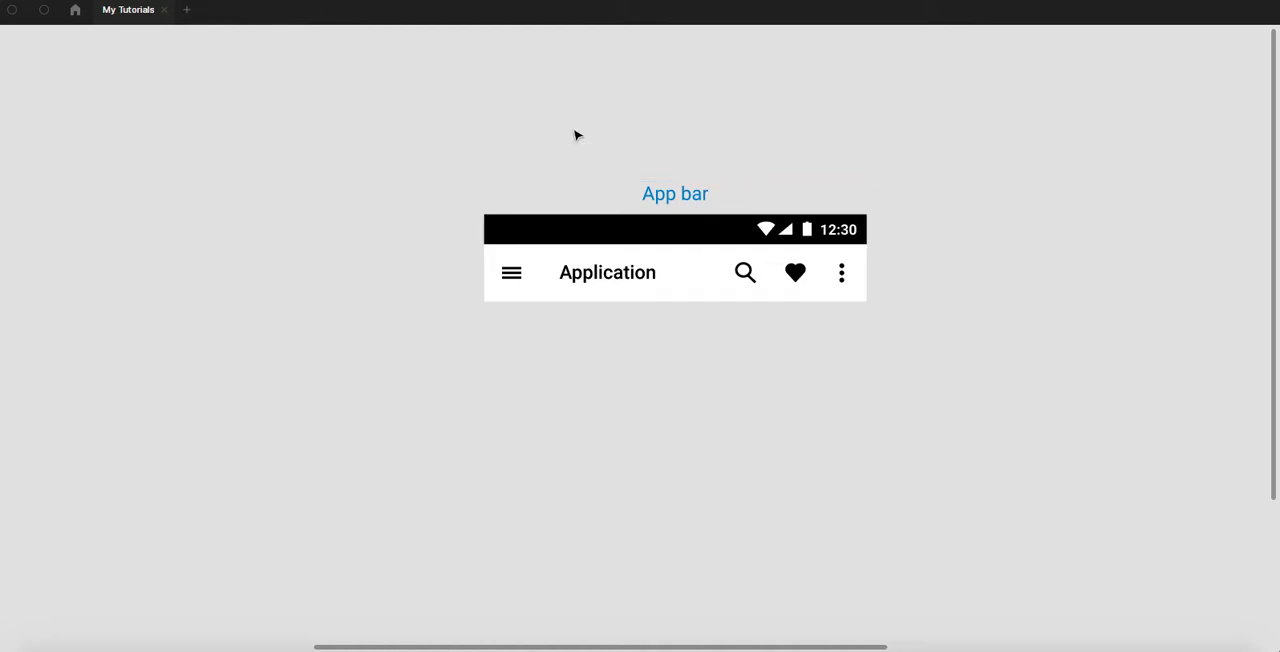
- Look over the Android Navigation Bar and App bar components on the canvas
left_click_drag(424, 176, 767, 211)
scroll(768, 213, "down", 1)
left_click_drag(598, 239, 903, 280)
scroll(516, 287, "up", 2)
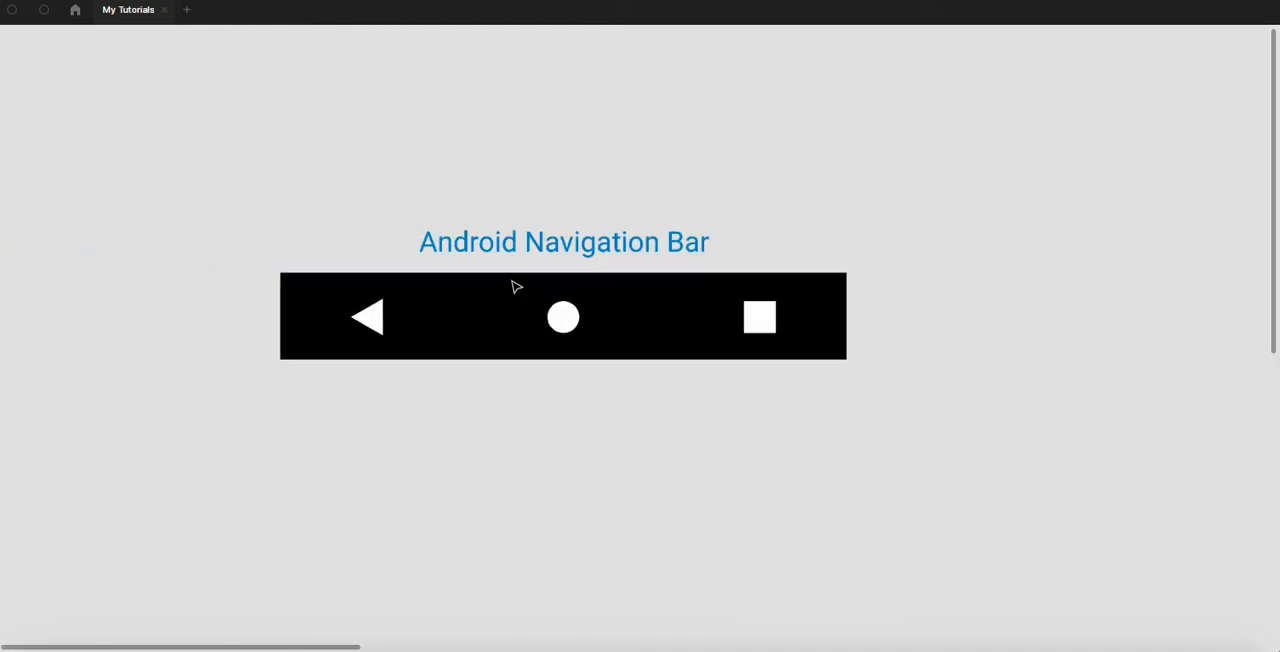
scroll(516, 287, "up", 1)
left_click_drag(506, 380, 554, 389)
scroll(643, 400, "up", 1)
left_click_drag(686, 391, 616, 405)
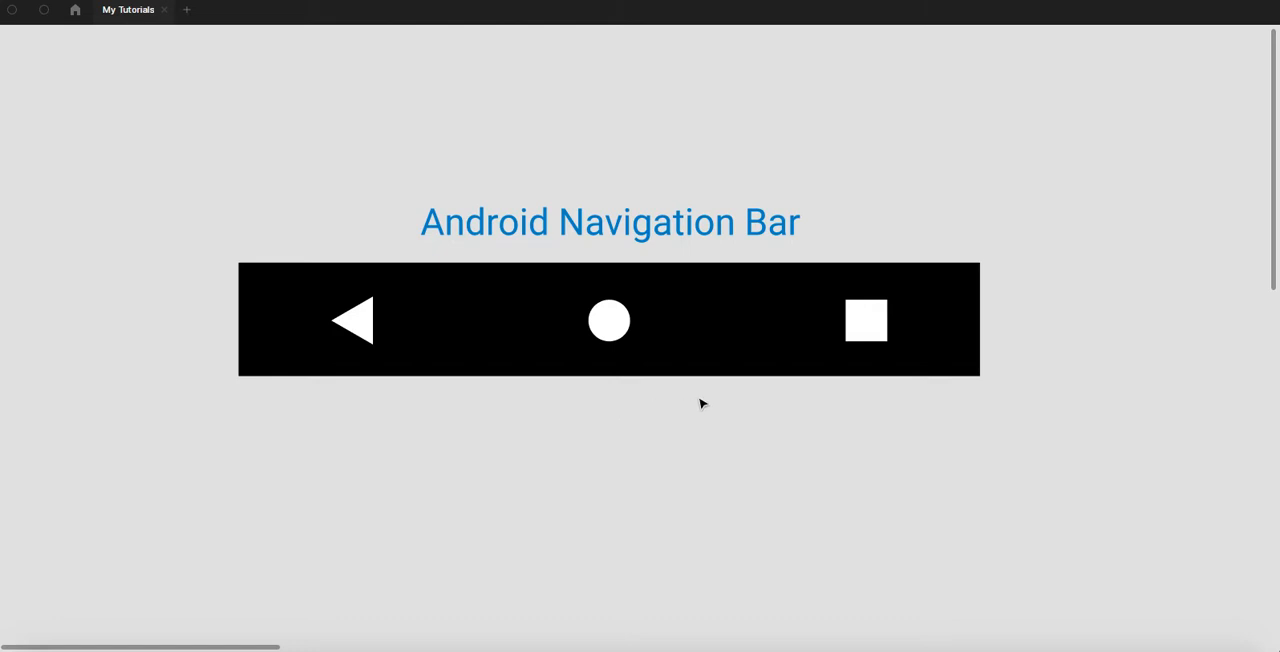
left_click_drag(1011, 332, 514, 322)
left_click_drag(850, 279, 374, 291)
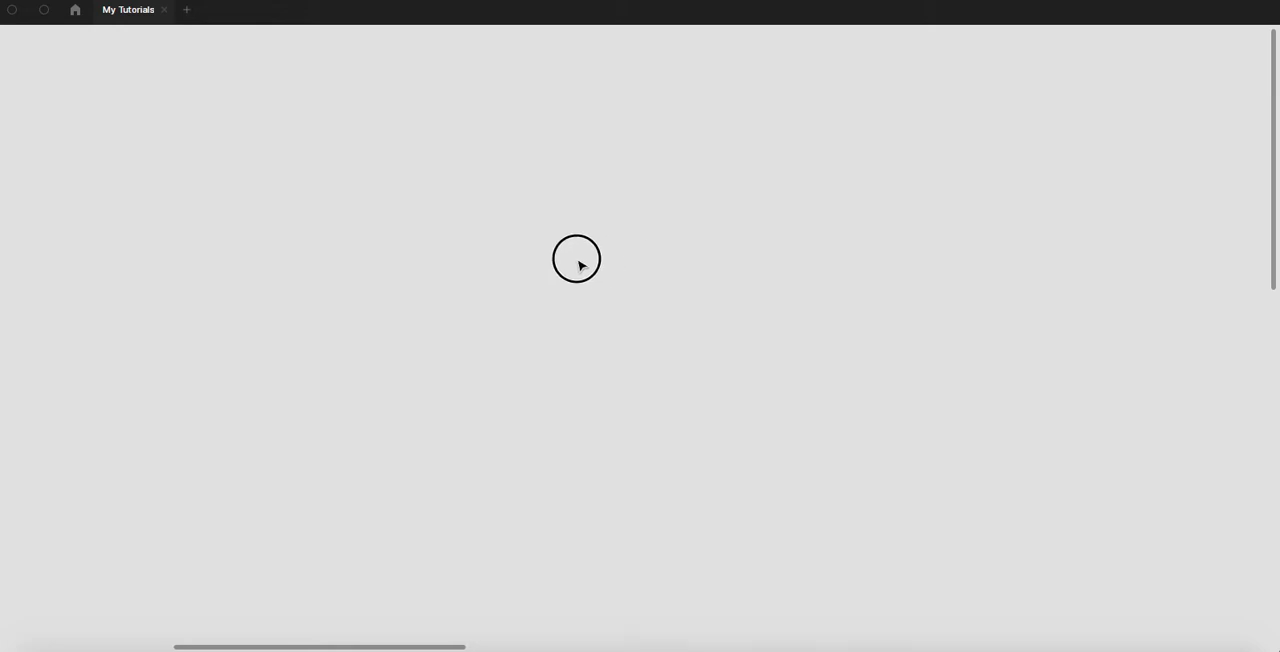
left_click_drag(766, 235, 311, 237)
scroll(443, 243, "up", 5)
left_click_drag(461, 221, 295, 189)
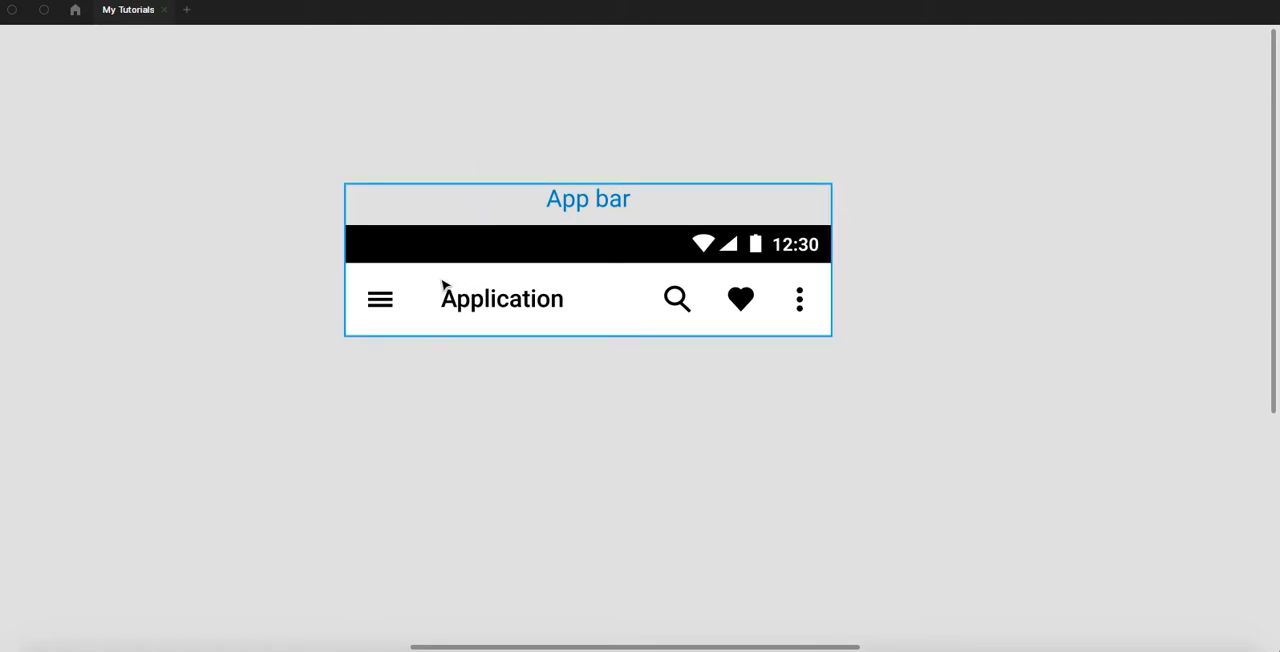
scroll(420, 285, "up", 3)
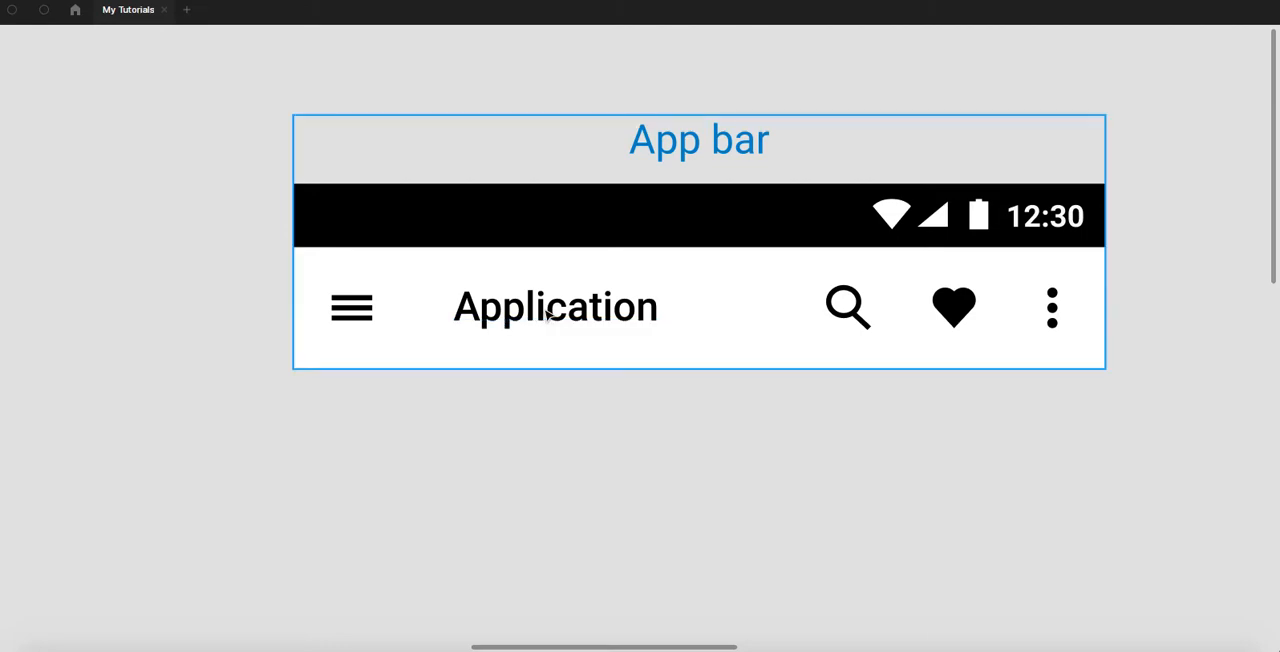
- Duplicate the App bar group and place the copy beside the original at the same height
scroll(548, 313, "down", 3)
left_click_drag(509, 180, 218, 168)
left_click(248, 259)
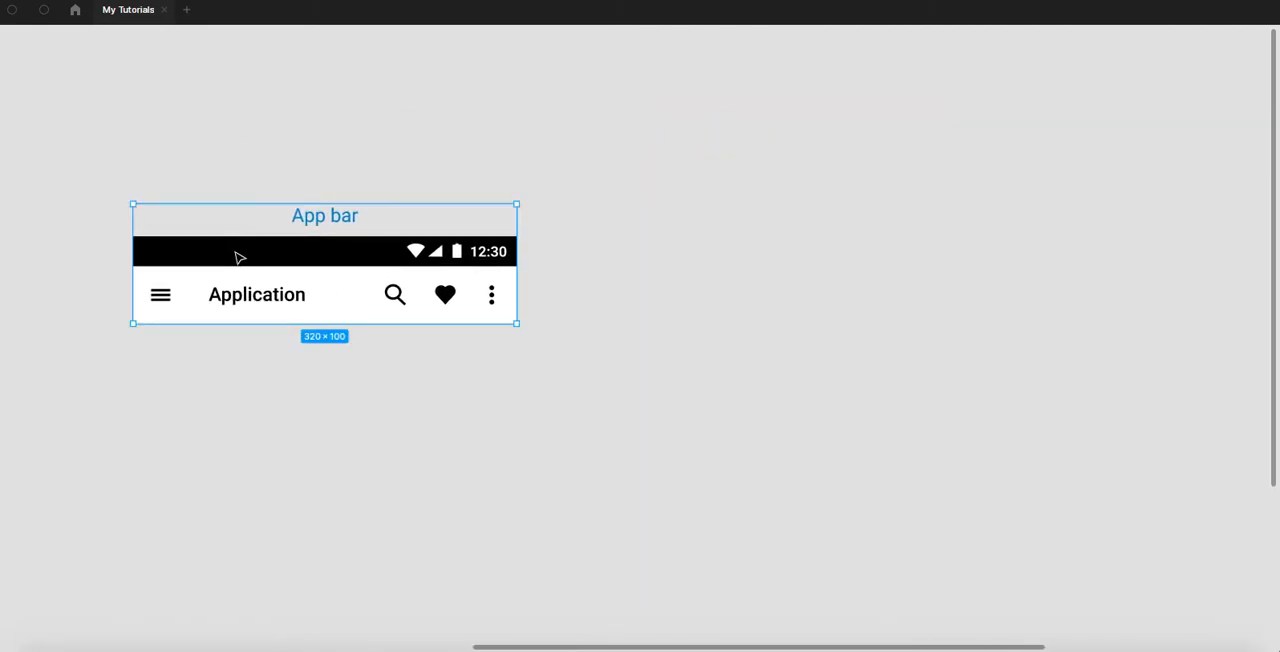
left_click(276, 410)
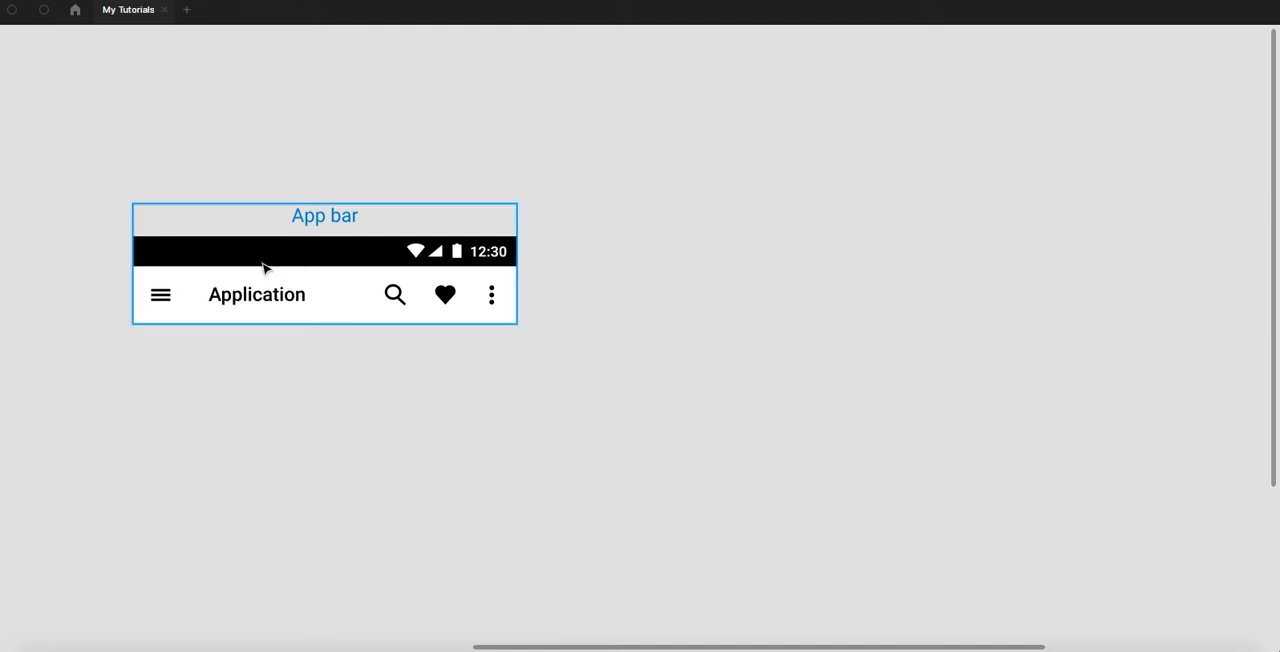
left_click(265, 268)
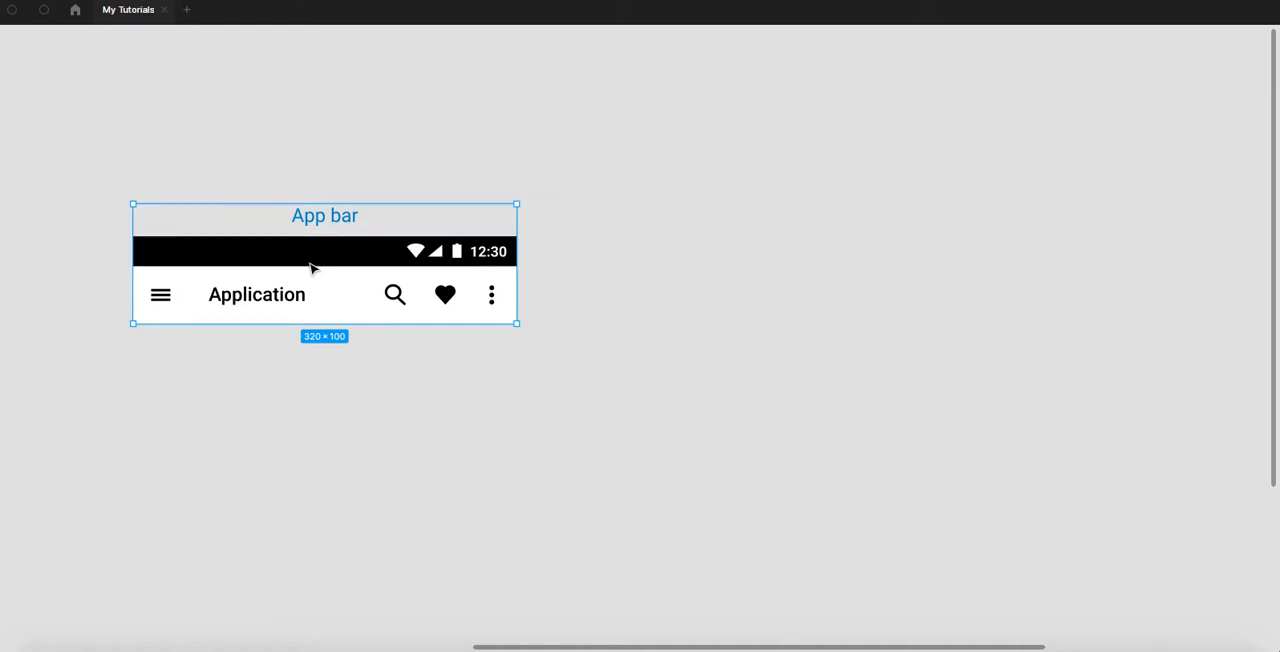
key("super+v")
left_click_drag(271, 257, 717, 318)
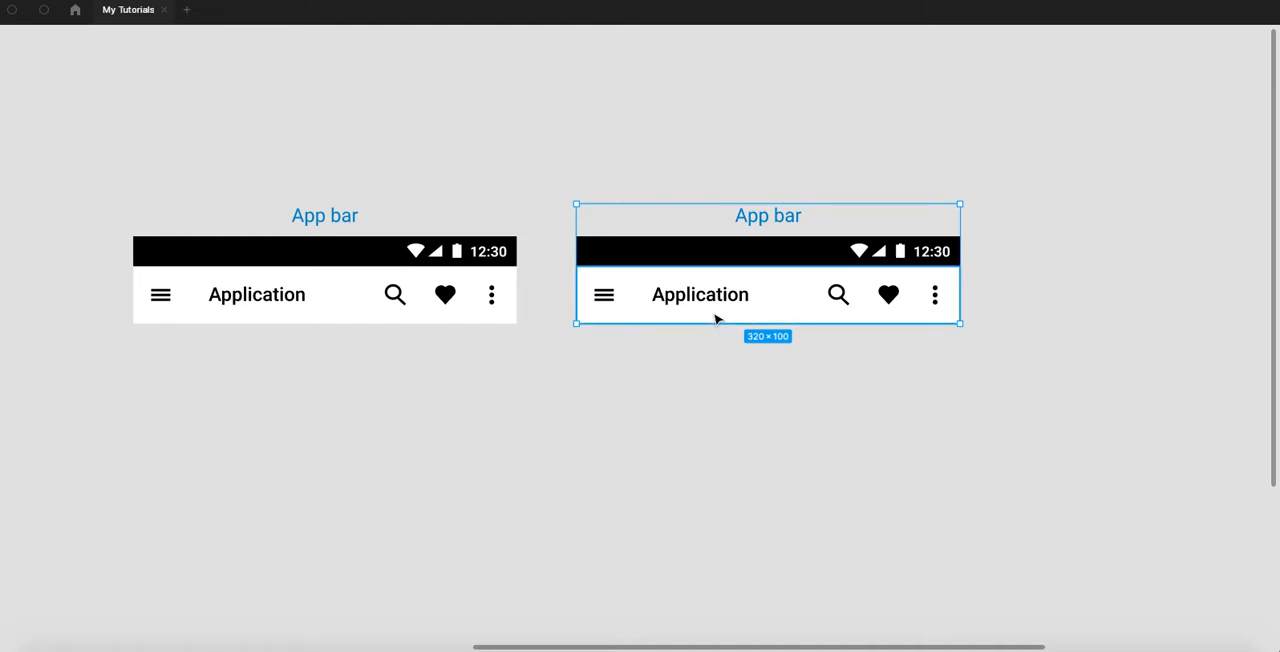
key("Escape")
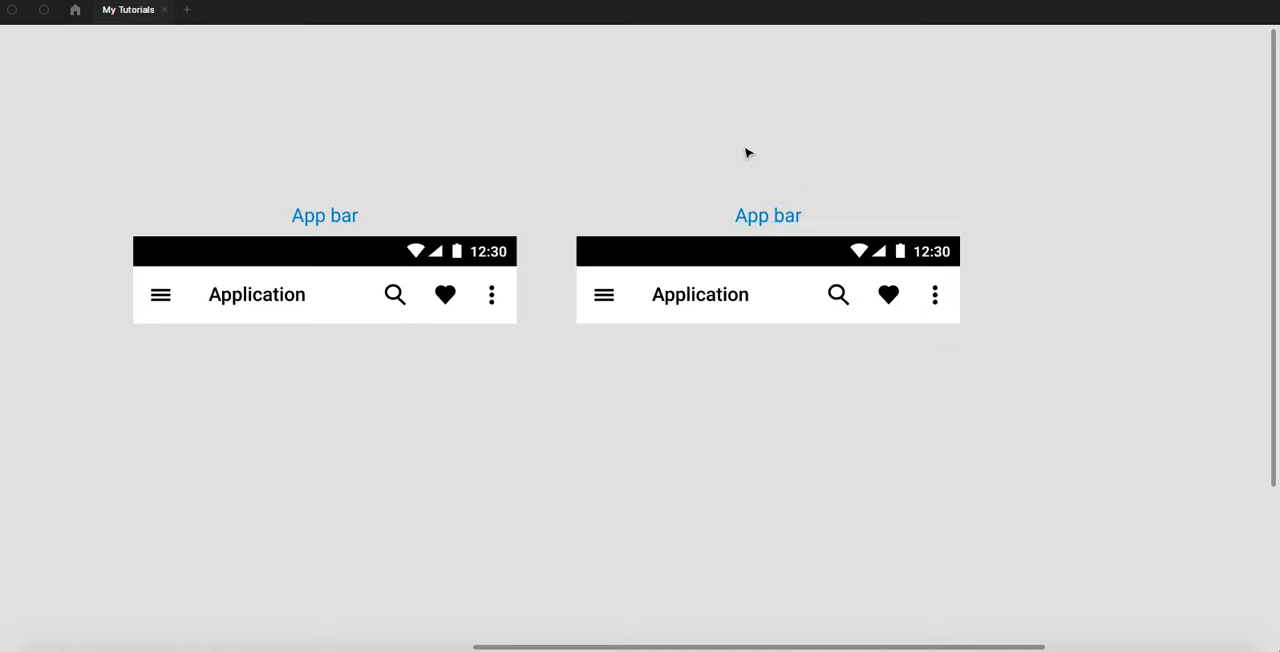
- Delete the App bar label from the copy and move its two bars farther from the original
left_click_drag(758, 226, 745, 203)
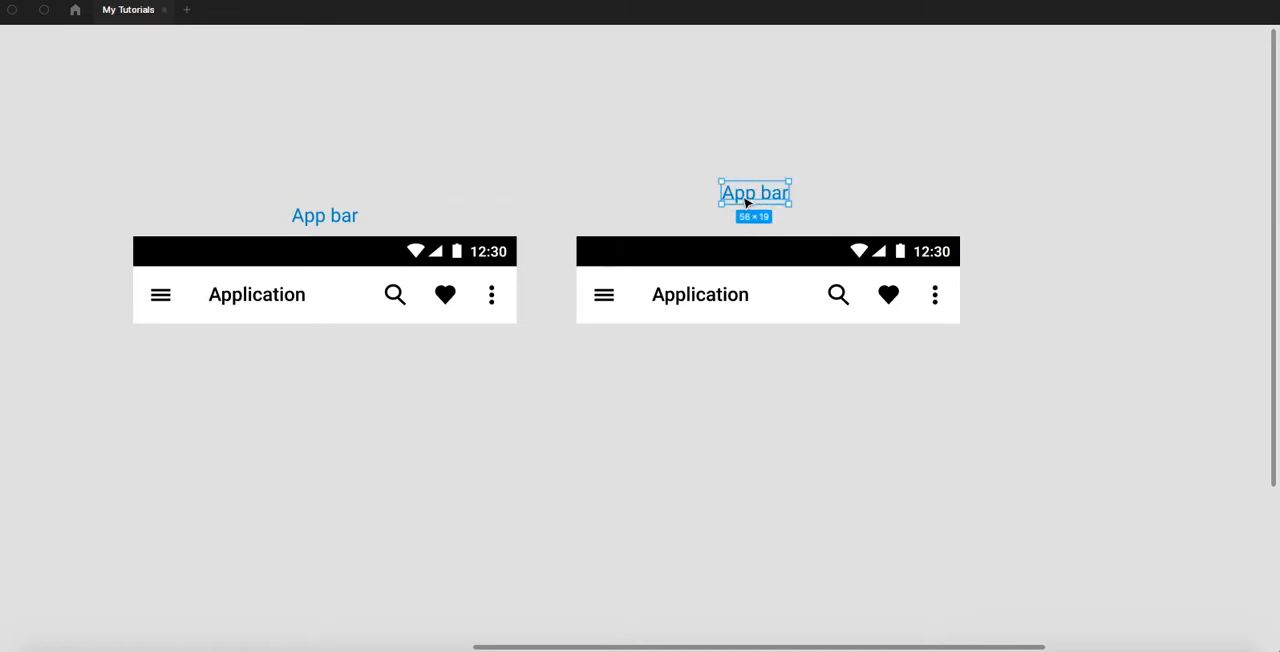
key("Delete")
scroll(735, 203, "right", 3)
left_click_drag(545, 190, 660, 366)
left_click_drag(613, 293, 697, 305)
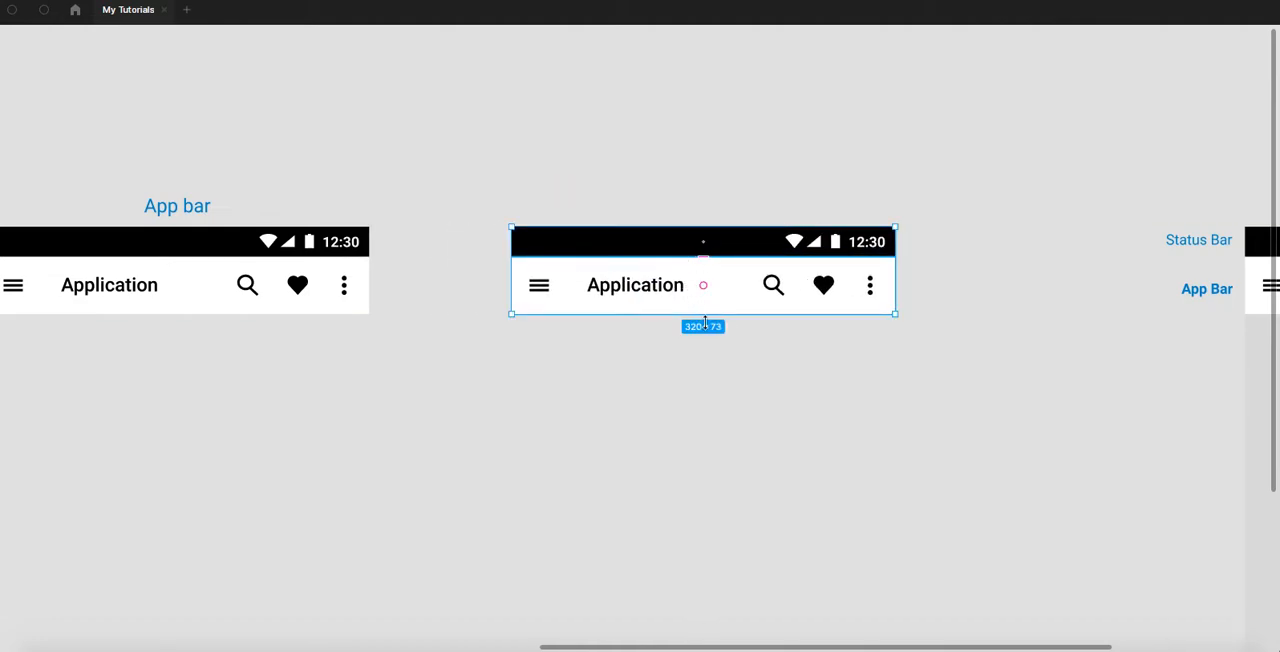
- Separate the copied bars by moving the black status bar up and the white Application bar down
scroll(704, 322, "up", 5)
left_click_drag(706, 330, 611, 411)
left_click(591, 158)
left_click(554, 242)
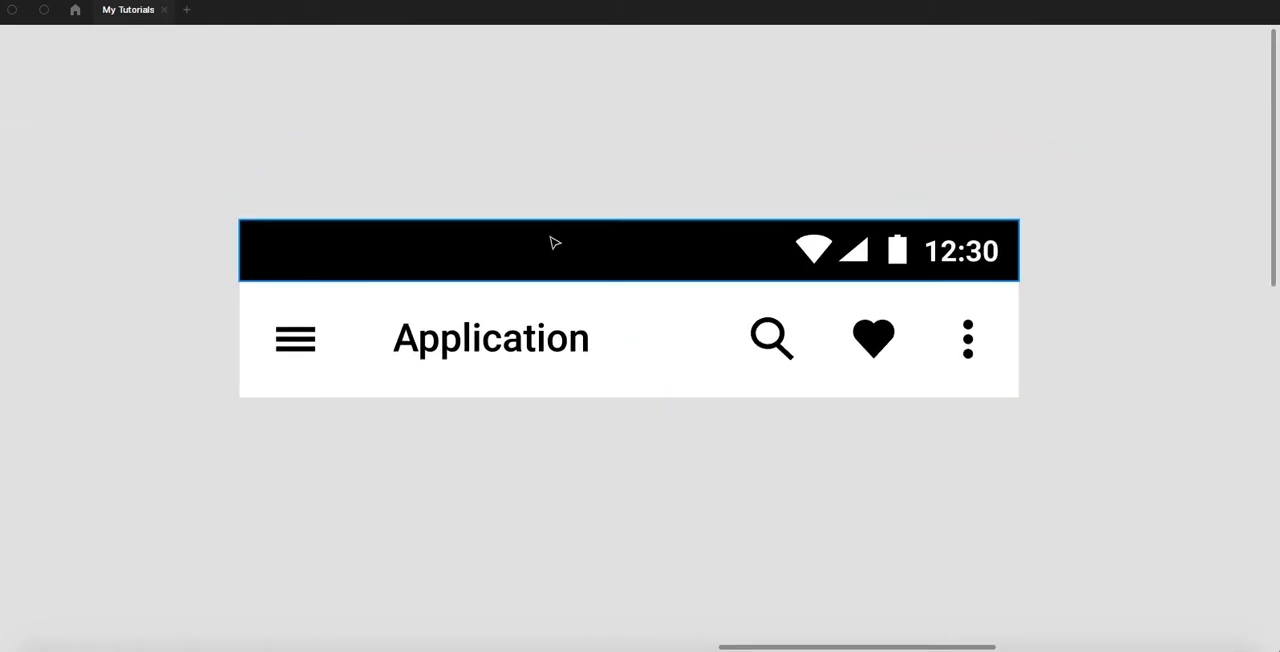
left_click_drag(546, 257, 548, 157)
left_click_drag(534, 303, 530, 385)
scroll(514, 272, "down", 5)
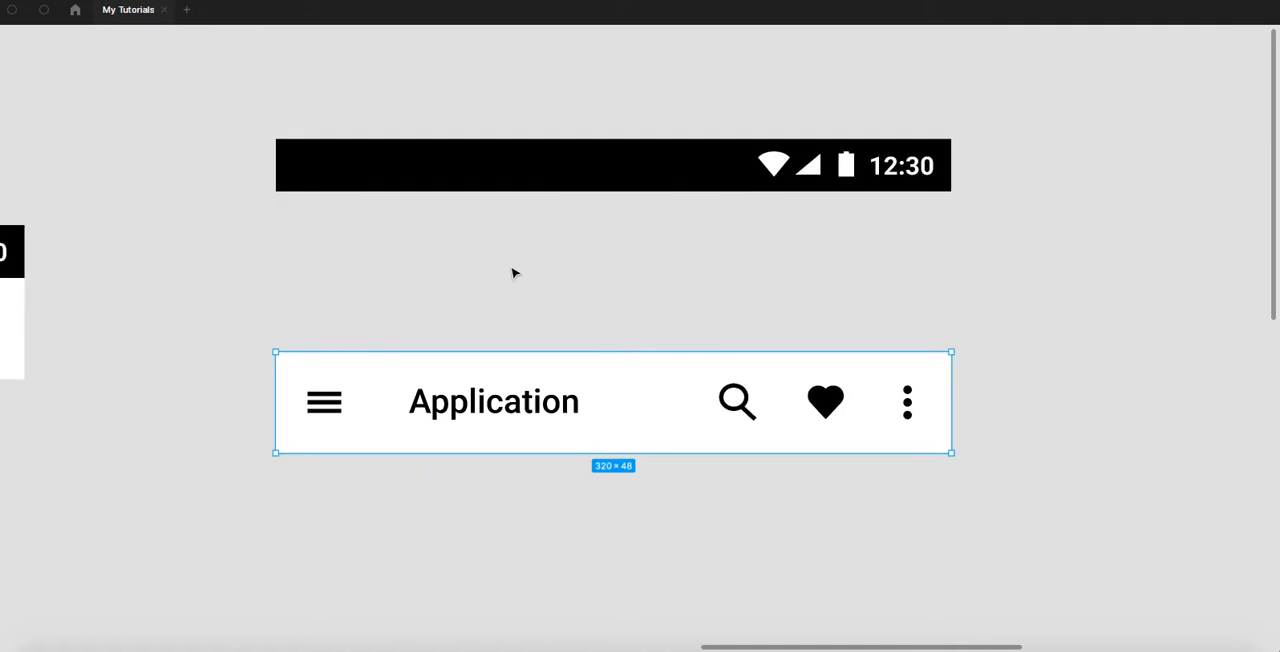
- Copy the App bar label from the original and place it centred above the separated black status bar
scroll(424, 232, "left", 2)
left_click(147, 219)
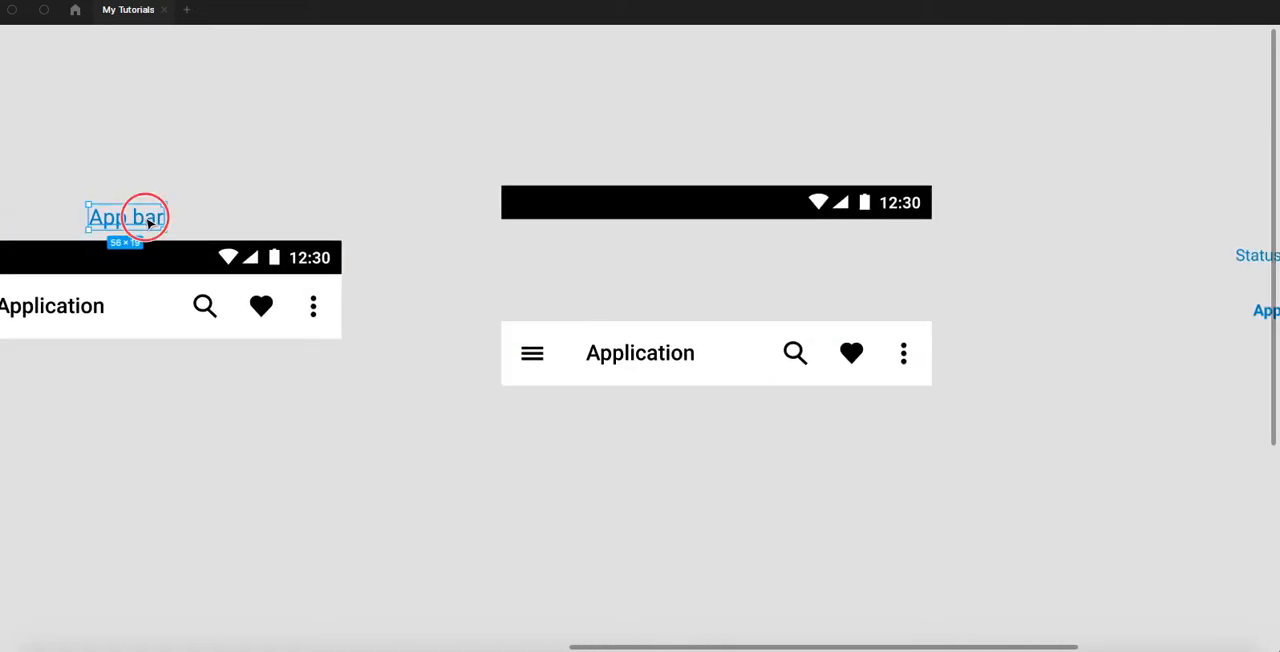
left_click(251, 185)
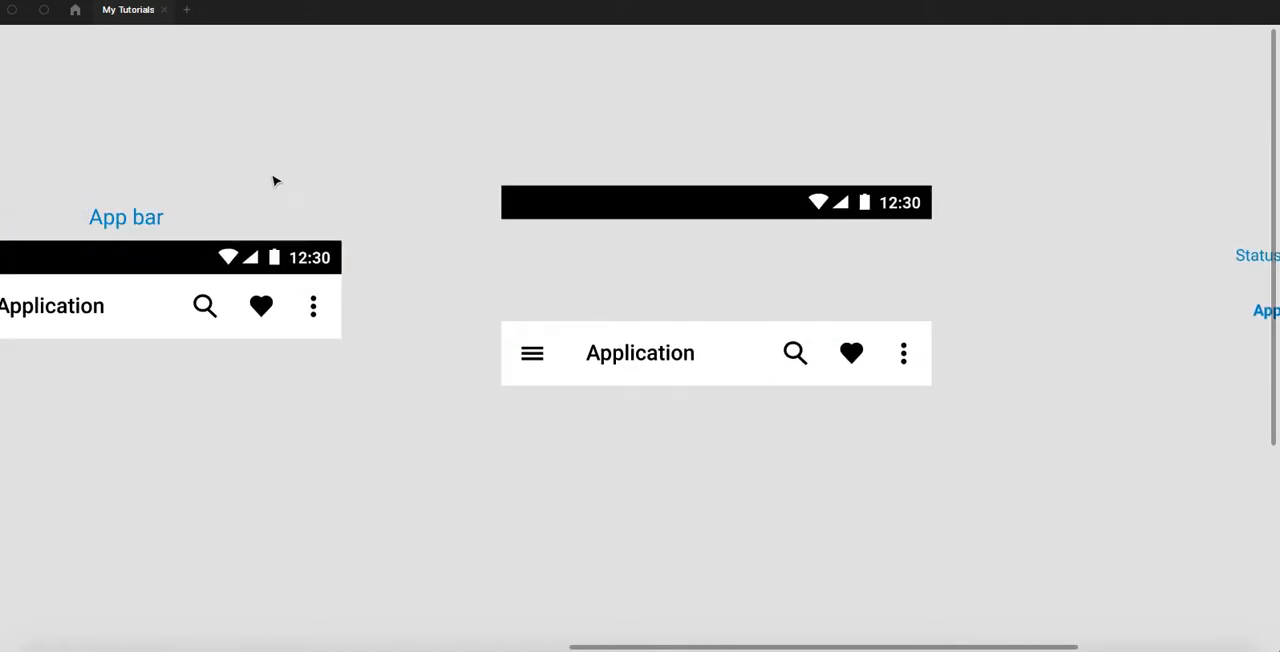
key("ctrl+v")
left_click_drag(149, 214, 728, 185)
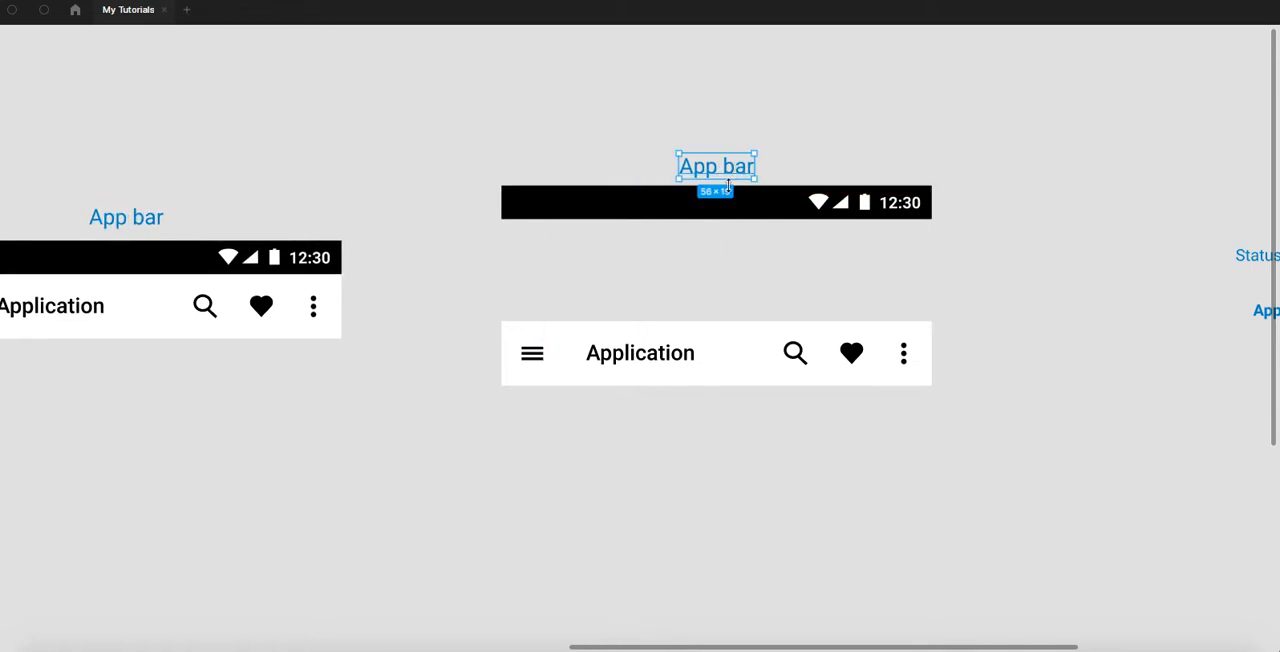
- Change the copied label above the black bar to "Status bar"
scroll(728, 187, "up", 2)
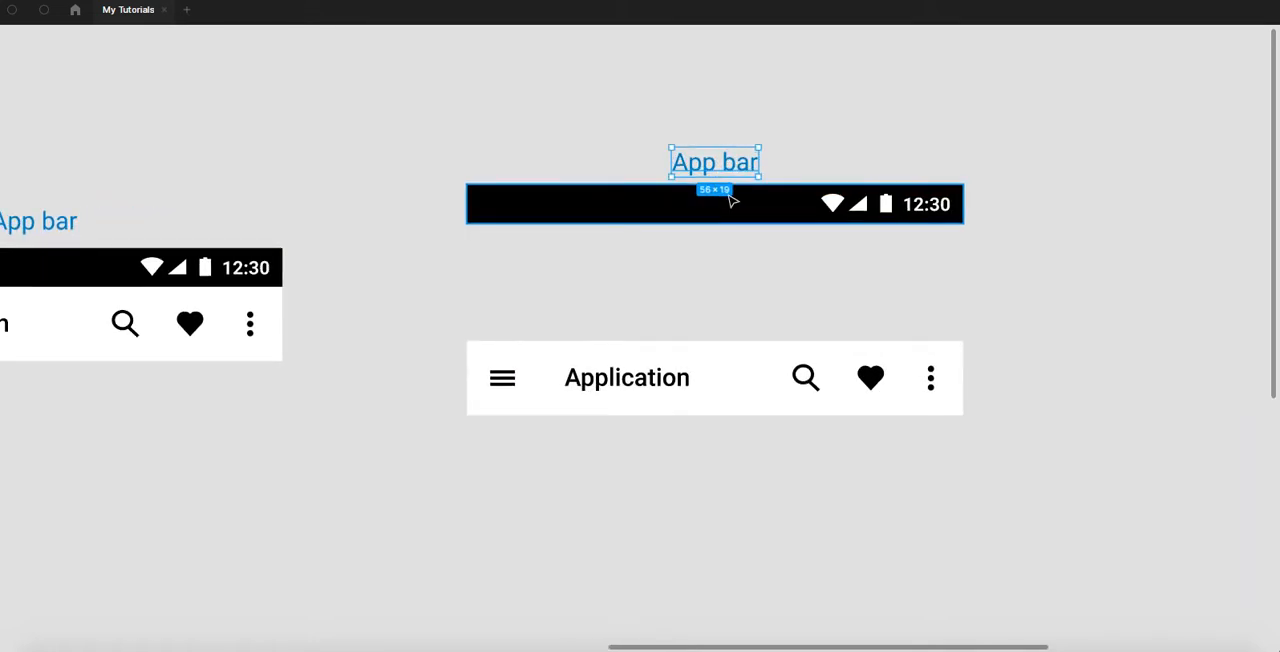
scroll(733, 195, "up", 3)
scroll(737, 188, "up", 1)
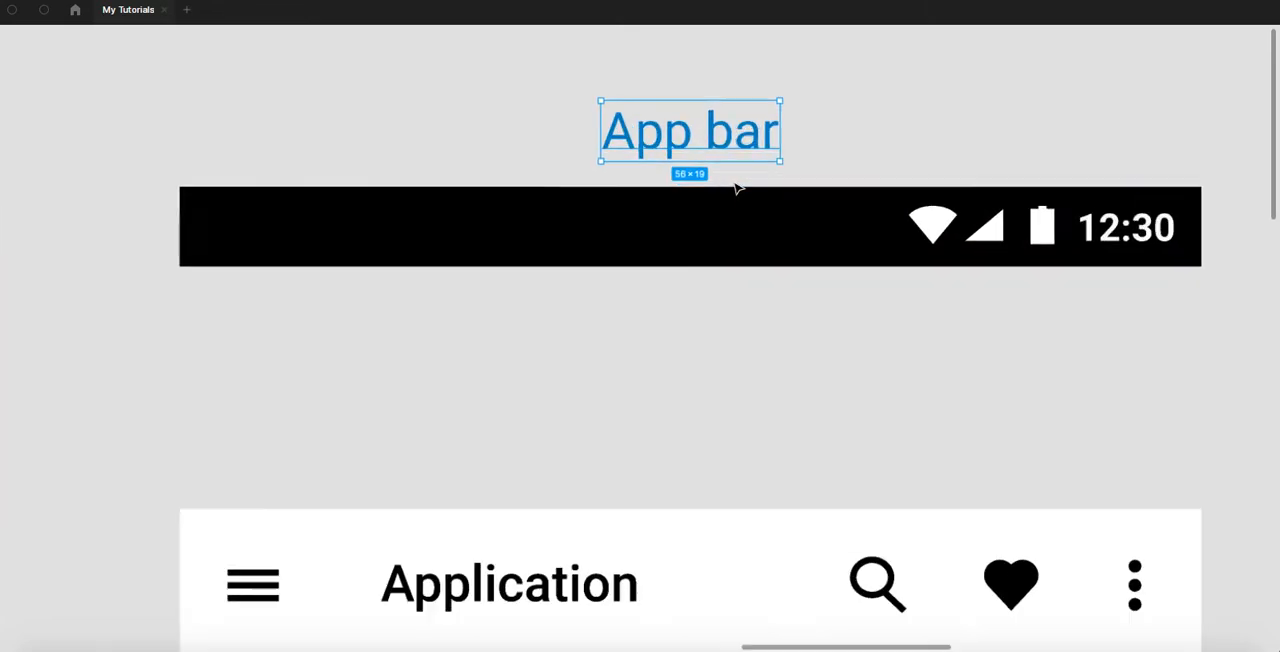
key("Return")
key("shift+Left")
key("shift+Left")
key("shift+Left")
key("shift+Left")
type("Status")
key("Escape")
left_click(640, 287)
left_click_drag(666, 298, 596, 277)
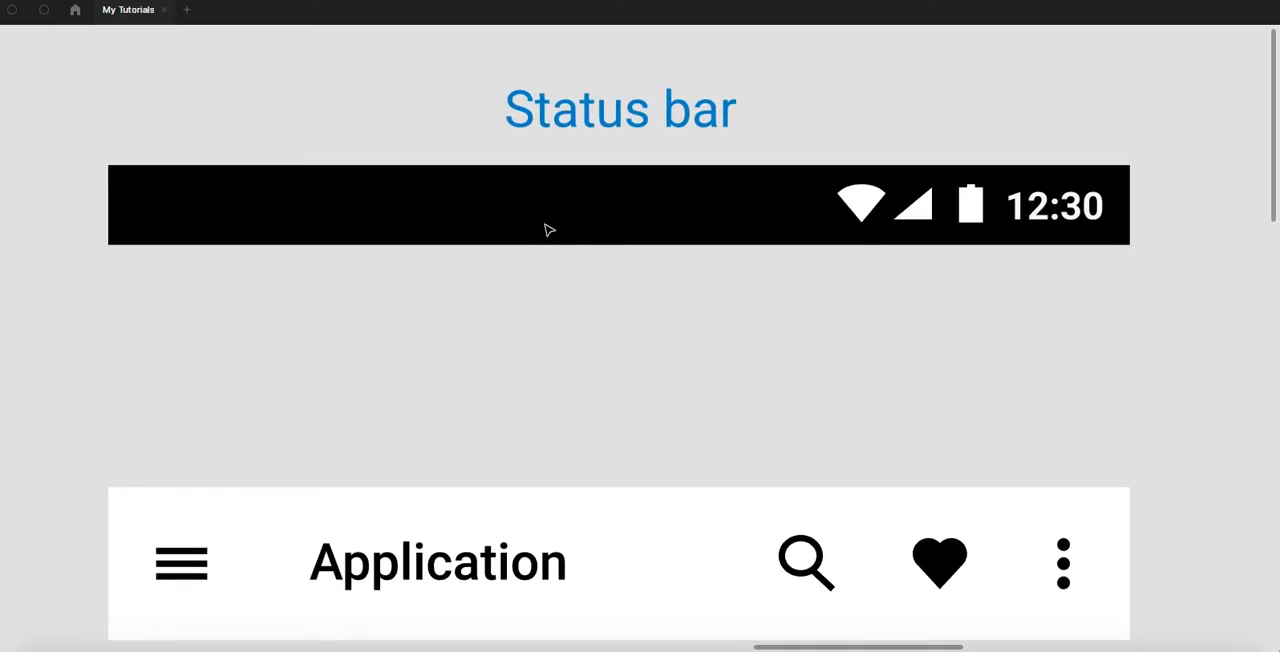
- Examine the status bar's elements: the Wi-Fi, signal and battery icons, the background and the time text
left_click_drag(682, 229, 640, 234)
left_click_drag(844, 224, 767, 230)
scroll(765, 224, "up", 1)
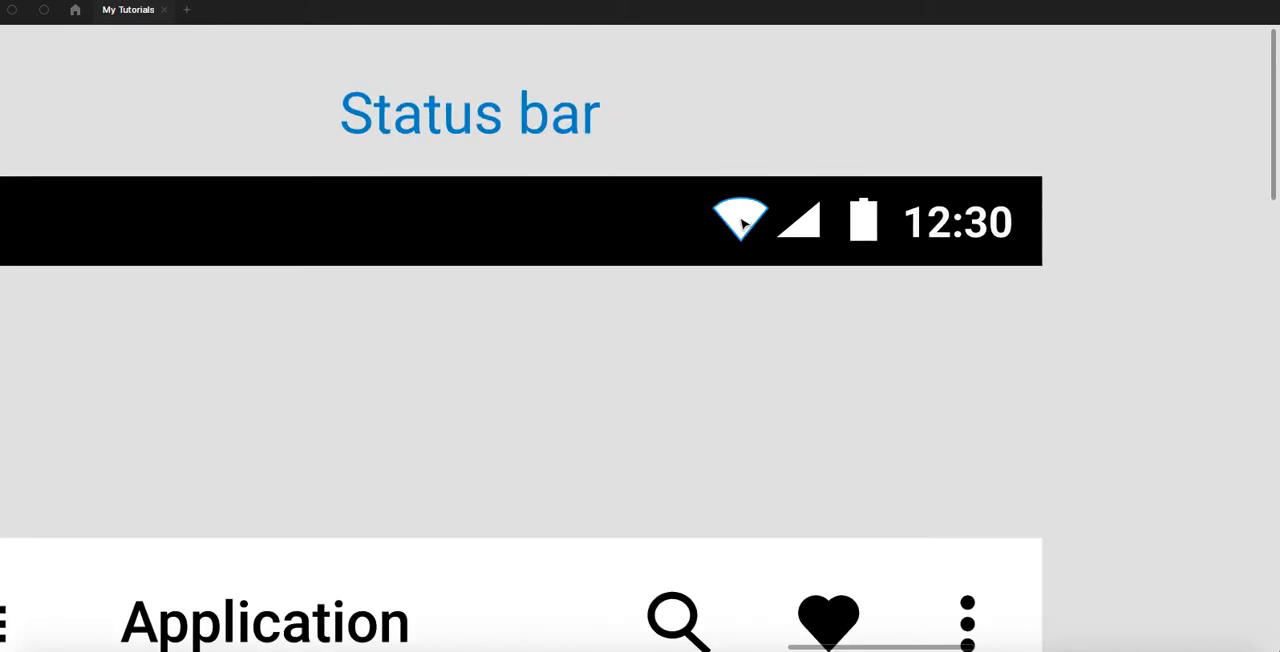
left_click(743, 224)
left_click(810, 230)
left_click(864, 222)
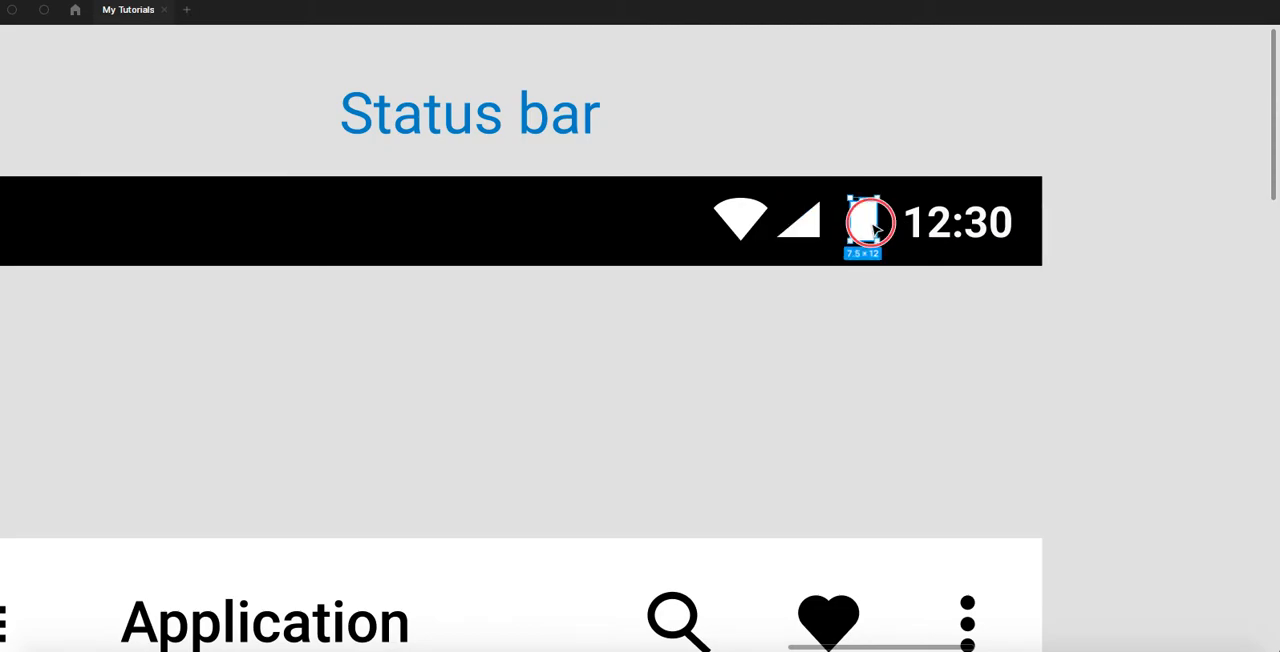
left_click(930, 232)
scroll(909, 292, "down", 2)
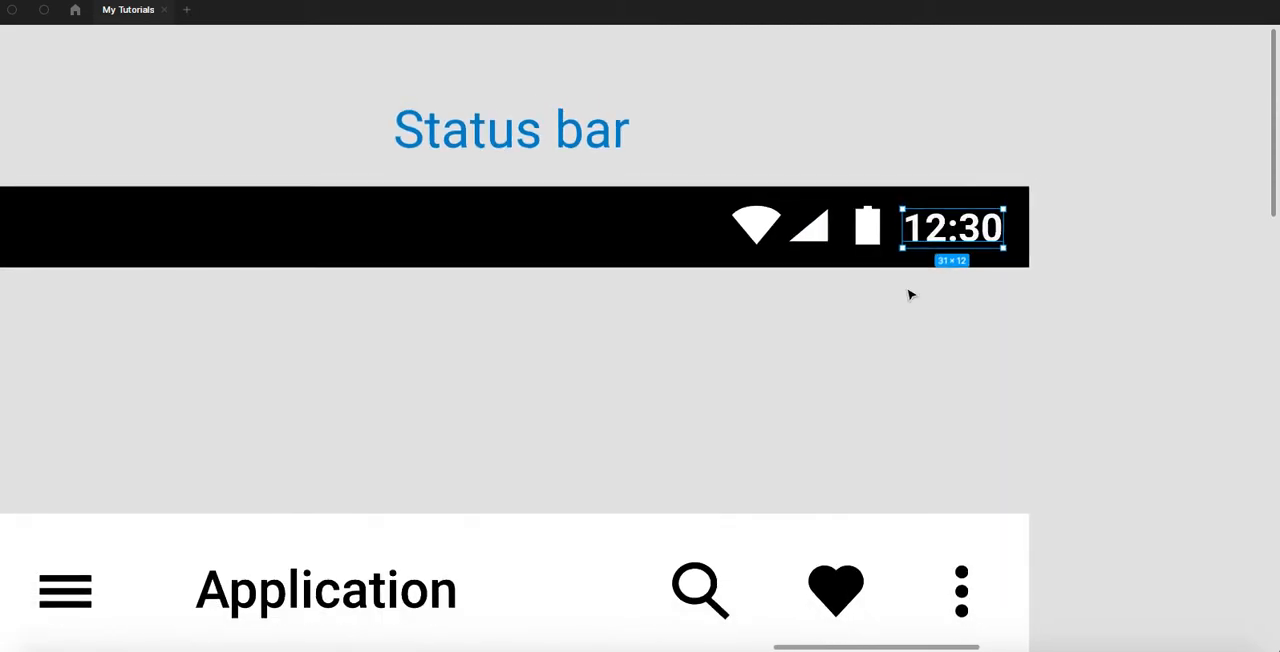
scroll(909, 292, "down", 3)
left_click(700, 240)
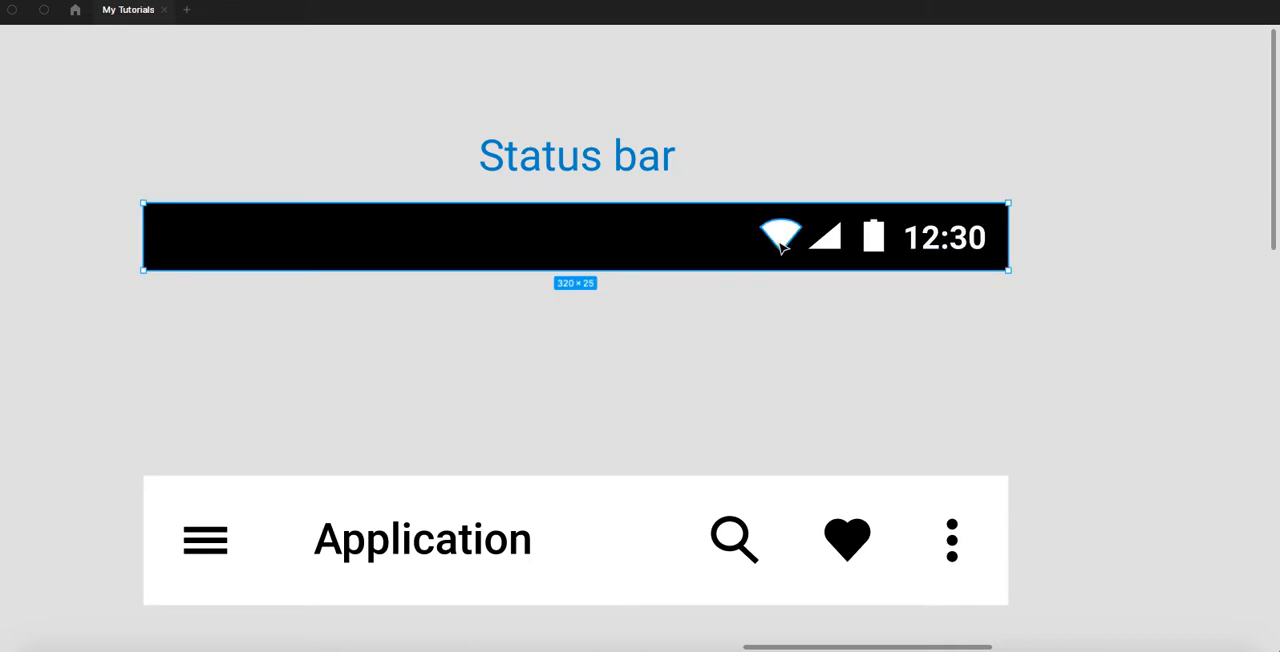
scroll(780, 243, "up", 3)
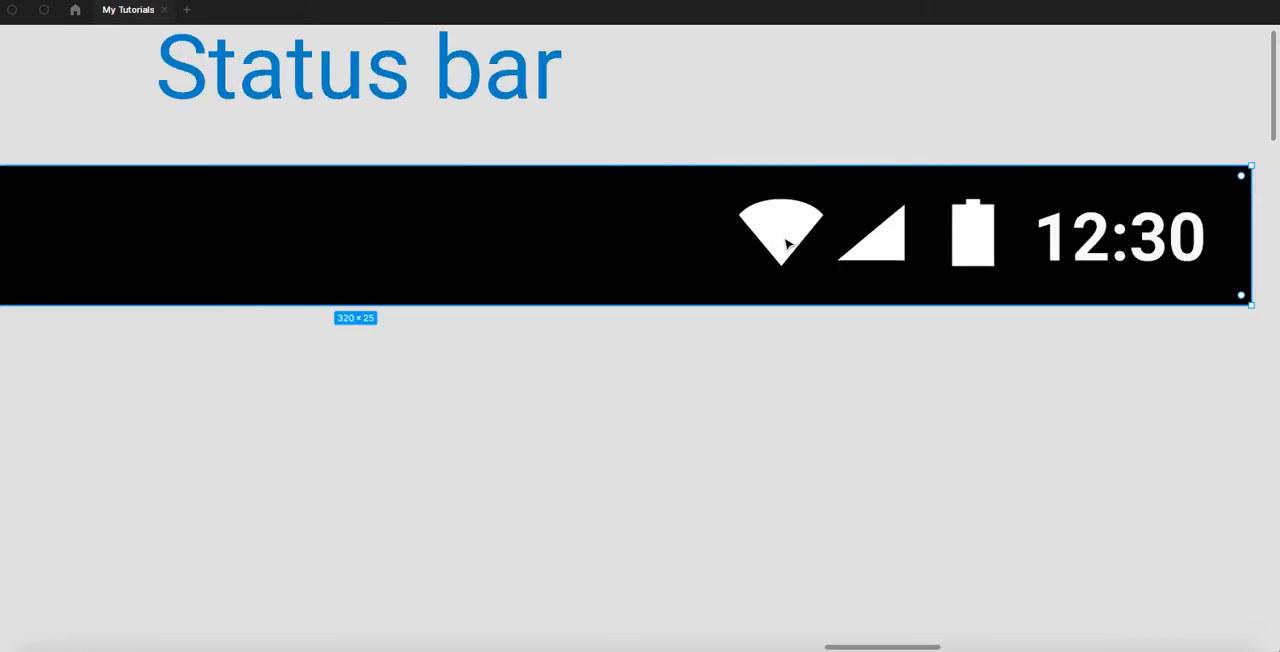
left_click(1058, 250)
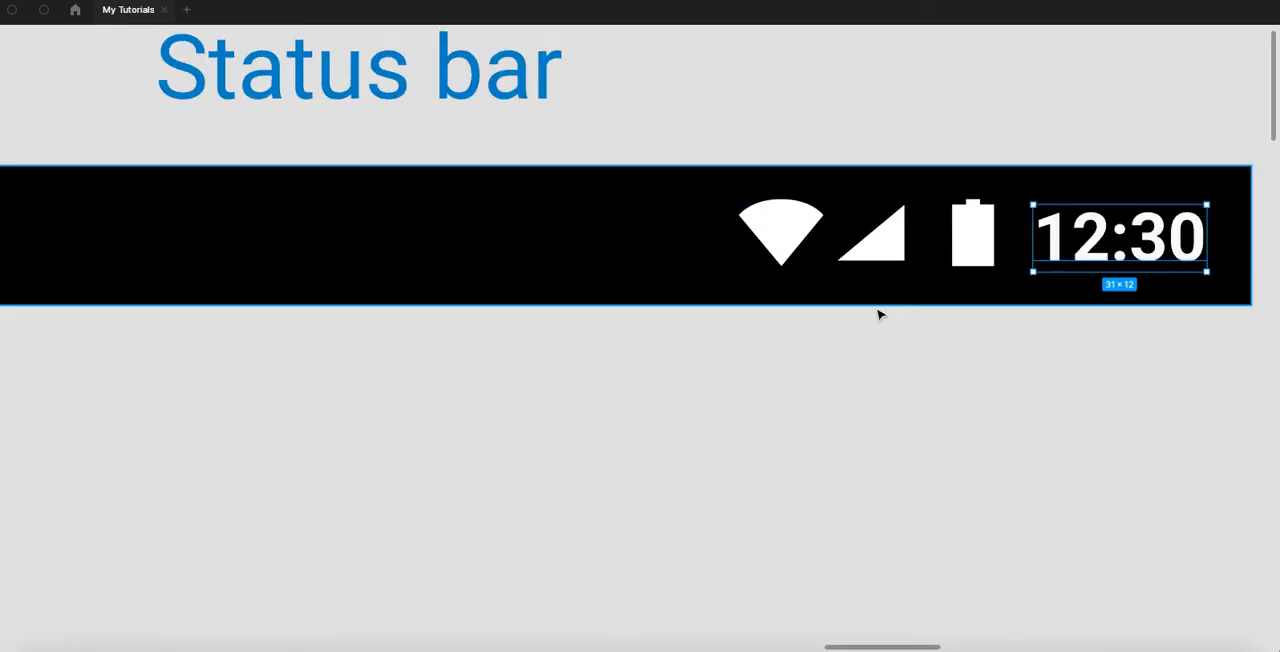
scroll(877, 311, "down", 3)
scroll(720, 274, "down", 3)
scroll(717, 274, "down", 3)
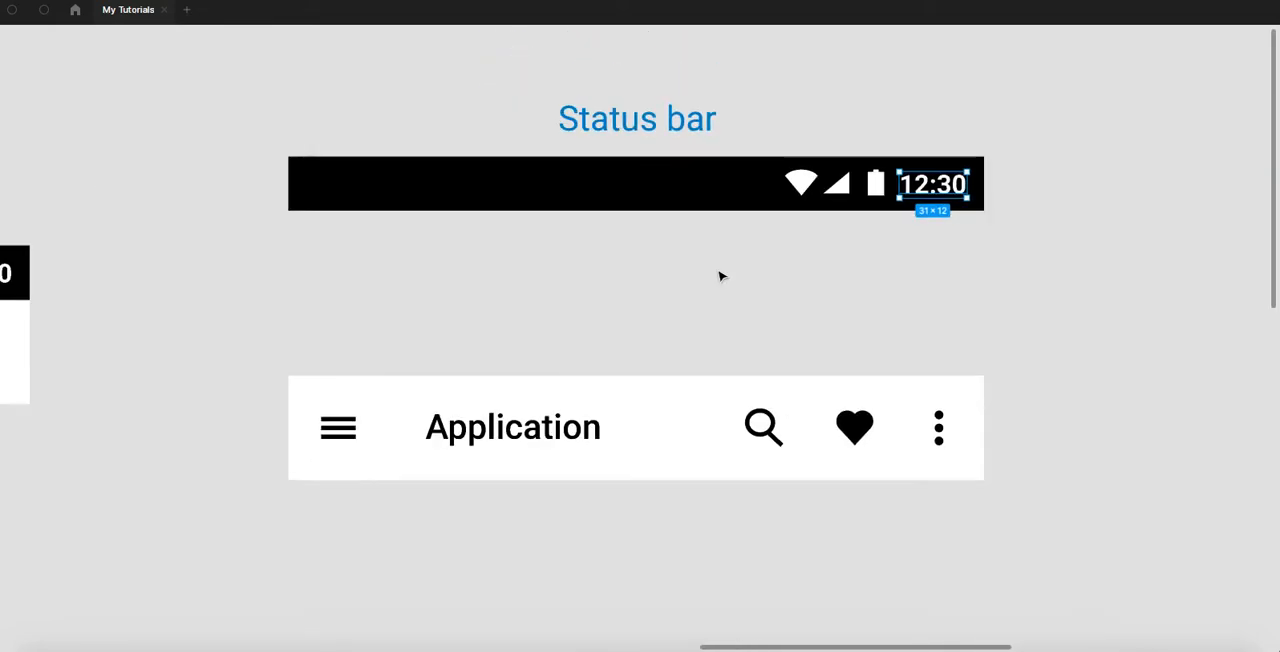
- Duplicate the Status bar label above the white Application bar and change the copy's text to "App bar"
left_click(669, 246)
left_click_drag(603, 126, 612, 346)
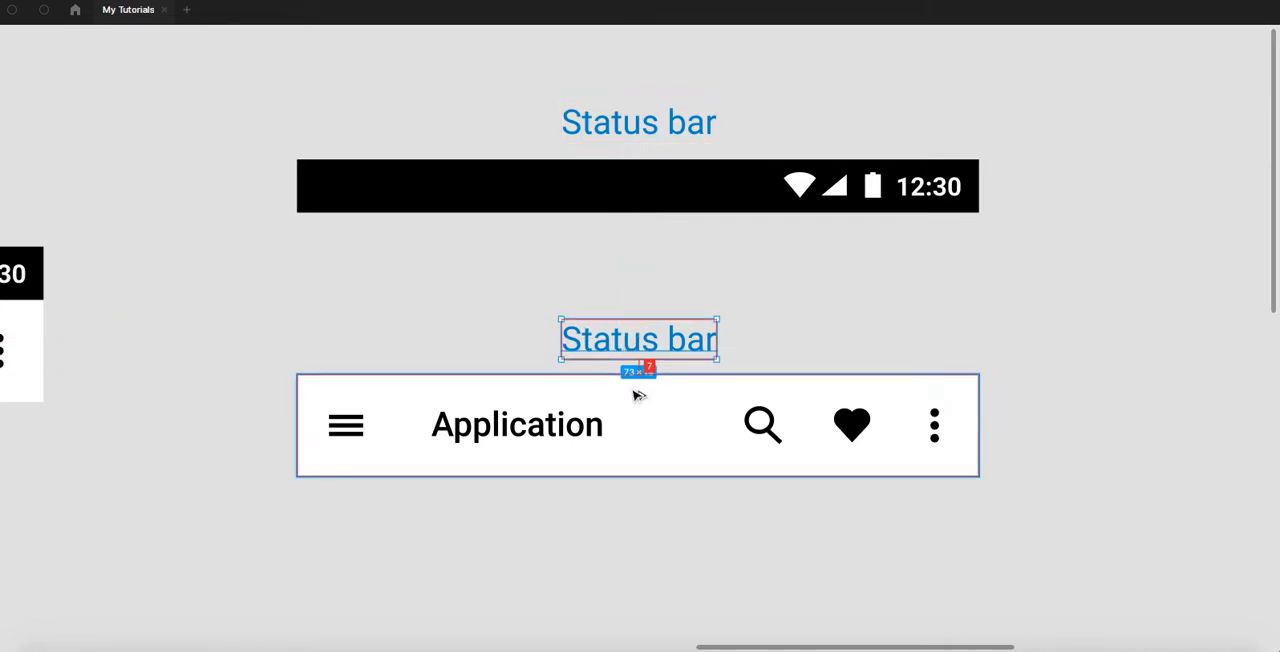
scroll(628, 347, "up", 2)
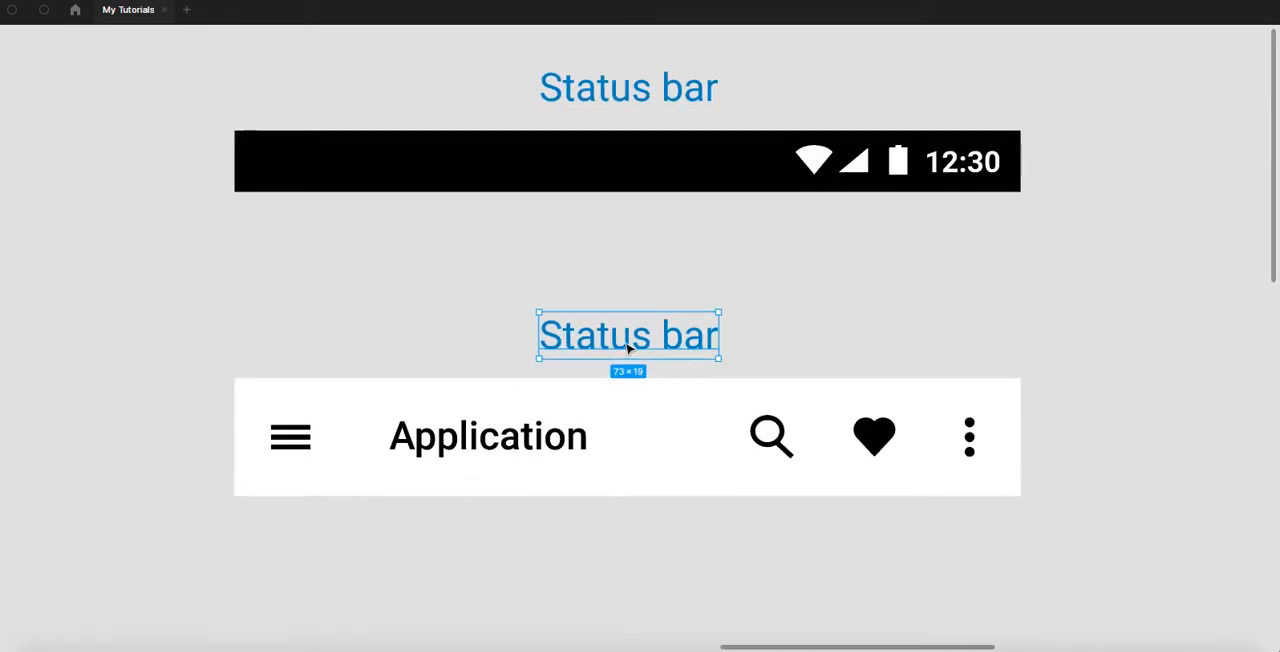
scroll(628, 347, "up", 2)
double_click(628, 347)
double_click(628, 347)
type("A")
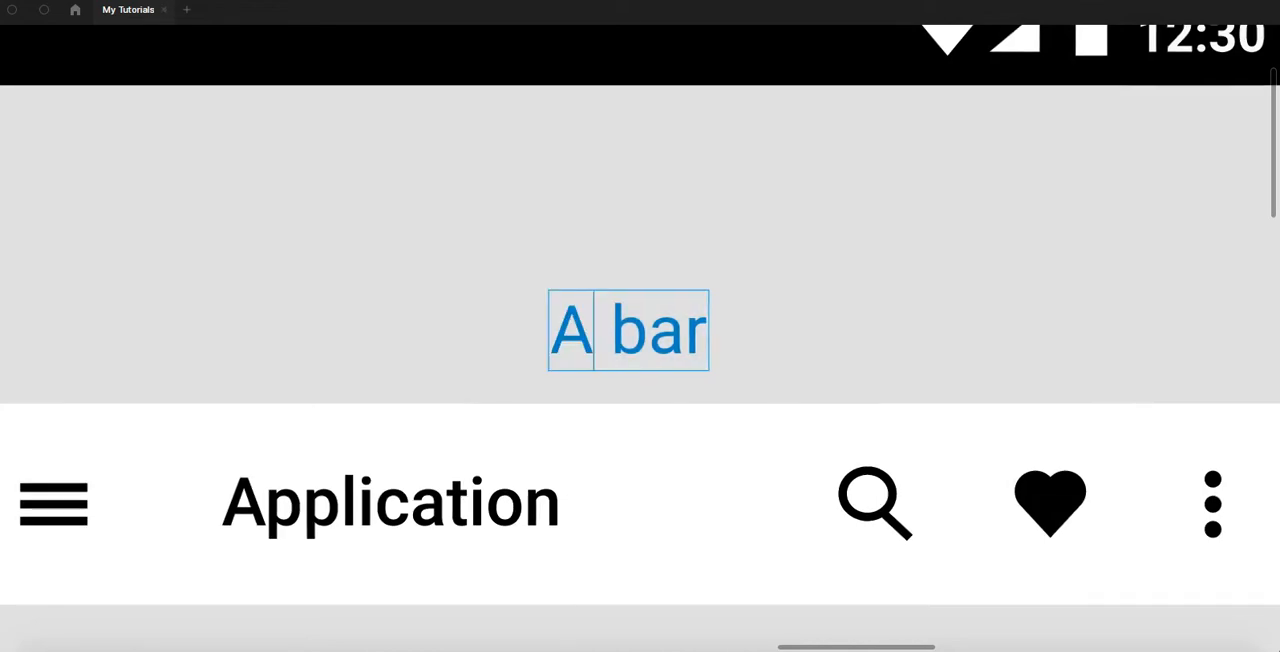
type("pp")
key("Escape")
key("Escape")
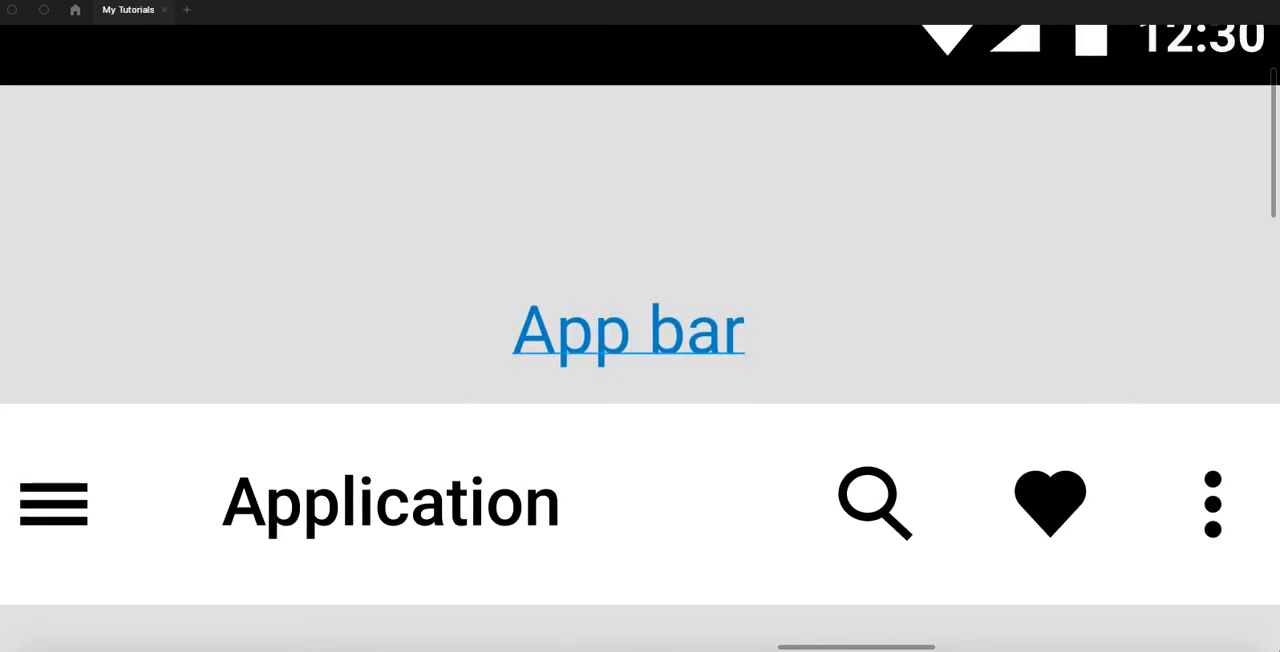
- Ungroup the separated white Application bar into its individual elements
scroll(697, 223, "down", 1)
scroll(697, 223, "down", 3)
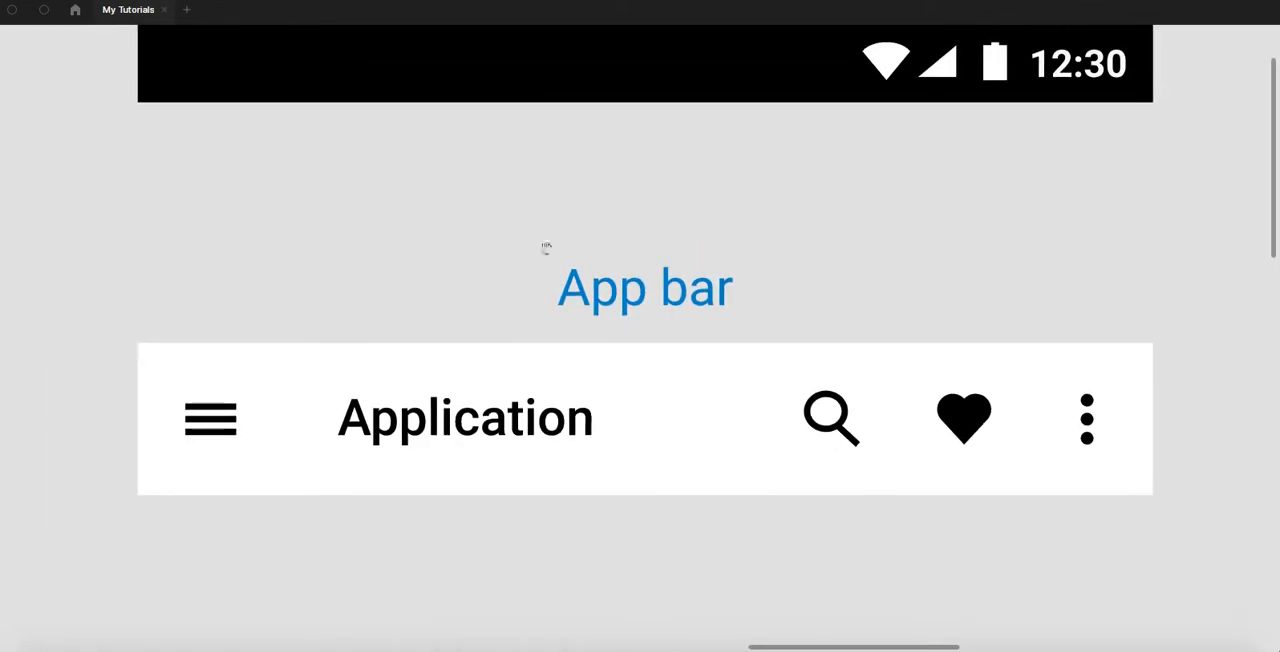
scroll(546, 247, "down", 2)
scroll(563, 134, "down", 3)
scroll(500, 210, "up", 3)
scroll(643, 251, "right", 2)
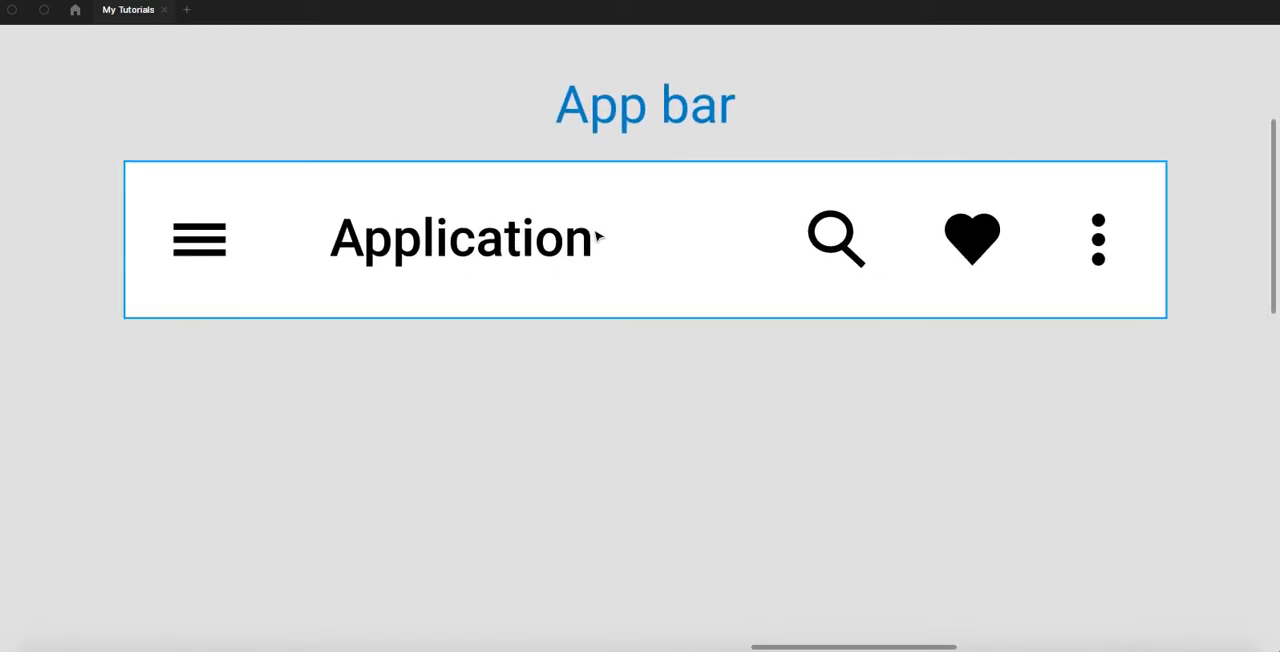
left_click(569, 244)
key("super+shift+g")
left_click(548, 350)
- Duplicate the app bar's white background rectangle and place the copy directly below the bar
scroll(547, 333, "down", 1)
left_click_drag(547, 333, 546, 297)
left_click(614, 202)
left_click_drag(597, 189, 606, 382)
left_click(317, 326)
- Copy the app bar's menu icon, Application title, search, heart and three-dot icons into a row below the duplicated white background
scroll(317, 270, "down", 2)
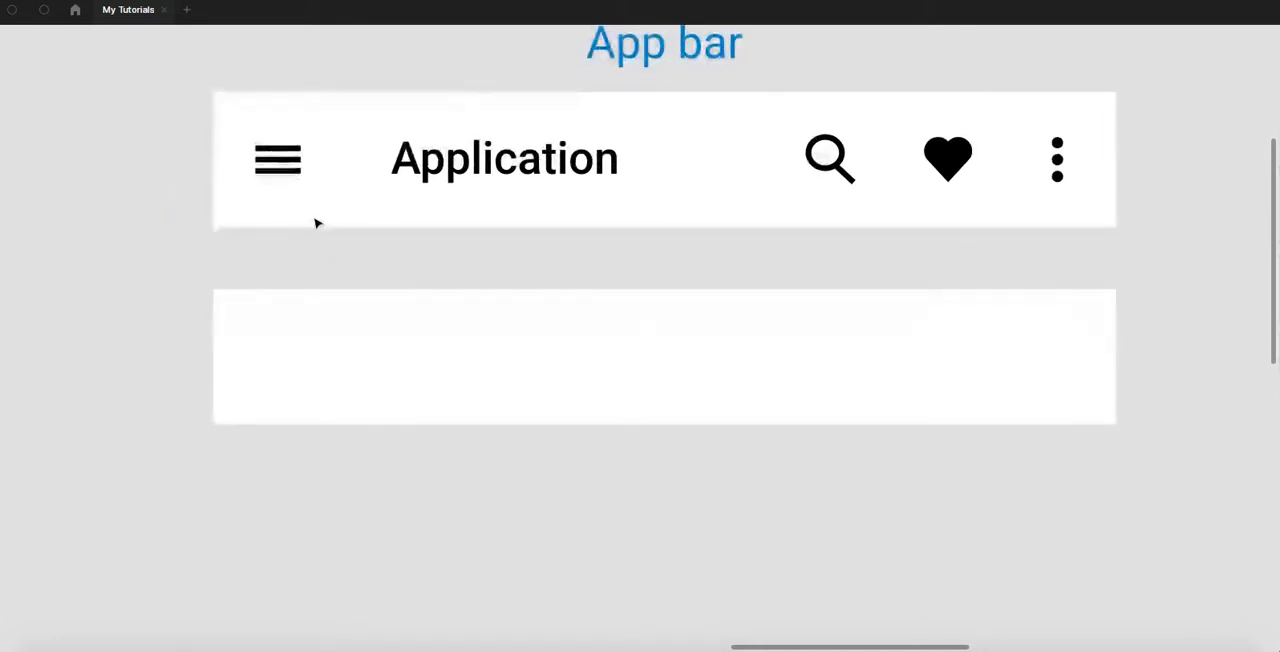
left_click_drag(289, 176, 286, 509)
left_click_drag(457, 165, 460, 507)
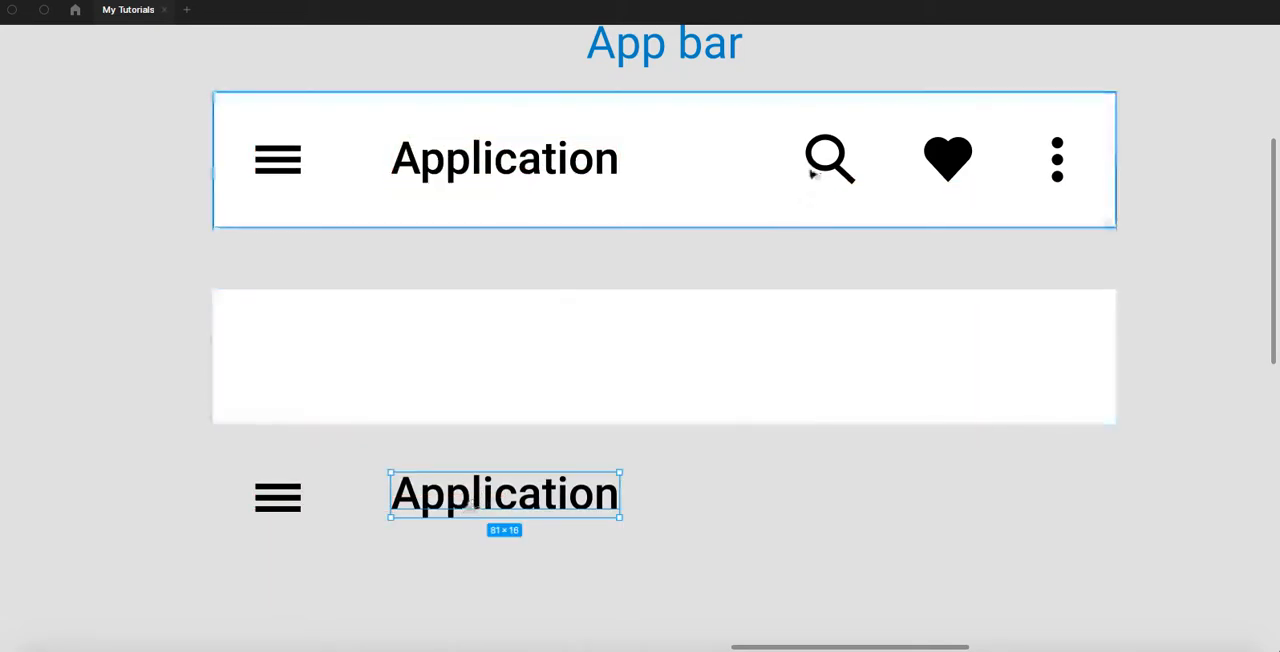
left_click_drag(840, 170, 836, 510)
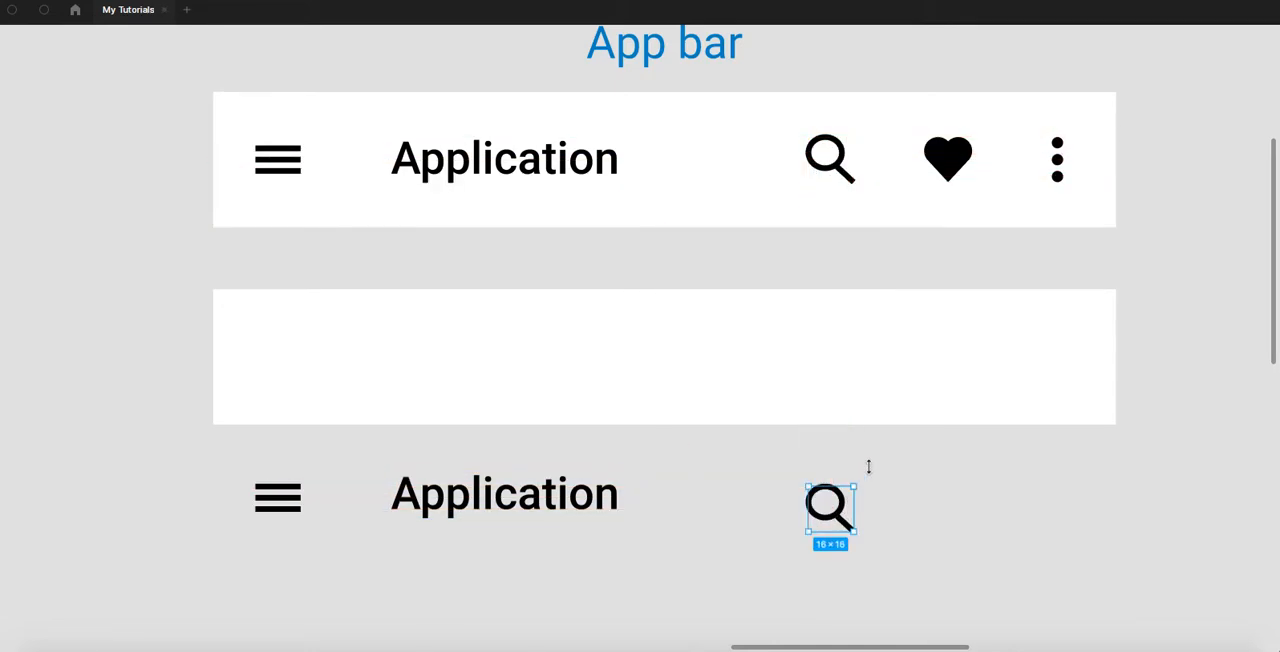
left_click_drag(948, 165, 950, 517)
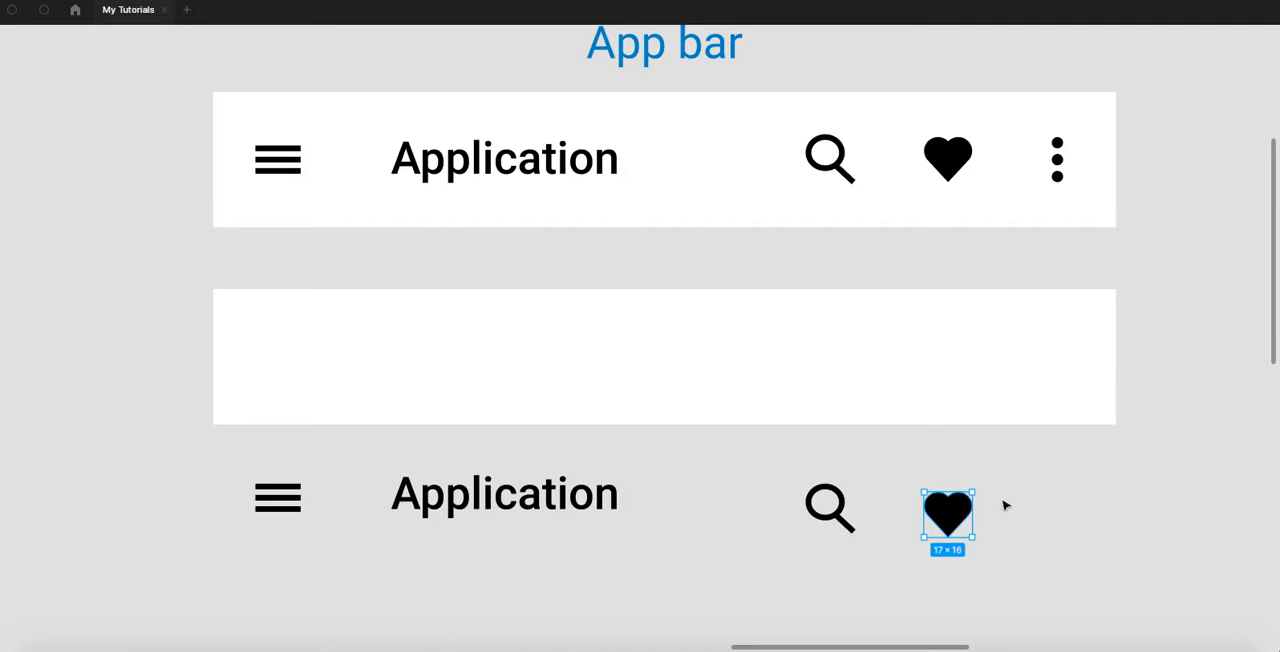
left_click(1060, 163)
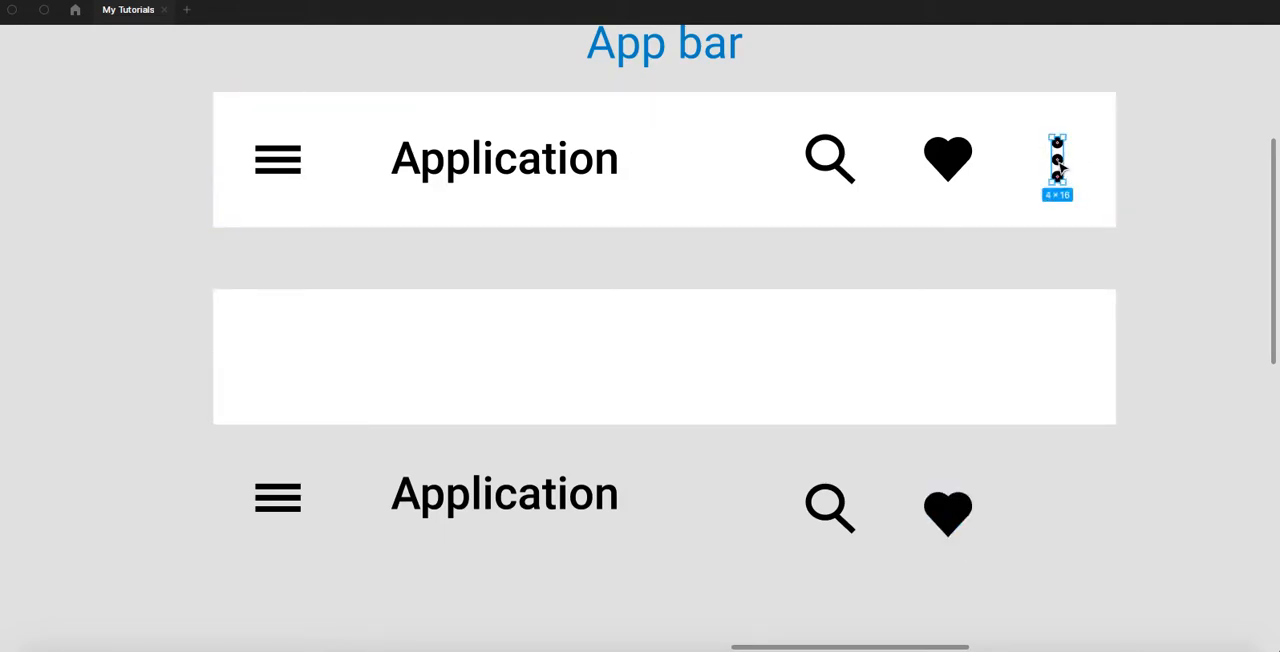
left_click_drag(1056, 163, 1087, 526)
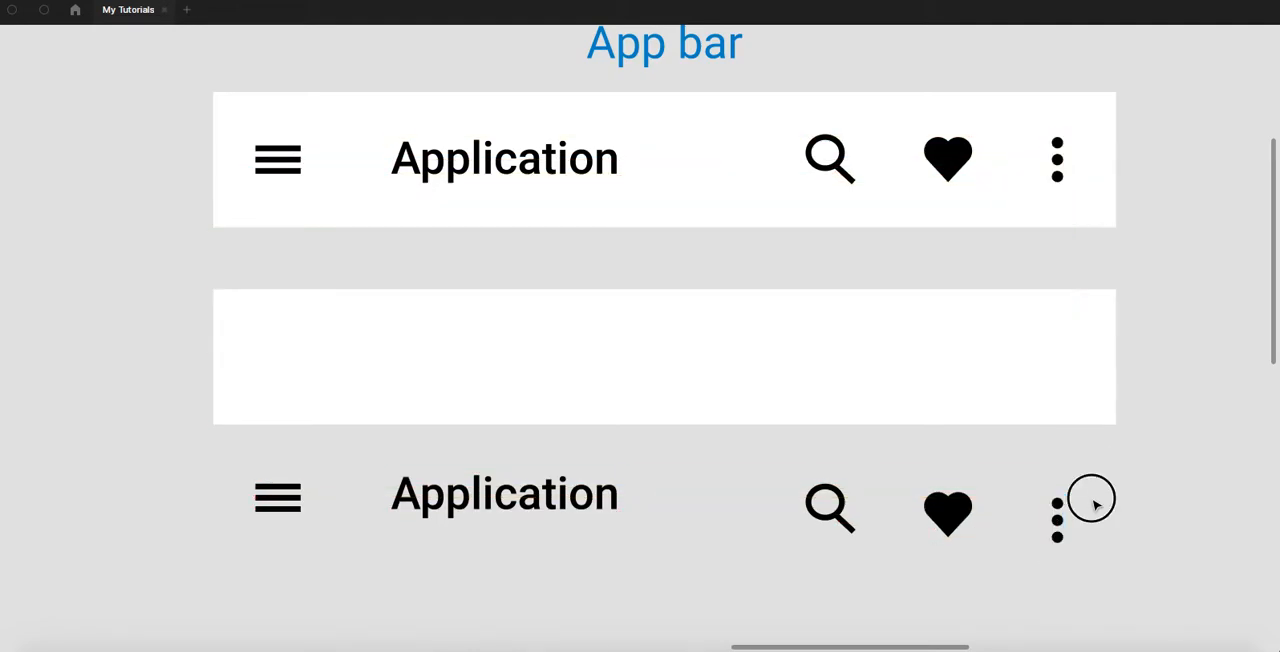
- Delete the heart icon from both the copied row of elements and the separated app bar
left_click(950, 514)
key("Delete")
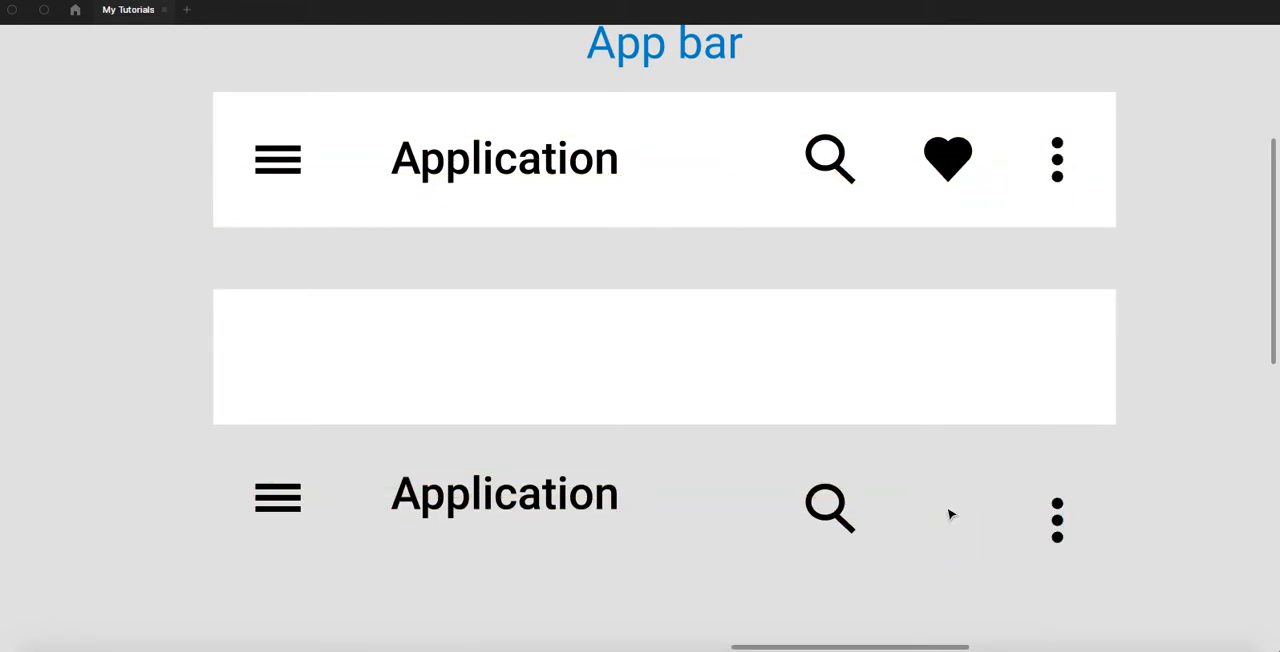
left_click(955, 162)
key("Delete")
- Move the app bar's search icon into the heart's former place and replace the lower search icon with a copy of it
left_click_drag(840, 166, 946, 172)
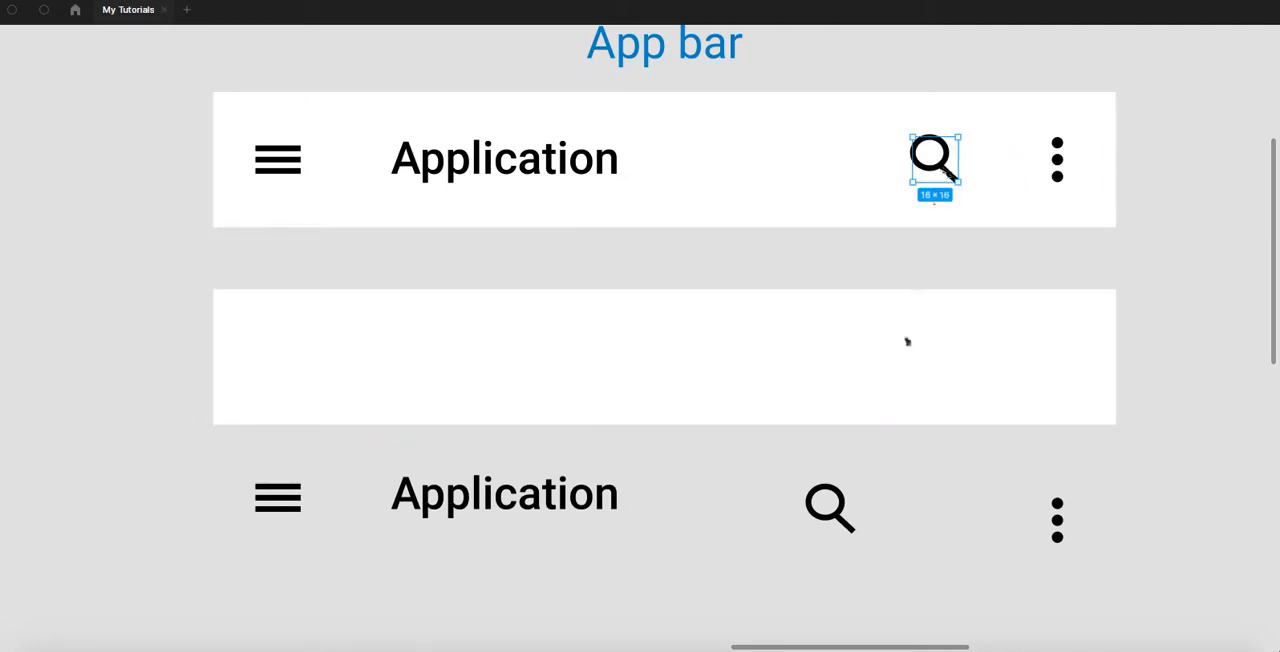
left_click(840, 508)
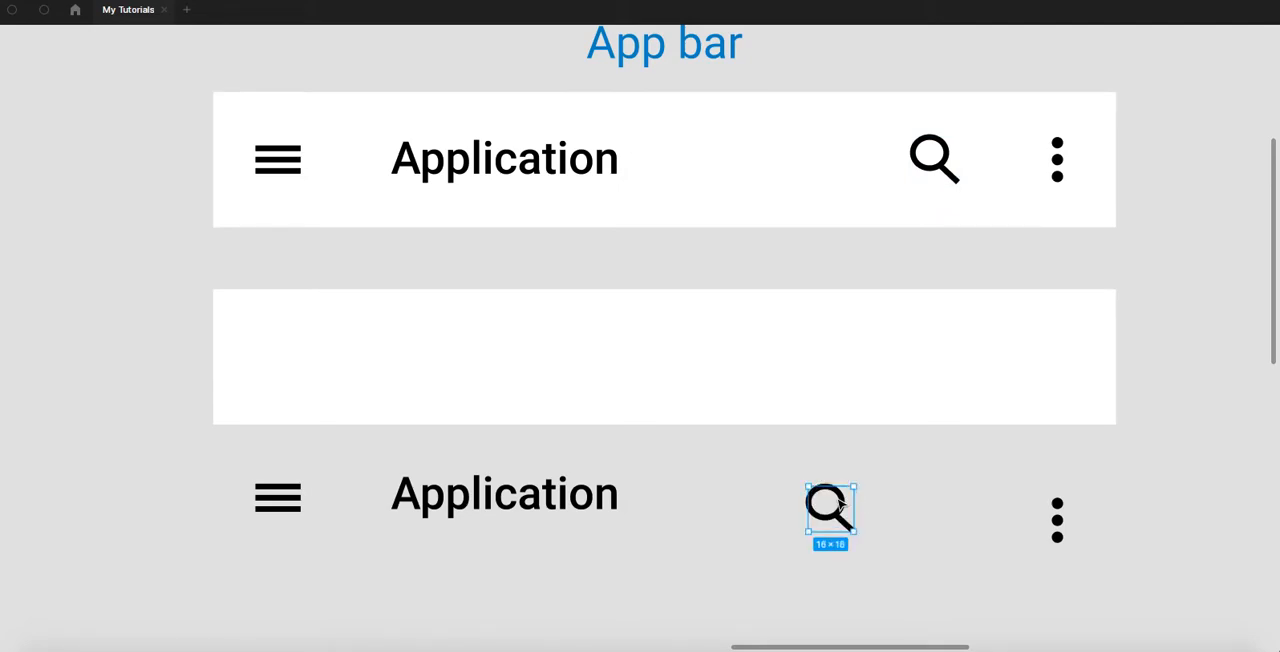
key("Delete")
left_click_drag(938, 165, 977, 529)
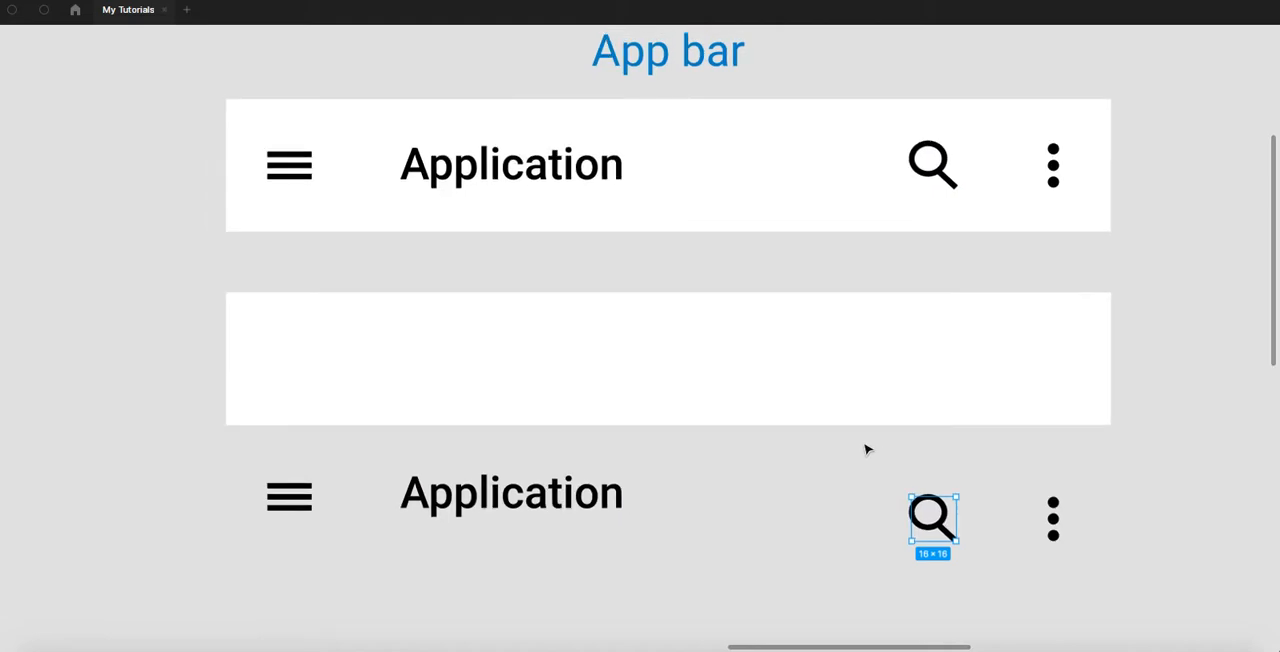
- Move the duplicated background and the copied row of elements together further down, away from the app bar
scroll(867, 449, "down", 1)
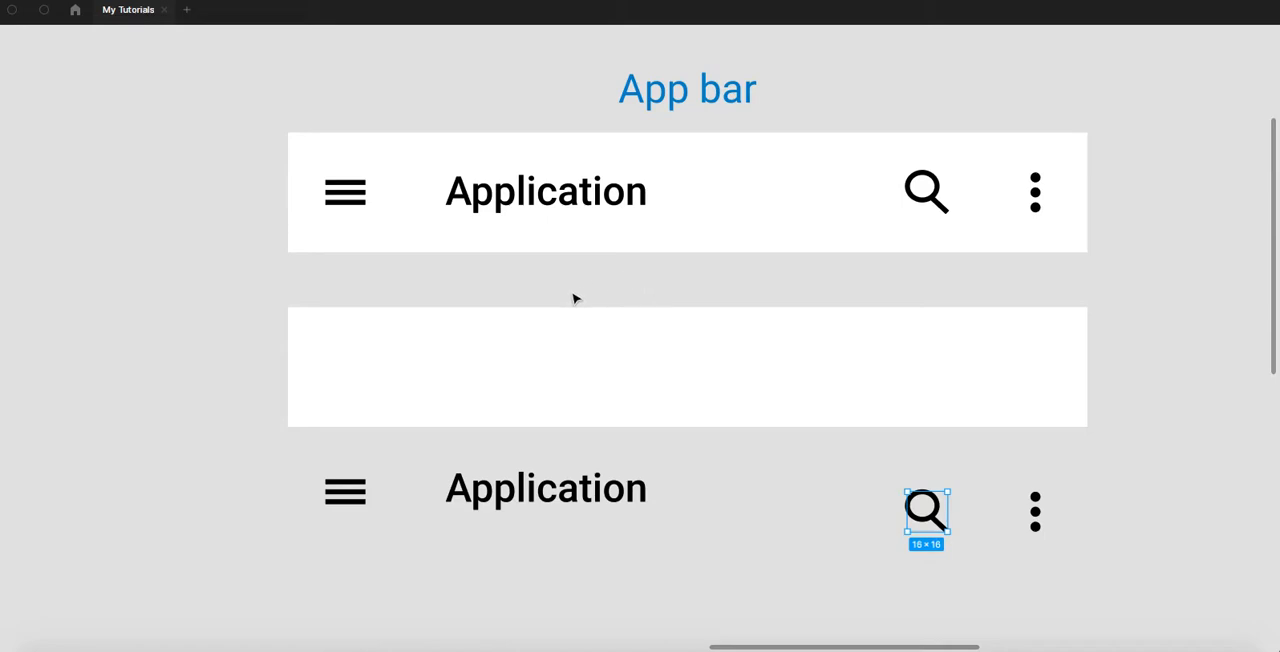
scroll(575, 276, "down", 2)
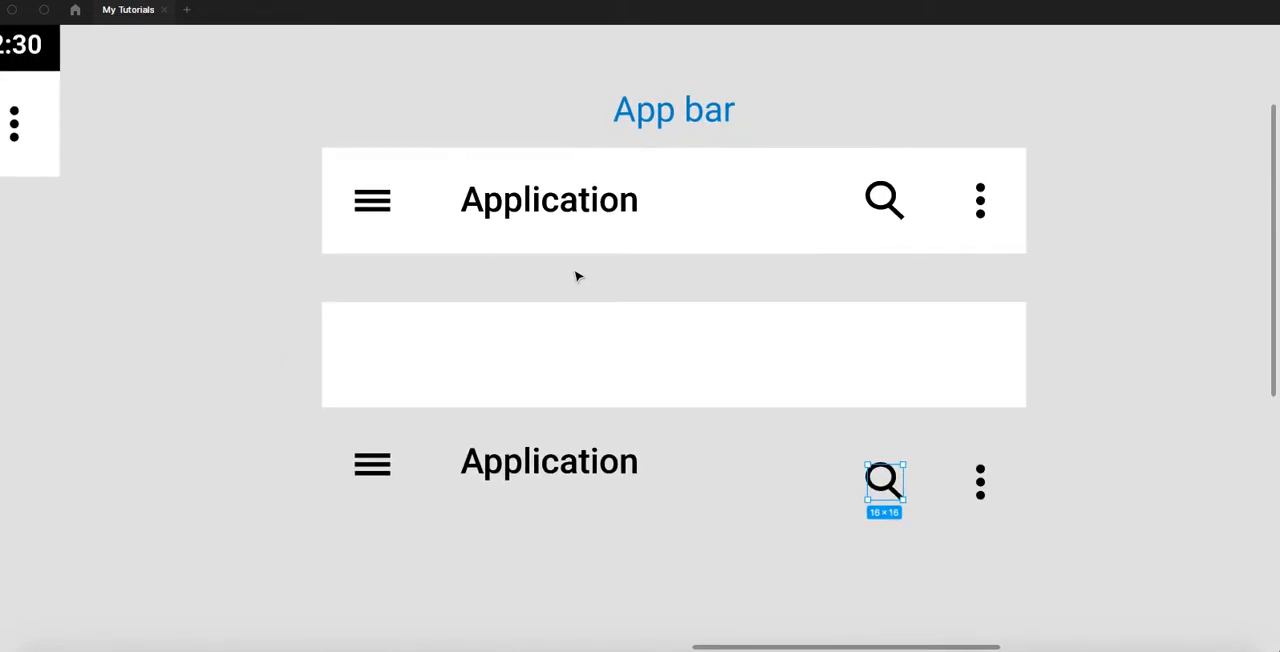
left_click_drag(449, 290, 374, 182)
scroll(475, 204, "up", 2)
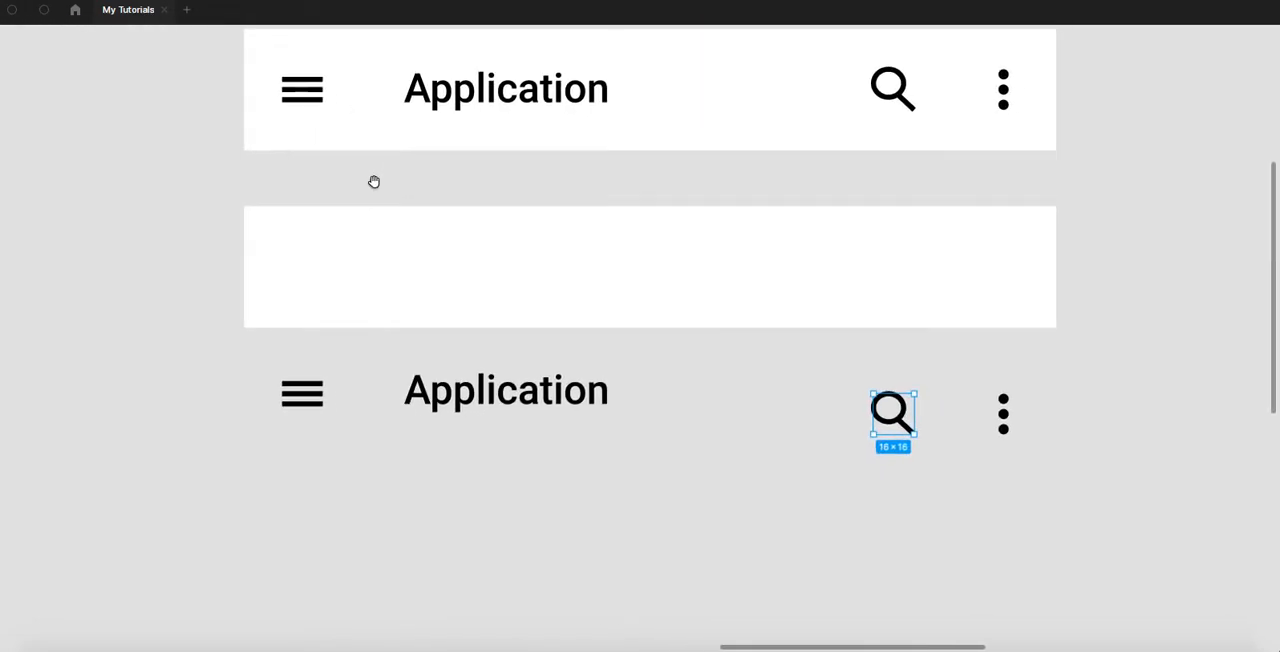
scroll(363, 184, "down", 2)
left_click_drag(243, 183, 1043, 466)
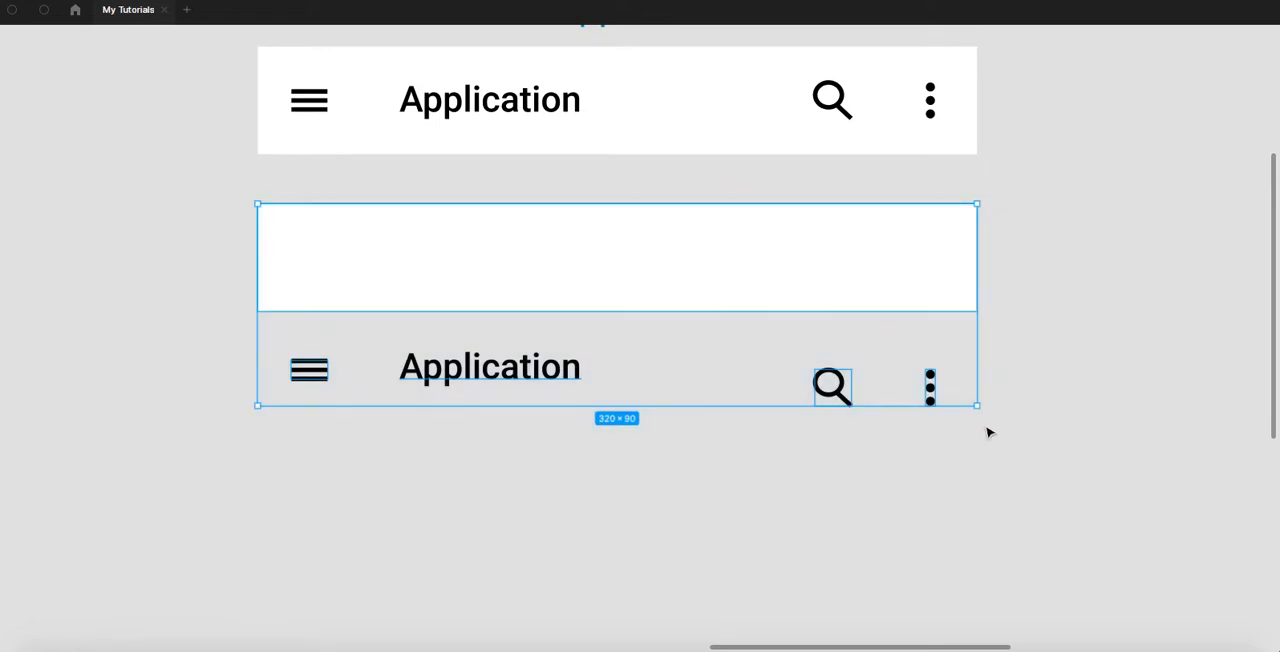
left_click_drag(823, 260, 821, 312)
- Delete the heart icon from the combined design that still has its status bar and app bar joined
left_click_drag(430, 202, 768, 270)
left_click_drag(406, 240, 784, 312)
left_click(576, 172)
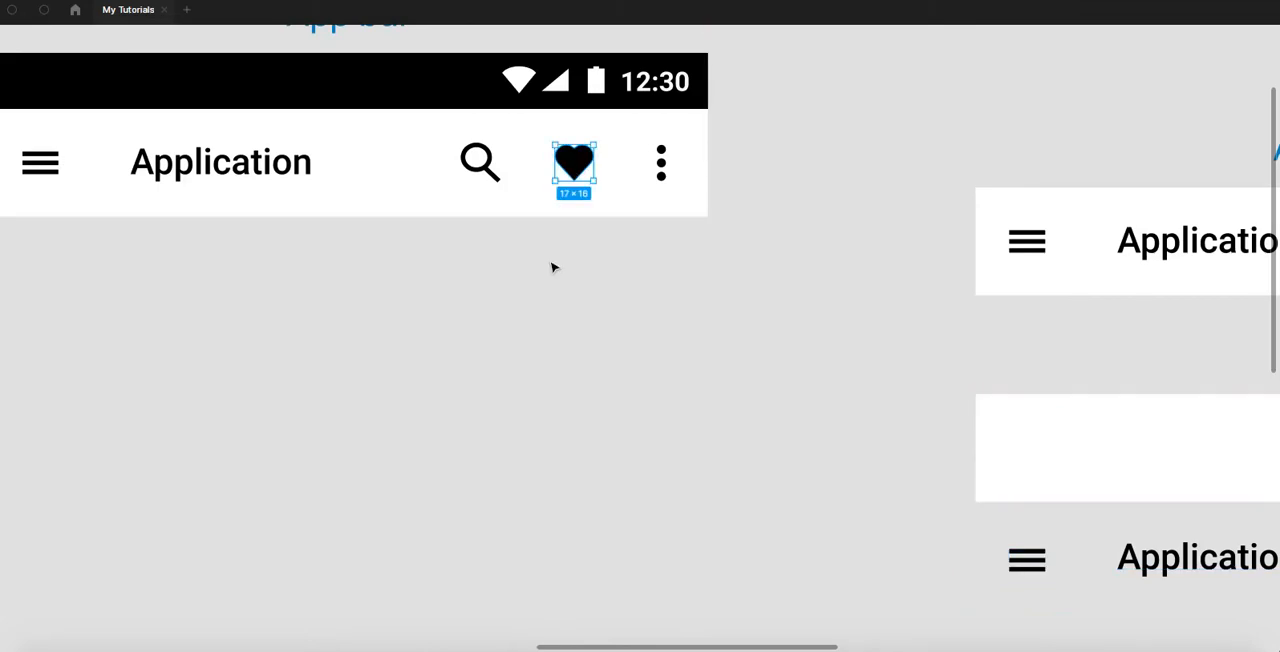
key("Delete")
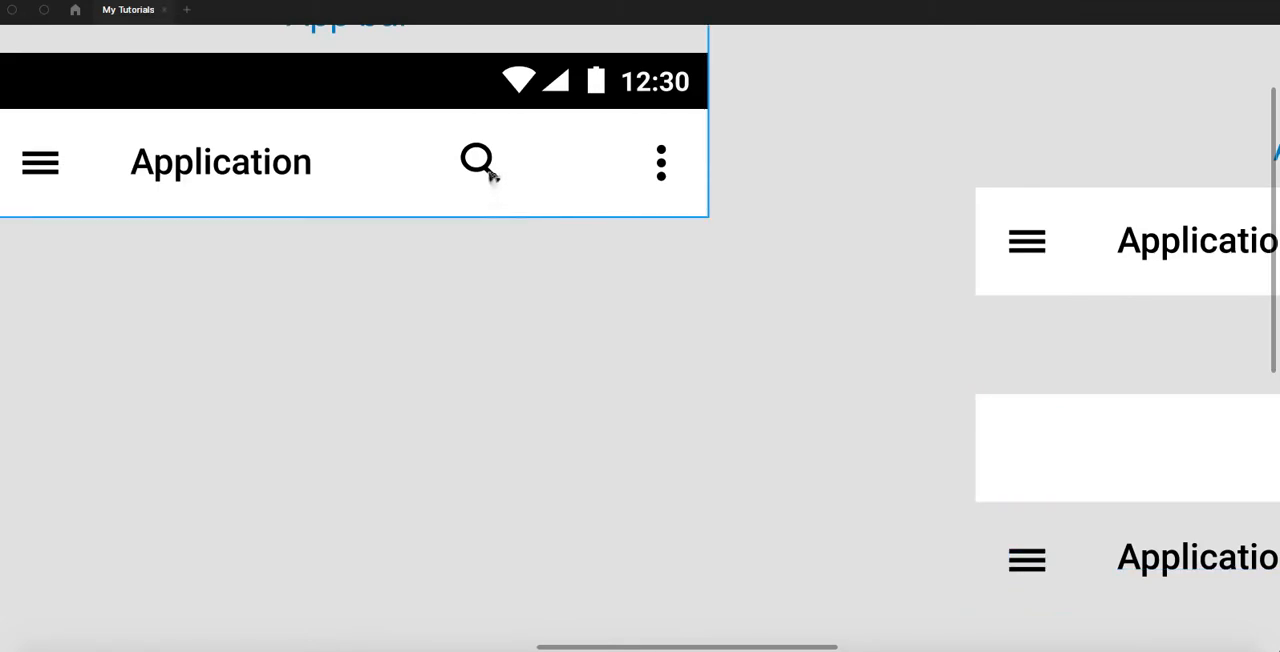
- Nudge the separated app bar's search icon 1 px toward the three-dot icon and measure the spacing between them
left_click_drag(1034, 249, 394, 240)
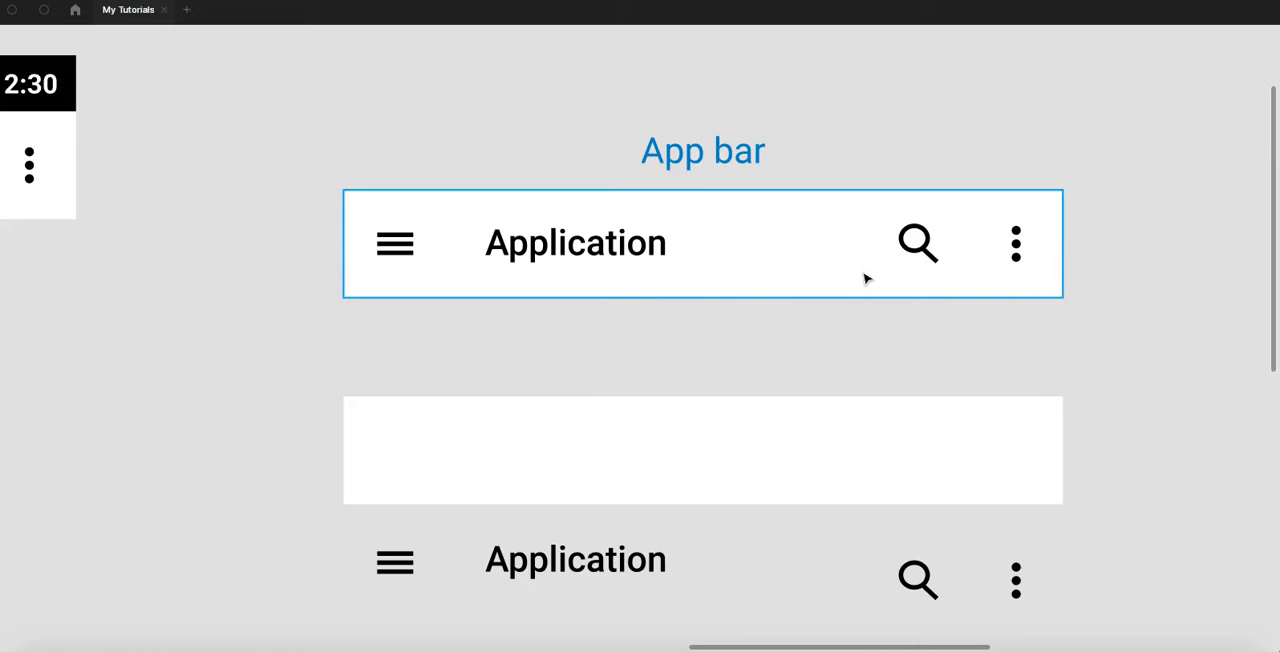
left_click(920, 244)
key("alt")
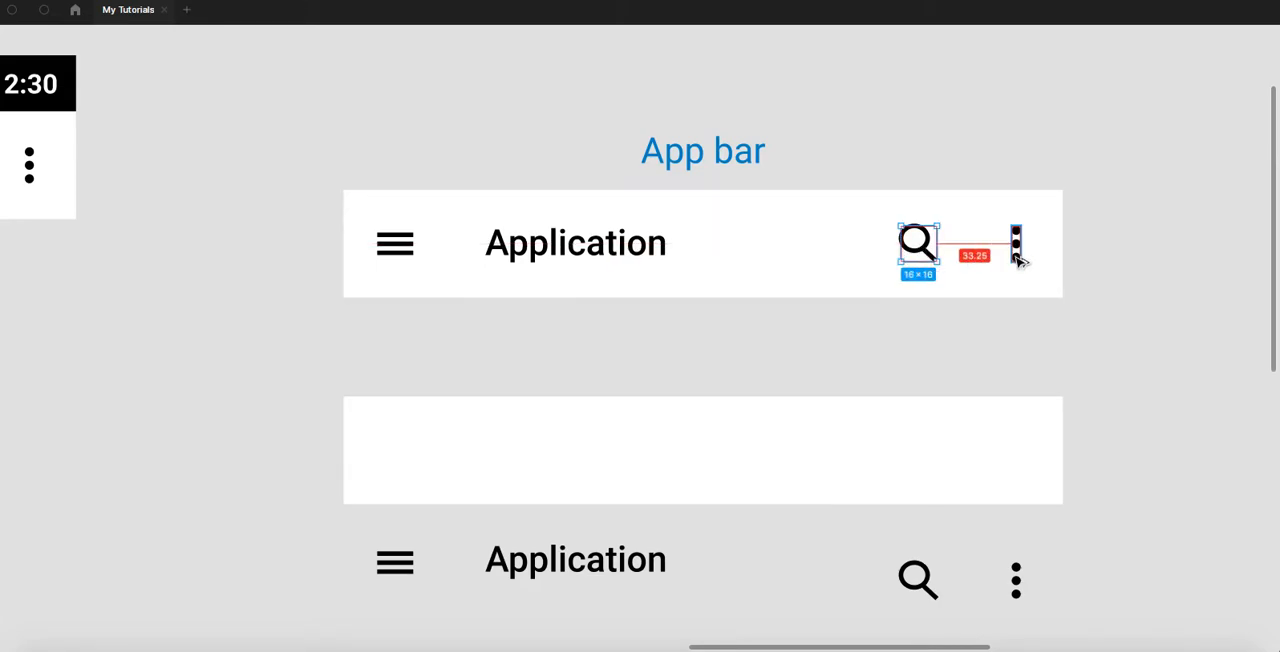
key("Right")
key("alt")
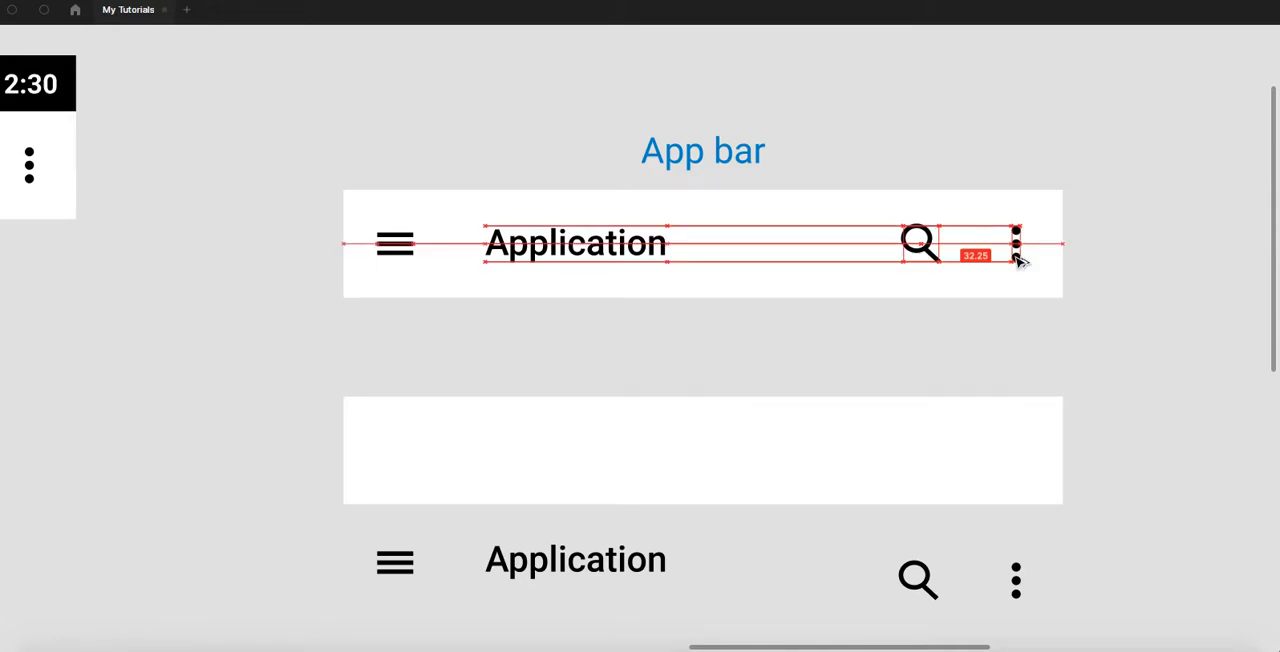
scroll(1016, 257, "up", 3)
left_click_drag(982, 261, 813, 275)
key("alt")
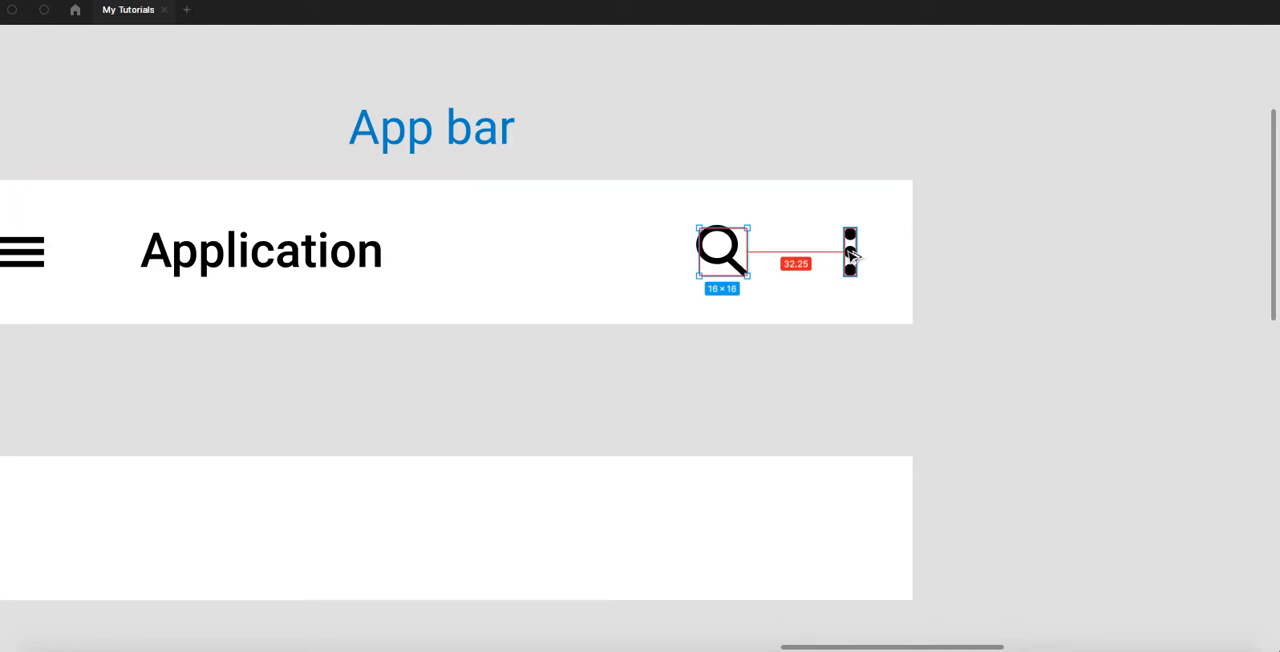
- Show the hidden interface and set the three-dot icon's X position to -216
right_click(760, 103)
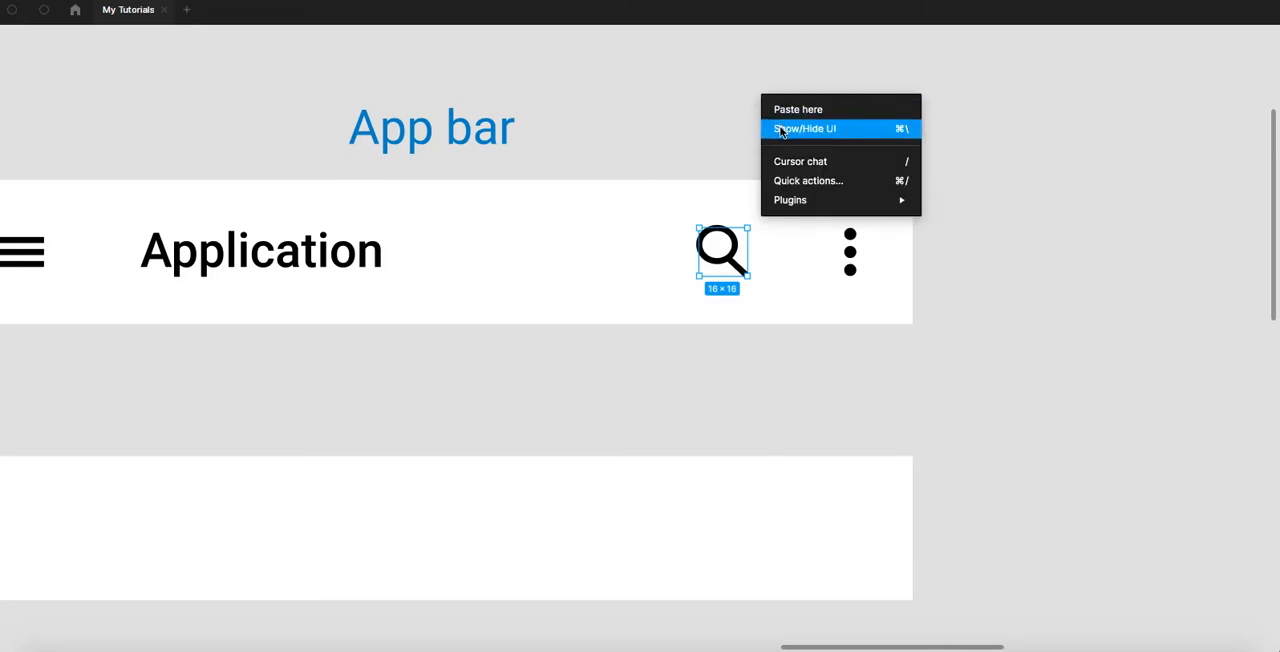
left_click(785, 130)
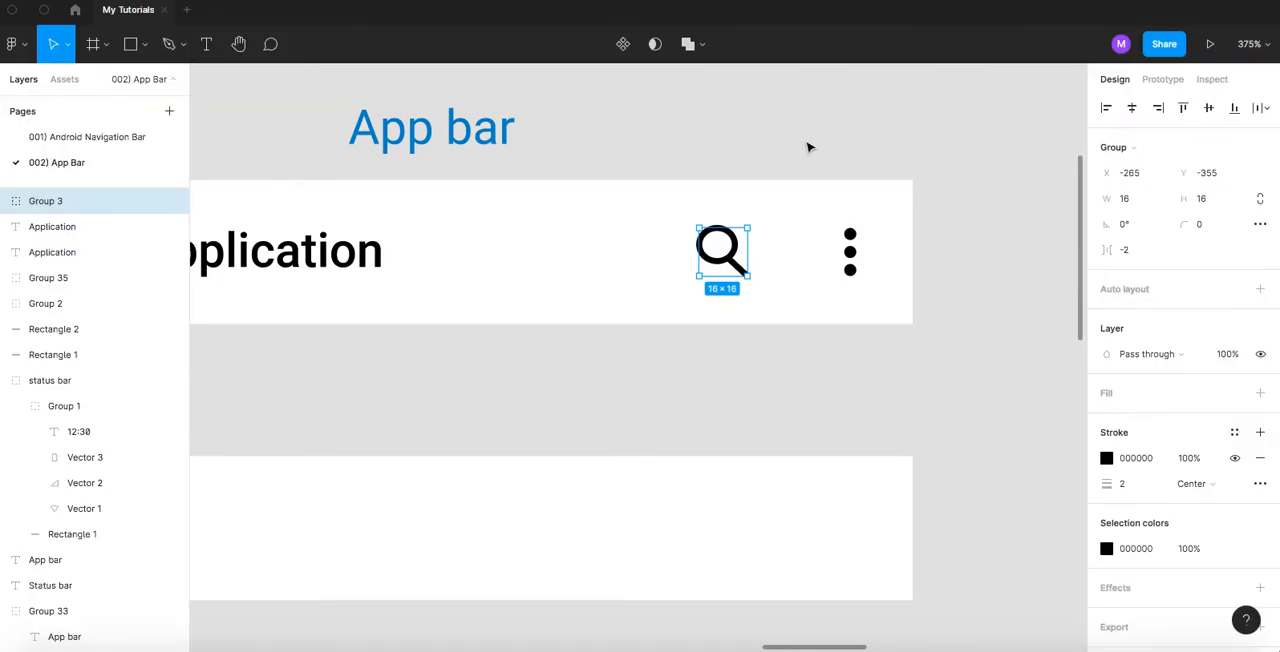
left_click(851, 257)
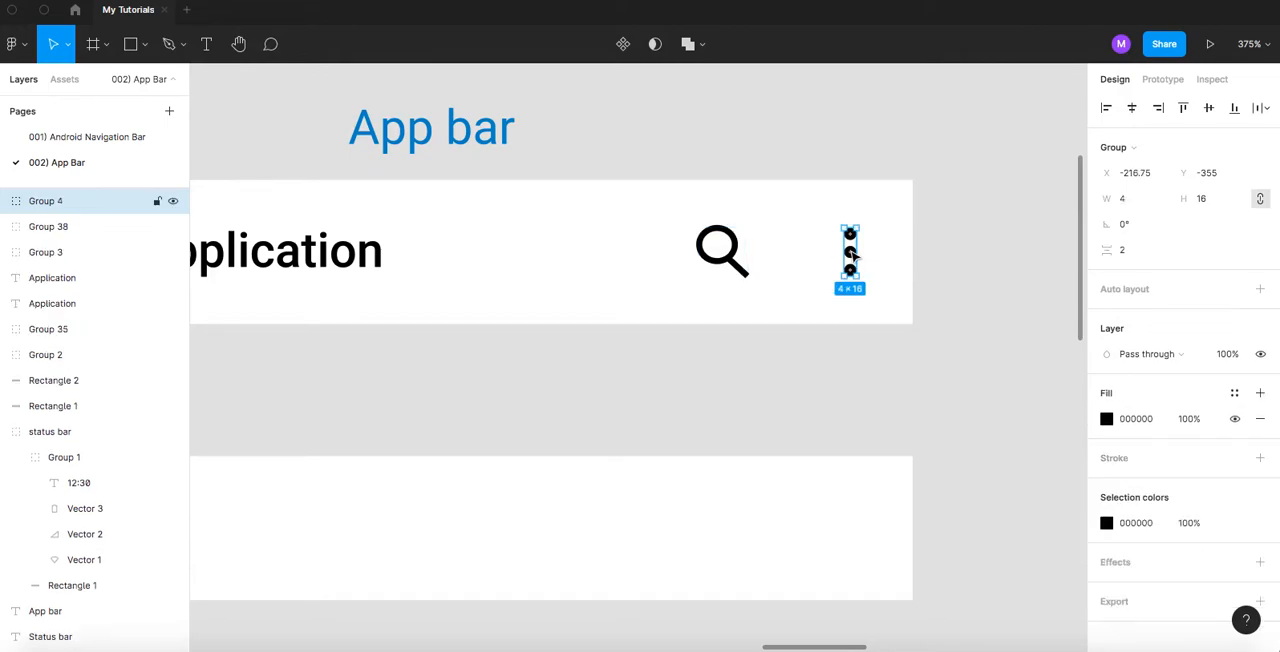
left_click(1152, 176)
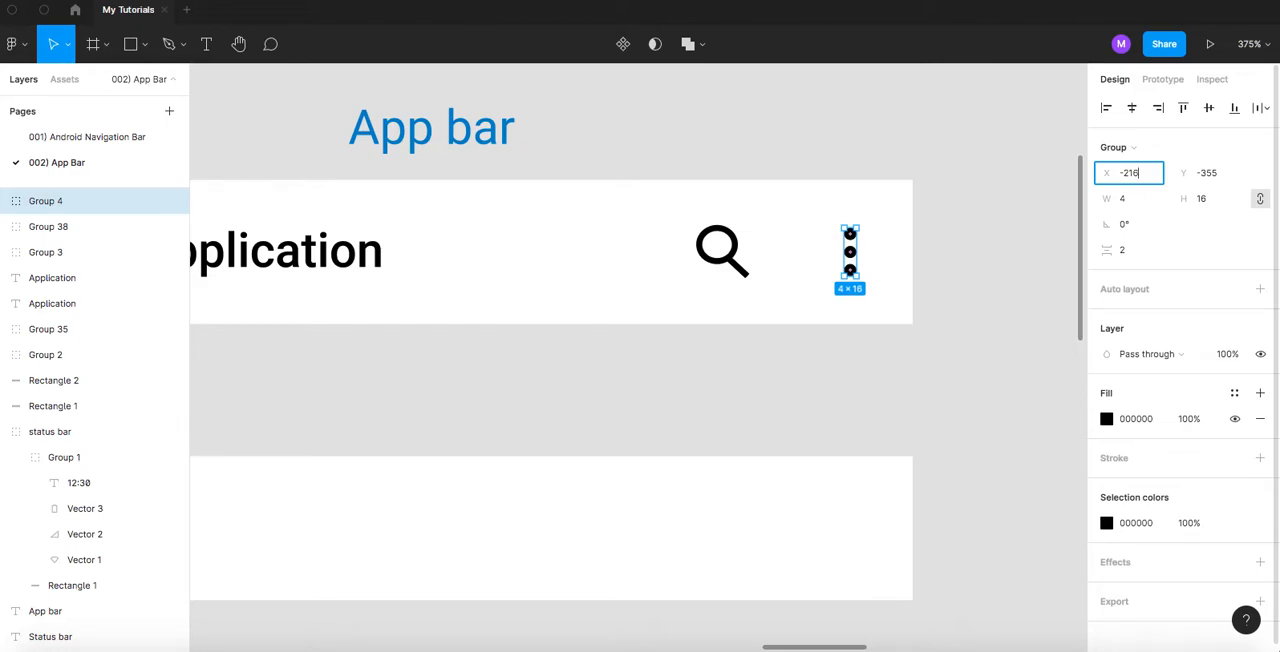
key("Return")
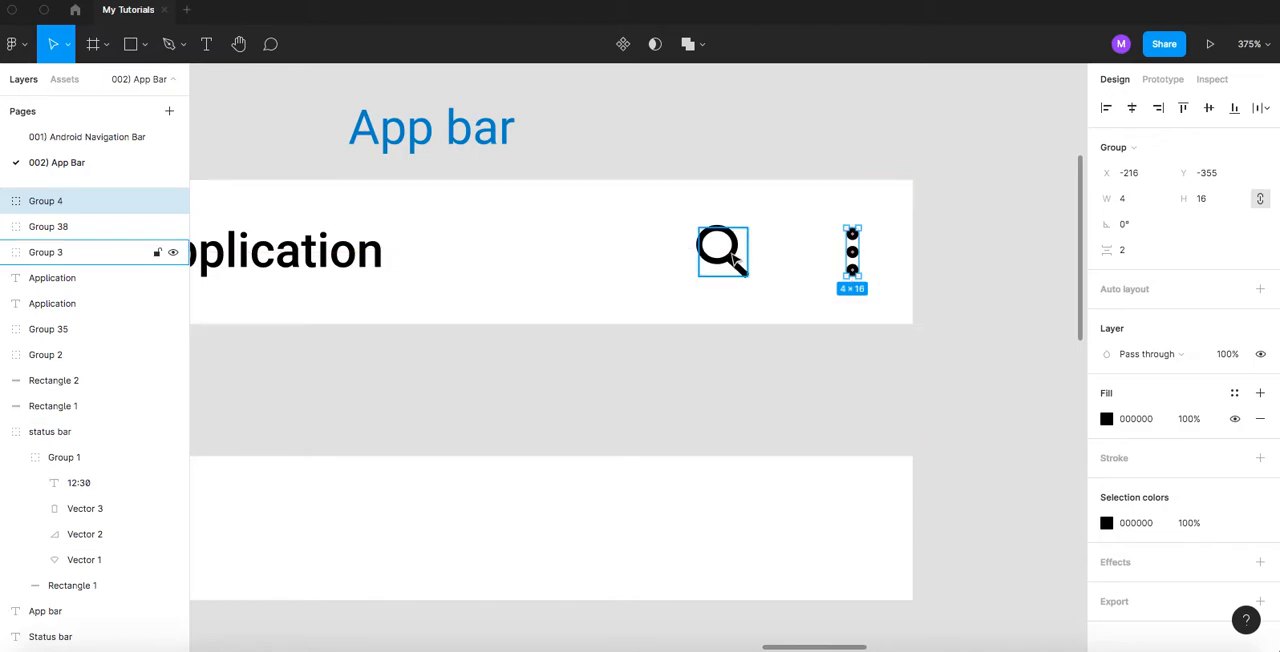
- Move the search icon toward the three-dot icon to X -248, leaving a 16 px gap between them
left_click_drag(738, 265, 786, 267)
key("alt")
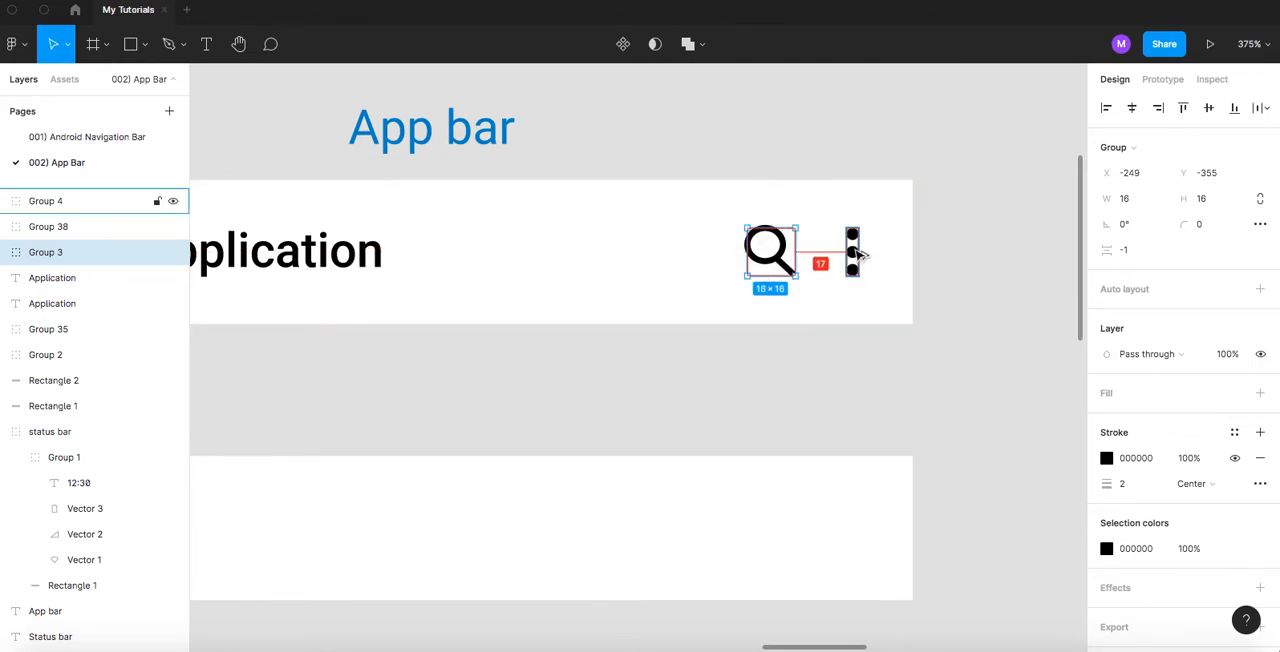
key("Right")
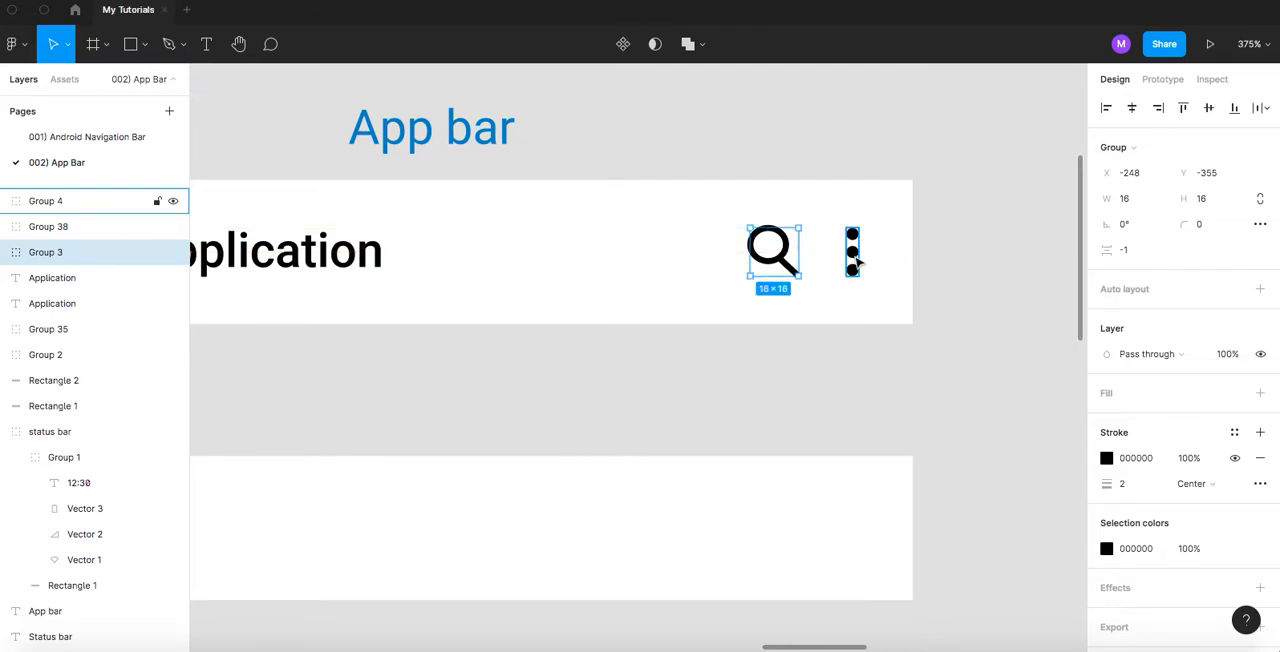
- Select the search and three-dot icons together, measure their distance to the bar's edge and nudge both 2 px right
left_click(853, 254, "shift")
key("alt")
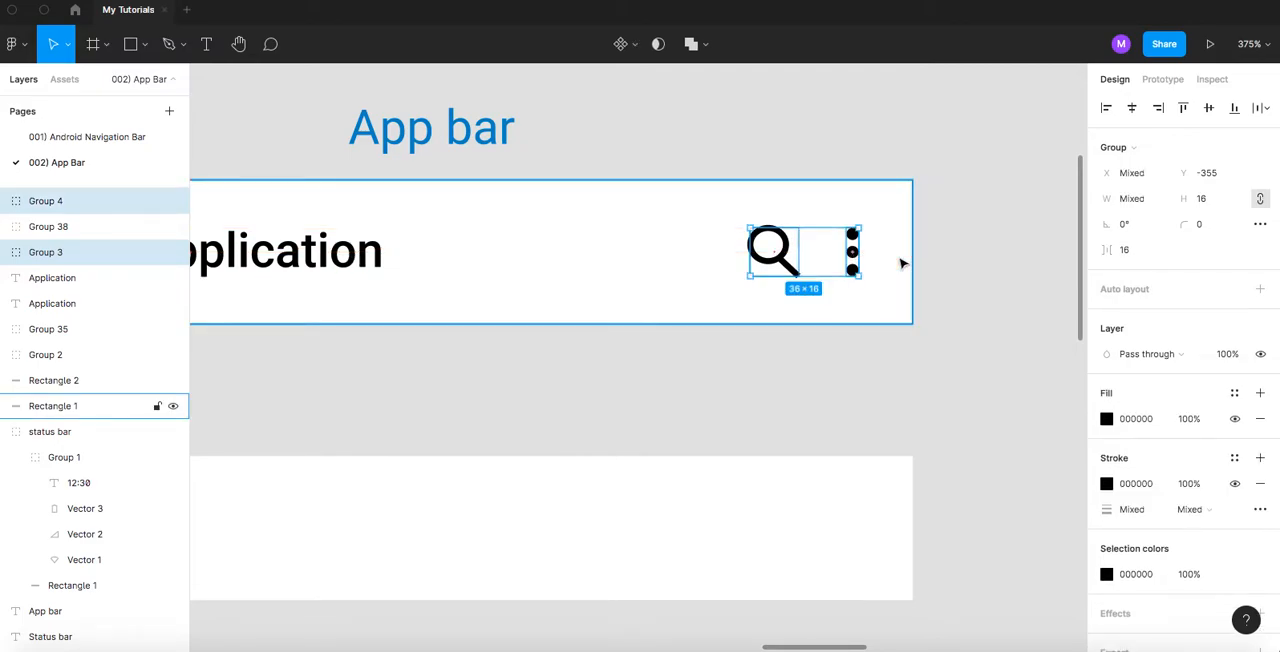
key("Right")
key("Right")
left_click(926, 250)
left_click(858, 252)
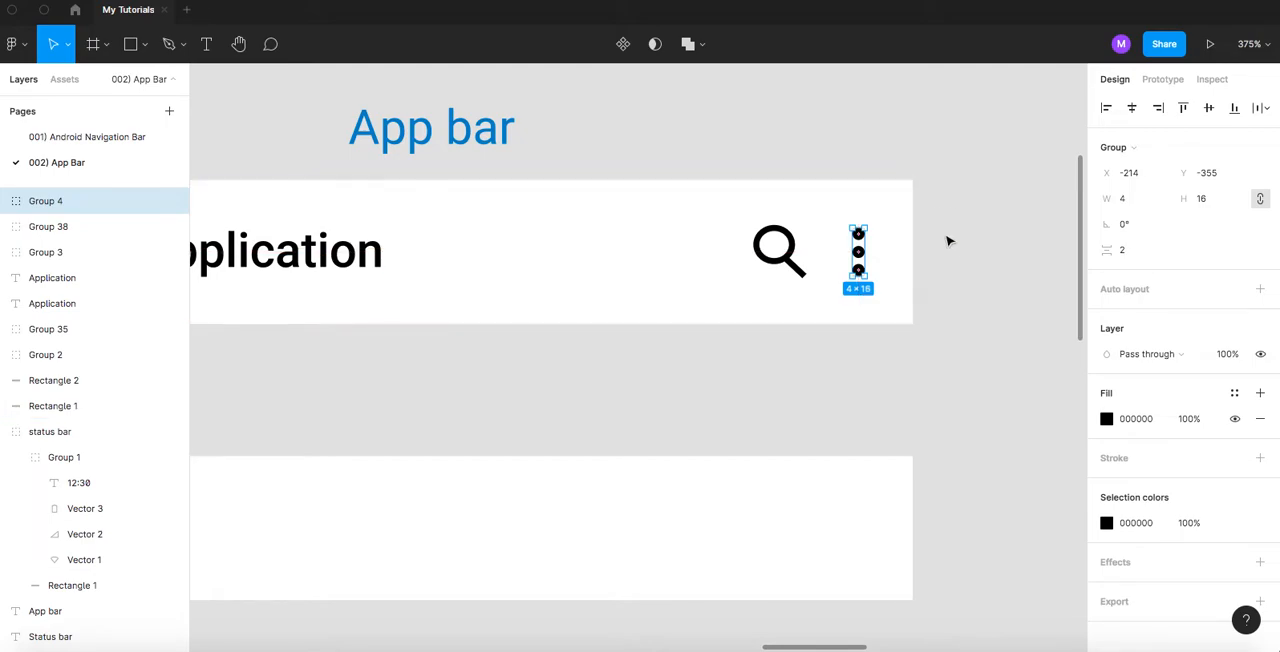
left_click(949, 240)
left_click(862, 254)
left_click(781, 252, "shift")
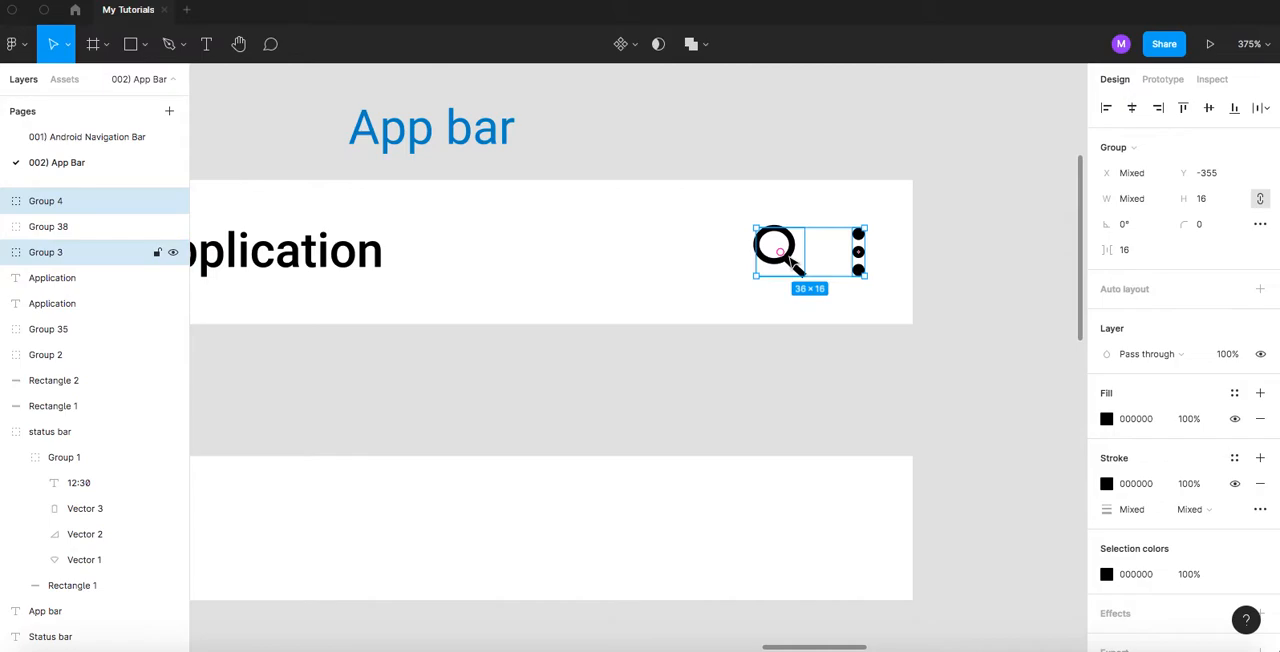
- Delete the search and three-dot icon copies from the row below the duplicated background
scroll(780, 323, "down", 5)
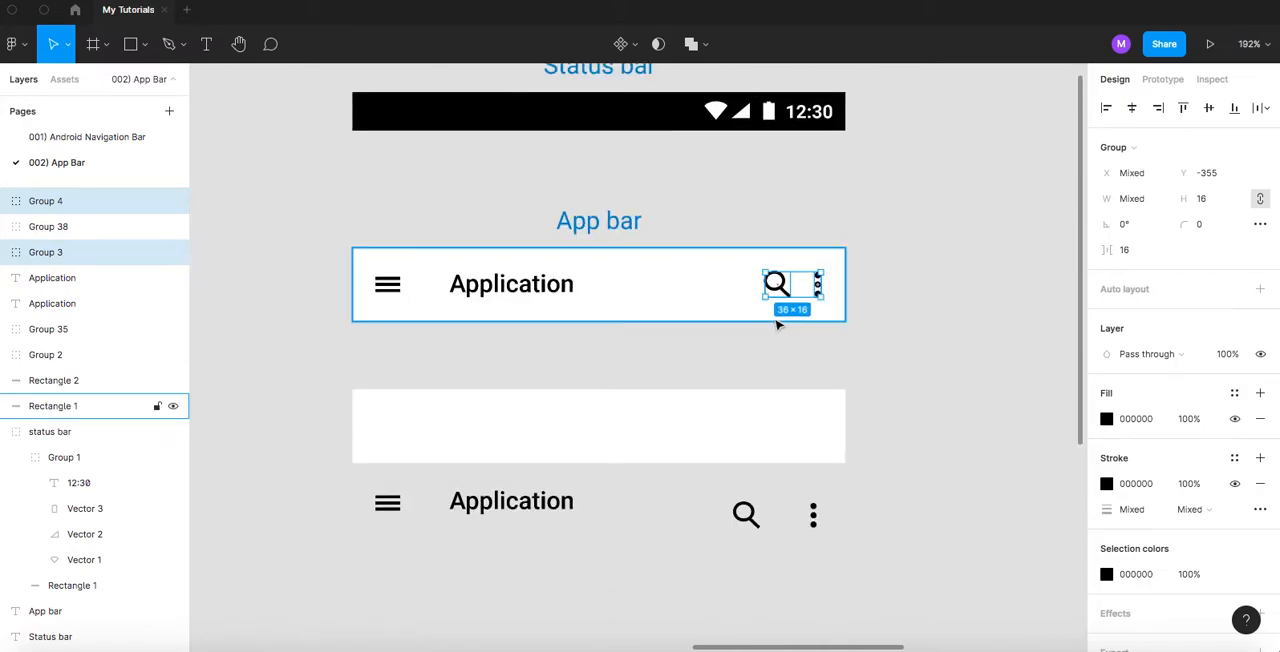
scroll(620, 342, "down", 1)
left_click_drag(705, 467, 843, 546)
key("Delete")
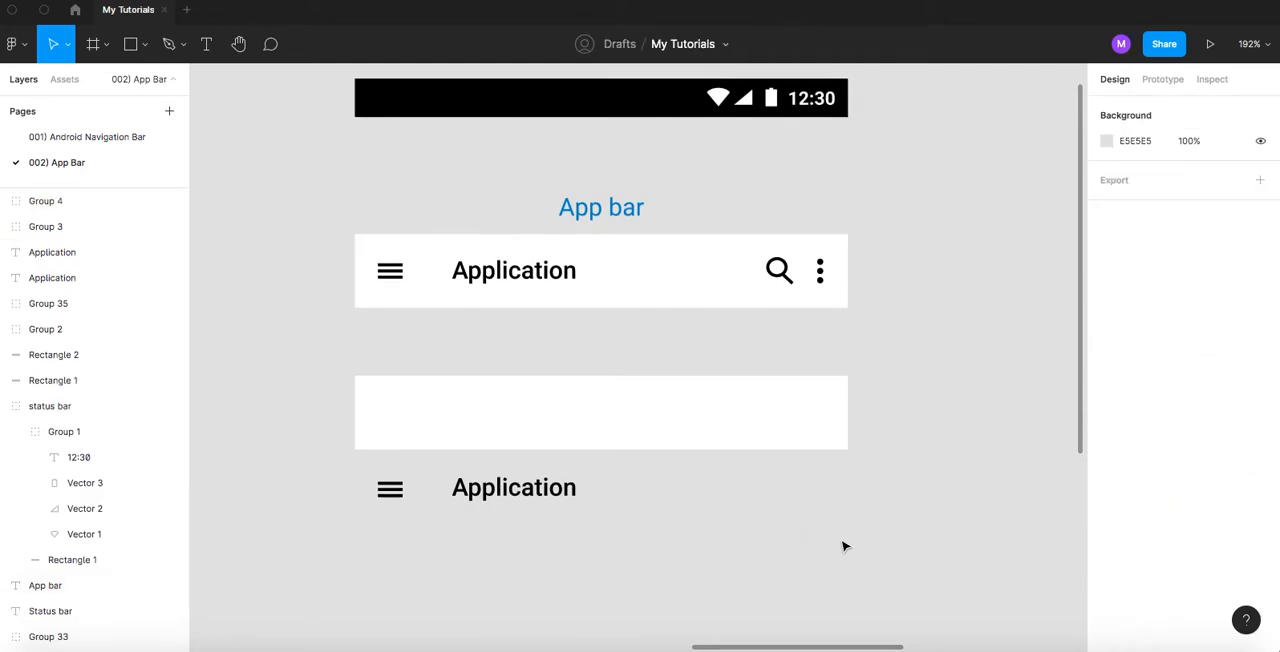
- Select the app bar's search and three-dot icons together and place copies beneath the duplicated background at Y -209, beside the Application title
left_click(782, 275)
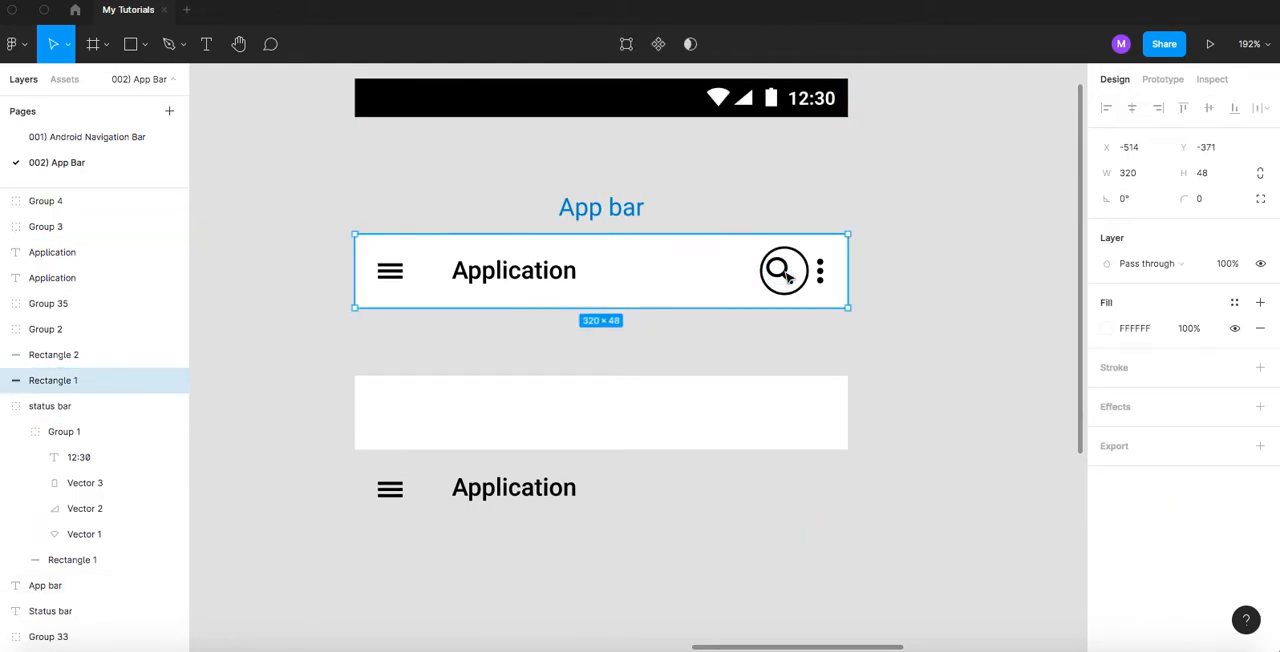
left_click(820, 275, "shift")
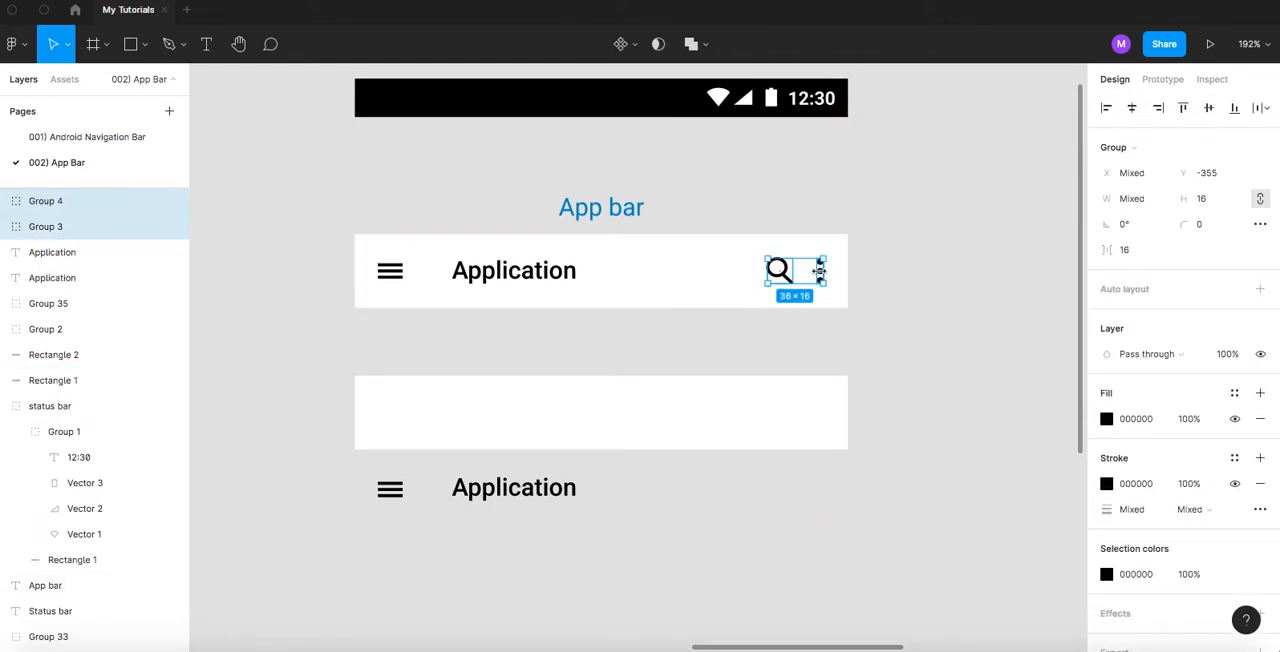
scroll(787, 280, "up", 3)
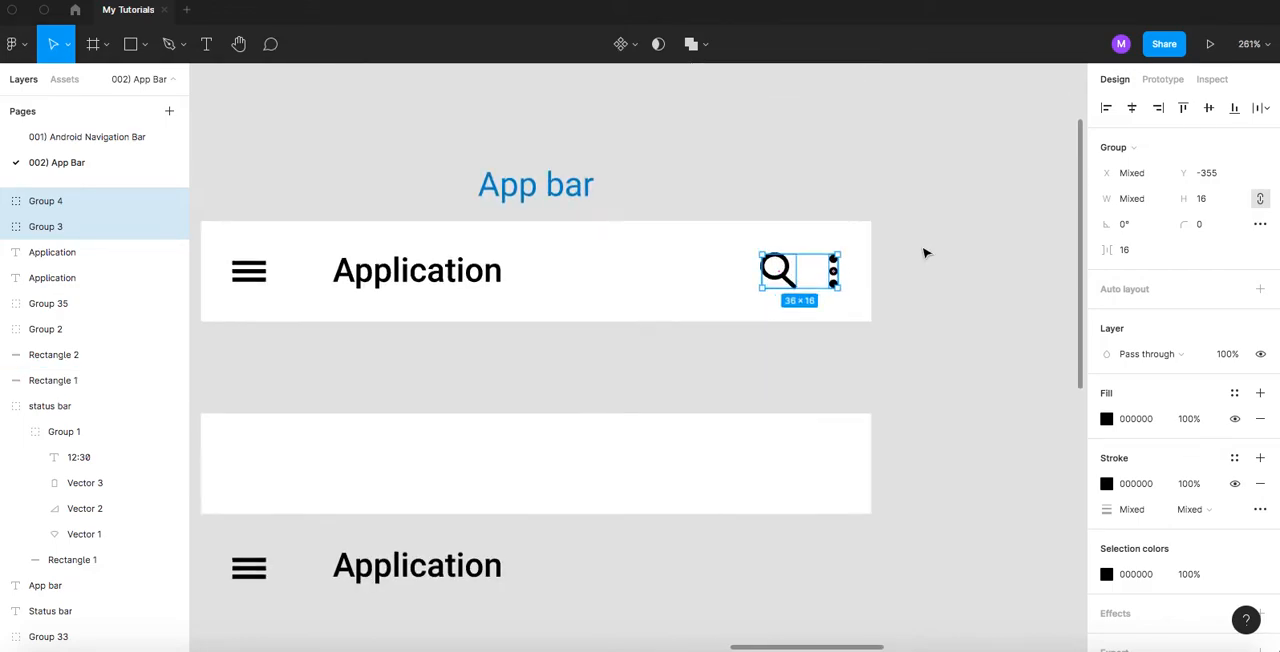
left_click(923, 249)
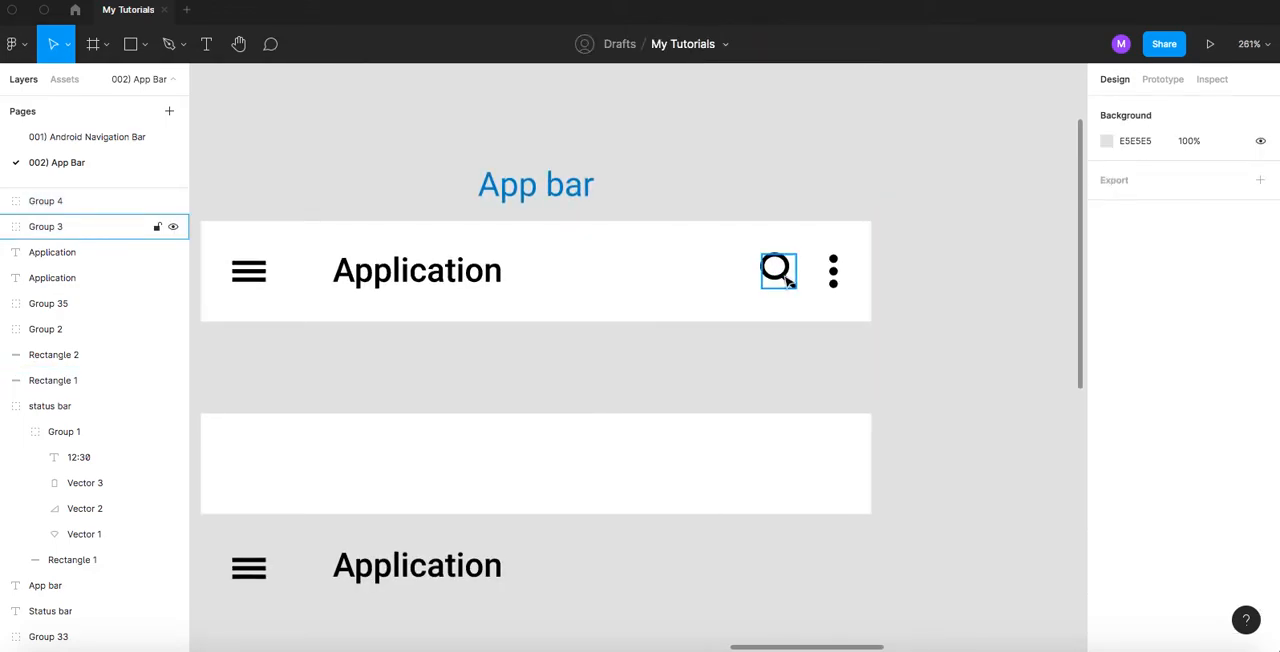
left_click(787, 283)
left_click(834, 272, "shift")
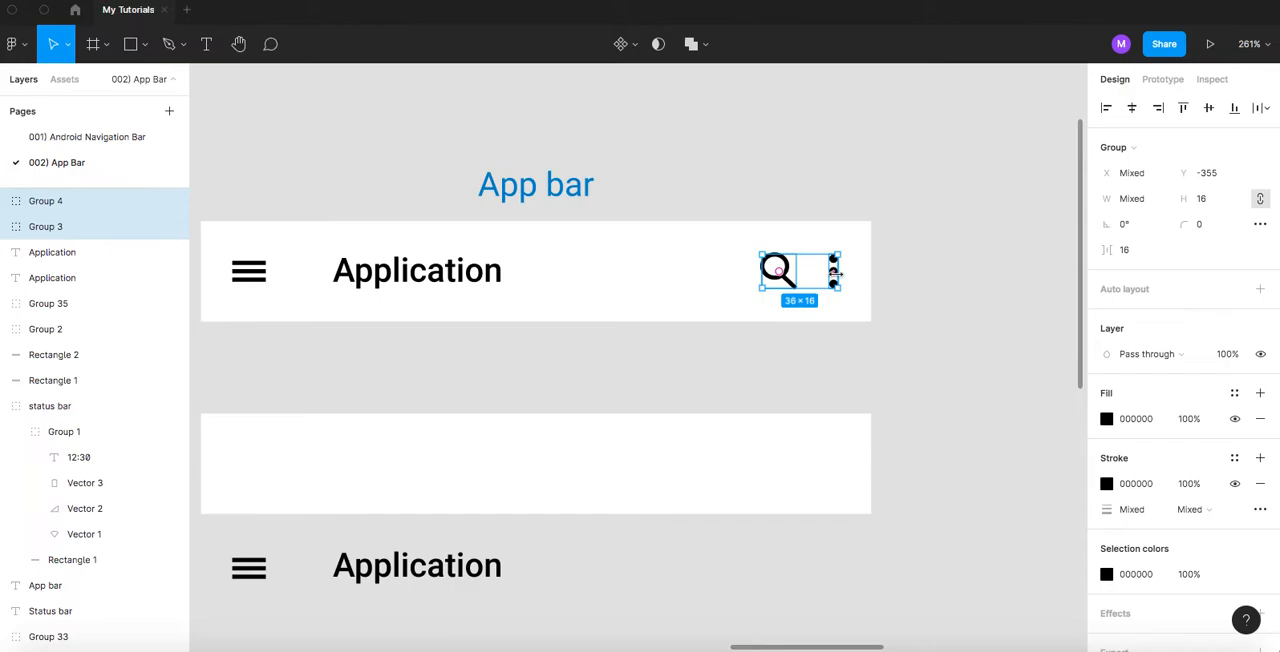
scroll(845, 262, "down", 2)
scroll(845, 262, "right", 1)
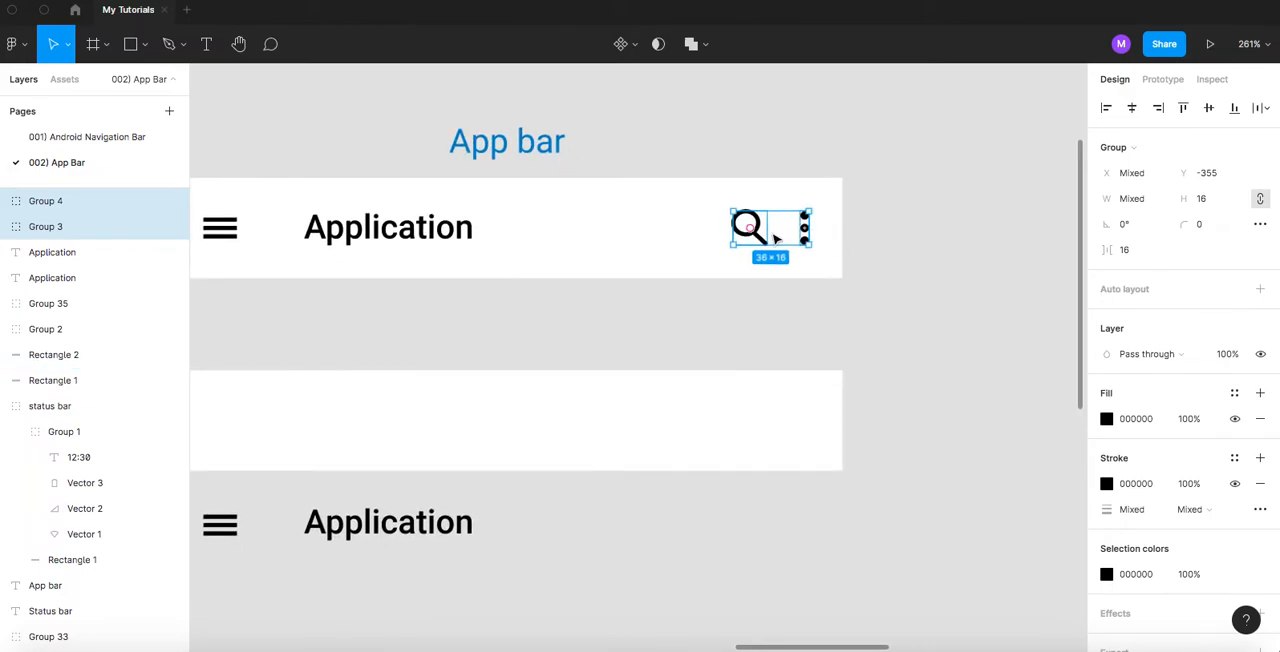
left_click_drag(757, 228, 750, 533)
scroll(871, 360, "down", 3)
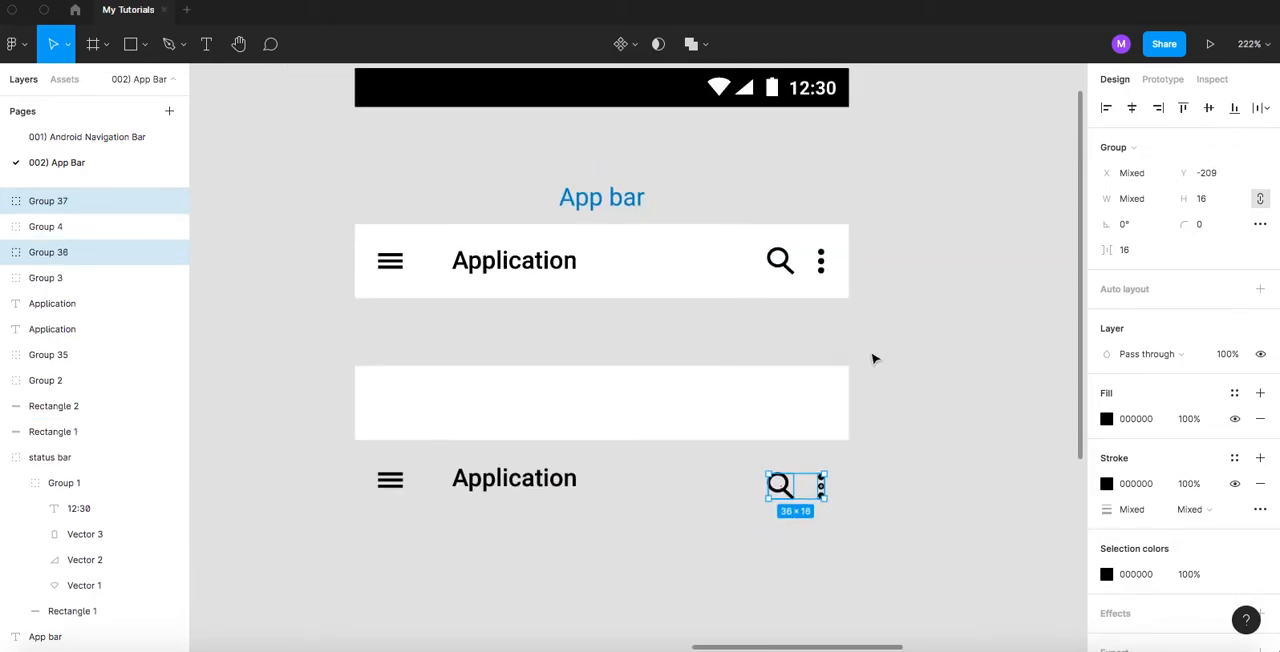
- Group the menu icon, Application title, search icon and three-dot icon of the separate labelled app bar, and copy the group
left_click_drag(654, 309, 810, 350)
scroll(778, 325, "down", 2)
left_click_drag(455, 274, 494, 262)
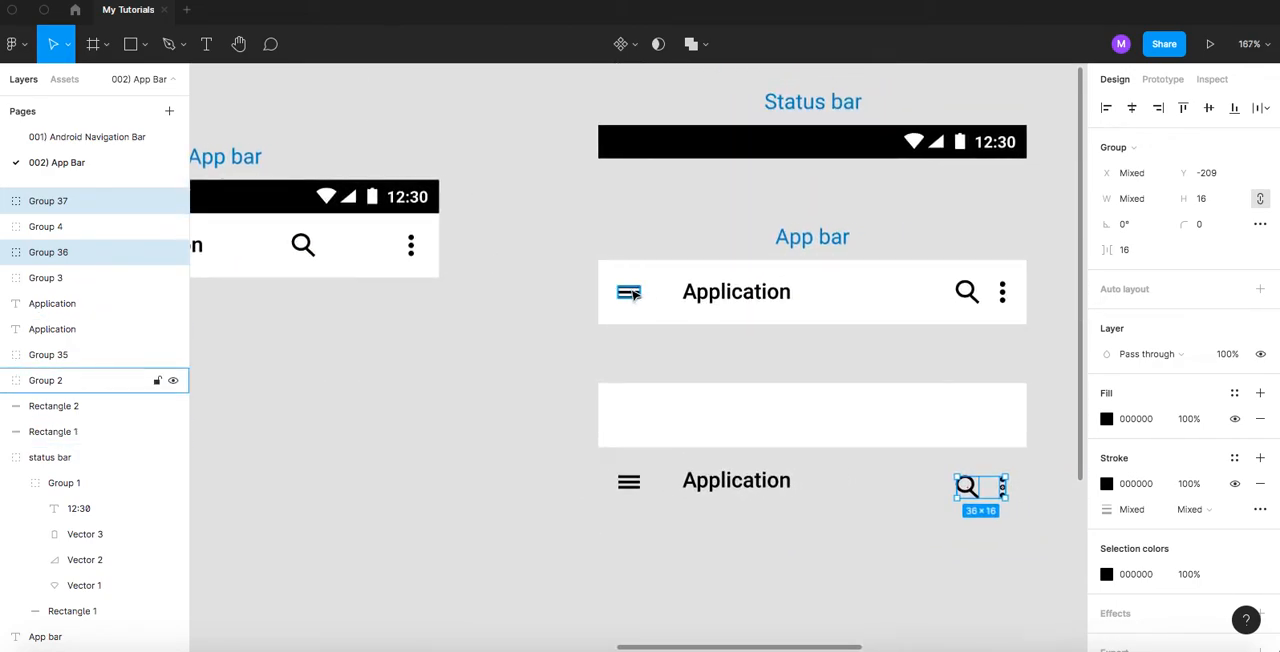
left_click(632, 293)
left_click(703, 294, "shift")
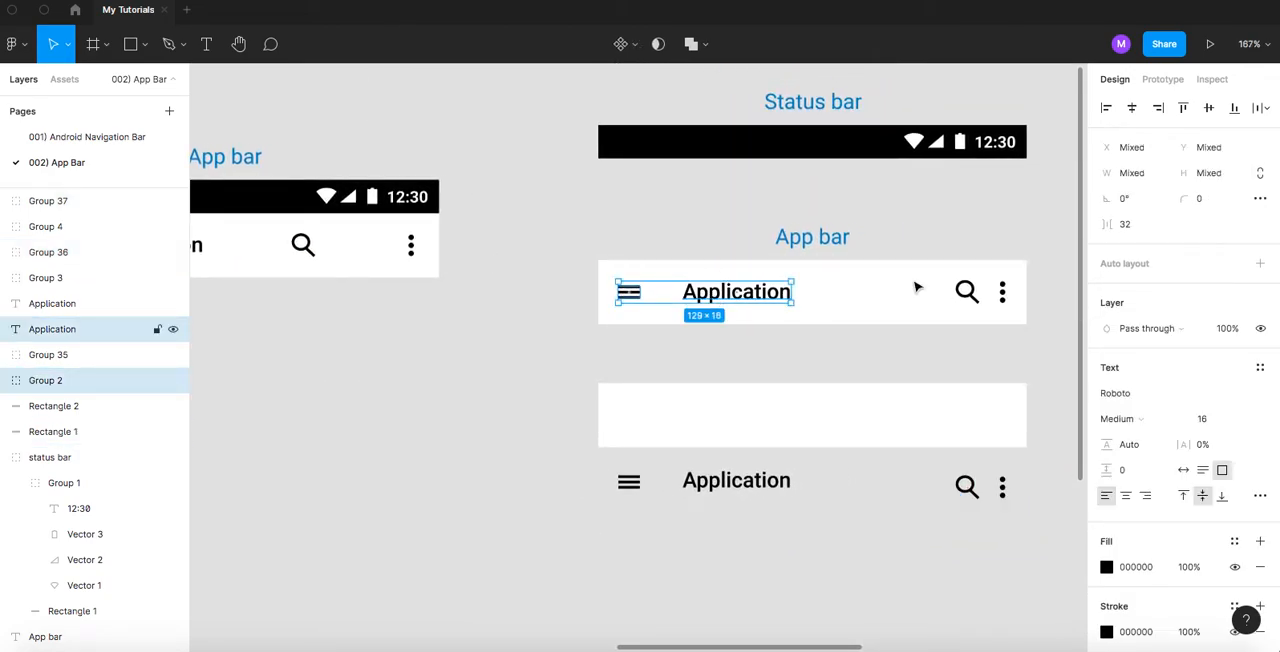
left_click(970, 293, "shift")
left_click(1002, 291, "shift")
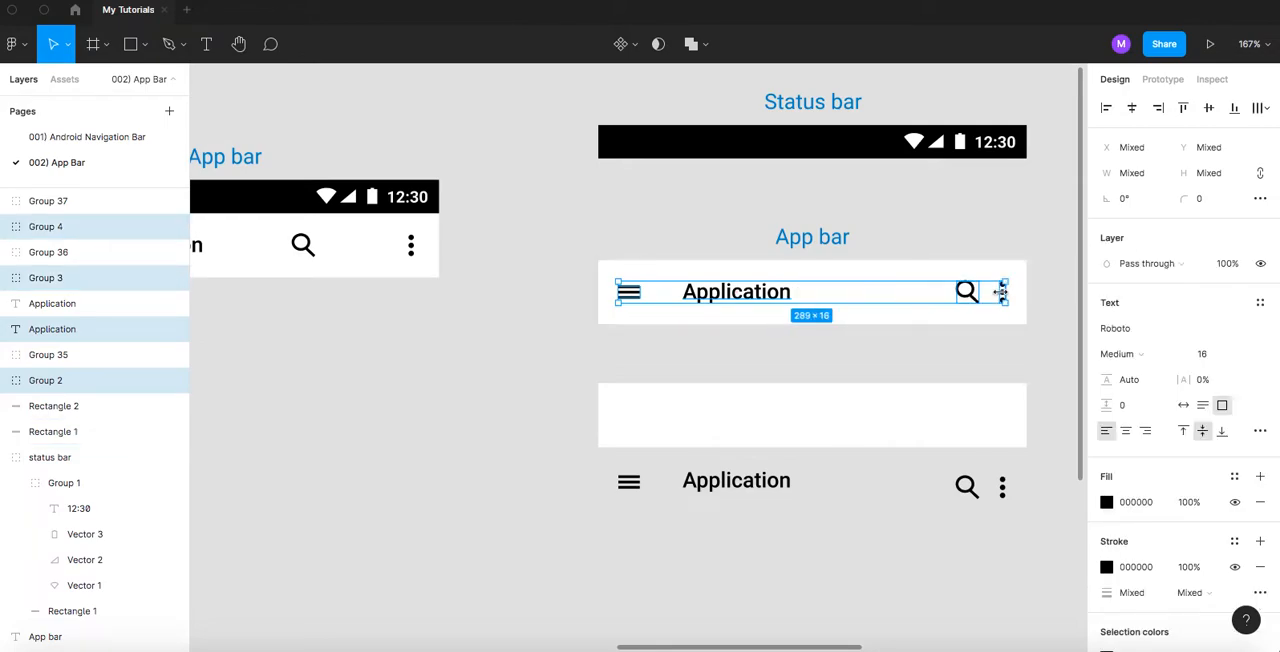
key("ctrl+g")
- Delete the menu icon, Application title, search icon and three-dot icon from the original combined App bar design
left_click_drag(463, 277, 754, 277)
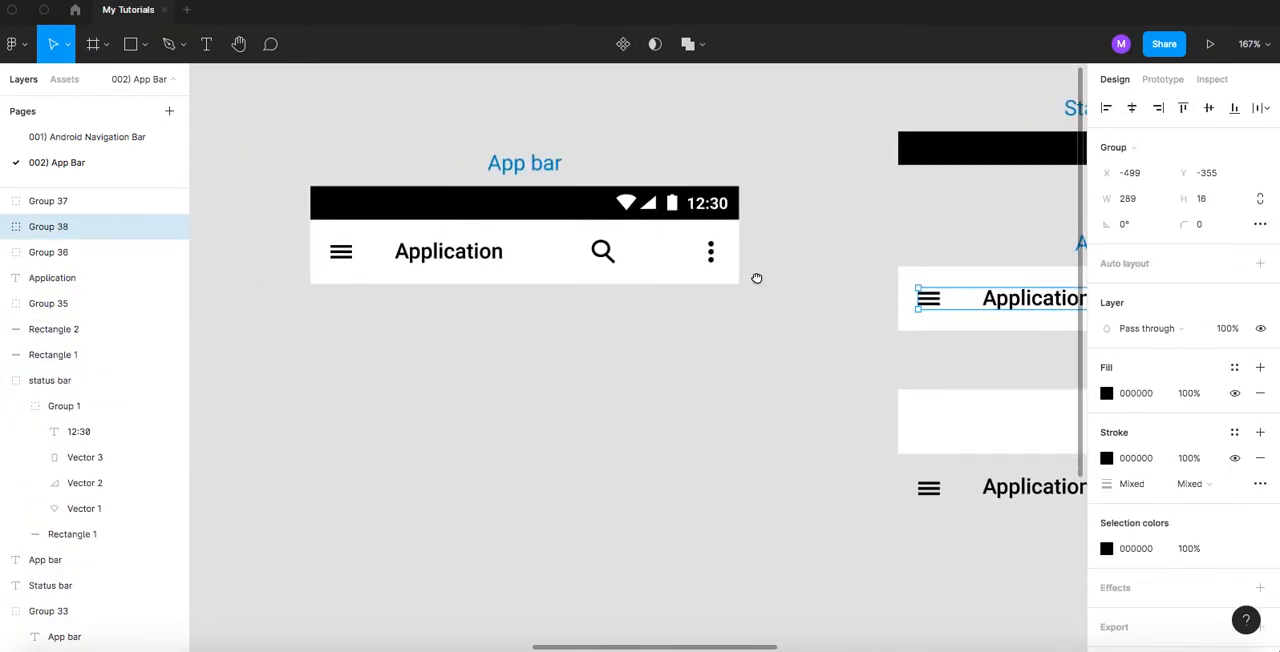
left_click(342, 258)
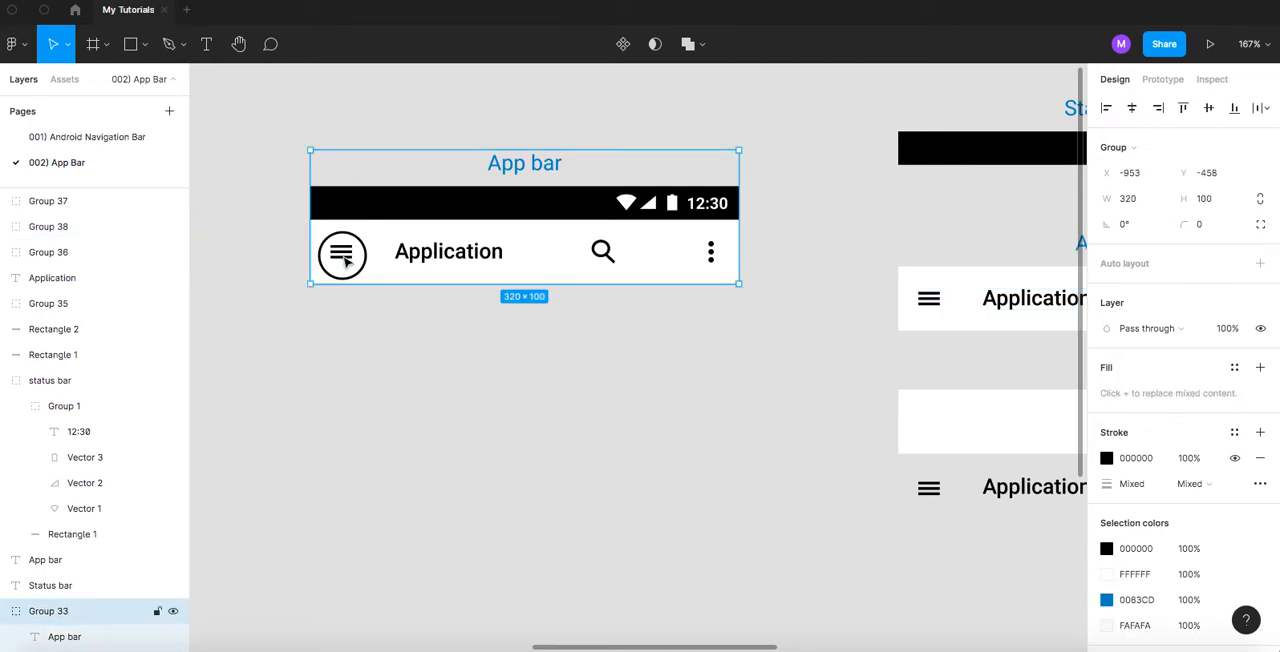
left_click(344, 259)
left_click(404, 258, "shift")
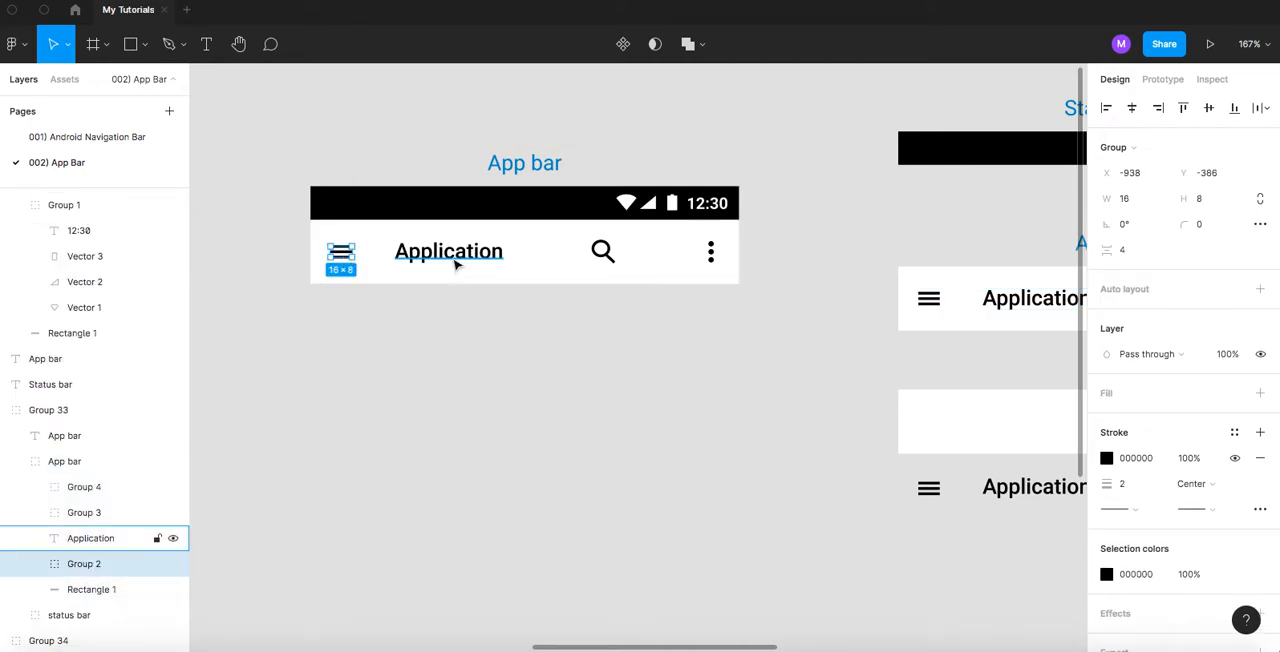
left_click(603, 252, "shift")
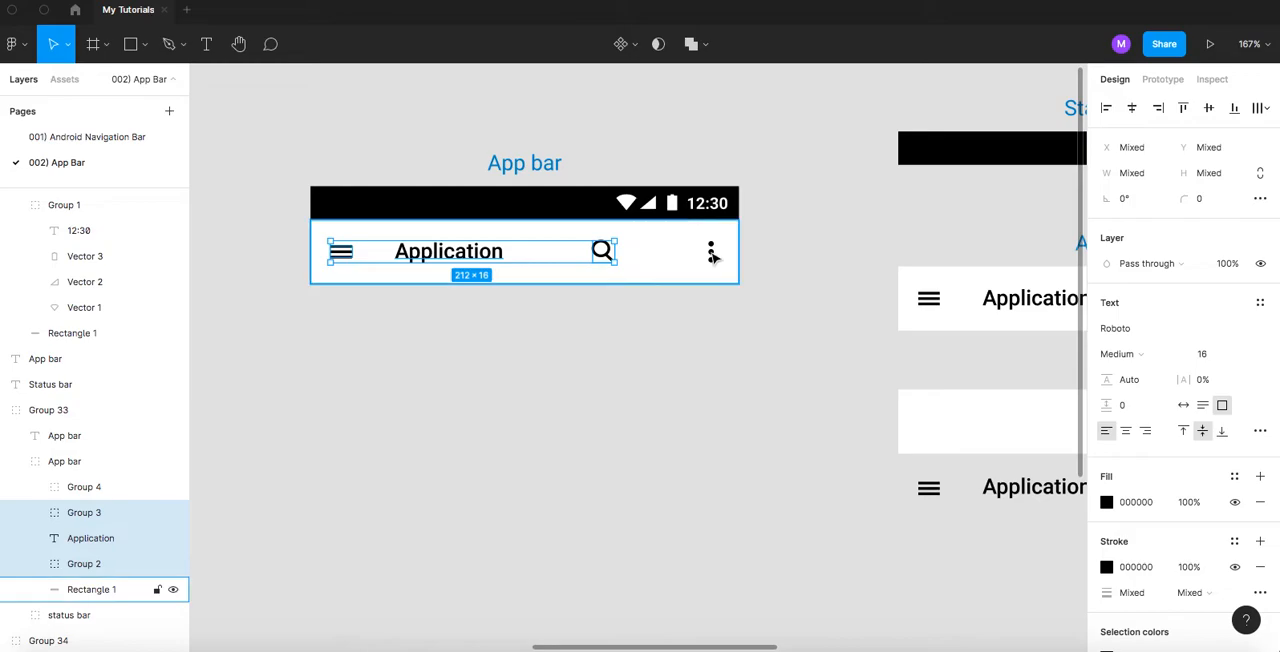
left_click(710, 252, "shift")
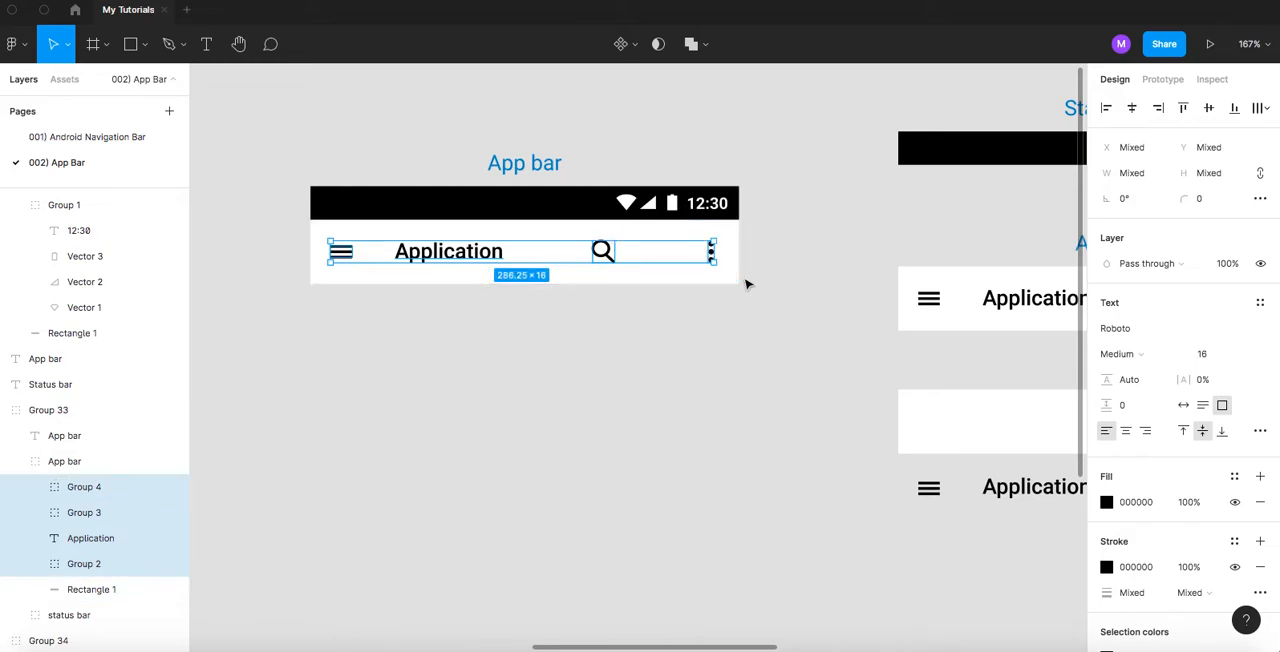
key("Delete")
- Paste the corrected element group onto the white background of the original App bar design
left_click(634, 268)
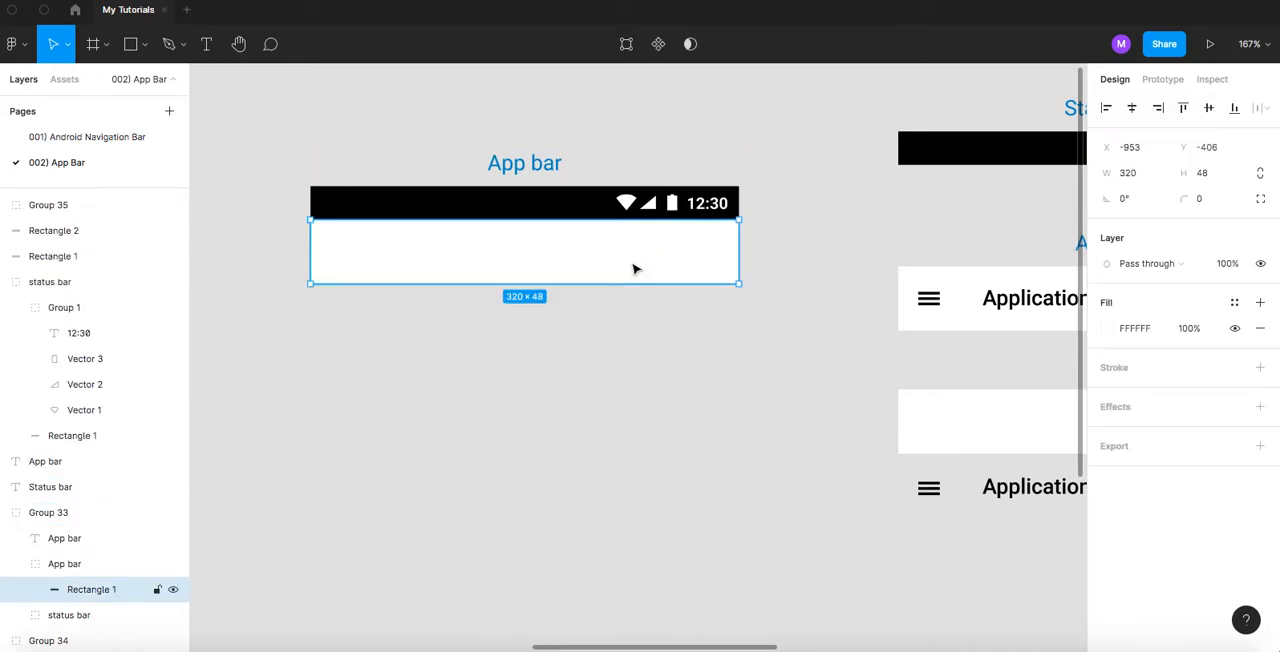
key("super+v")
left_click(672, 335)
- Hide the interface and examine the separated background, menu icon, Application title, search icon and three-dot icon one by one
scroll(724, 344, "right", 5)
scroll(631, 277, "up", 2)
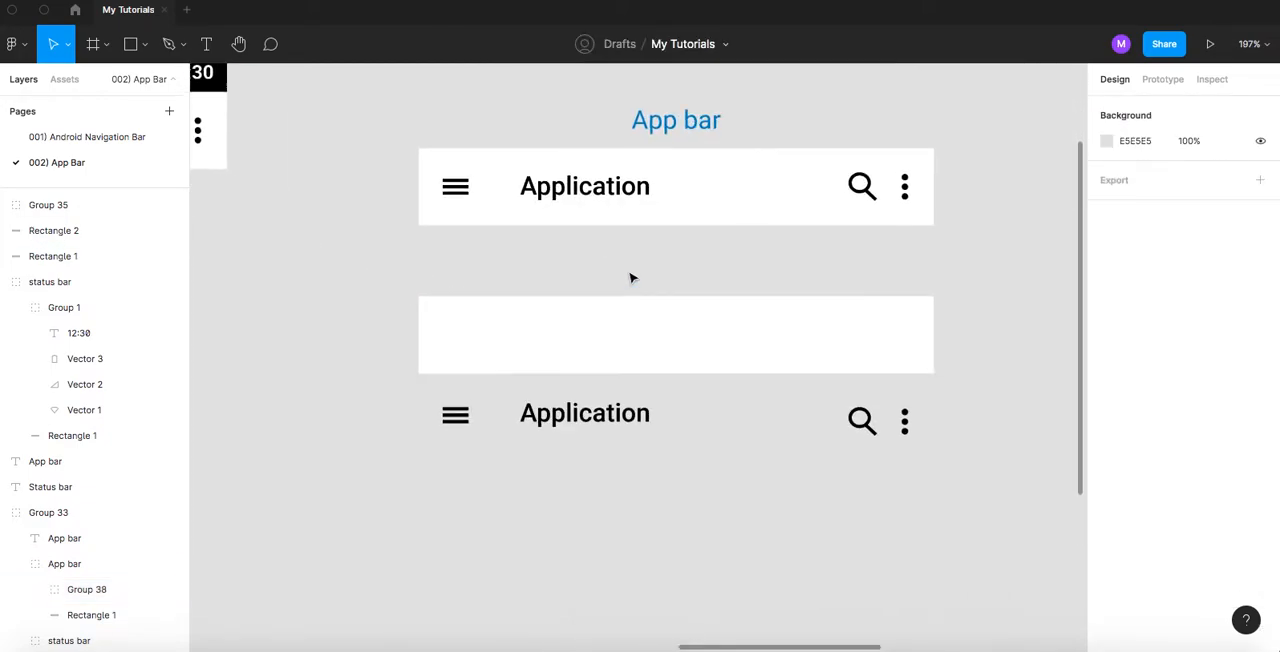
scroll(625, 275, "up", 2)
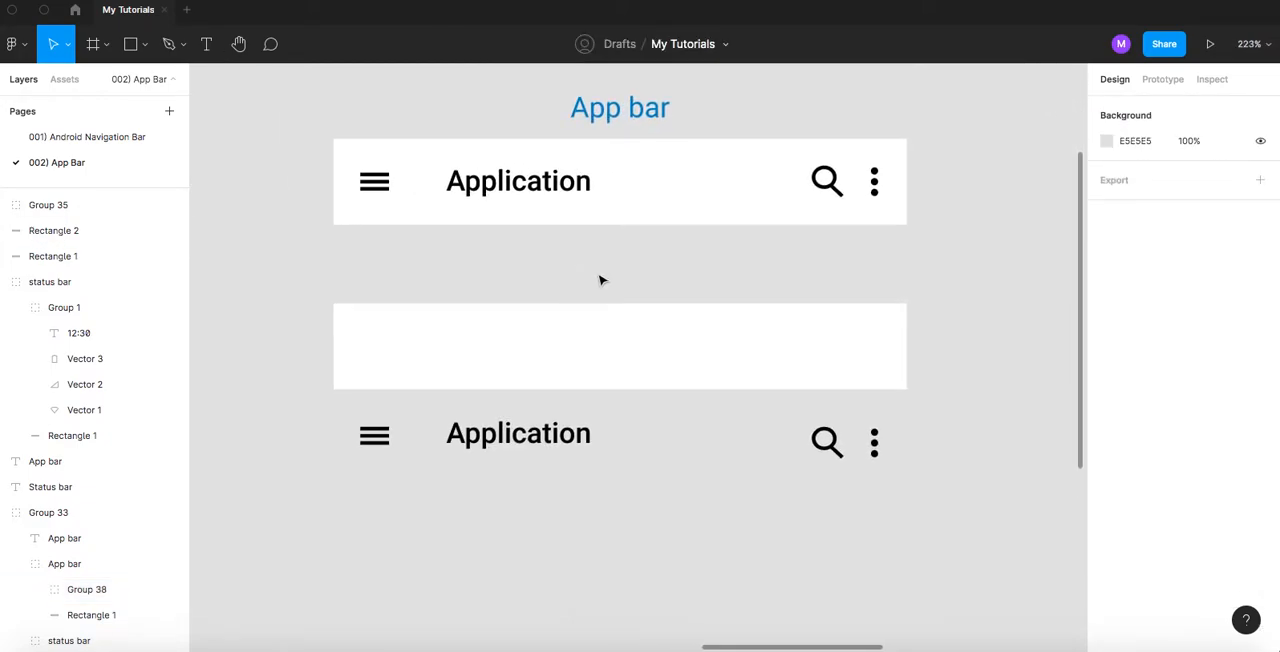
scroll(599, 277, "up", 1)
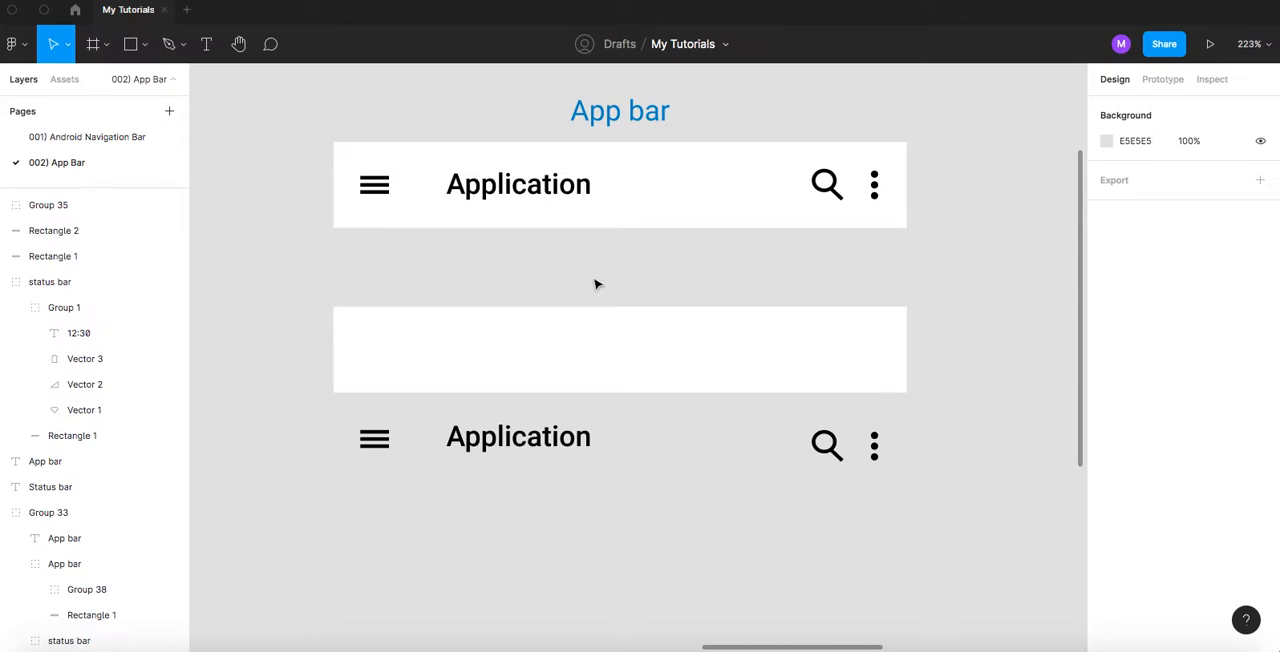
left_click_drag(595, 284, 550, 202)
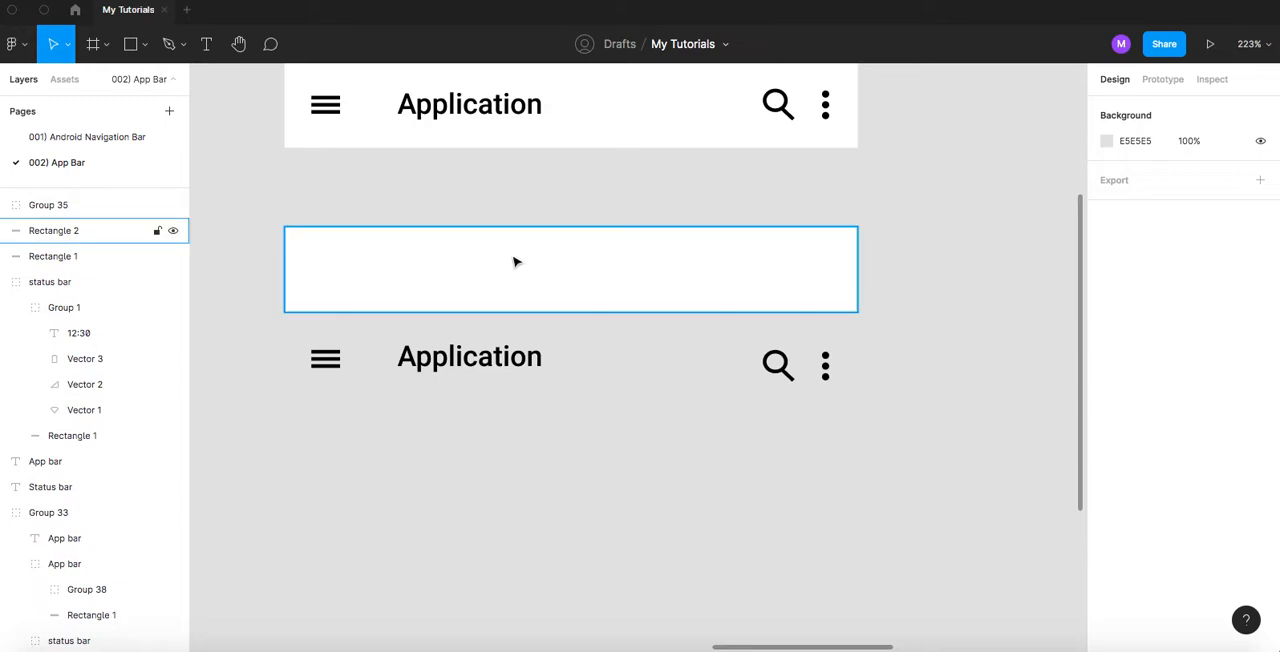
right_click(507, 193)
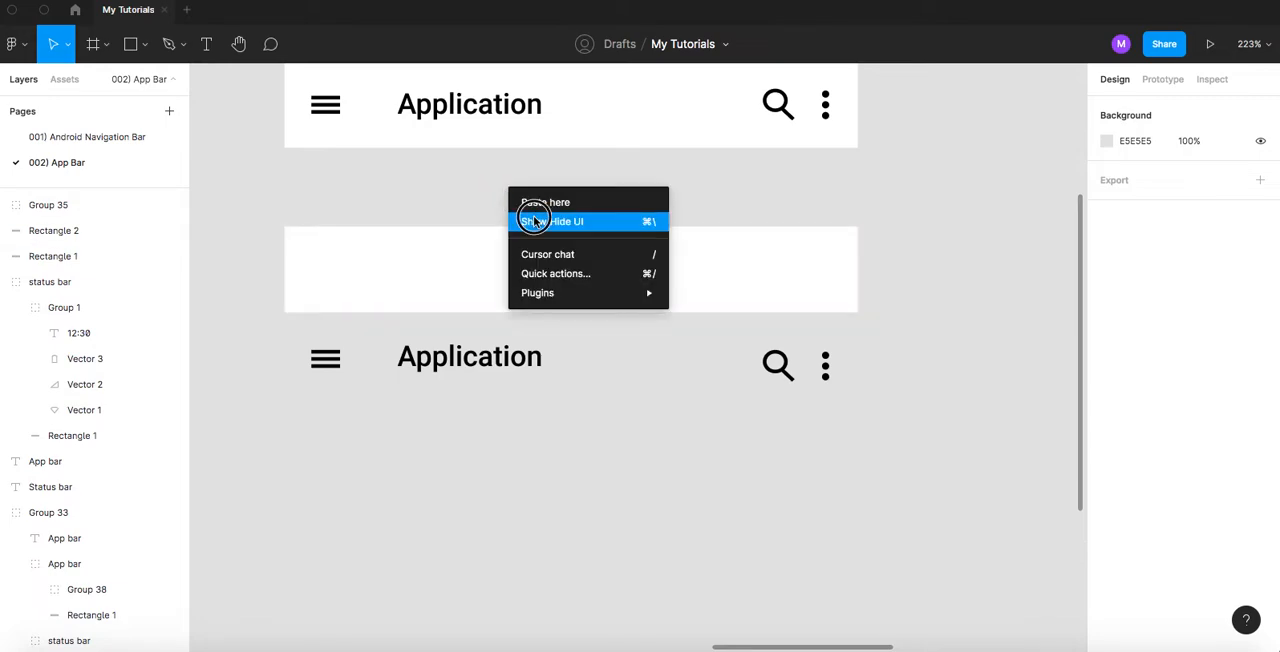
left_click(530, 218)
left_click(484, 255)
left_click(343, 368)
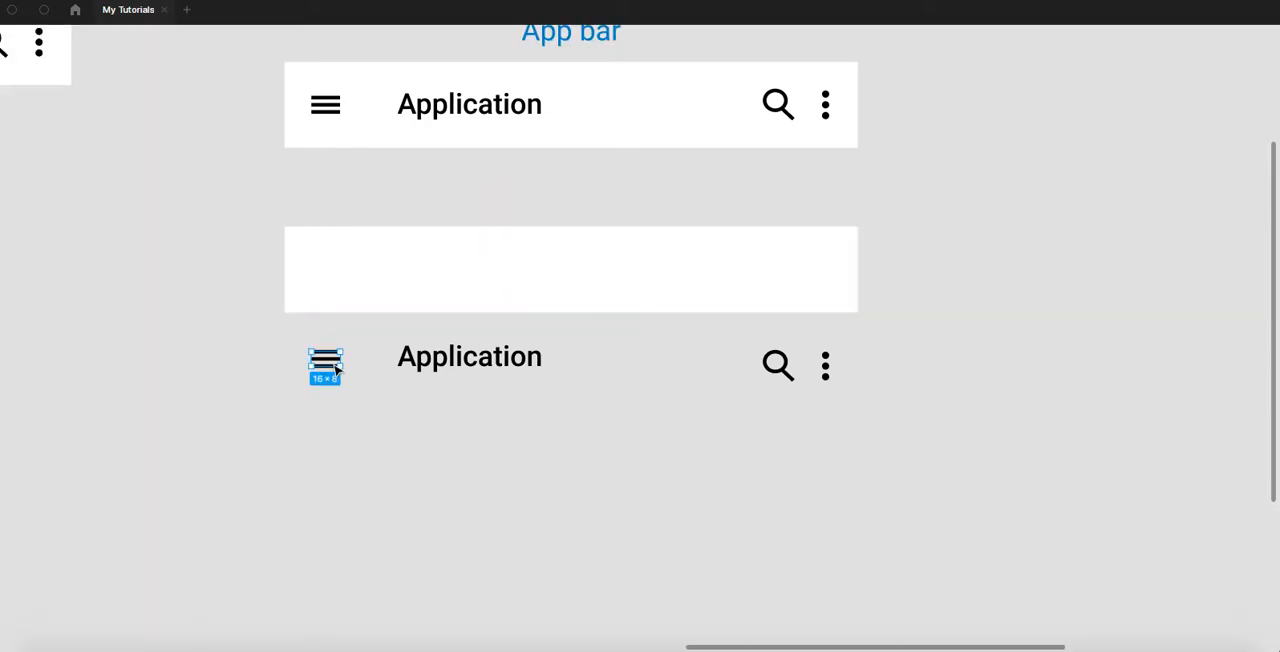
left_click(476, 362)
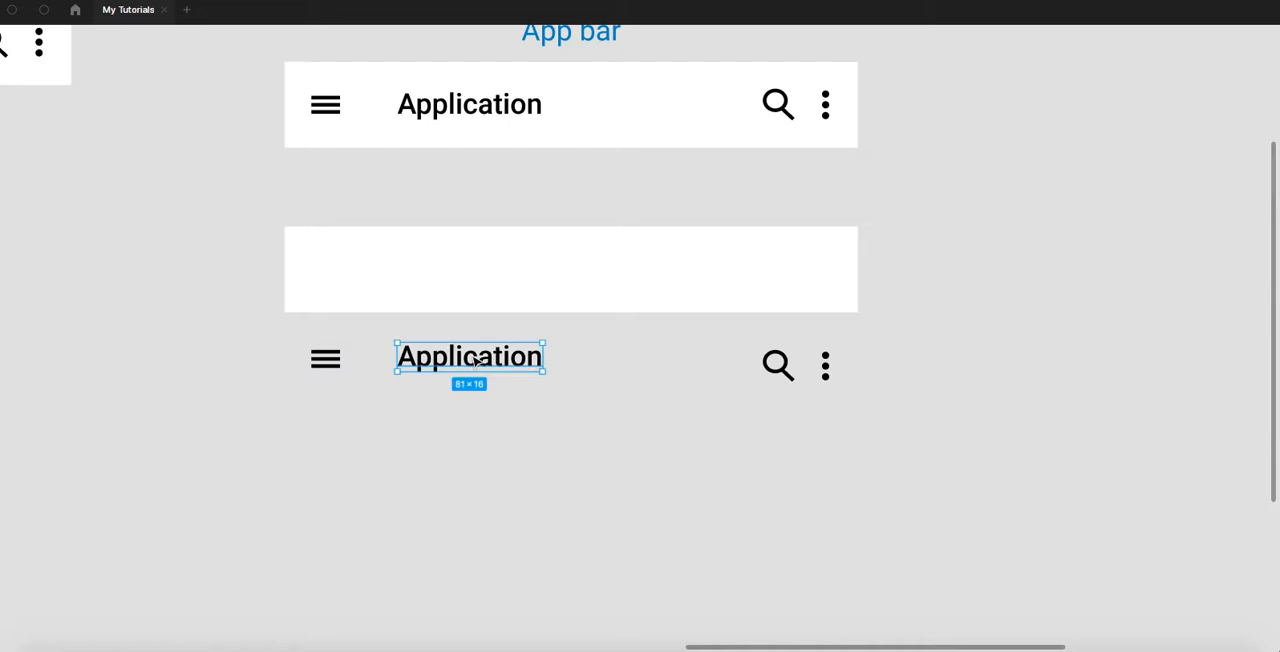
left_click(781, 367)
left_click(826, 366)
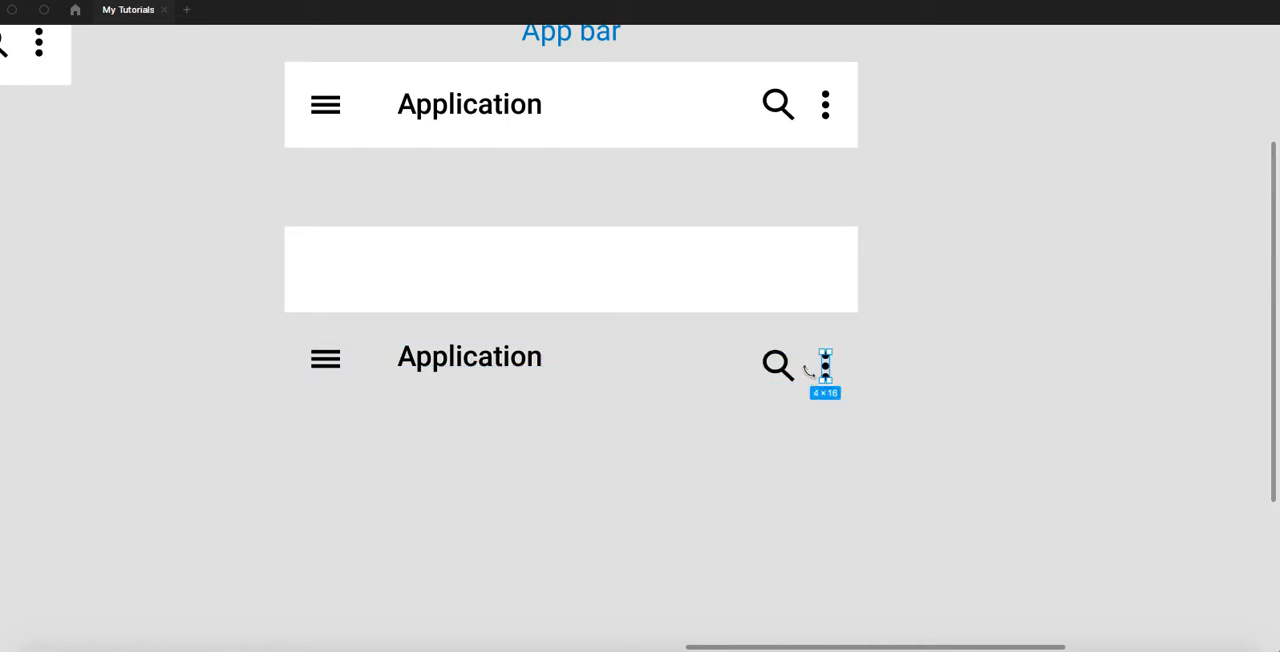
left_click_drag(613, 241, 645, 348)
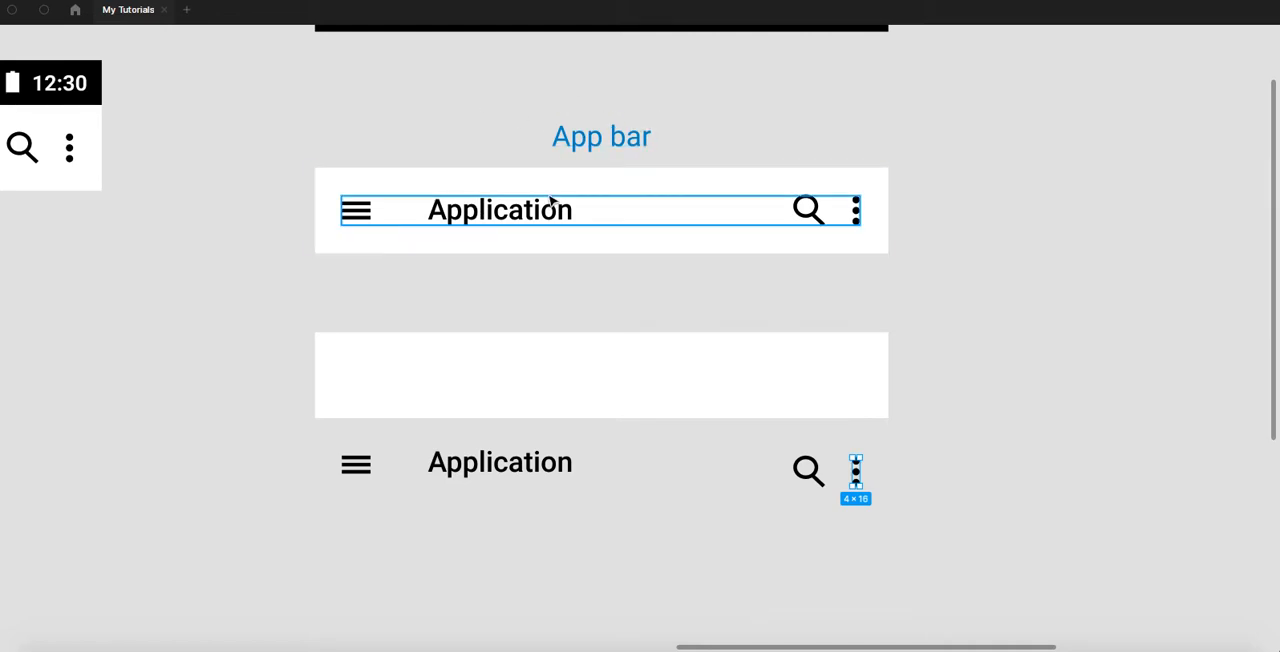
- Show the interface again and select the ATOMIC DESIGN diagram on the 001) Android Navigation Bar page for copying
right_click(271, 97)
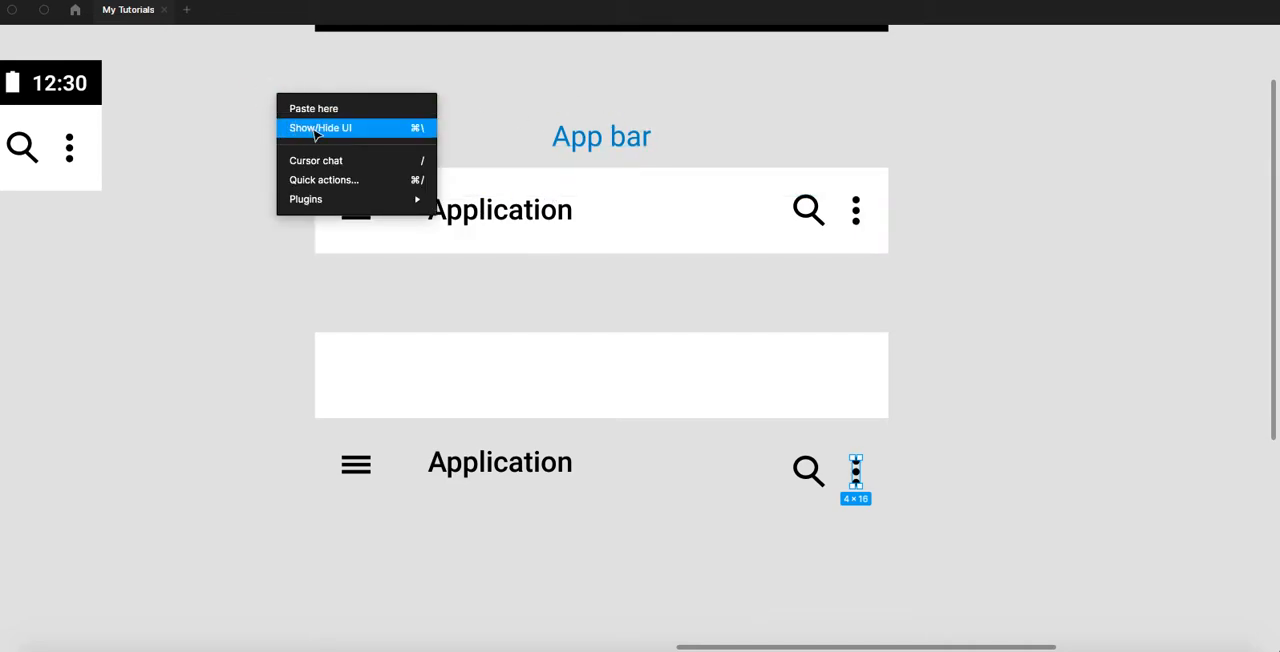
left_click(300, 127)
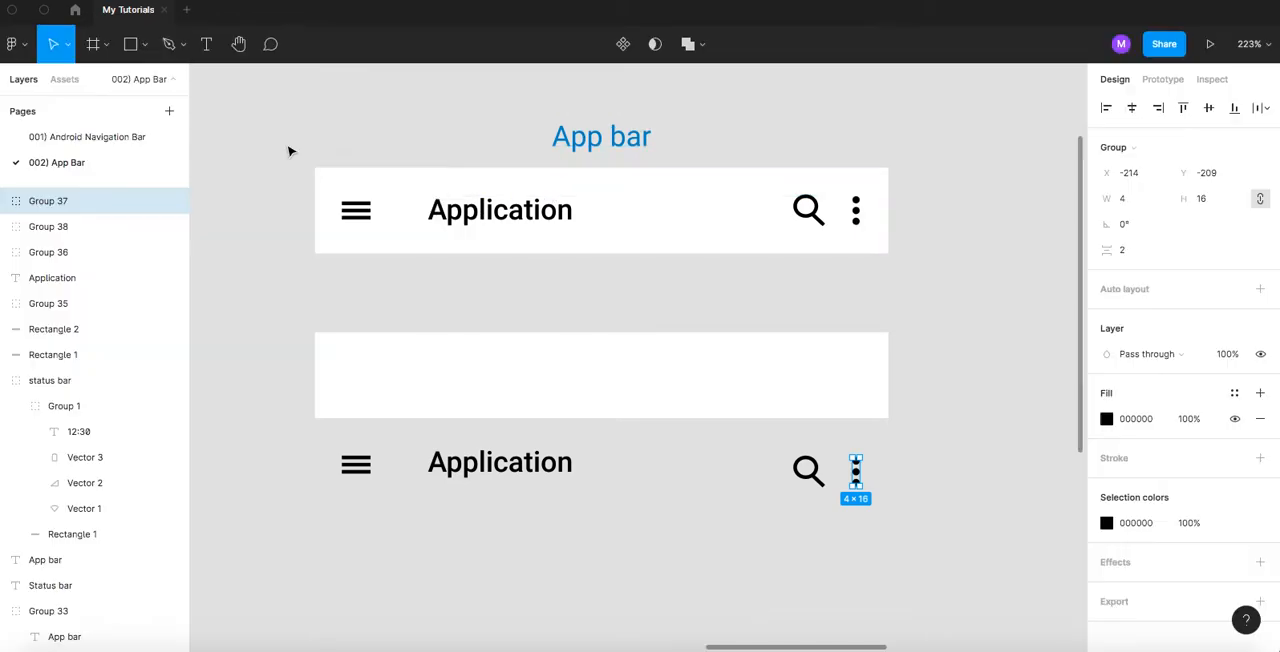
left_click(87, 140)
scroll(451, 181, "down", 5, "ctrl")
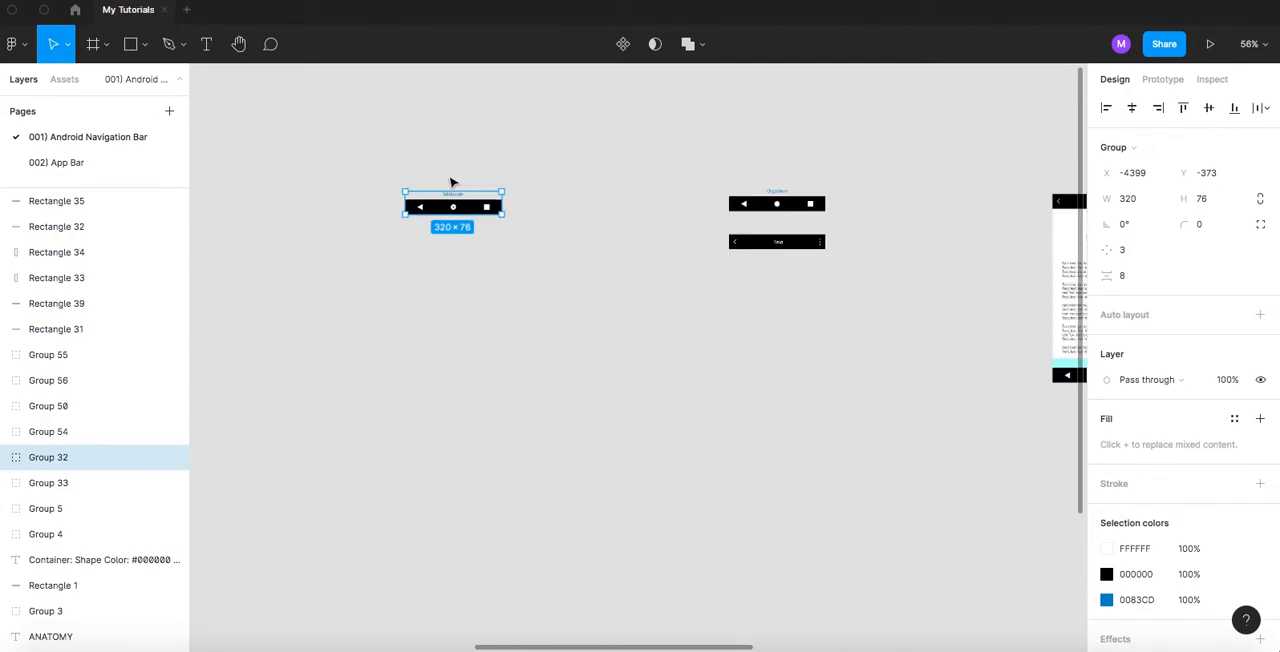
scroll(451, 181, "down", 5, "ctrl")
scroll(551, 291, "left", 5)
left_click_drag(416, 293, 594, 306)
scroll(592, 220, "up", 6)
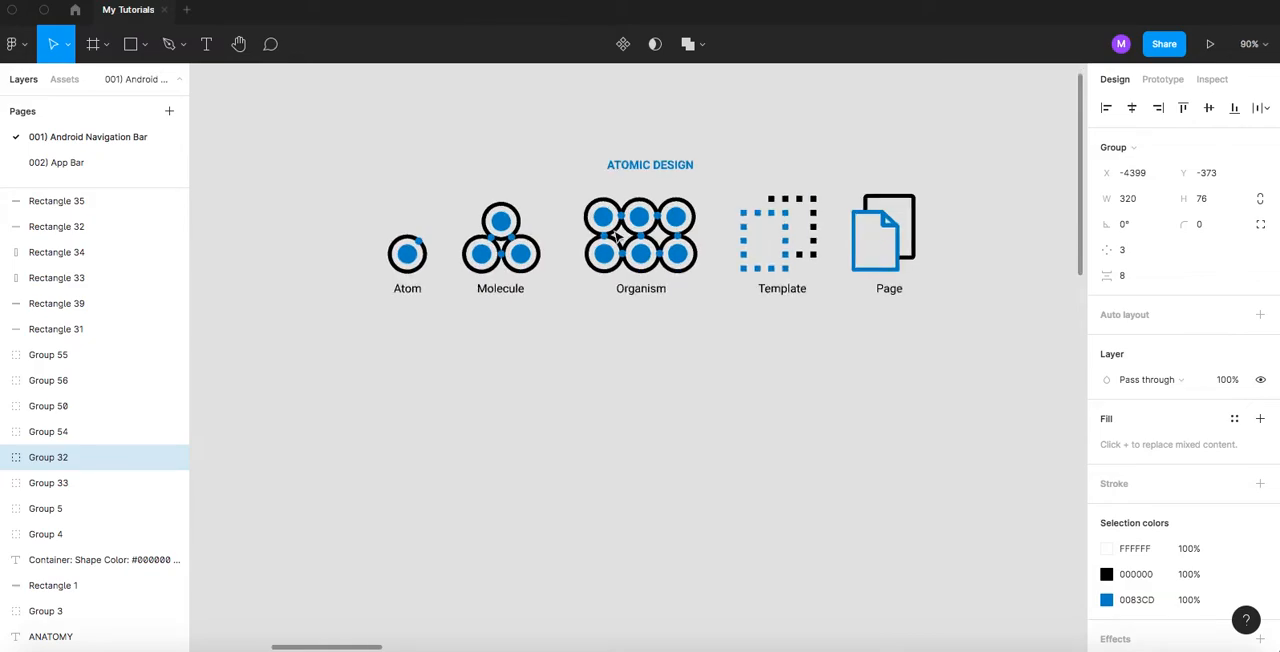
scroll(598, 277, "up", 1)
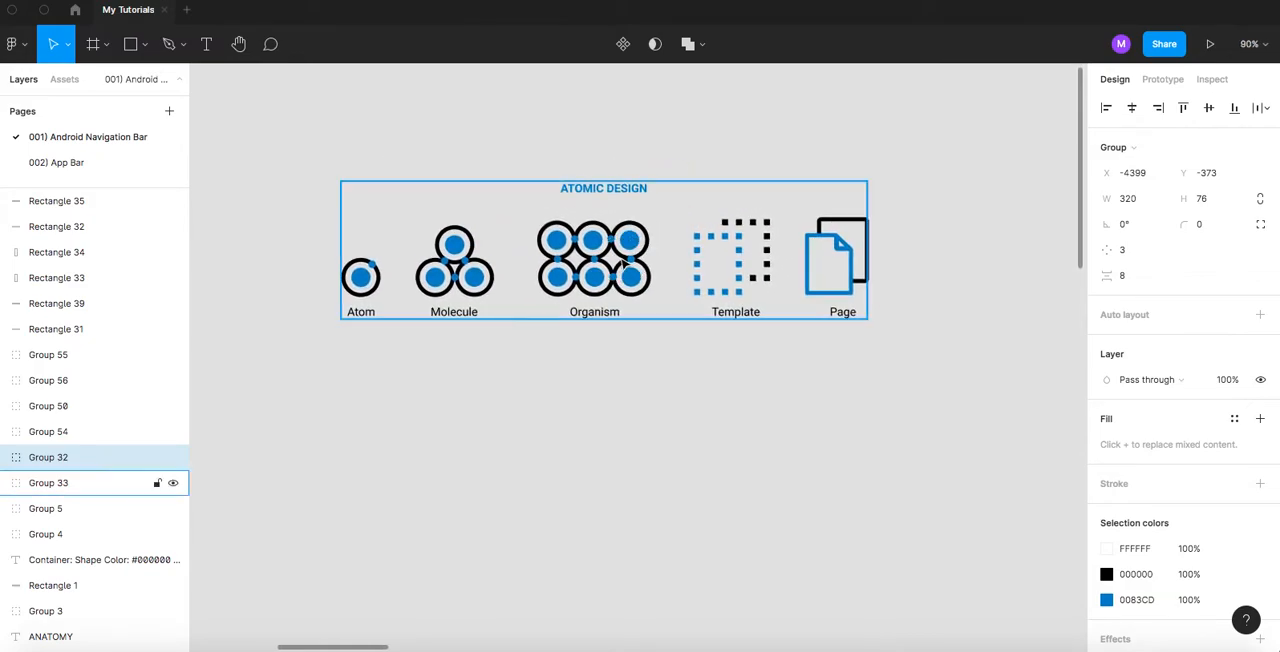
scroll(598, 277, "up", 2)
left_click(598, 280)
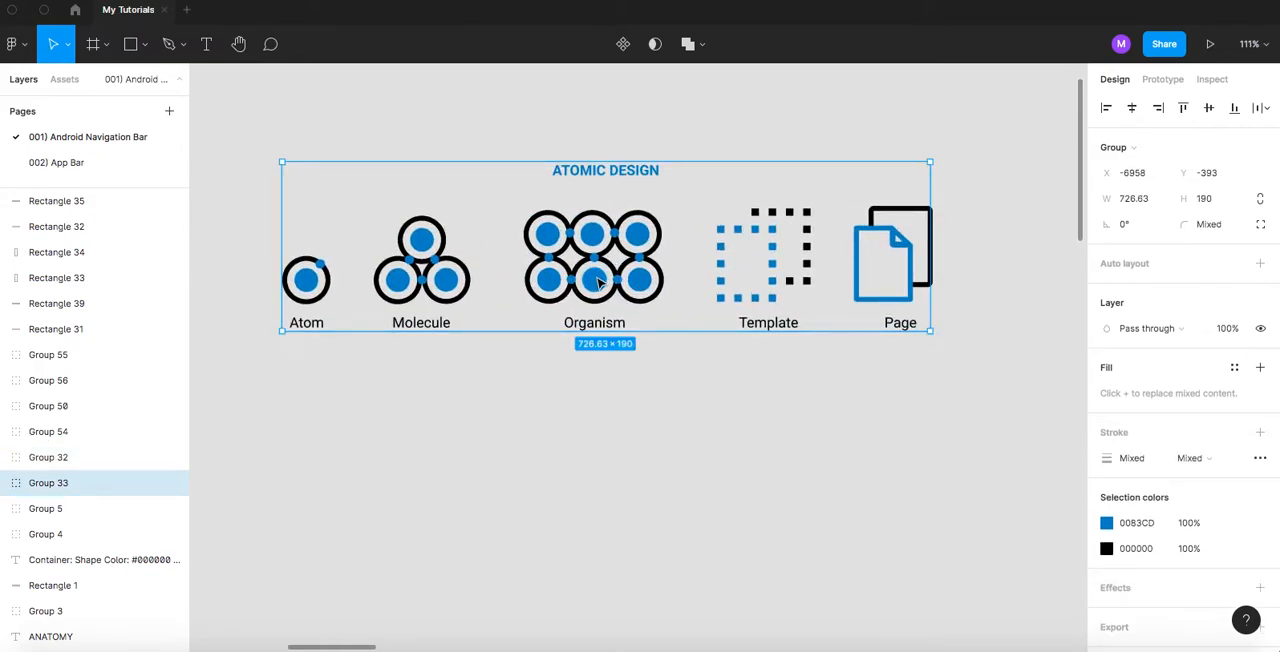
- Paste the ATOMIC DESIGN diagram below the separated elements on the 002) App Bar page, at about X -717, Y -79, and hide the interface
left_click(77, 165)
scroll(546, 271, "down", 4)
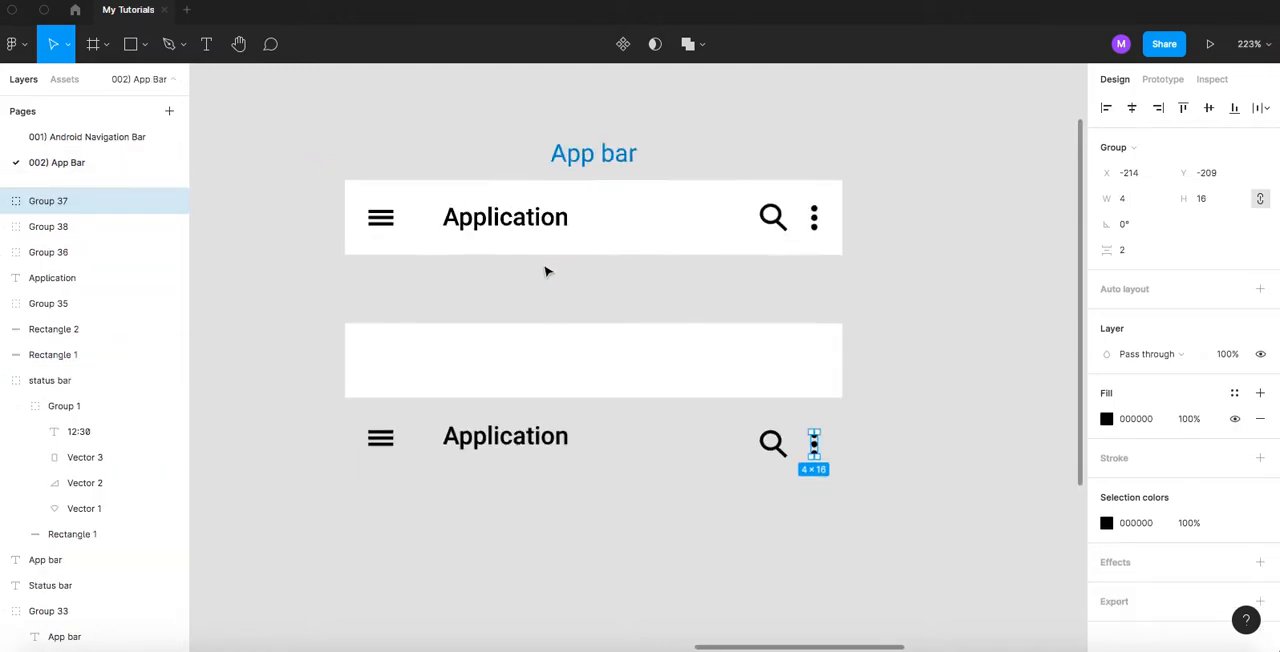
scroll(563, 340, "down", 1)
left_click(547, 353)
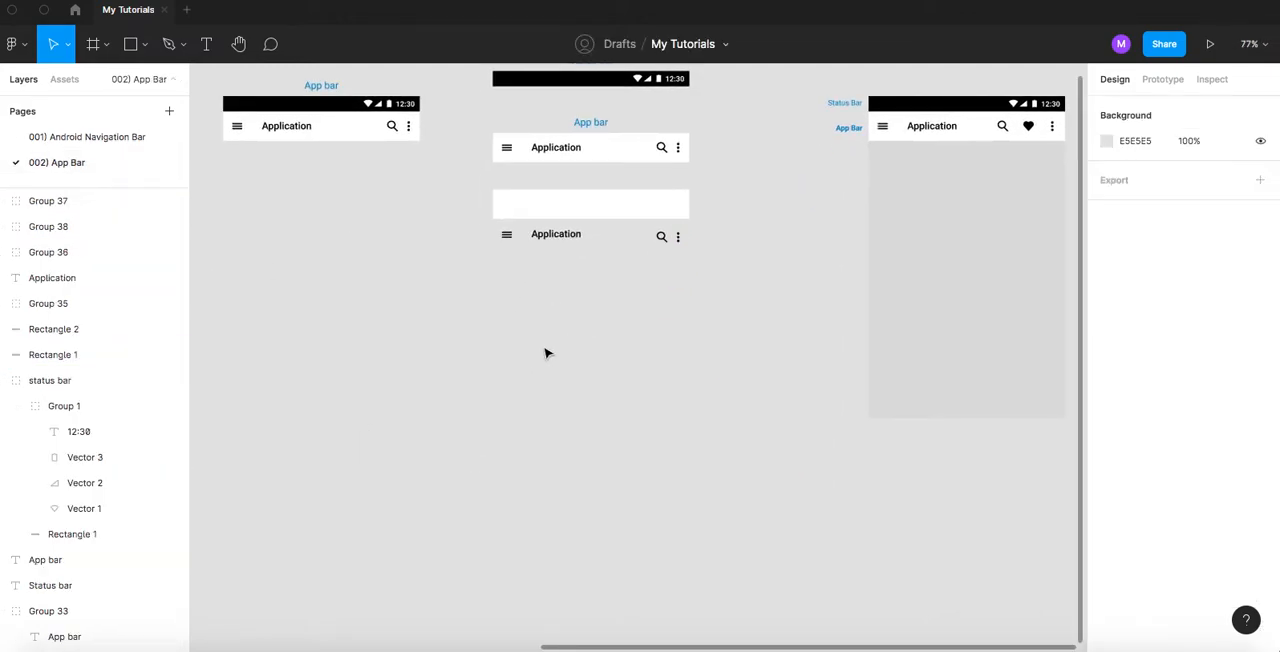
key("super+v")
left_click_drag(614, 343, 566, 357)
scroll(554, 263, "up", 5)
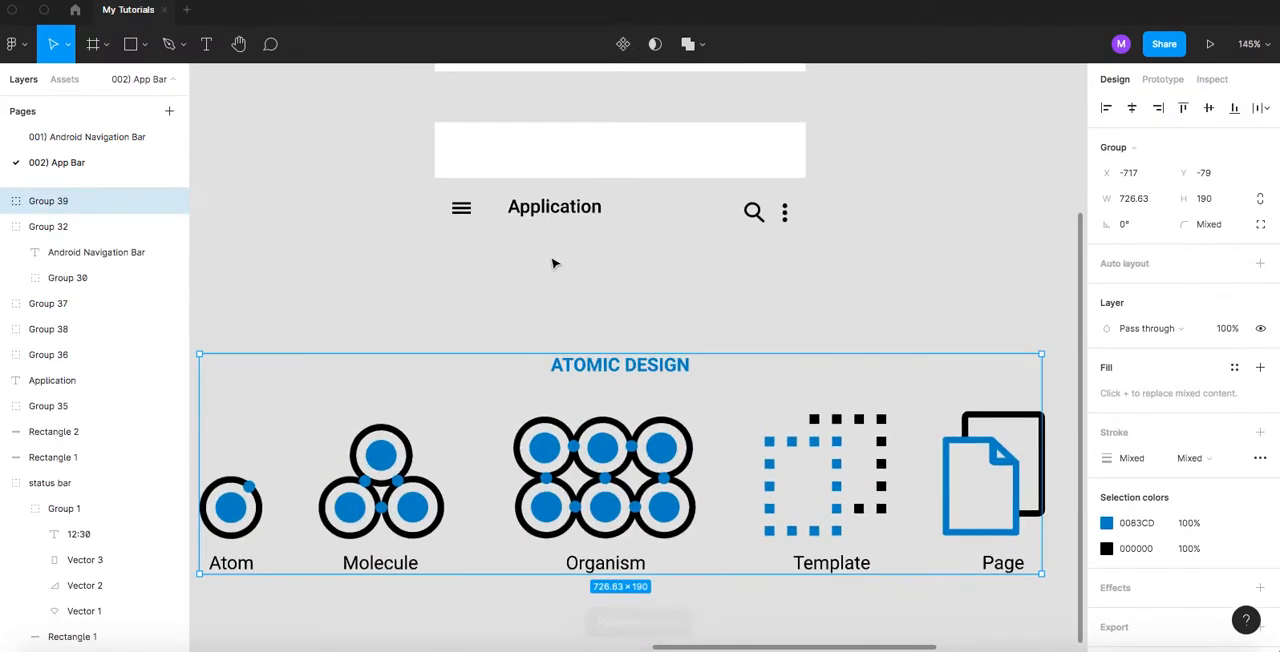
right_click(549, 263)
left_click(594, 290)
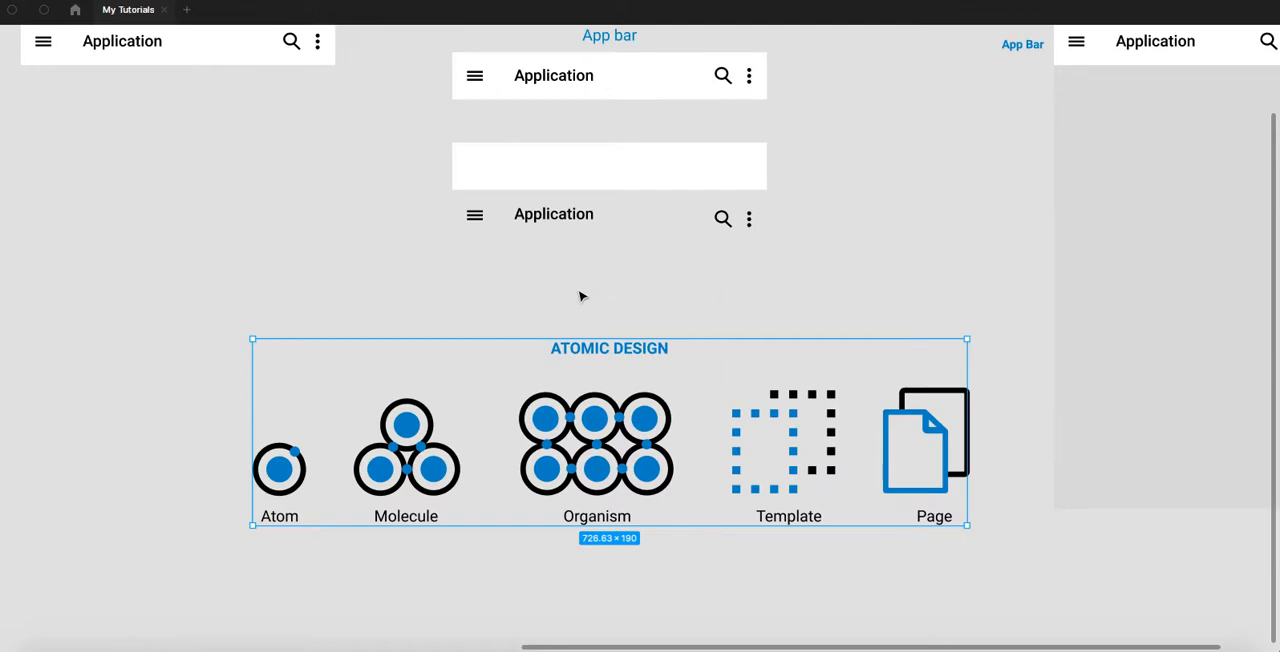
- Relate the separated menu icon, Application title, search icon, three-dot icon and white background to the Atom in the ATOMIC DESIGN diagram
left_click_drag(583, 294, 584, 250)
scroll(556, 256, "up", 1)
left_click(485, 178)
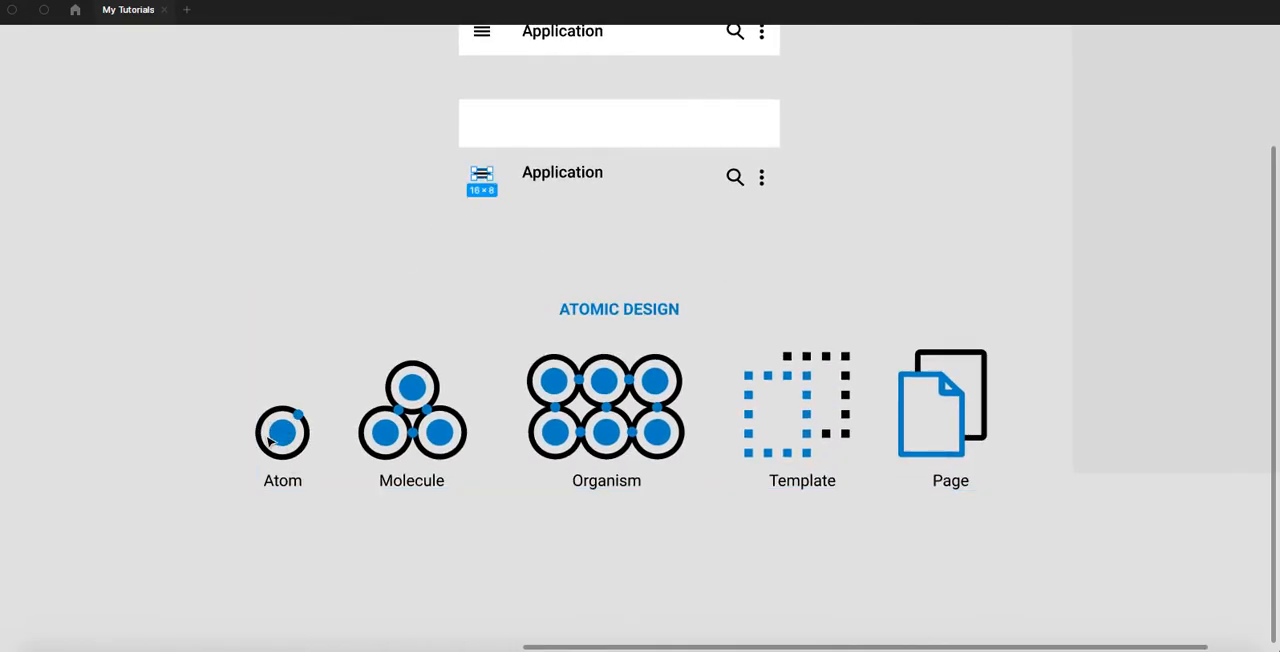
left_click(548, 178)
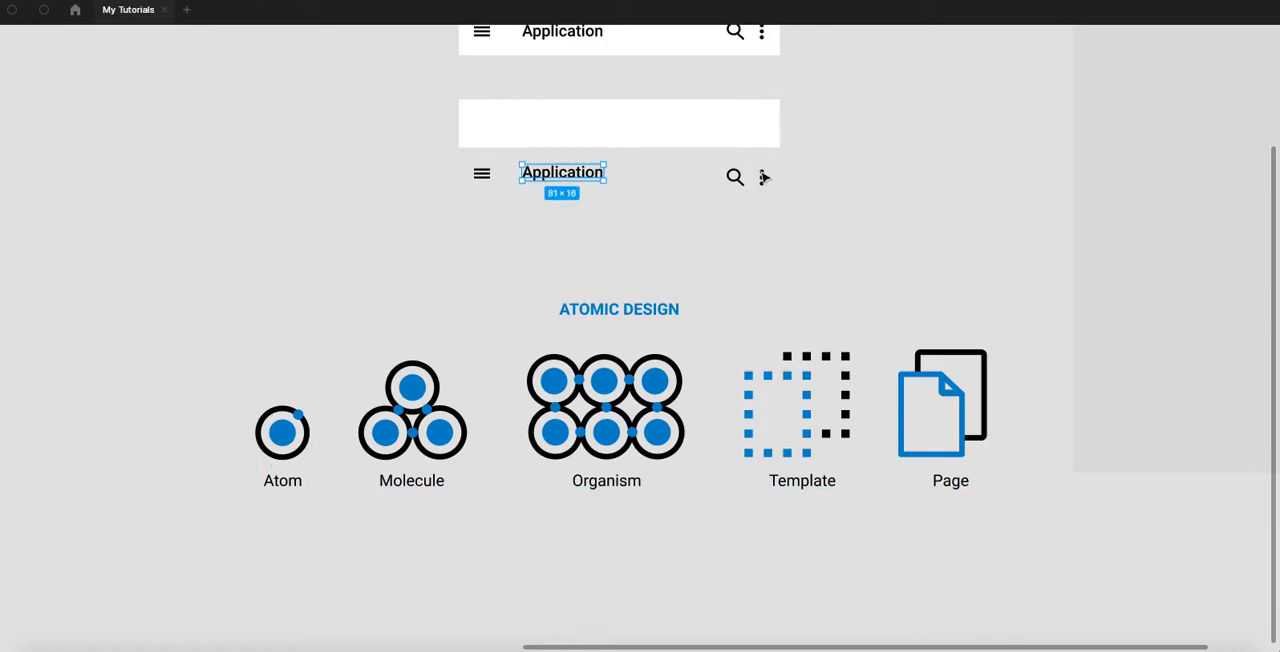
left_click(738, 178)
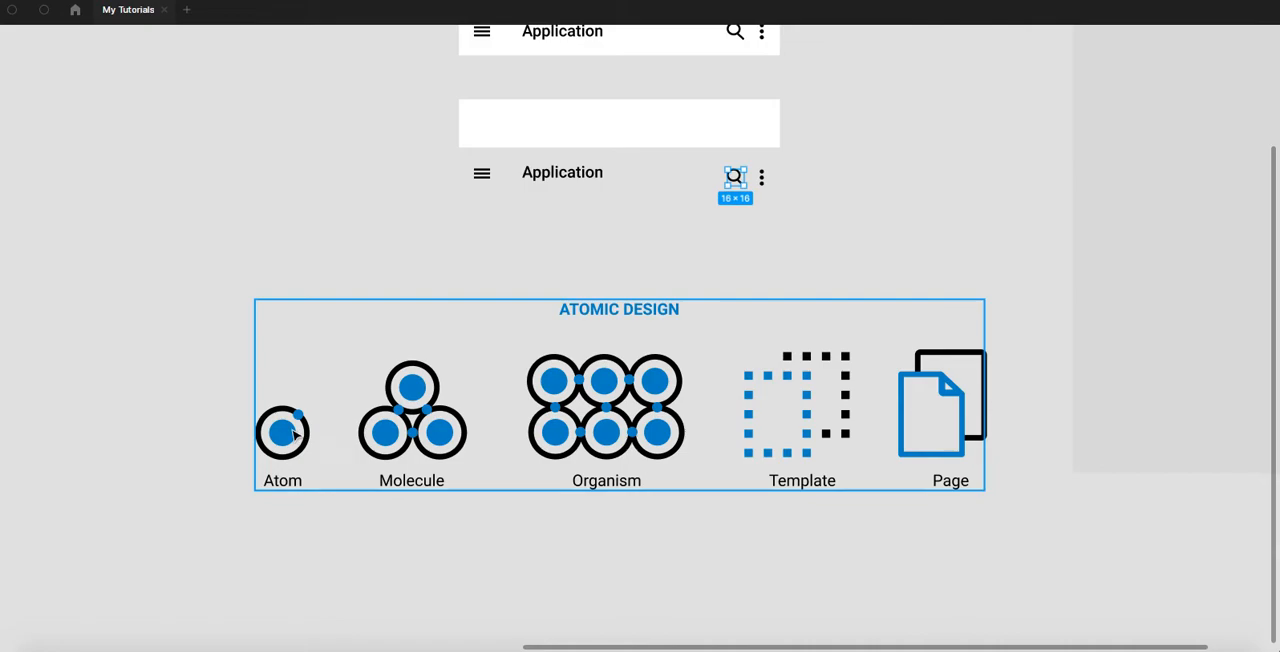
left_click(762, 178)
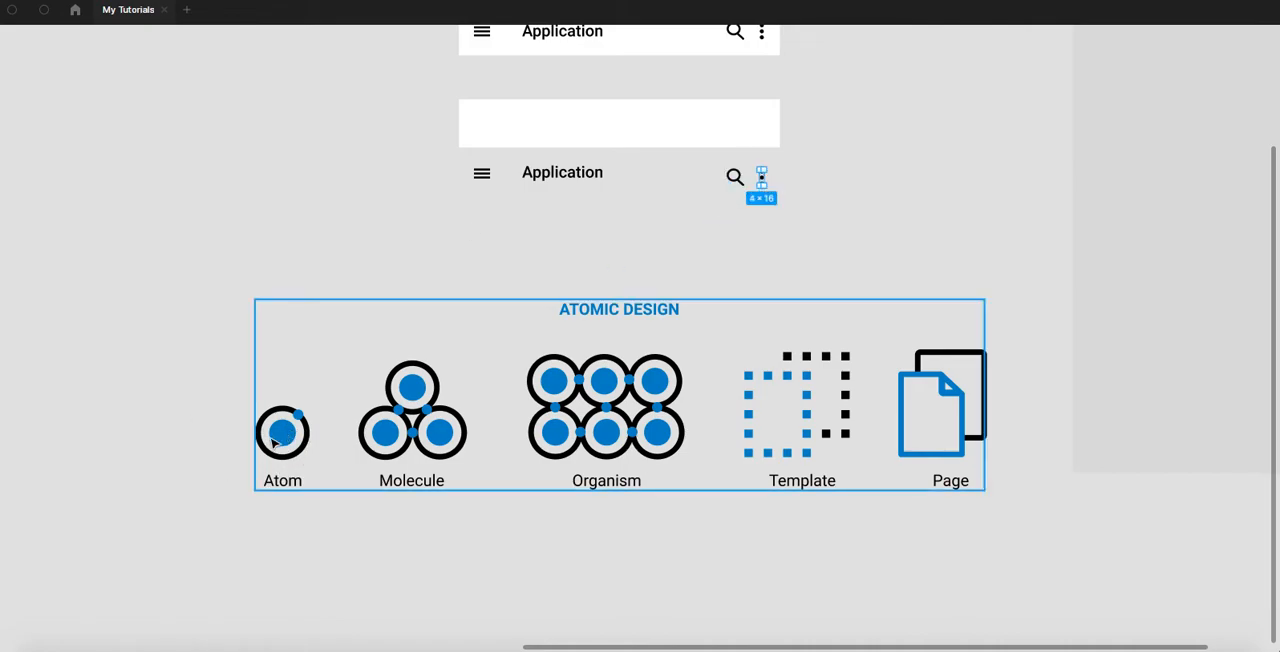
left_click(428, 233)
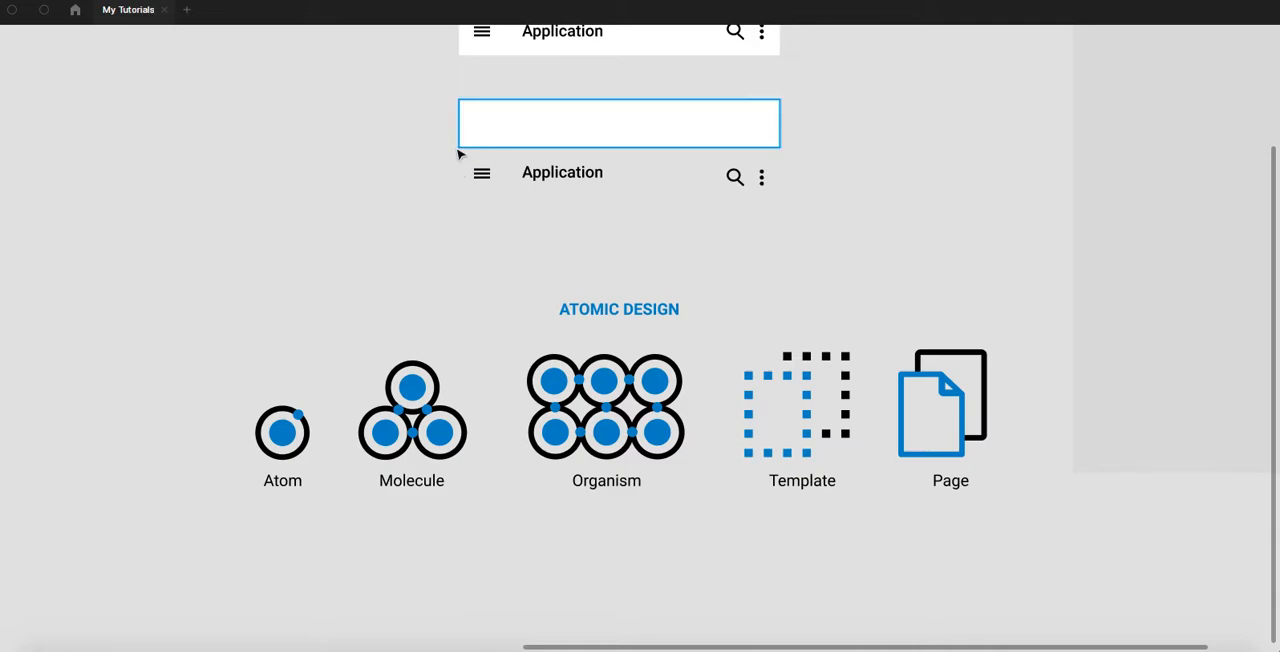
left_click(496, 125)
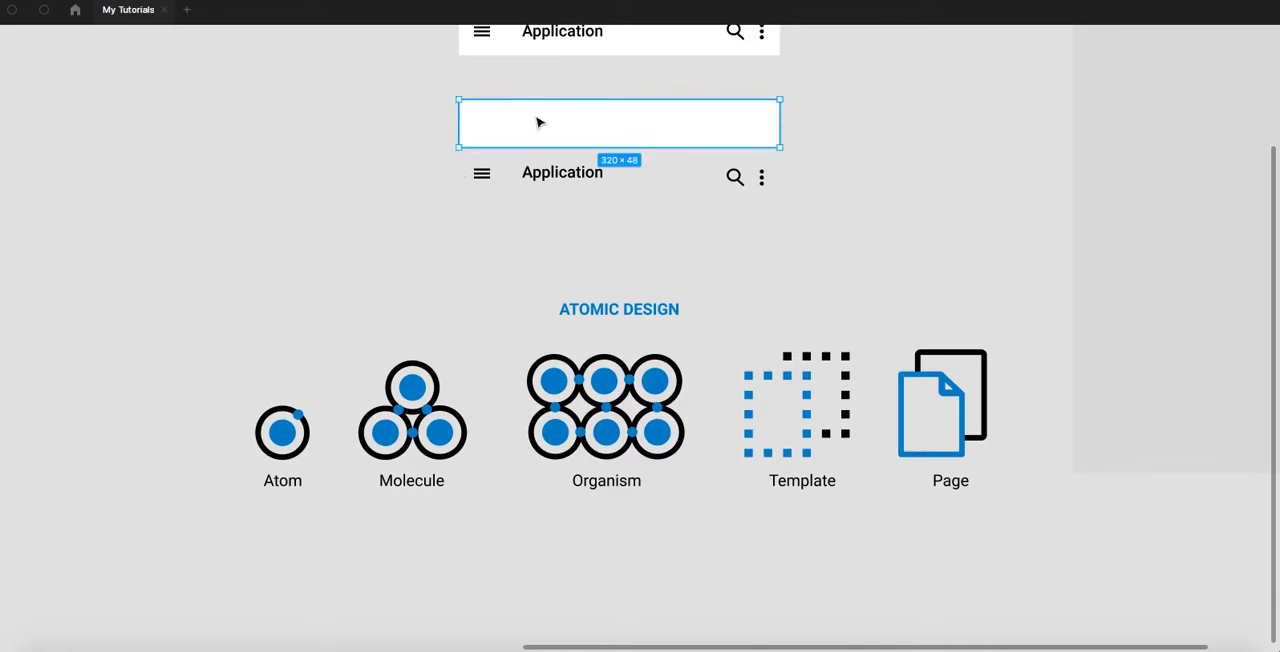
scroll(508, 155, "up", 1)
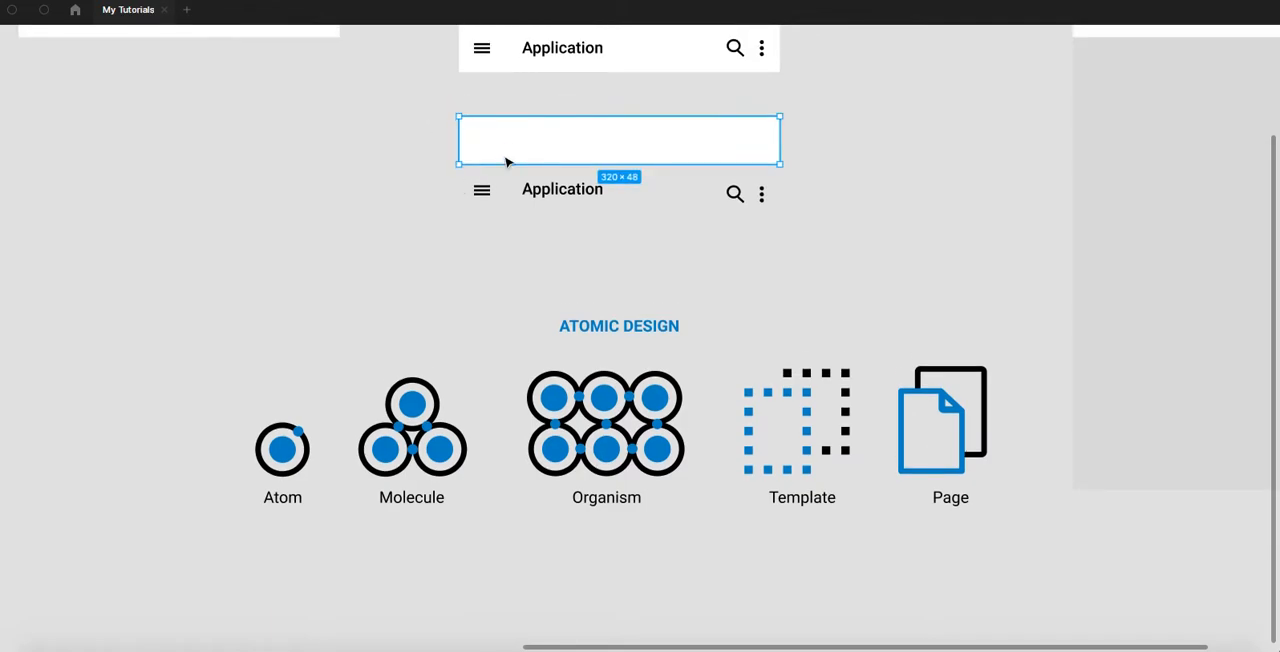
left_click(426, 177)
left_click_drag(426, 177, 414, 282)
scroll(423, 314, "down", 5)
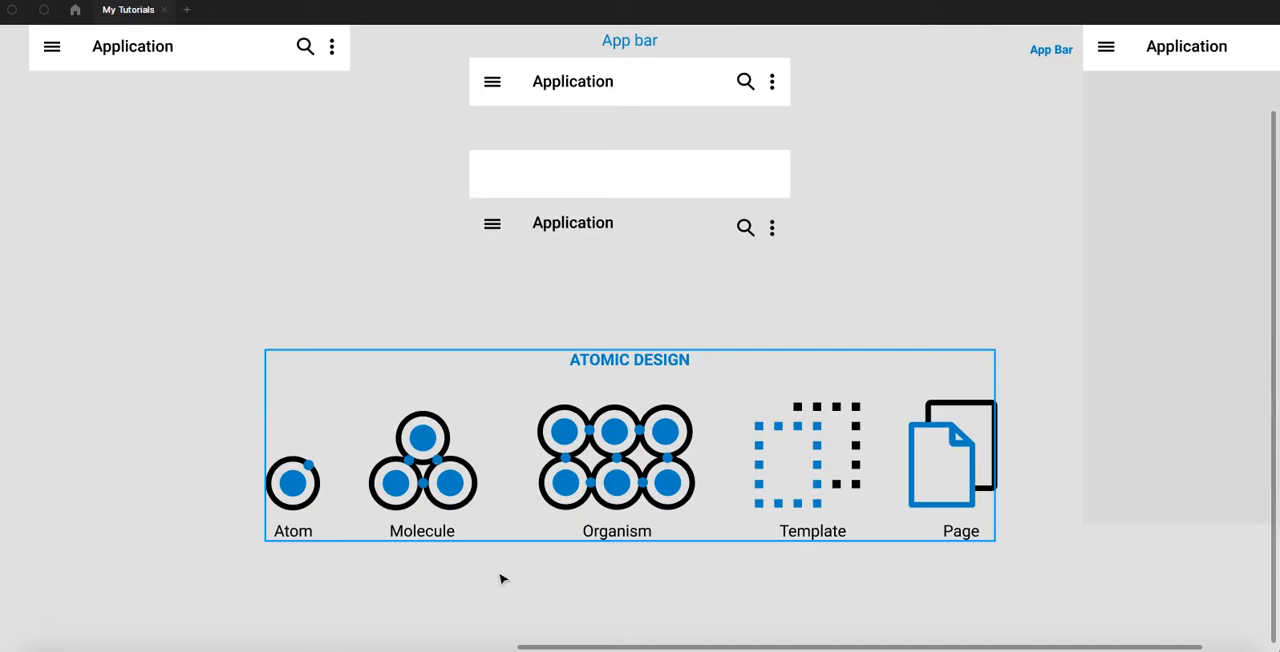
scroll(571, 425, "down", 1)
left_click(576, 405)
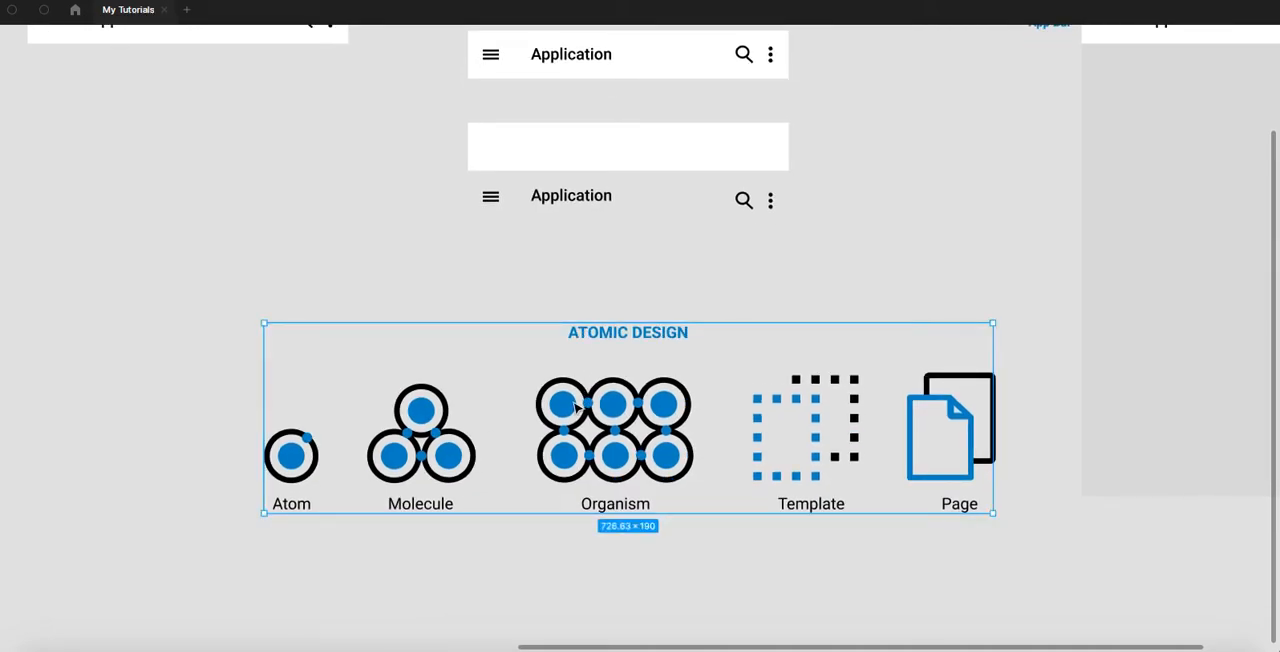
key("Delete")
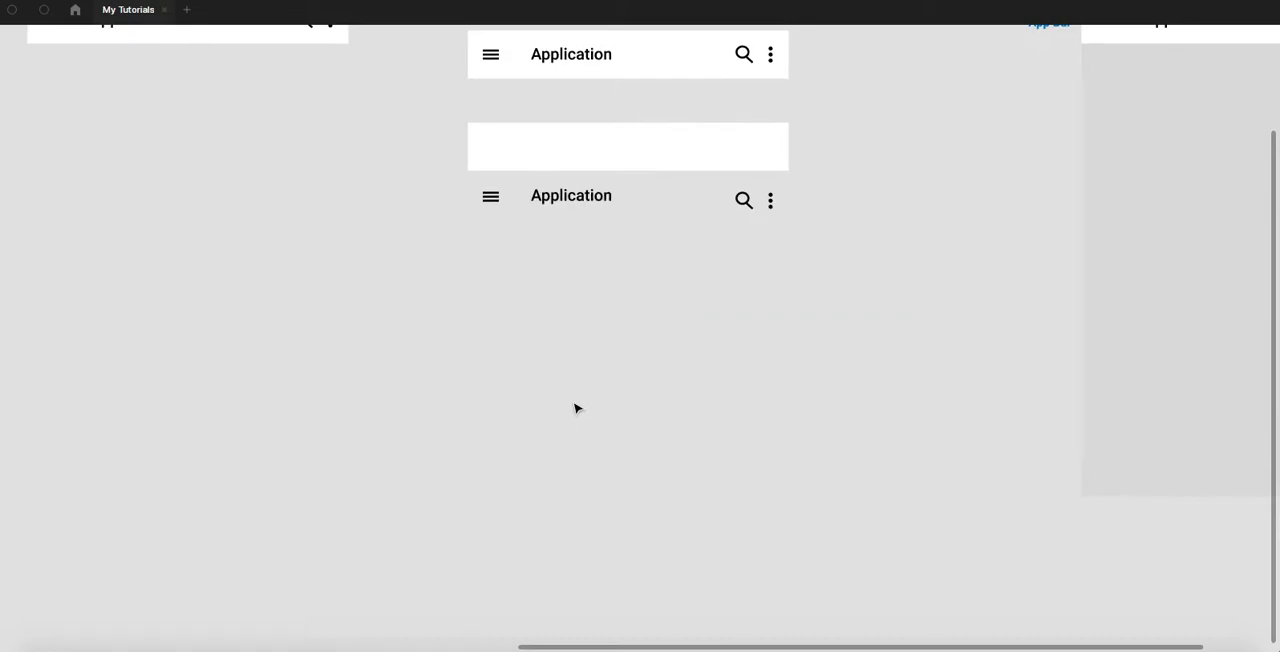
key("ctrl+z")
- Move the ATOMIC DESIGN diagram much further down below the separated App bar elements and deselect it
scroll(586, 360, "down", 3)
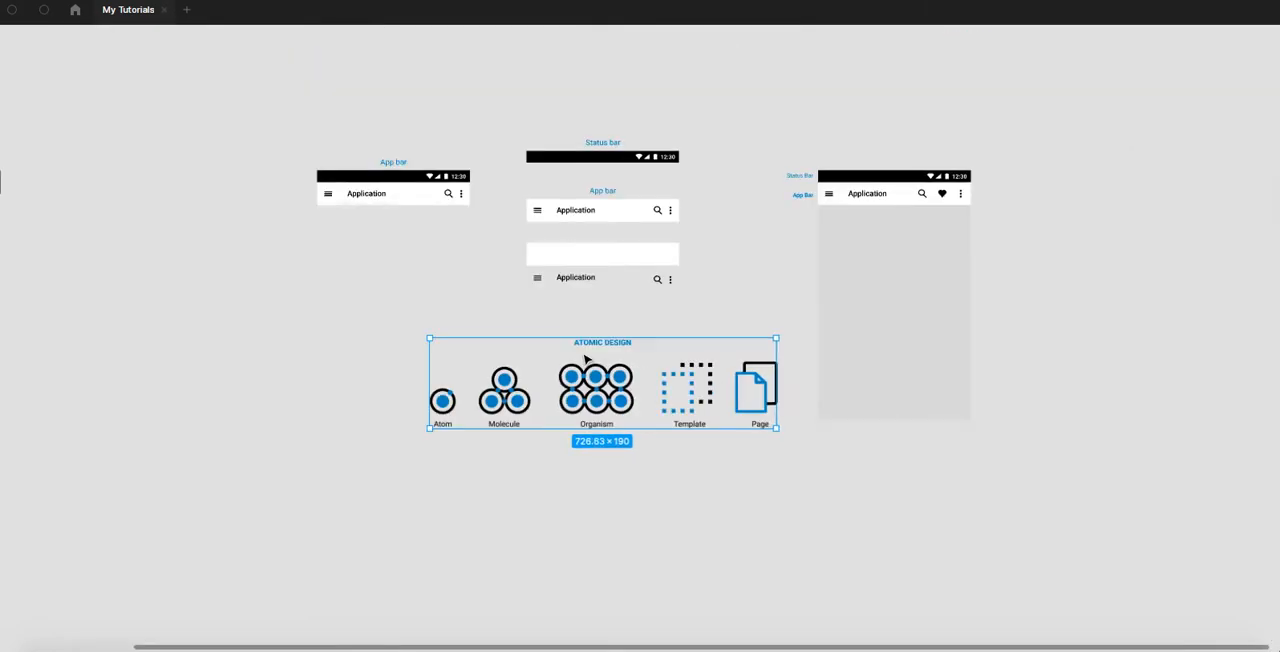
left_click_drag(574, 393, 603, 590)
left_click(600, 203)
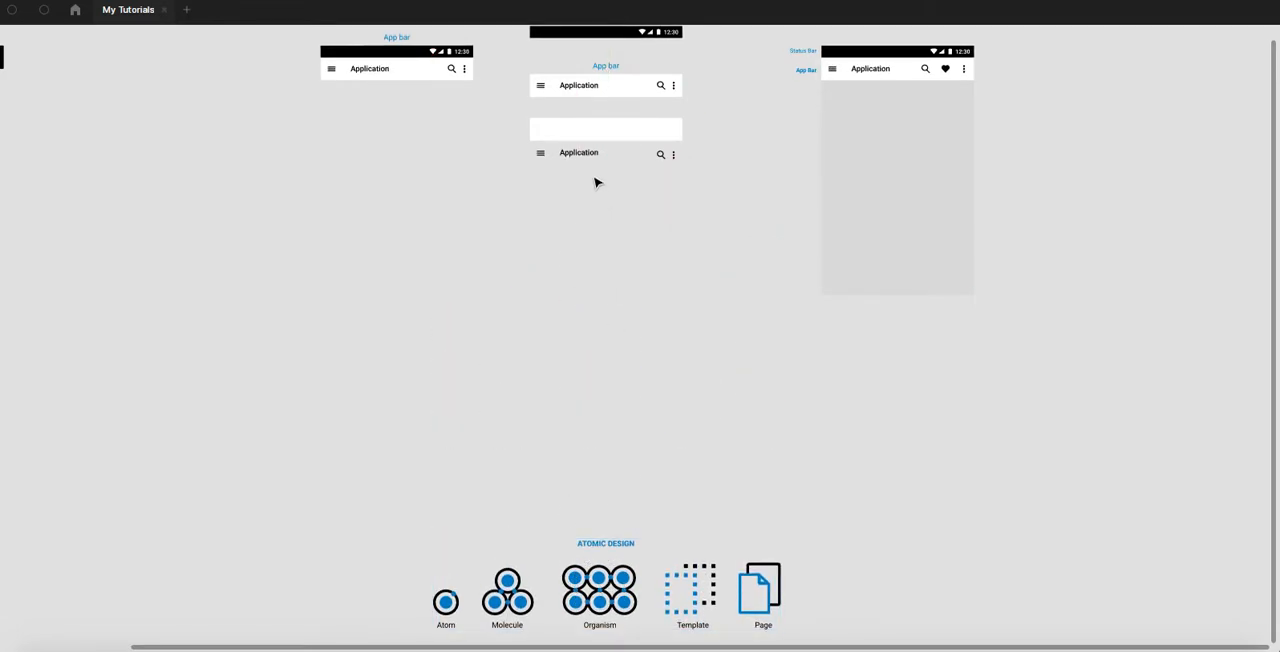
- Focus on the separated App bar elements and show the interface again
scroll(586, 271, "up", 5)
scroll(575, 268, "up", 5)
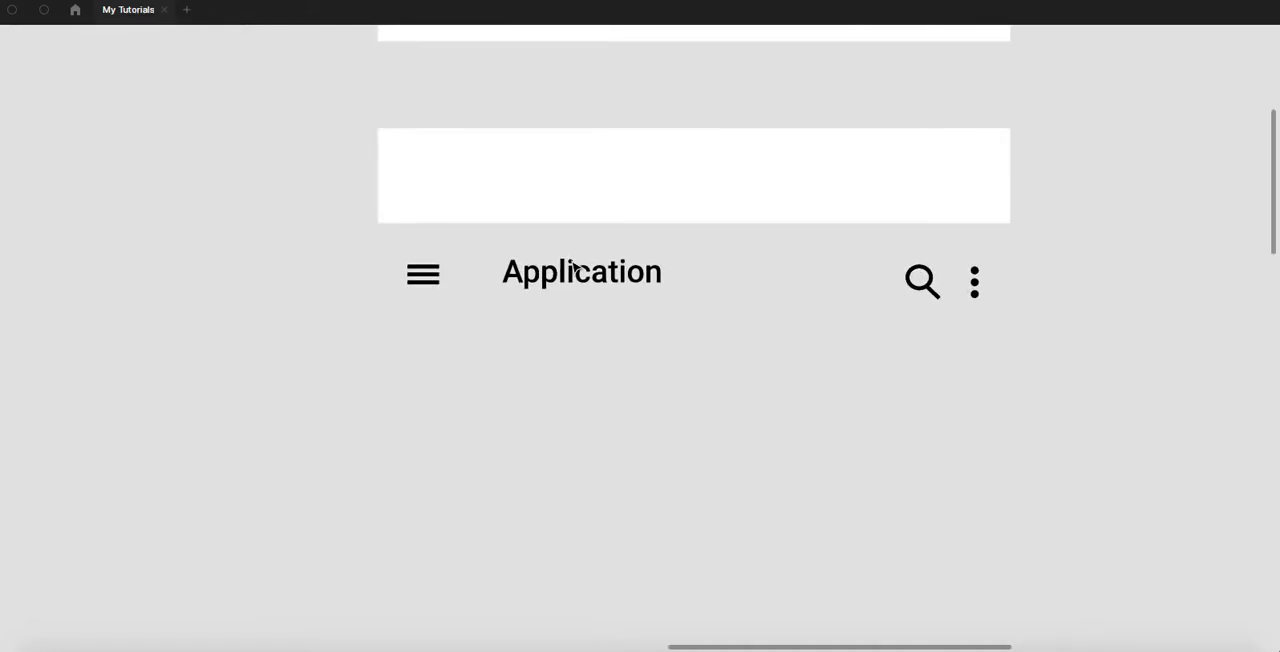
scroll(573, 269, "up", 2)
left_click_drag(580, 318, 554, 271)
right_click(543, 268)
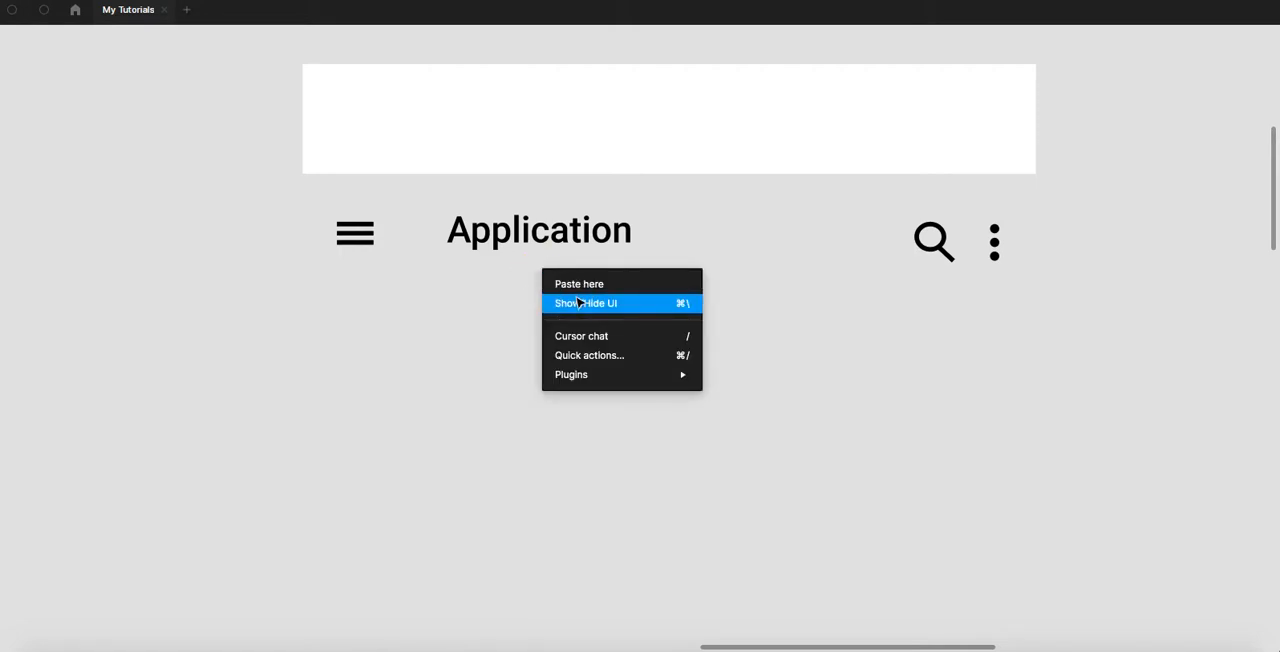
left_click(578, 303)
scroll(579, 299, "down", 3)
left_click_drag(592, 291, 557, 319)
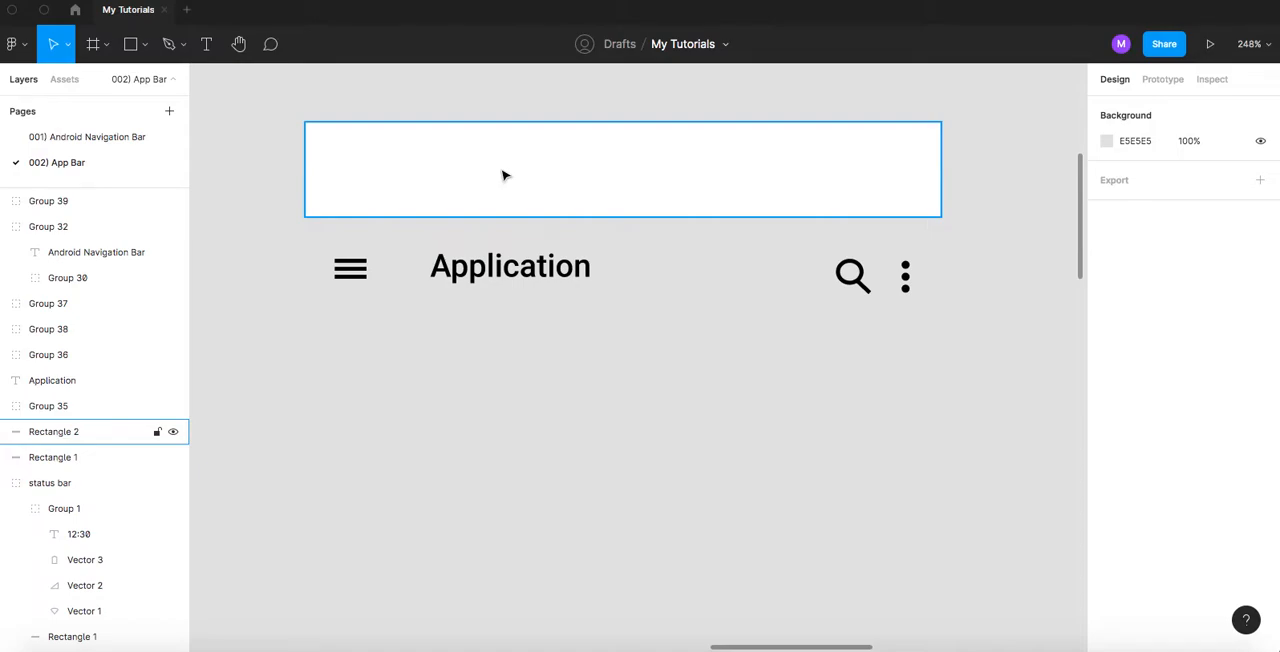
- Open the 001) Android Navigation Bar page and locate its ANATOMY specification past the diagram and example screens
left_click(97, 136)
scroll(474, 337, "down", 5)
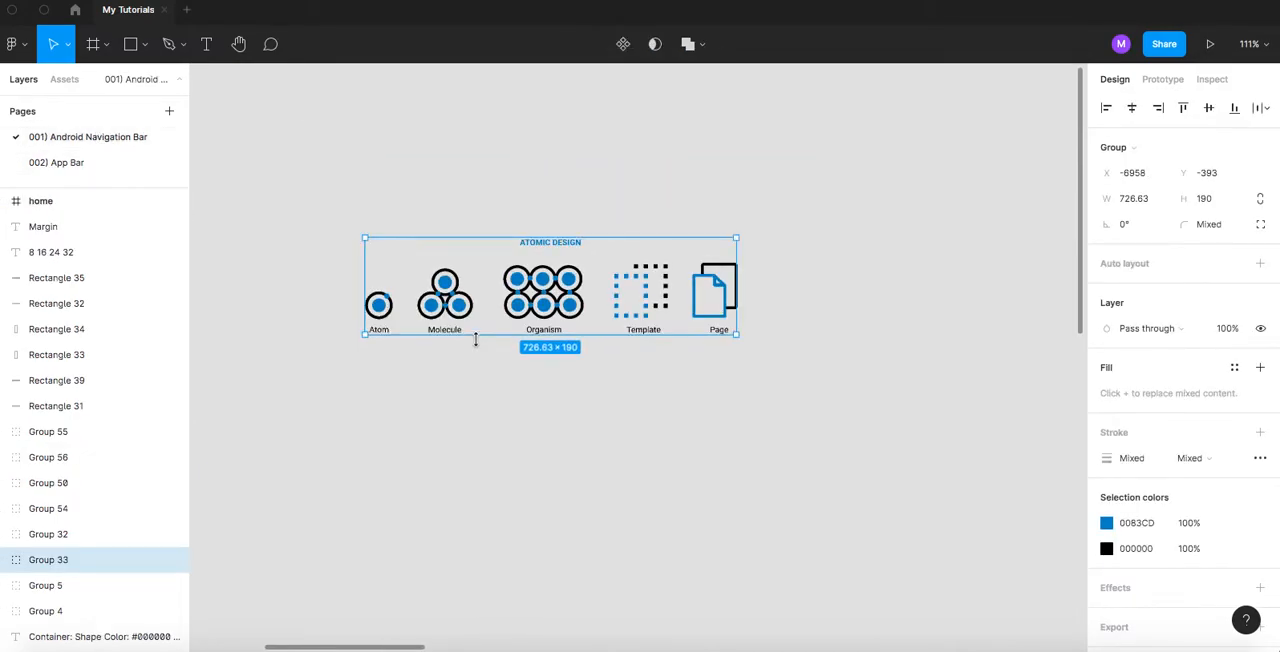
scroll(729, 357, "up", 5)
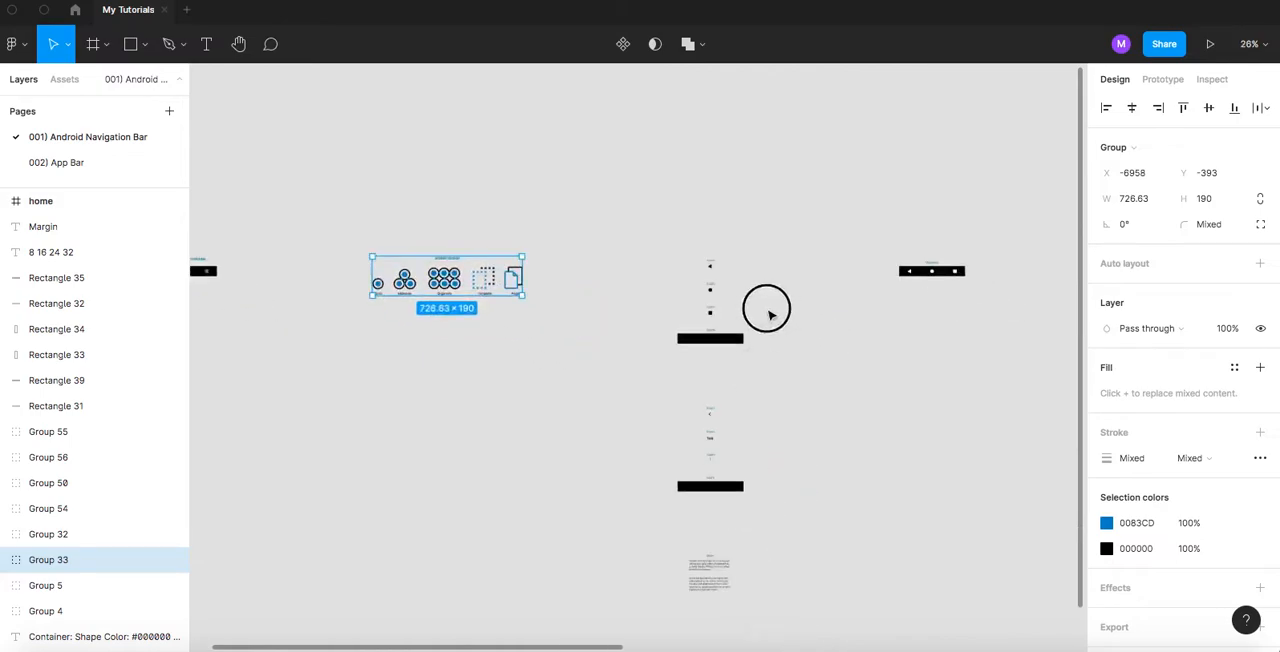
left_click_drag(769, 421, 733, 203)
left_click_drag(718, 340, 688, 122)
left_click_drag(696, 351, 655, 430)
left_click_drag(759, 258, 651, 416)
left_click_drag(771, 232, 566, 472)
scroll(694, 326, "down", 5)
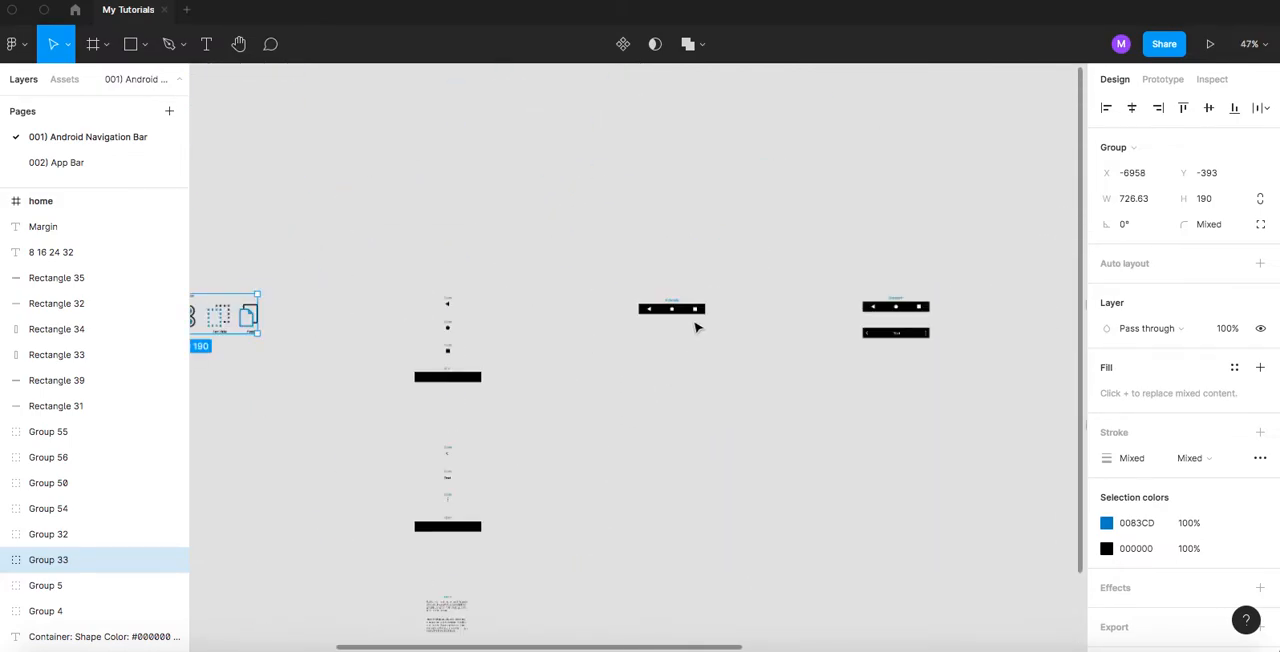
left_click_drag(863, 374, 719, 348)
left_click_drag(858, 359, 511, 286)
left_click_drag(677, 306, 430, 282)
left_click_drag(746, 223, 657, 246)
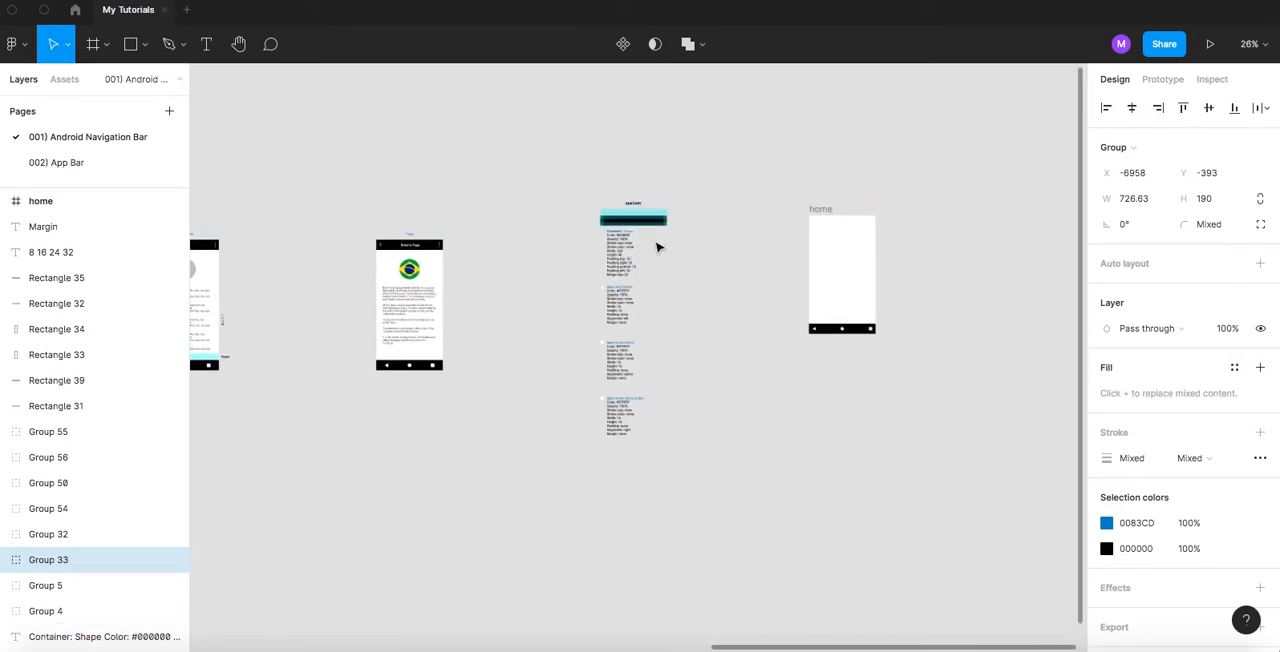
scroll(630, 245, "up", 3)
scroll(628, 243, "up", 5)
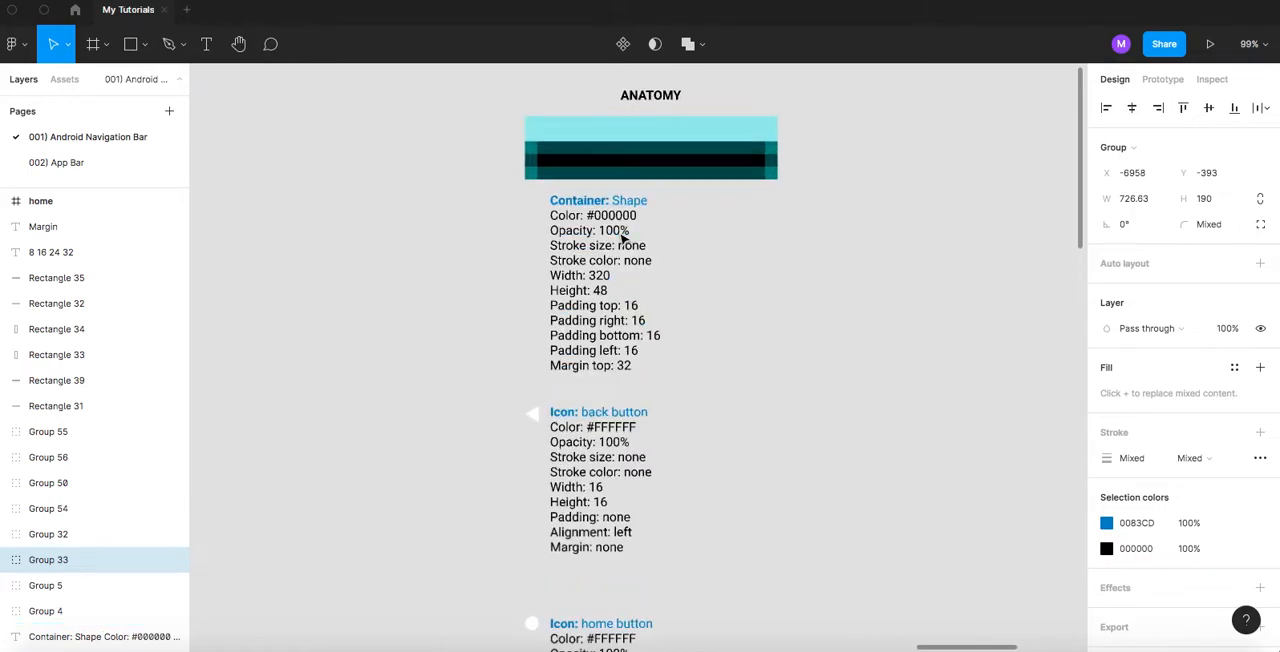
scroll(607, 200, "up", 2)
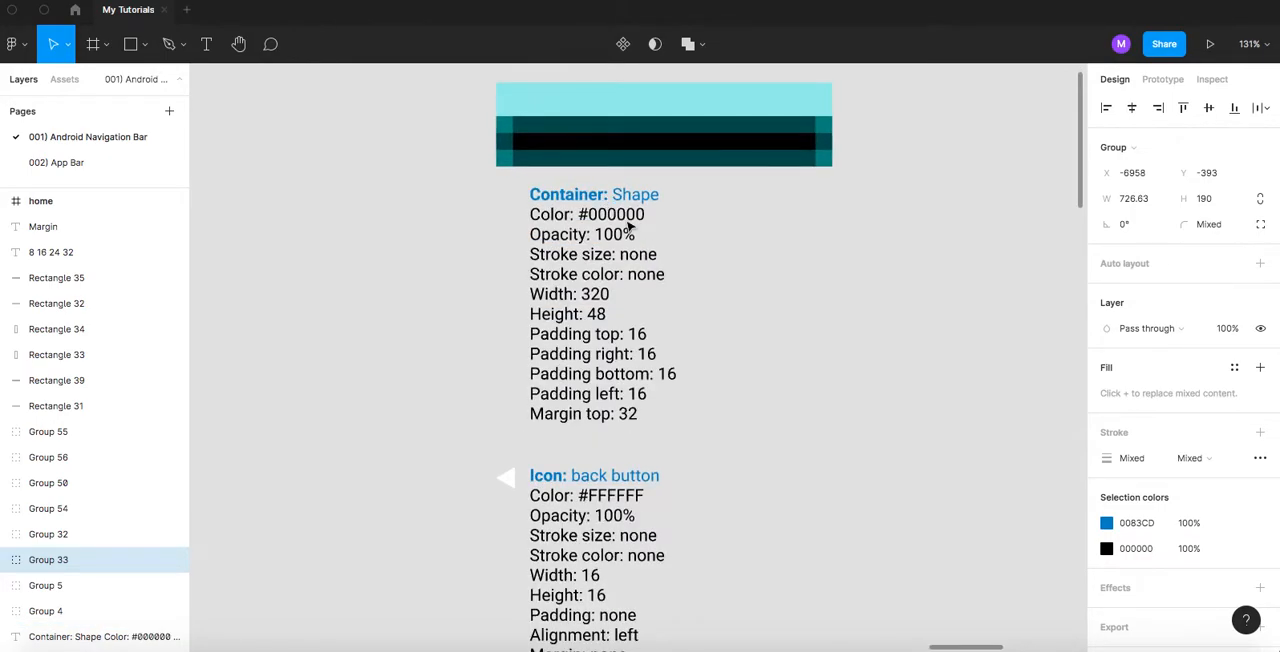
- Hide the interface and examine the ANATOMY specifications for the container shape, back button, home button and recent items button
right_click(788, 233)
left_click(822, 267)
scroll(612, 163, "up", 2)
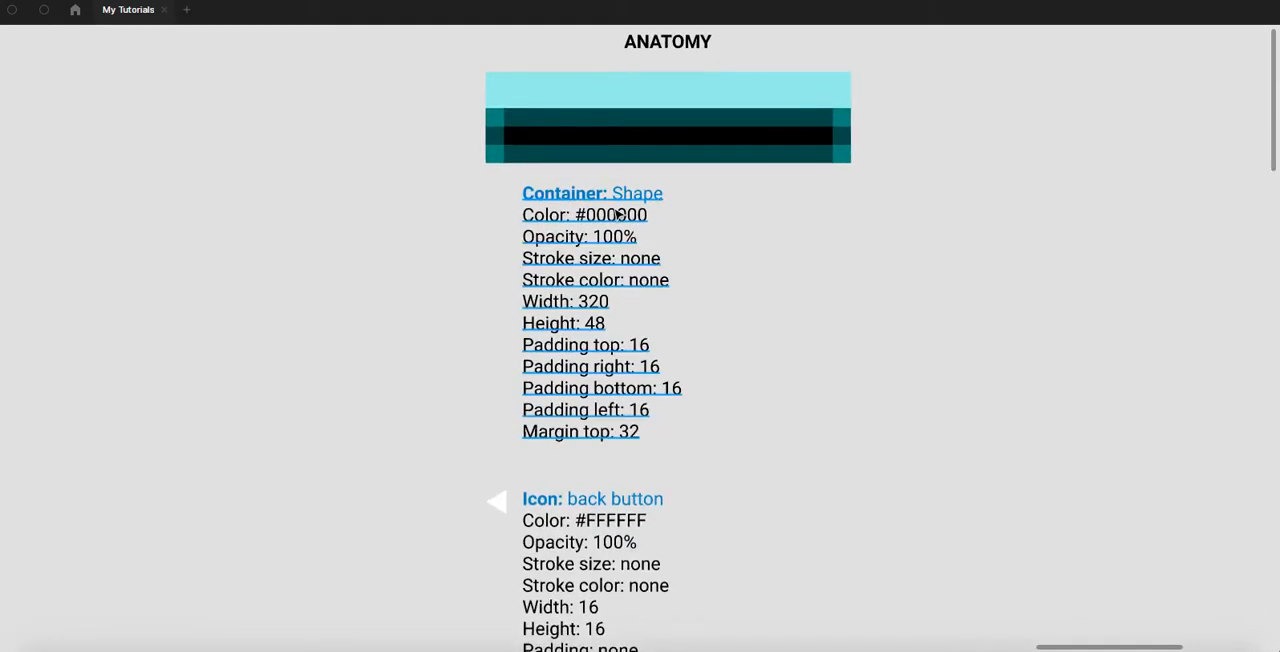
left_click(603, 137)
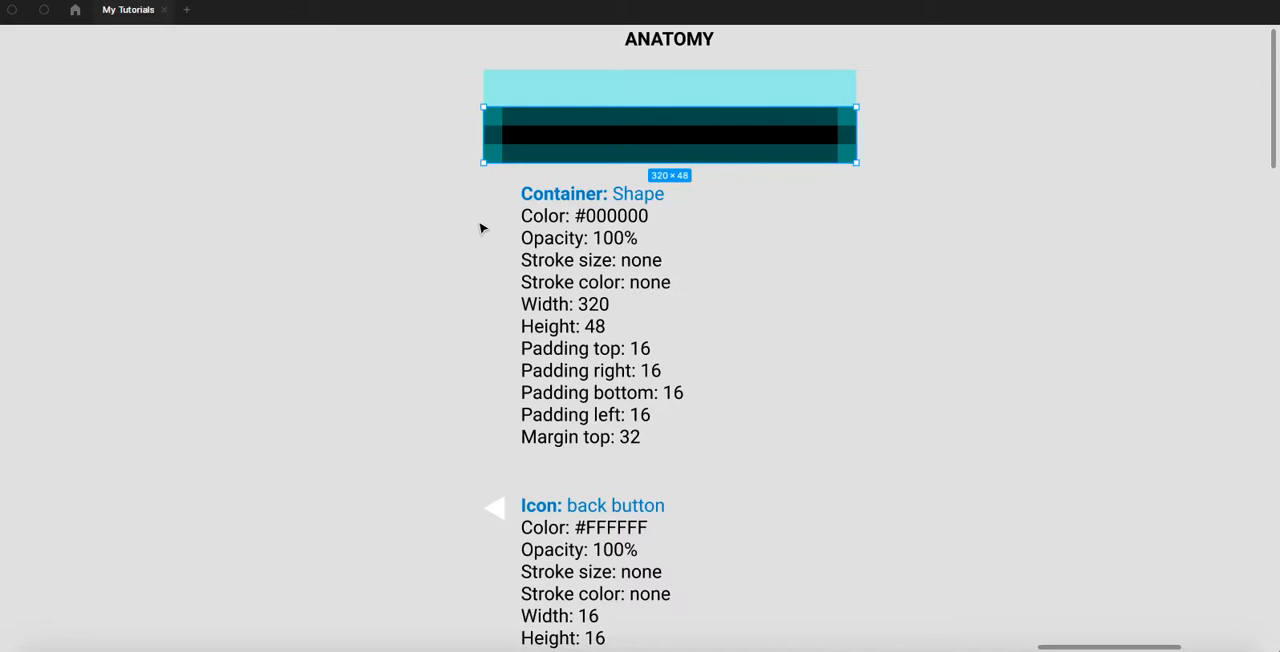
scroll(472, 229, "down", 3)
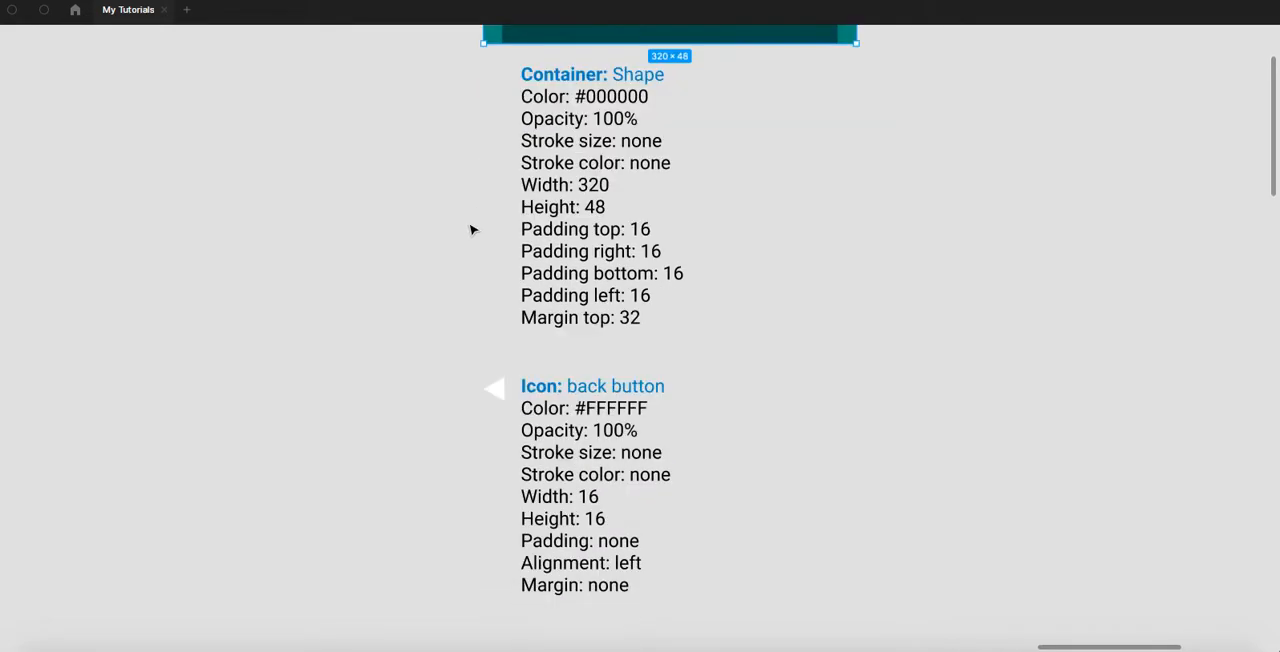
scroll(472, 229, "up", 6)
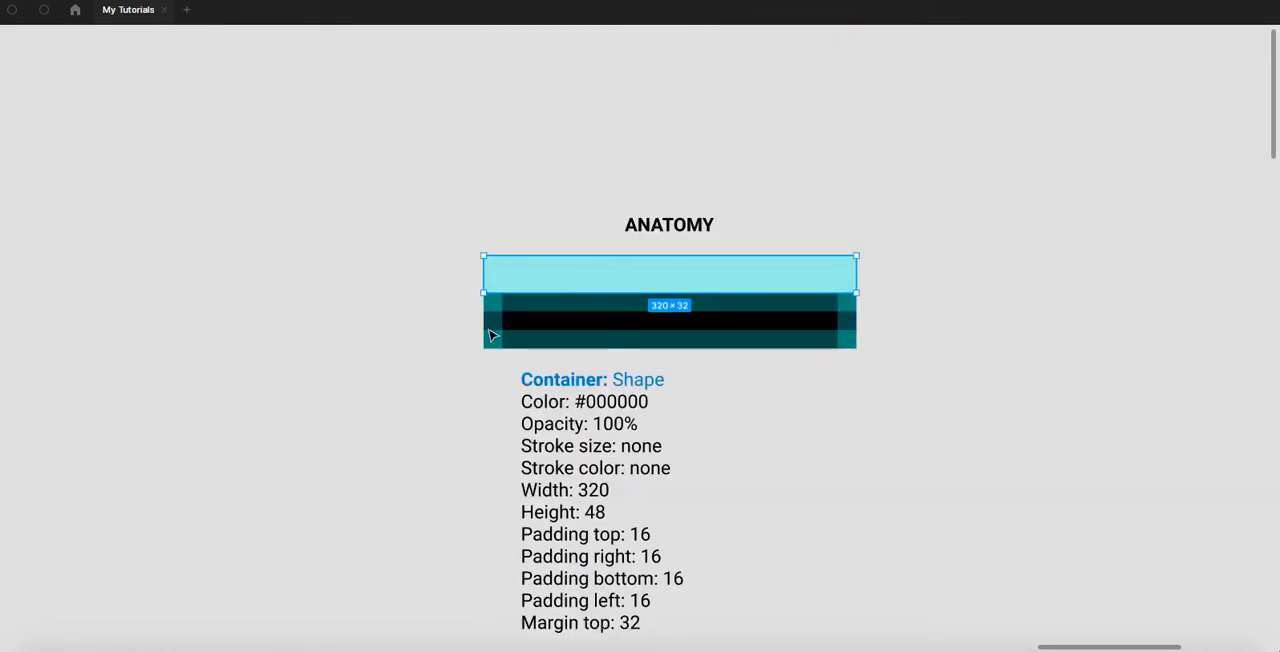
scroll(490, 335, "down", 5)
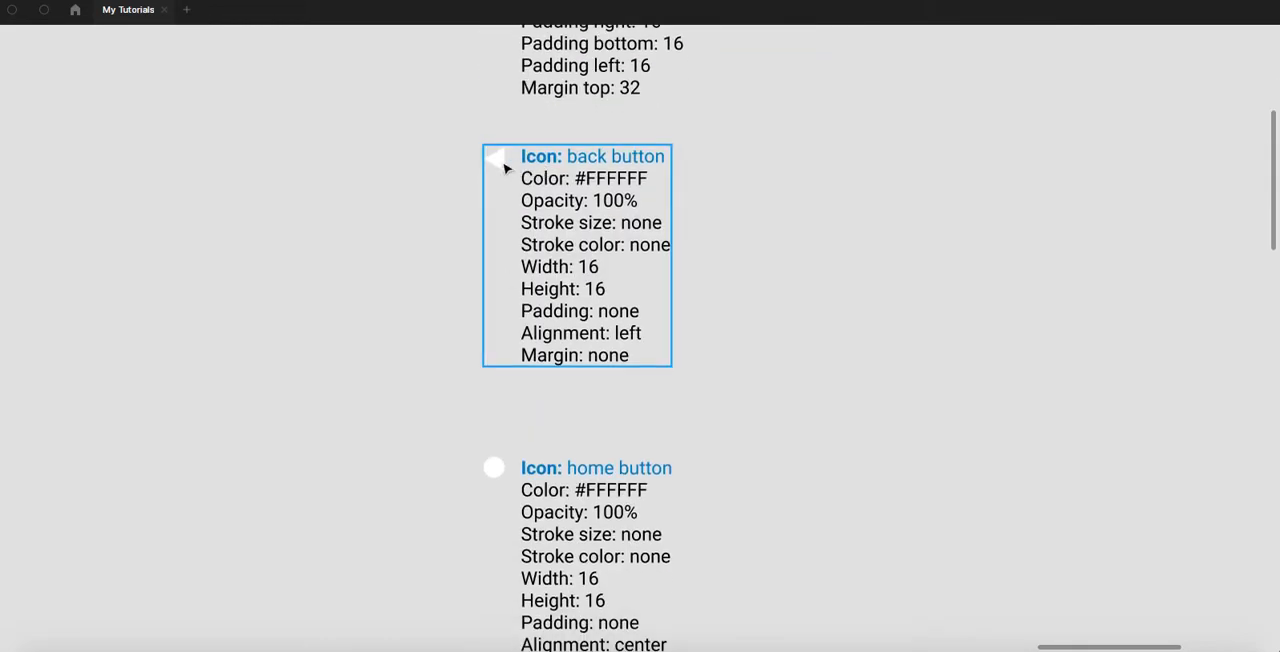
scroll(531, 298, "down", 2)
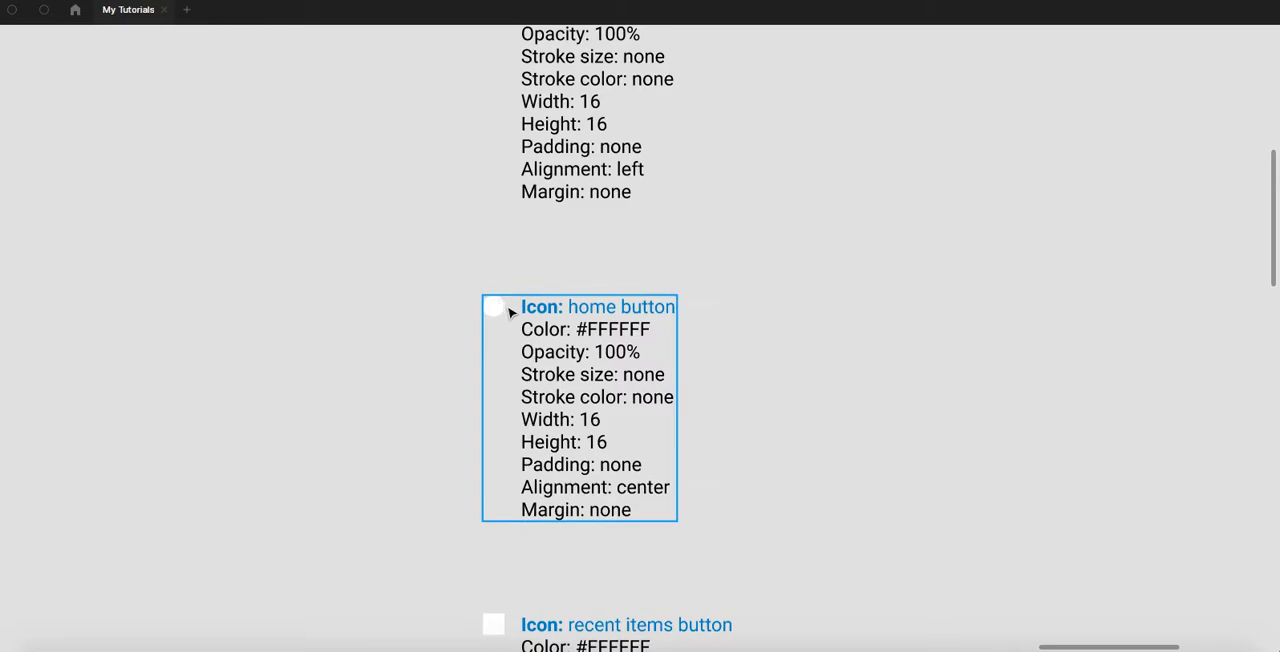
scroll(559, 263, "up", 1)
scroll(559, 263, "down", 3)
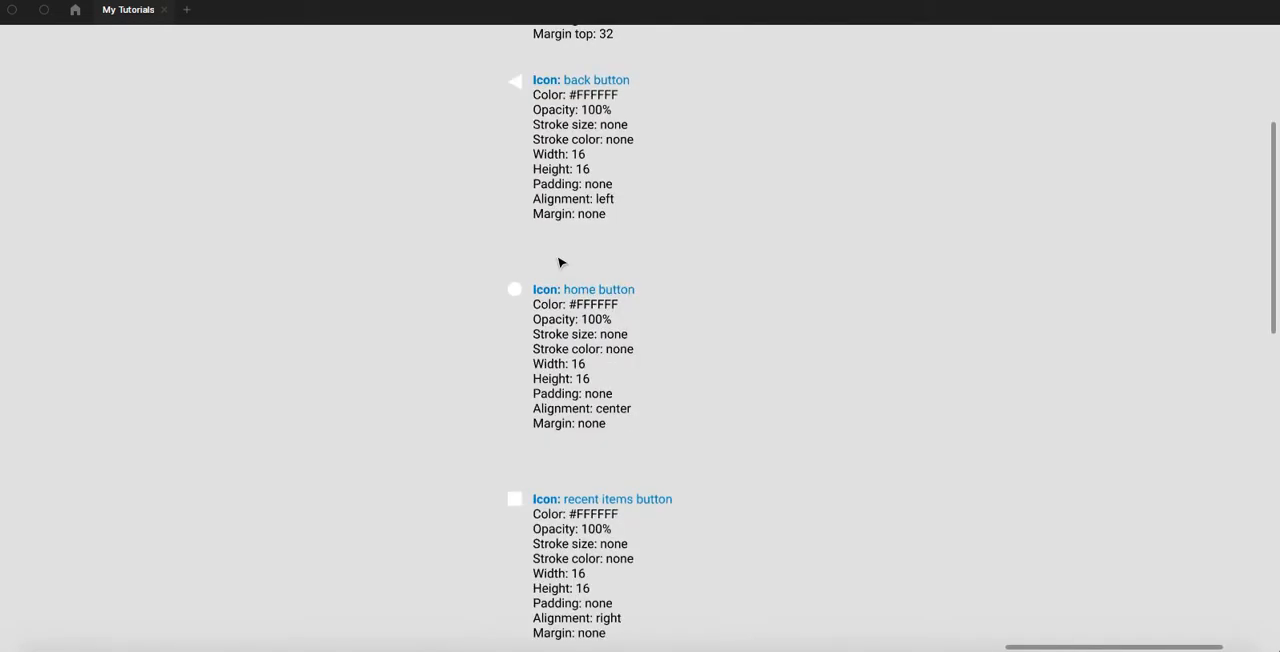
- Show the interface again, select the home button specification, and compare the 001) Android Navigation Bar page with the 002) App Bar page
key("ctrl+backslash")
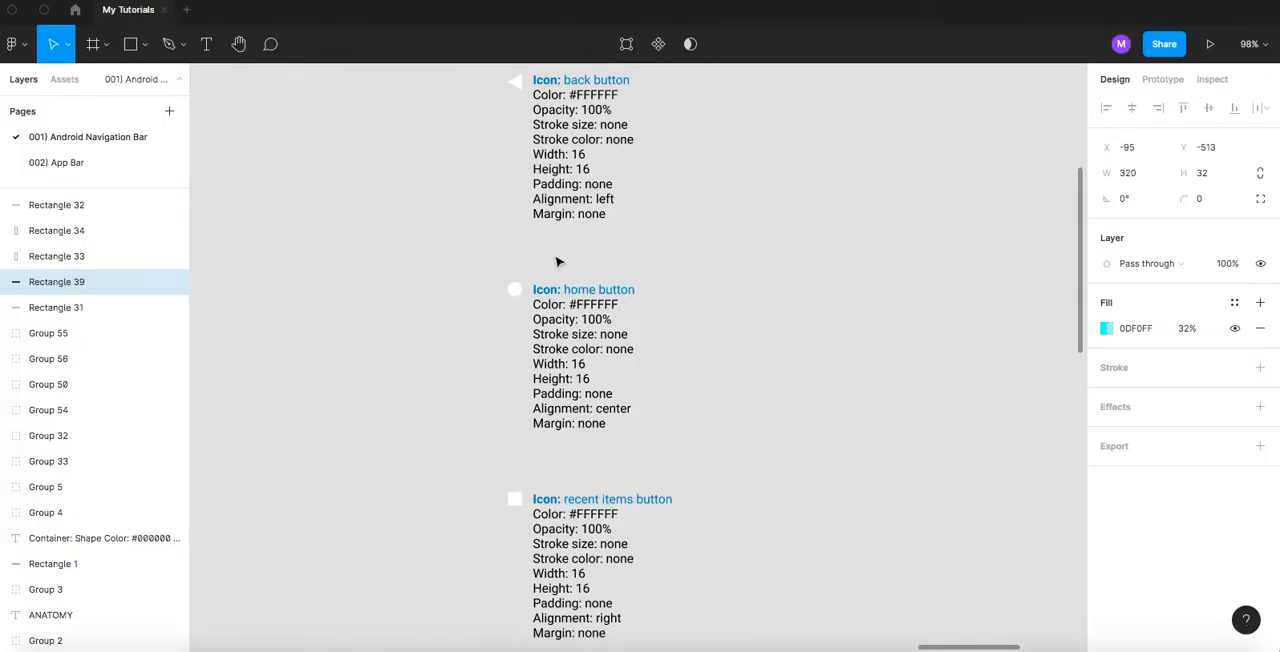
left_click(591, 330)
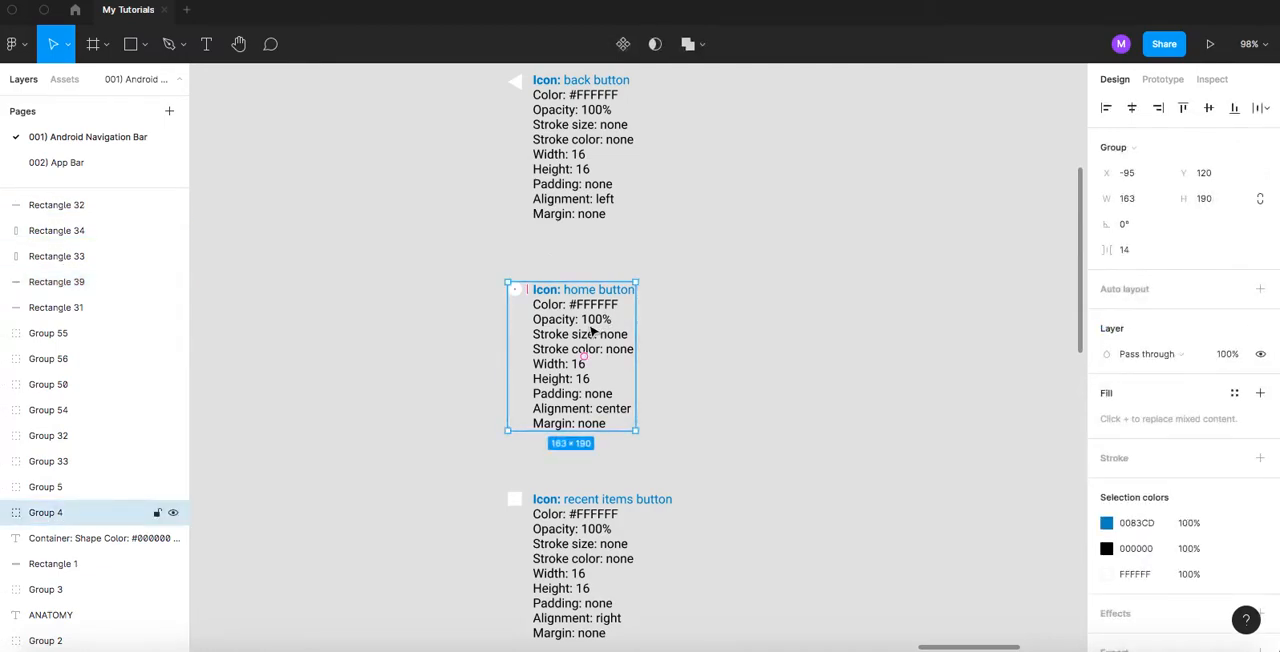
left_click(83, 162)
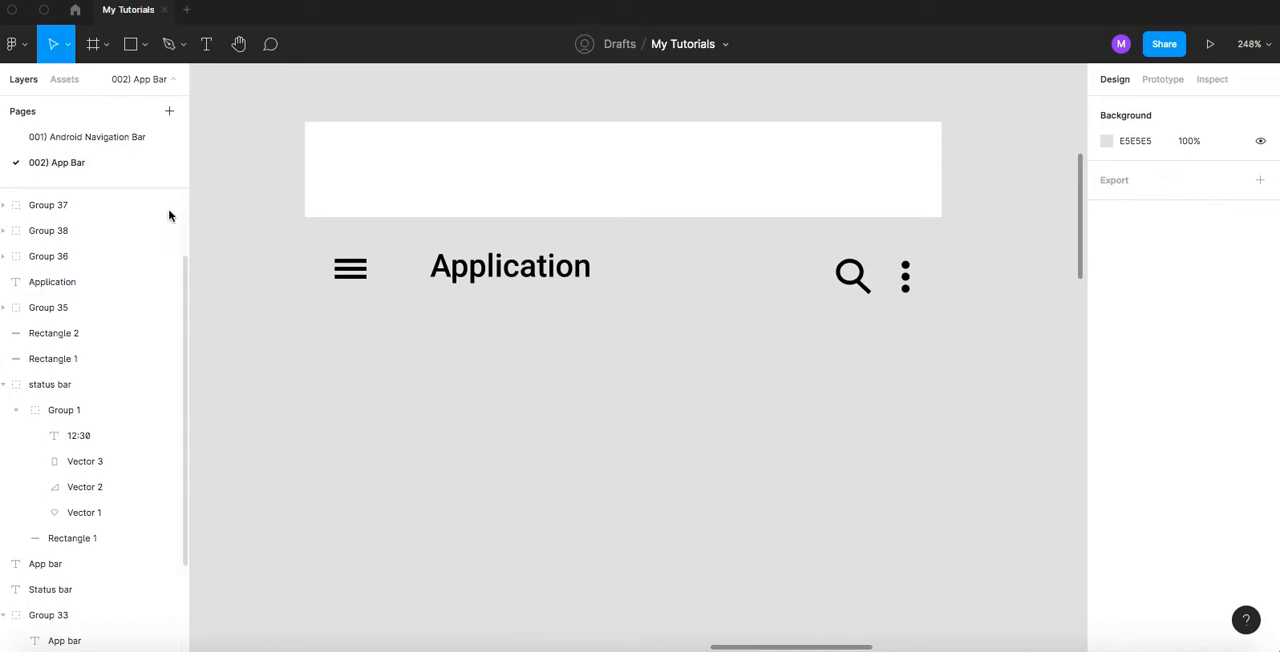
left_click(66, 141)
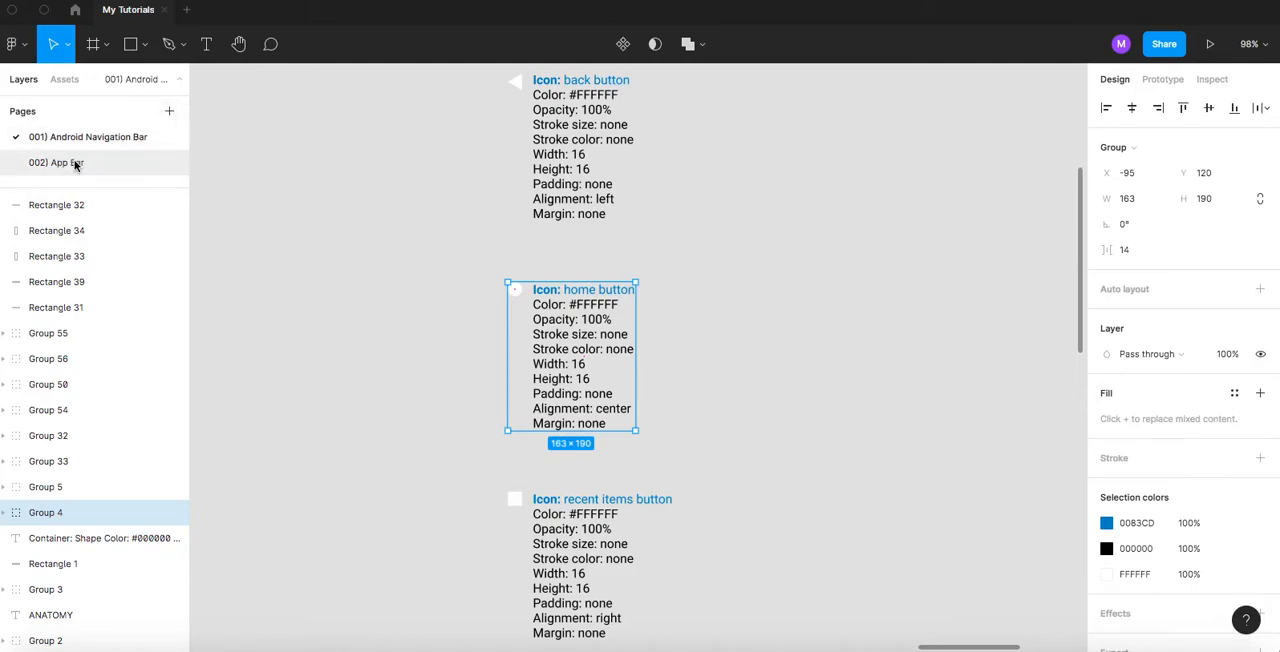
- Add a third page to the file after 002) App Bar and name it 003)..
left_click(76, 164)
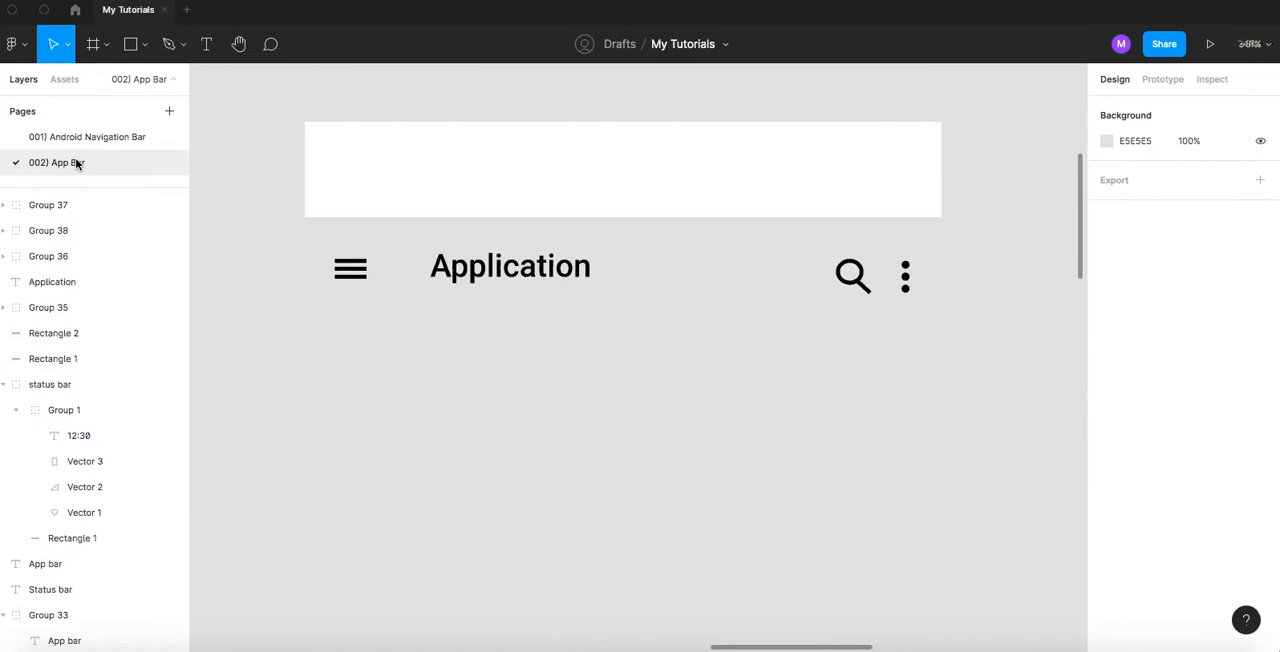
left_click(168, 113)
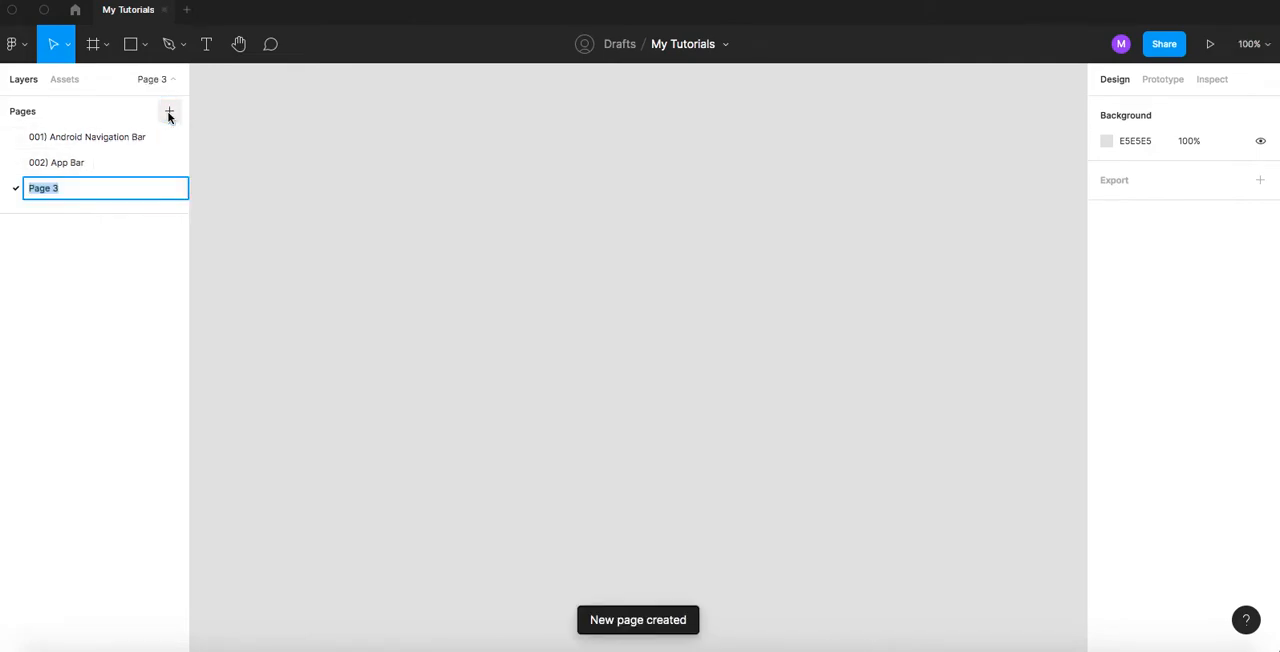
type("003) .")
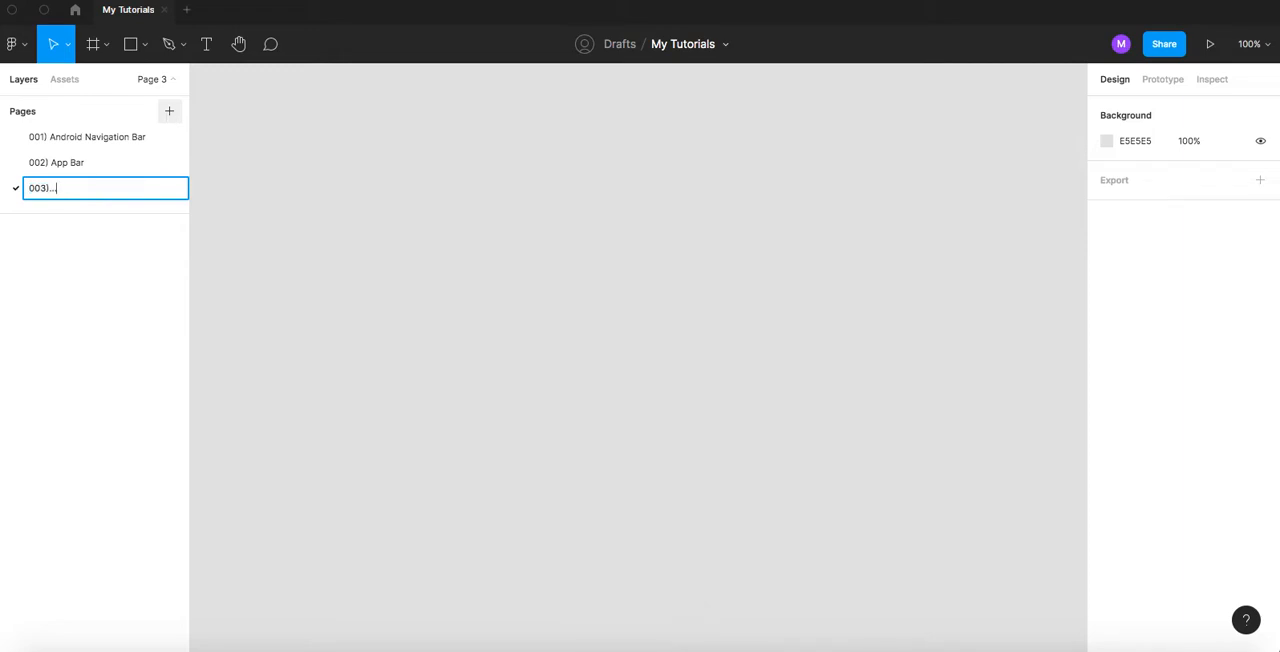
key("Return")
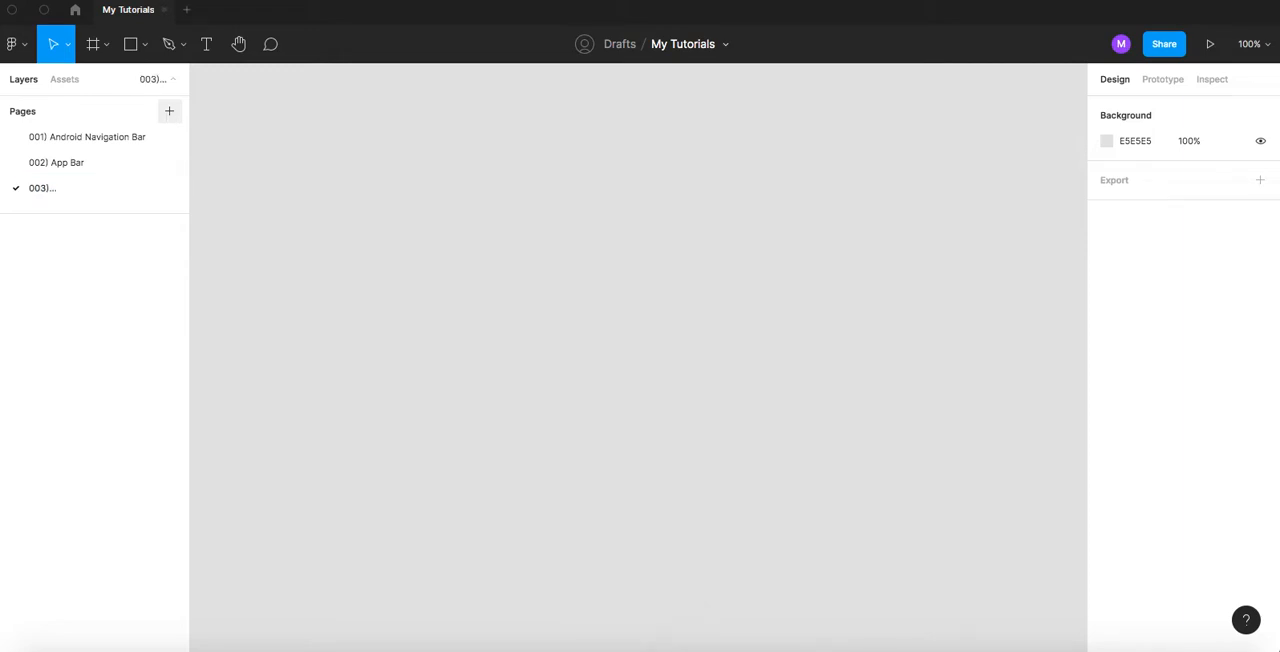
- Paste the copied home button specification onto the 002) App Bar page and place it below the separated App bar elements
left_click(120, 164)
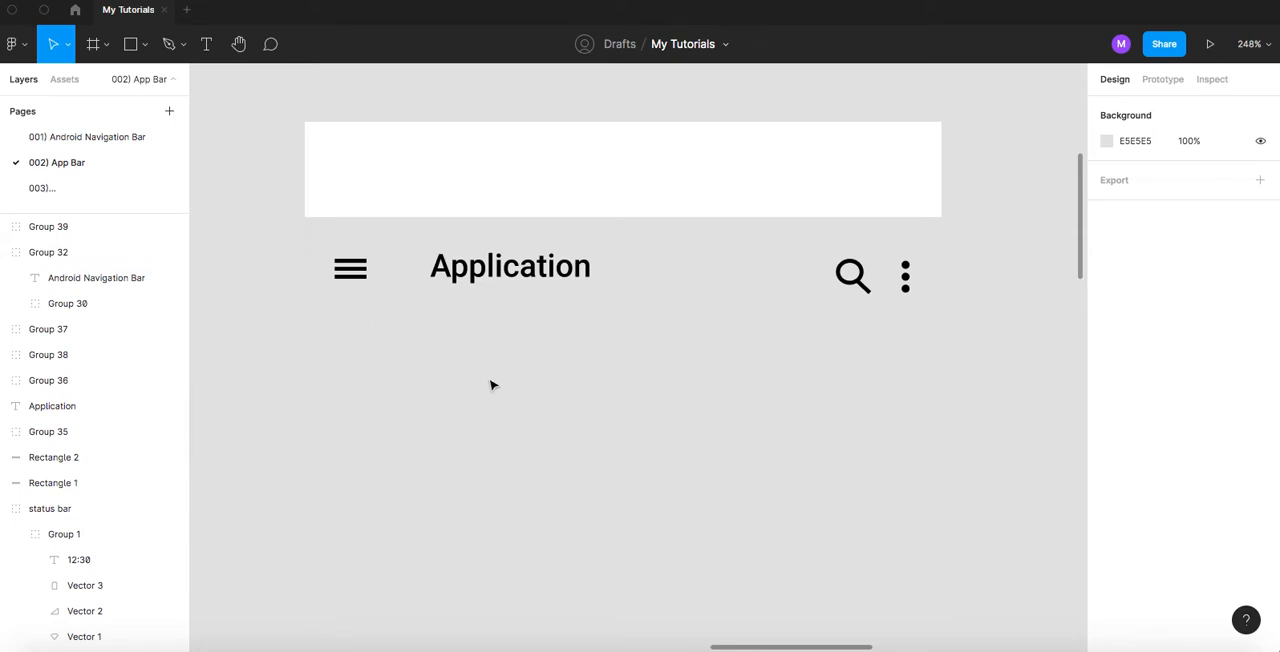
key("super+v")
left_click_drag(592, 343, 548, 548)
scroll(570, 354, "down", 1)
scroll(566, 352, "down", 3)
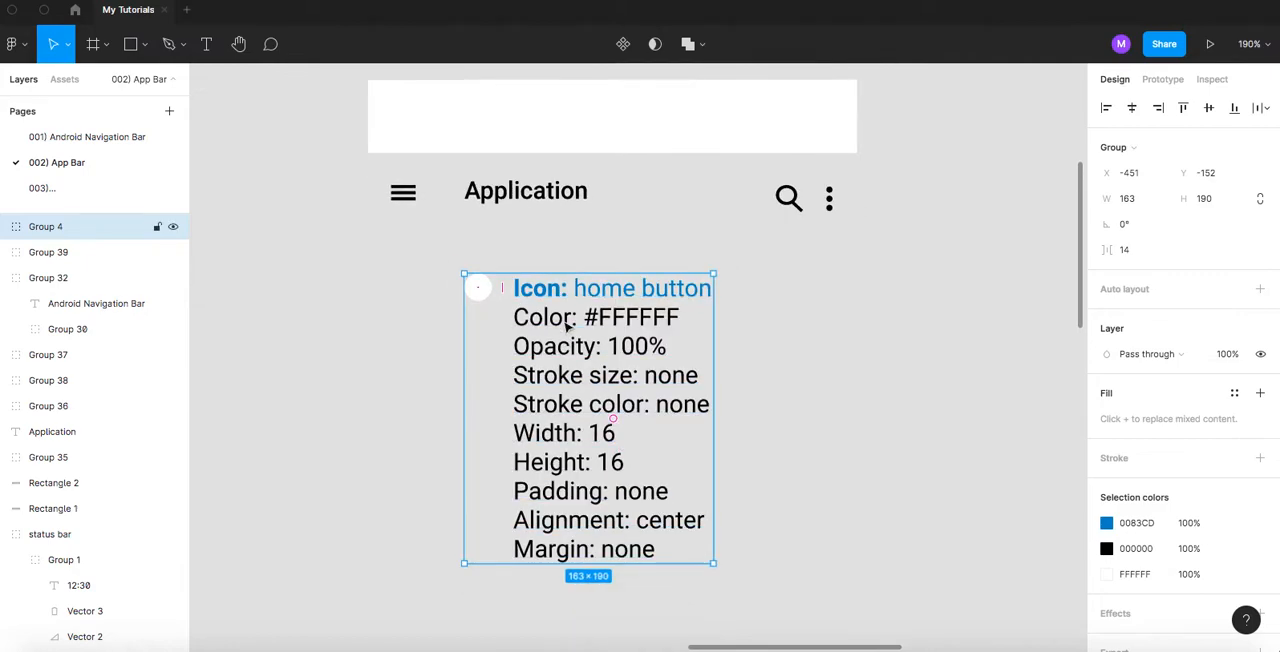
- Move the pasted specification under the menu icon, ungroup it and delete its white circle, keeping the text
left_click_drag(551, 293, 479, 328)
key("shift+super+g")
left_click(457, 240)
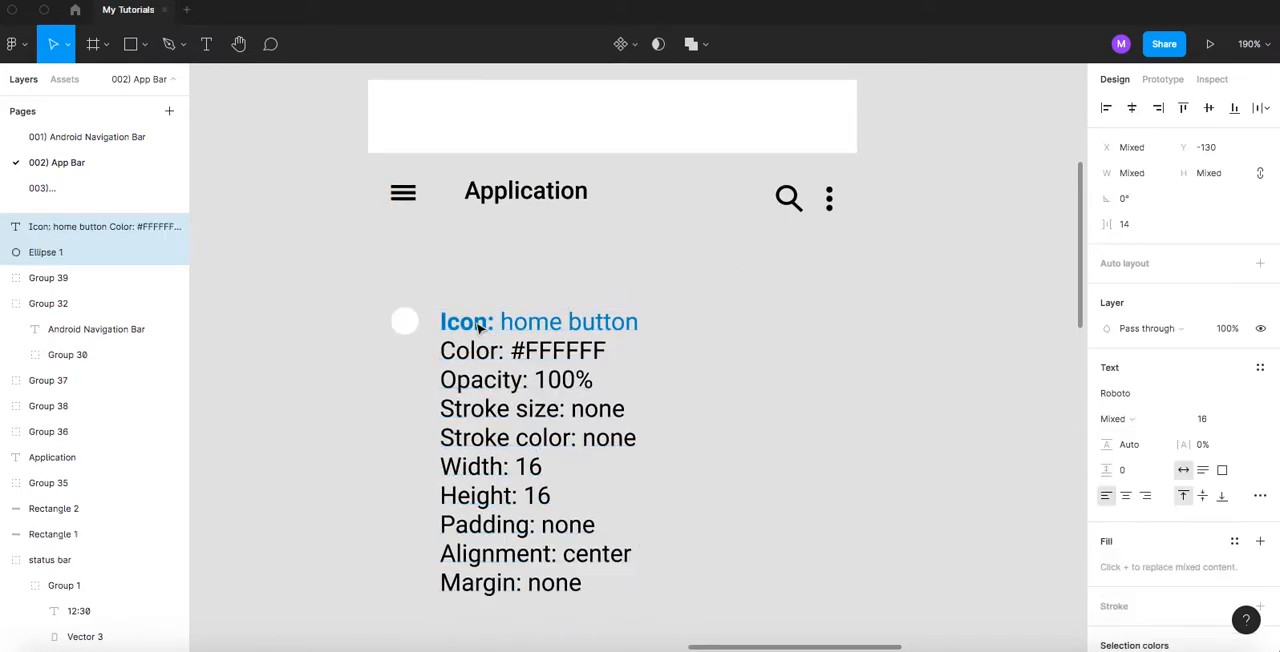
left_click(406, 316)
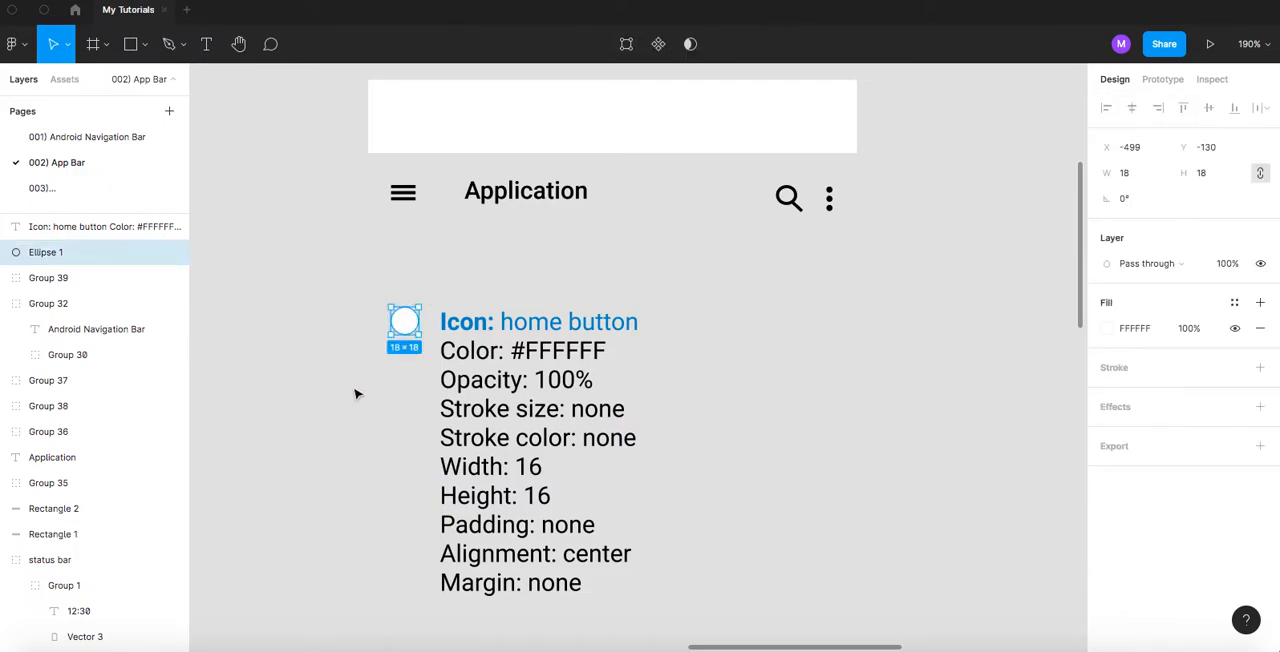
key("Delete")
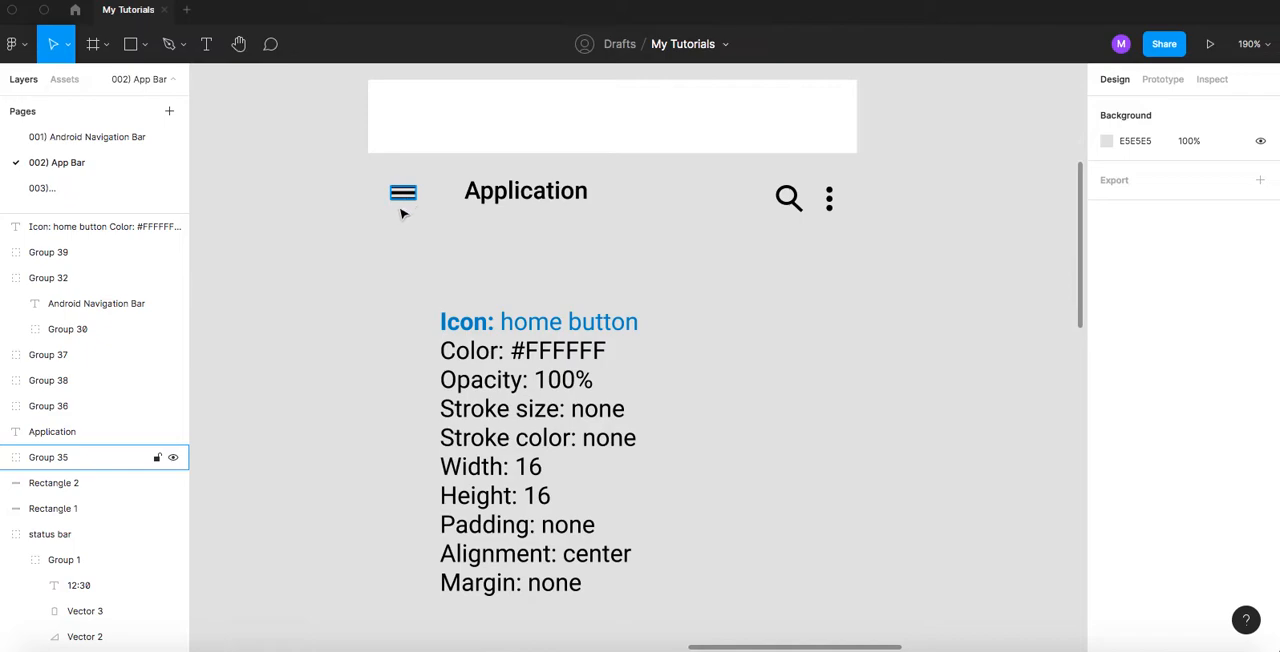
- Draw a horizontal line about 13.5 px long below the menu icon with the Pen tool
scroll(429, 240, "up", 3)
scroll(446, 233, "up", 5)
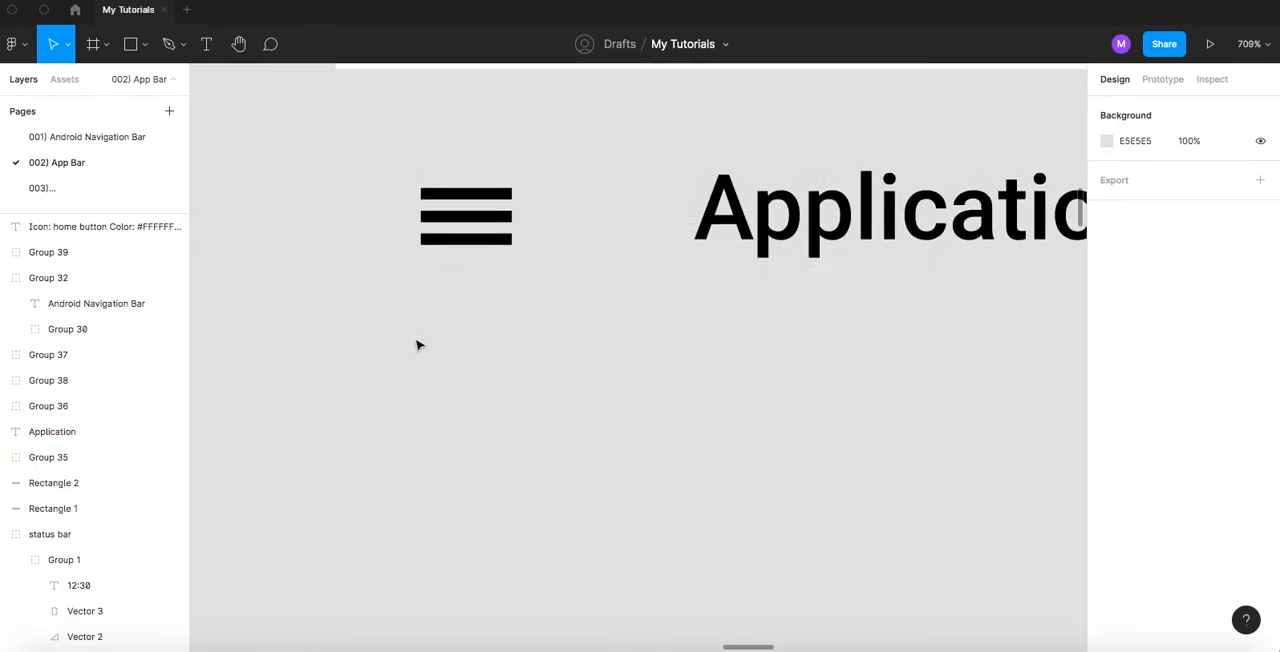
left_click(182, 50)
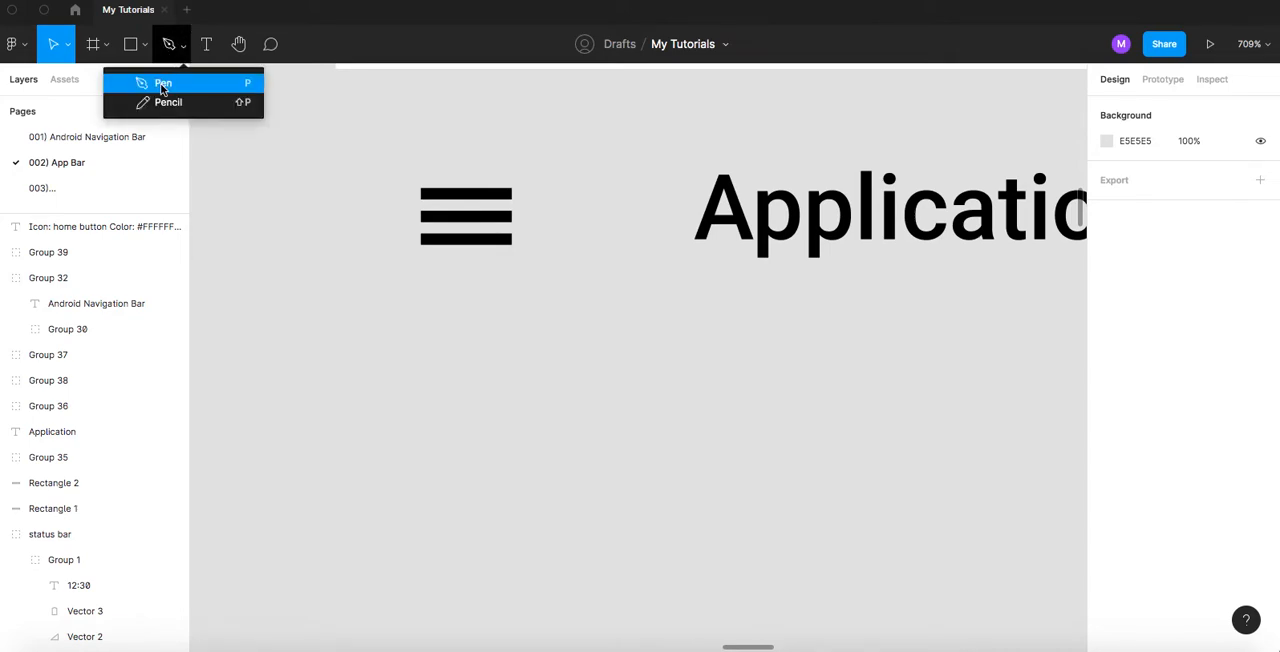
left_click(161, 85)
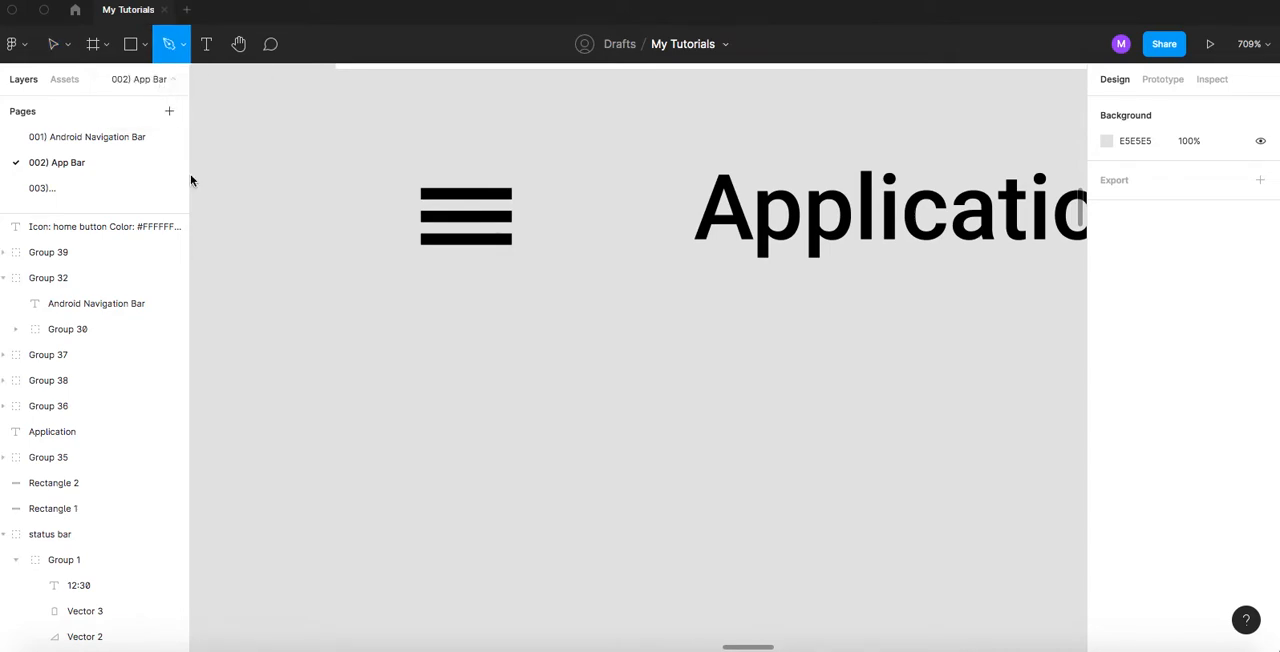
left_click(427, 316)
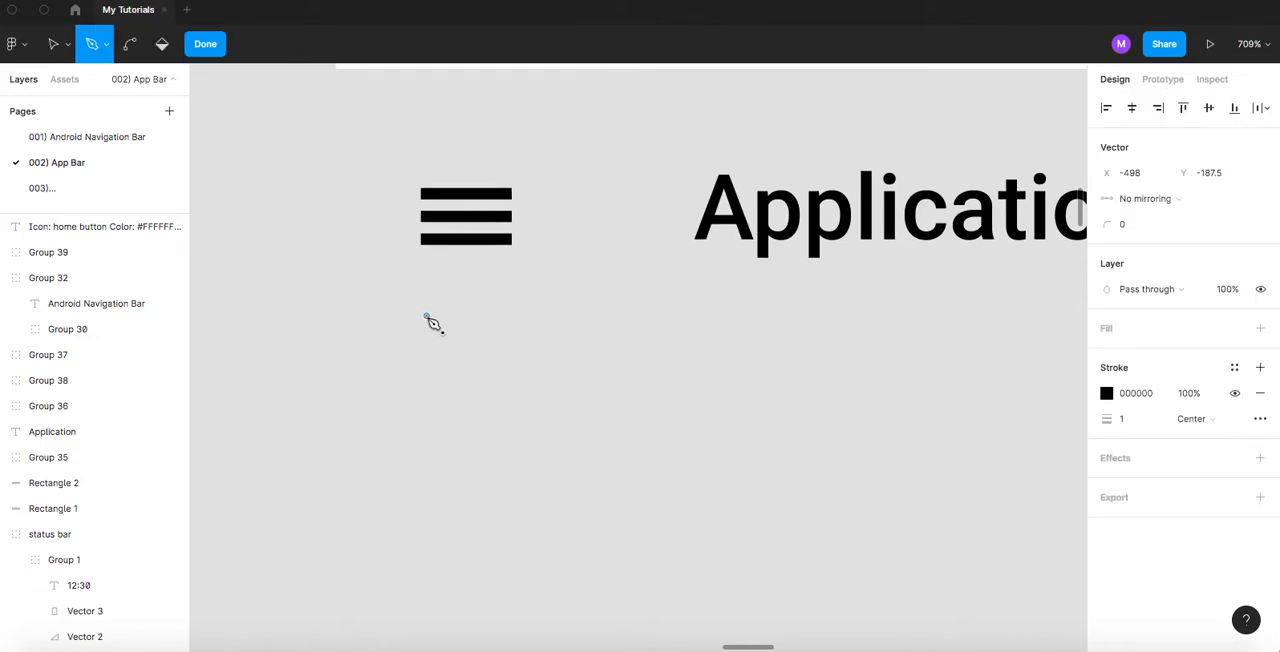
left_click(501, 316)
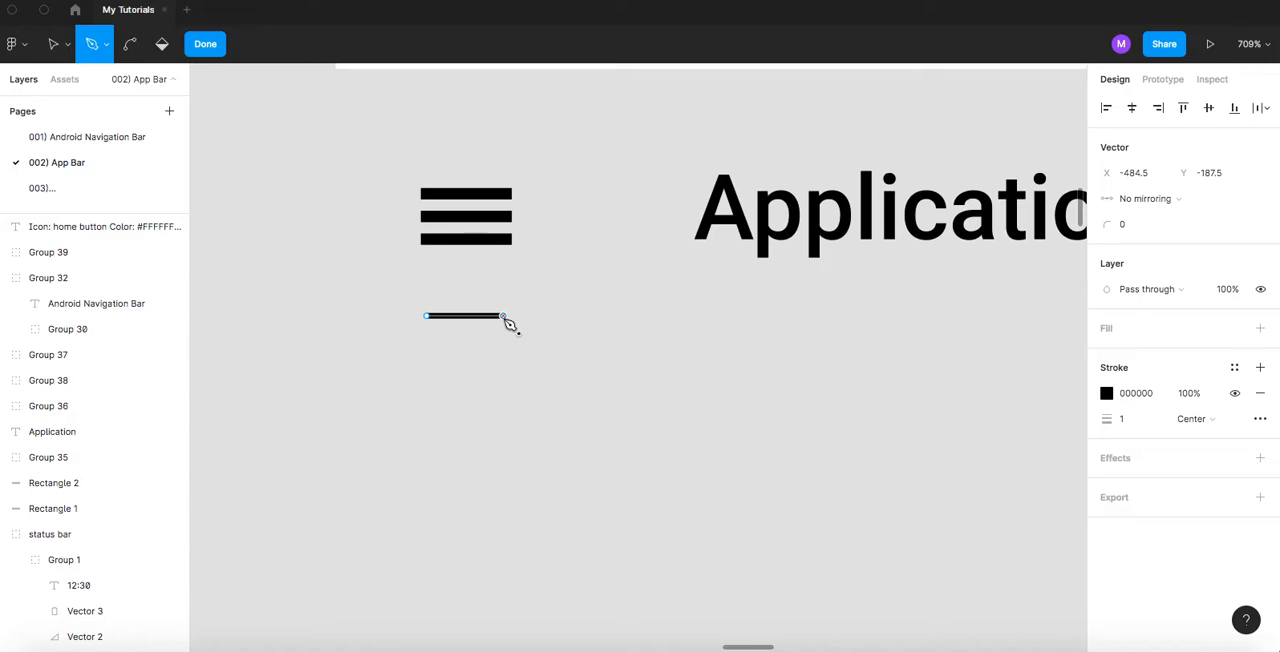
key("Escape")
key("Escape")
key("Escape")
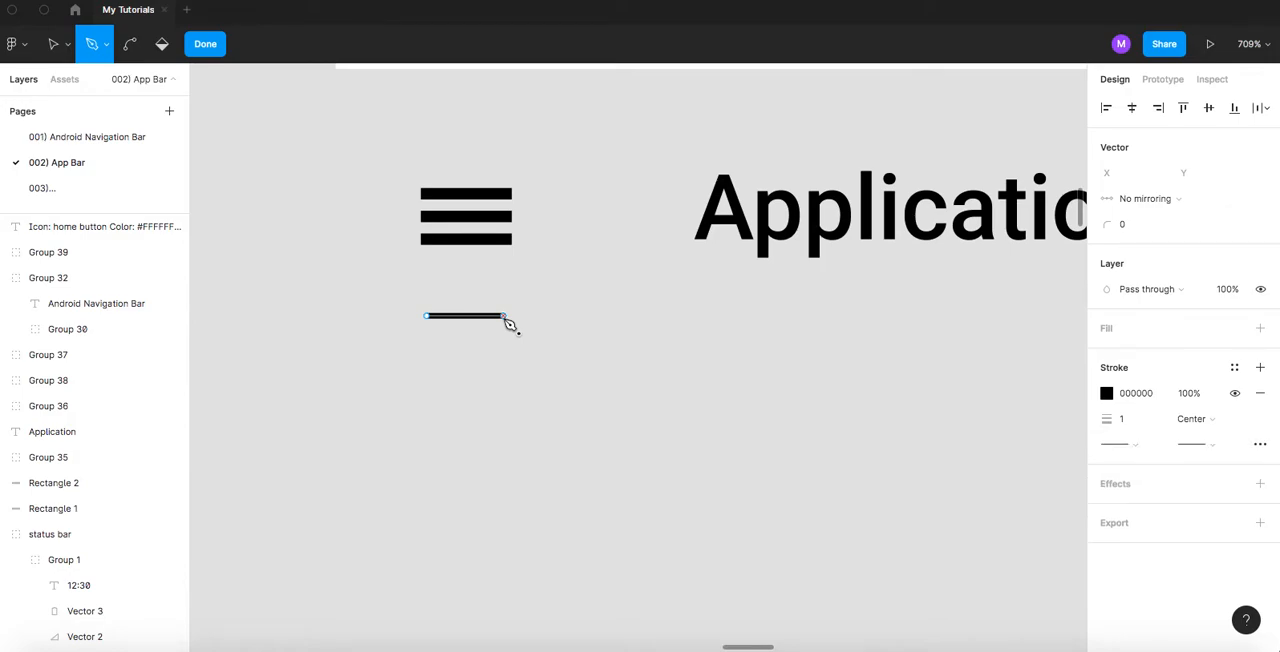
- Set the drawn line's stroke thickness to 2 and its width to 16, matching the menu icon above
left_click(448, 317)
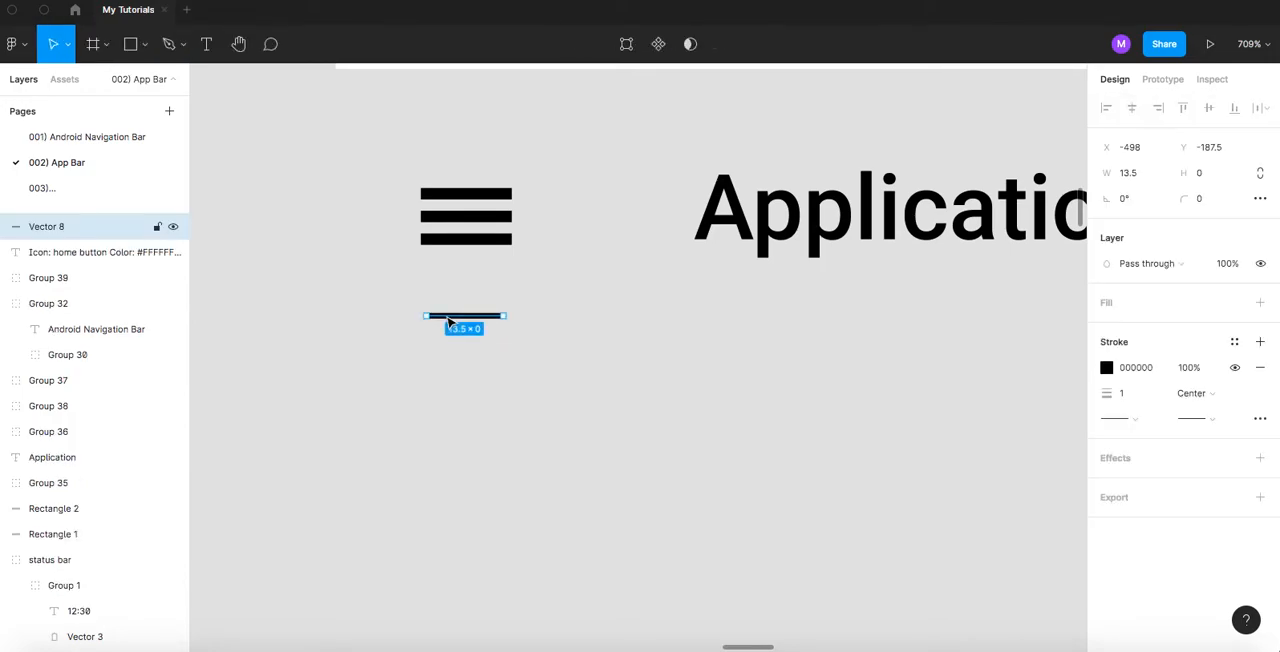
left_click(1124, 394)
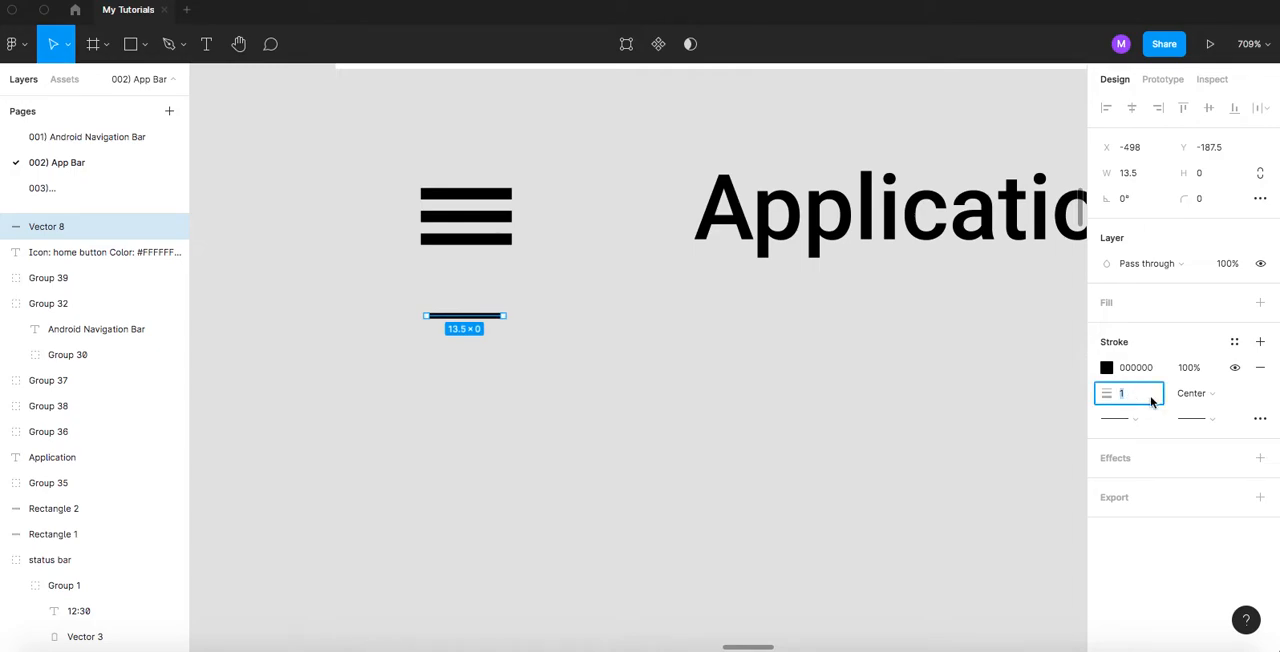
key("Return")
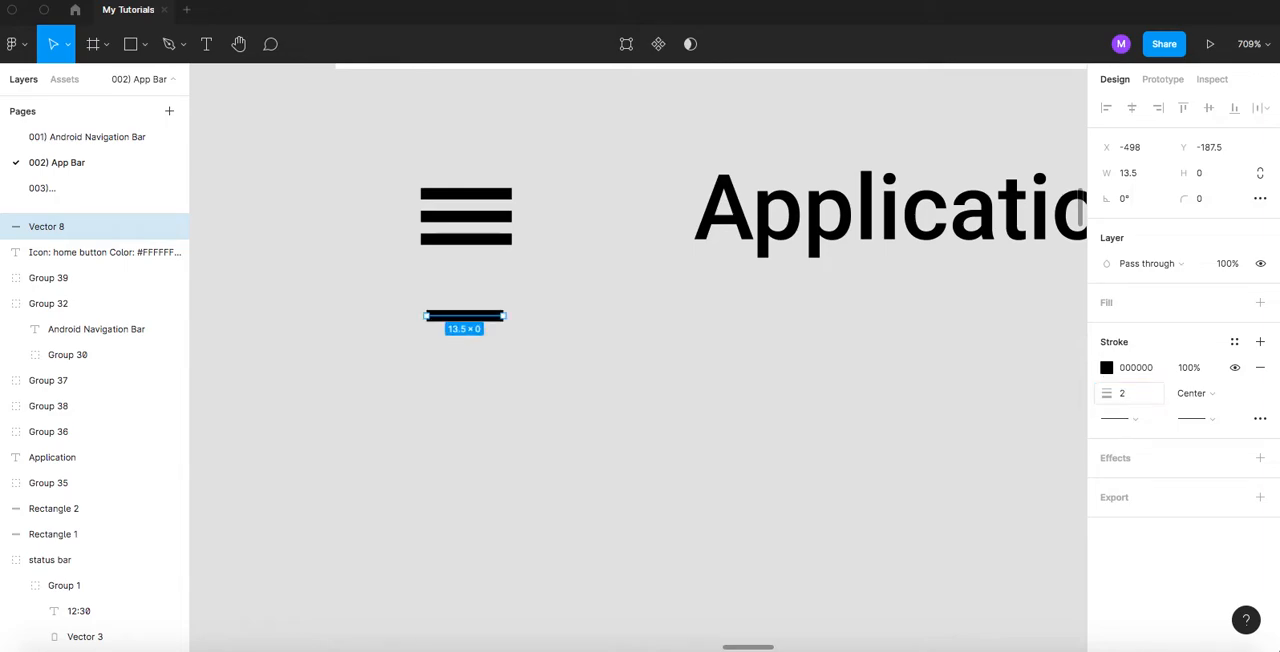
left_click(453, 193)
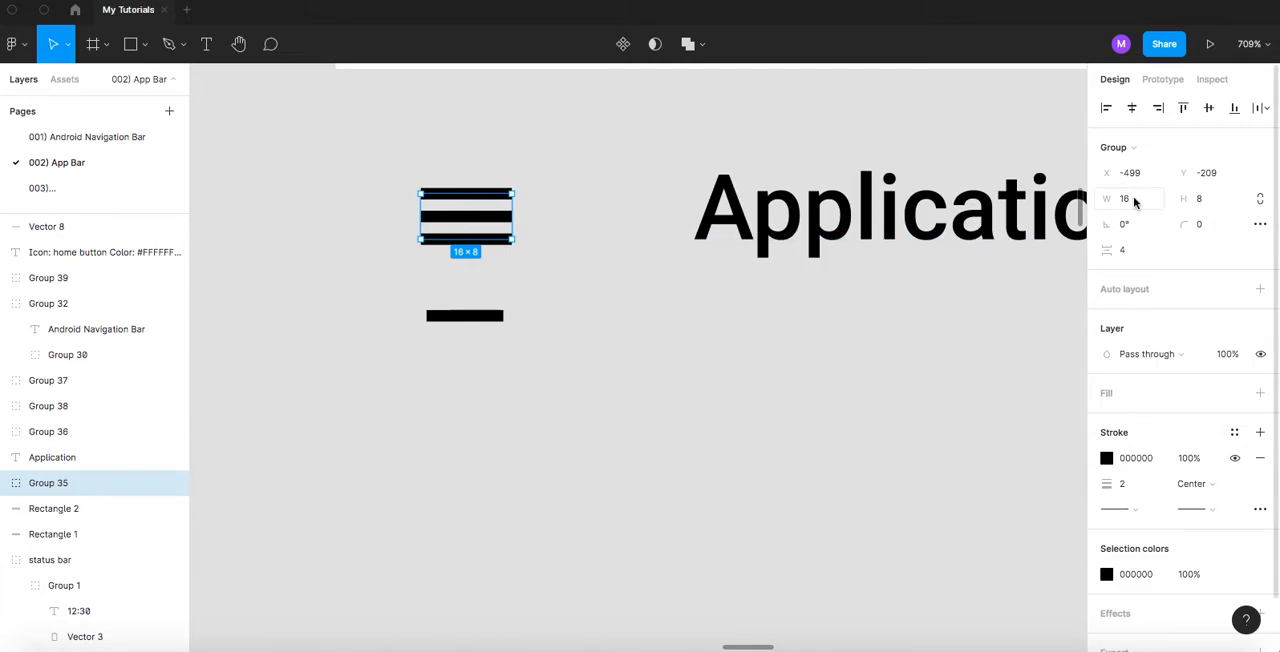
left_click(490, 317)
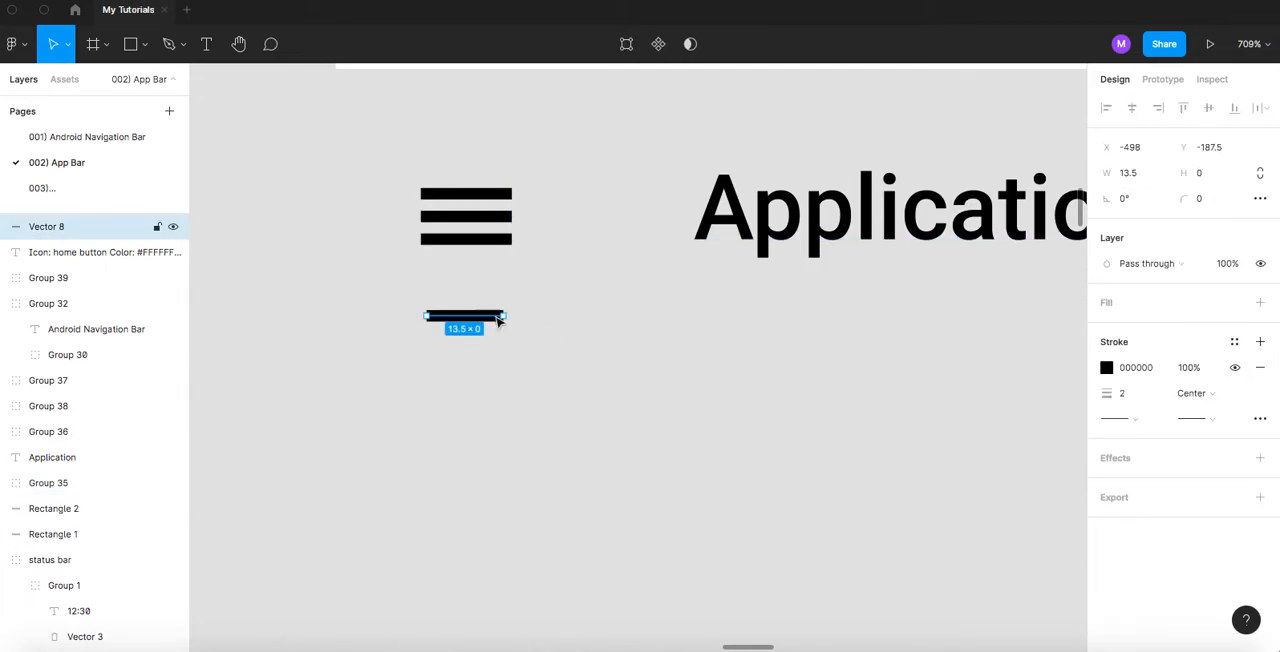
left_click(1145, 174)
type("16")
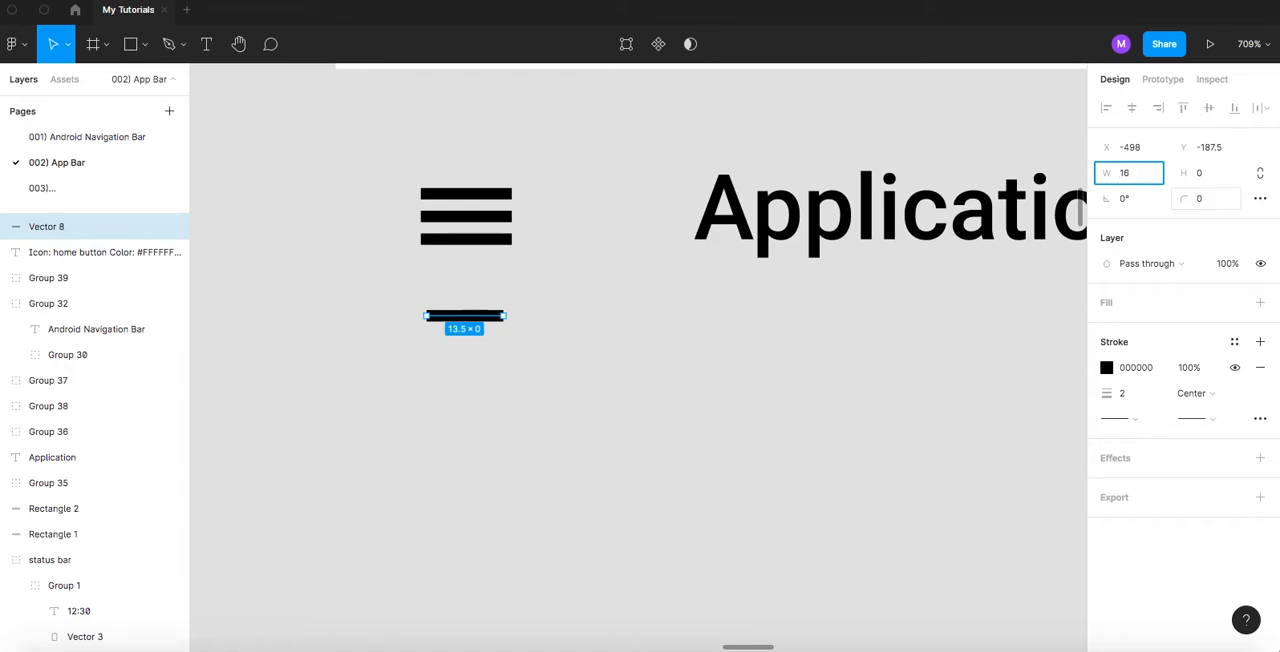
key("Return")
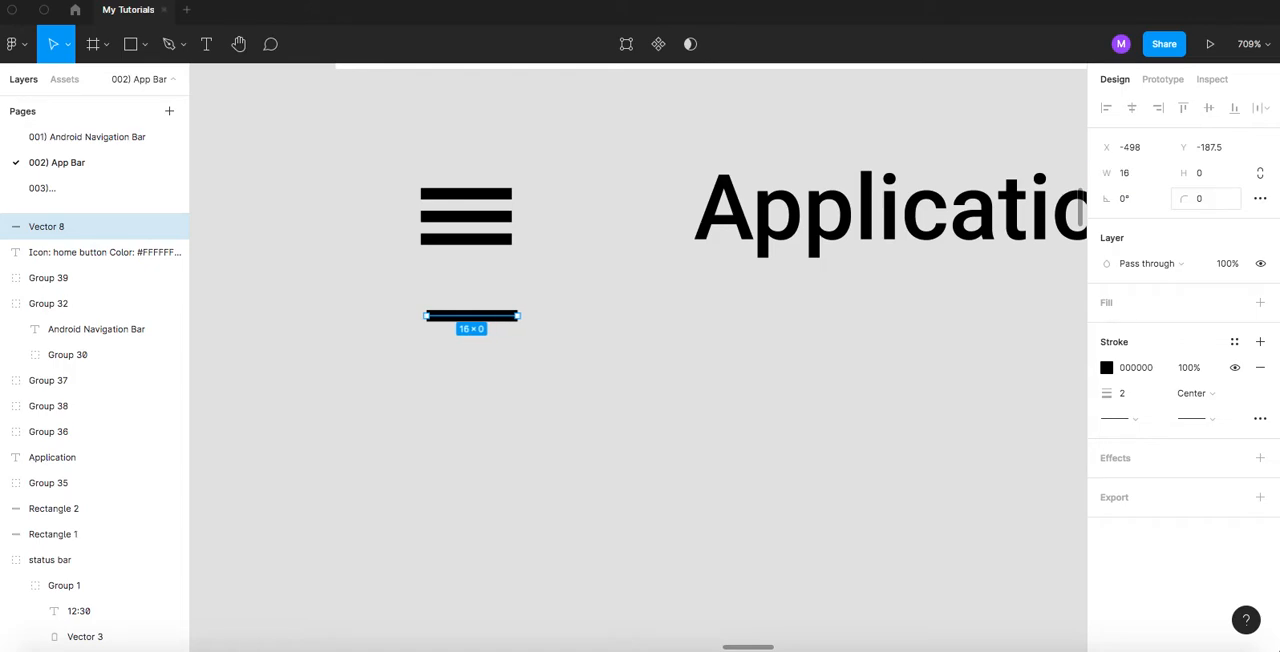
- Move the line to X -499, Y -189 so it lines up with the menu icon's bars
scroll(489, 283, "up", 5)
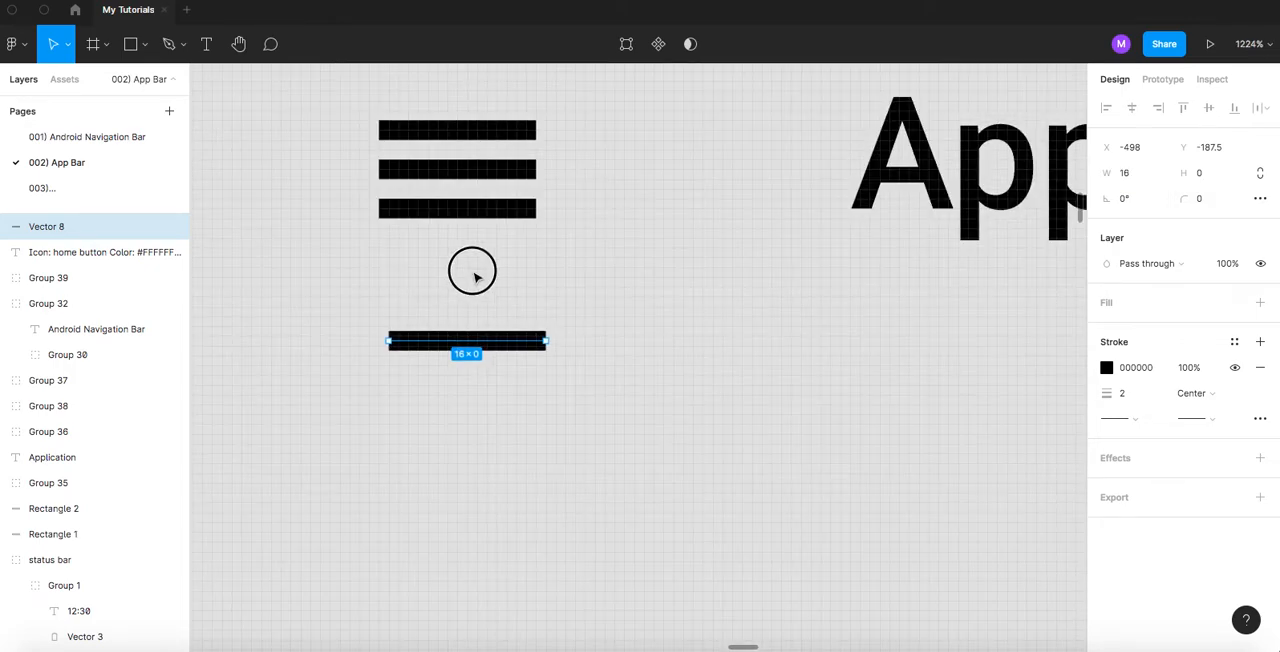
left_click_drag(460, 266, 532, 251)
scroll(500, 266, "up", 3)
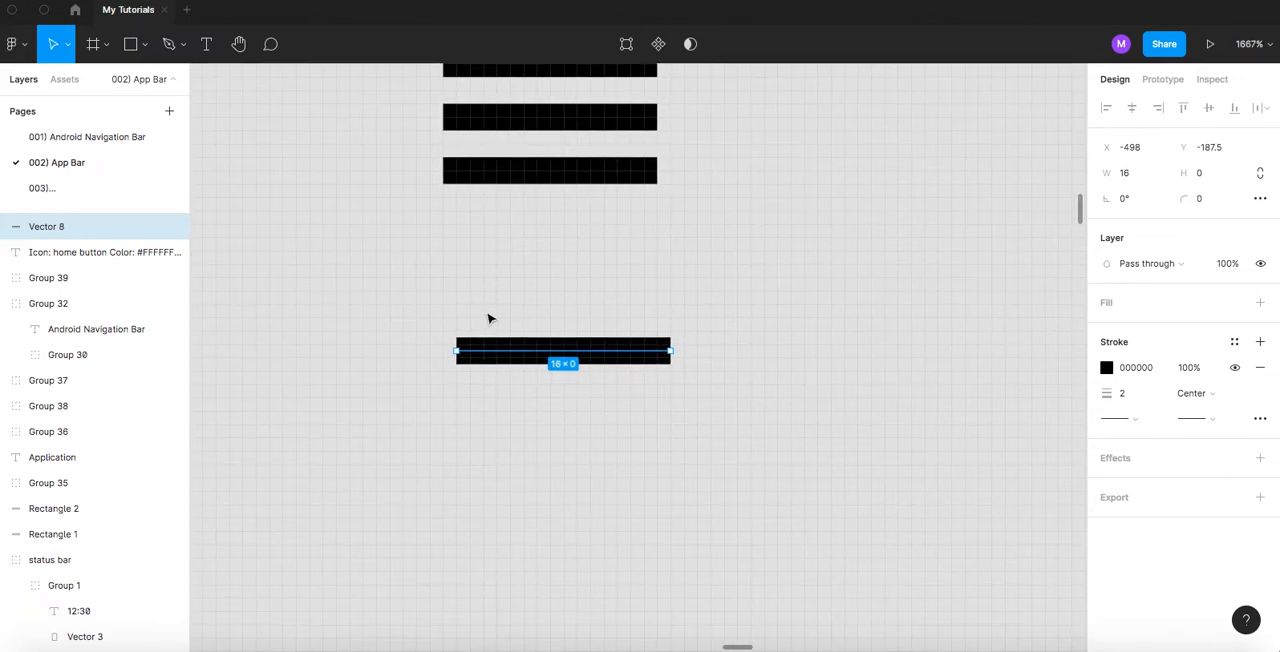
left_click_drag(504, 349, 490, 325)
scroll(493, 325, "up", 2)
scroll(493, 325, "up", 1)
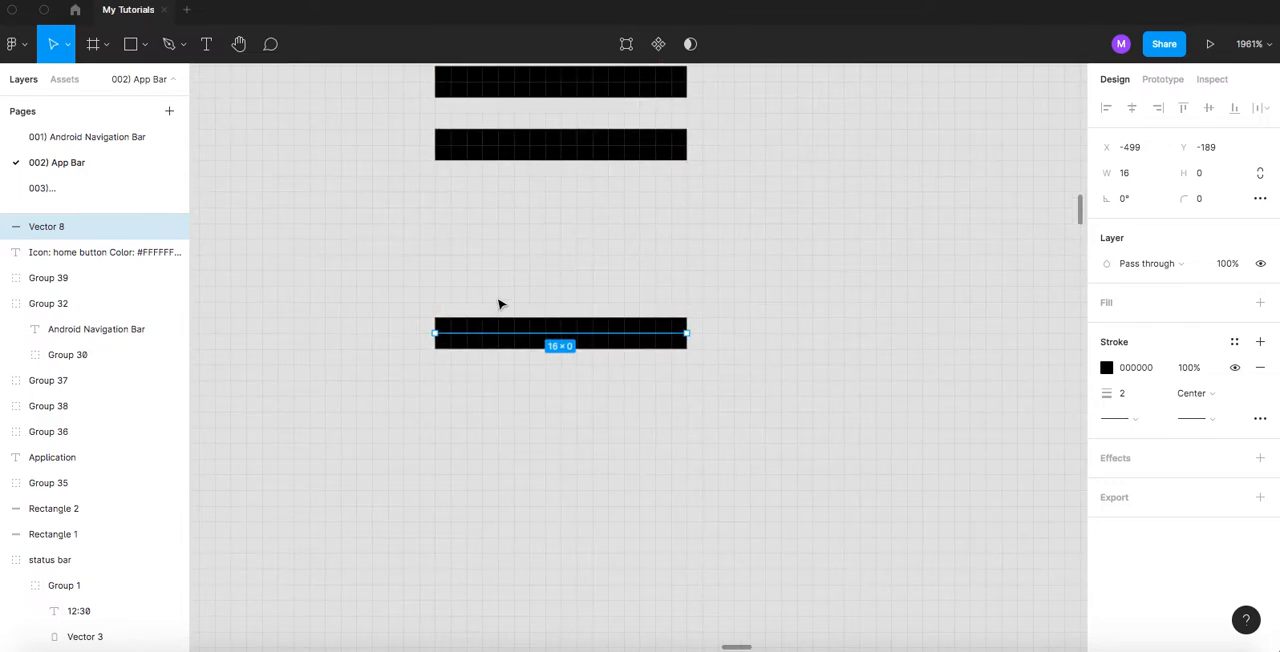
- Duplicate the line twice downward at 4 px intervals to form a three-bar menu icon
left_click(487, 306)
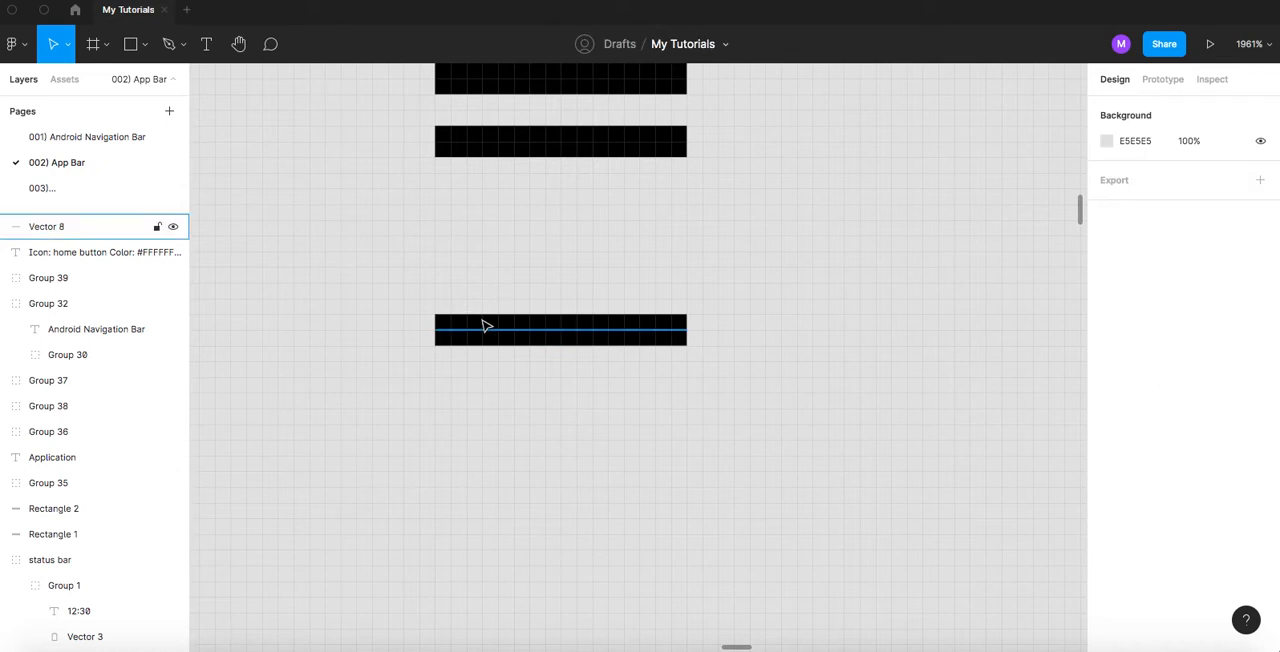
left_click(487, 328)
left_click(487, 325)
left_click_drag(487, 325, 490, 441)
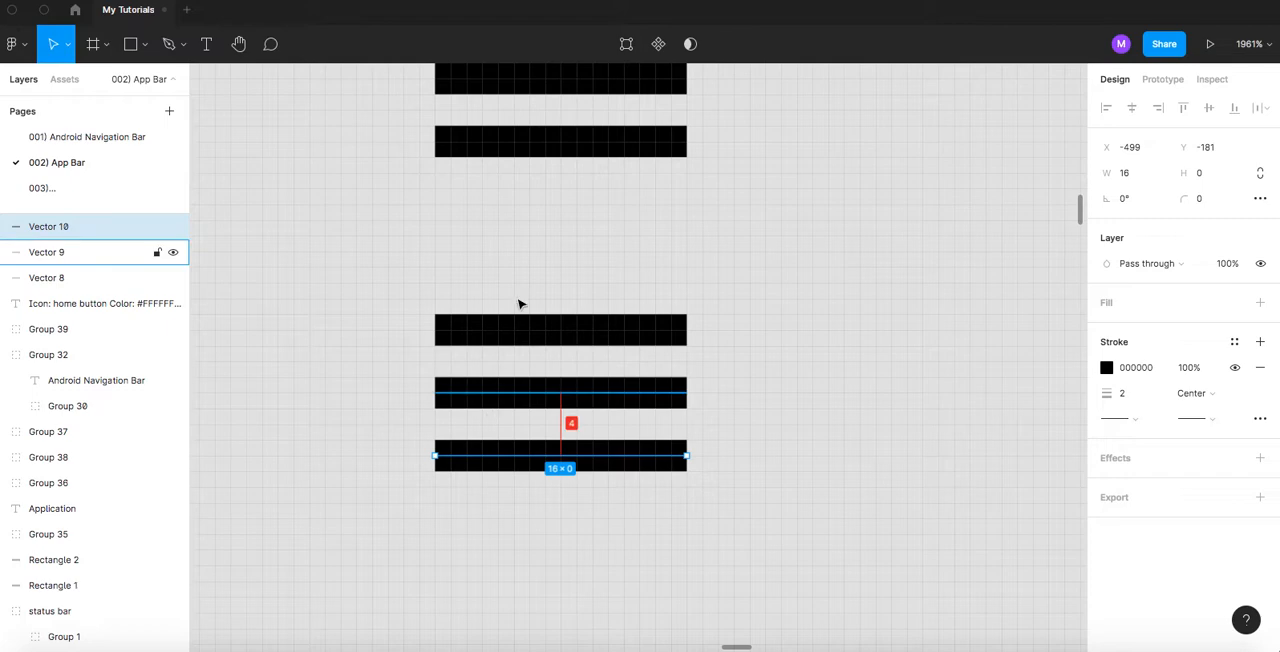
scroll(535, 267, "down", 5)
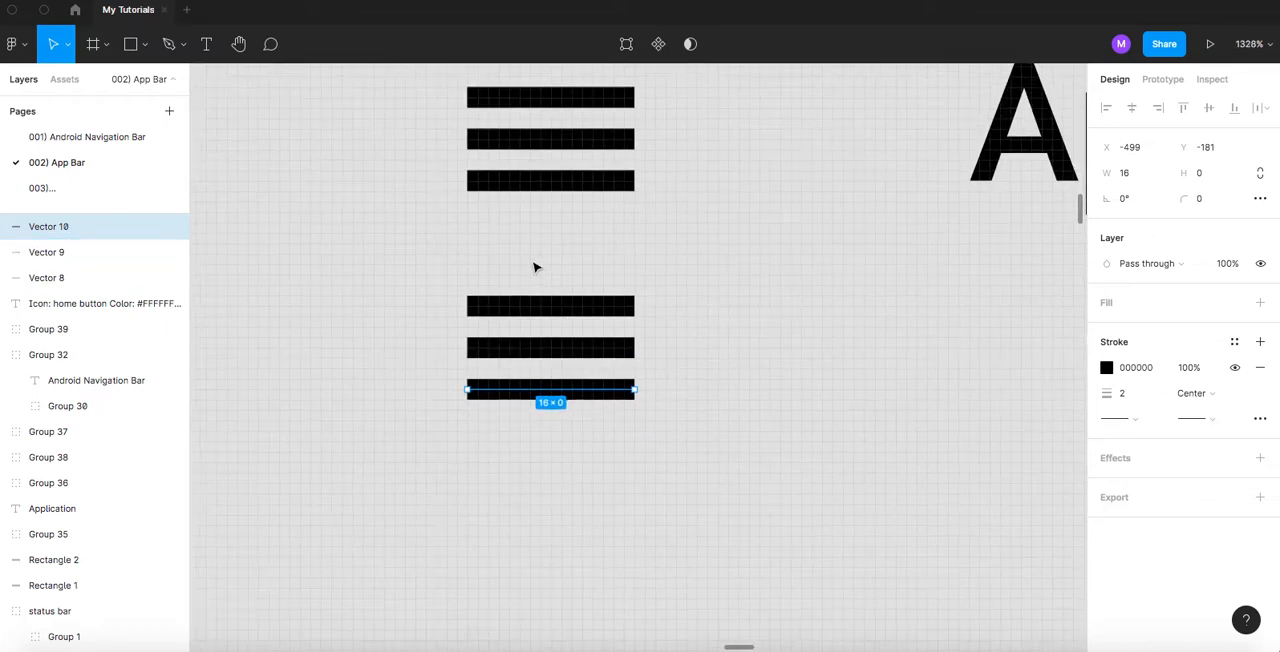
scroll(533, 267, "down", 1)
- Rename the layer of the new icon's top bar as line
left_click(462, 252)
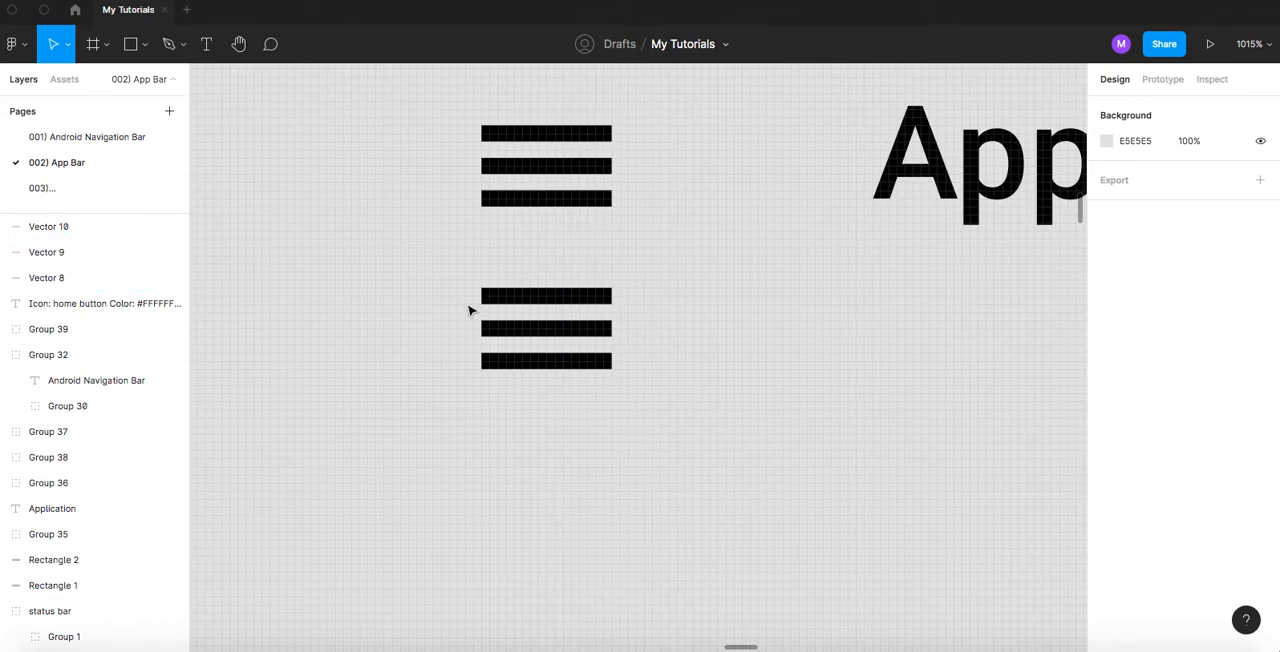
left_click(523, 297)
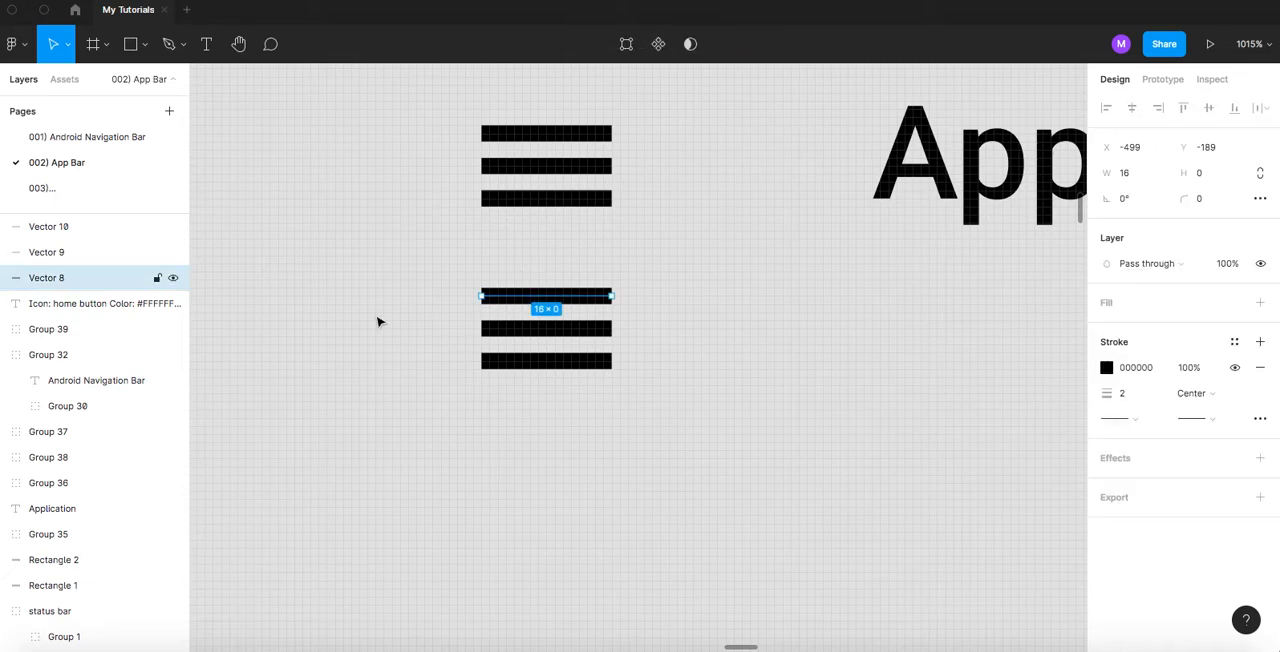
left_click(67, 282)
double_click(67, 280)
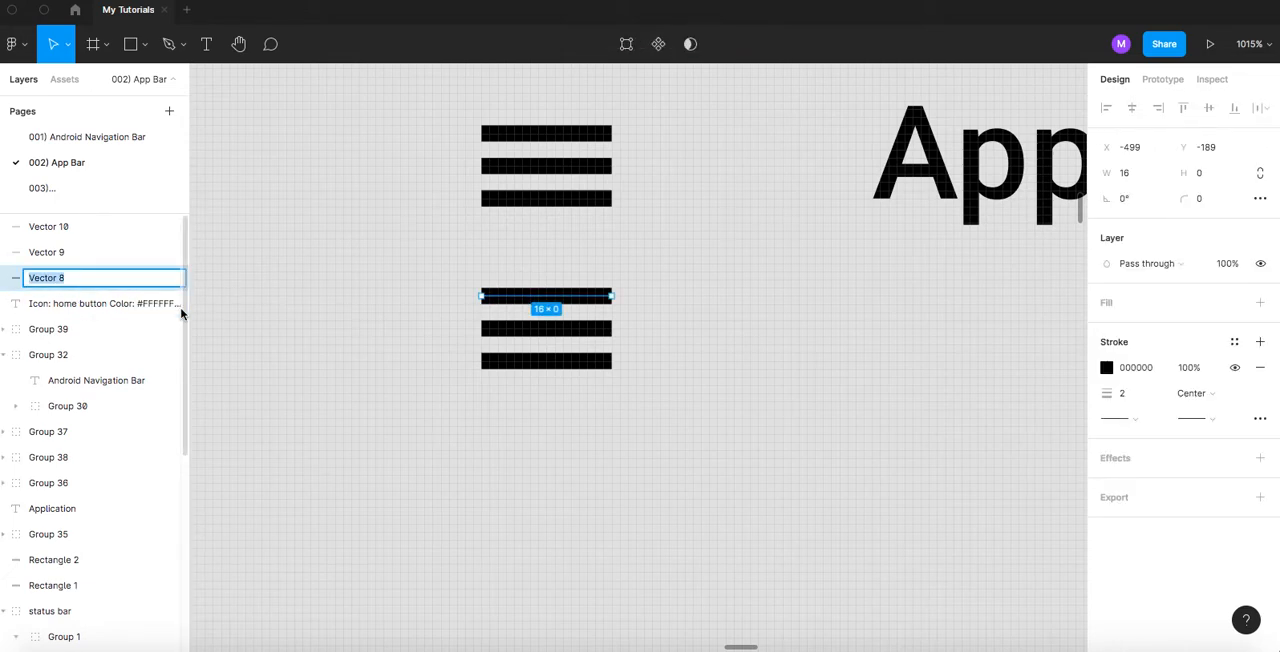
left_click(288, 374)
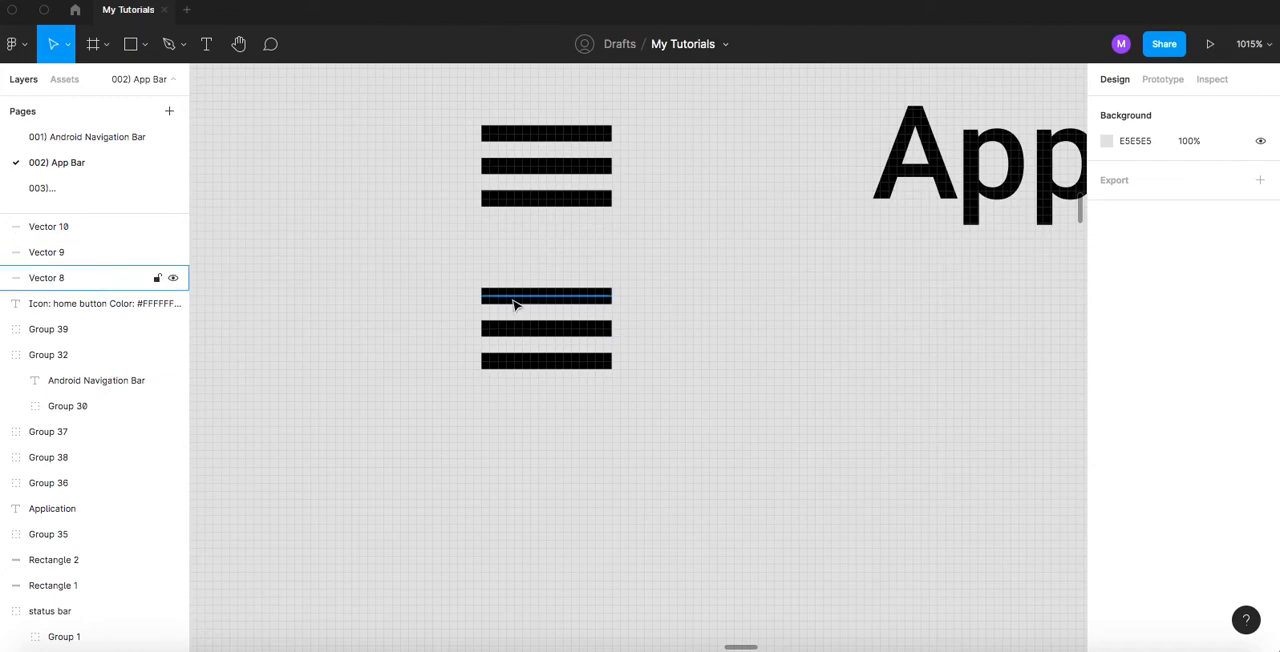
left_click(514, 303)
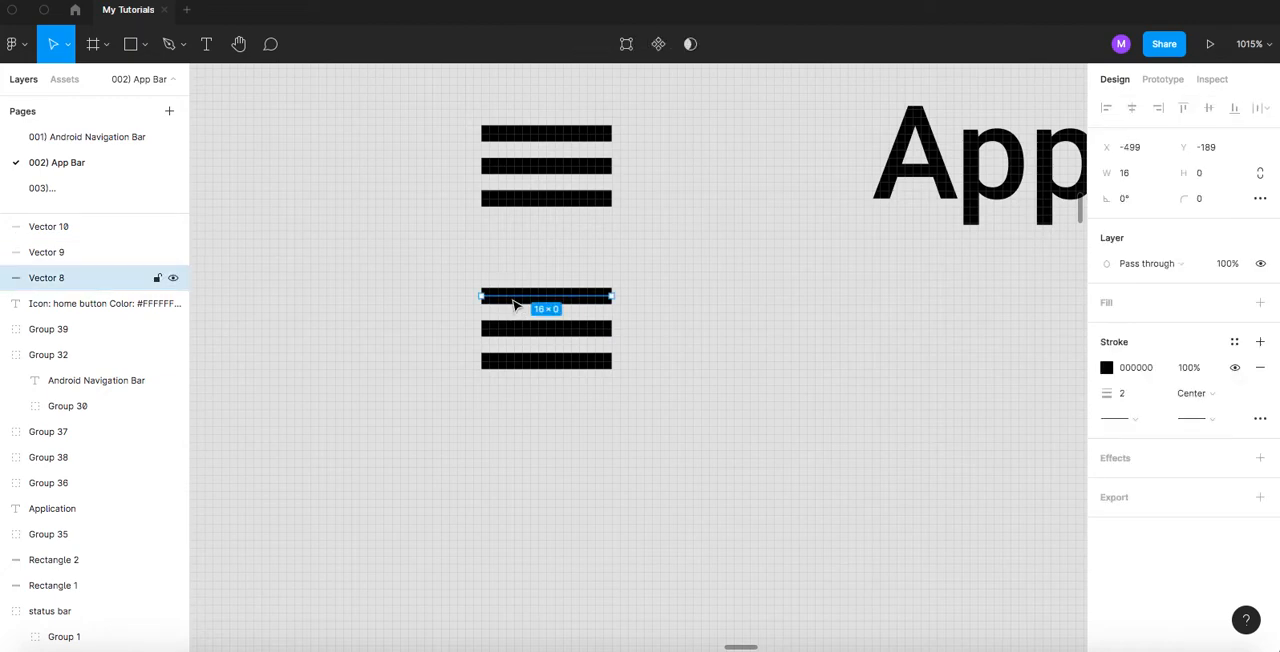
double_click(45, 280)
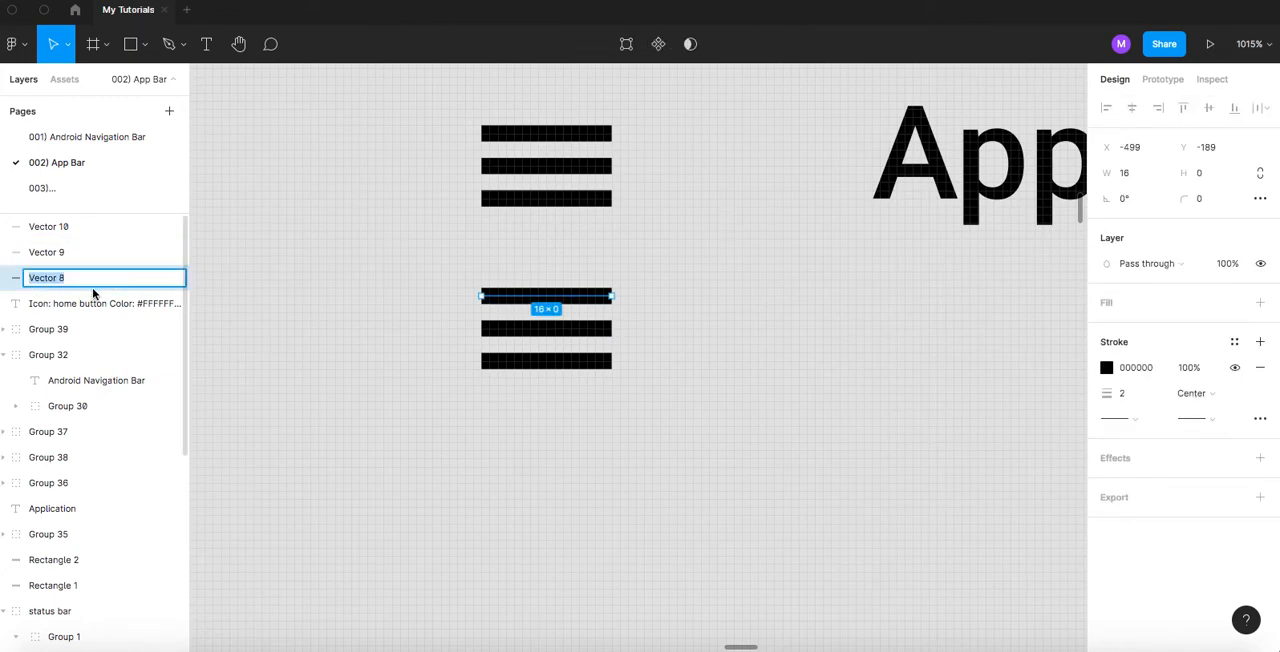
type("line")
key("Return")
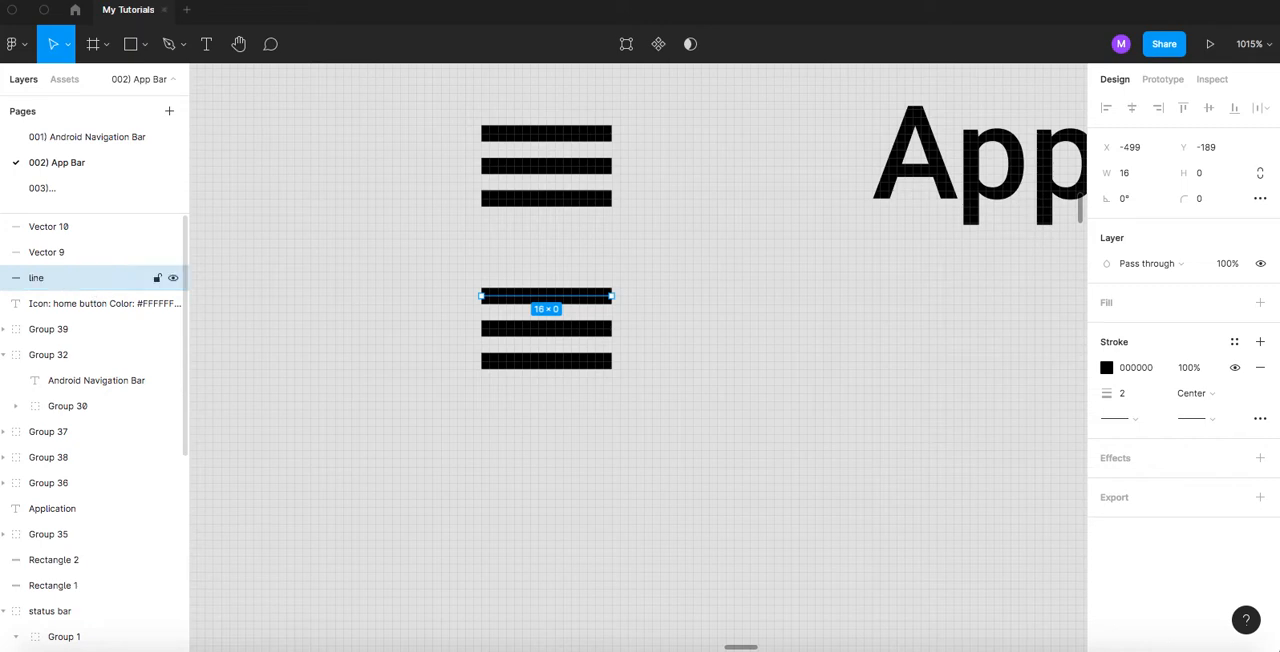
- Rename the layers of the new icon's middle and bottom bars as line
double_click(50, 252)
type("line")
key("Return")
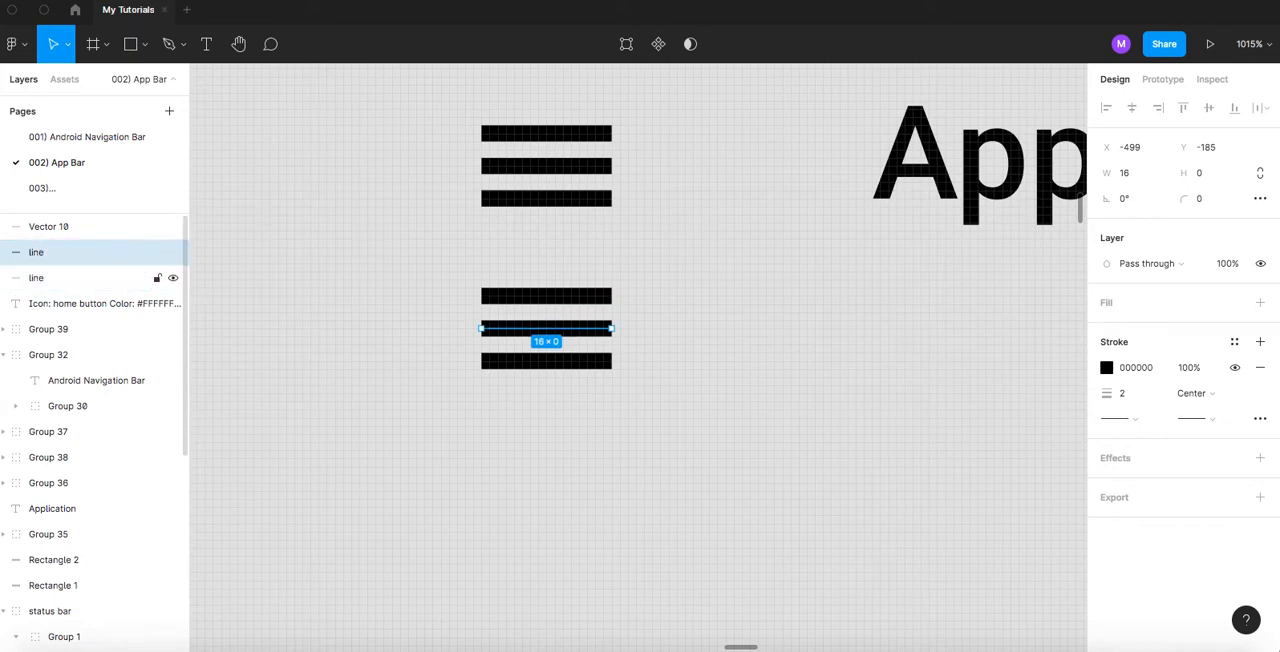
double_click(50, 229)
type("line")
key("Return")
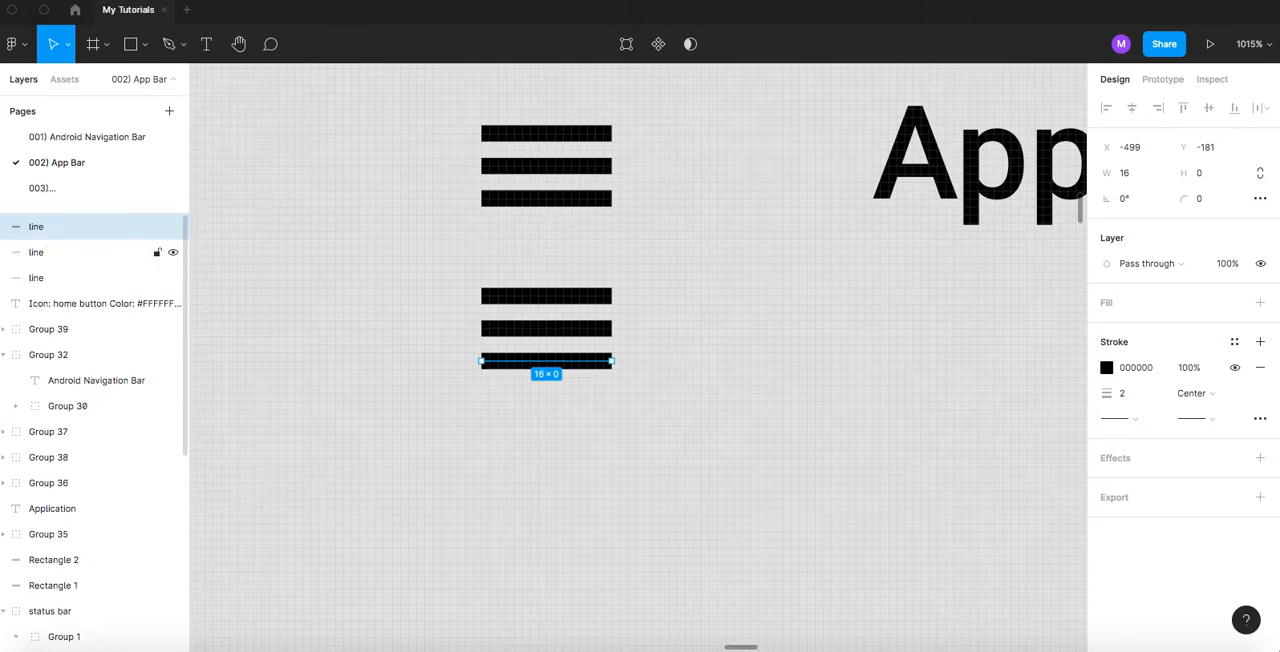
- Group the three line layers of the new menu icon and name the group hamburger
left_click(438, 278)
left_click_drag(403, 254, 658, 405)
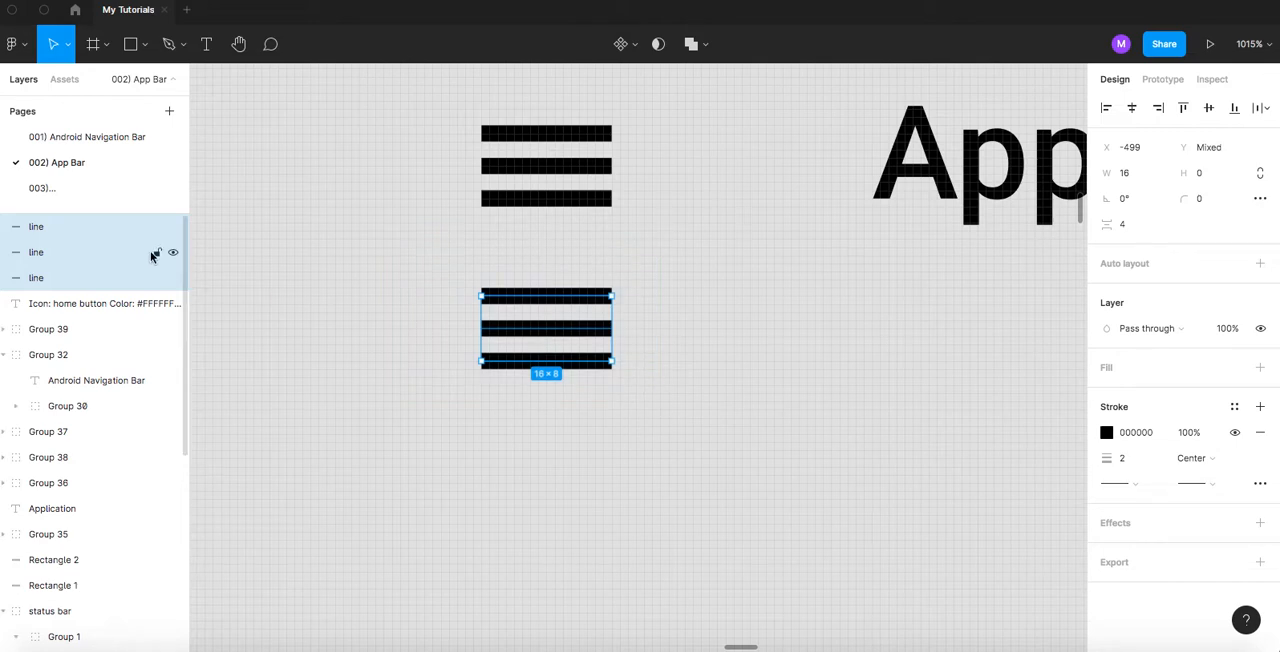
key("ctrl+g")
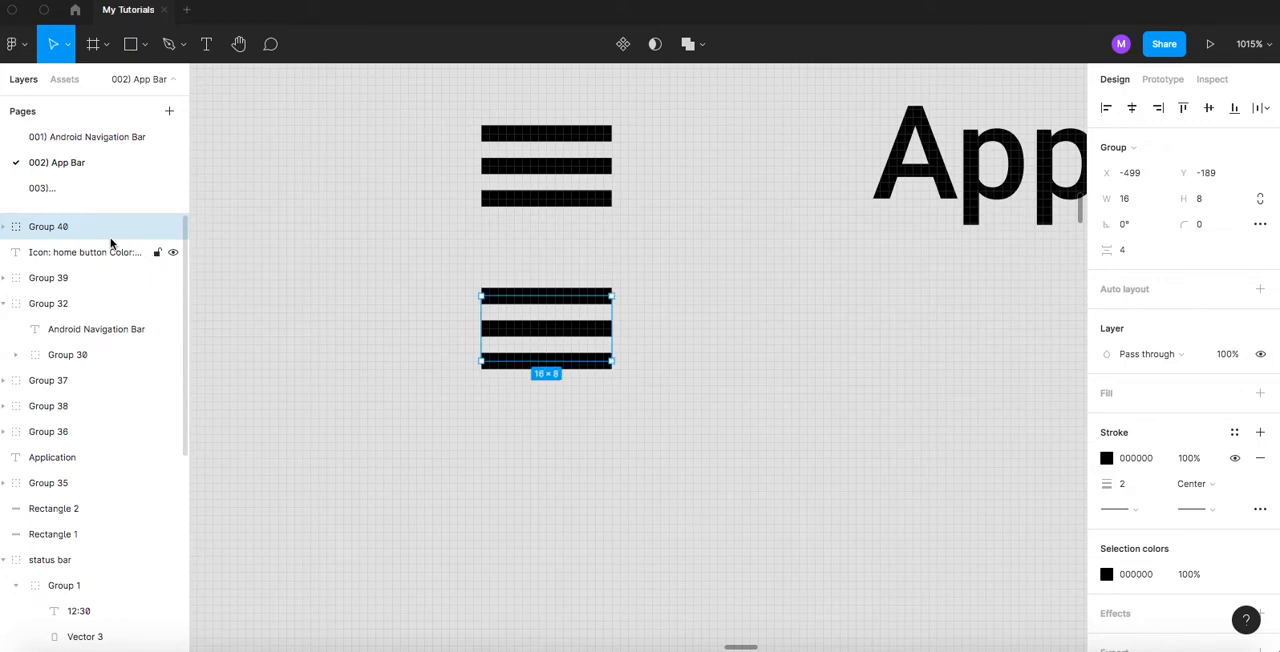
left_click(4, 227)
double_click(57, 226)
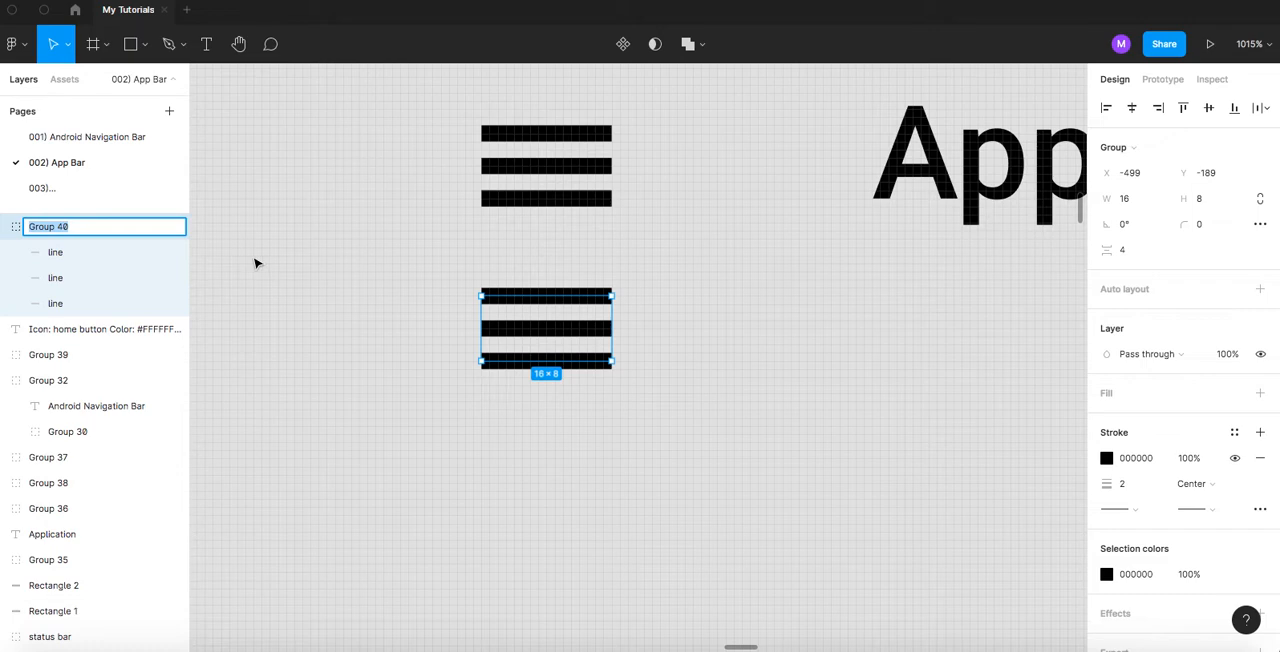
type("hamburger")
key("Return")
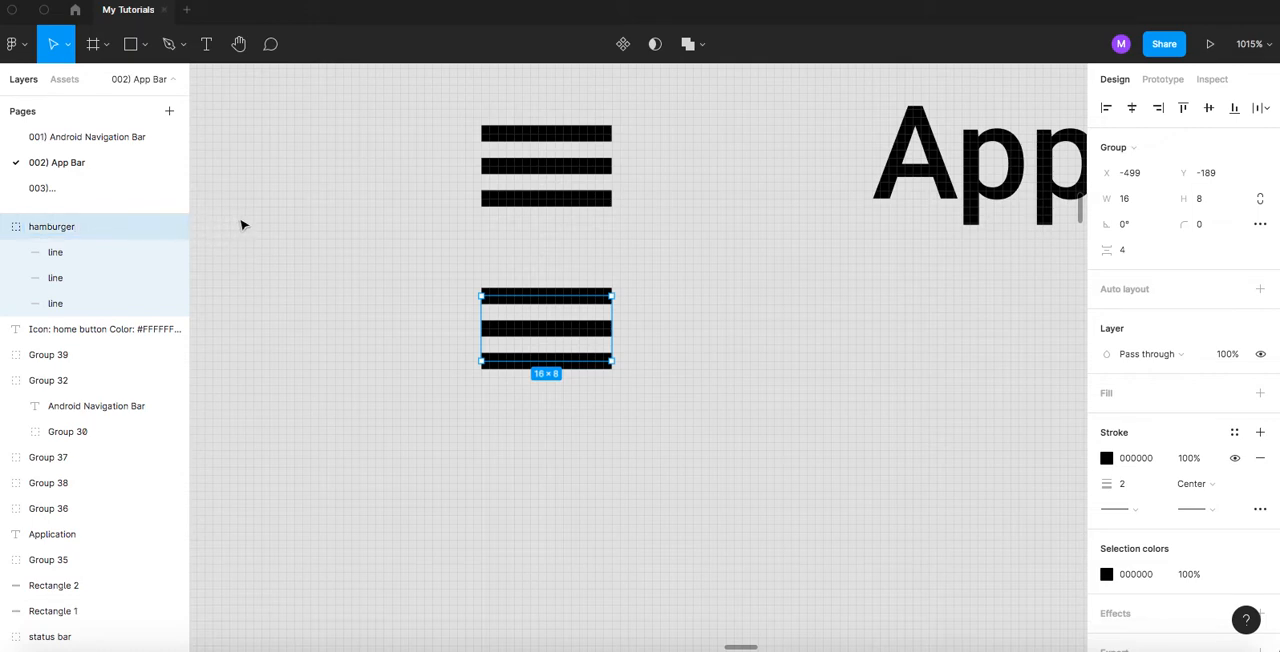
left_click(4, 230)
left_click(303, 266)
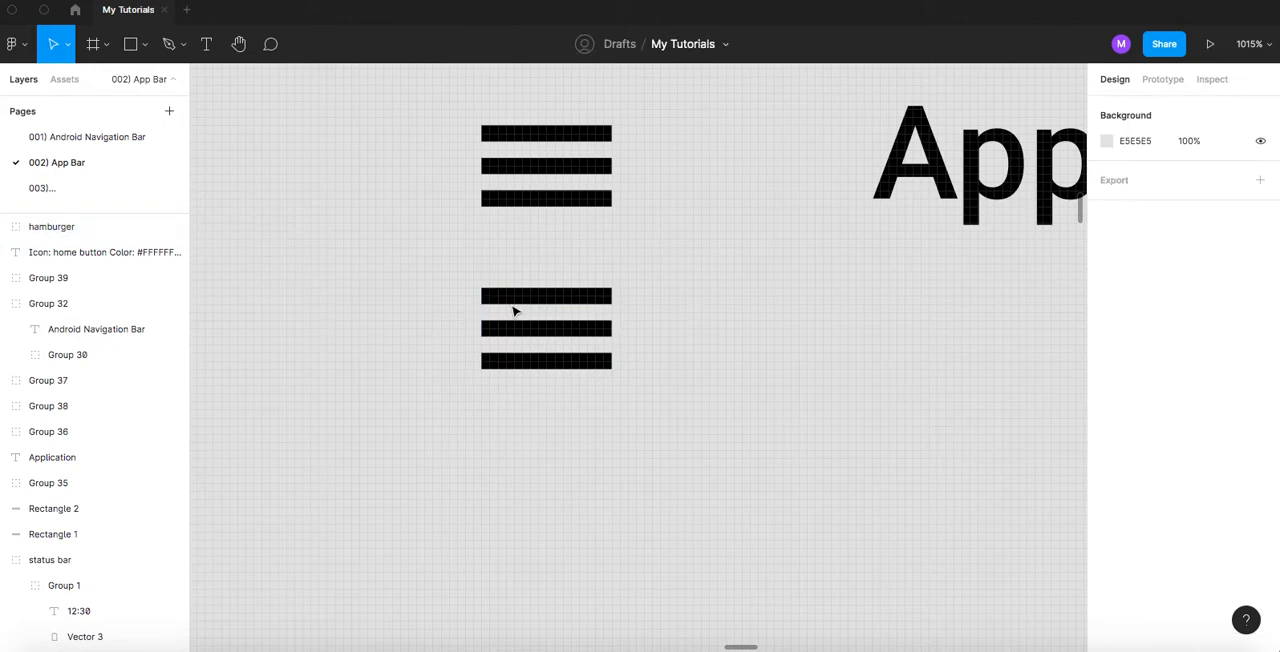
- Add a text object reading Text below the Application title, at about X -449, Y -185
scroll(511, 269, "down", 5)
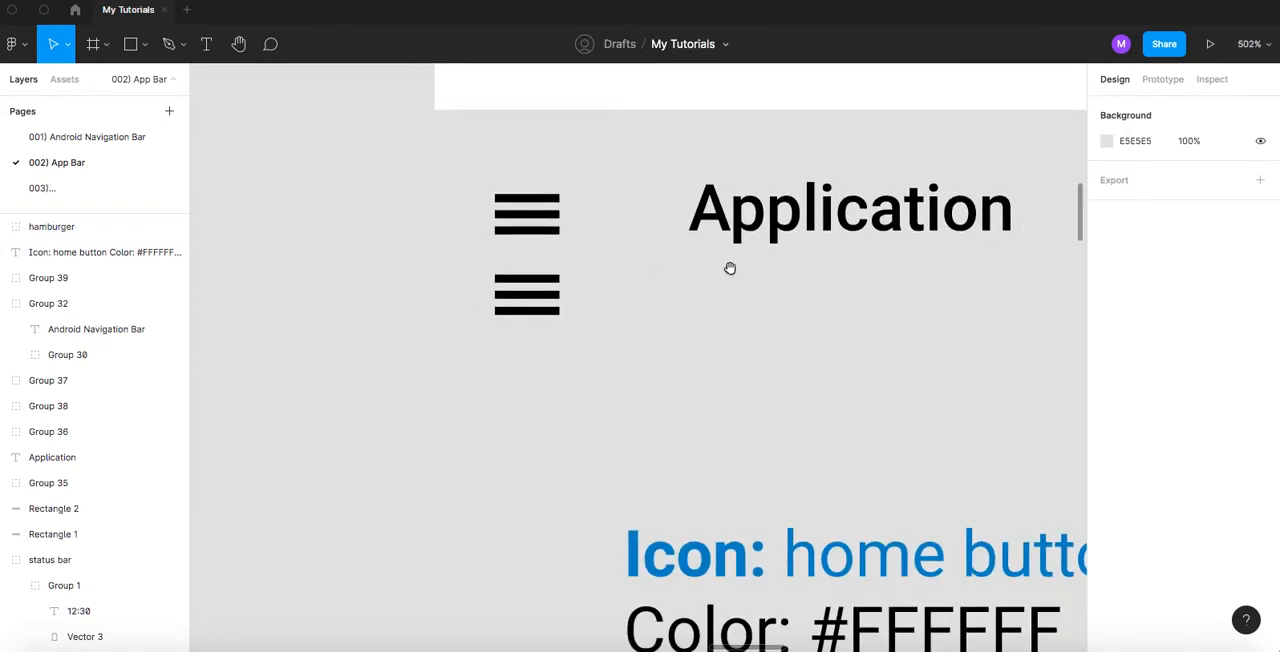
left_click_drag(731, 266, 523, 297)
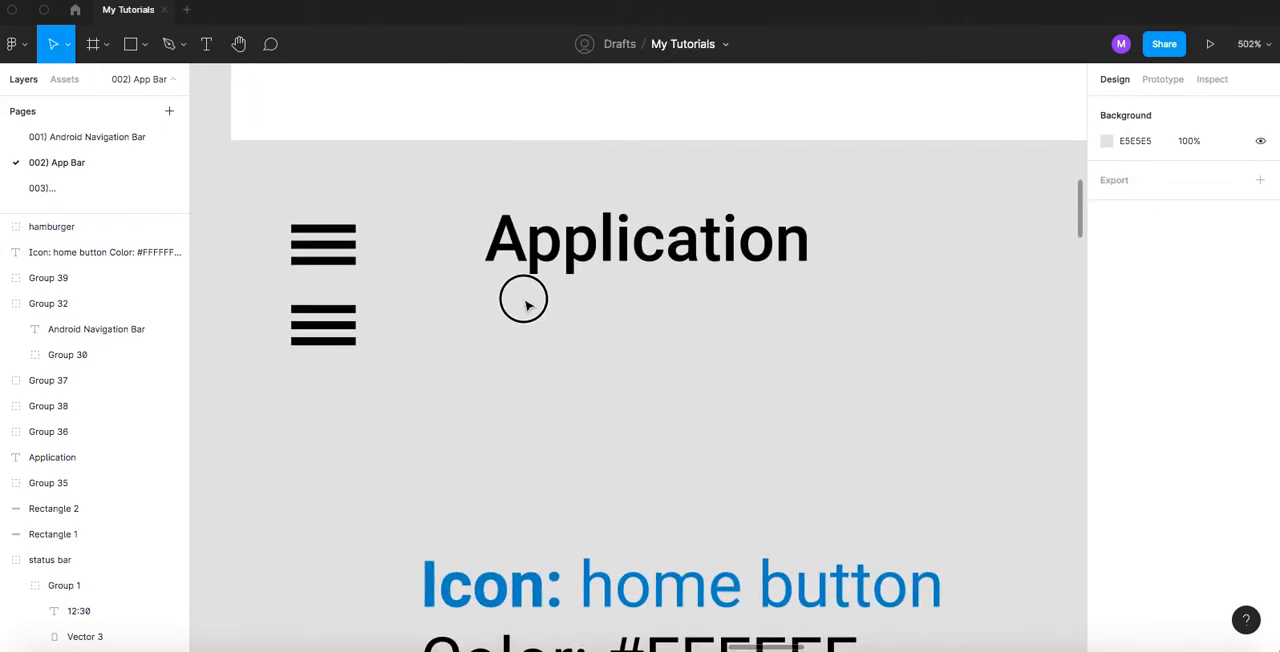
left_click(549, 245)
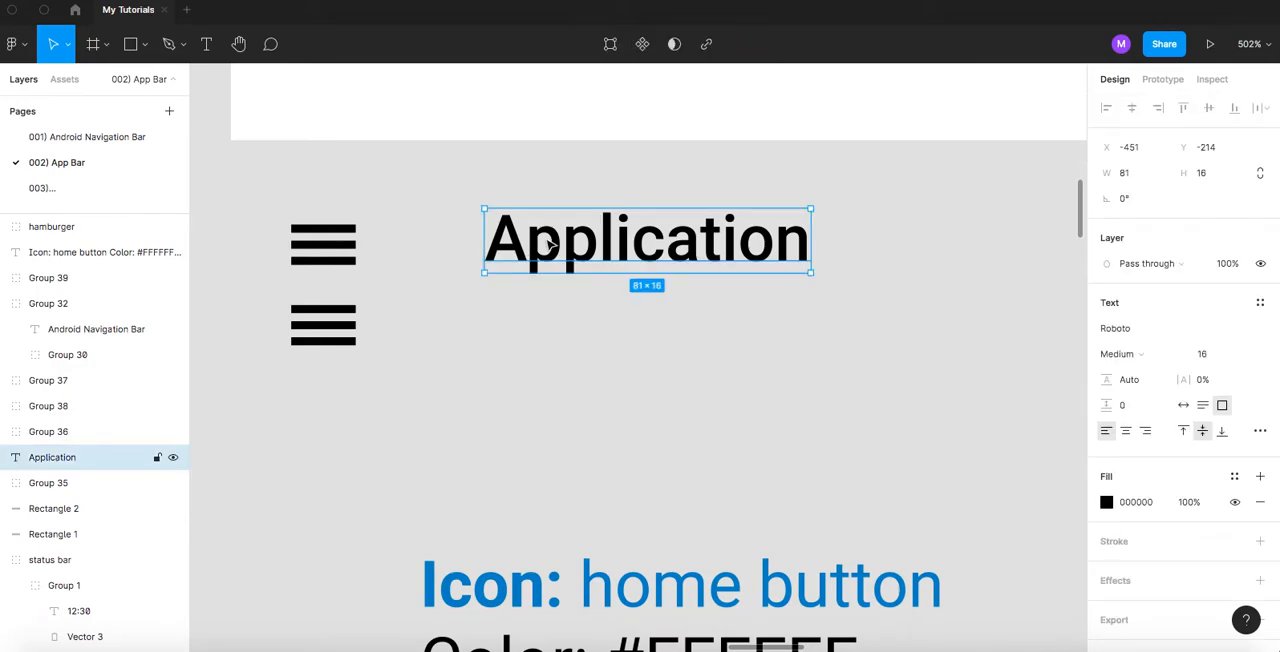
left_click(545, 333)
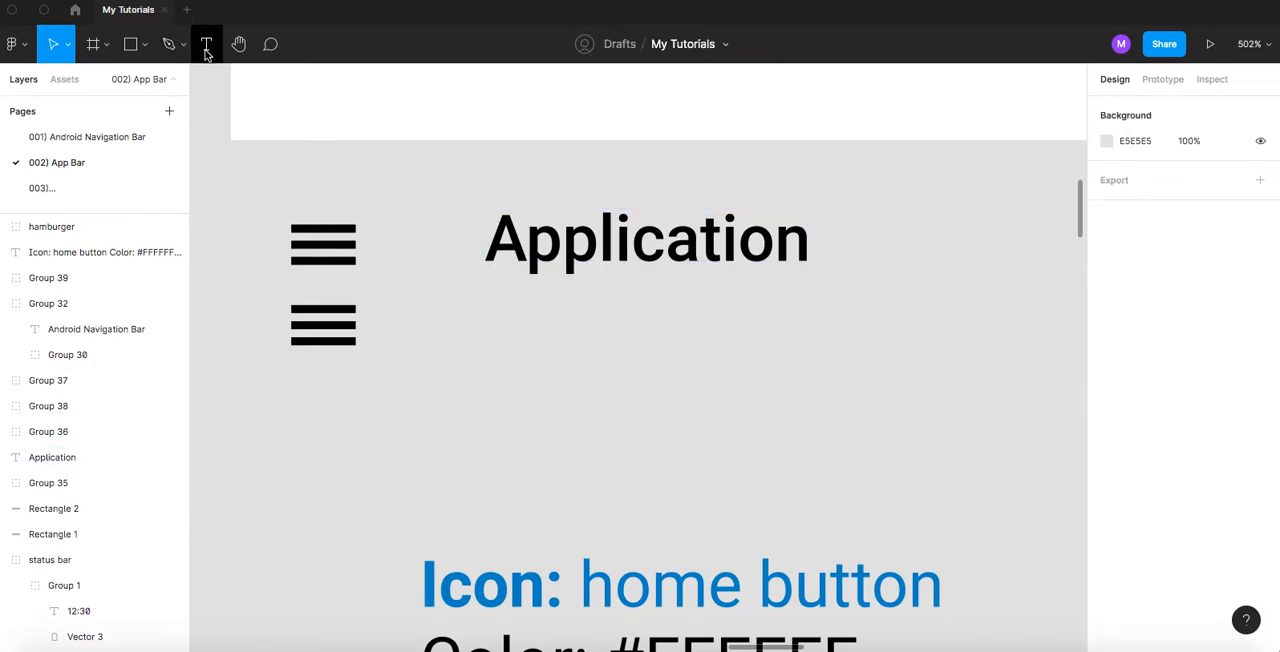
left_click(206, 50)
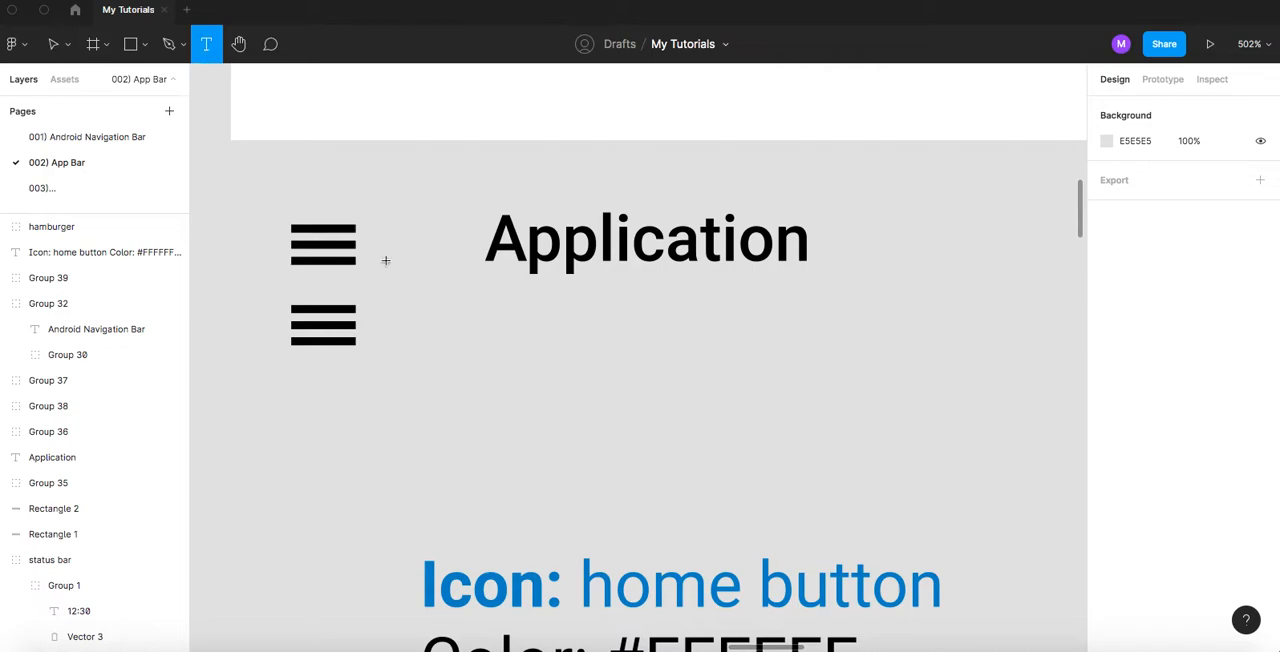
left_click(496, 357)
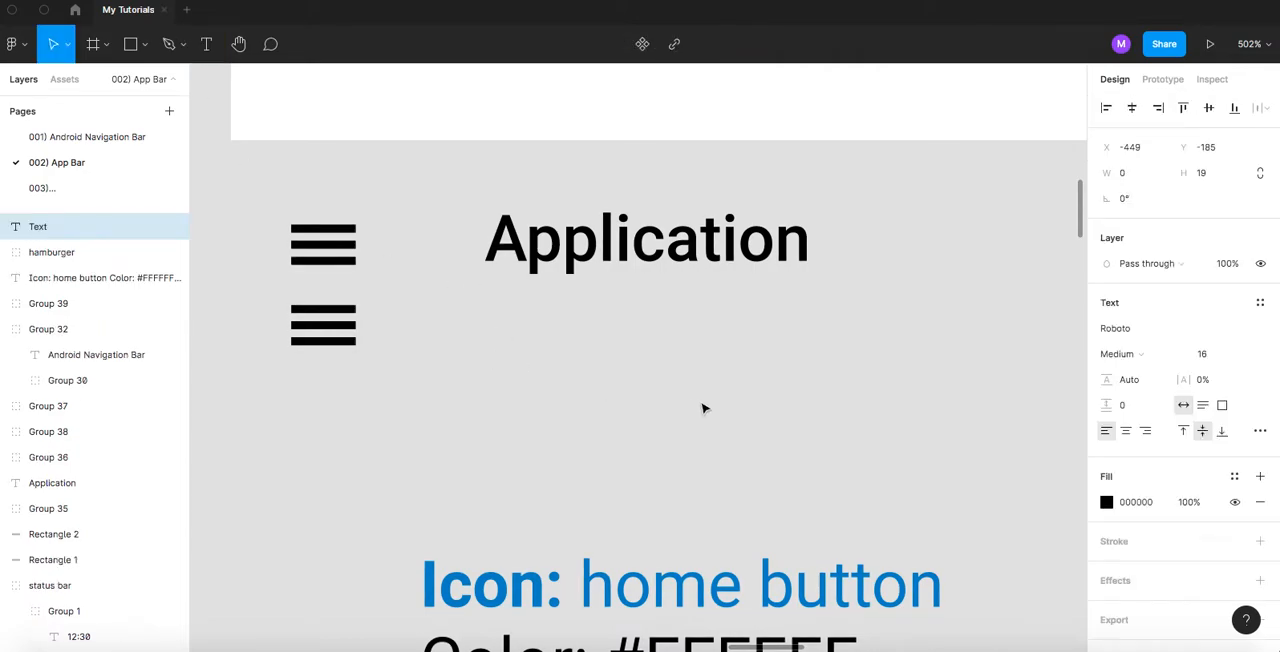
type("Text")
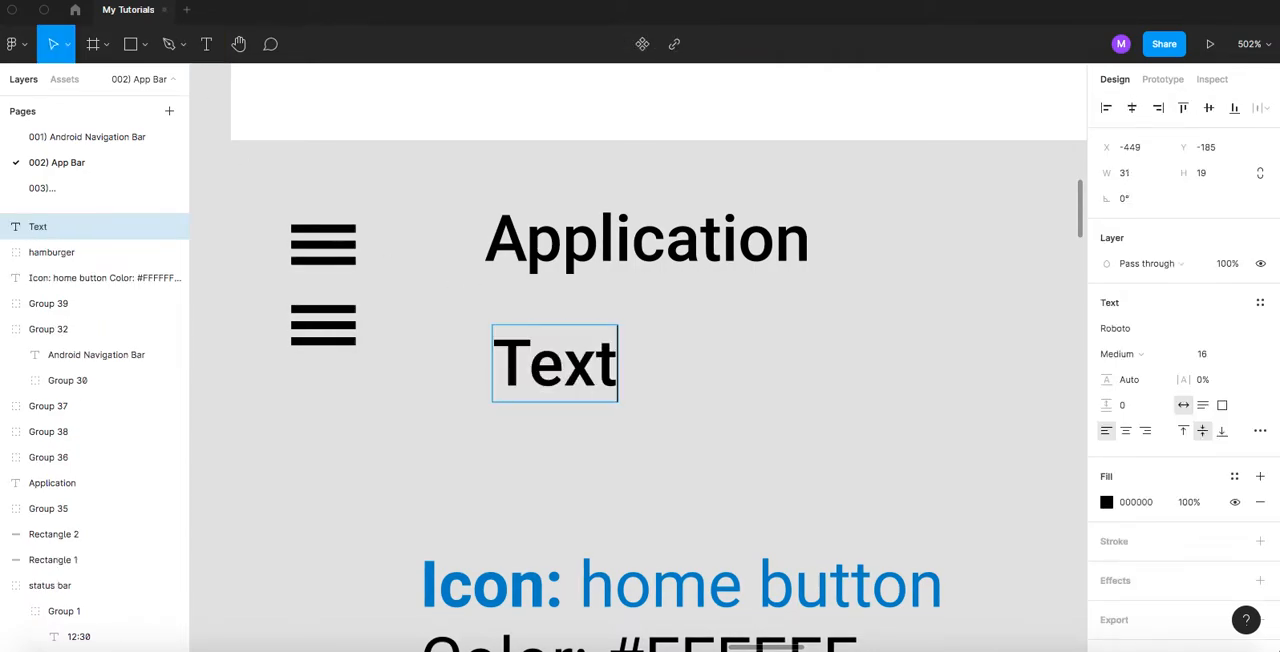
- Replace the new text object's wording with App Title
key("BackSpace")
key("BackSpace")
key("BackSpace")
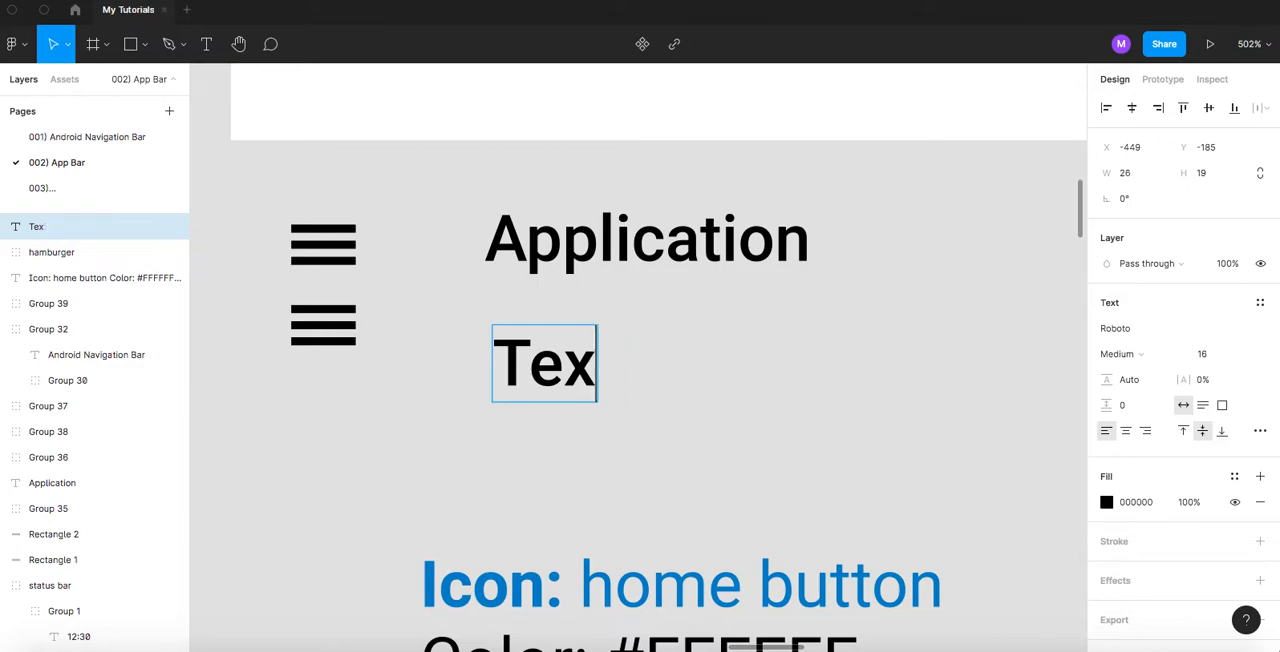
type("t")
key("BackSpace")
key("BackSpace")
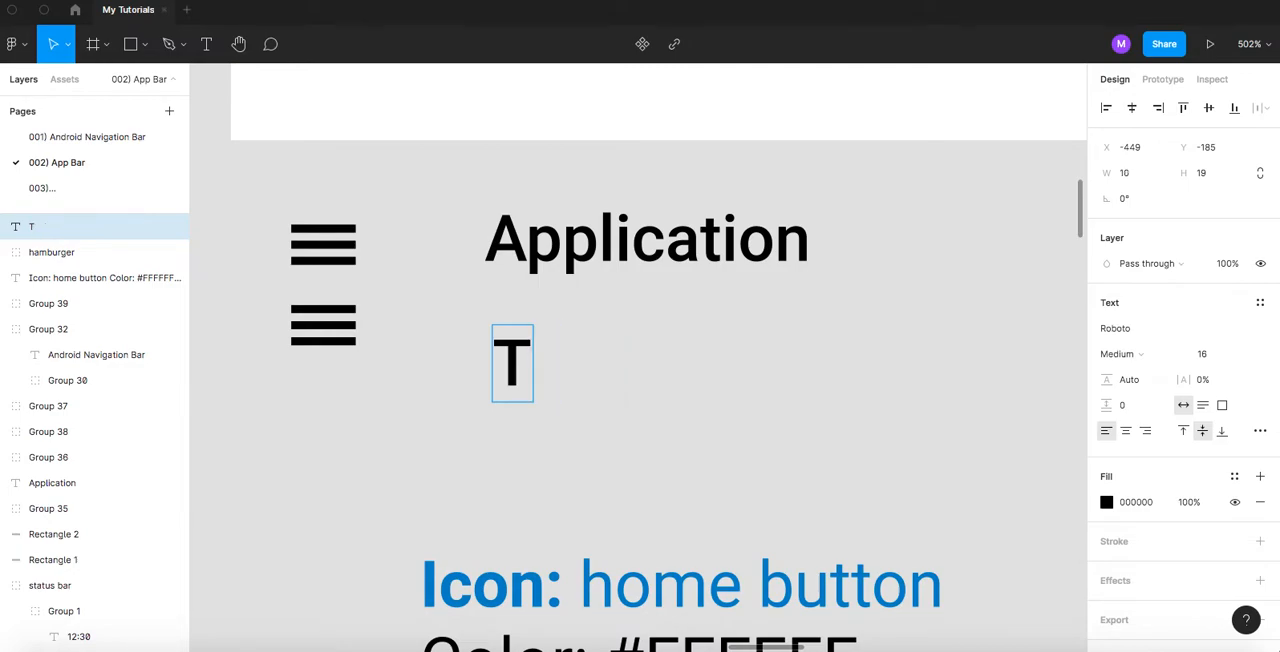
type("App Tit")
key("BackSpace")
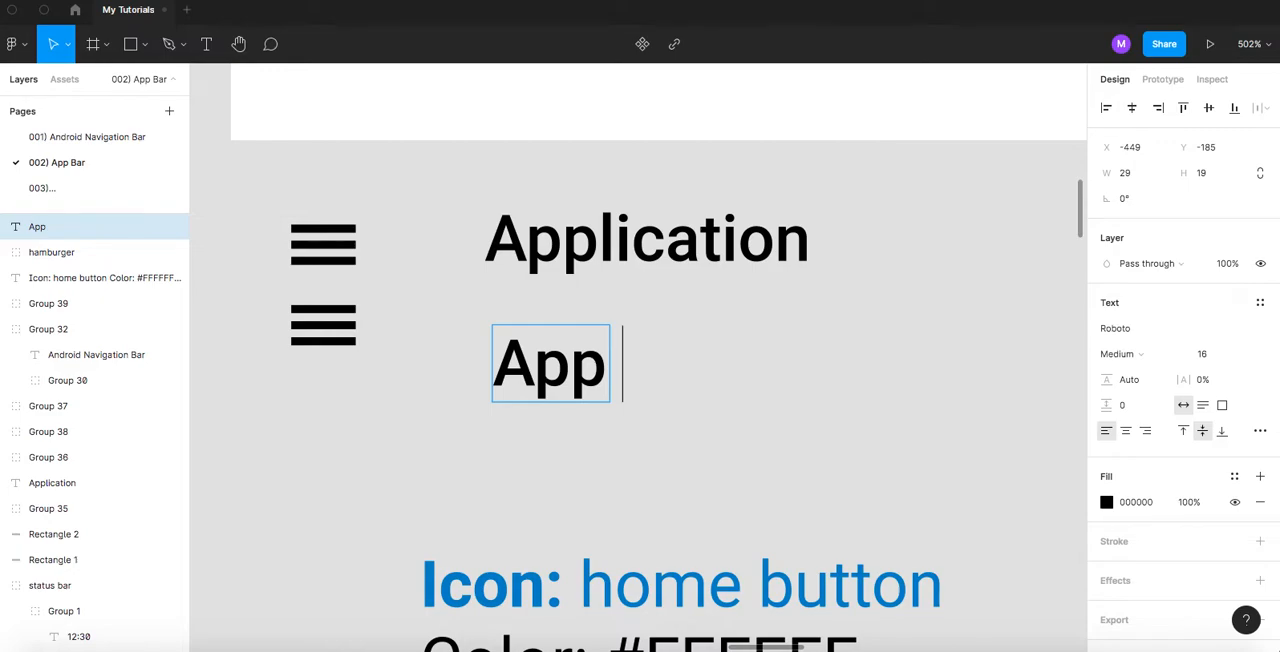
type("Title")
key("Escape")
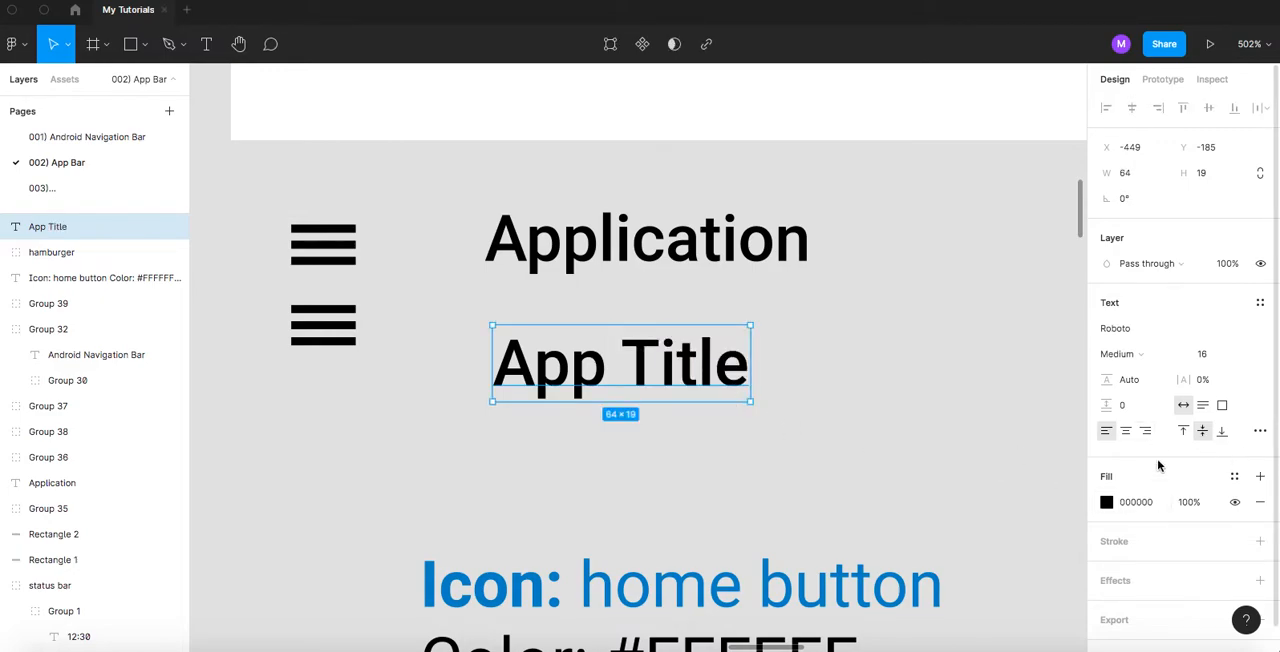
- Change the App Title text's fill colour to red, E41E1E
left_click(1106, 502)
left_click(1018, 353)
left_click_drag(1055, 289, 1061, 272)
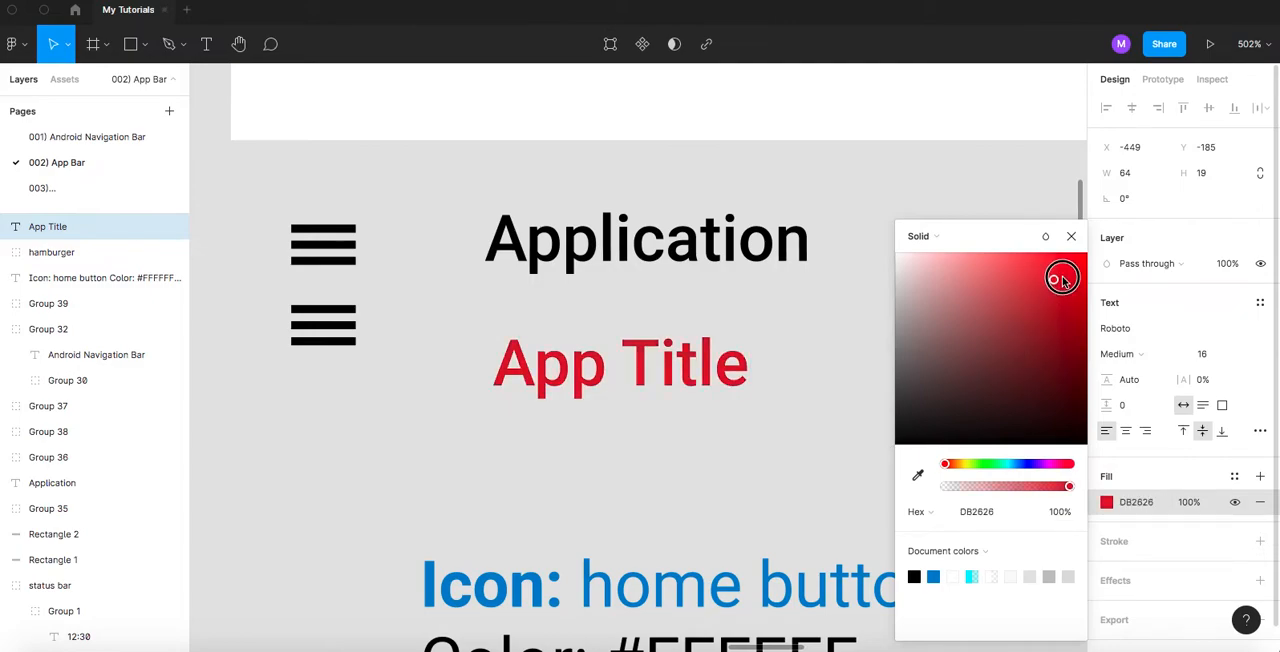
- Set the App Title text to Thin weight and font size 5
left_click(1133, 355)
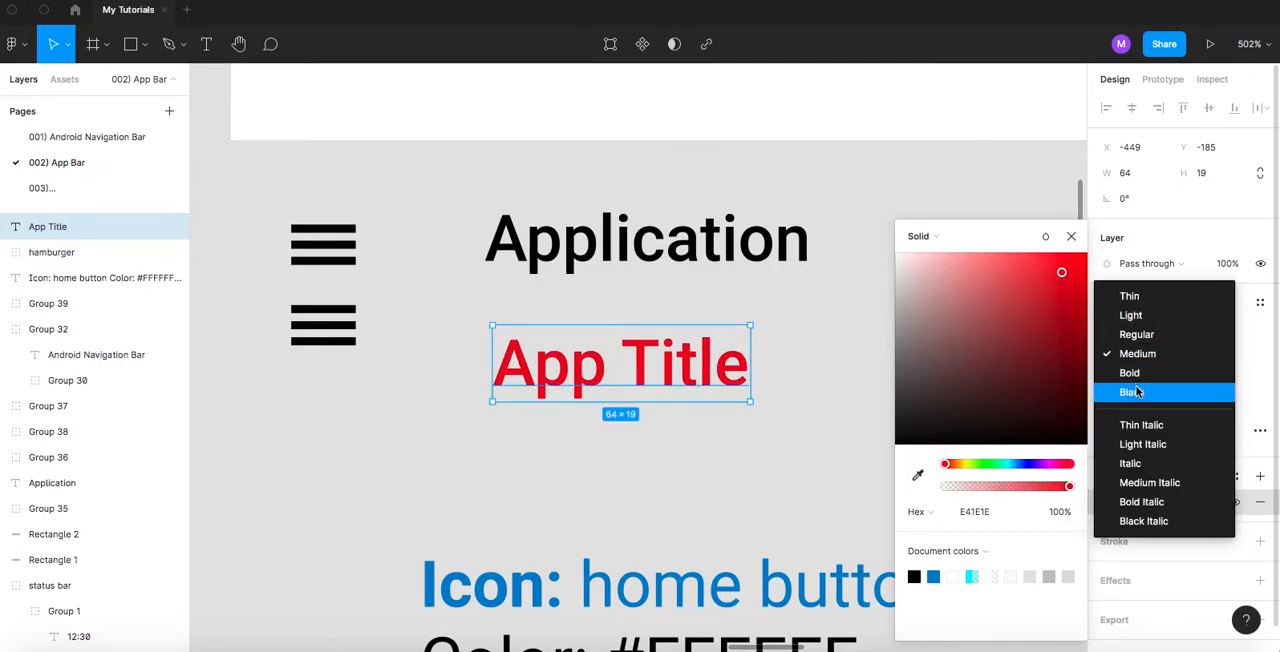
left_click(1129, 296)
left_click(1207, 355)
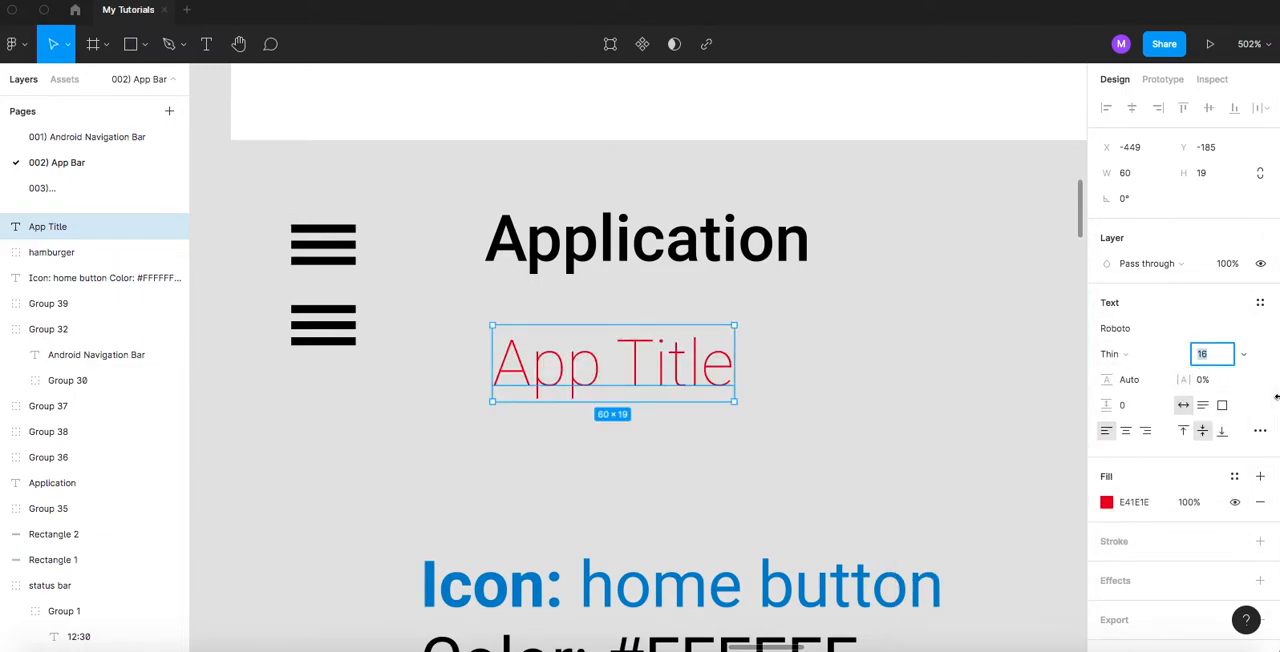
key("Return")
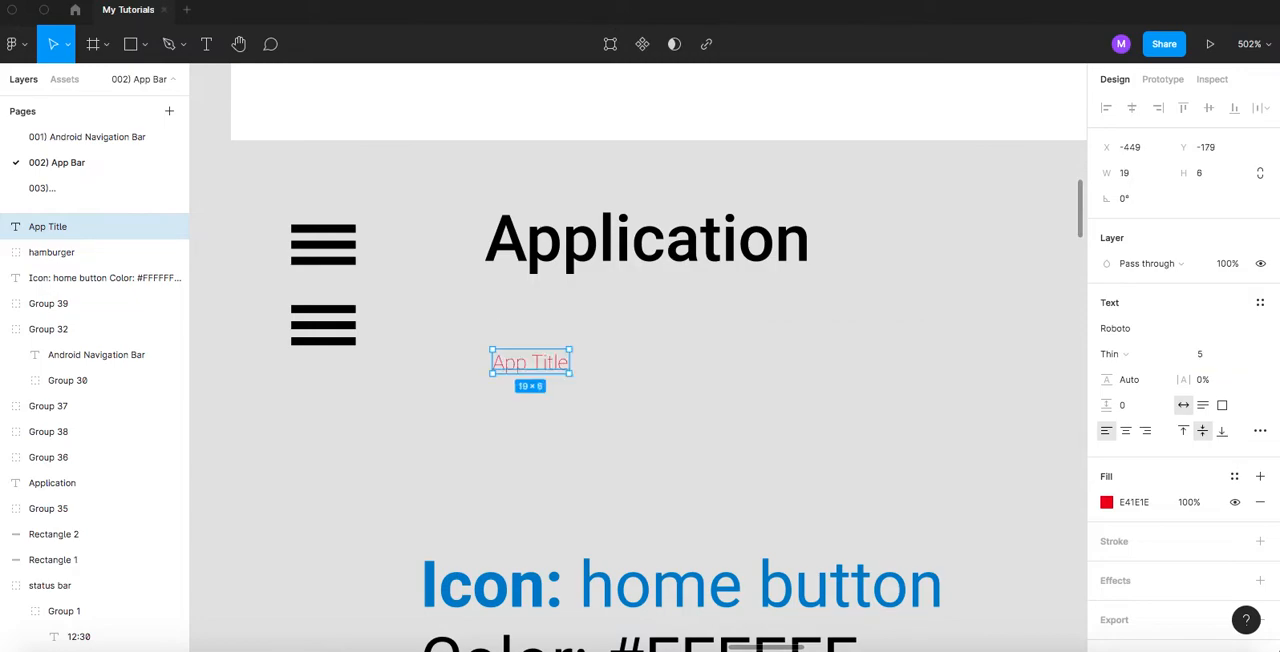
left_click(583, 440)
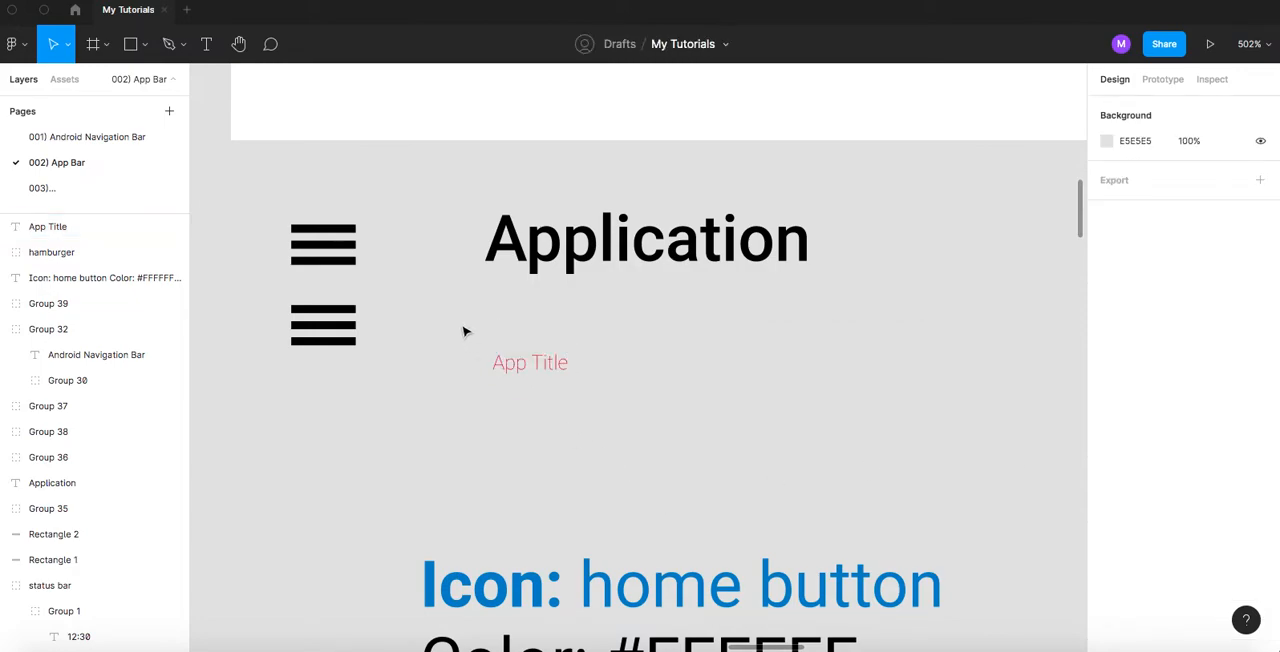
- Choose the Roboto font in Bold for the App Title text and set its size to 16
left_click(517, 369)
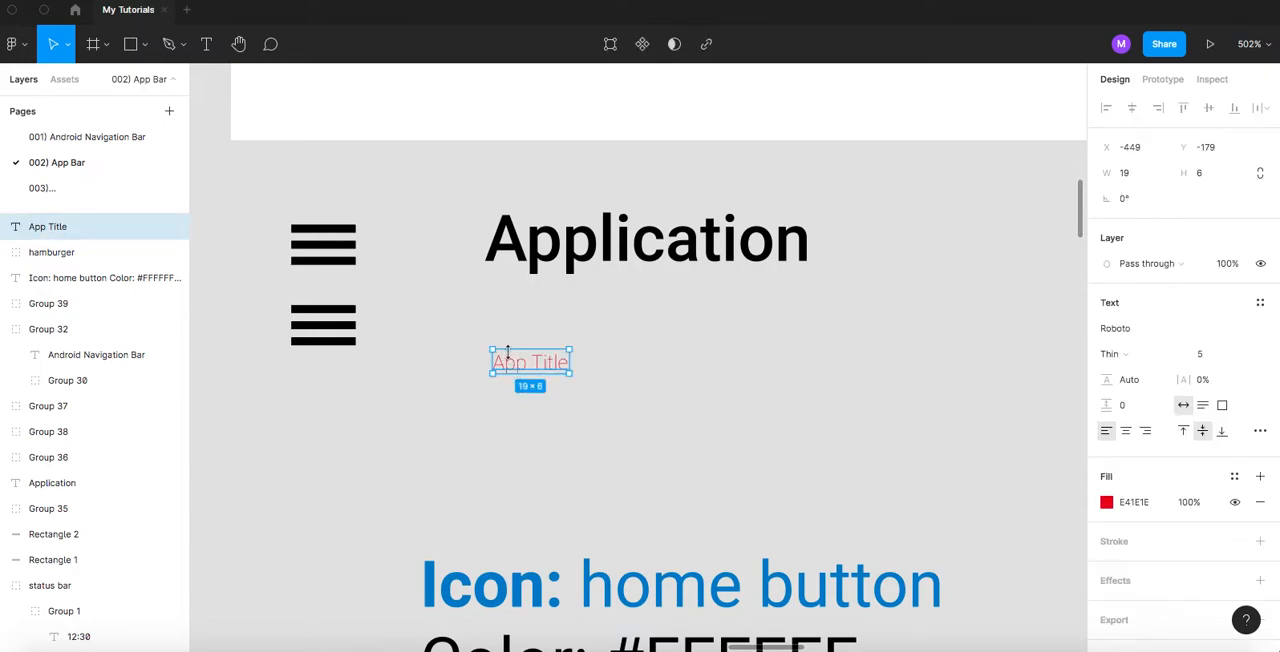
left_click(1122, 332)
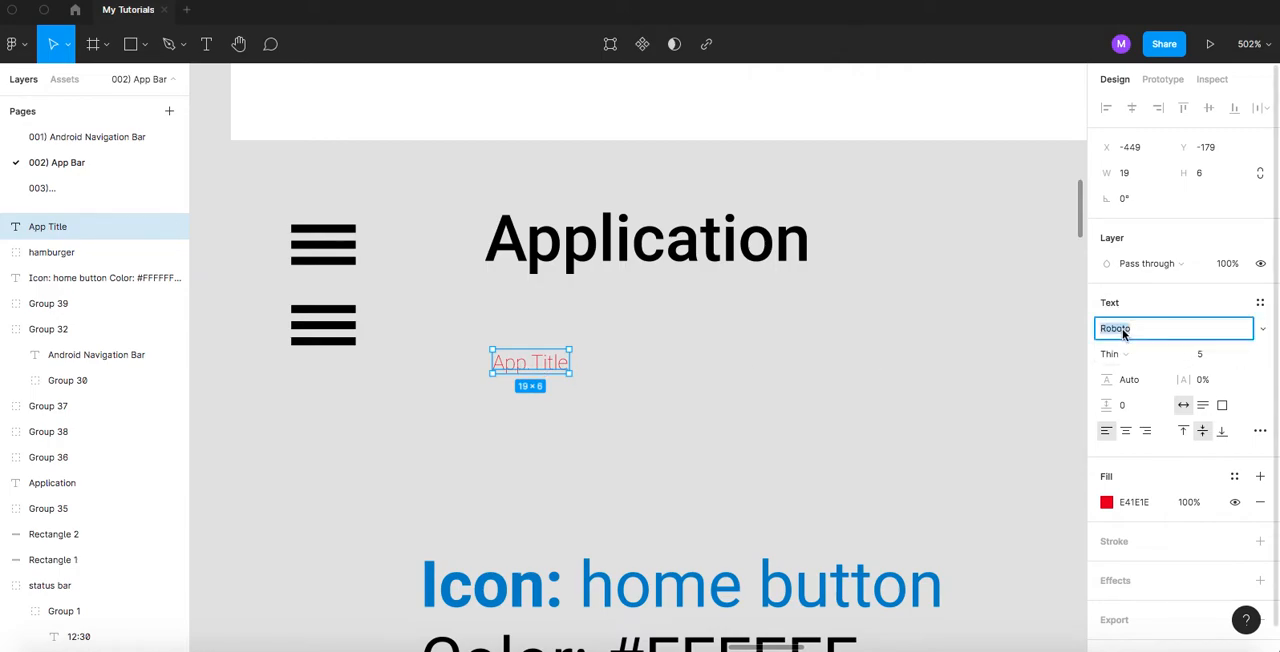
left_click(1263, 331)
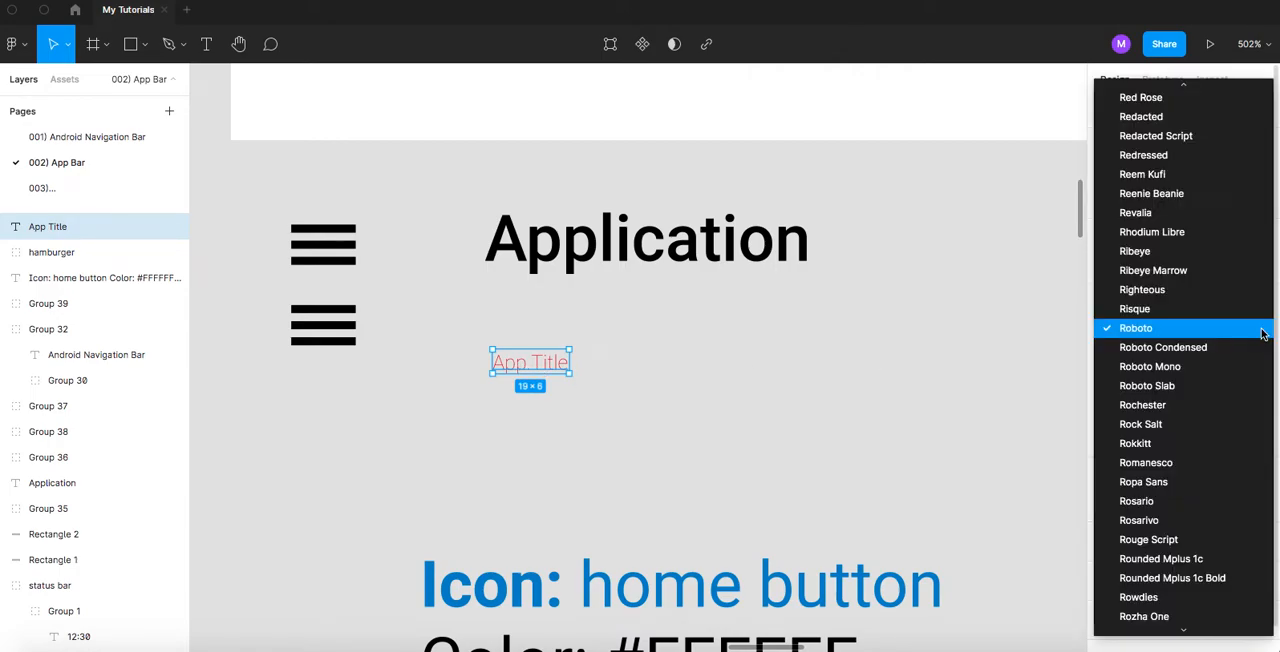
left_click(1178, 336)
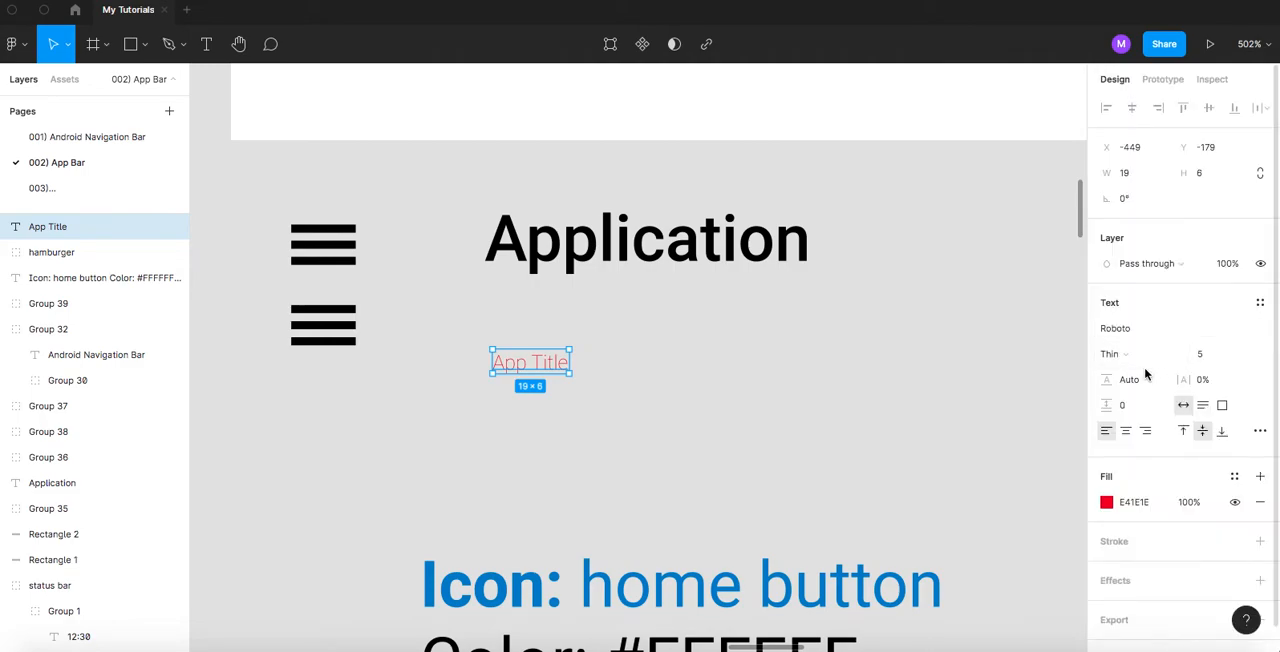
left_click(1131, 356)
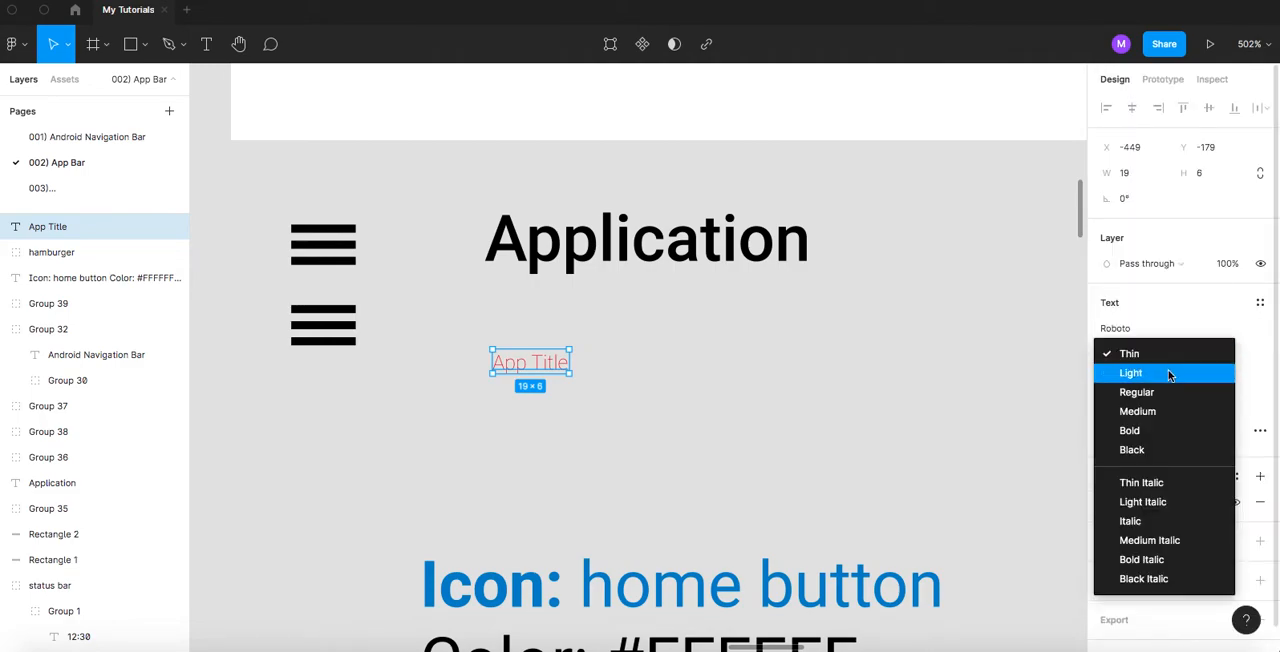
left_click(1142, 432)
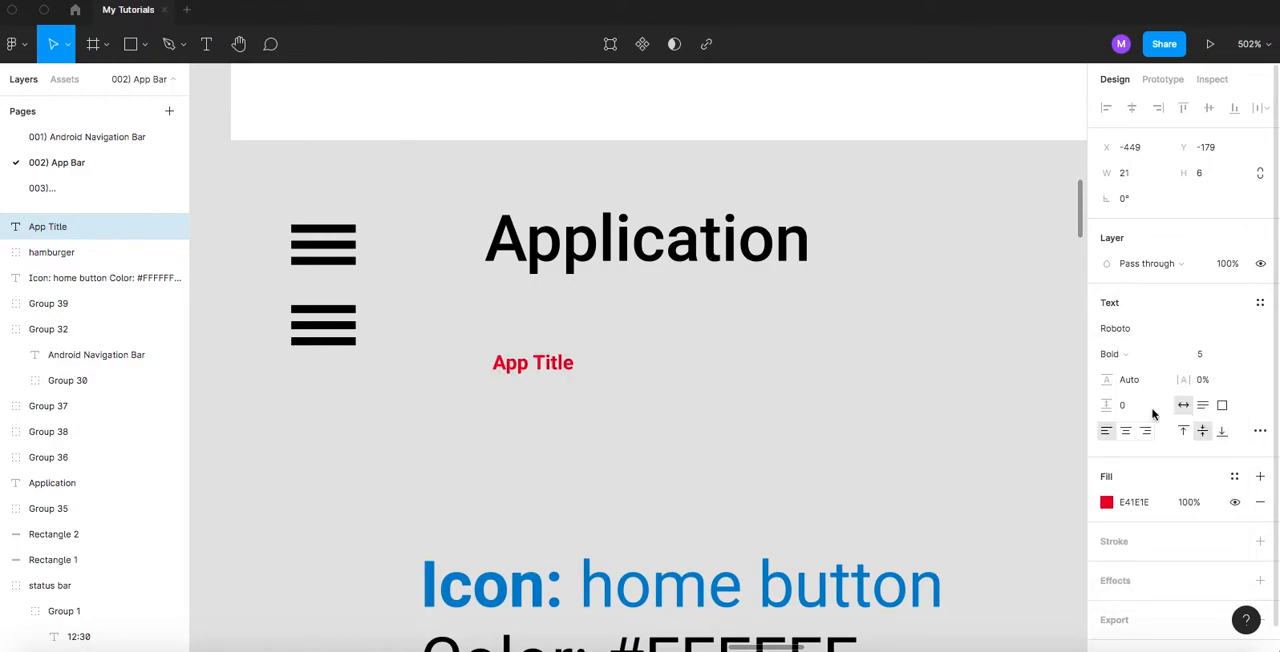
left_click(1209, 358)
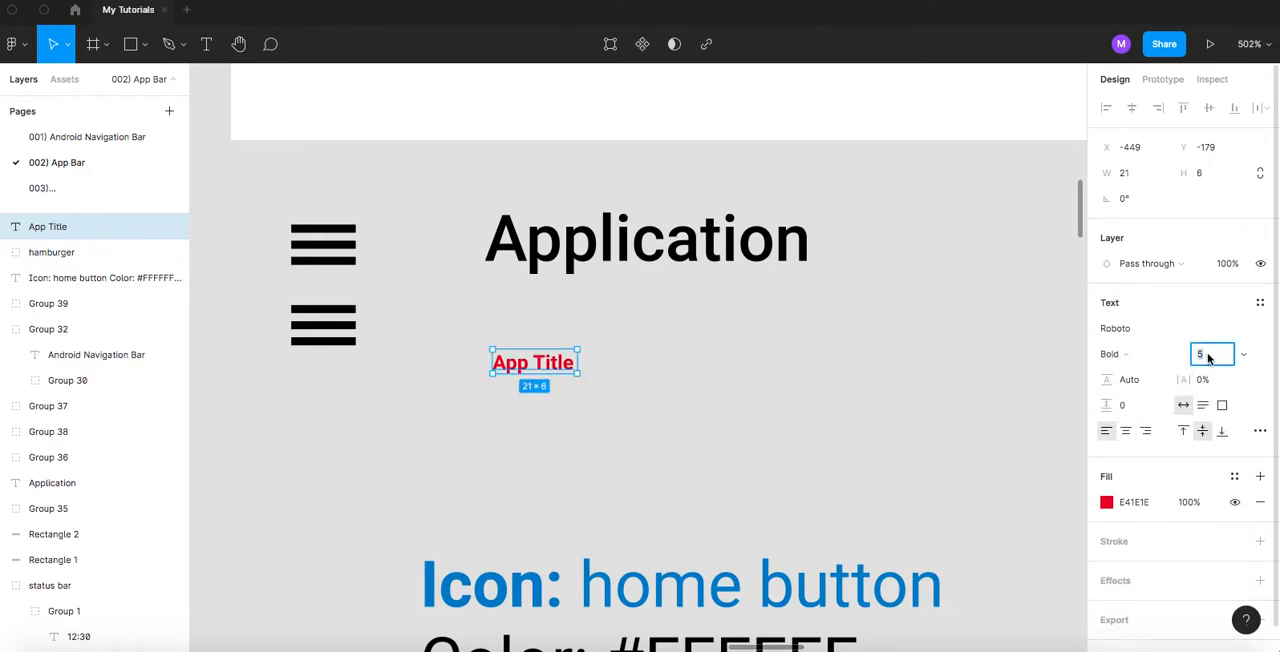
type("16")
key("Return")
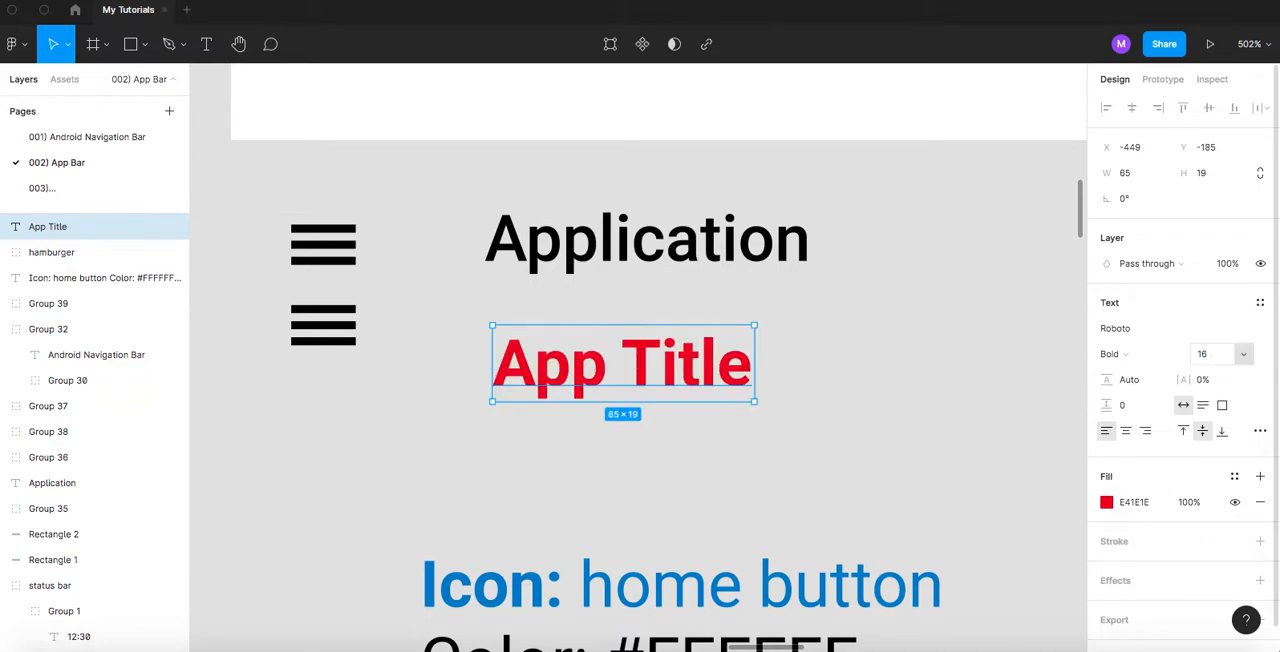
- Match App Title to the Application text by setting its weight to Medium and its fill to black, 000000
left_click(716, 260)
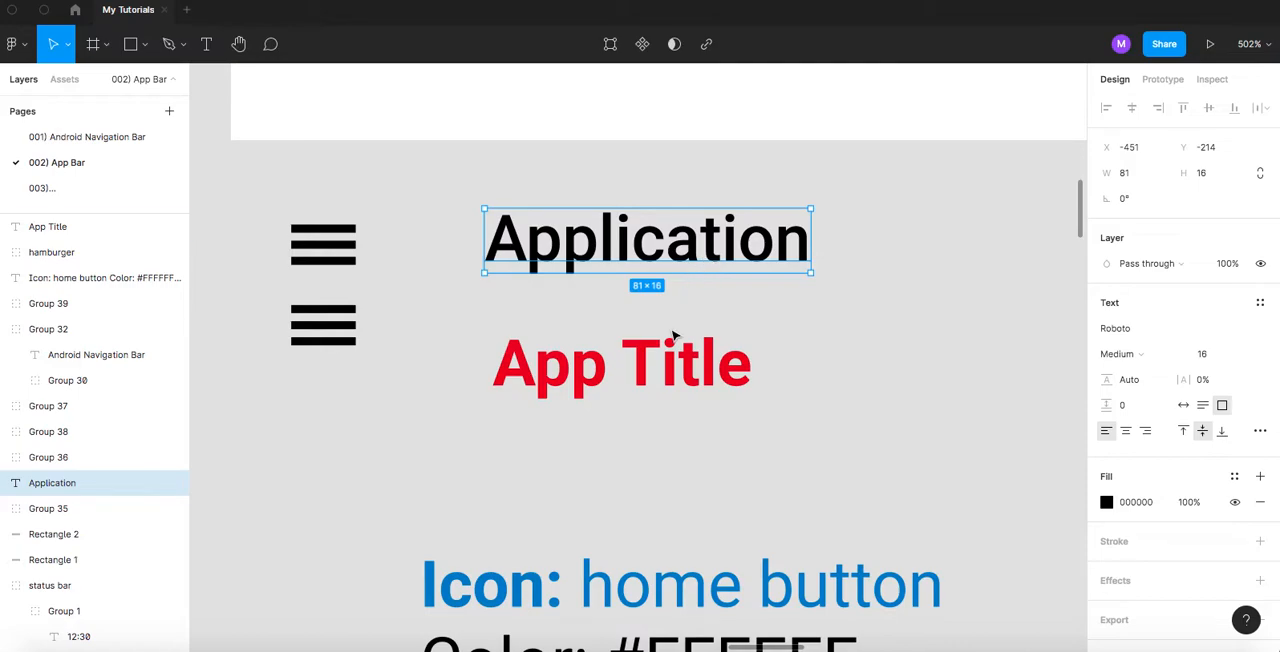
left_click(682, 366)
left_click(1132, 357)
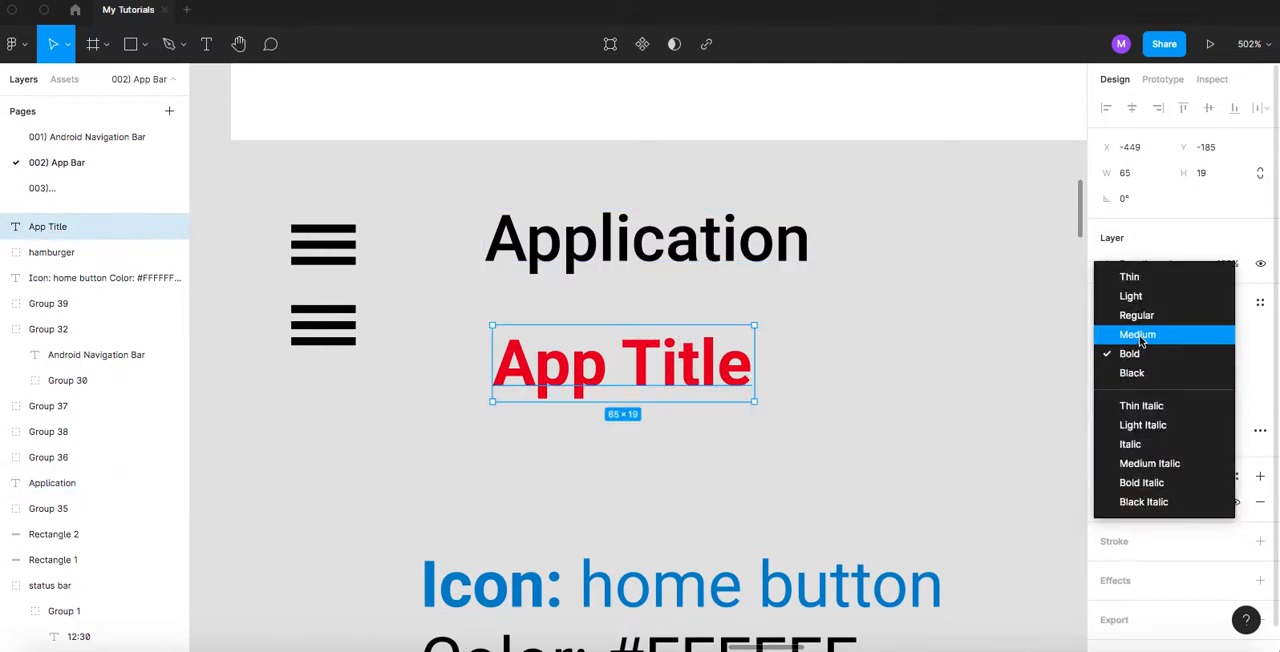
left_click(1139, 336)
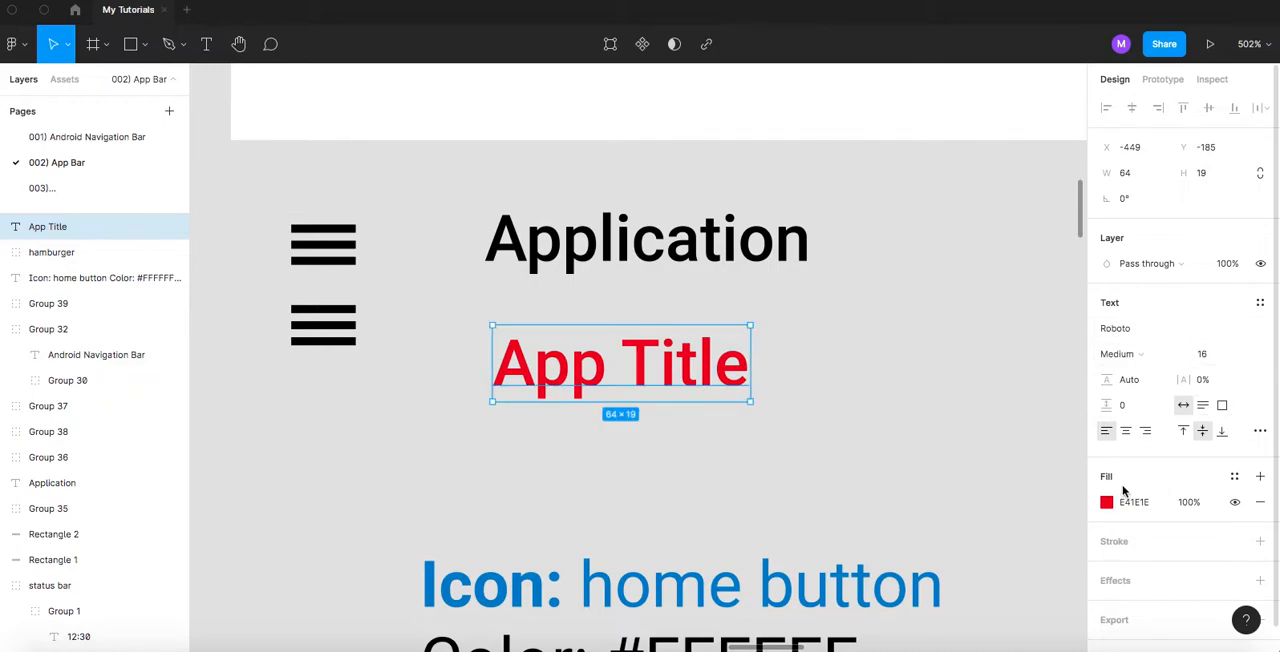
left_click(1106, 502)
left_click_drag(1018, 297, 877, 485)
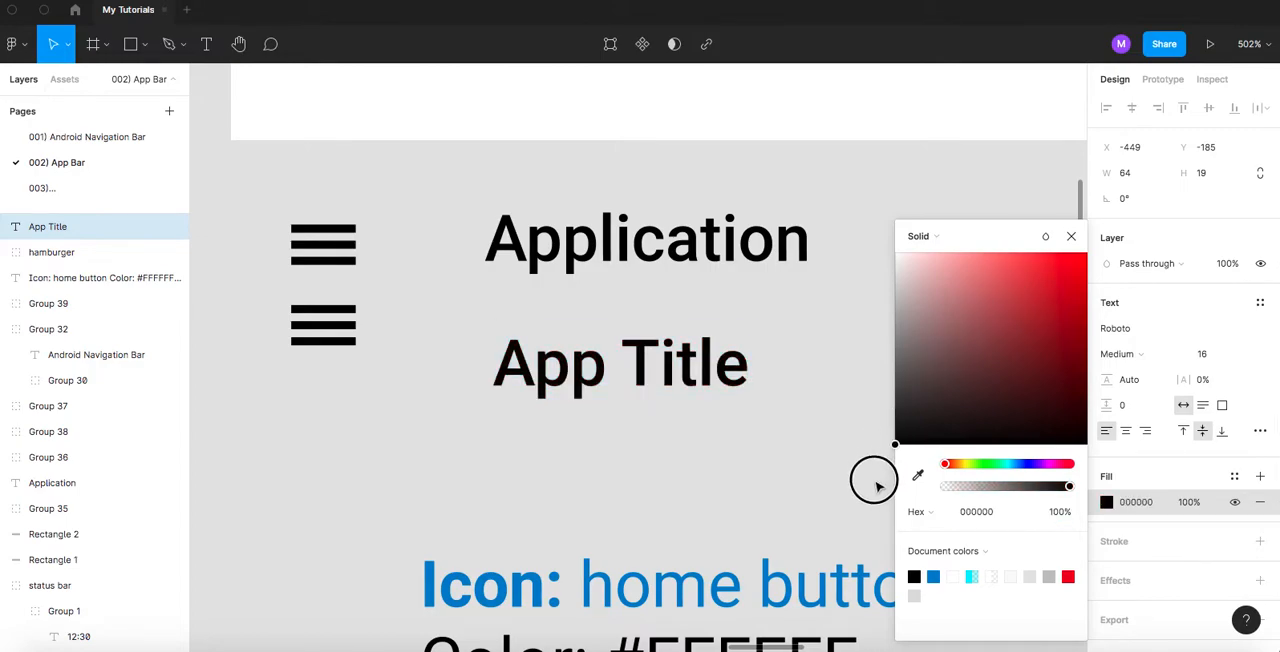
- Try a red fill on the App Title text and reset it to black, 000000
left_click_drag(1046, 294, 1050, 274)
left_click(990, 517)
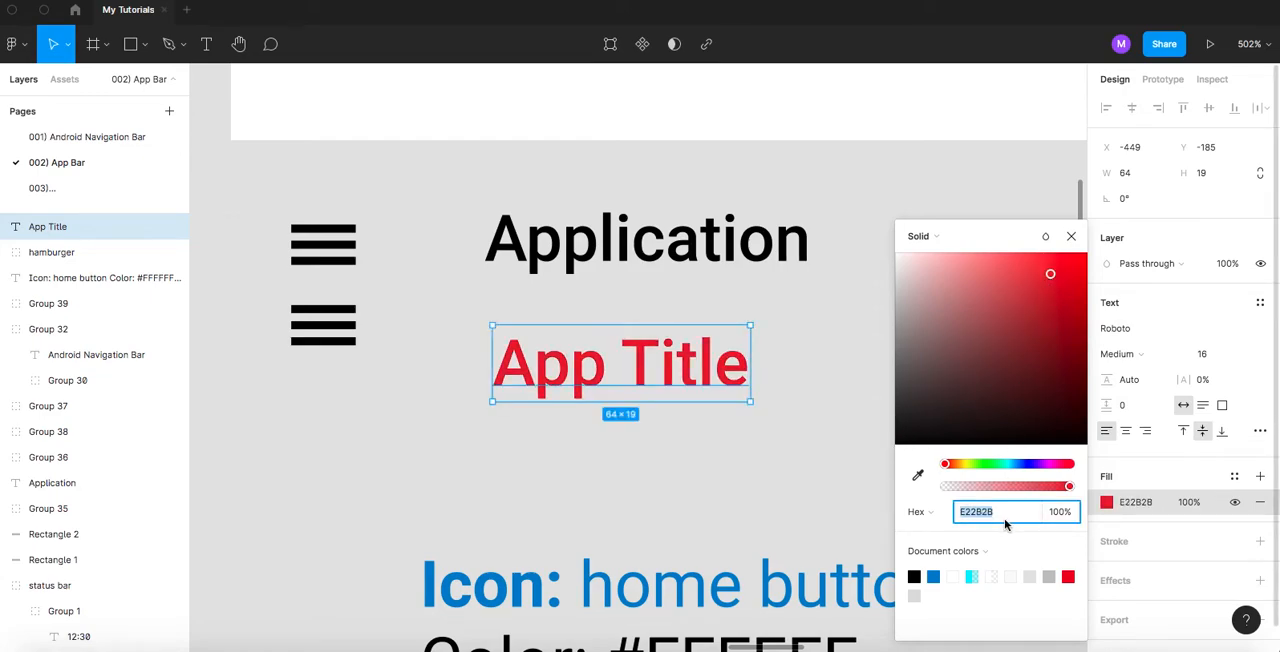
type("00")
type("0000")
key("Return")
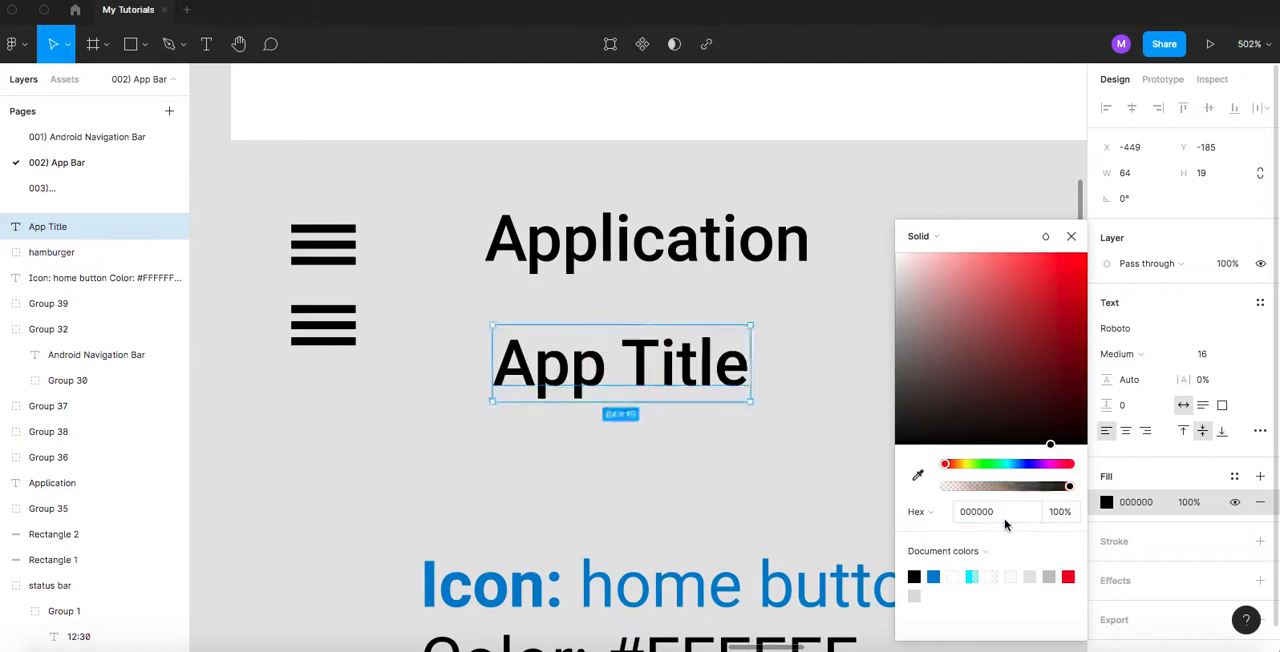
left_click(926, 200)
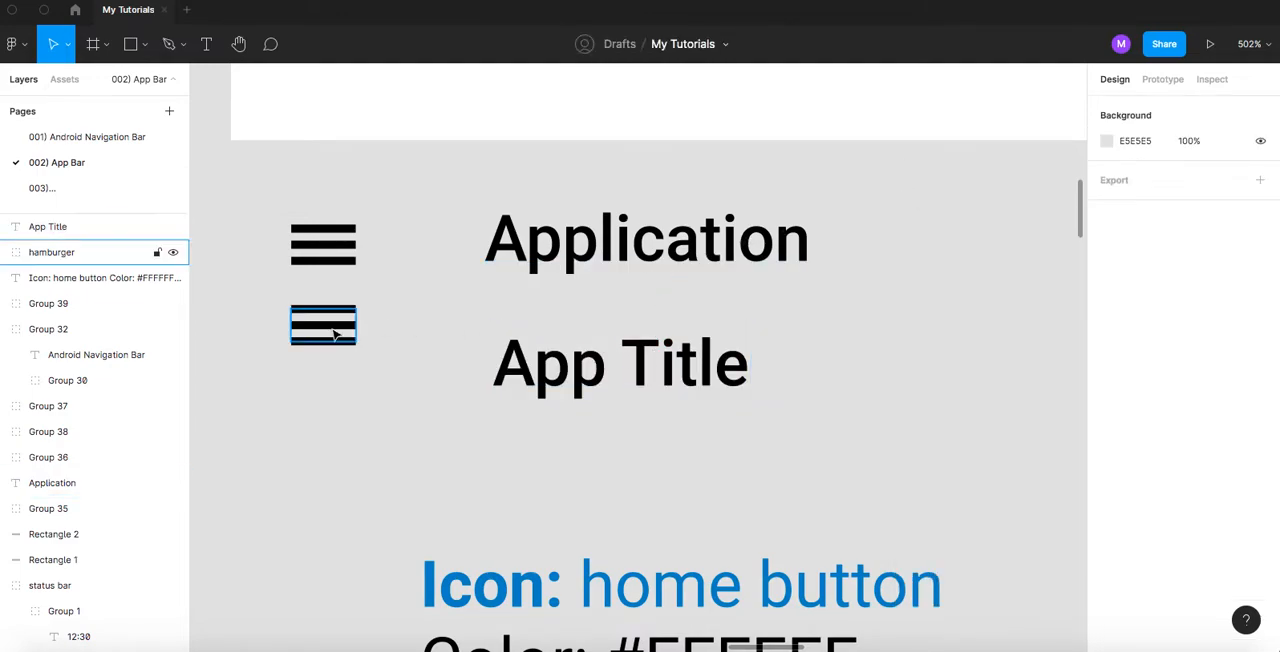
- Move the rebuilt hamburger icon down to line up with the App Title text
left_click_drag(335, 335, 332, 370)
scroll(563, 420, "down", 2)
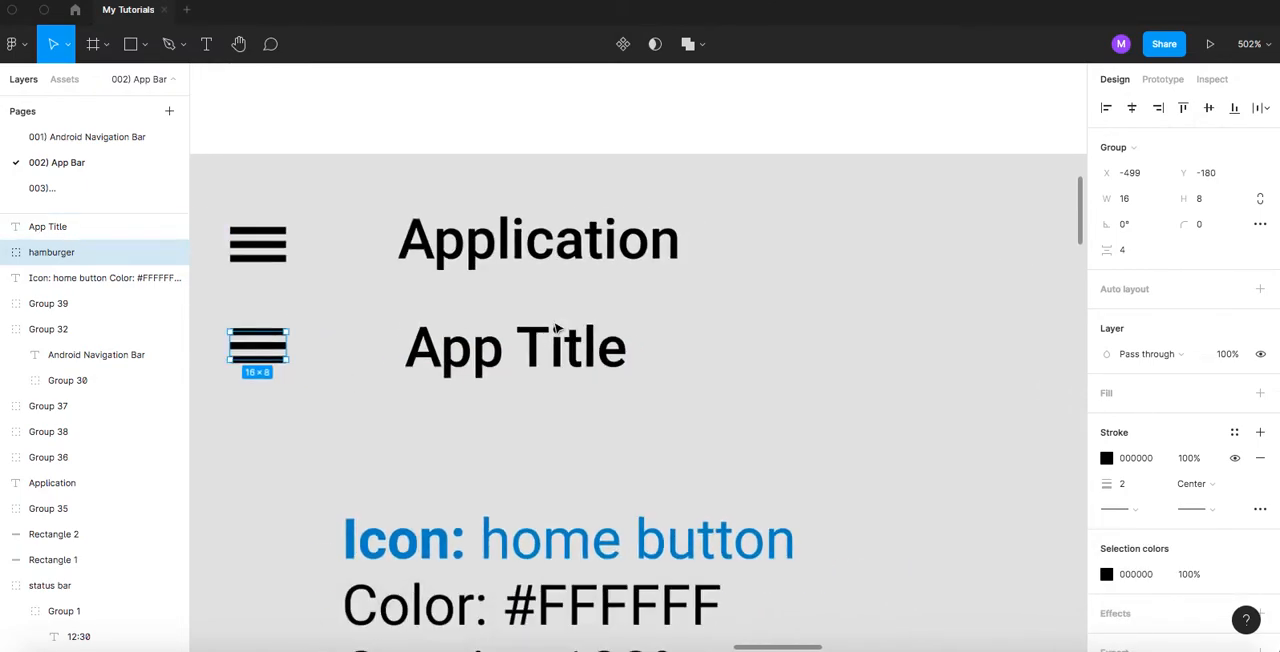
scroll(556, 328, "down", 2)
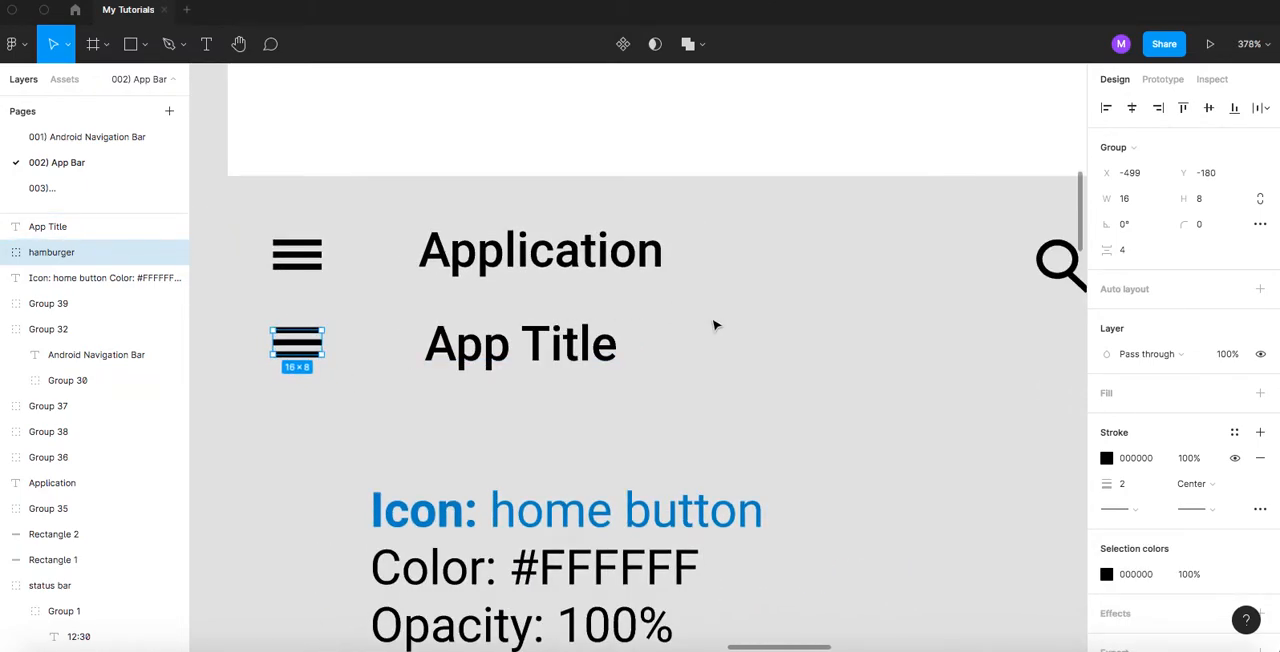
- Draw an ellipse about 21 by 11 below the original search icon
left_click(916, 317)
left_click_drag(916, 317, 546, 337)
scroll(686, 329, "up", 5)
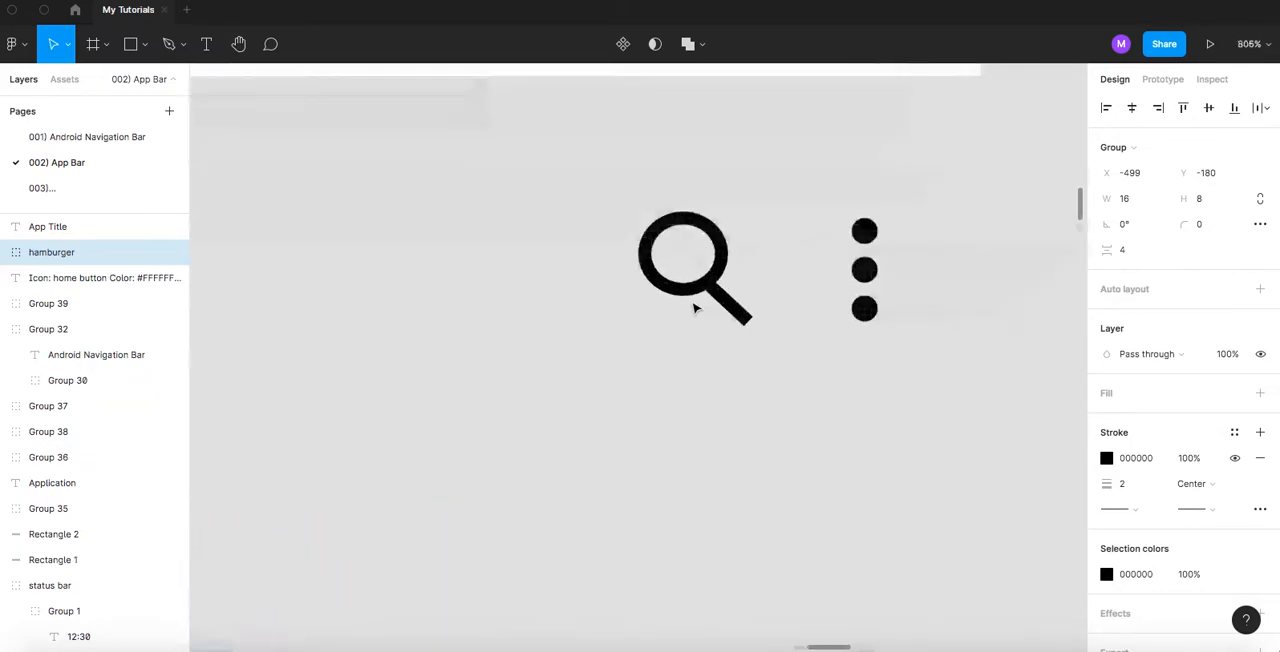
left_click_drag(686, 372, 686, 326)
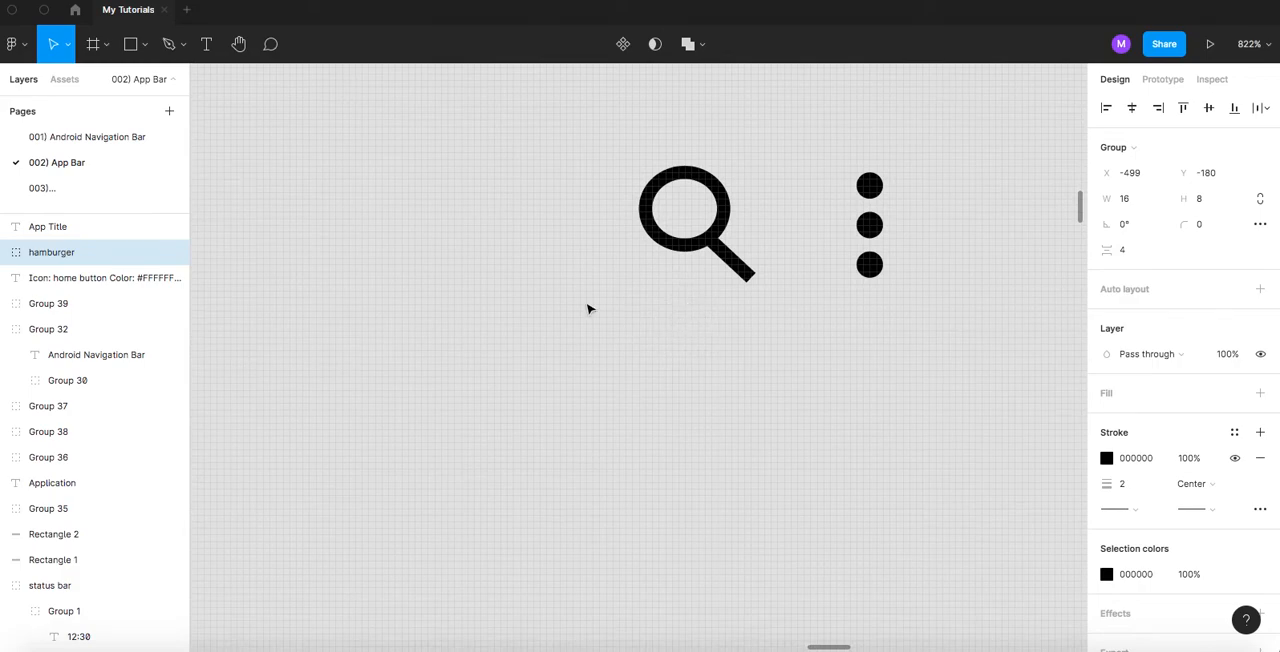
left_click(145, 45)
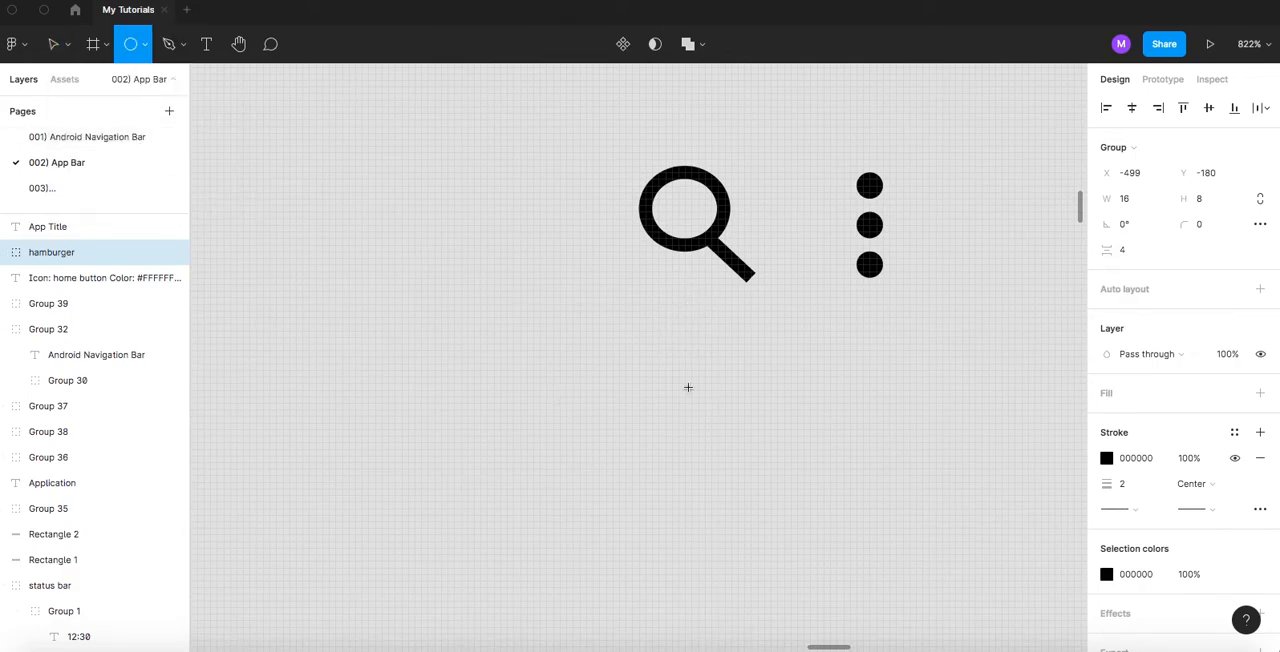
left_click_drag(625, 343, 765, 419)
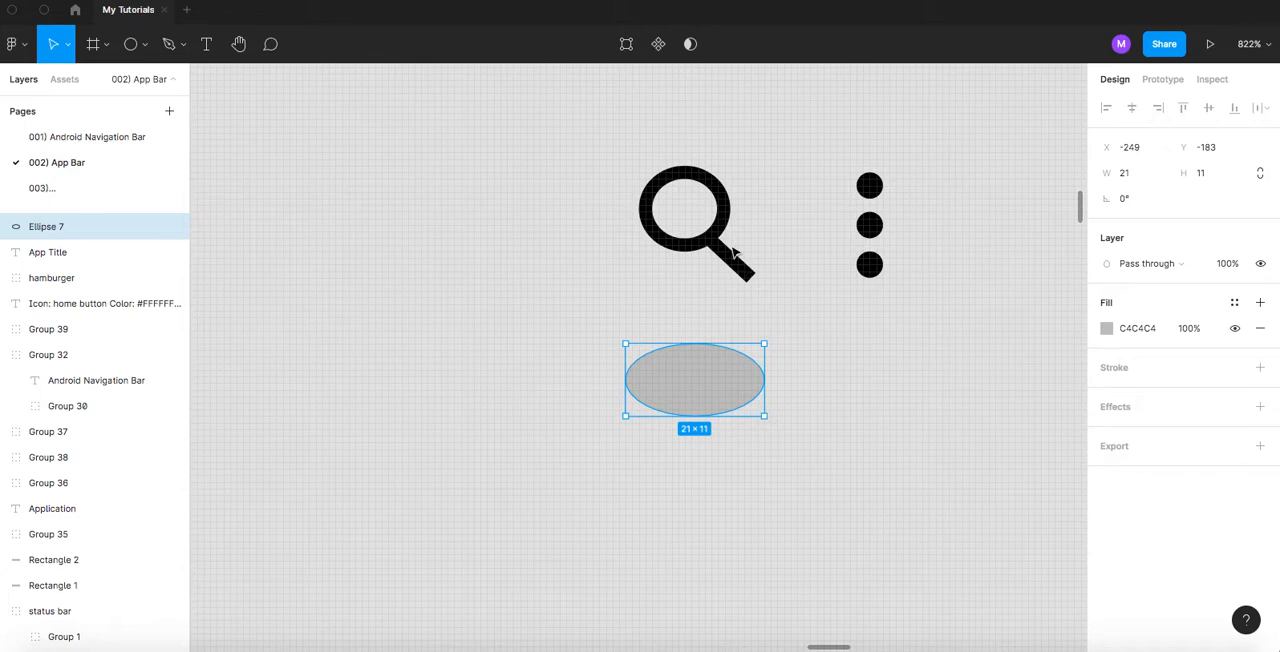
- Check the original search icon's circle and set the new ellipse's width and height to 12
double_click(719, 203)
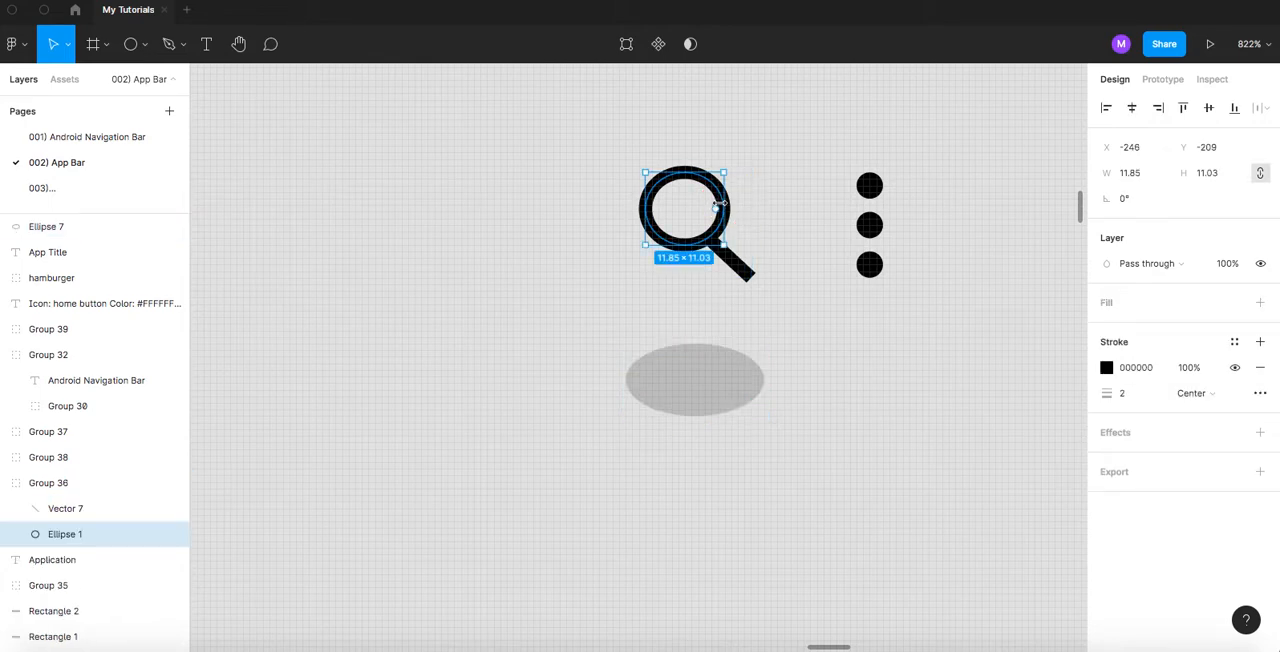
left_click(805, 373)
left_click(691, 374)
left_click(1140, 173)
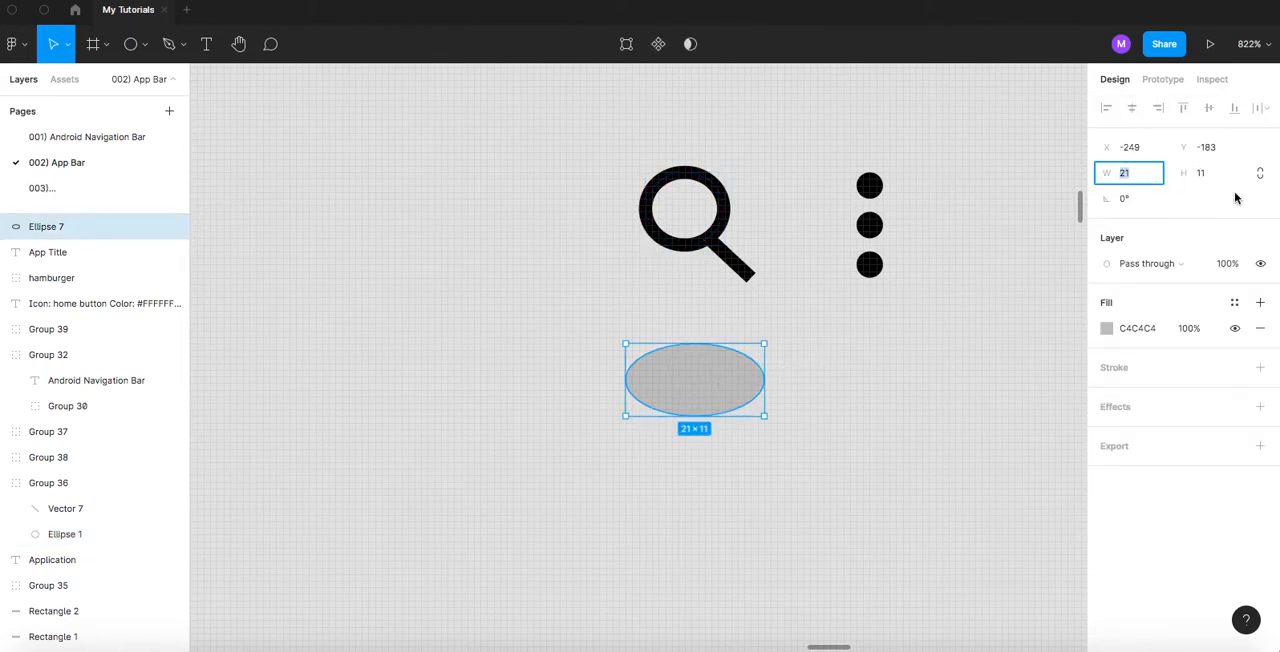
type("12")
key("Tab")
type("12")
key("Tab")
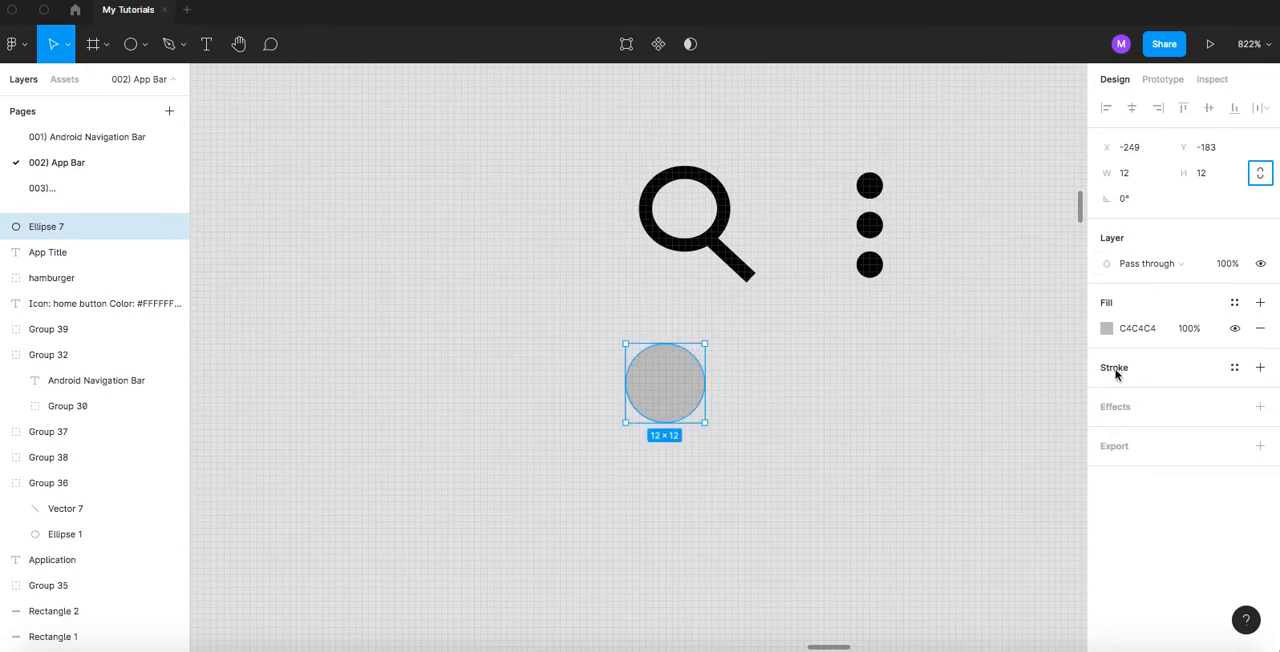
- Give the new circle a black stroke of 2 and remove its fill, comparing it with the original search icon's circle
left_click(1114, 370)
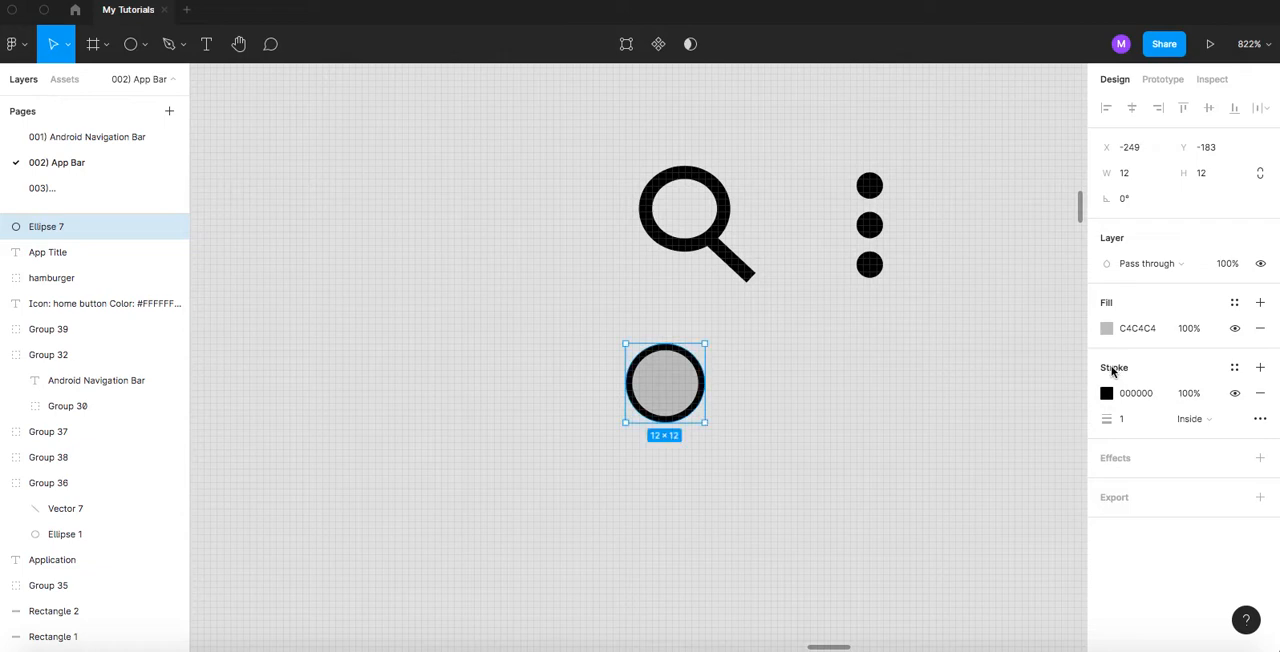
left_click(1122, 420)
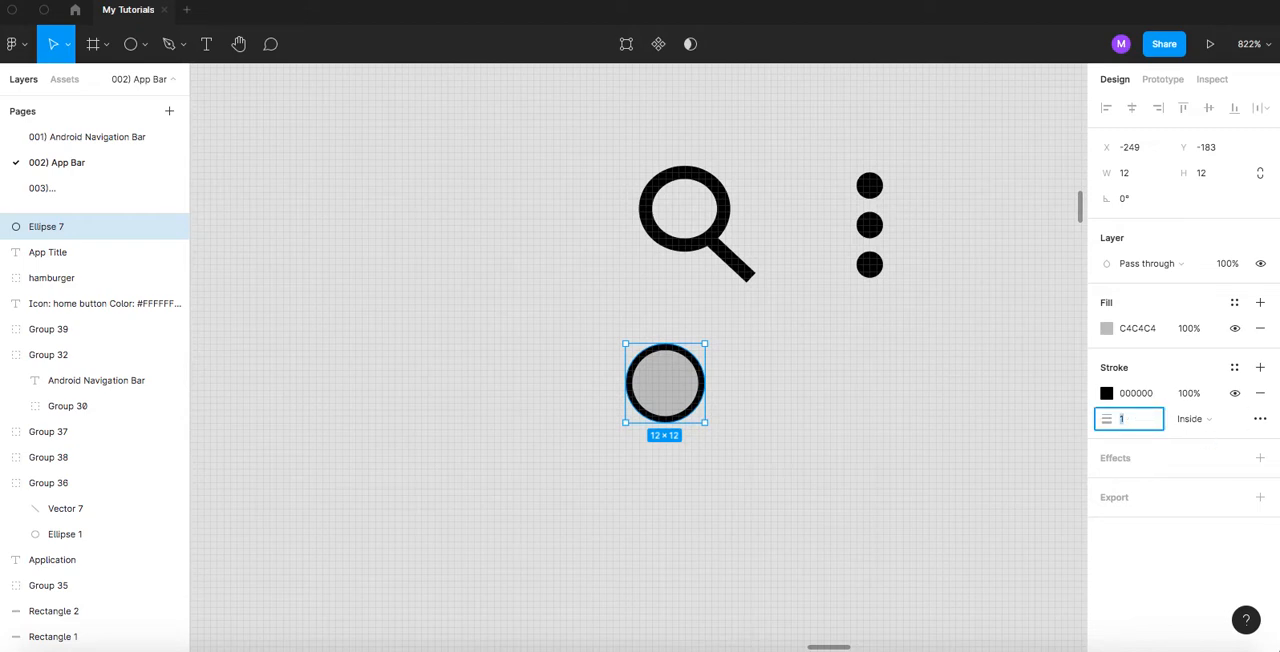
key("Up")
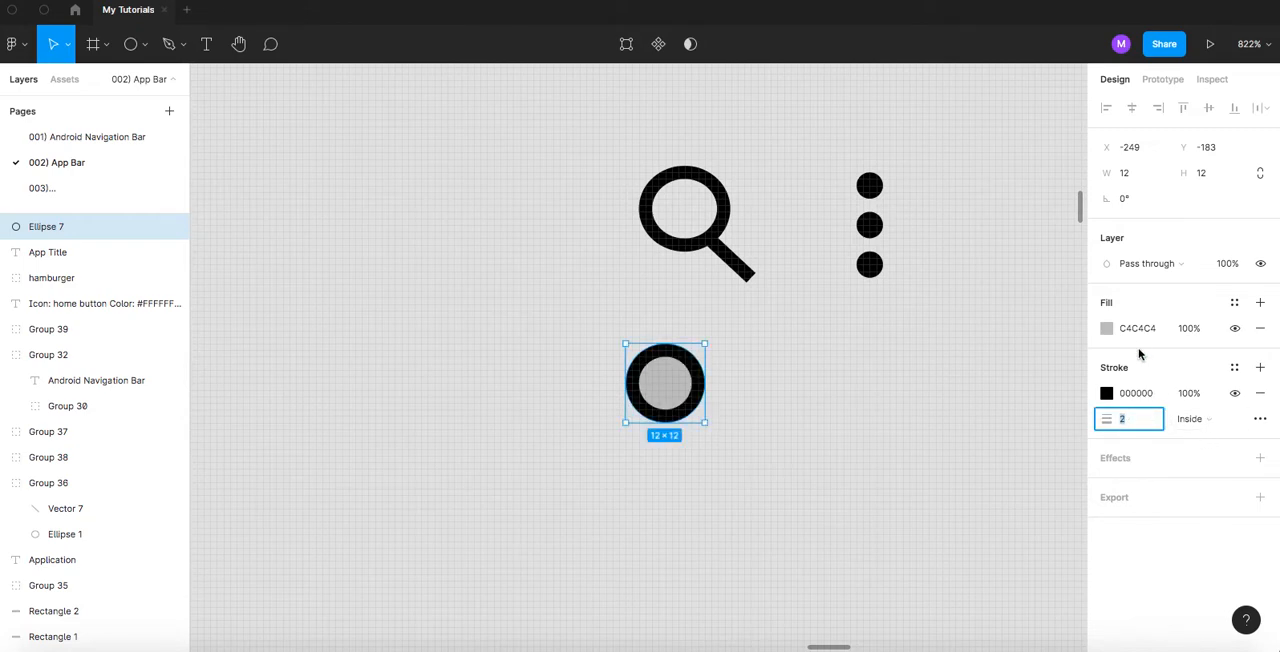
left_click(1258, 332)
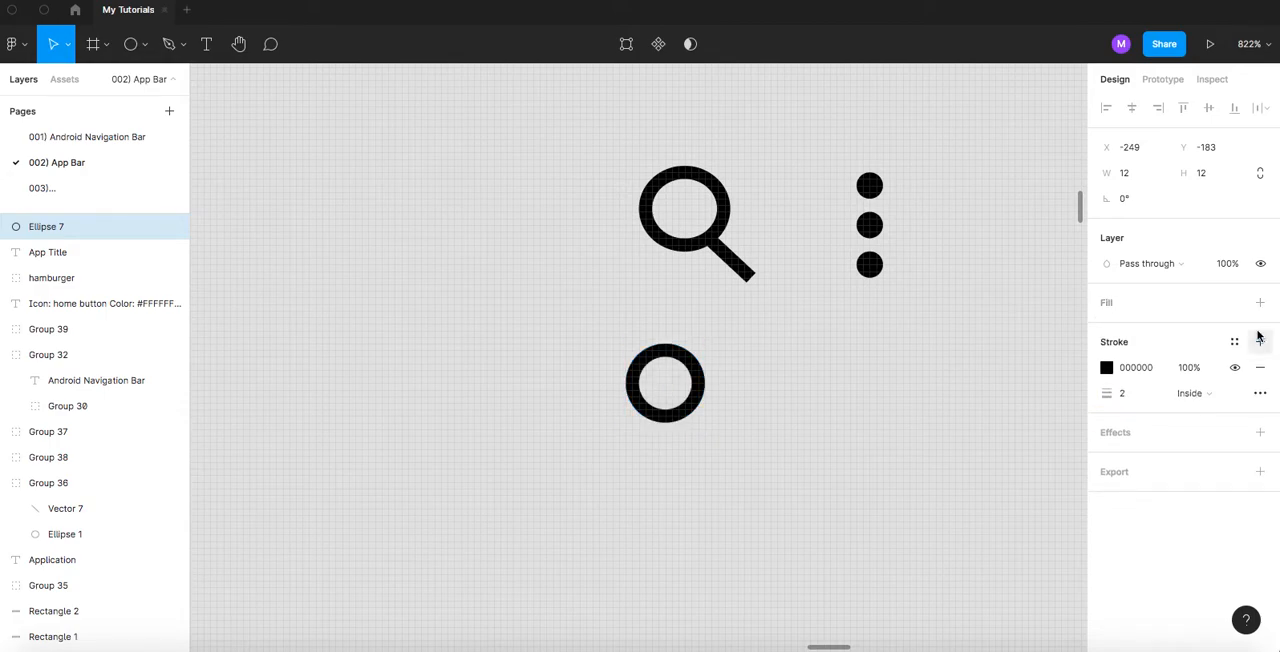
left_click(777, 400)
left_click(722, 225, "super")
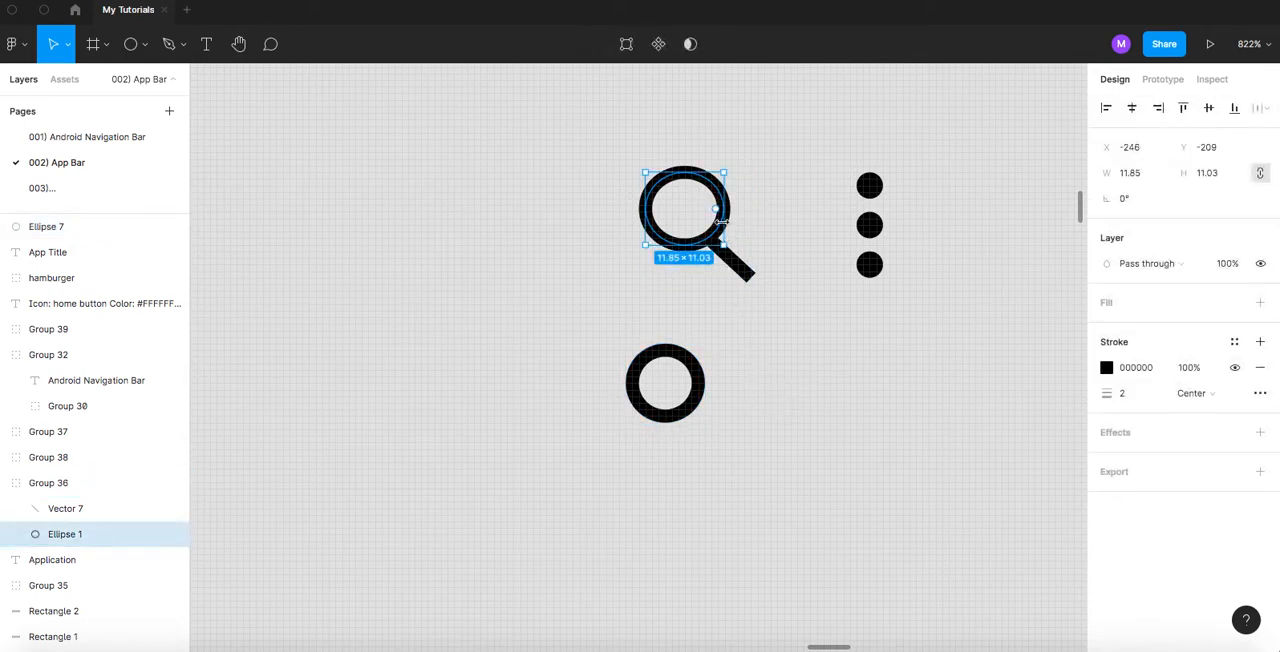
left_click(743, 383)
- Draw the search handle with the Pen tool as a diagonal line about 4 by 4 from the new circle's lower-right edge
scroll(742, 272, "up", 3)
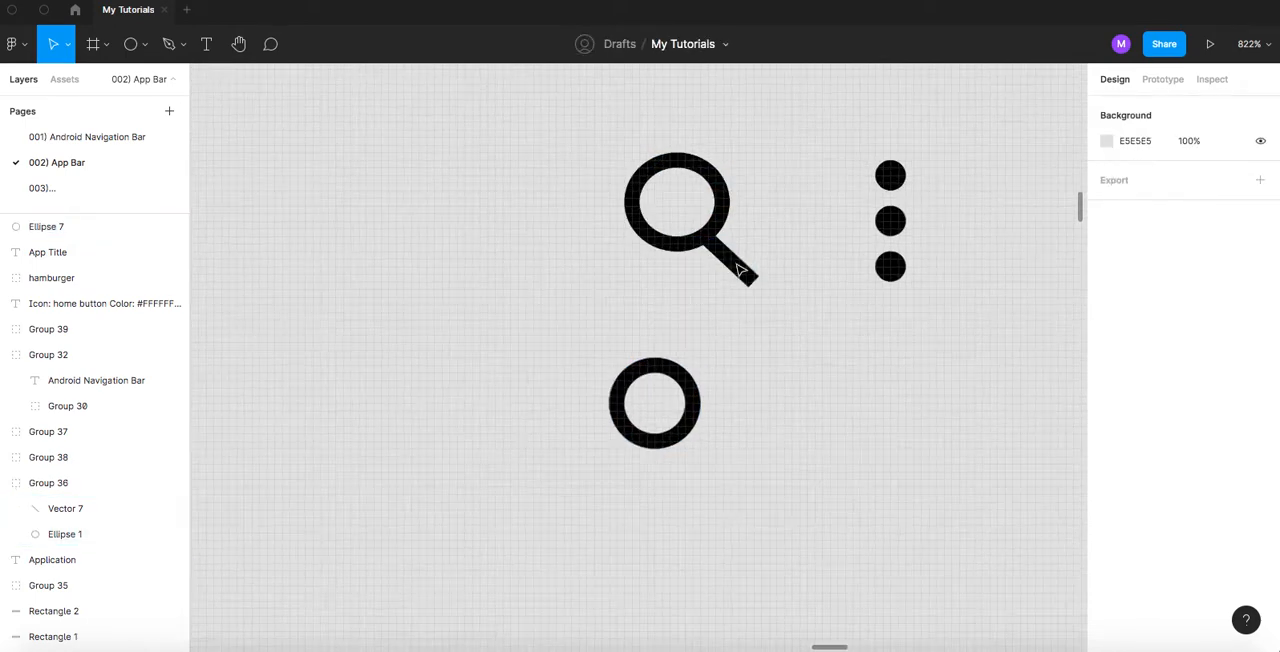
left_click(737, 270, "super")
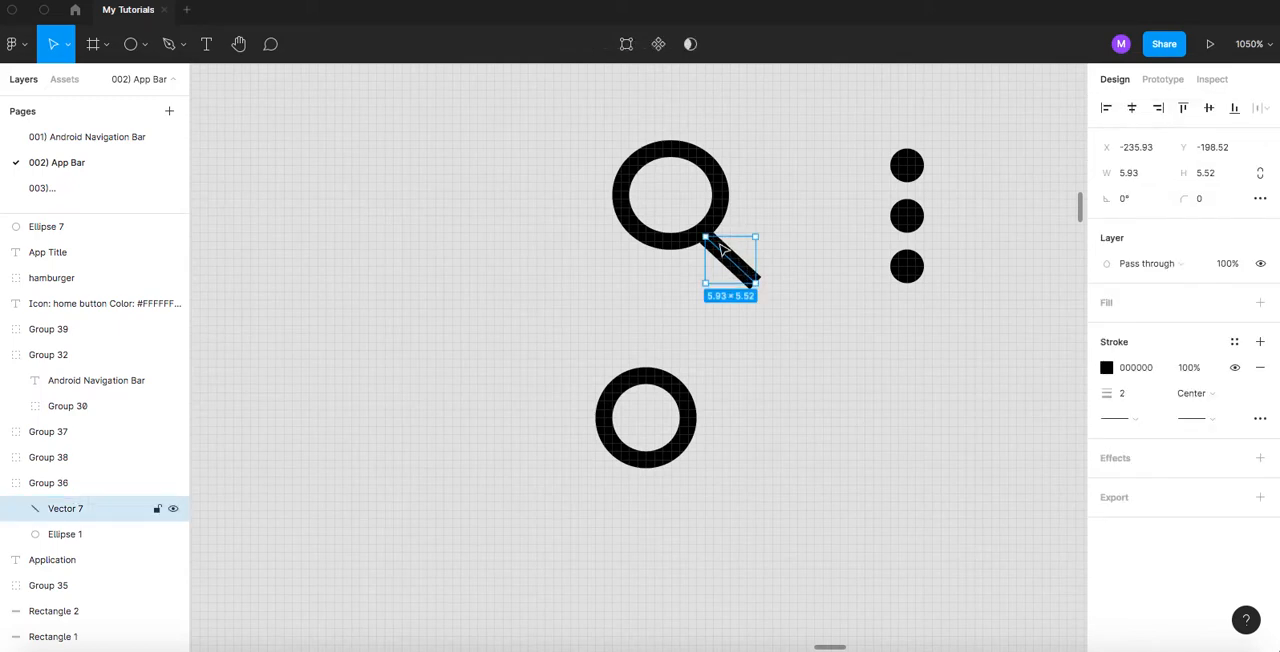
left_click(749, 372)
scroll(735, 373, "down", 5)
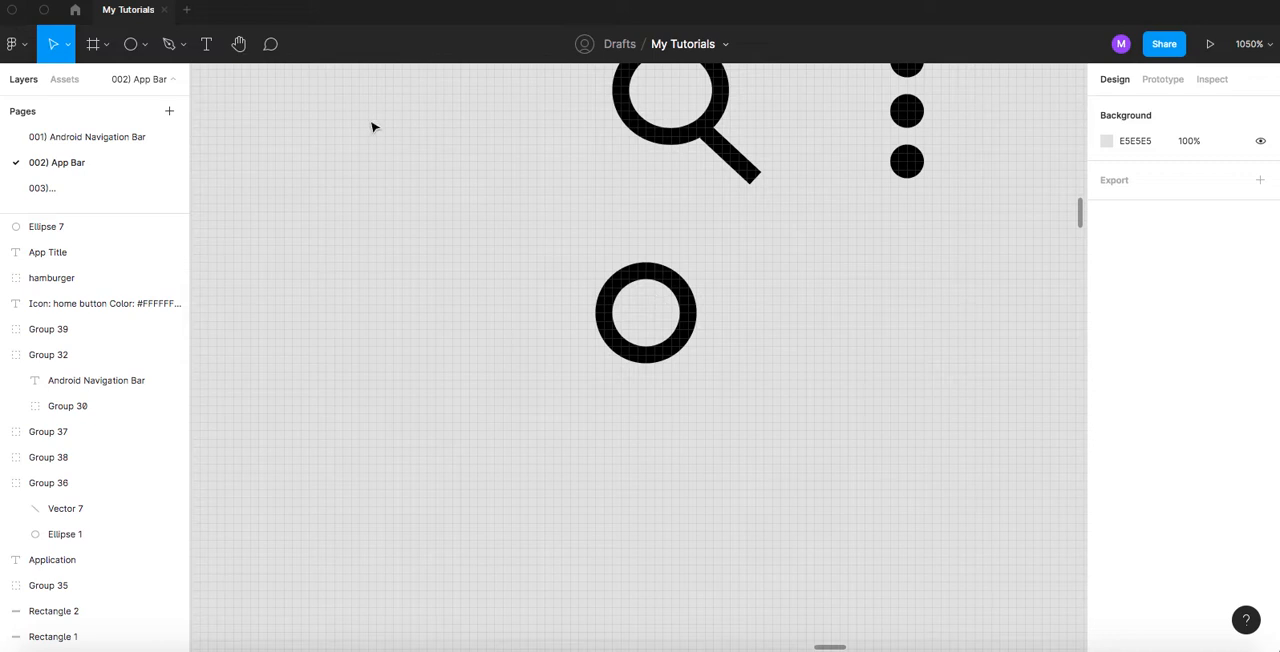
left_click(182, 46)
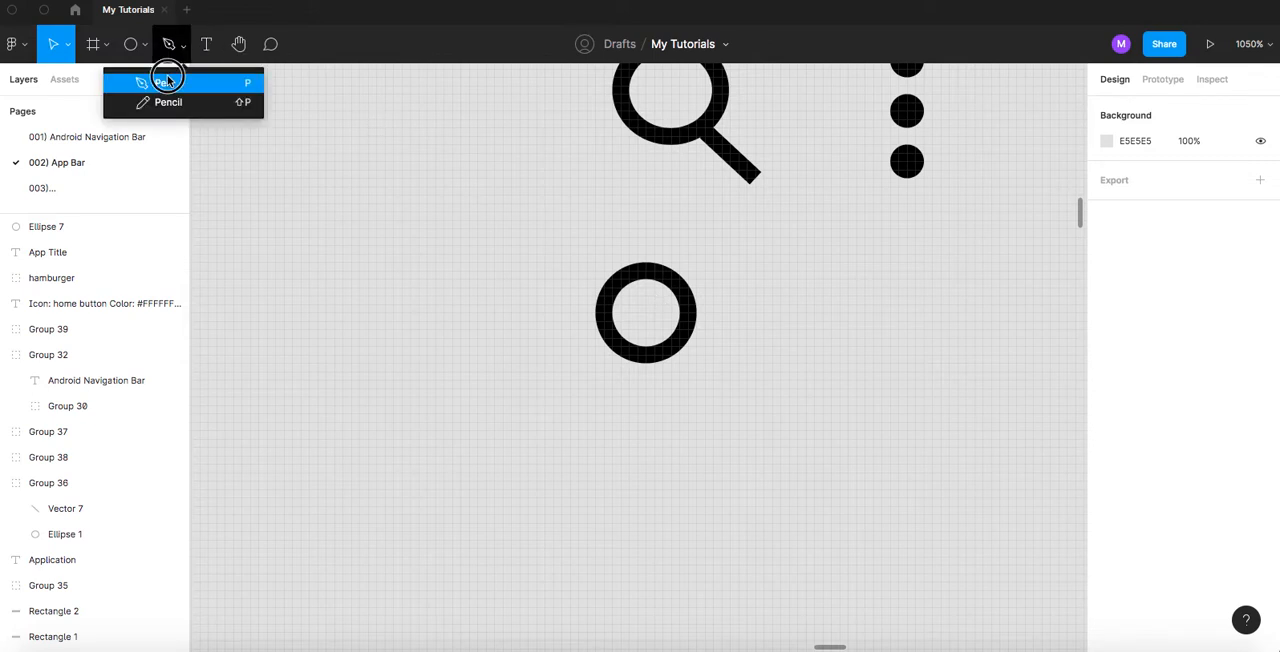
left_click(165, 83)
left_click(680, 343)
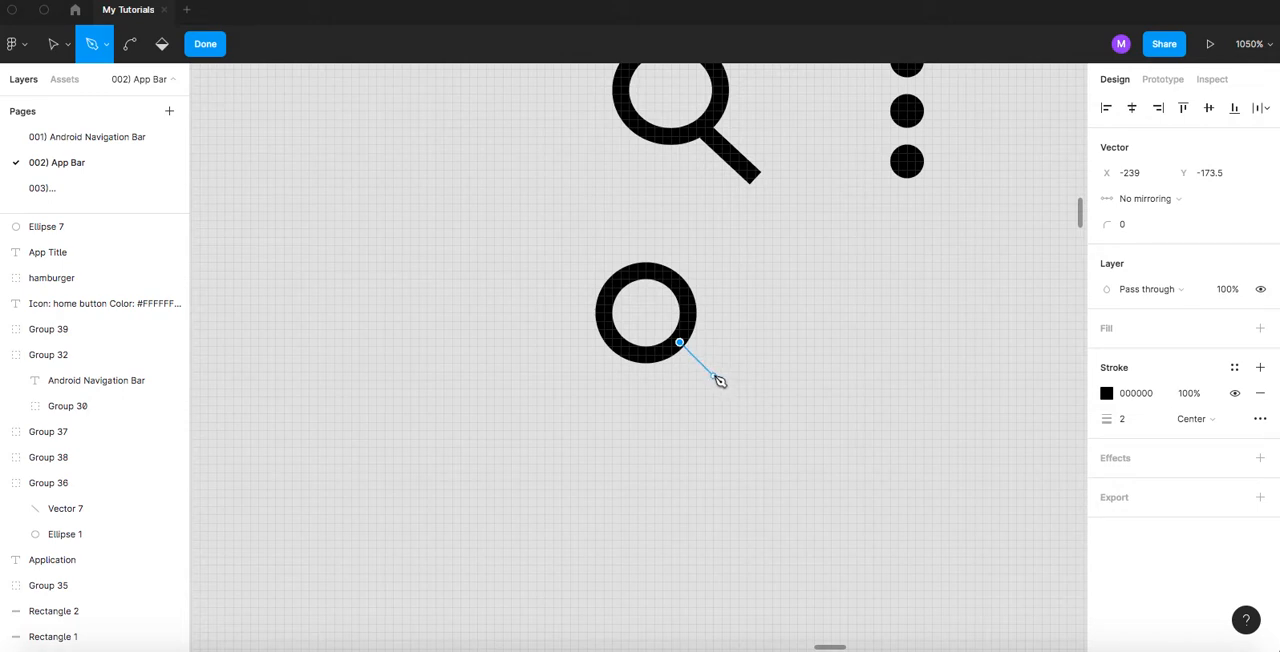
left_click(716, 377)
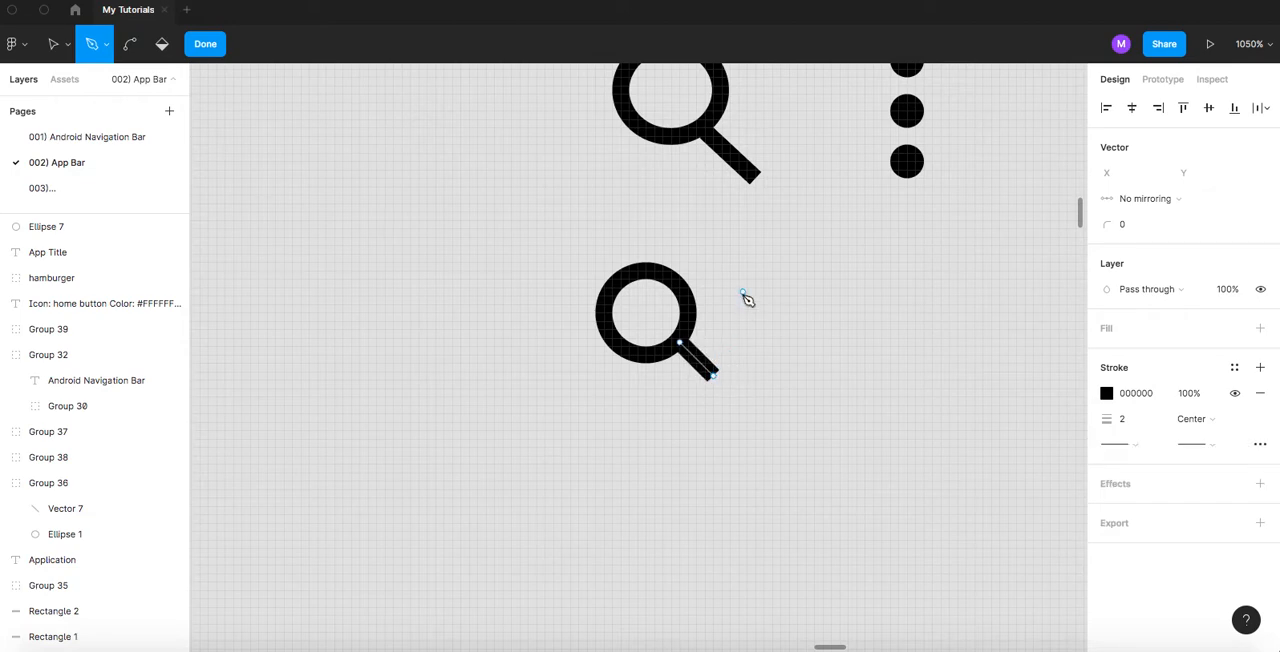
key("Escape")
key("Escape")
- Check the original search handle's size and set the new handle's width and height to 6
left_click(745, 175)
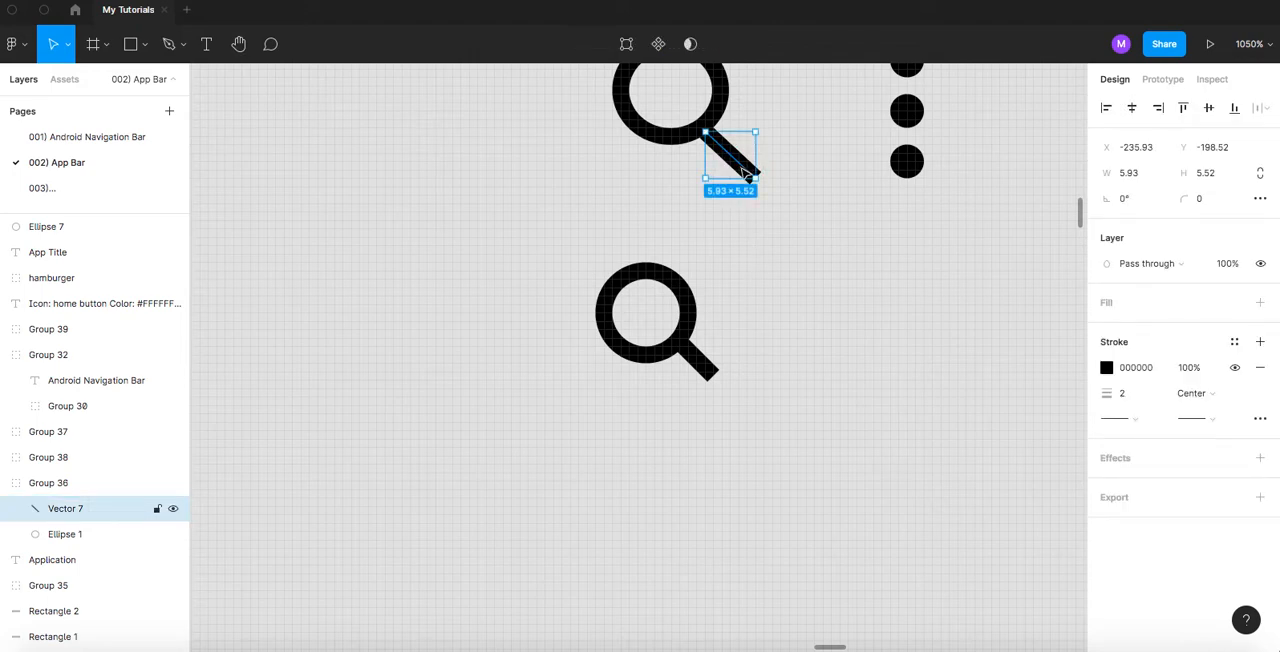
left_click(704, 365)
left_click(1135, 174)
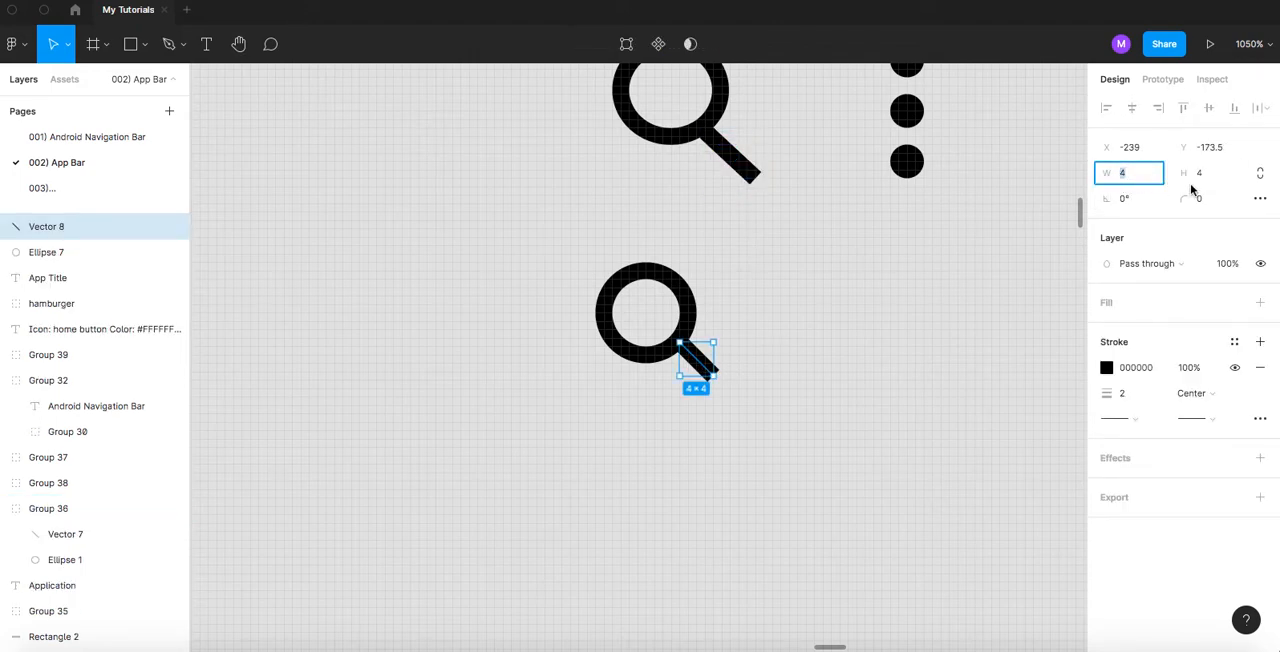
key("Return")
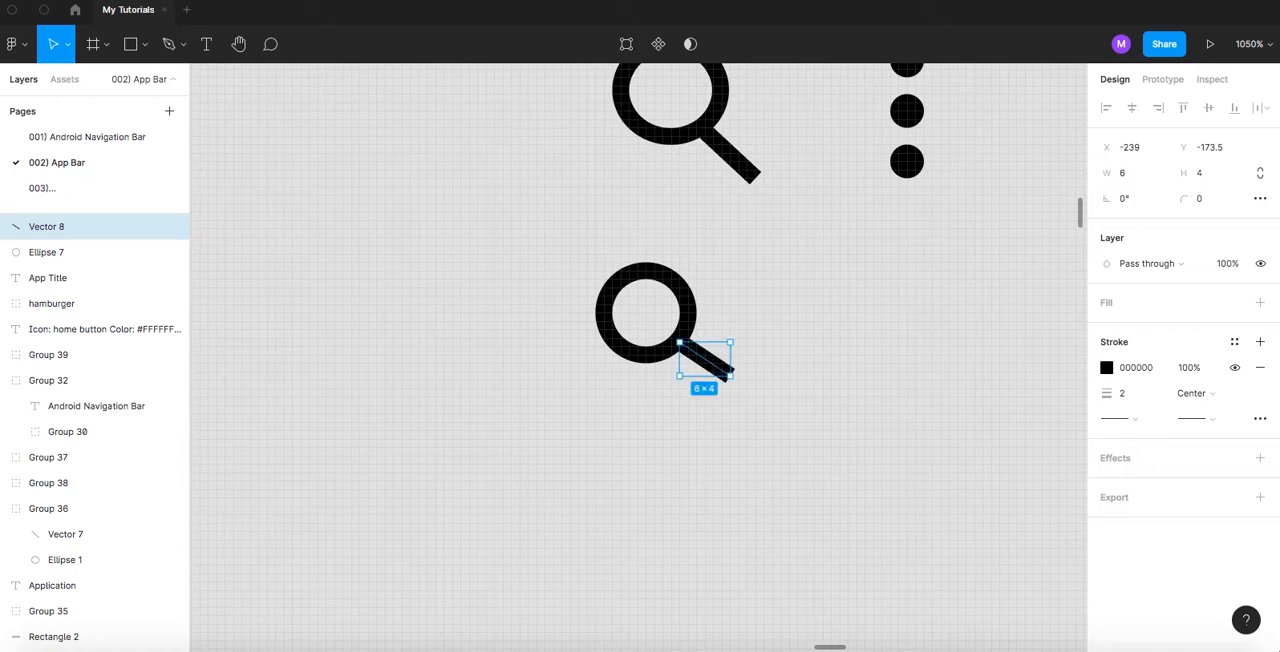
left_click(1206, 180)
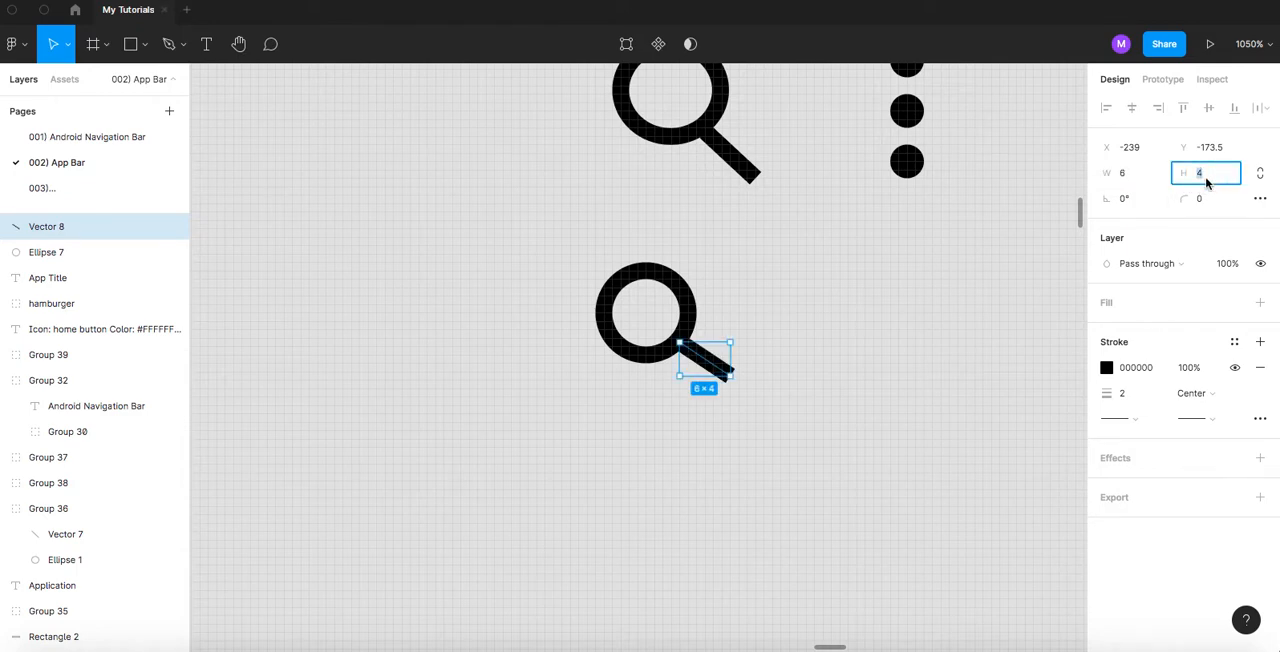
type("6")
key("Return")
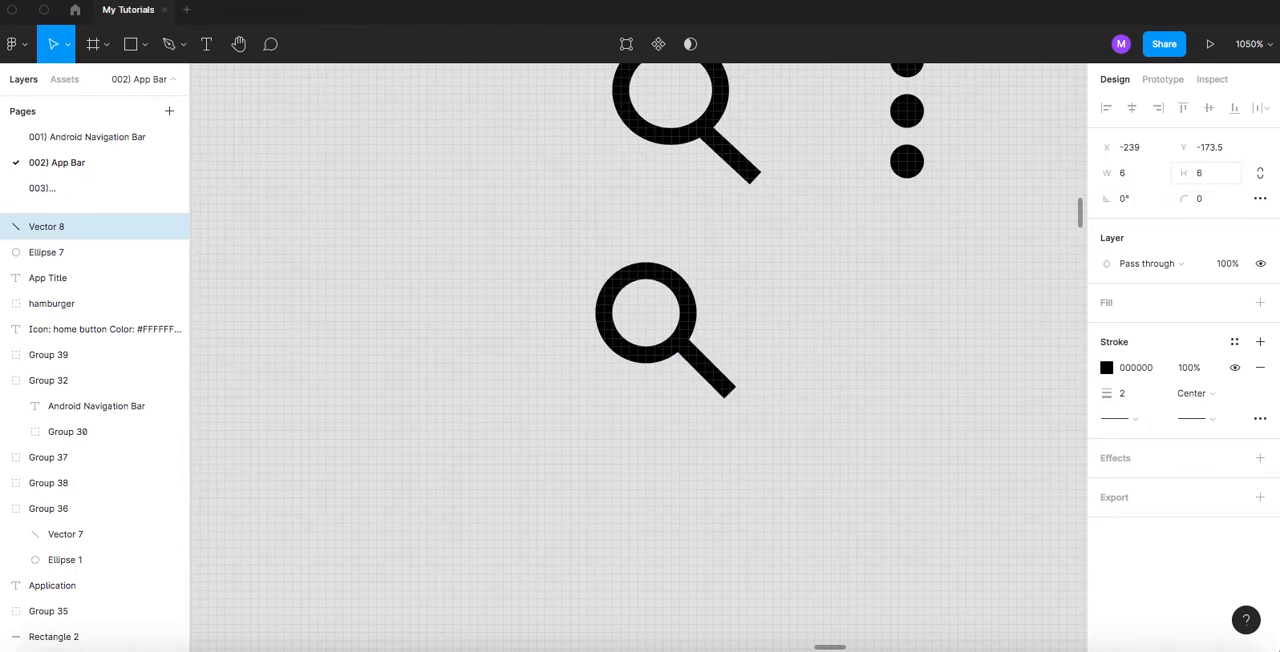
- Set the new search handle's width and height to 5
left_click(1142, 186)
type("5")
key("Tab")
key("Tab")
left_click(831, 274)
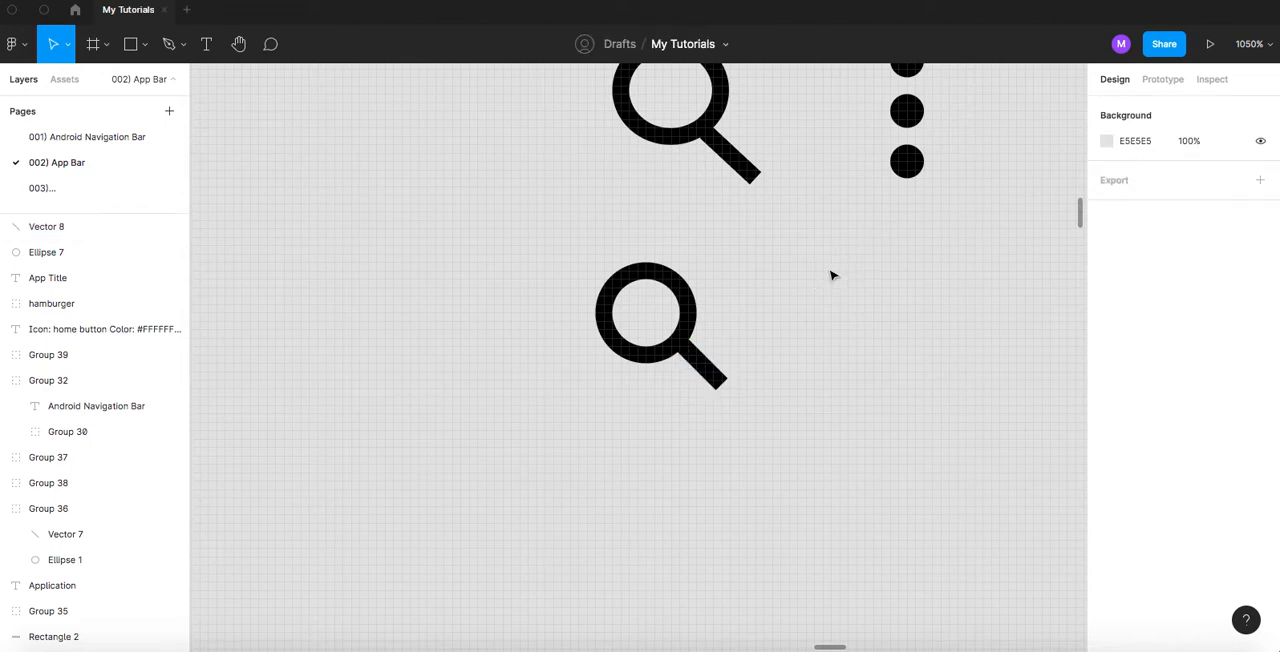
scroll(714, 289, "down", 5)
scroll(716, 291, "up", 1)
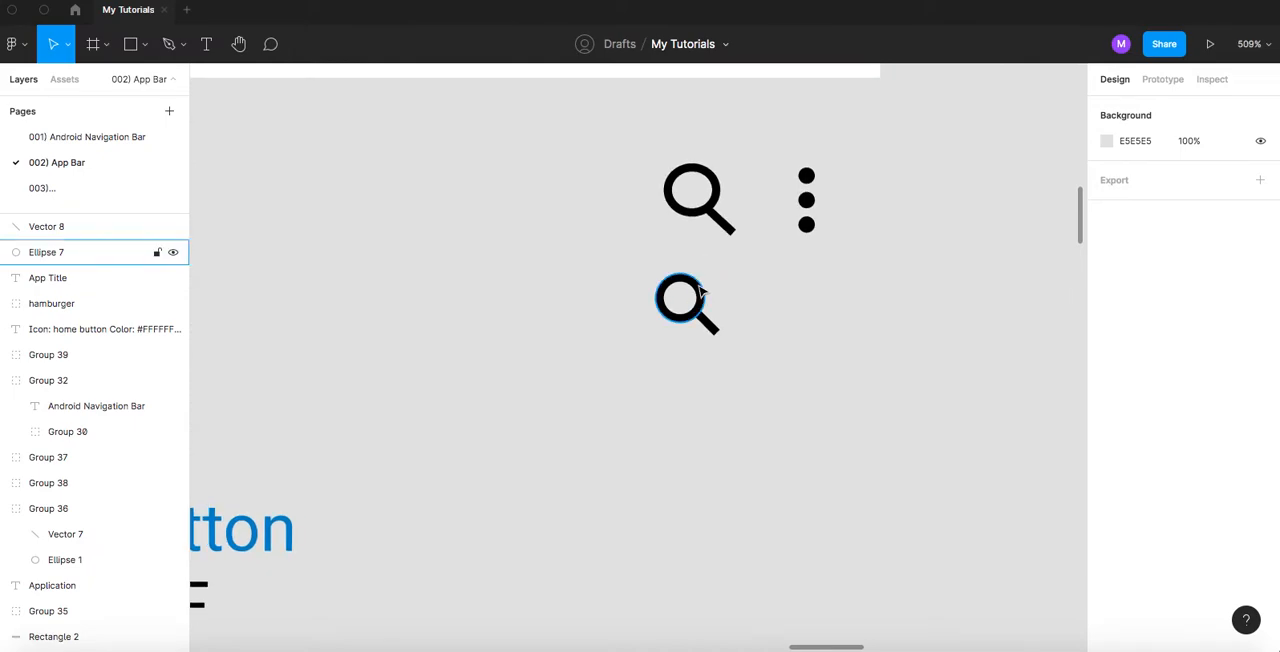
- Check the hamburger group's layer structure and rename the new search icon's circle layer as line
left_click(698, 284)
scroll(530, 344, "down", 5)
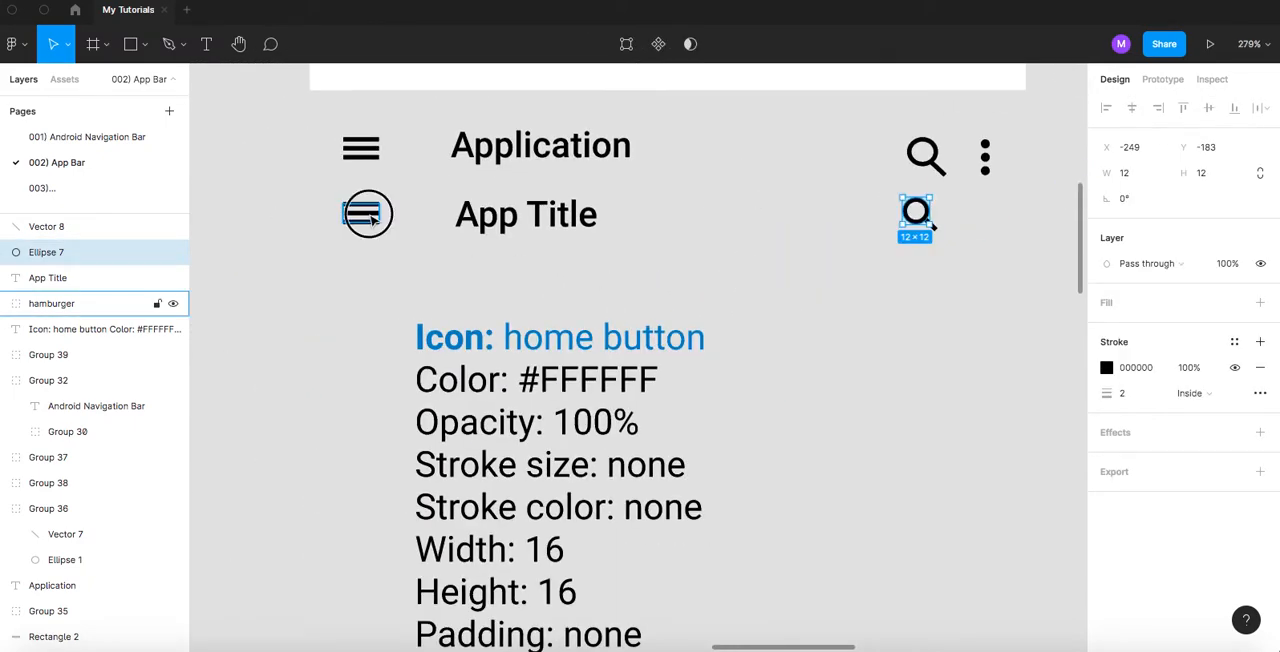
left_click(372, 219)
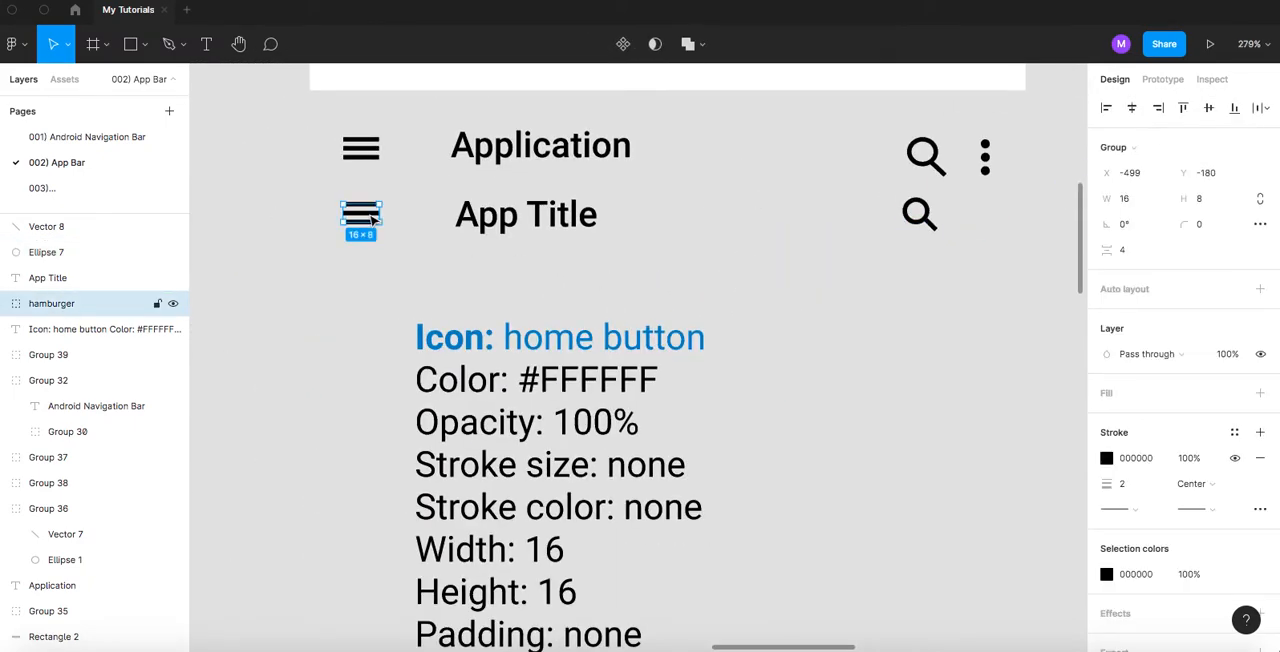
left_click(5, 304)
left_click(5, 304)
left_click(920, 211)
left_click(50, 258)
double_click(50, 258)
type("line")
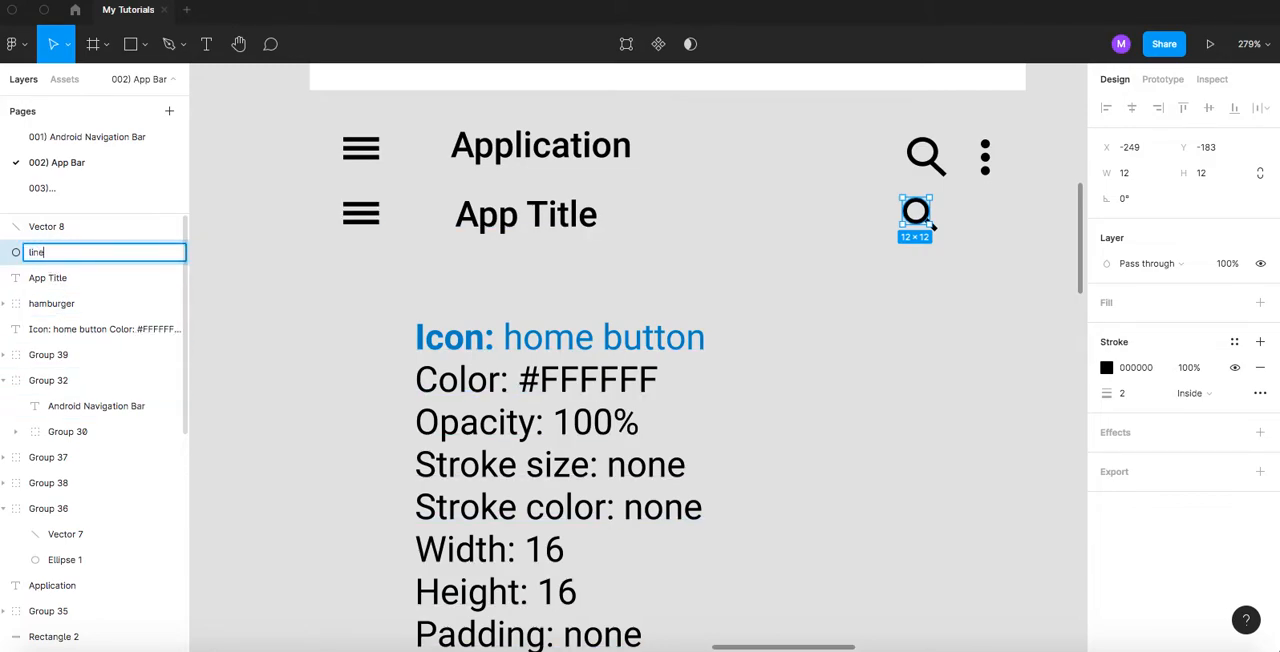
key("Return")
- Rename the new search icon's handle layer as line
double_click(79, 236)
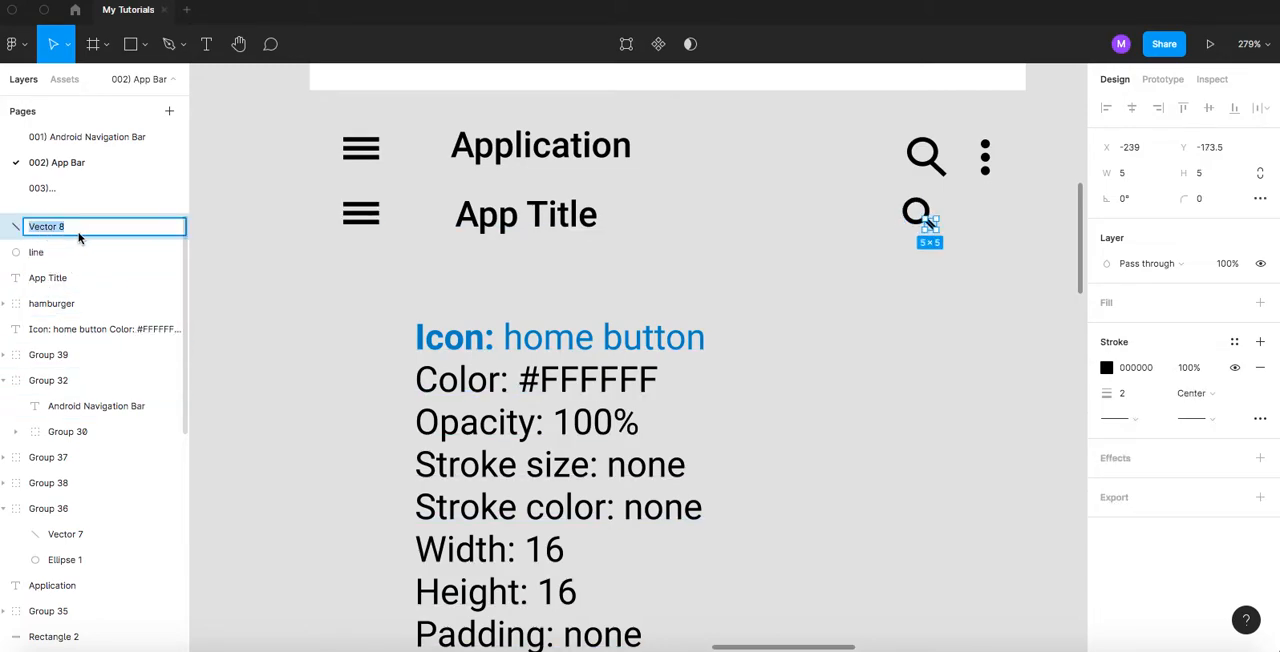
type("line")
key("Return")
- Group the new search icon's circle and handle and name the group magnifier
left_click_drag(970, 267, 869, 195)
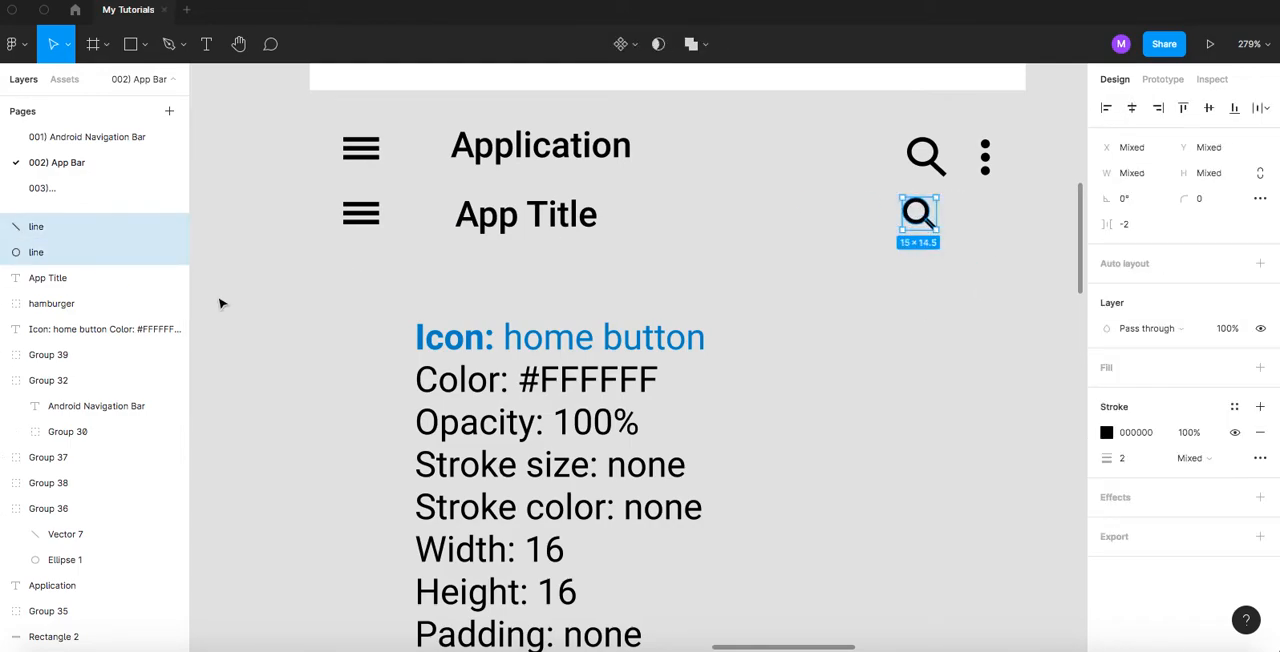
key("ctrl+g")
double_click(43, 226)
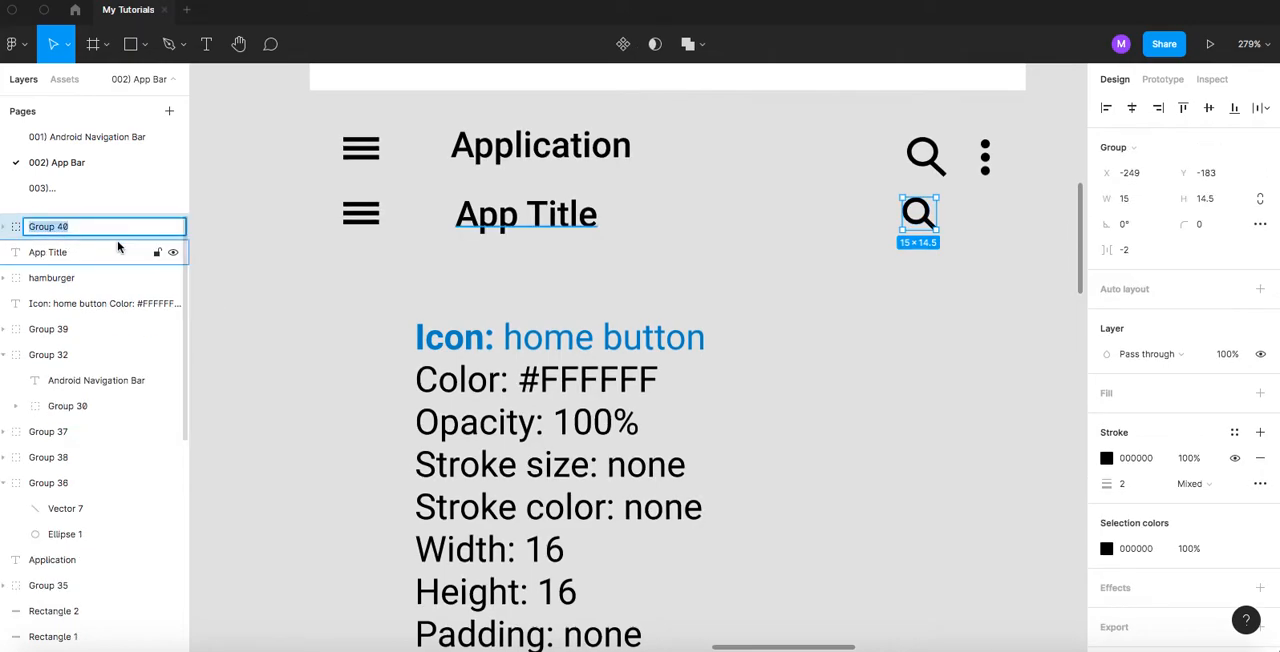
type("magnifier")
key("Return")
left_click(938, 289)
- Draw a 4 by 4 circle beside the top dot of the original three-dot icon and check it against that dot's size
left_click_drag(920, 235, 757, 273)
scroll(757, 261, "up", 5)
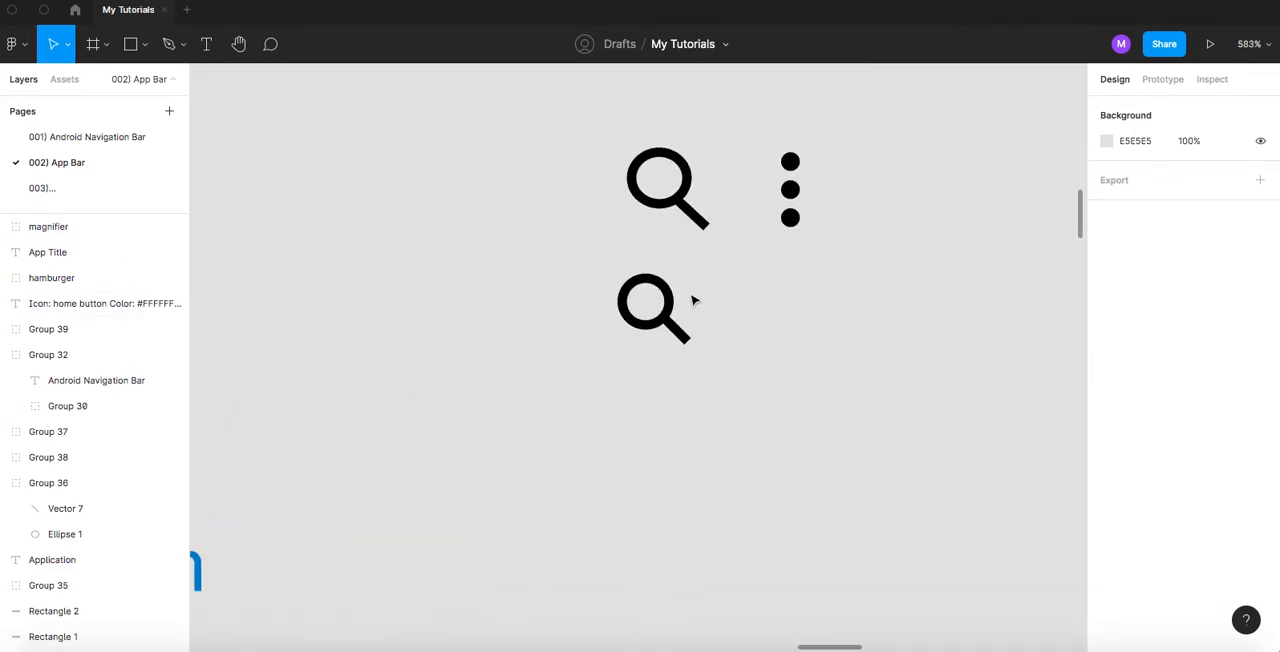
scroll(793, 223, "up", 1)
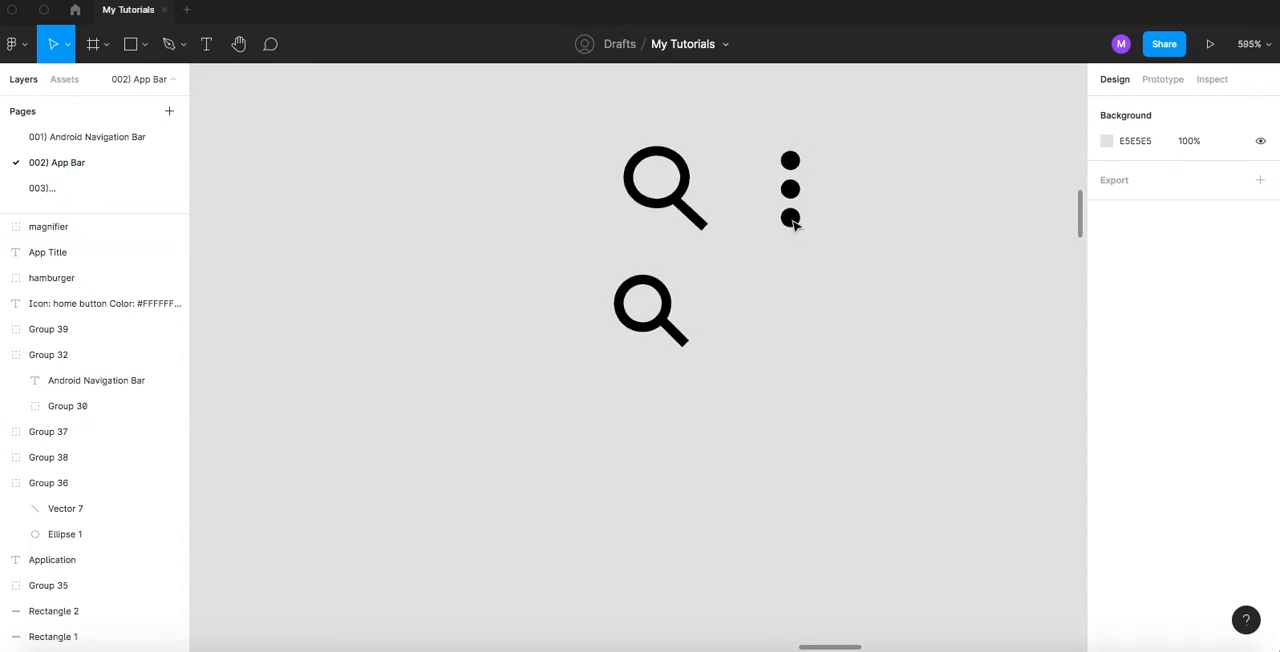
scroll(793, 223, "up", 2)
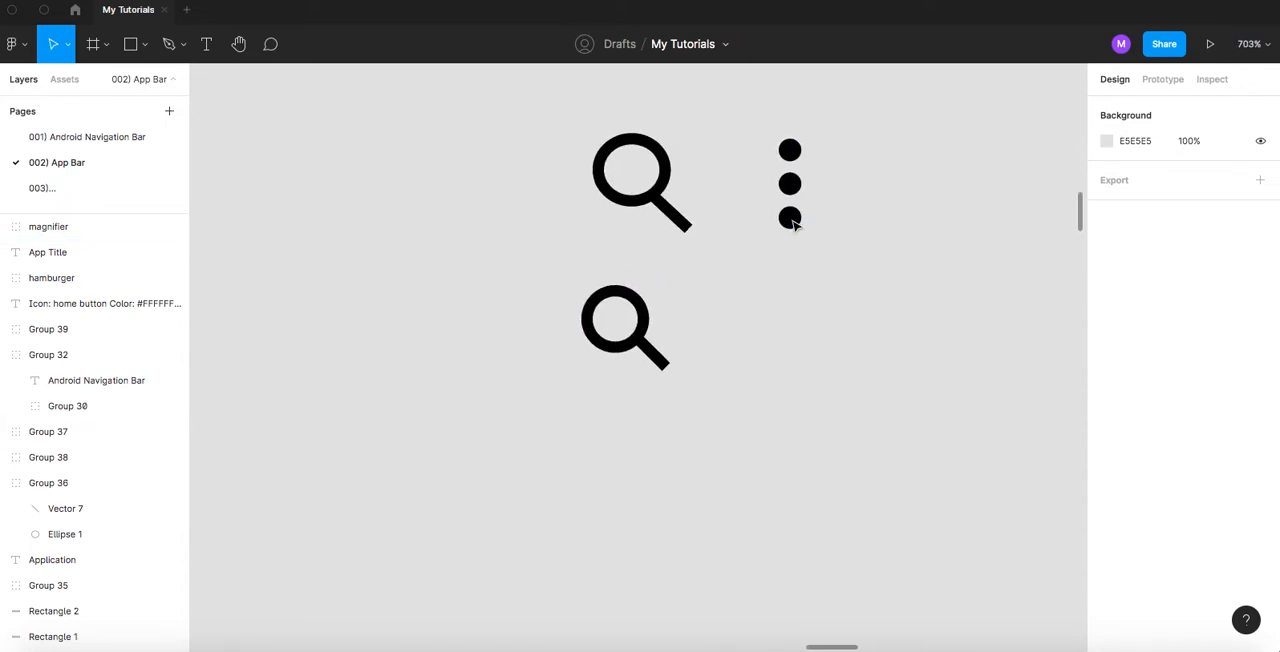
scroll(772, 290, "up", 2)
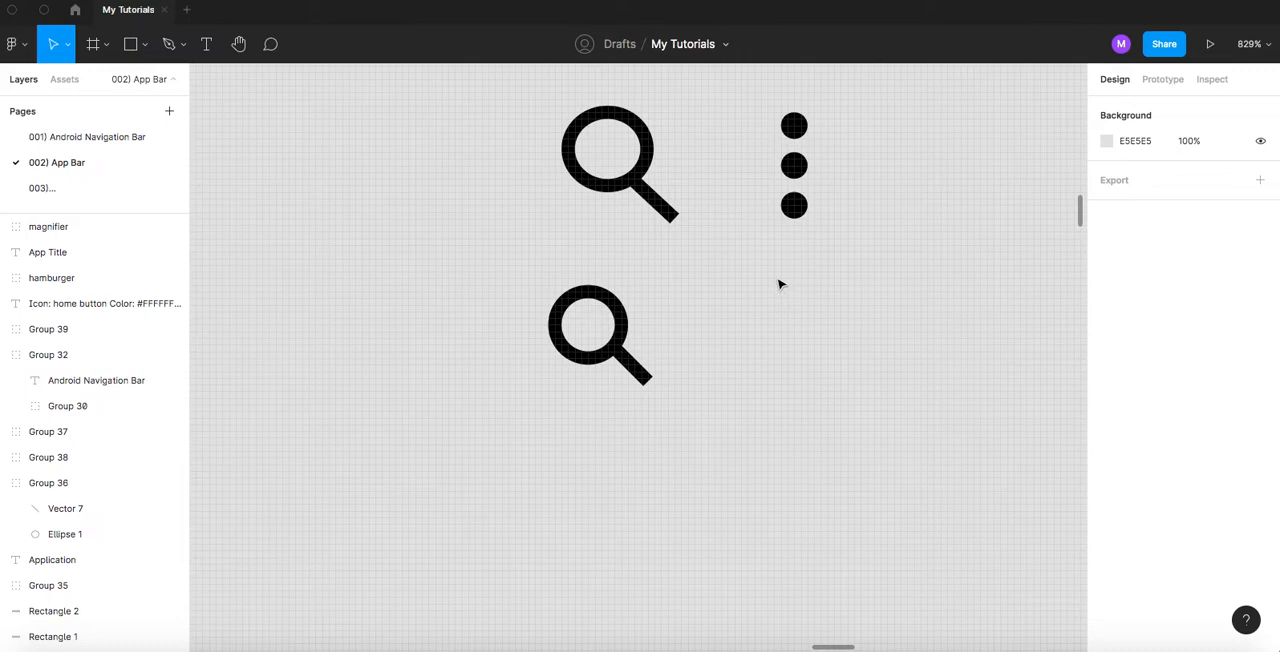
scroll(650, 286, "up", 3)
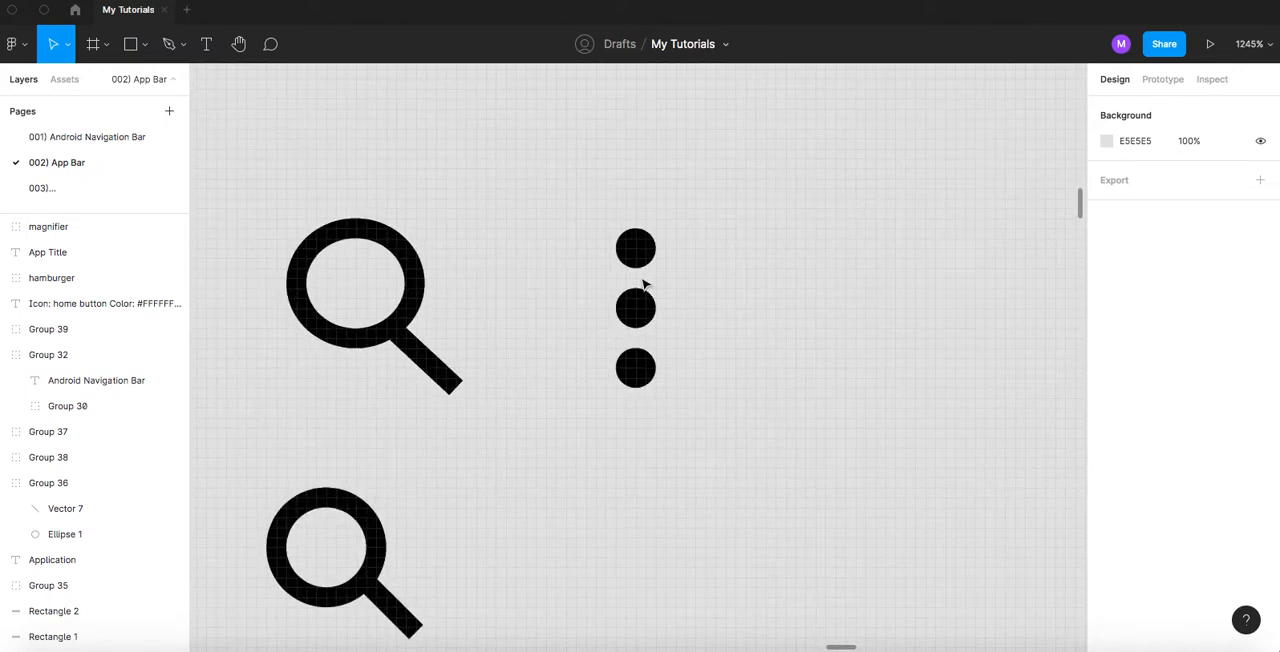
scroll(645, 287, "up", 1)
left_click(146, 48)
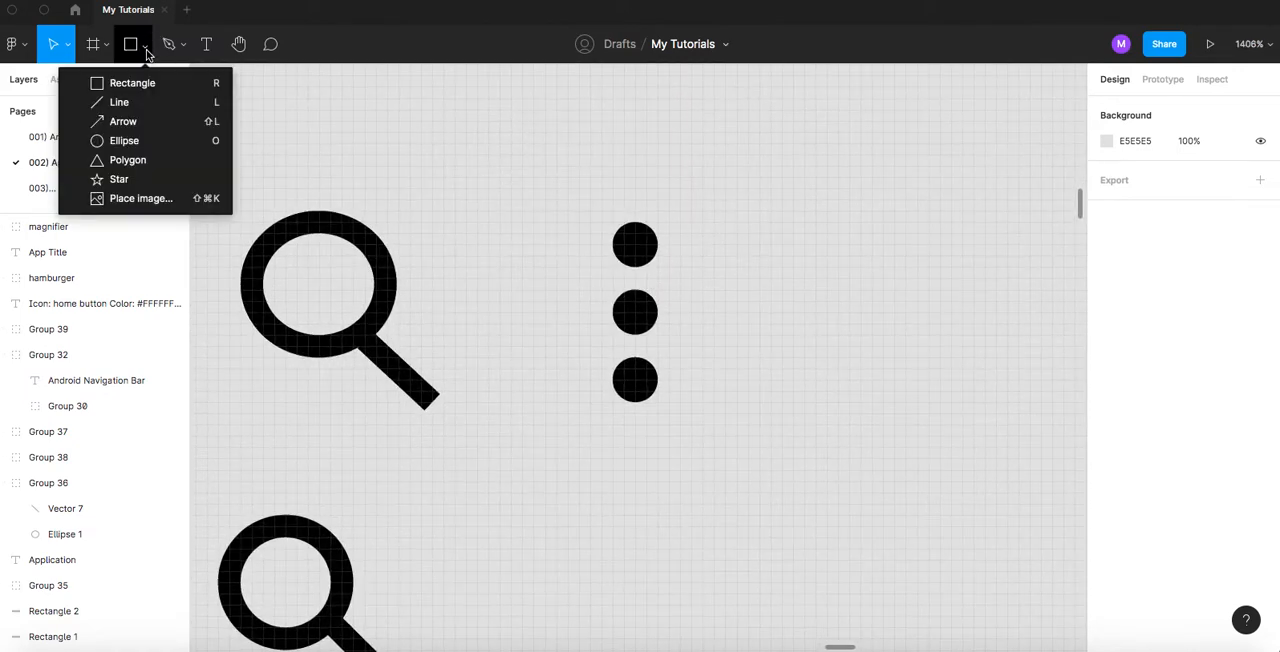
left_click(125, 140)
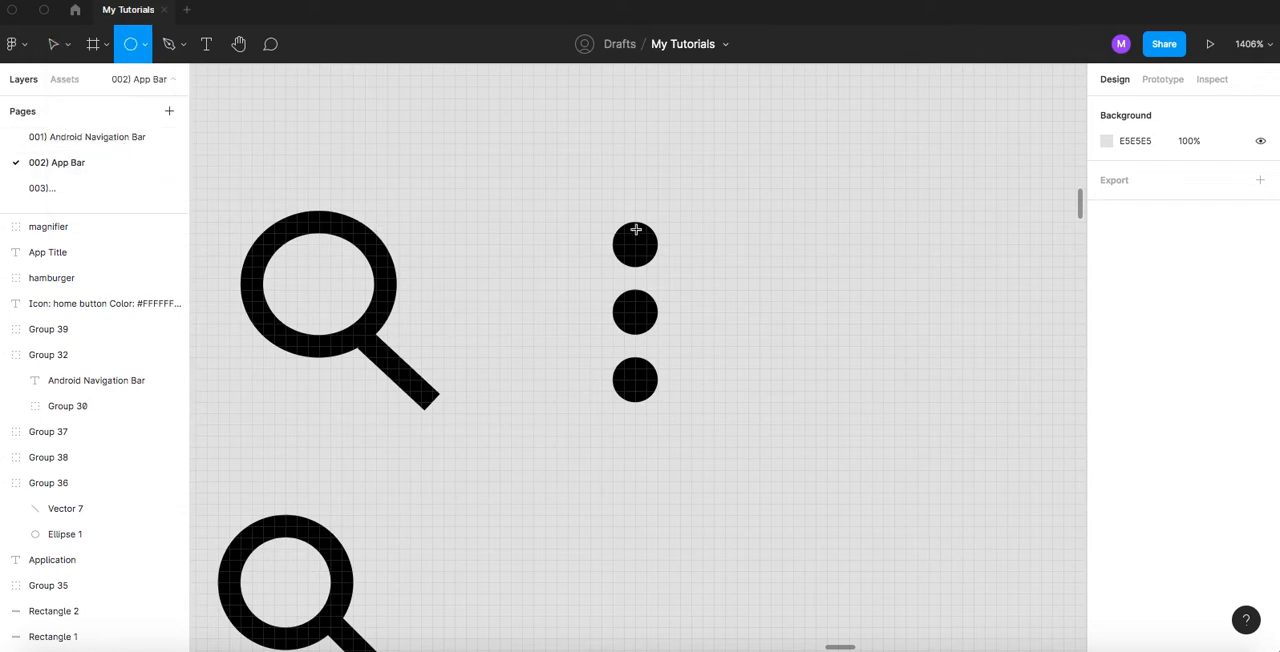
left_click_drag(714, 223, 746, 267)
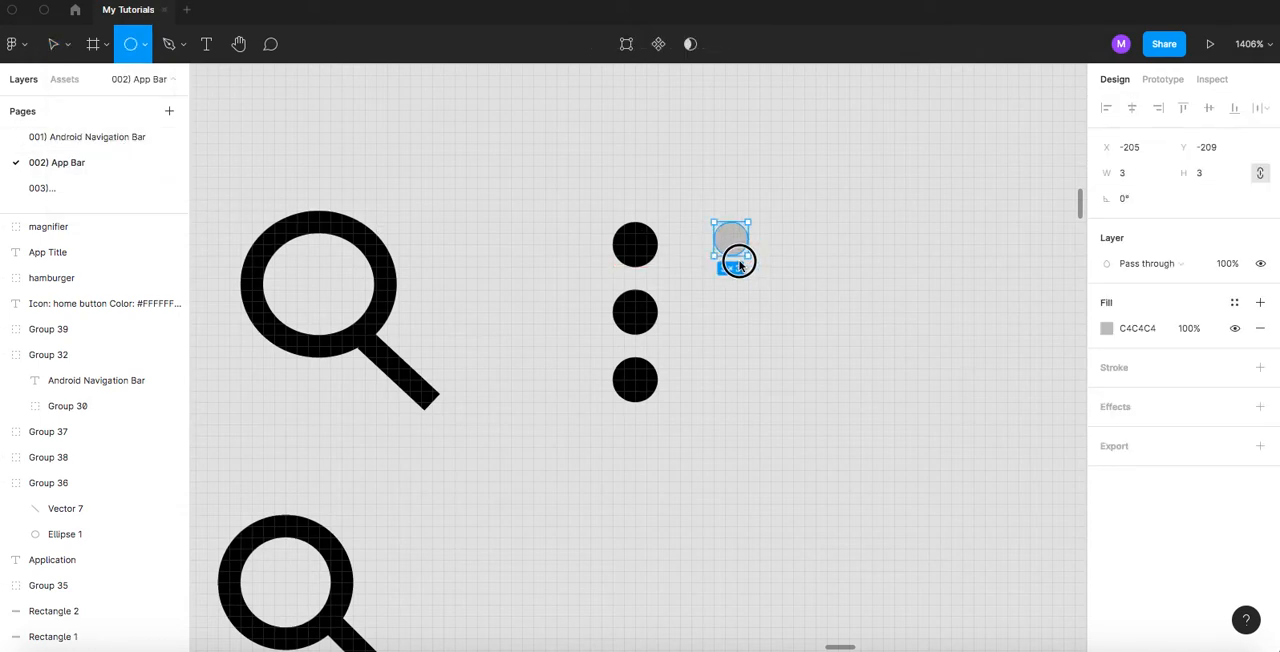
left_click(628, 253)
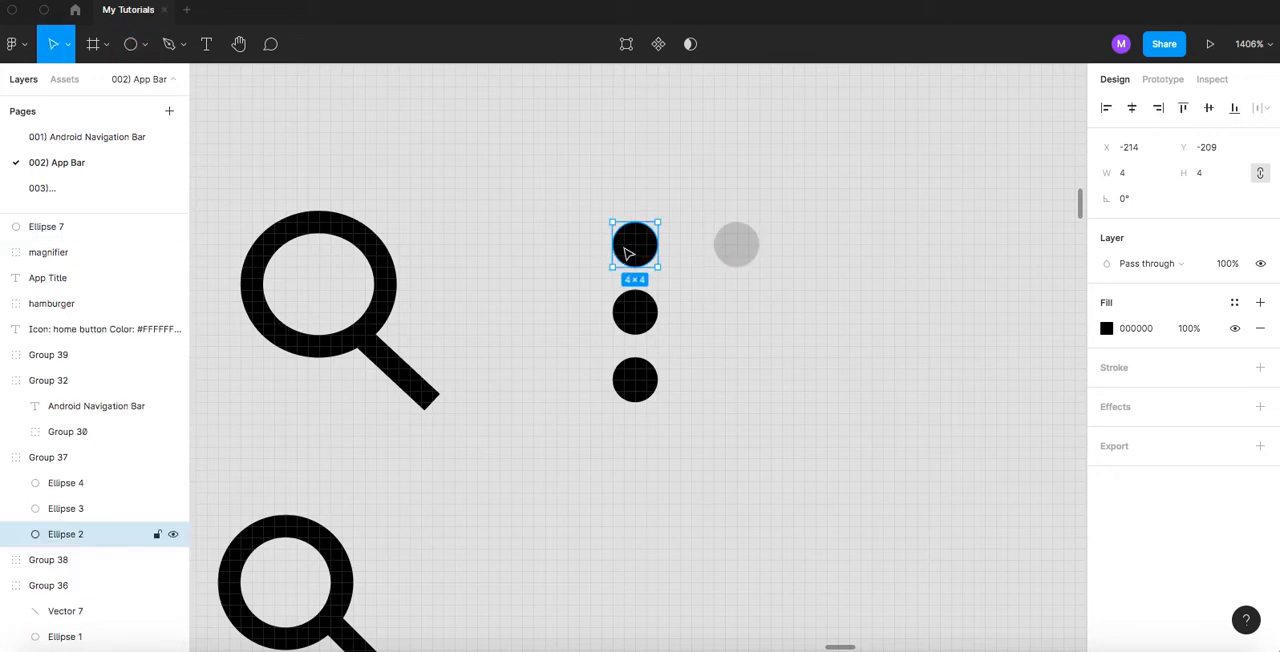
- Fill the new dot with black (000000) and duplicate it twice straight down with gaps of 2, forming a column of three
left_click(736, 248)
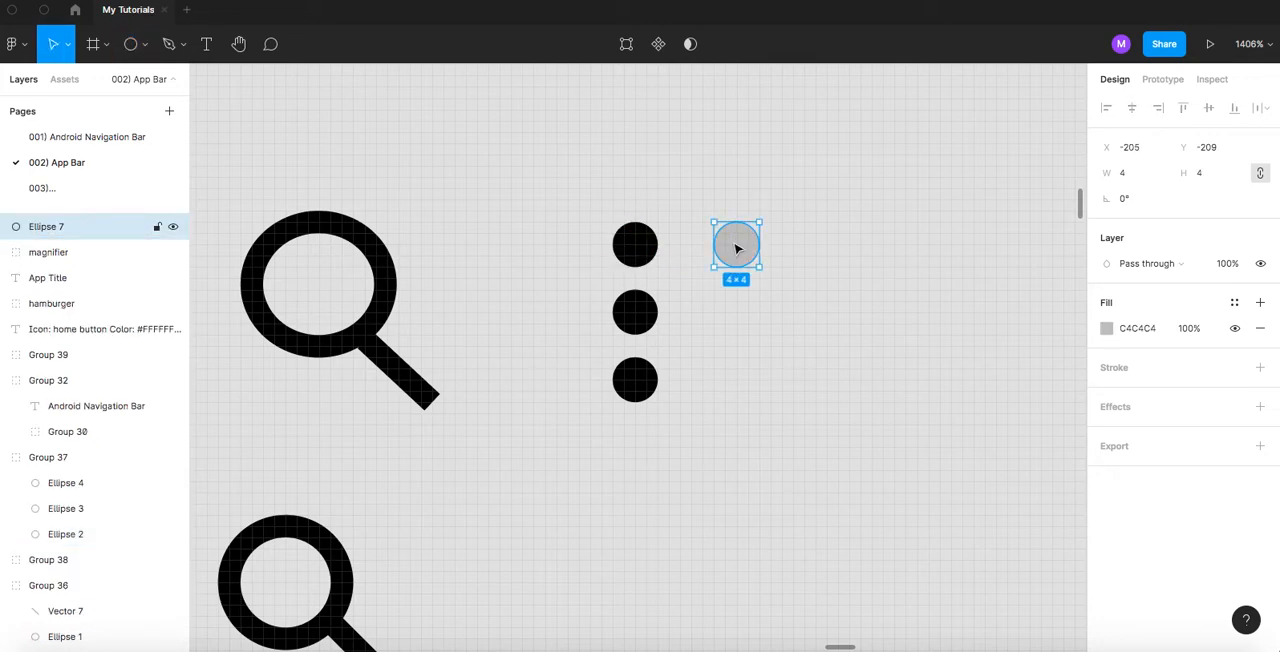
left_click(1106, 328)
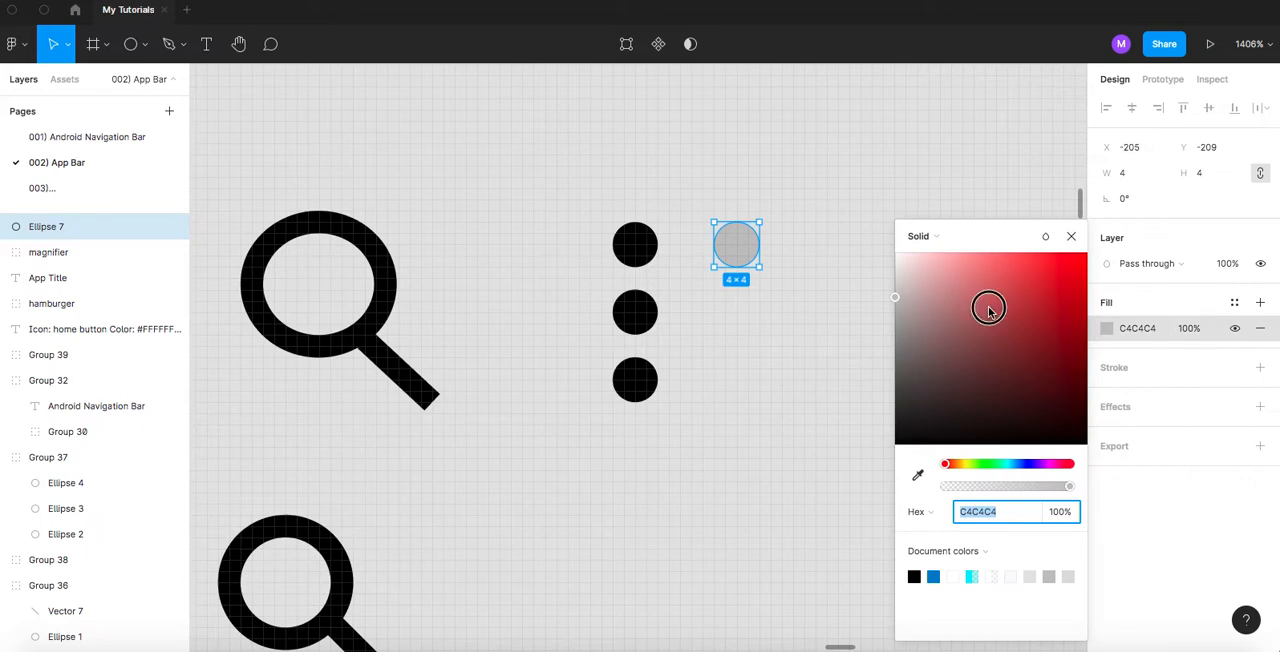
left_click_drag(988, 310, 851, 503)
left_click(763, 300)
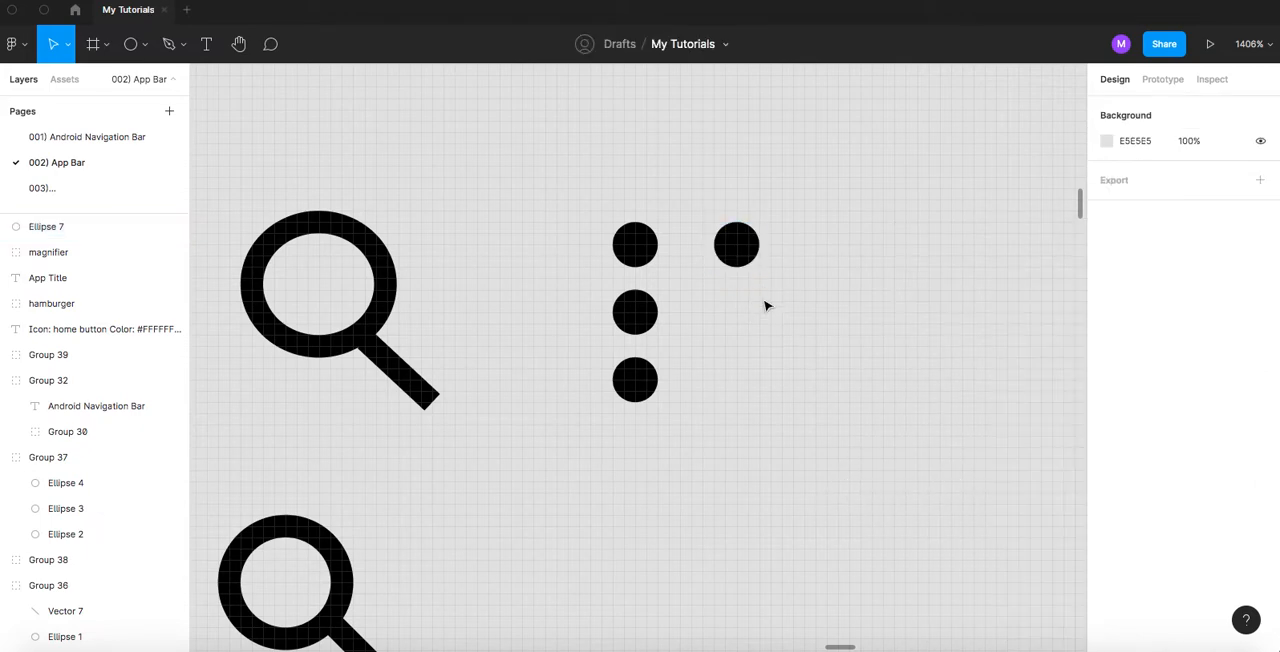
left_click(737, 242)
left_click_drag(740, 242, 737, 377)
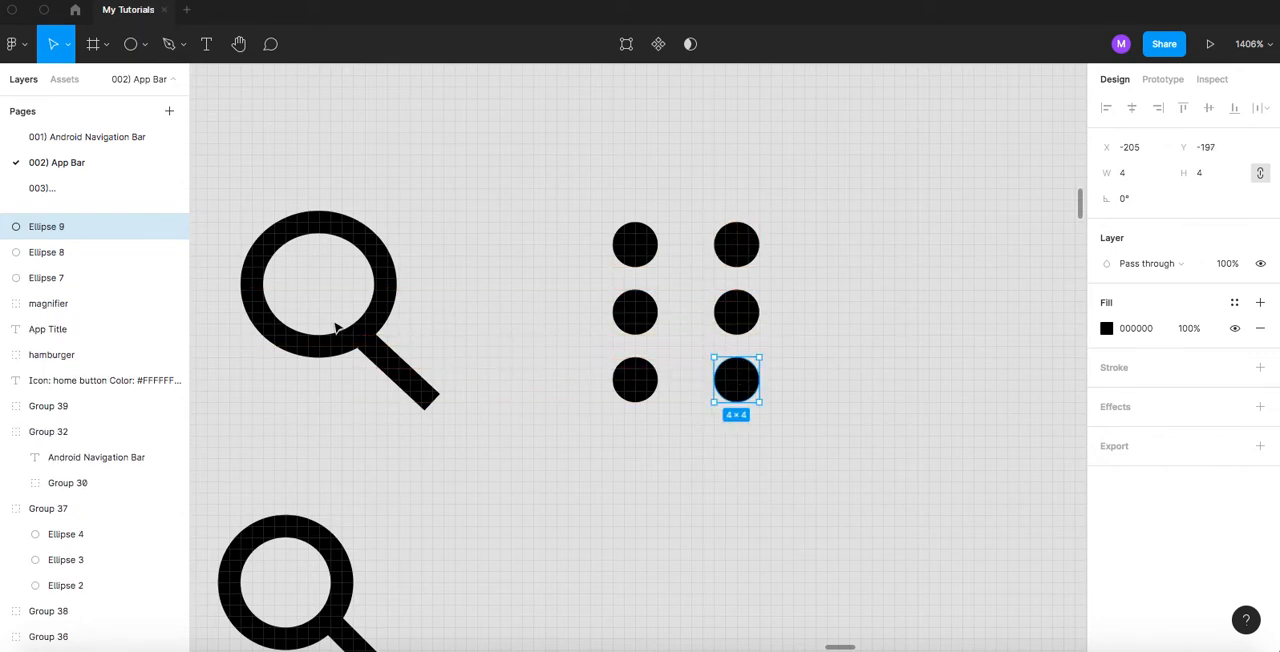
- Rename the layers of all three new circles as dot
double_click(51, 277)
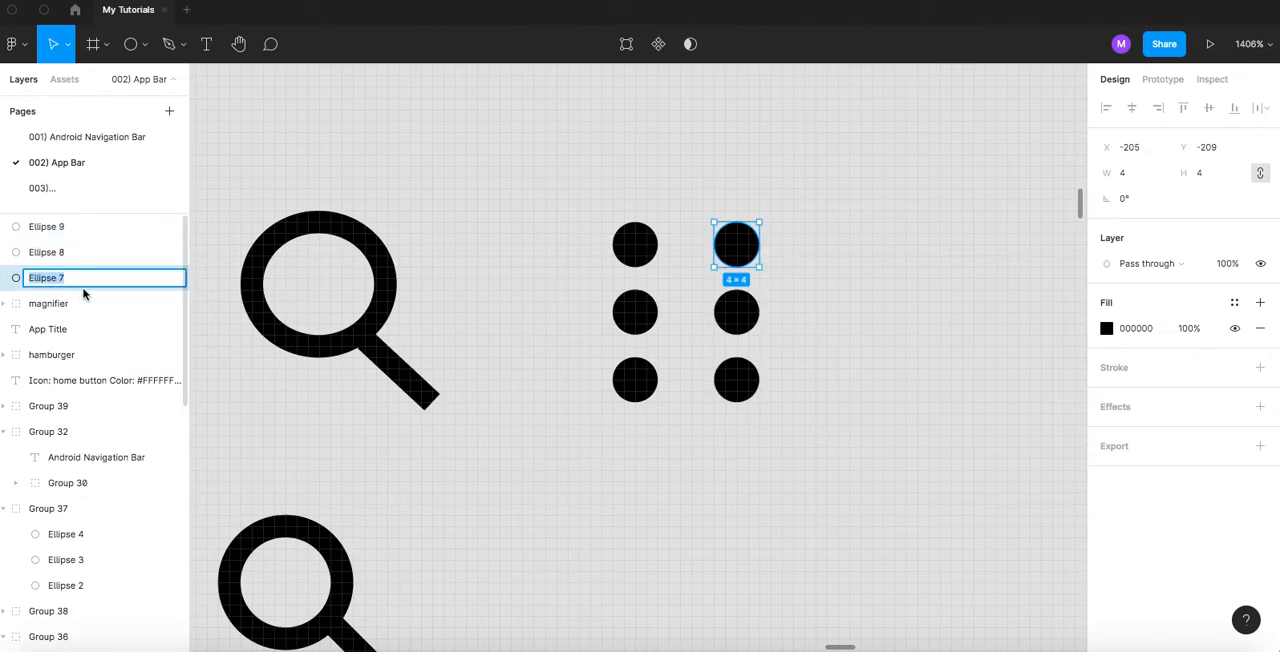
double_click(58, 230)
type("dot")
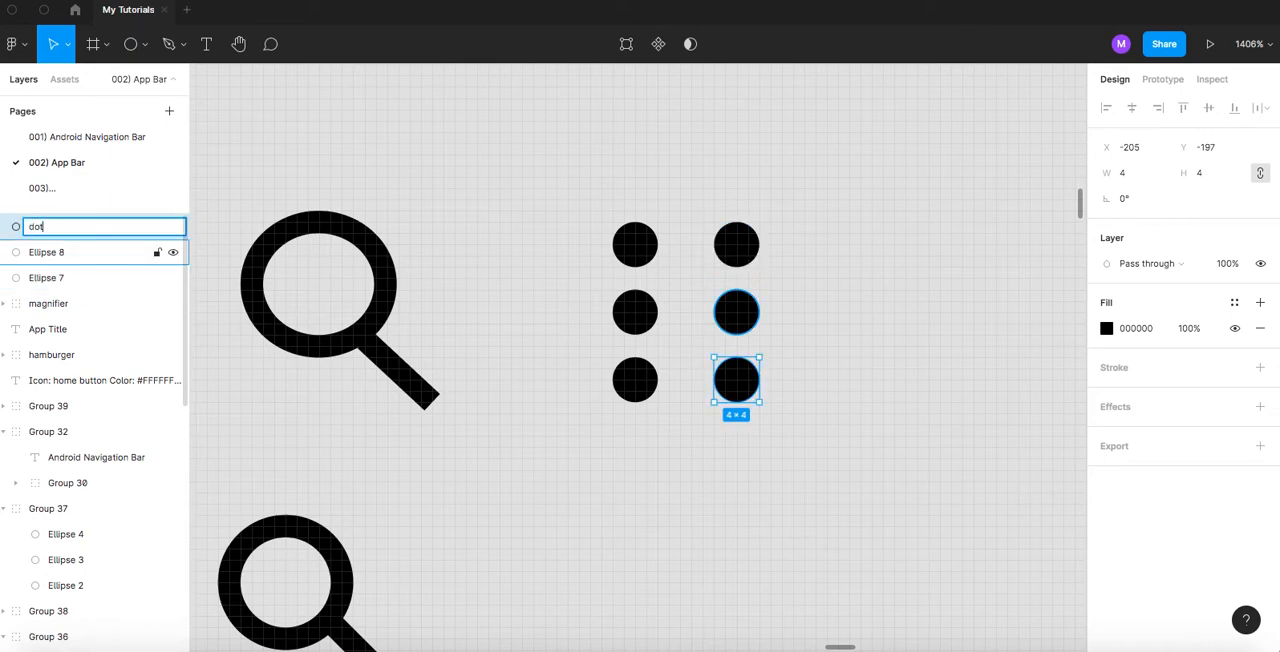
key("Tab")
type("dot")
key("Tab")
type("dot")
key("Return")
- Group the three new dots and name the group kabab
left_click(815, 216)
left_click_drag(815, 216, 694, 440)
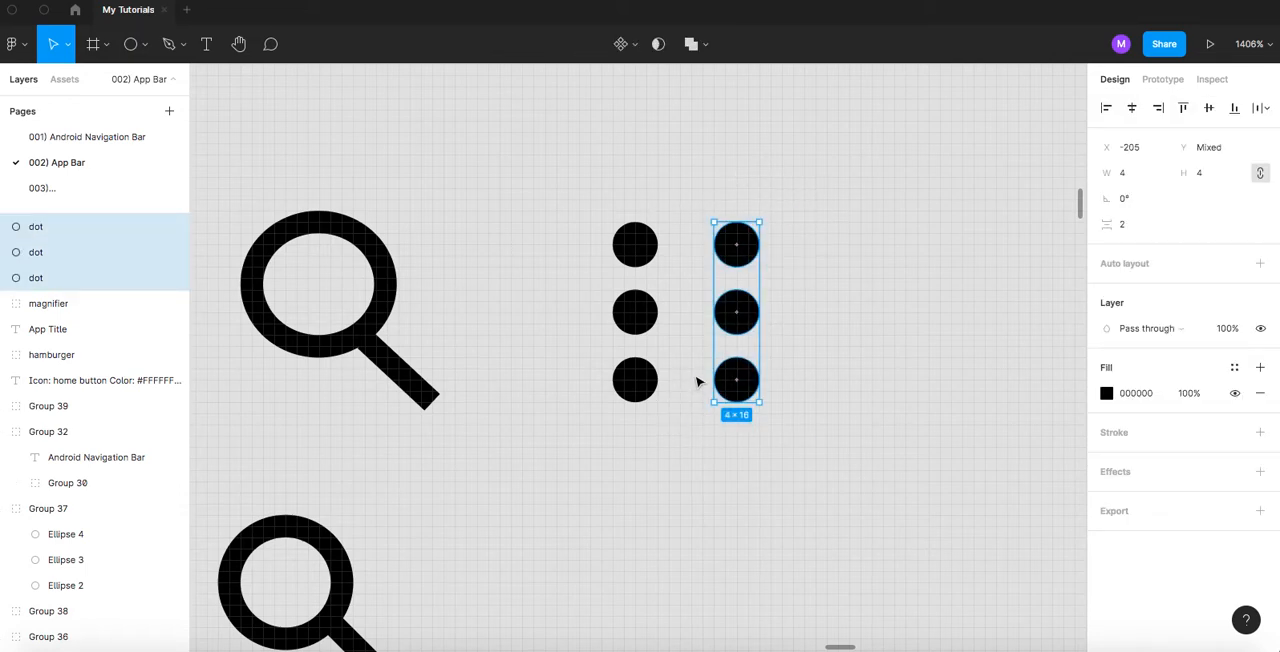
left_click_drag(826, 180, 712, 455)
key("ctrl+g")
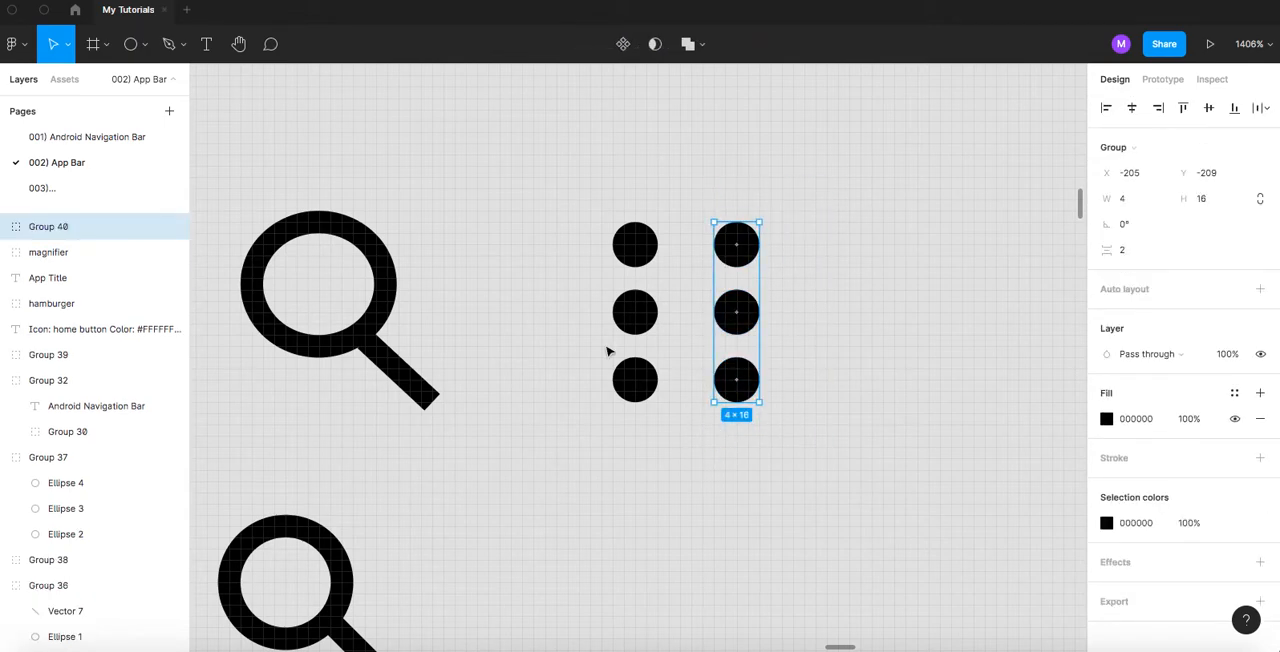
double_click(57, 227)
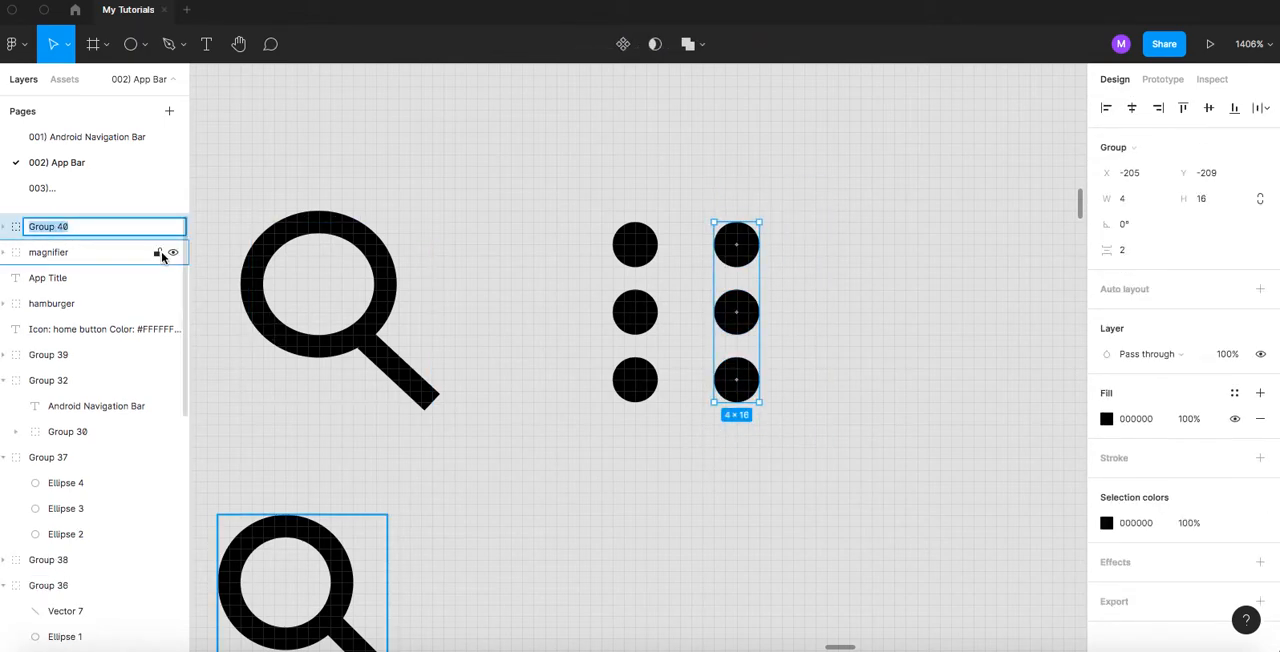
type("kabab")
key("Return")
left_click(773, 208)
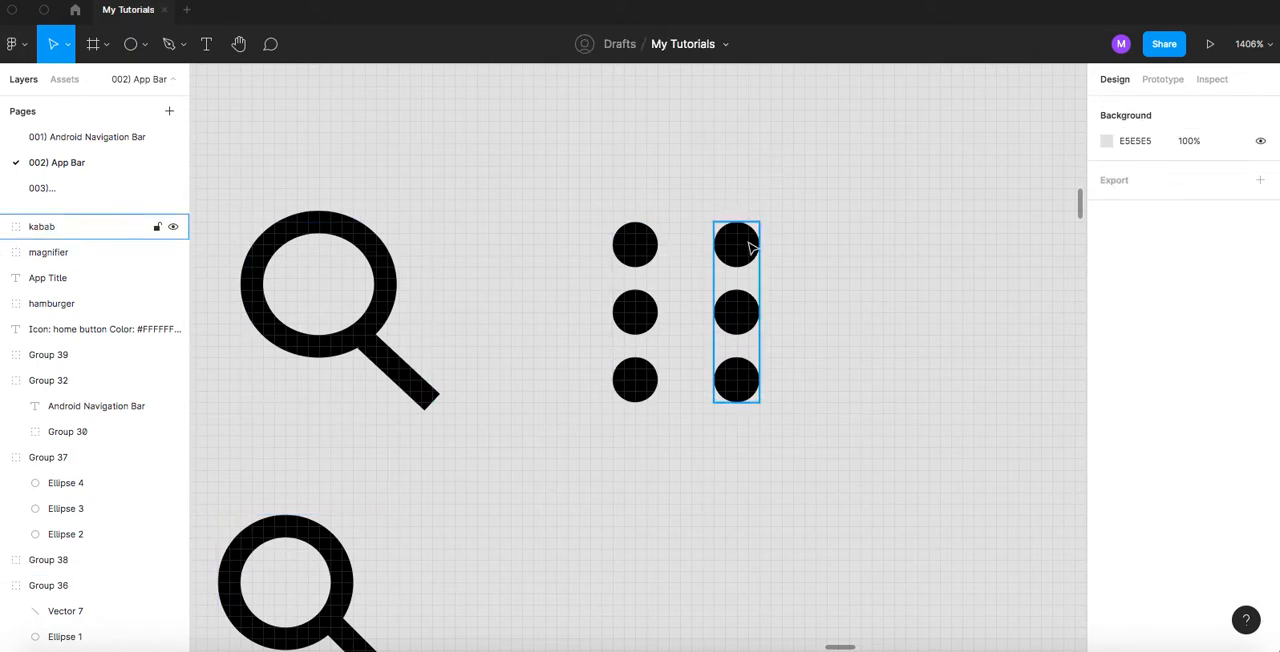
- Move the kabab group straight down to Y -183, in line with the App Title row
scroll(750, 248, "down", 5)
left_click(740, 290)
left_click_drag(742, 297, 737, 343)
scroll(718, 313, "down", 3)
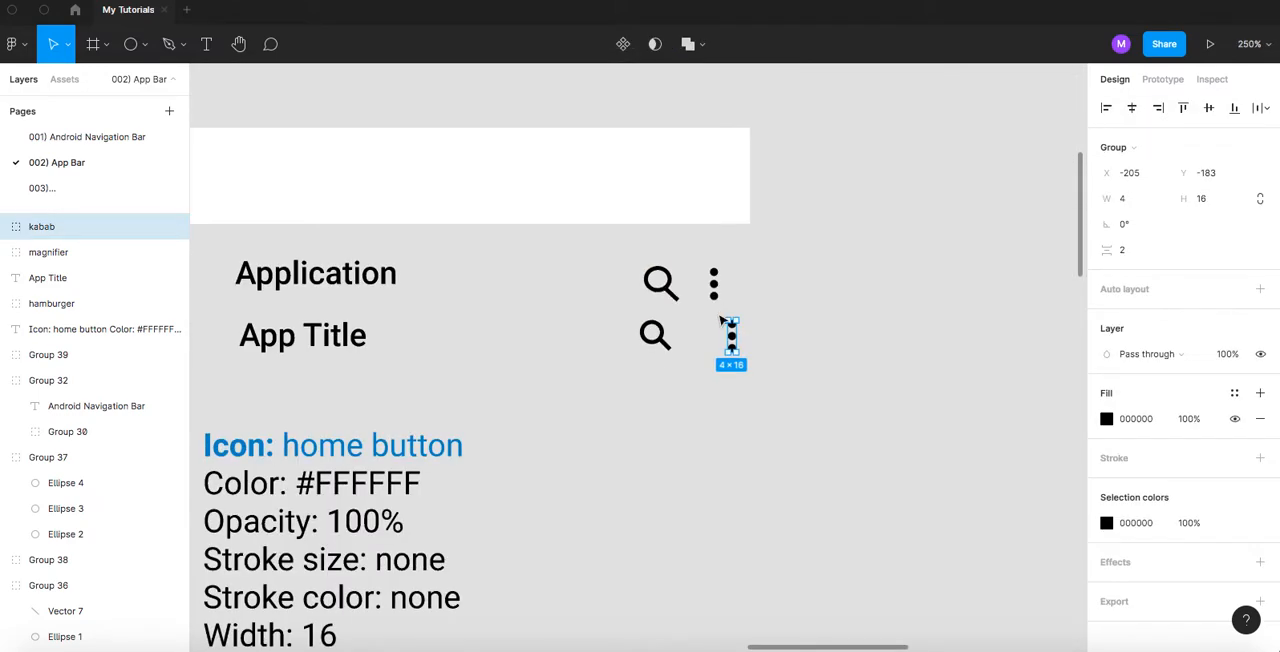
scroll(718, 313, "down", 4)
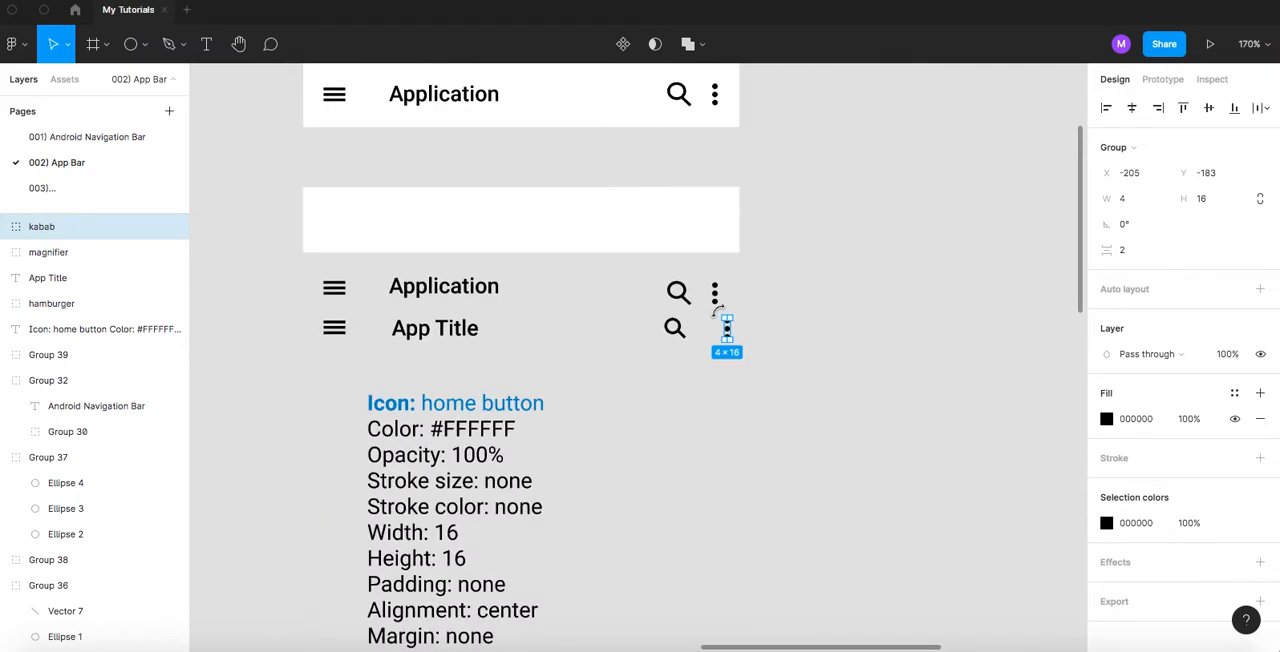
- Delete the old hamburger icon, Application text, search icon and three-dot icon between the blank white bar and the App Title row
scroll(510, 250, "up", 1)
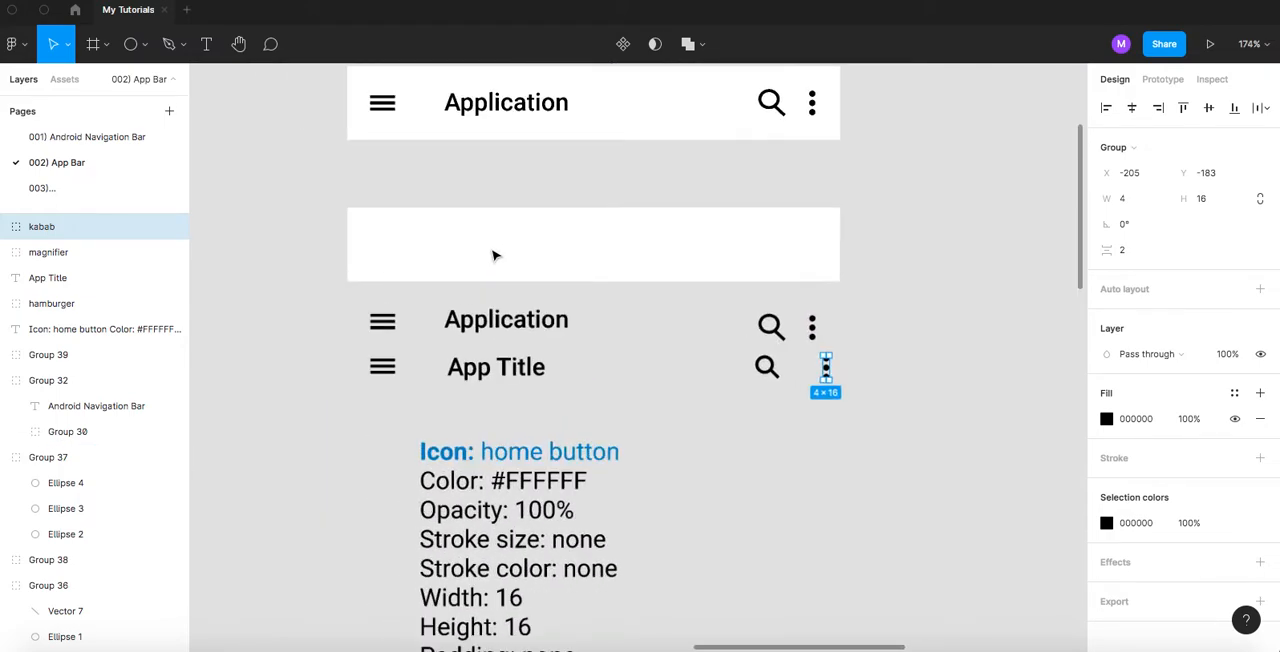
left_click_drag(345, 298, 831, 333)
key("Delete")
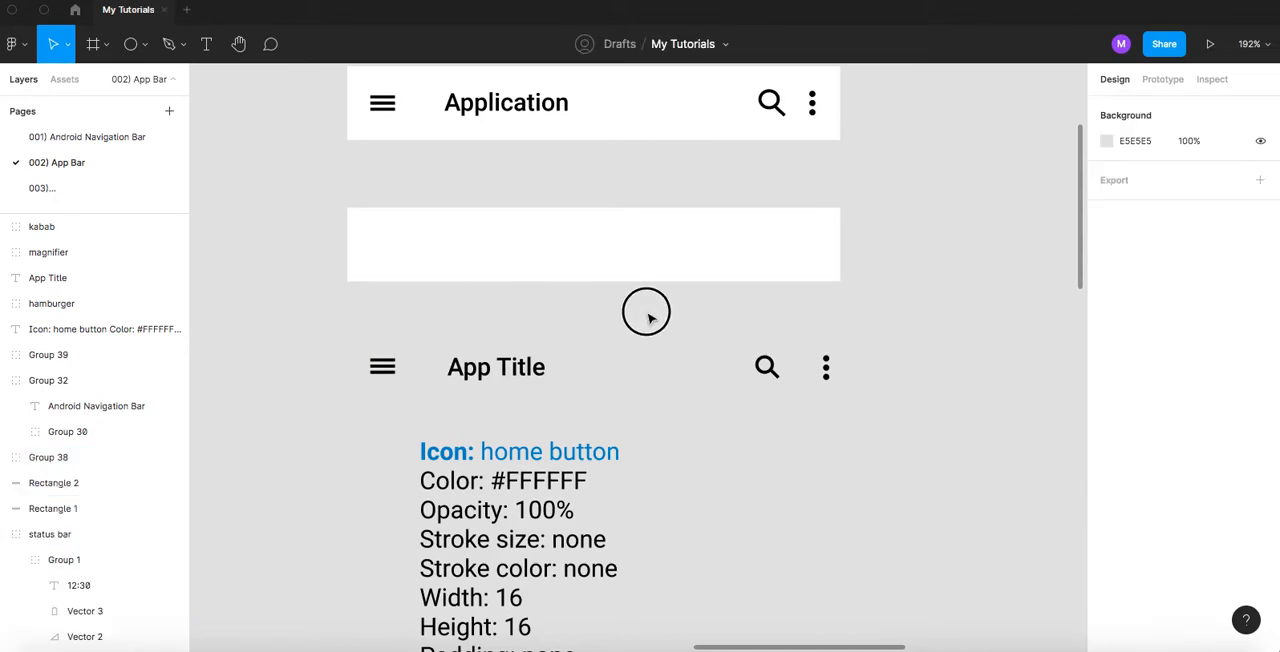
- Select the blank white bar rectangle above the App Title row
scroll(512, 251, "up", 2)
left_click(483, 250)
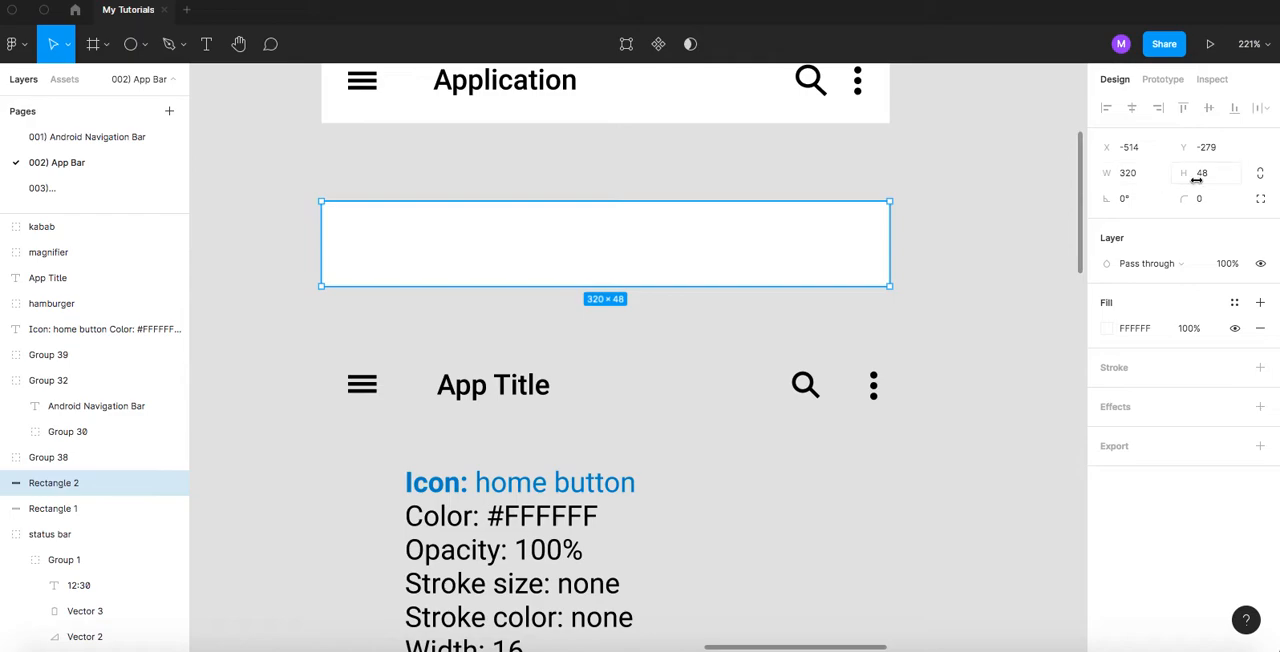
- Draw a rectangle about 107 × 58 in the empty canvas beside the blank white bar
left_click(780, 325)
scroll(669, 331, "right", 5)
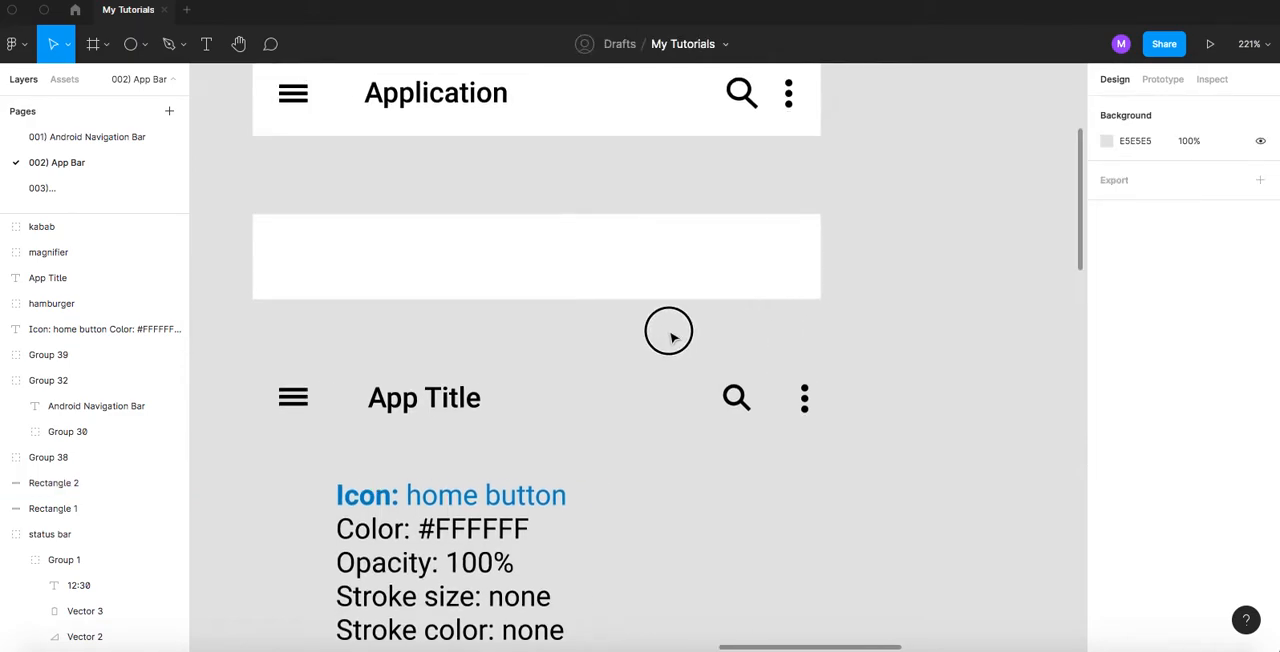
left_click(147, 48)
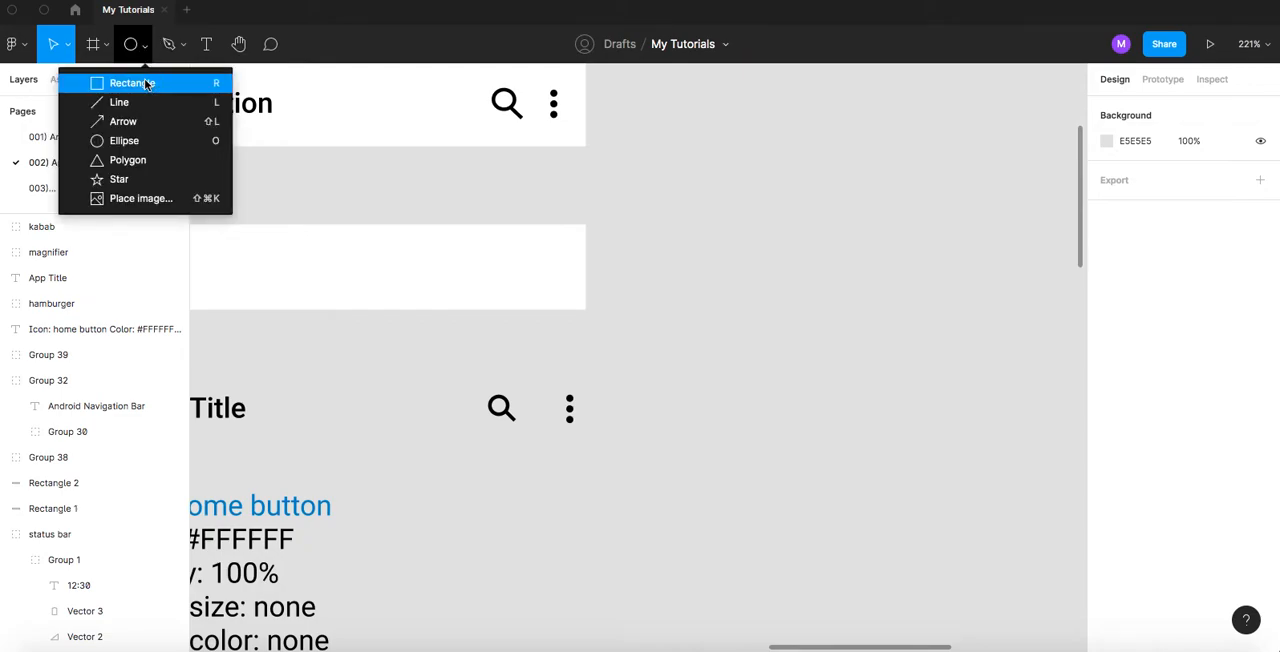
left_click(125, 83)
left_click_drag(638, 187, 828, 291)
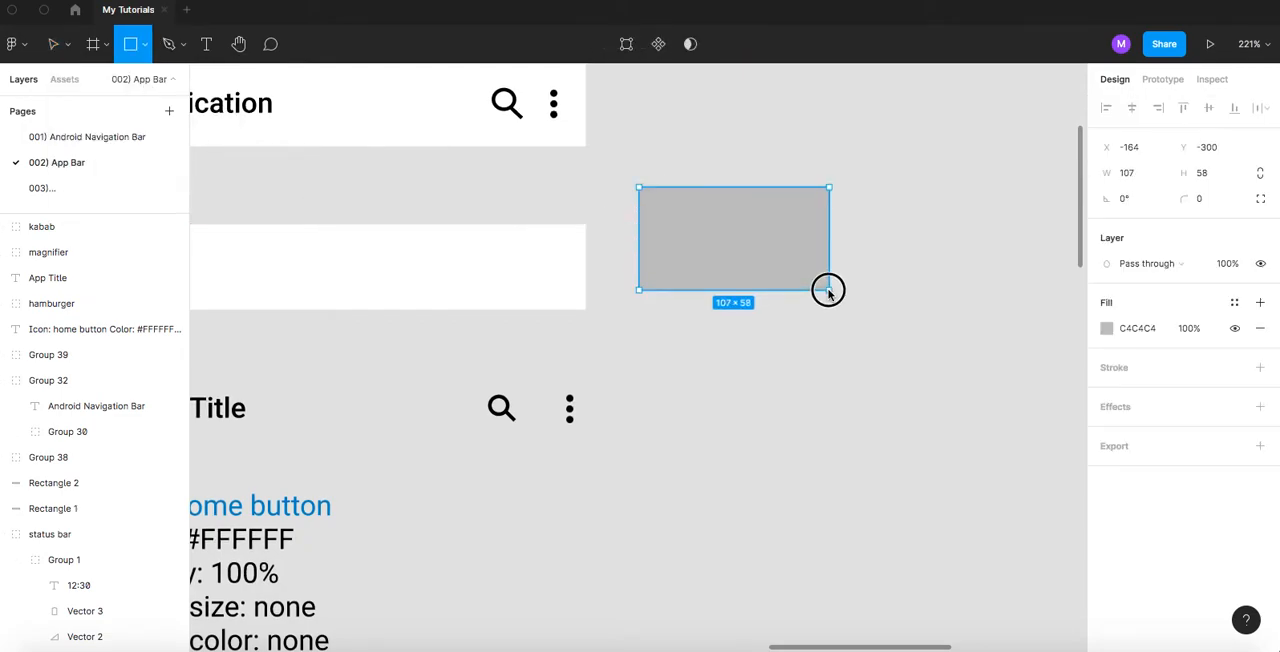
left_click_drag(828, 290, 828, 290)
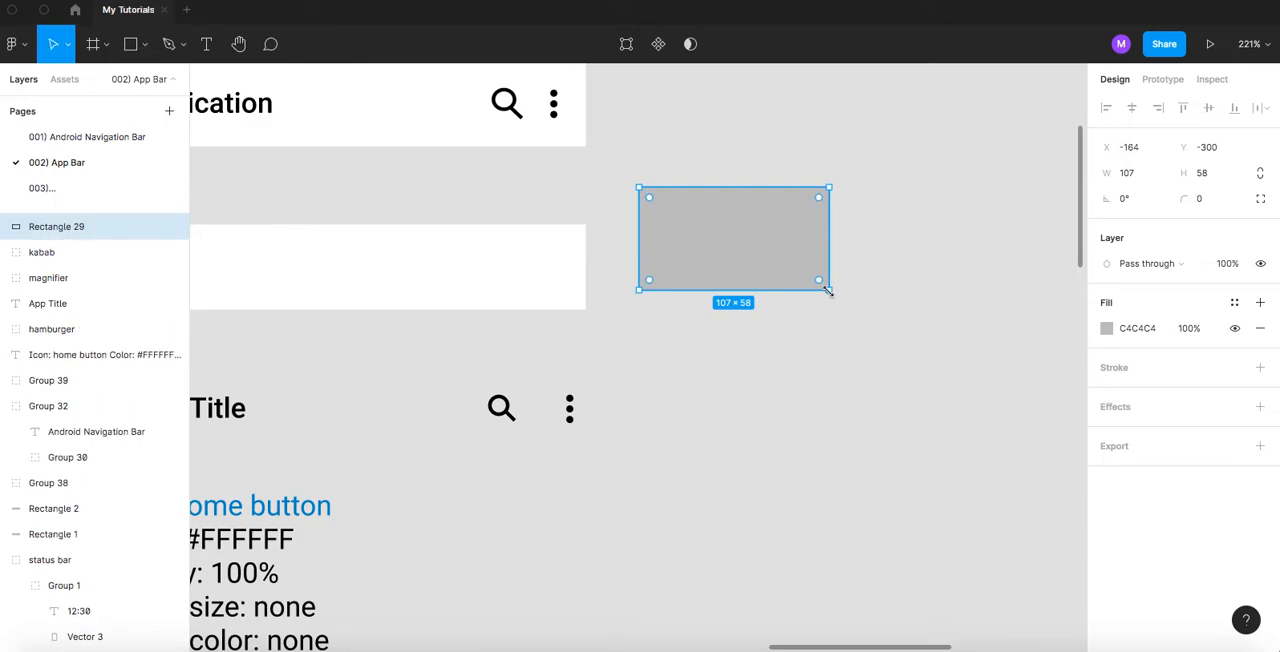
- Set the new rectangle's width to 320 and its height to 48
left_click(1129, 175)
type("320")
left_click(1215, 176)
type("48")
key("Return")
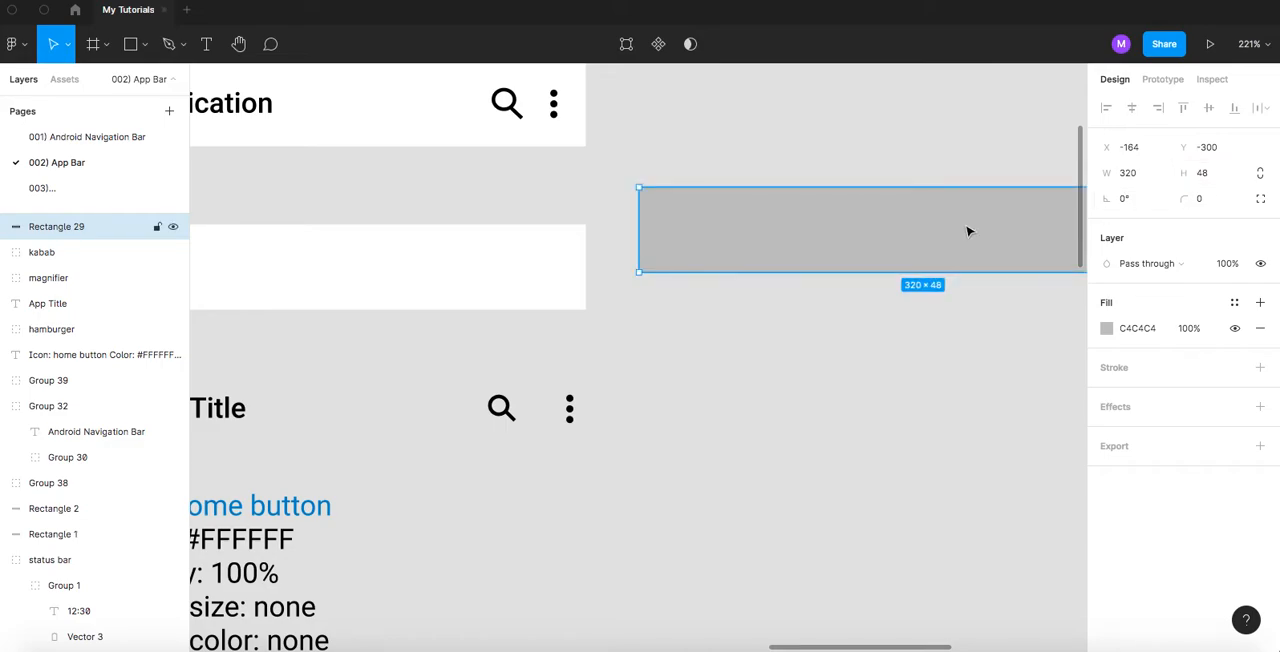
- Change the new rectangle's fill to white FFFFFF and deselect it
left_click(1106, 328)
left_click_drag(945, 324, 815, 205)
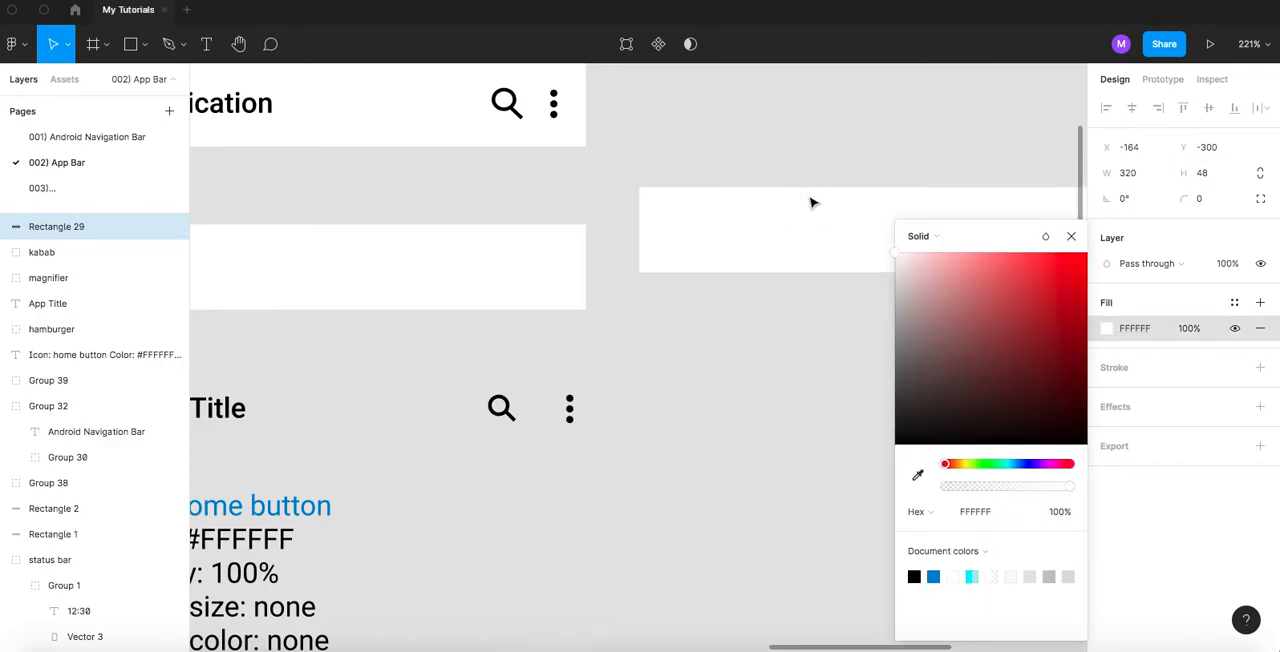
left_click(728, 424)
- Move the "Icon: home button" description text straight down to leave more space under the App Title row
scroll(658, 344, "down", 3)
scroll(658, 344, "down", 1)
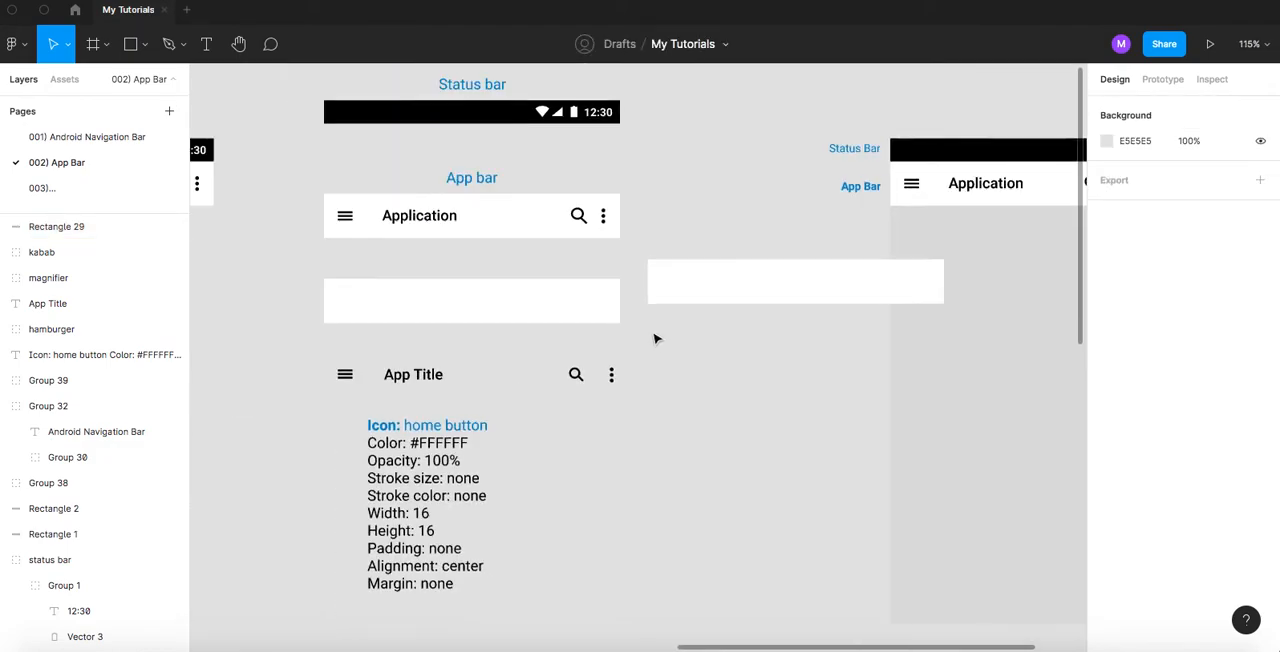
left_click_drag(402, 456, 478, 444)
- Delete the old blank white bar and move the new white rectangle into its place at X -514, Y -284
left_click(491, 194)
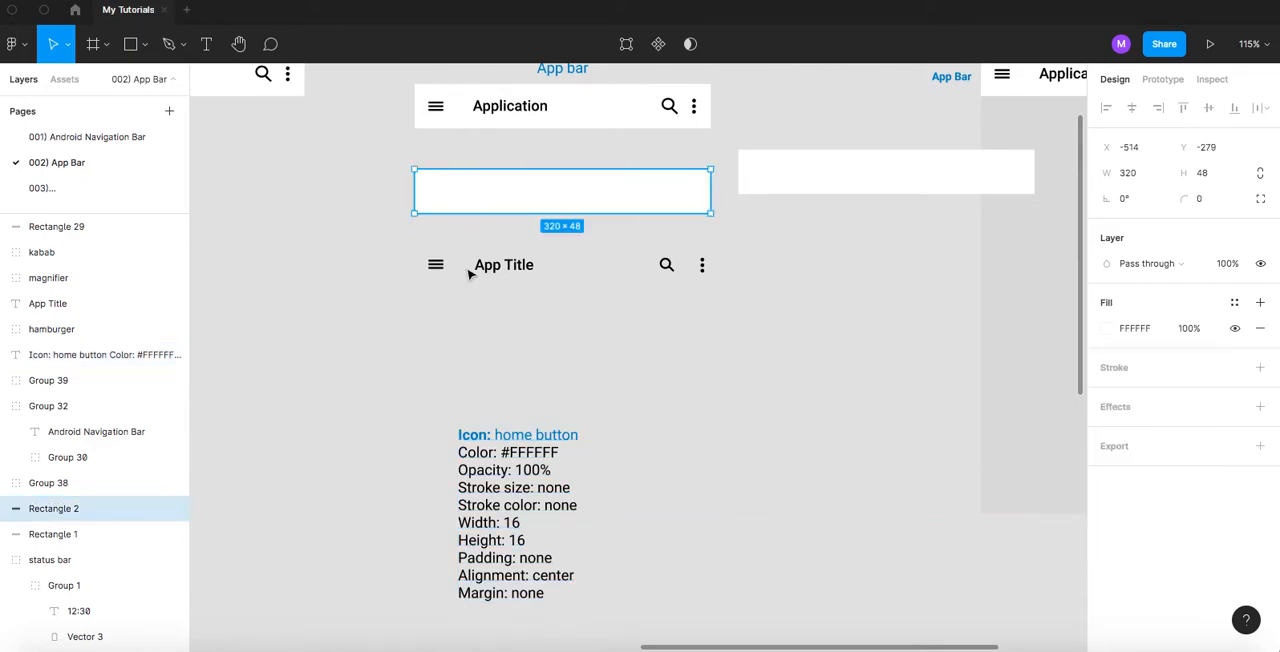
key("Delete")
left_click_drag(825, 178, 499, 197)
scroll(460, 204, "up", 5)
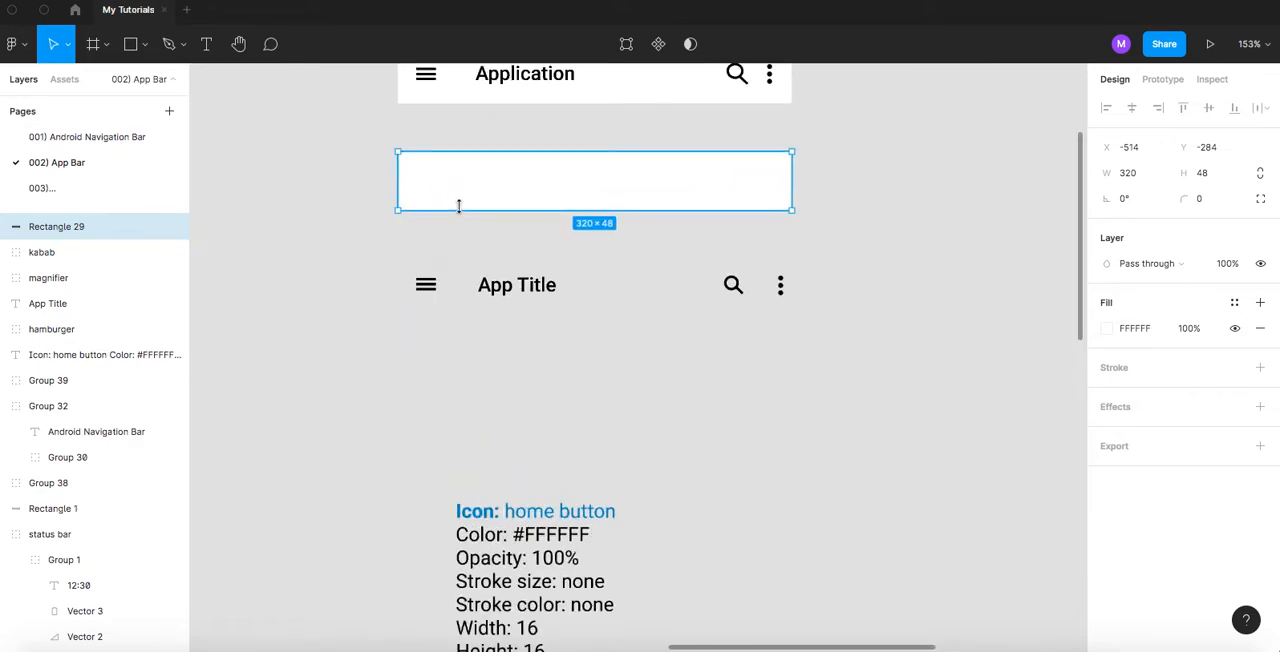
left_click(405, 254)
- Move the hamburger, App Title, magnifier and kabab onto the new white rectangle, keeping their order
scroll(434, 303, "up", 2)
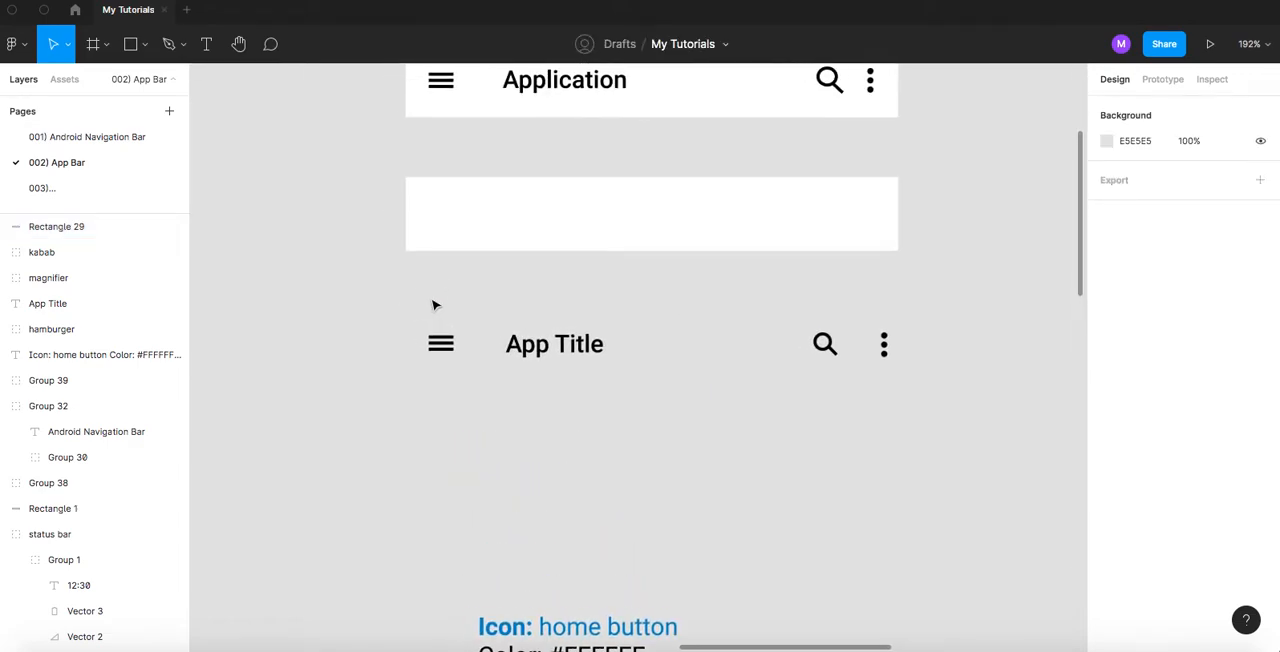
scroll(434, 303, "up", 3)
left_click(453, 358)
left_click_drag(453, 358, 440, 192)
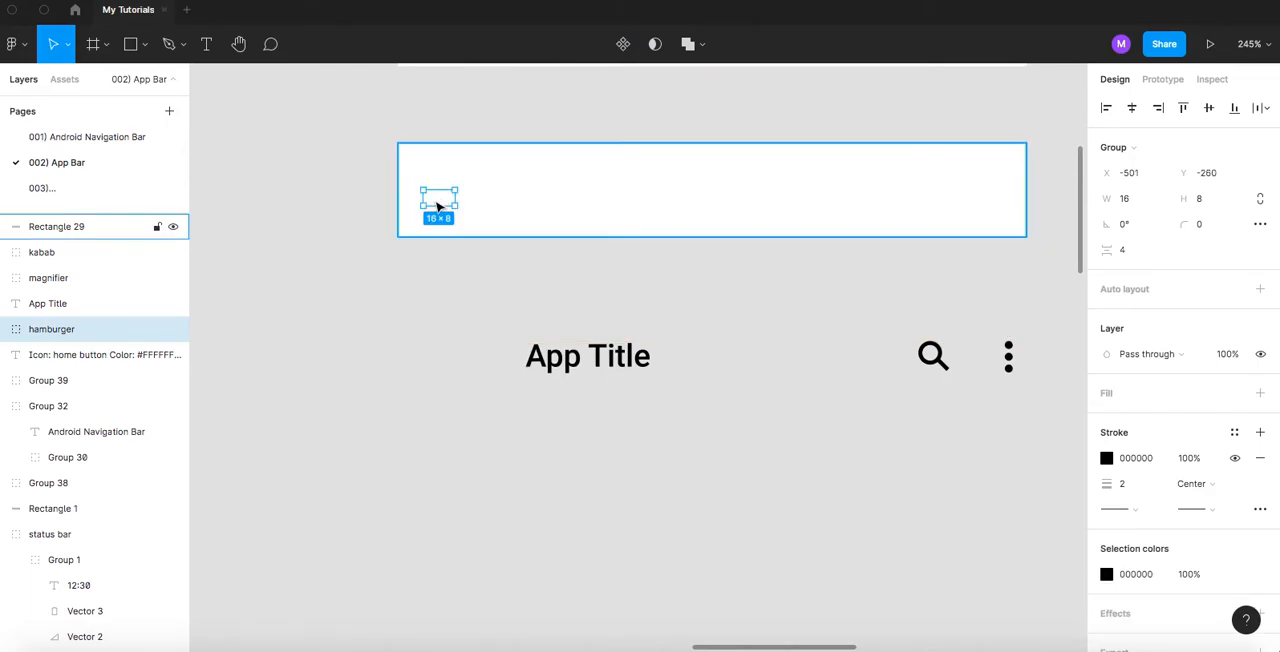
left_click_drag(590, 362, 583, 206)
left_click_drag(931, 354, 840, 206)
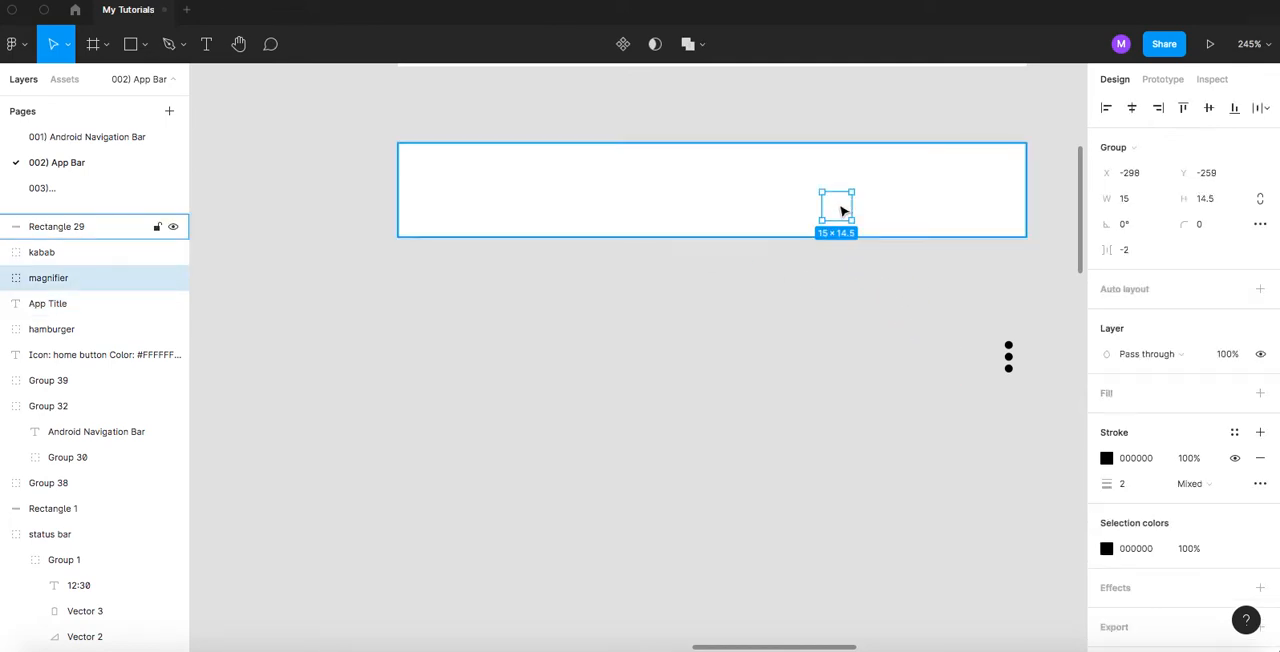
left_click_drag(1008, 356, 944, 204)
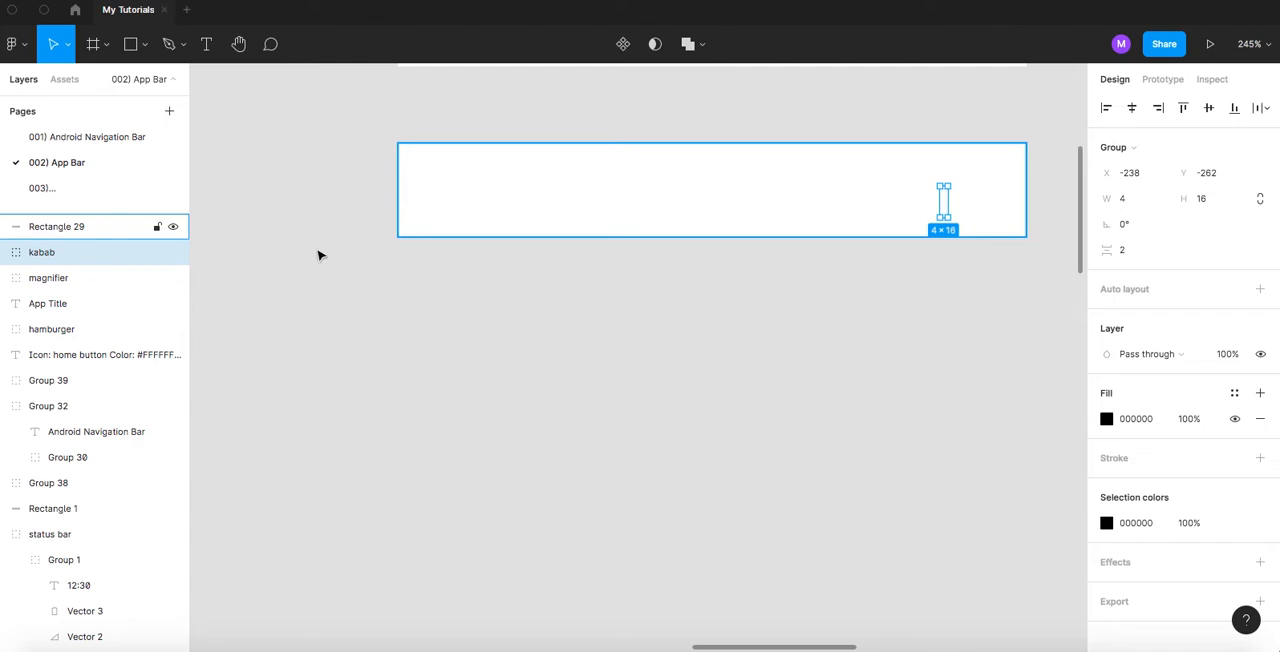
- Rename the new 320 × 48 white rectangle's layer to container
left_click(462, 166)
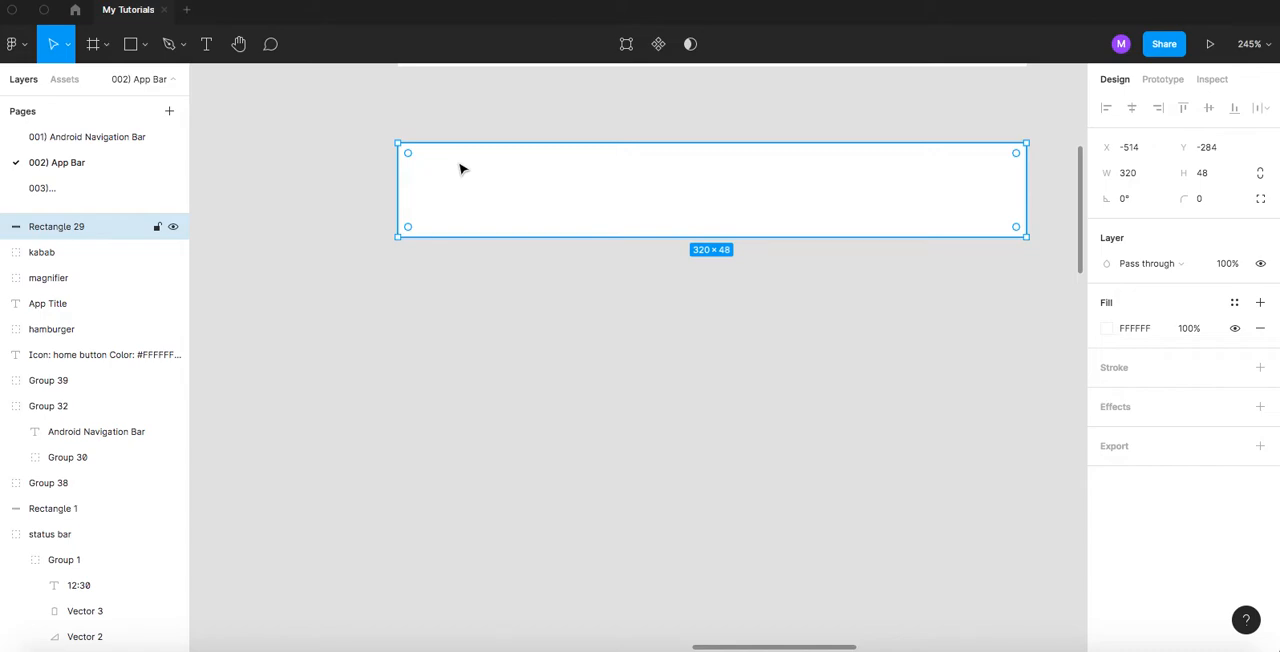
left_click(59, 256)
left_click(57, 279)
left_click(55, 303)
left_click(57, 257)
left_click(78, 230)
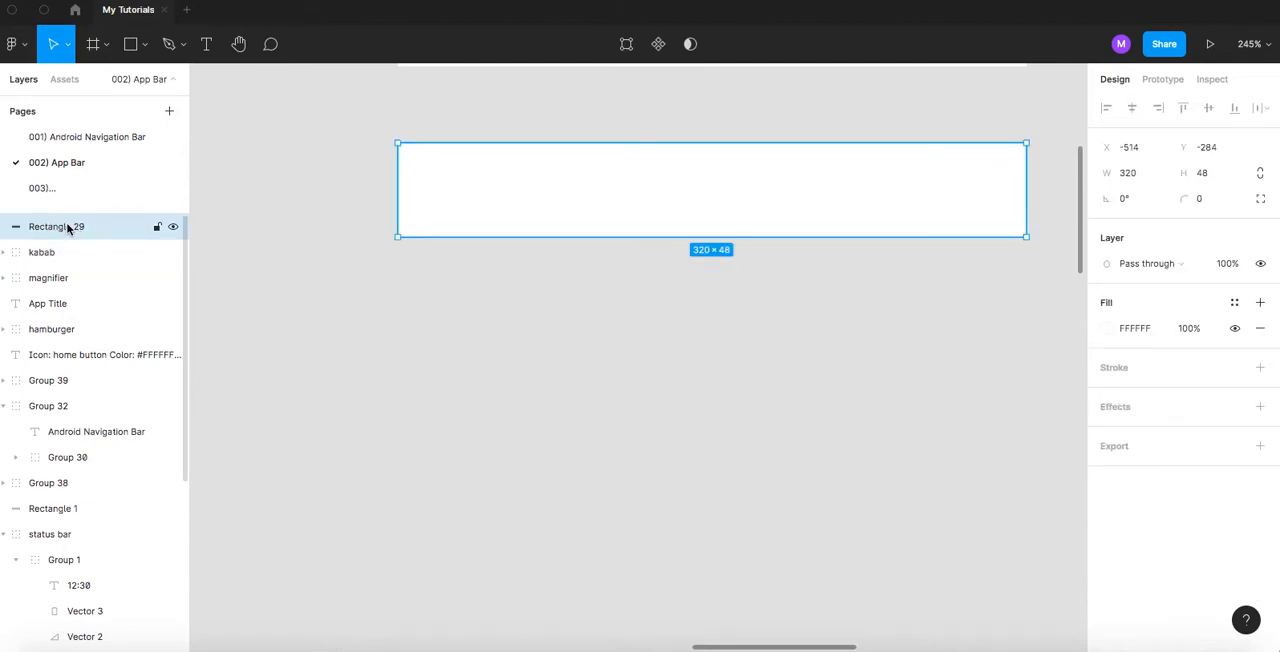
double_click(59, 228)
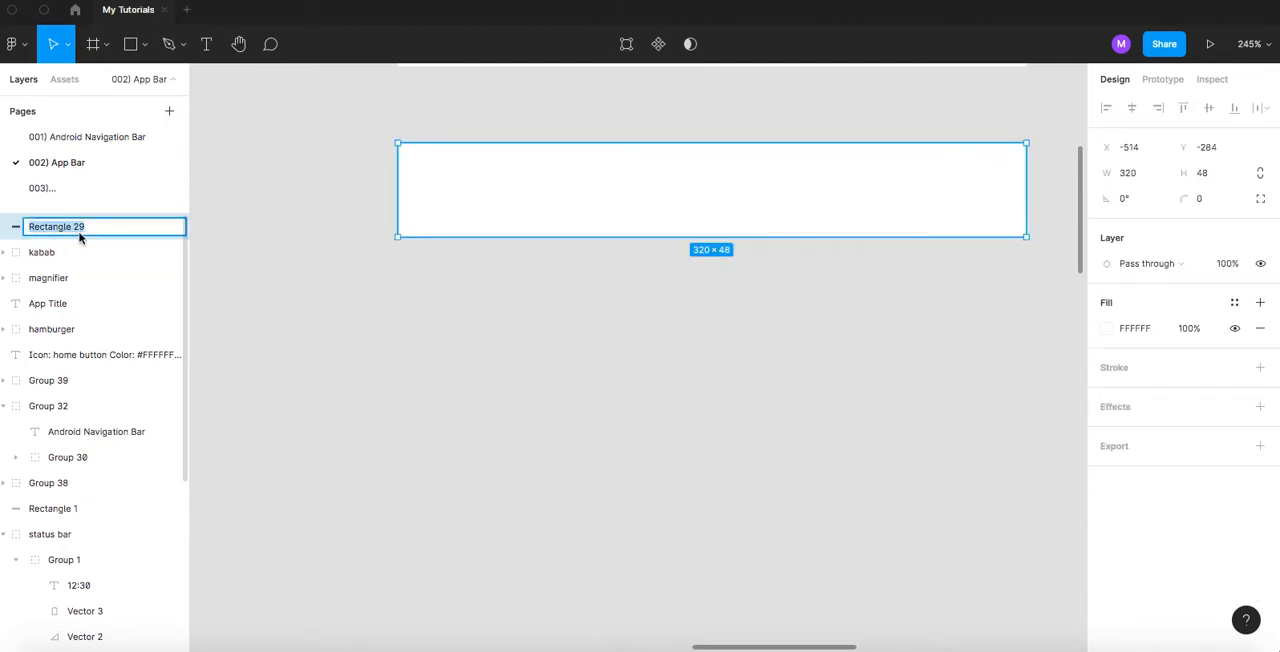
double_click(55, 230)
type("container")
key("Return")
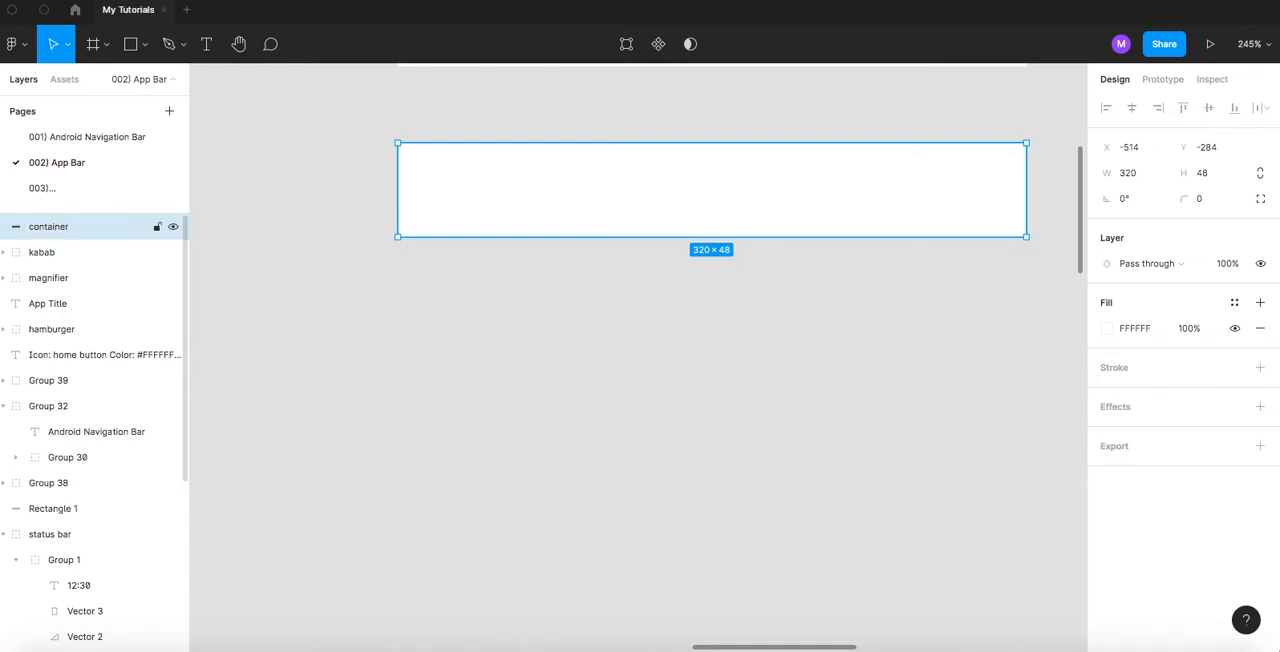
- Reorder the container layer to sit directly beneath the hamburger layer, behind all the bar elements
left_click(59, 234)
left_click_drag(59, 234, 64, 344)
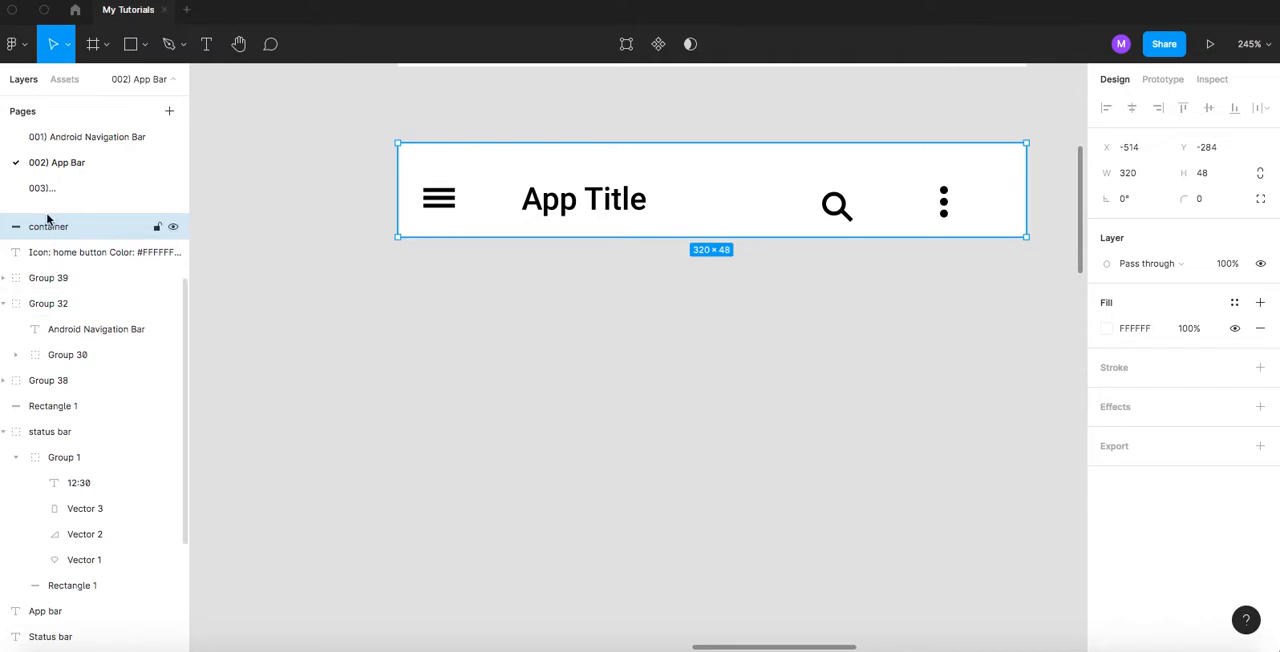
scroll(48, 225, "up", 3)
scroll(55, 255, "up", 1)
left_click(271, 286)
scroll(300, 290, "right", 3)
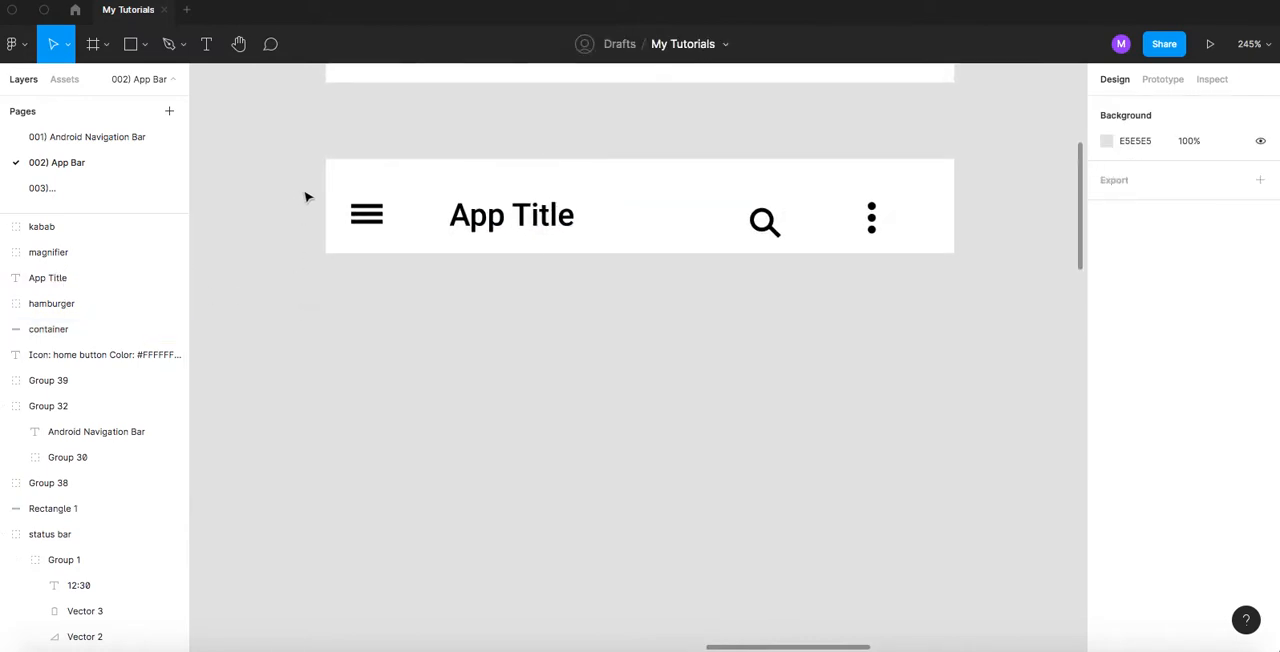
- Select the hamburger group on the container and hide the UI
scroll(355, 213, "up", 6)
scroll(380, 349, "down", 2)
left_click_drag(354, 360, 367, 414)
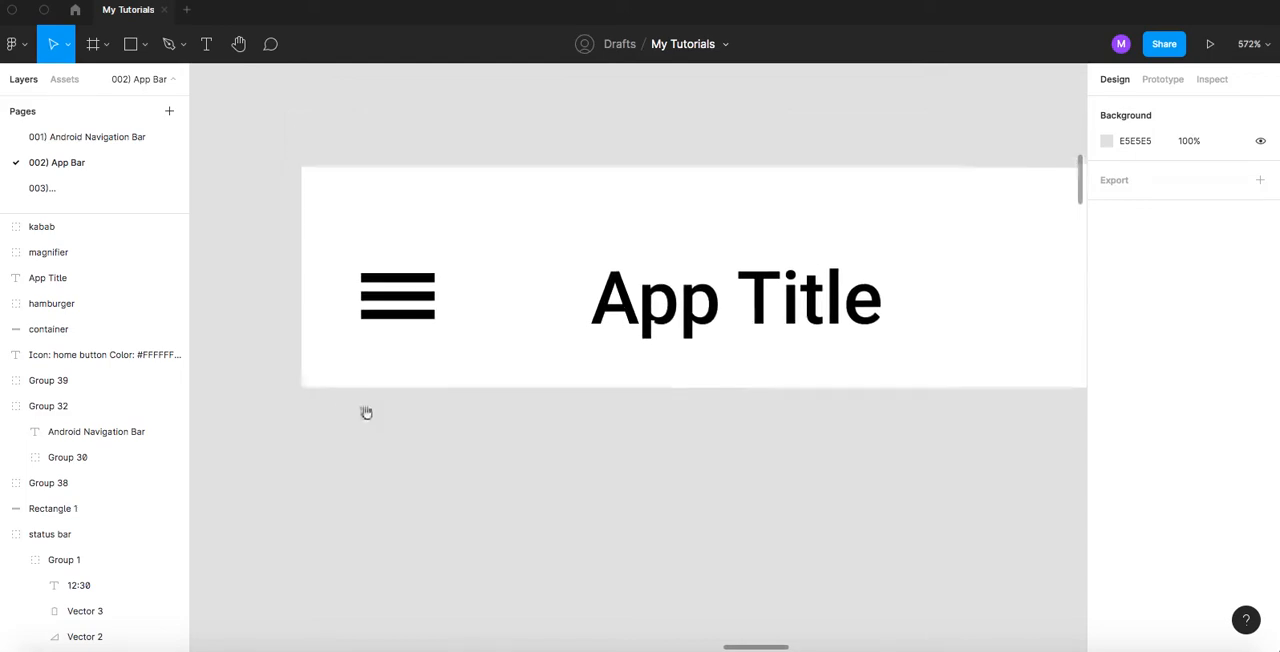
left_click(407, 303)
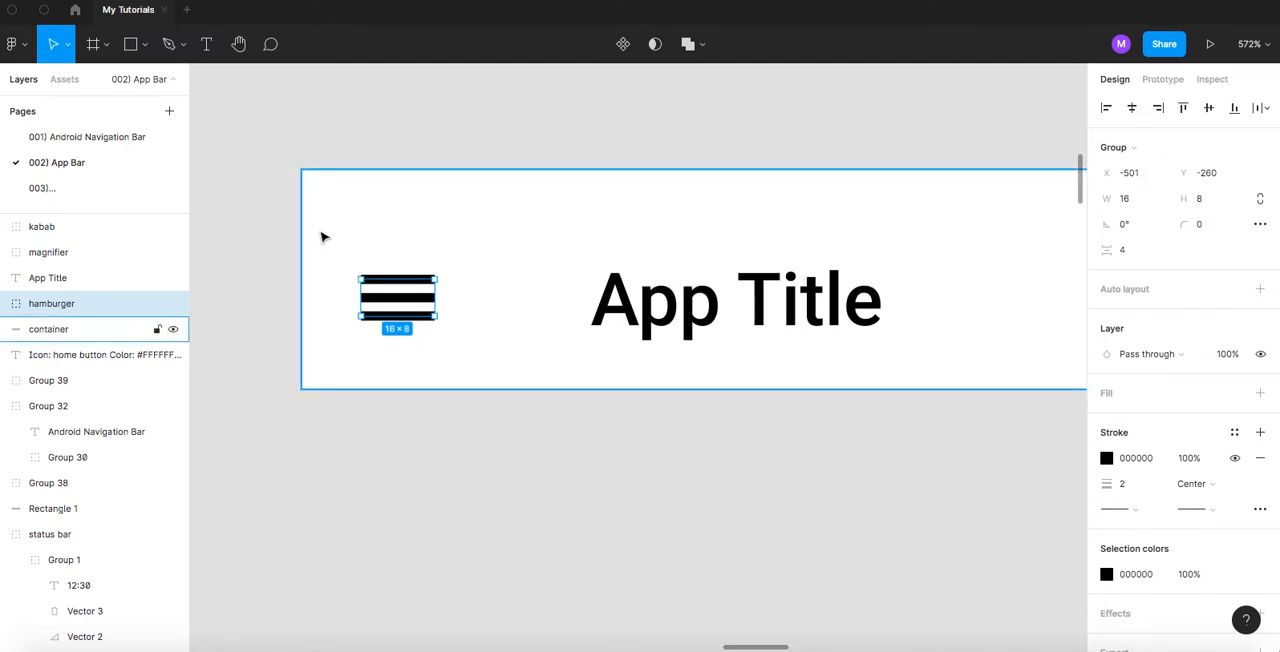
right_click(254, 200)
key("Escape")
right_click(271, 175)
right_click(248, 173)
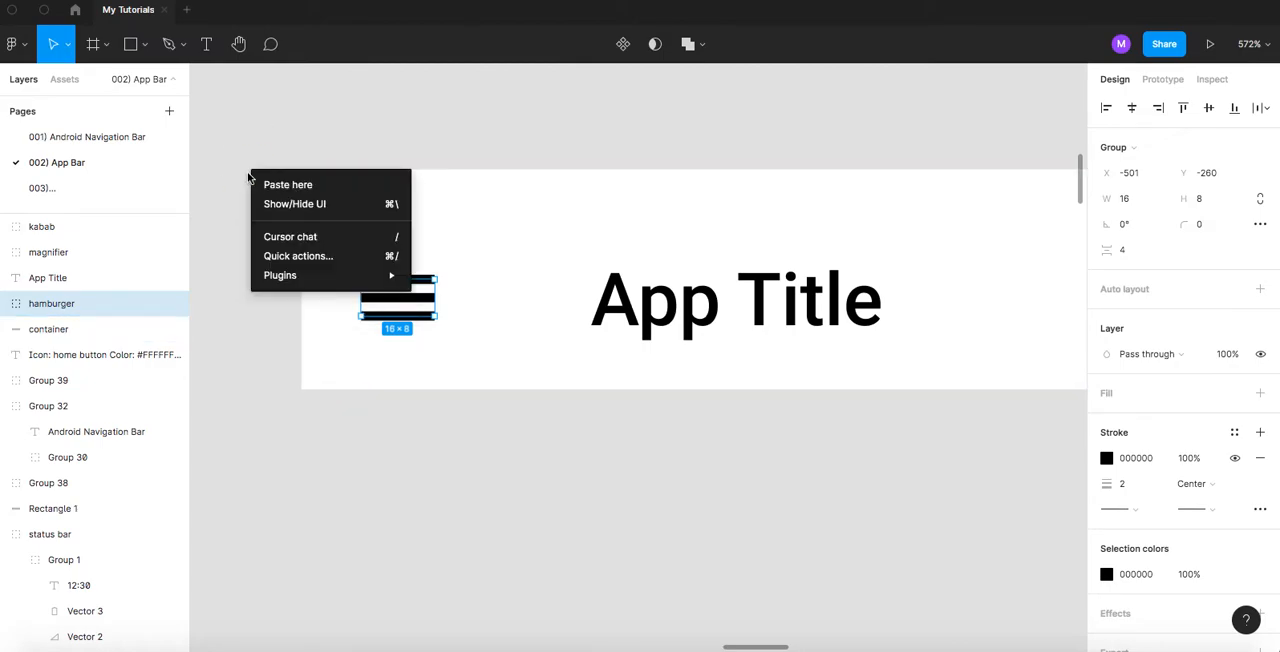
left_click(288, 206)
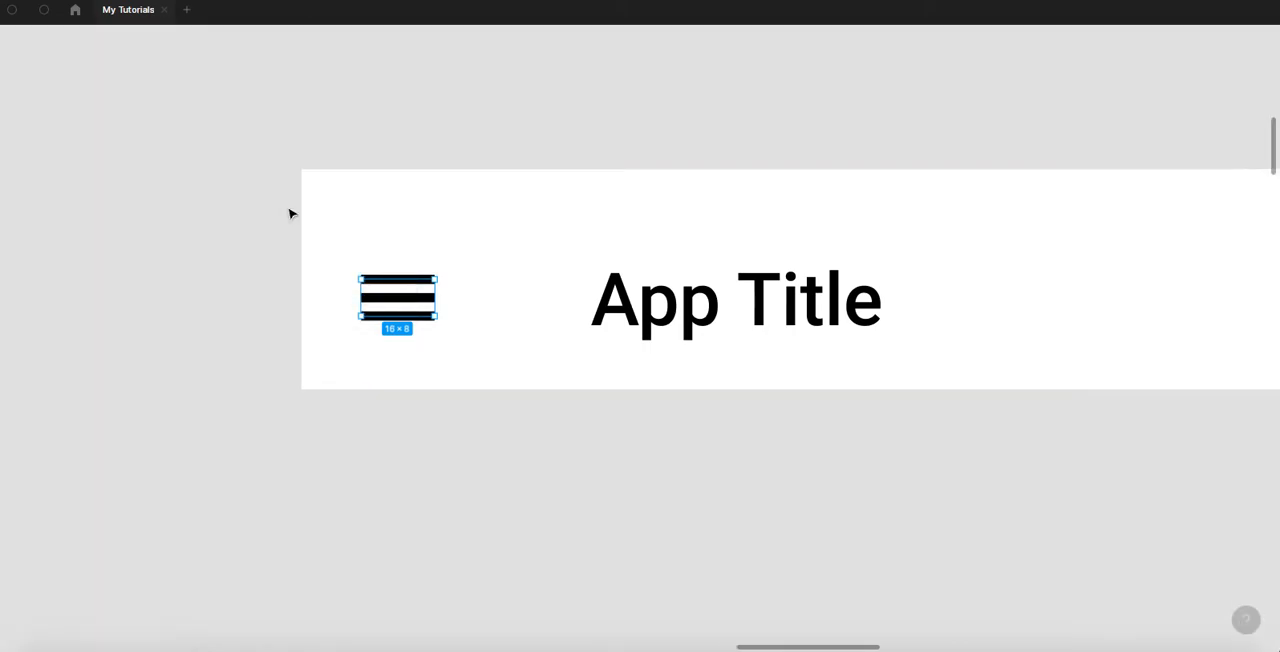
- Check the hamburger's distances to the container edges and nudge it right to 16 px from the left edge
key("alt")
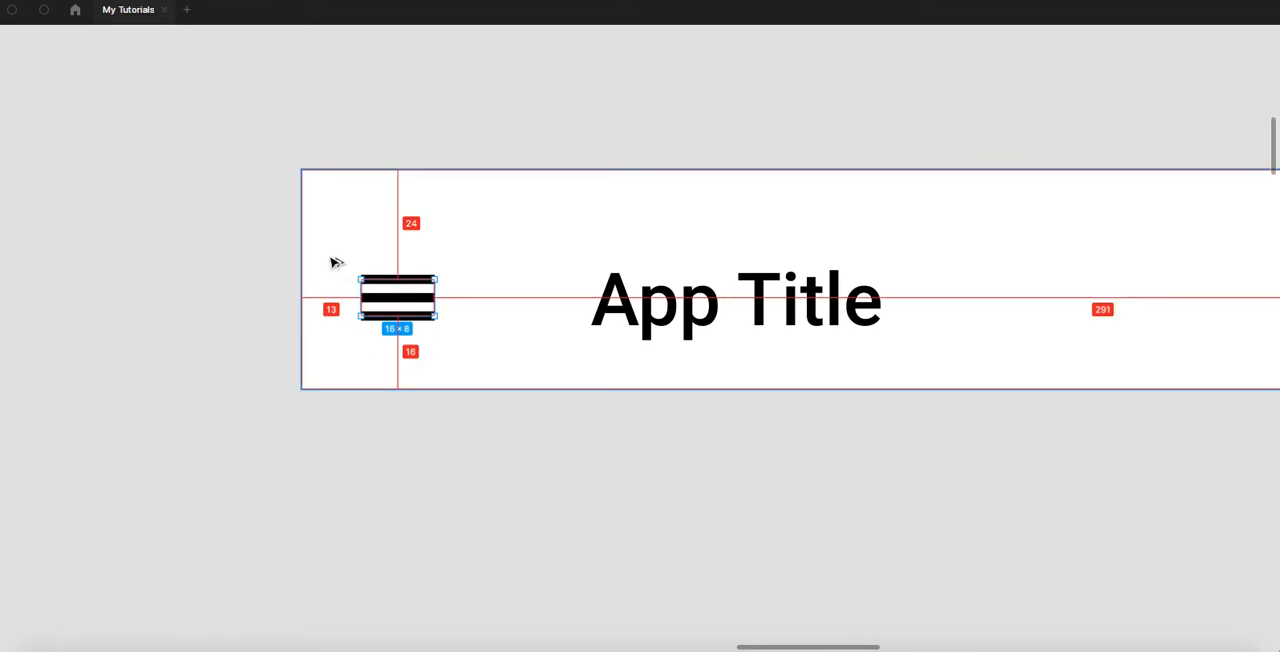
scroll(335, 262, "up", 5)
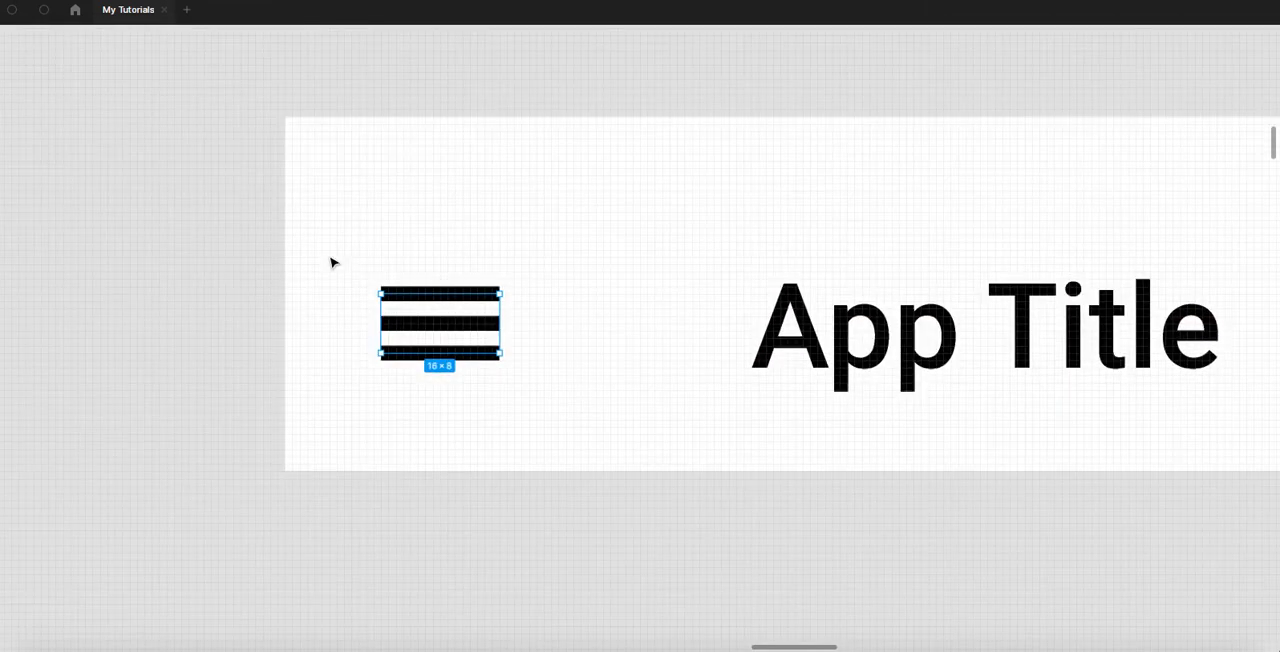
key("alt")
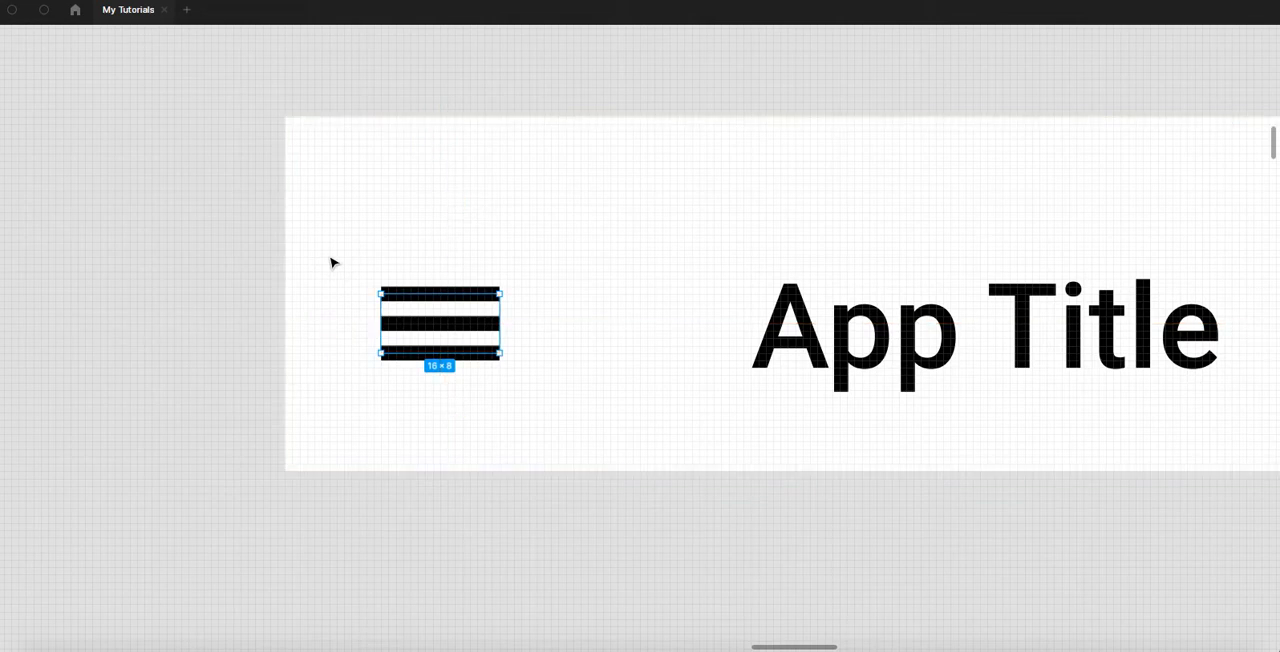
key("alt")
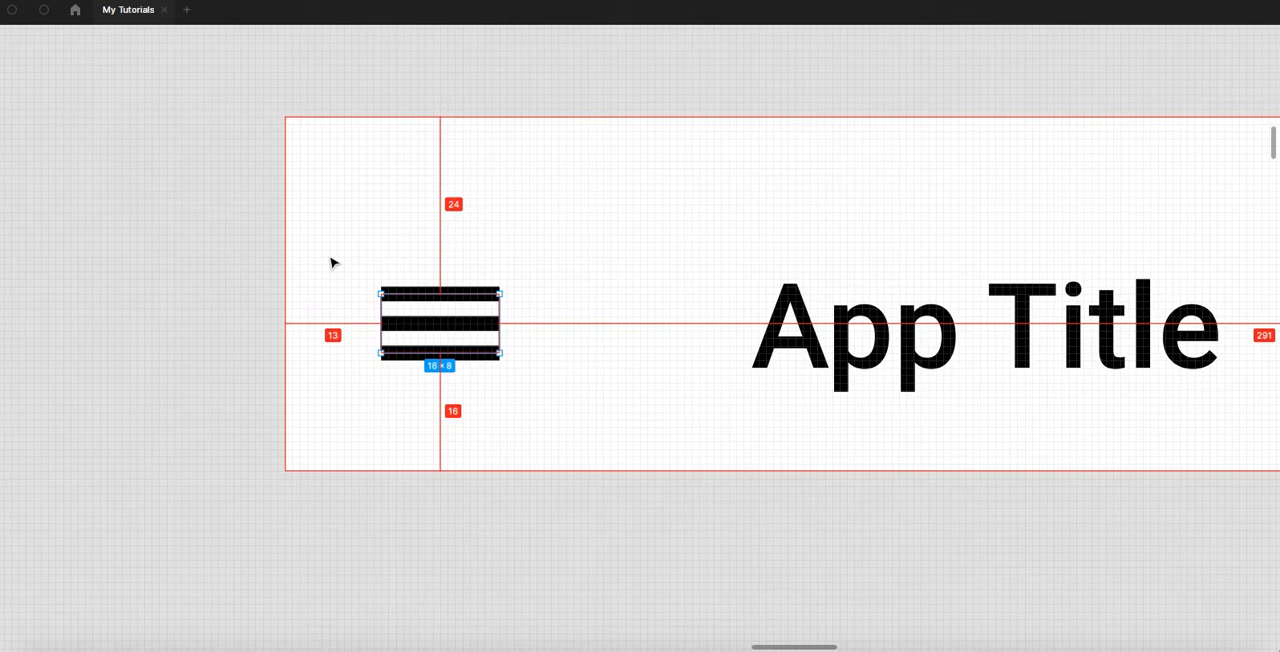
key("Right")
key("Right")
key("Right")
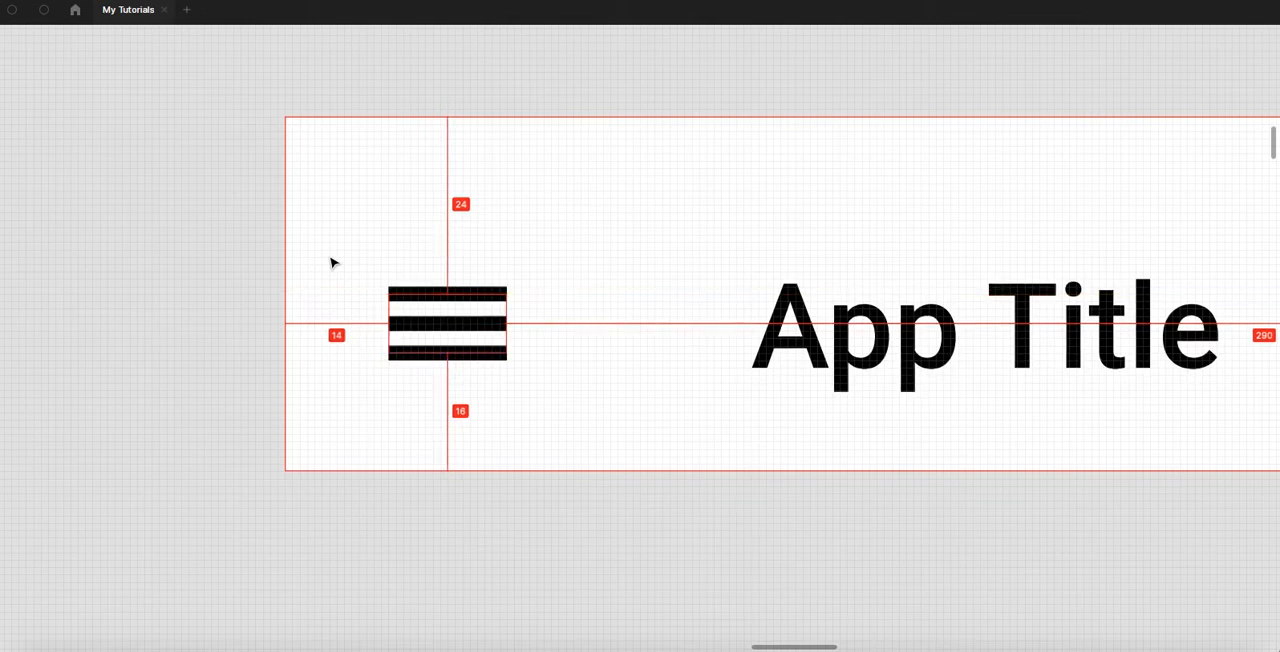
key("Right")
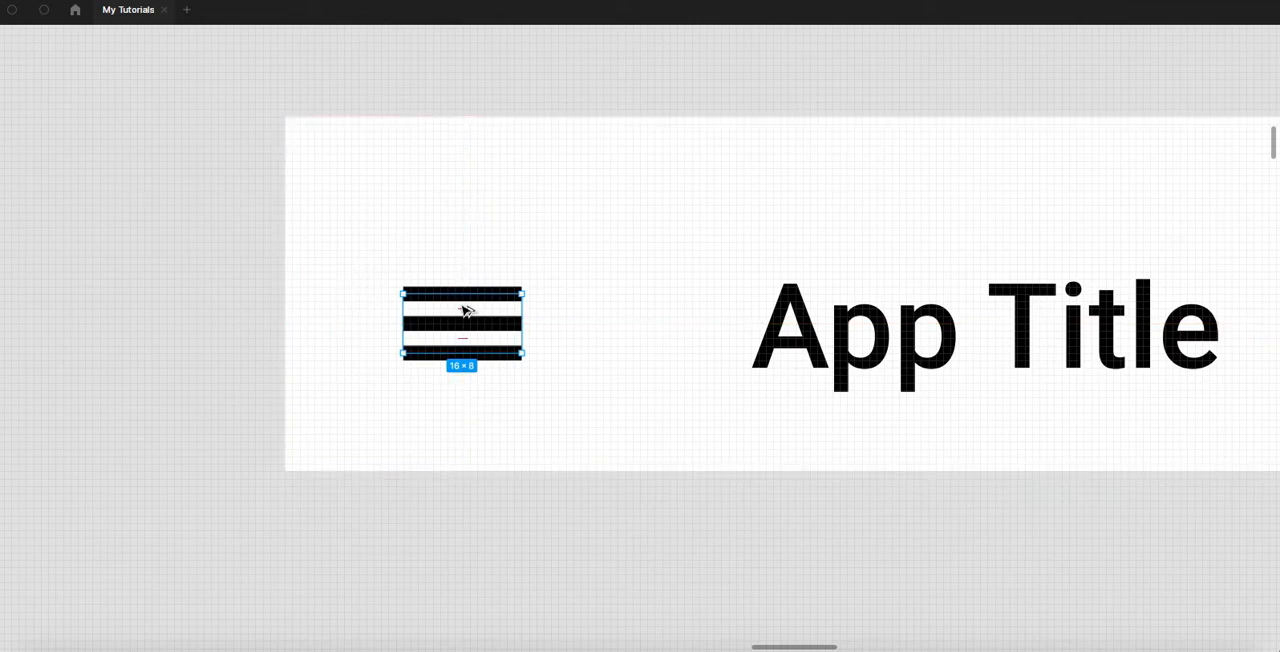
- Nudge the hamburger up until it has 20 px above and below within the container, and deselect it
key("Up")
key("Up")
key("Up")
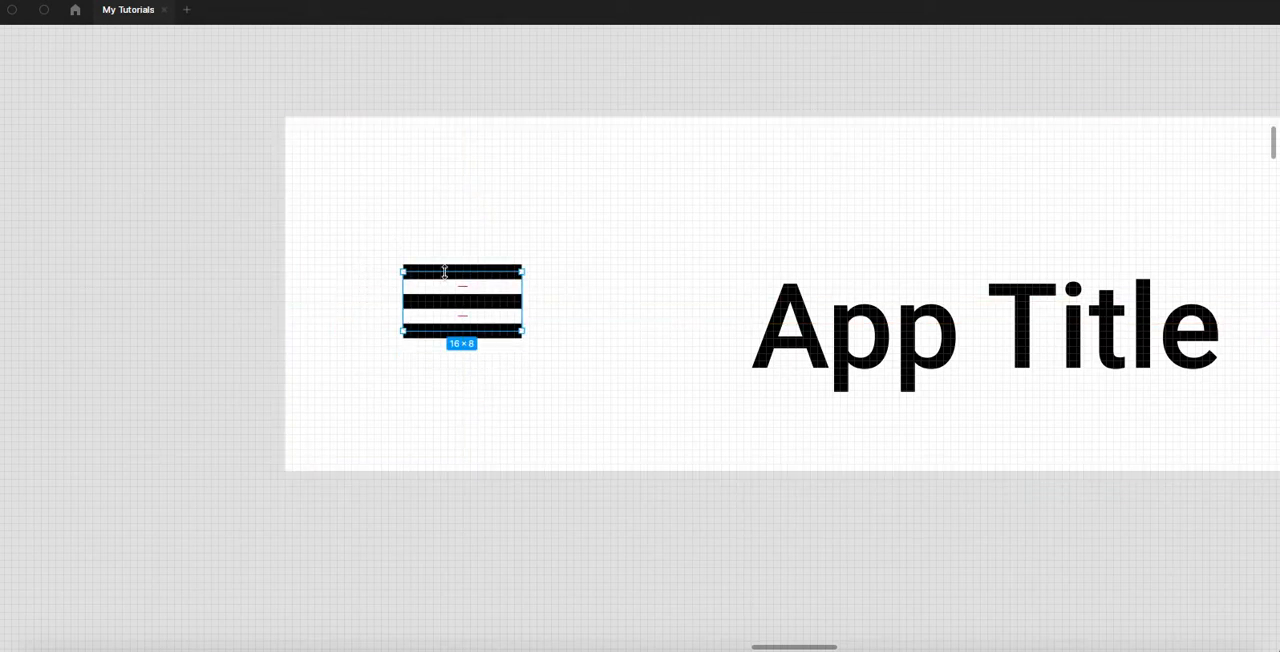
key("Up")
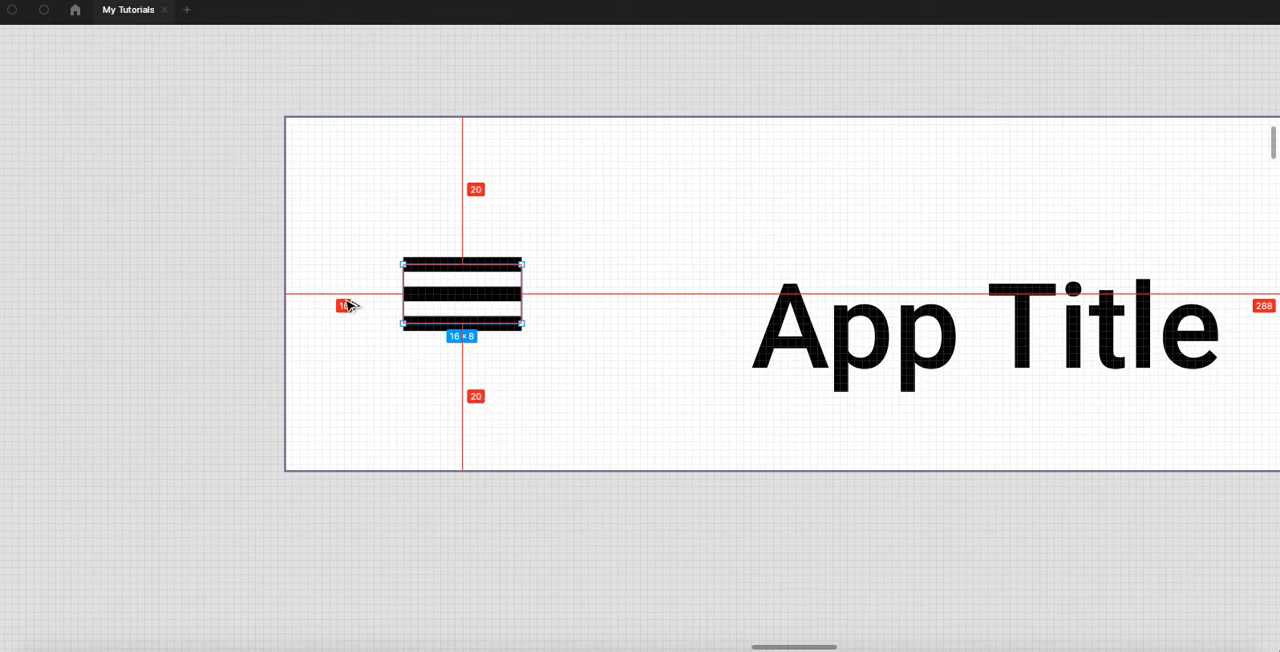
left_click(505, 486)
- Move the App Title text closer to the hamburger, level with it, and measure the gap between them
scroll(503, 457, "down", 3)
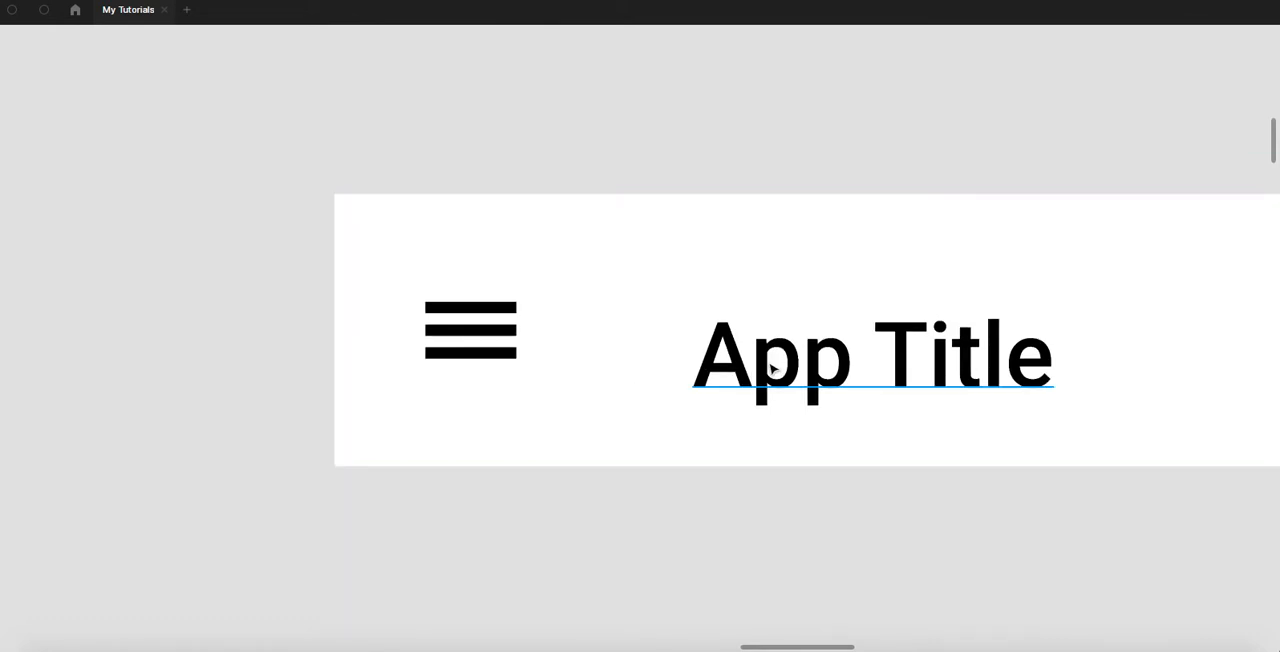
left_click_drag(762, 372, 593, 343)
key("alt")
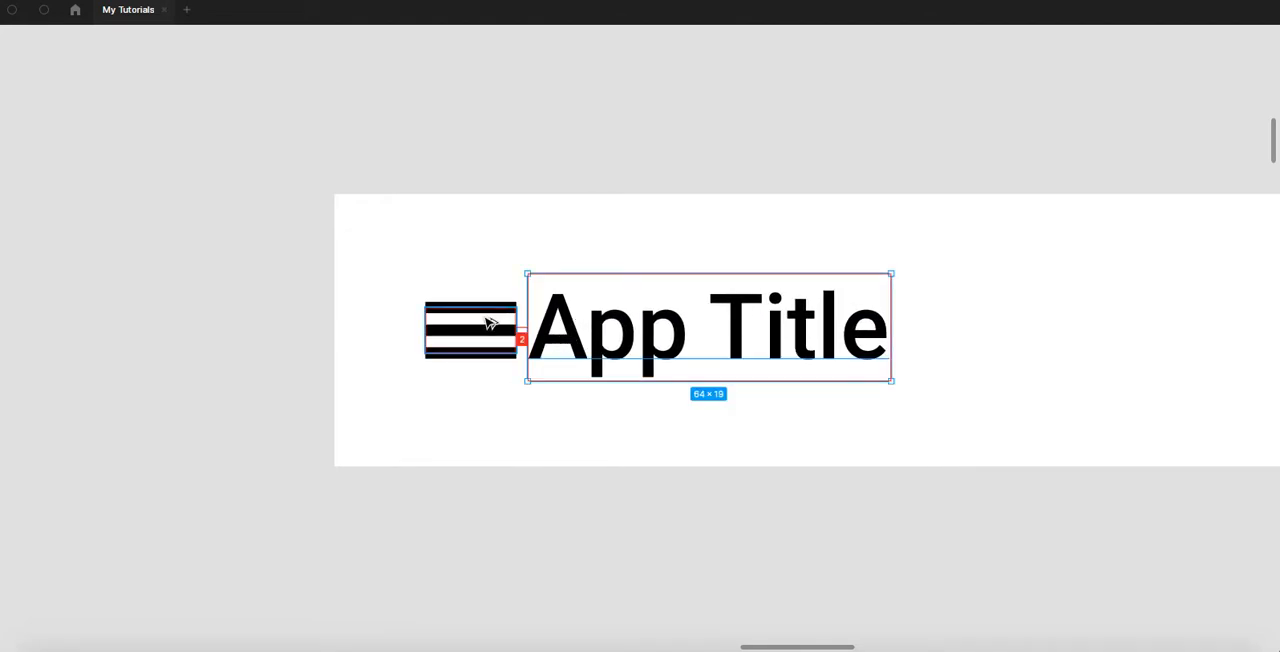
scroll(490, 328, "up", 3)
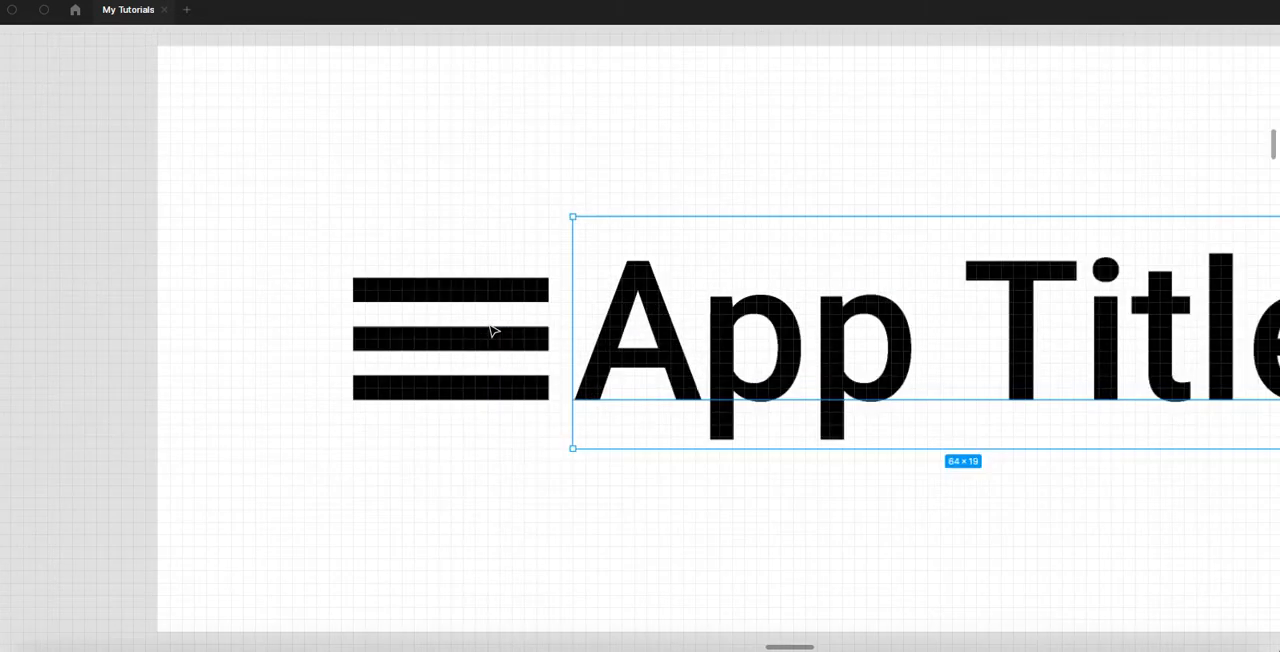
key("alt")
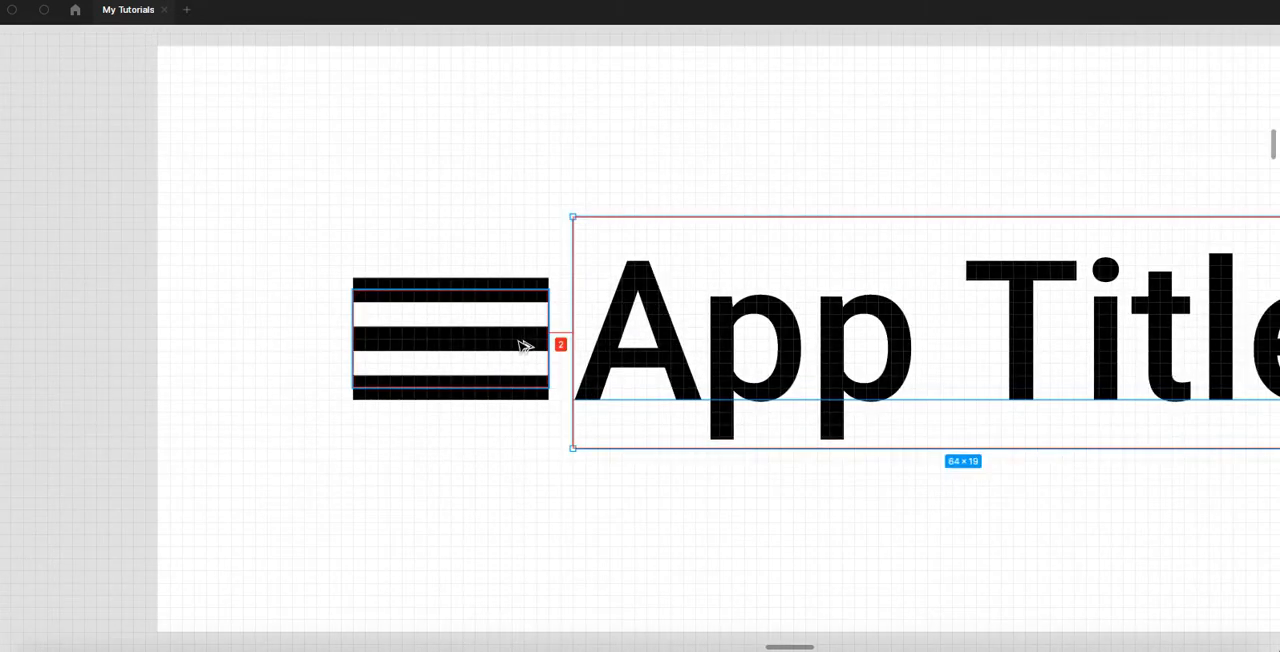
- Nudge the App Title right until it is 16 px from the hamburger, and deselect it
key("Right")
key("Right")
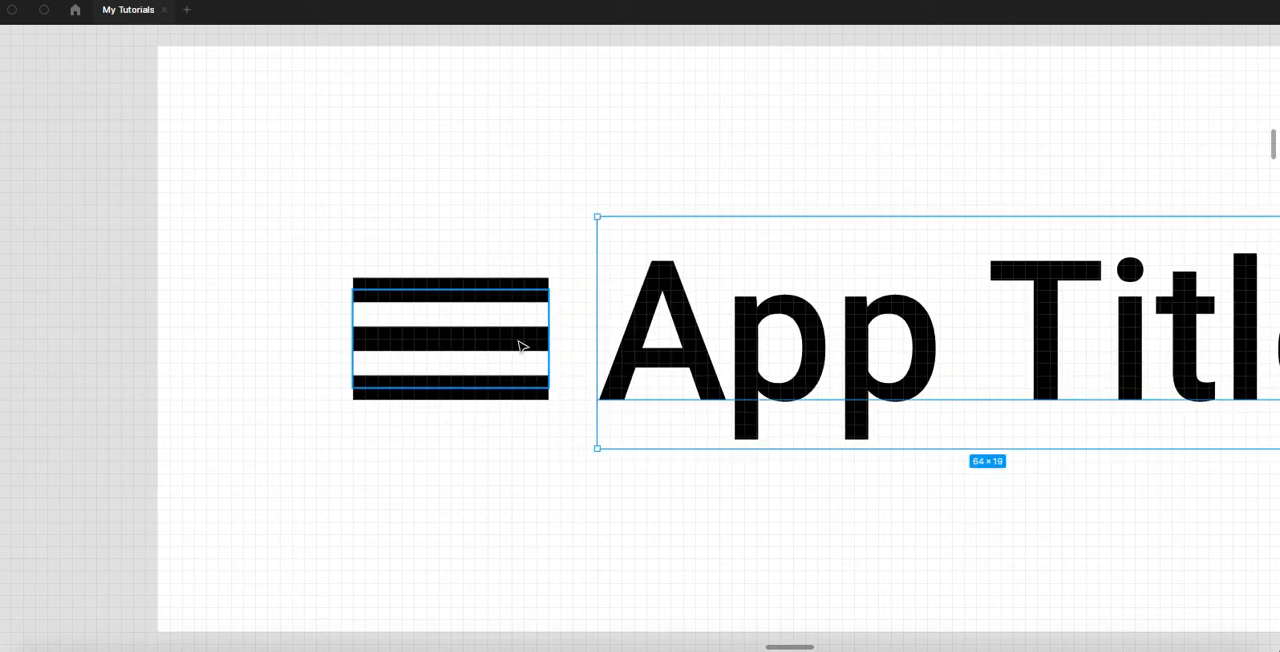
key("Right")
key("Right")
key("Right")
key("Right")
key("Right")
key("Right")
key("alt")
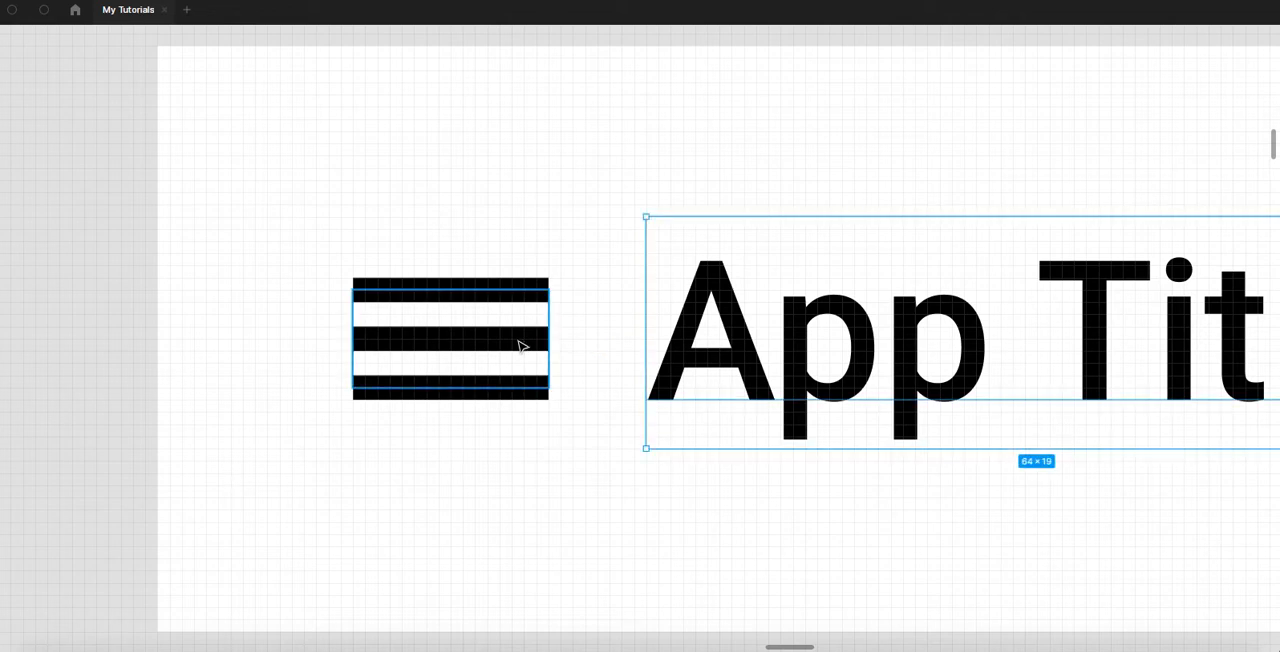
key("alt")
key("Right")
key("Right")
key("Right")
key("Right")
key("Right")
key("Right")
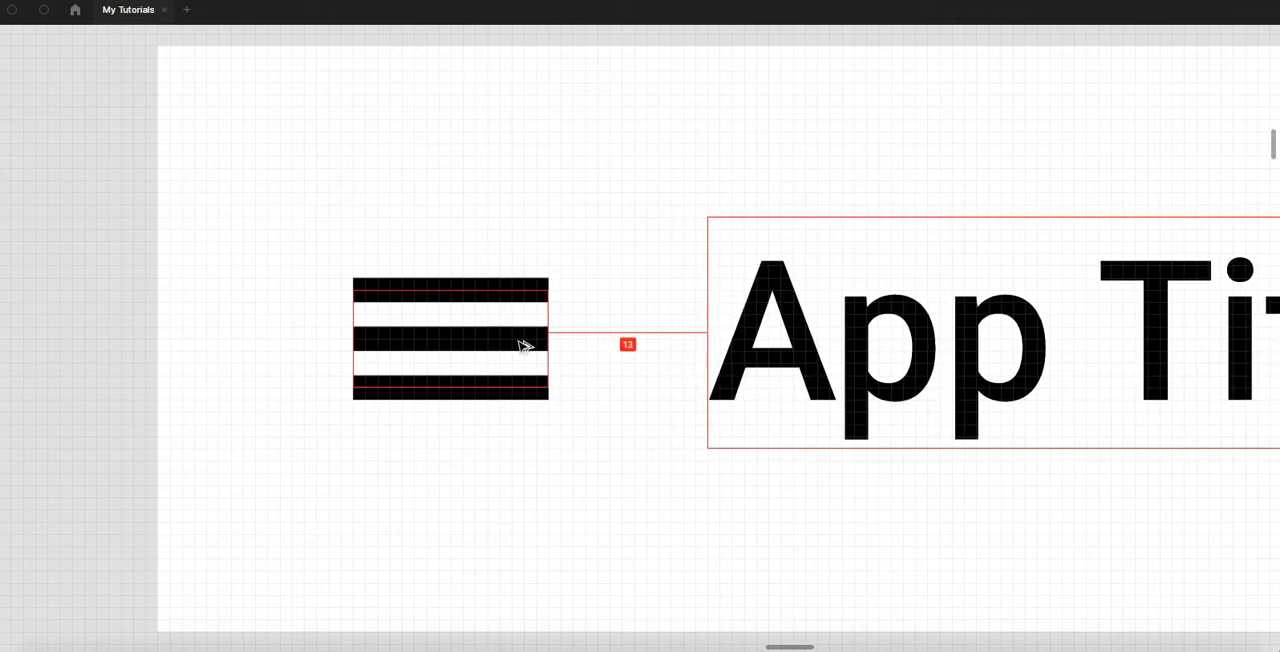
key("Right")
key("Right")
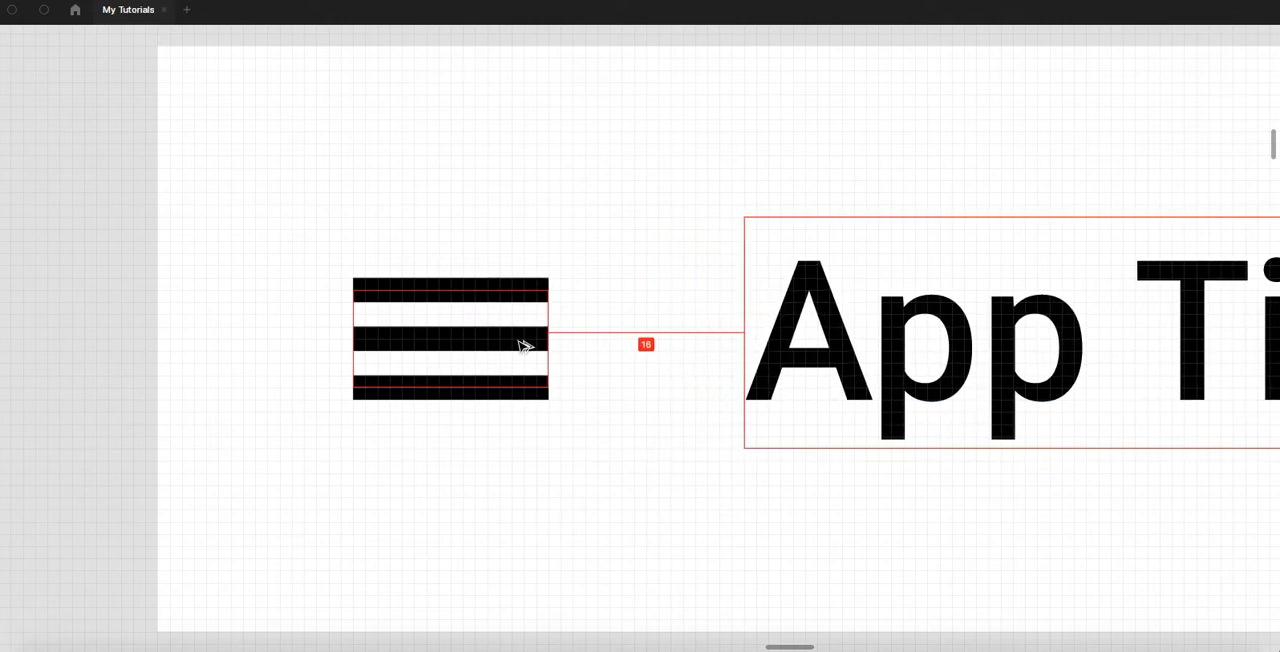
scroll(520, 345, "down", 5)
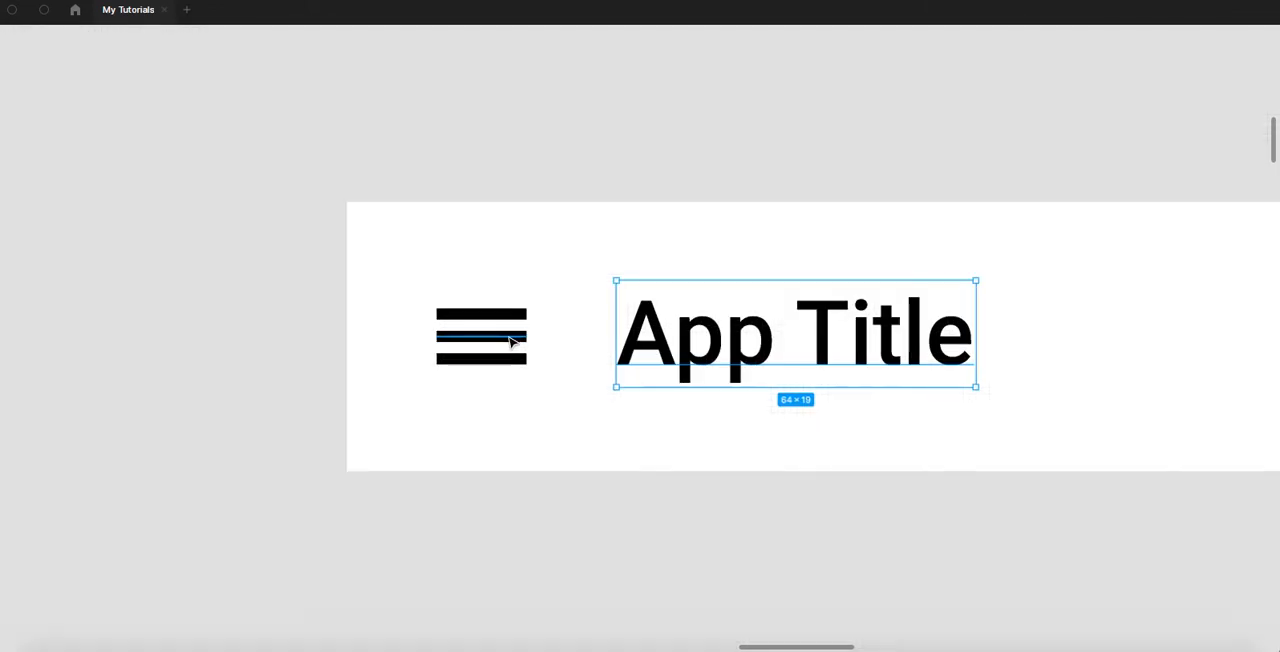
scroll(512, 342, "down", 3)
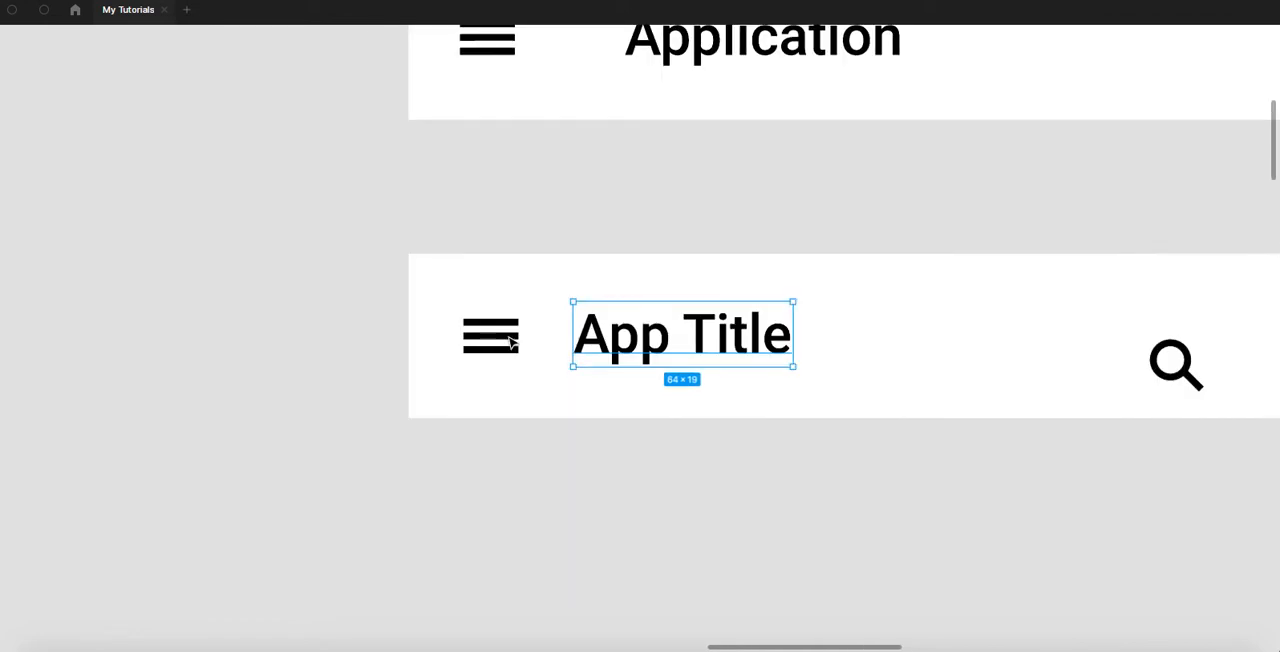
left_click(601, 467)
scroll(606, 477, "right", 3)
left_click_drag(512, 351, 710, 347)
key("super+z")
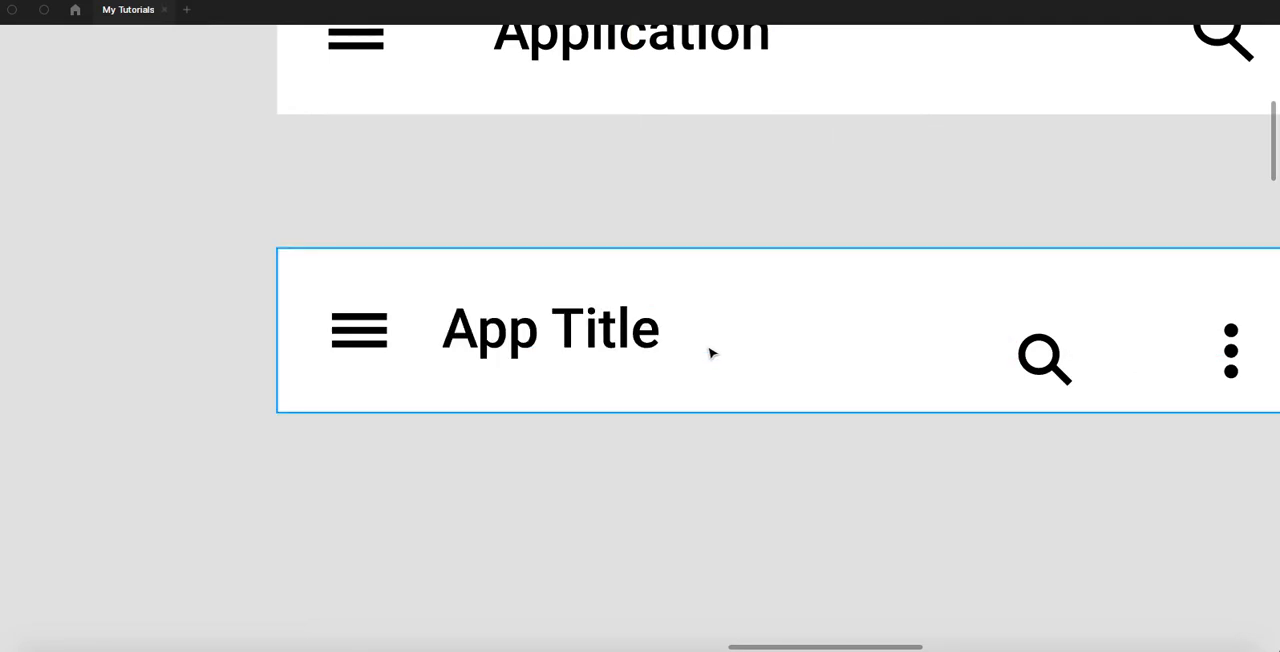
left_click_drag(634, 431, 415, 448)
left_click_drag(1014, 451, 863, 457)
scroll(871, 386, "up", 2)
left_click_drag(442, 499, 871, 470)
left_click(300, 326)
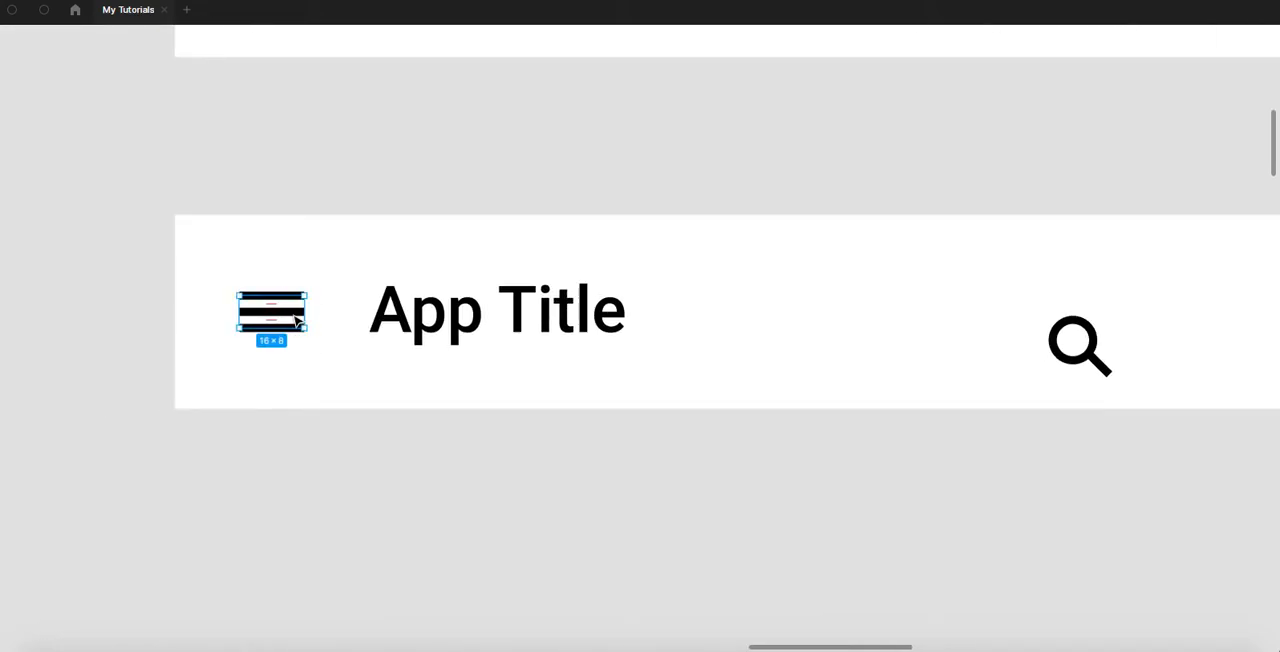
- Select the App Title, measure its distances to the container edges, and show the hidden UI again
left_click(430, 308)
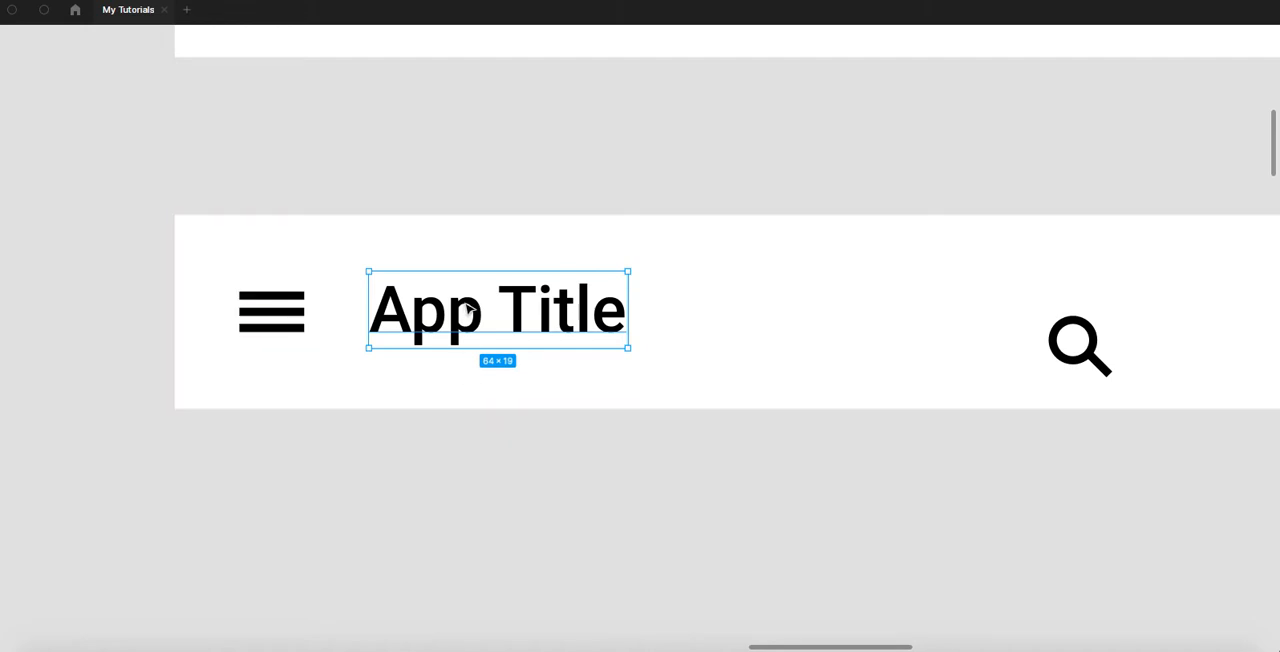
scroll(422, 265, "up", 1)
scroll(424, 255, "up", 1)
key("alt")
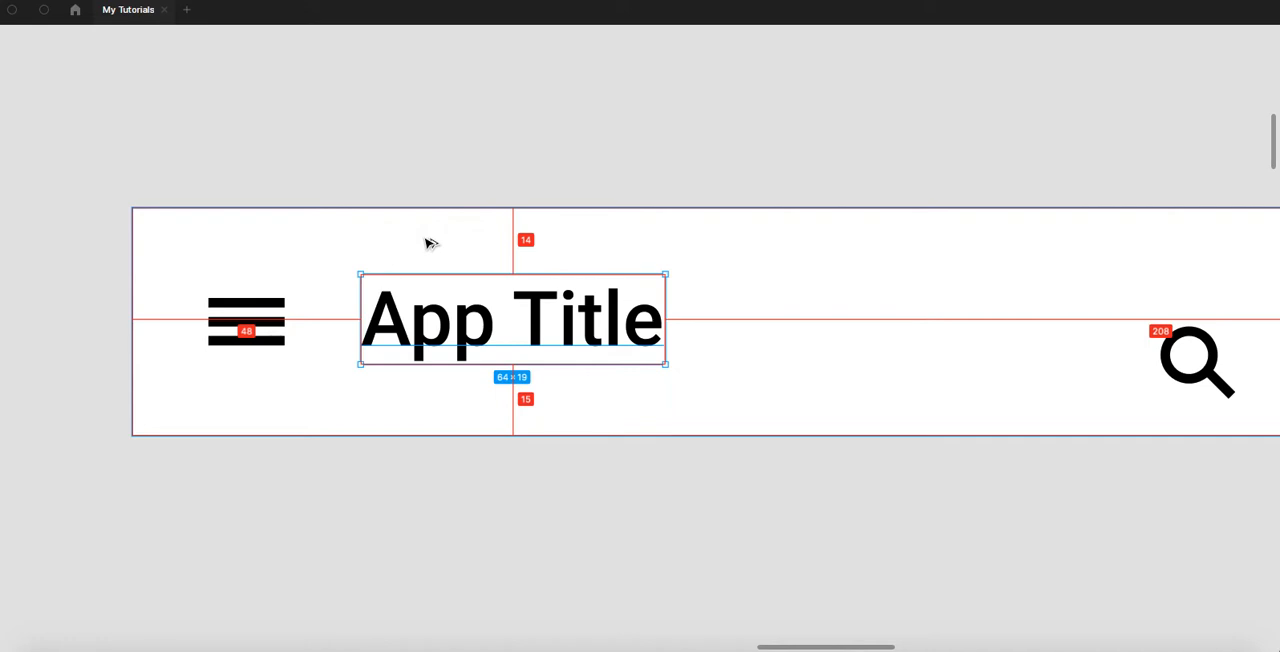
right_click(455, 141)
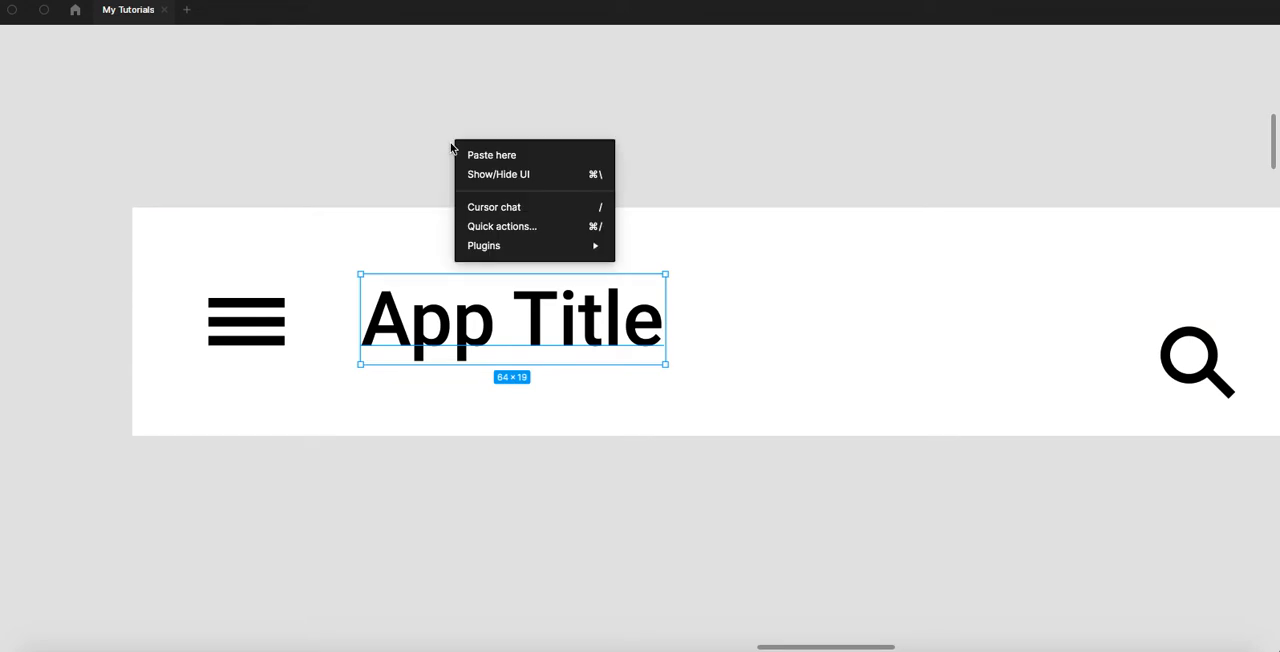
left_click(507, 176)
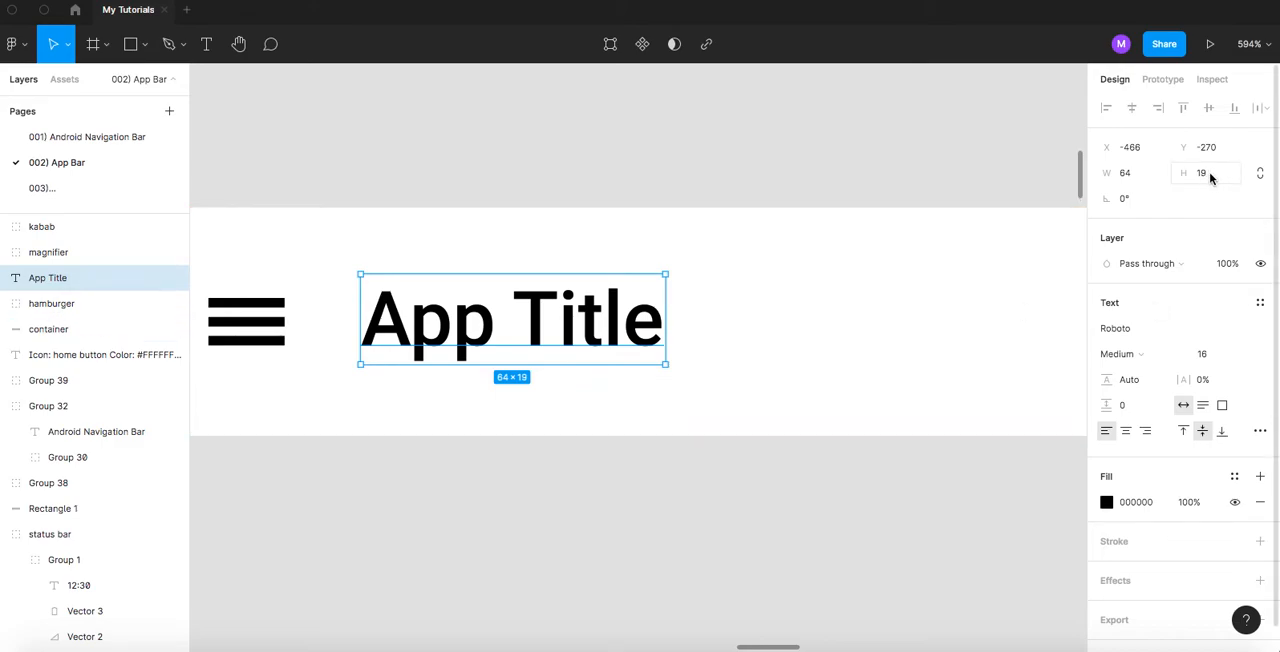
- Set the App Title's text box height to 18
left_click(1143, 380)
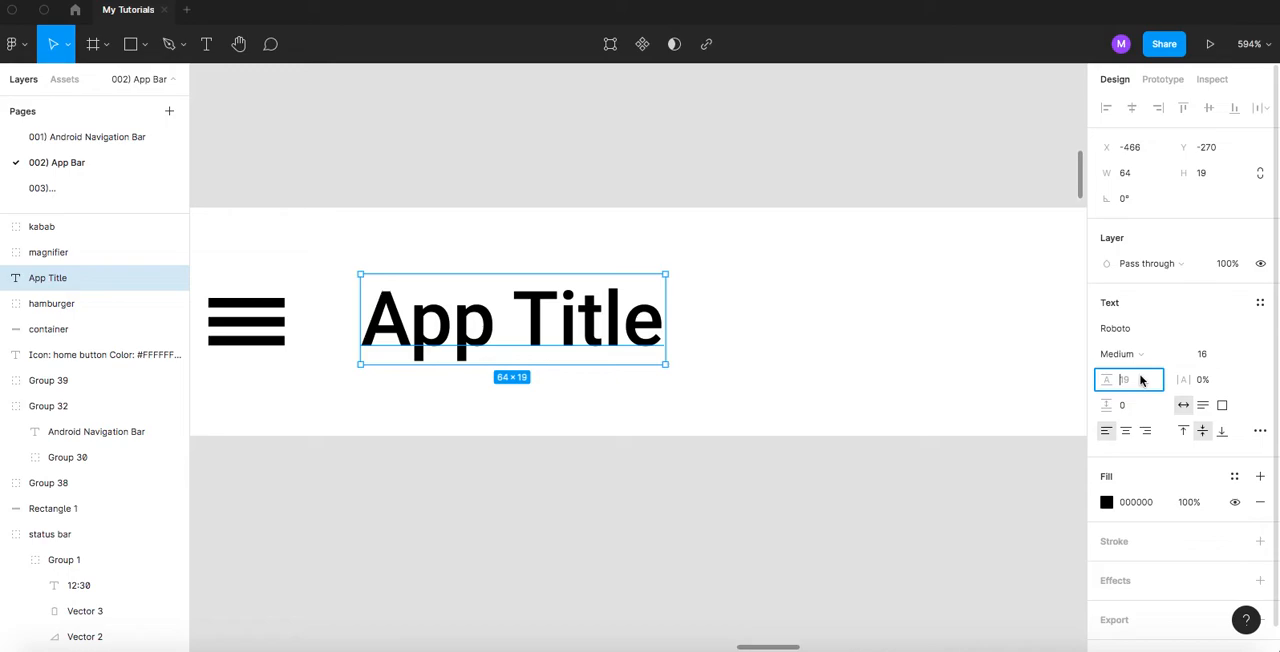
left_click(1210, 174)
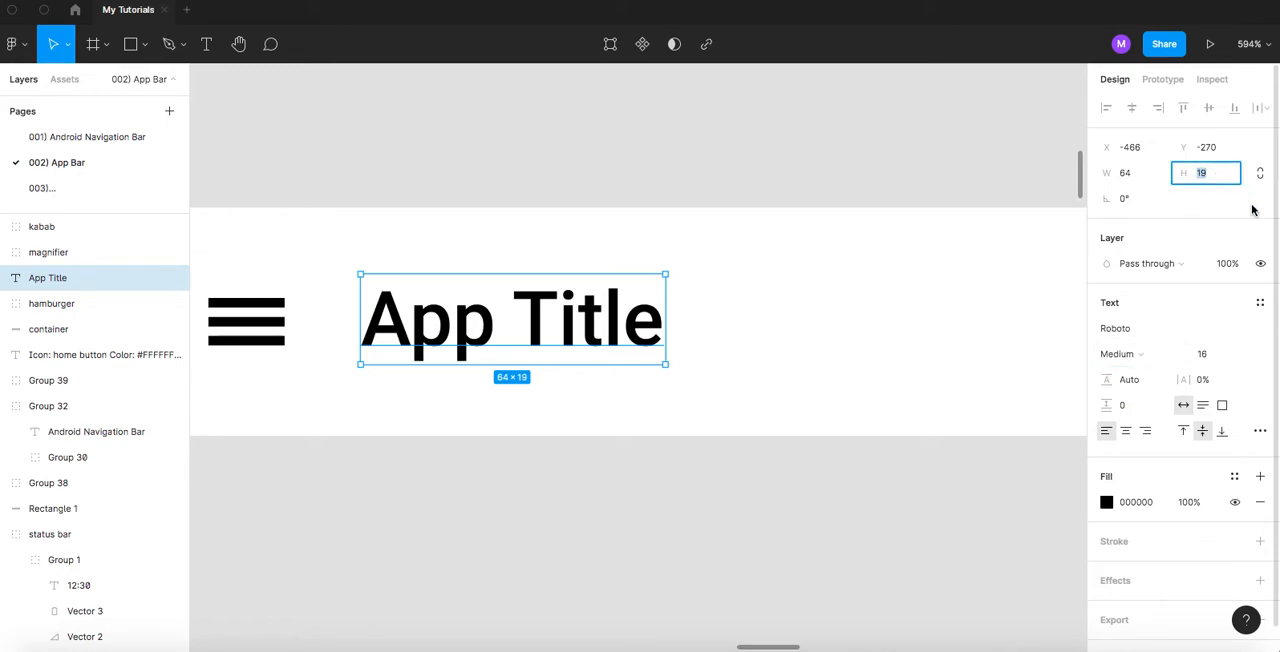
type("8")
key("Return")
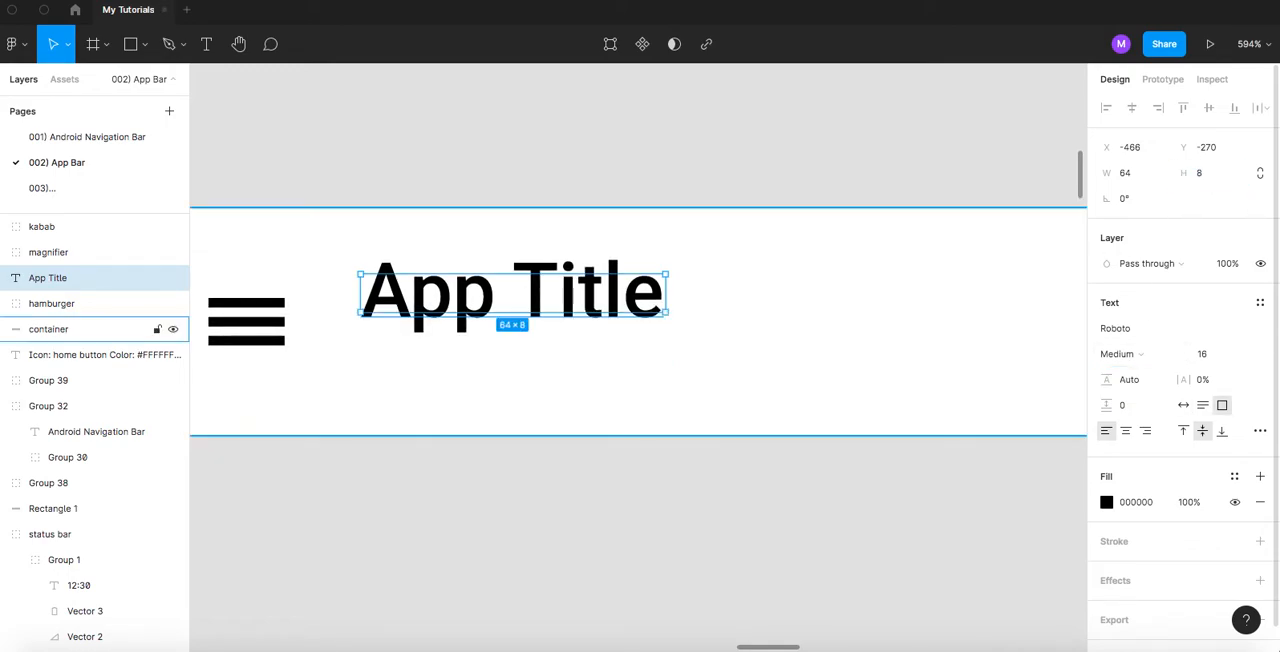
left_click(1205, 174)
type("1")
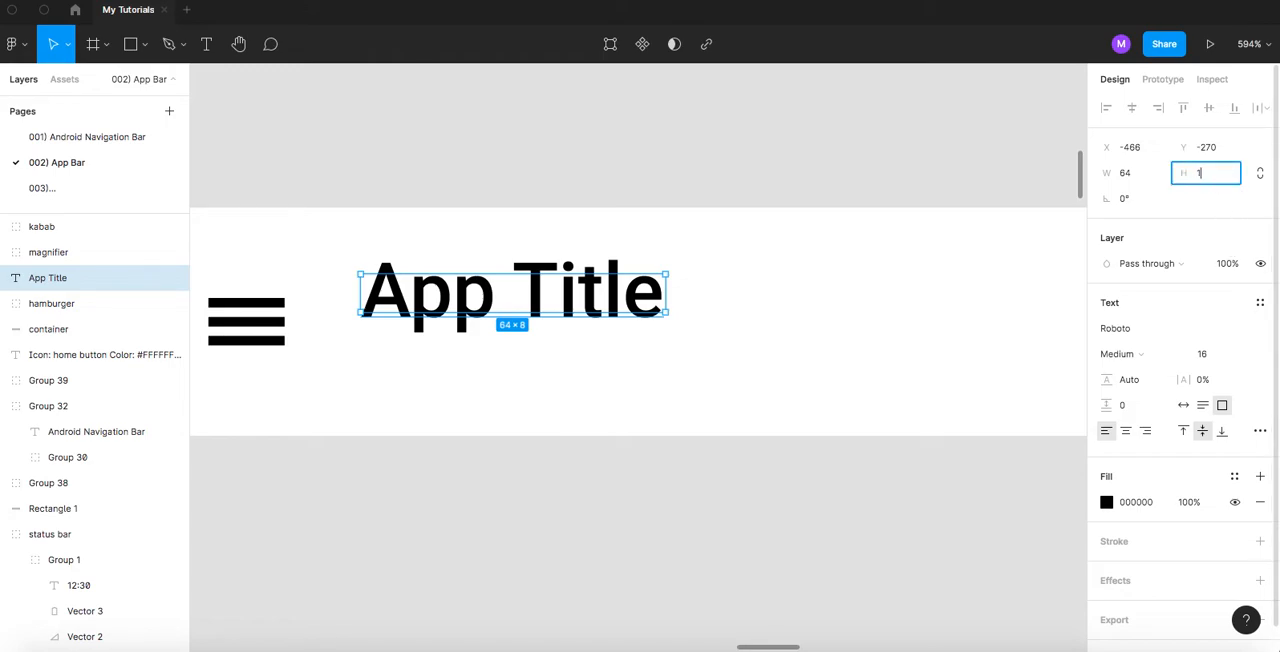
type("8")
key("Return")
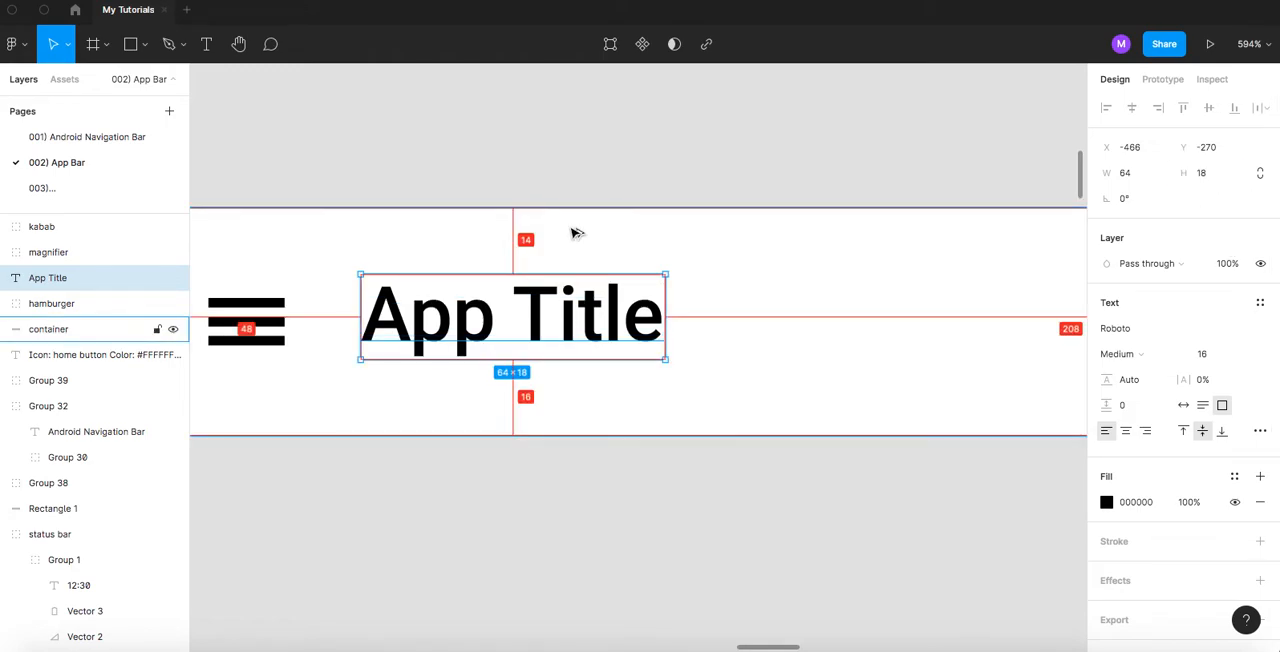
- Reselect the App Title, check its distances to the container edges and nudge it down 1 px
left_click(563, 187)
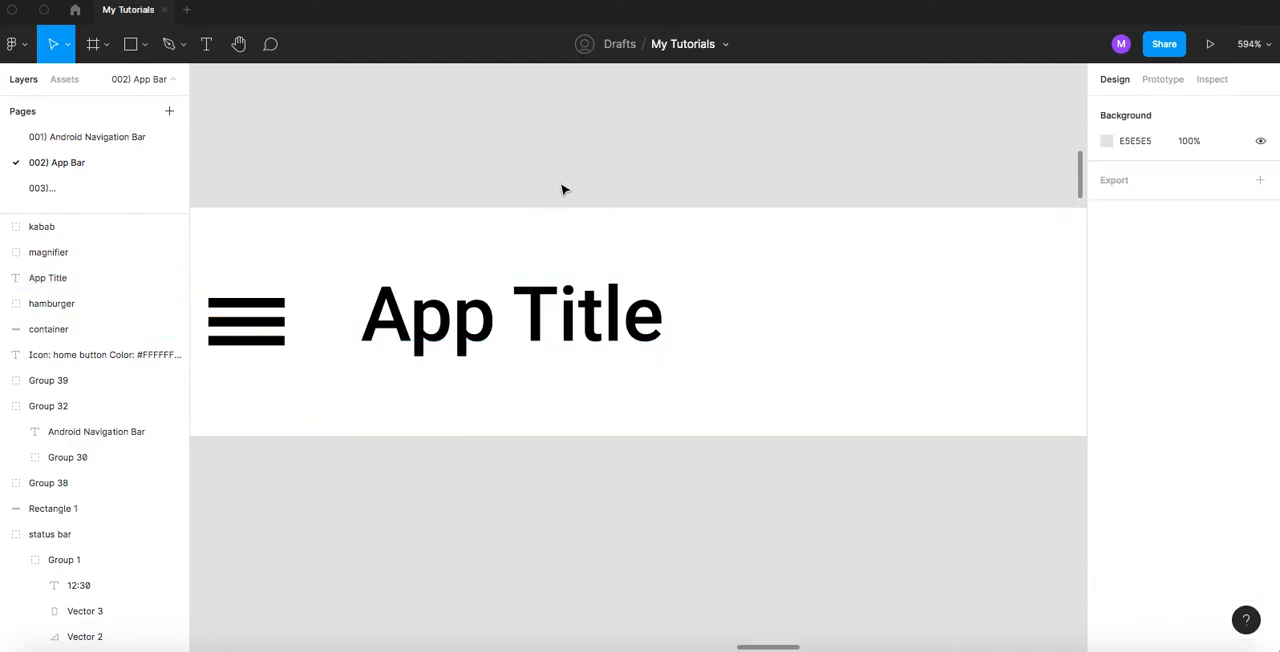
left_click(532, 308)
key("alt")
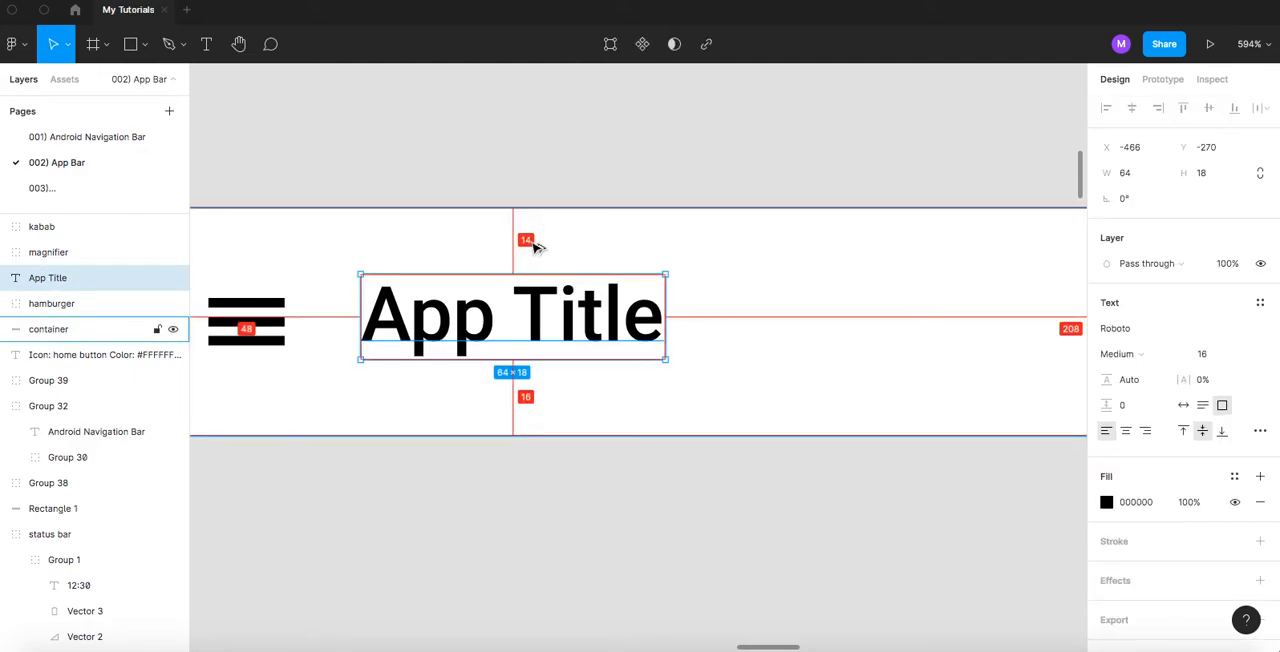
key("Down")
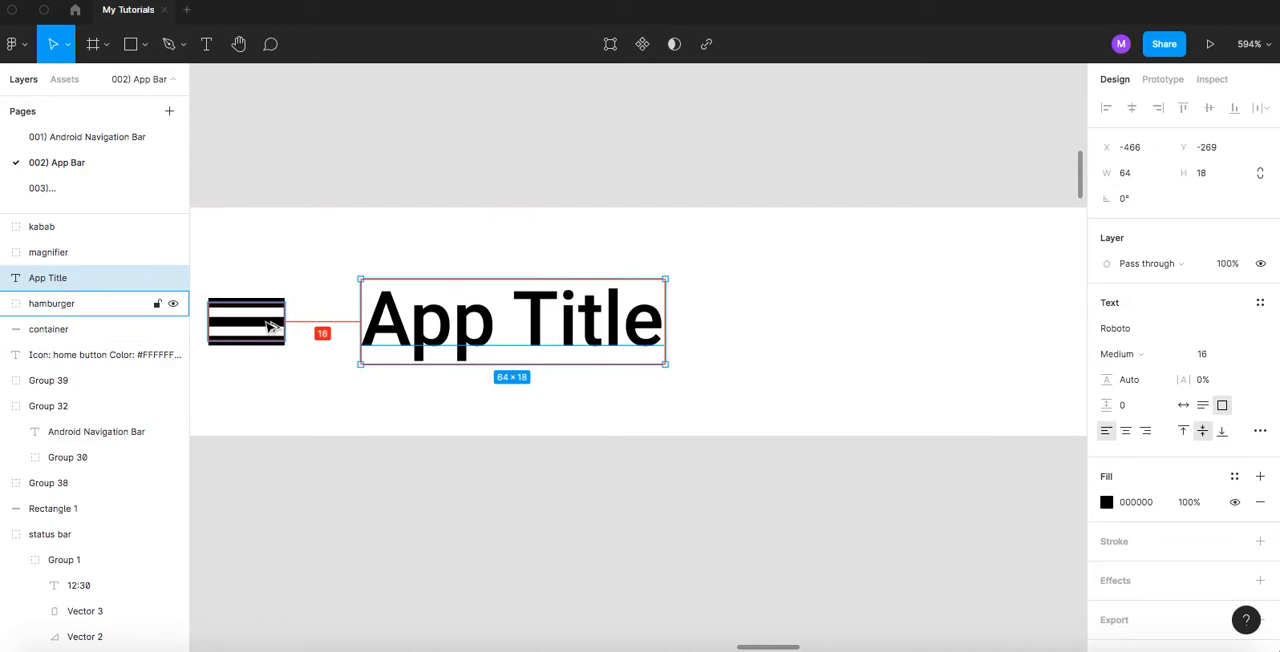
- Set the App Title's text box height to 16
left_click(1210, 178)
key("Up")
type("6")
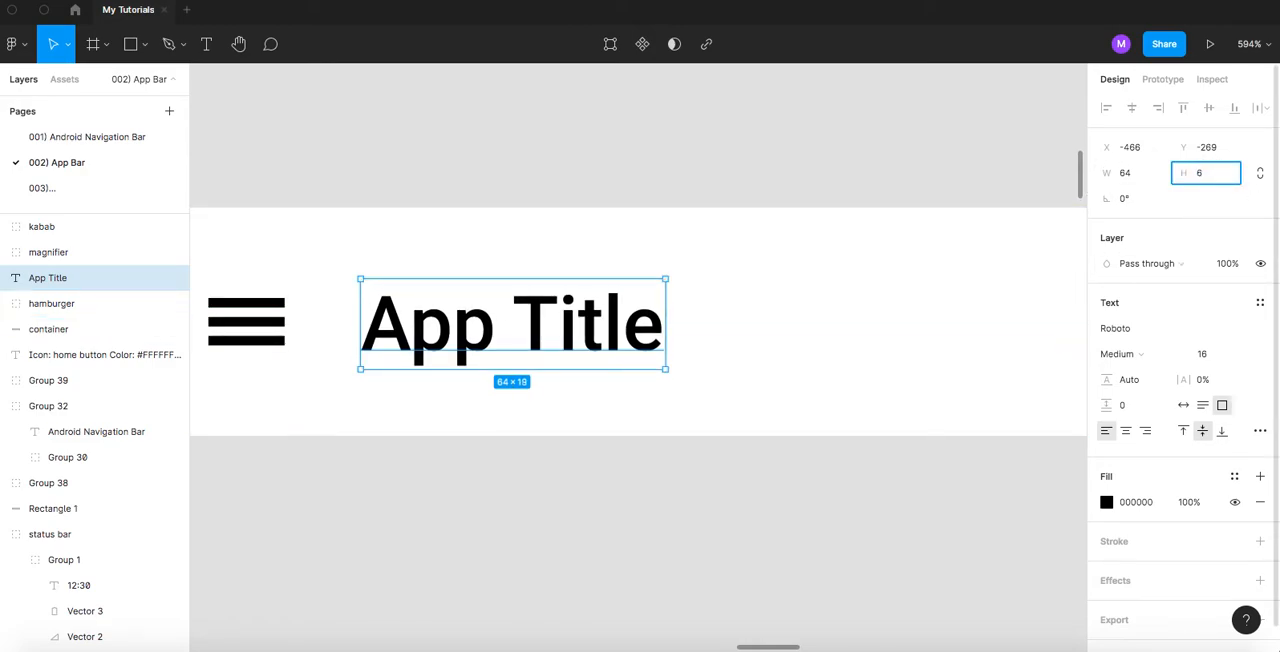
key("Return")
left_click(1225, 176)
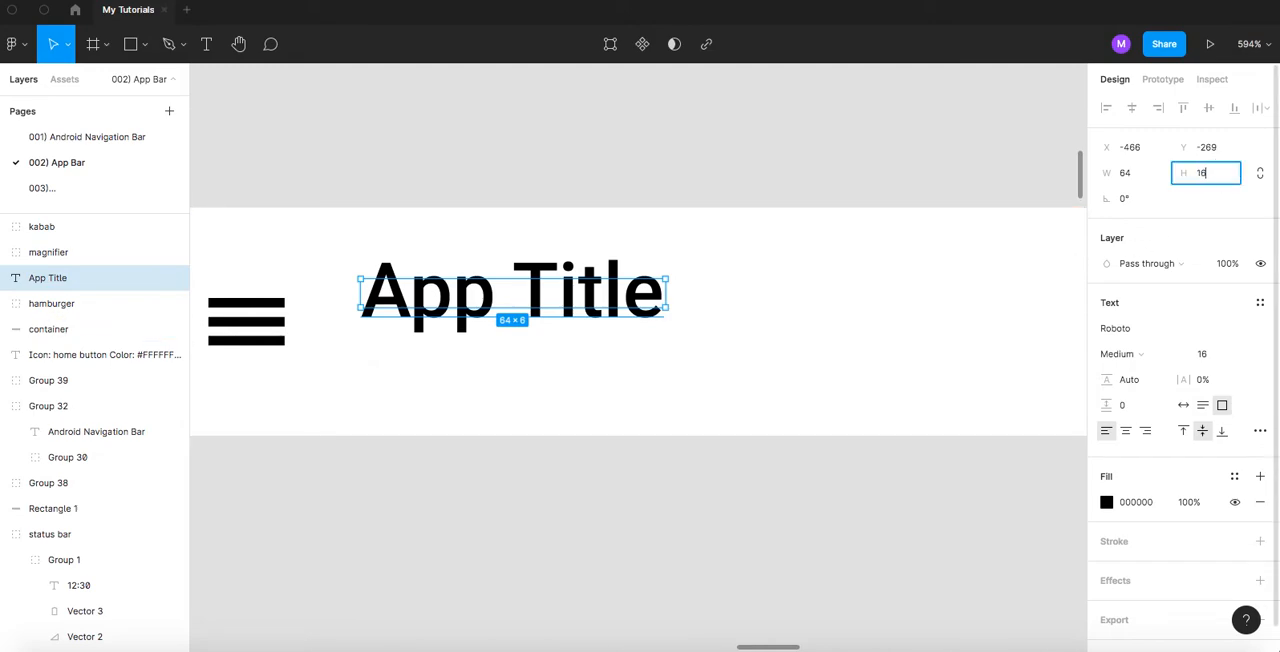
type("16")
key("Return")
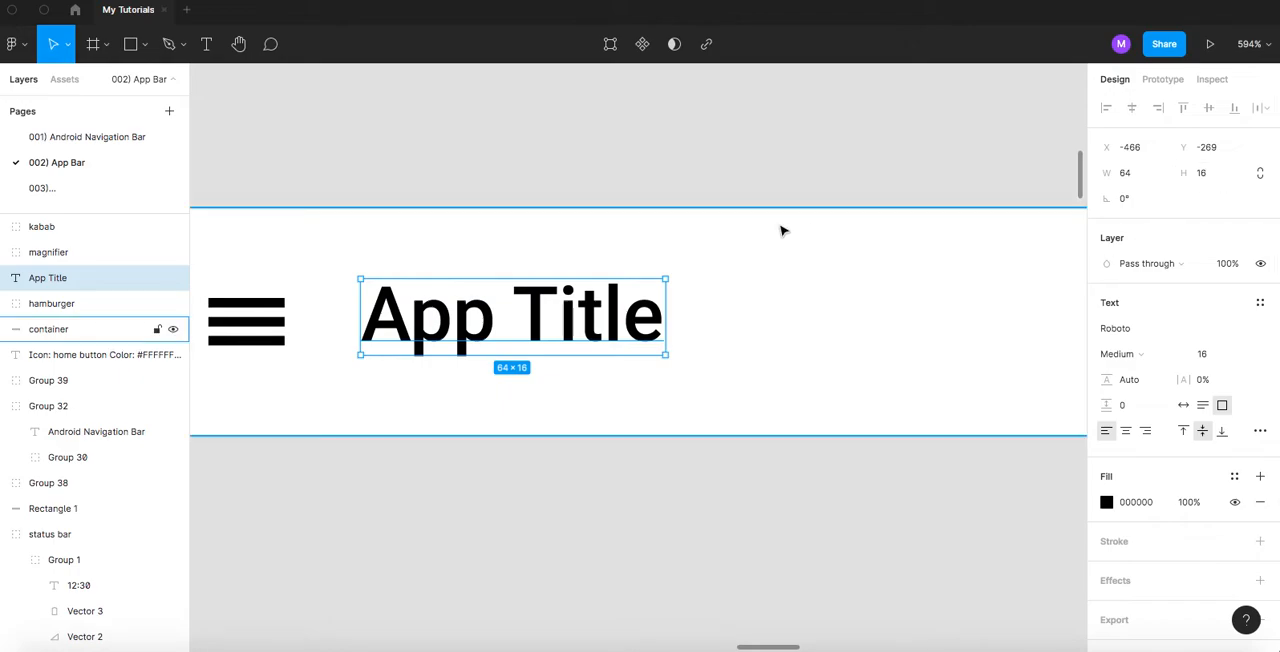
- Check the App Title's vertical distances and nudge it until it has 16 px above and below within the container
key("alt")
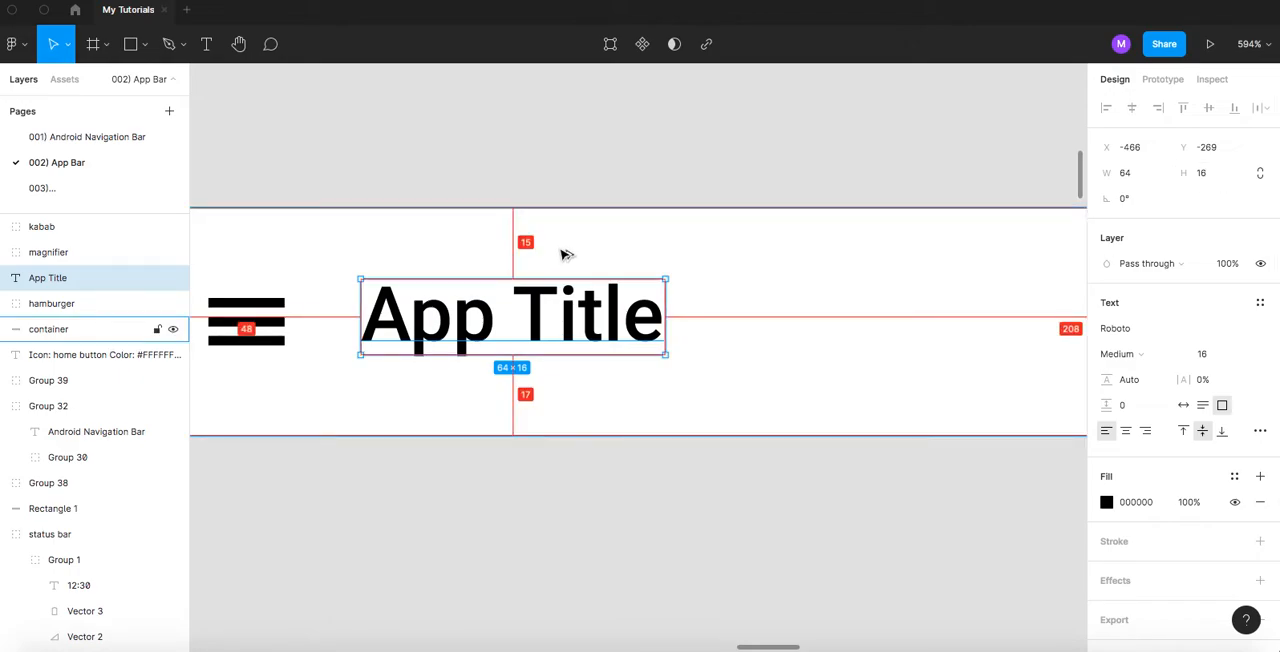
left_click(580, 120)
left_click(546, 299)
key("alt")
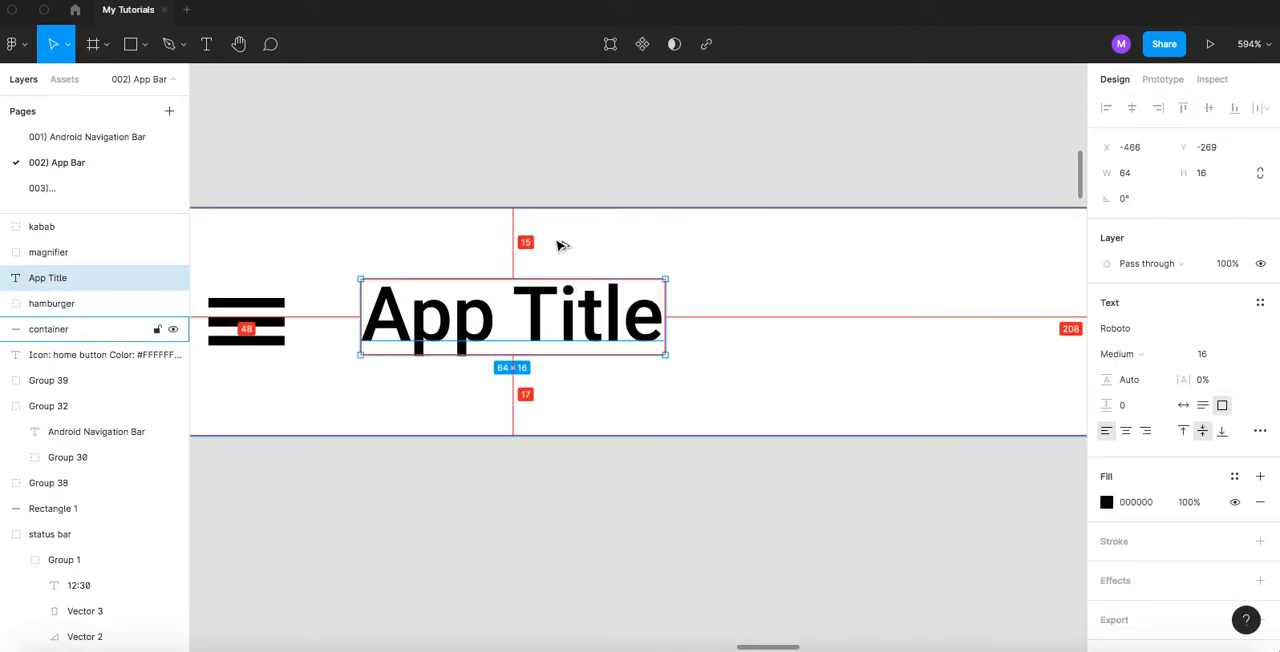
key("Up")
key("Up")
key("alt")
key("Down")
key("Down")
key("Down")
key("alt")
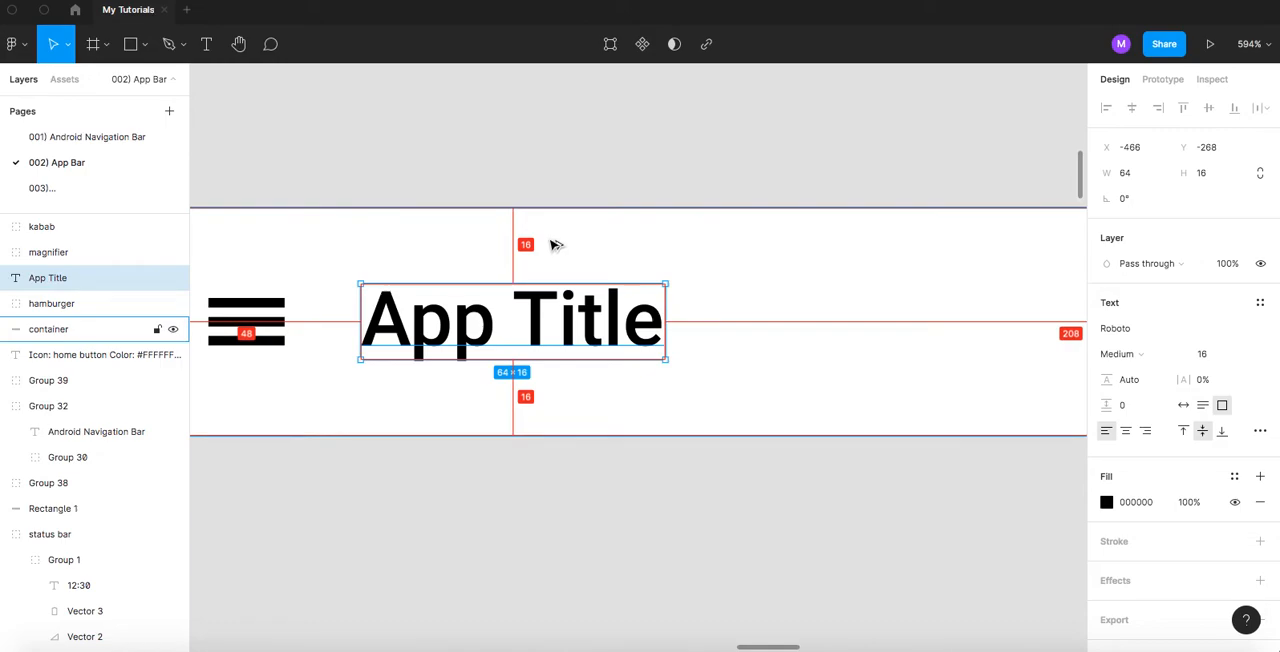
- Check the App Title's gap to the hamburger and examine how its letter descenders meet the text box's lower edge
key("alt")
mouse_move(288, 328)
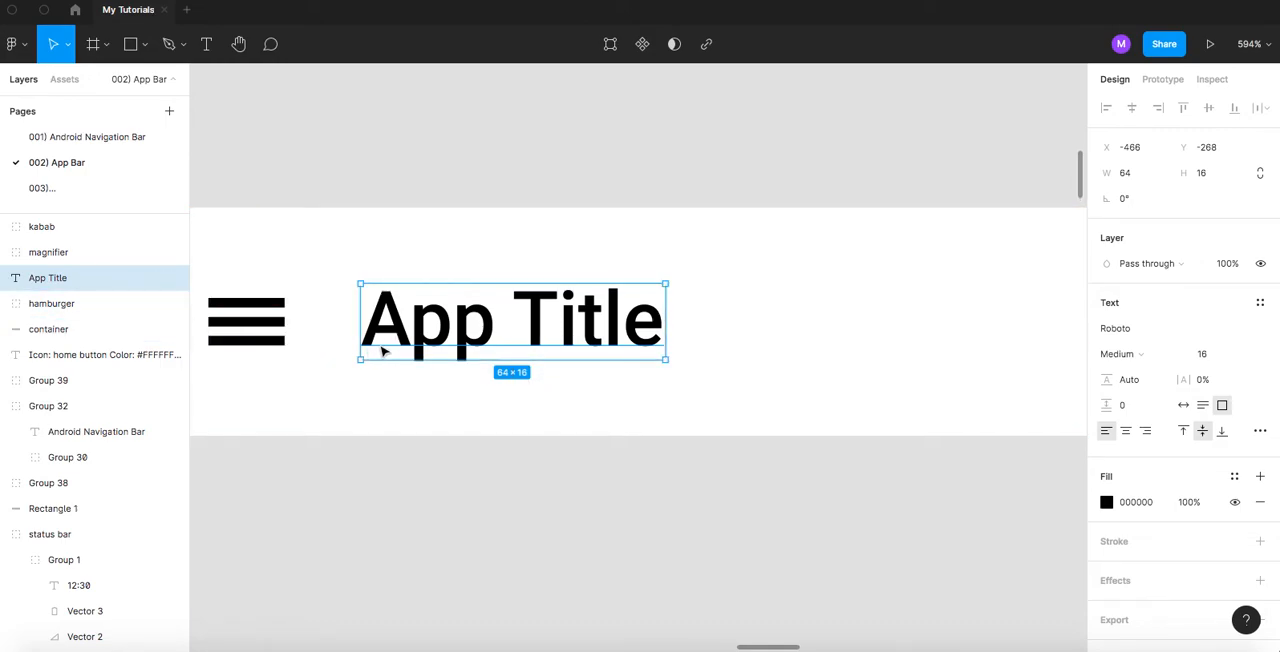
scroll(380, 349, "up", 3)
left_click_drag(362, 342, 440, 346)
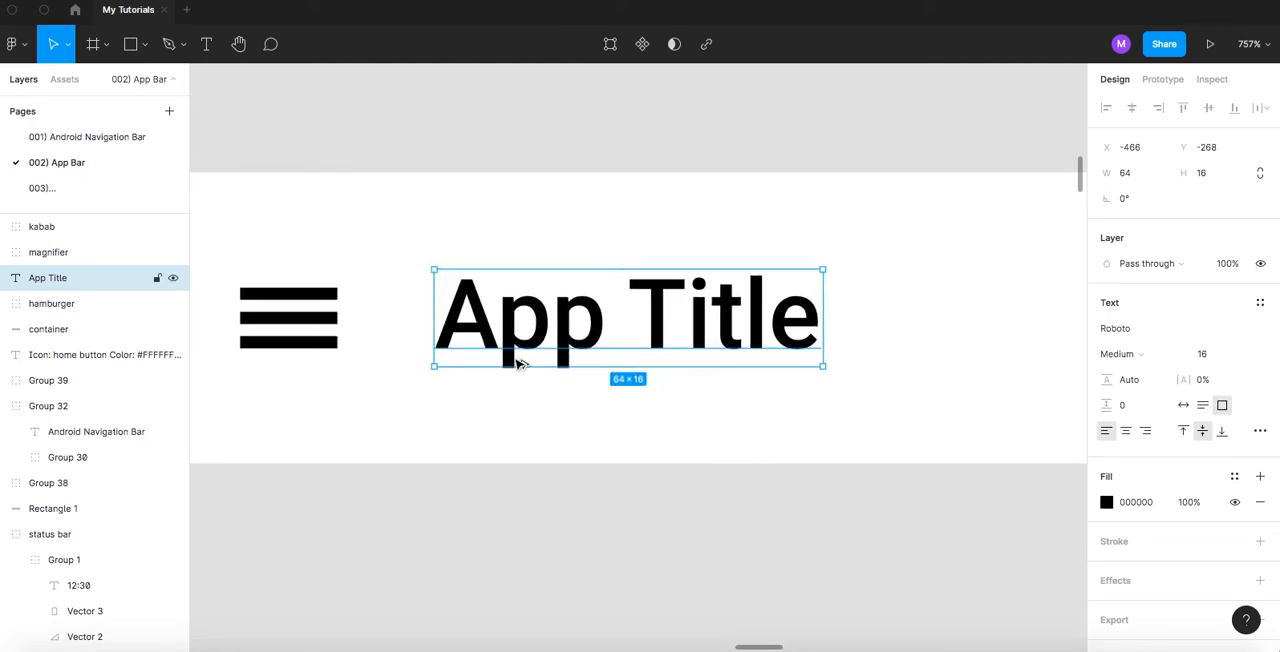
scroll(516, 366, "up", 4)
scroll(516, 370, "up", 6)
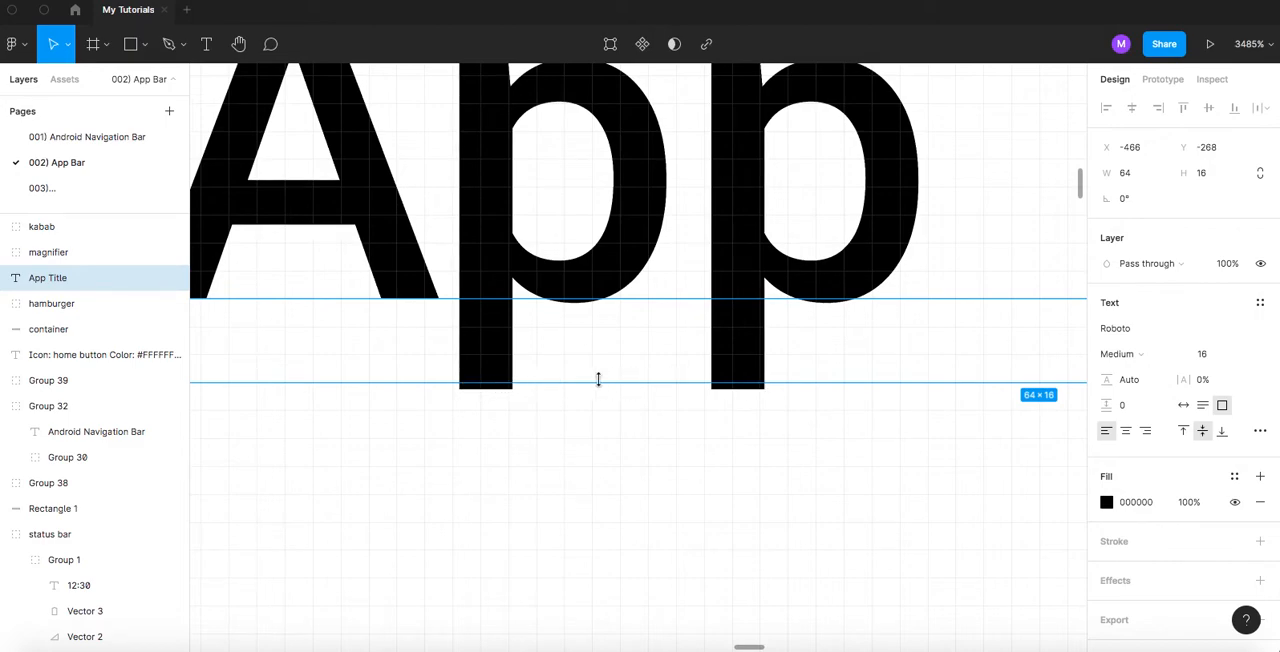
scroll(516, 366, "down", 8)
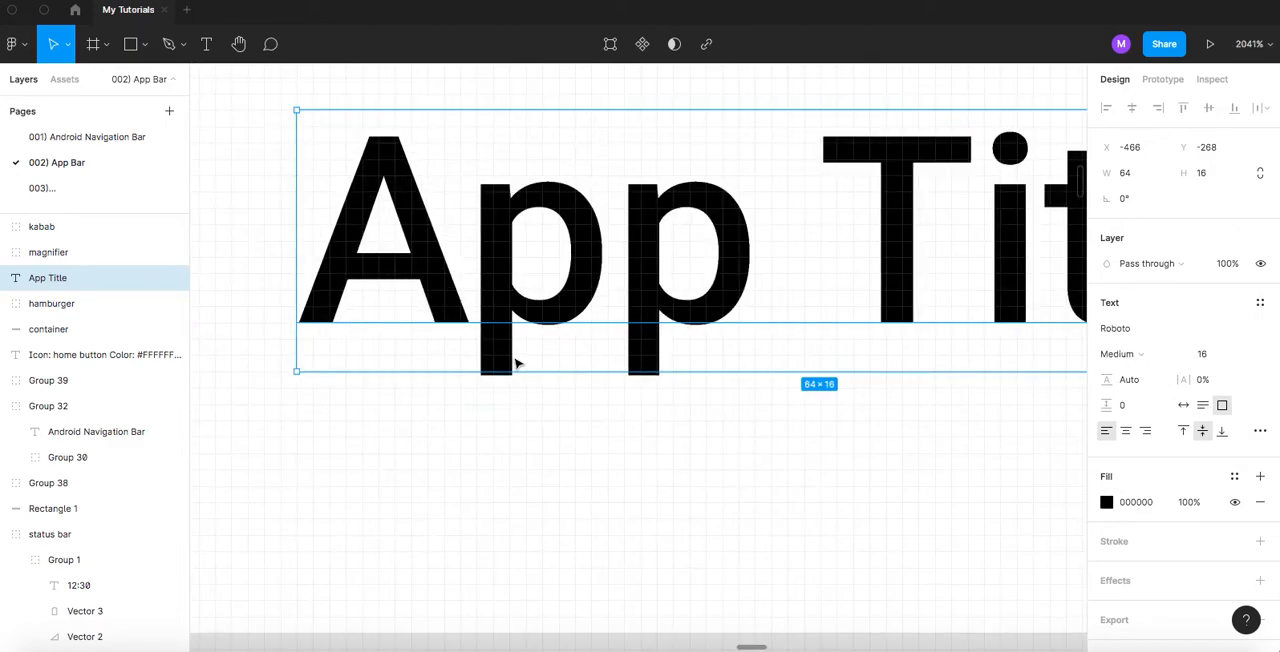
scroll(513, 353, "down", 1)
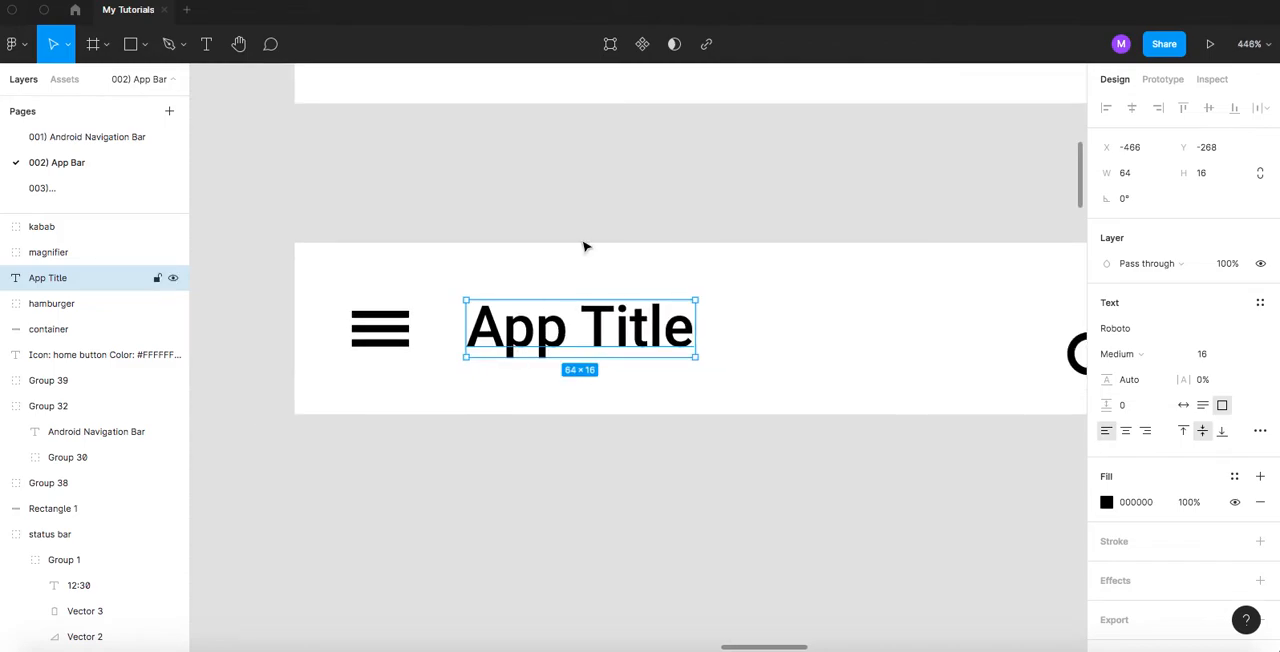
- Place the kabab inside the App bar container with 16 px to its right, upper and lower edges, and check the distances
left_click(598, 204)
left_click_drag(758, 206, 629, 198)
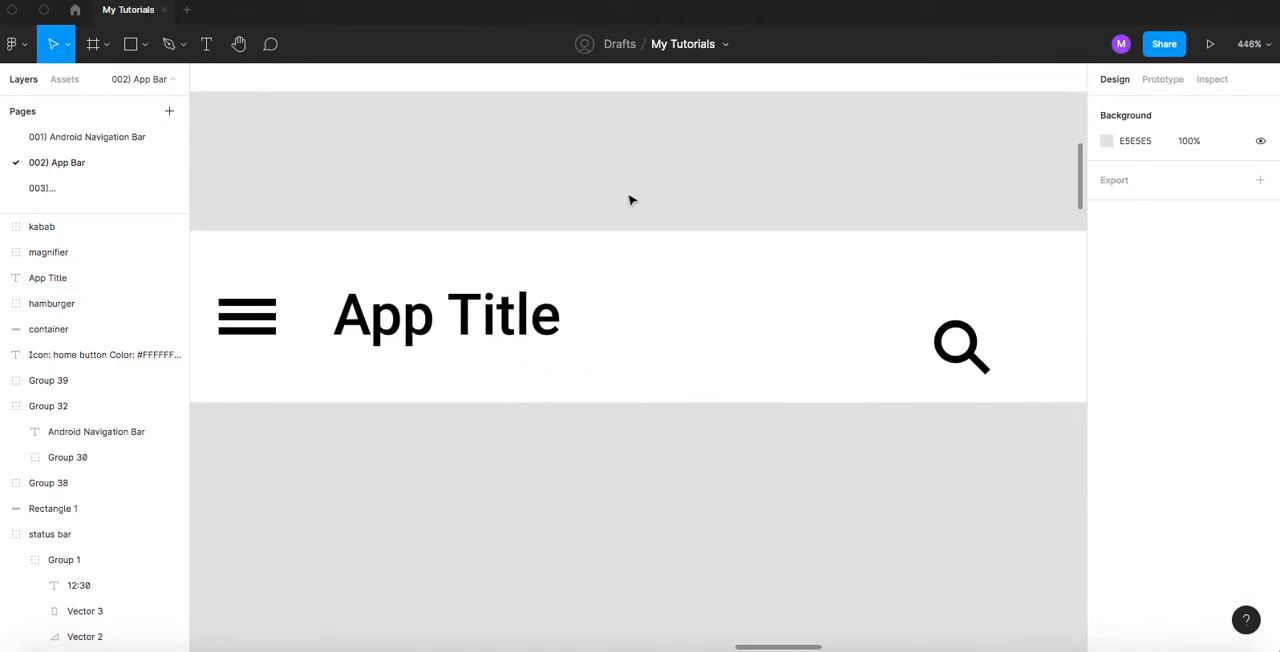
scroll(629, 198, "down", 3)
left_click_drag(748, 192, 620, 189)
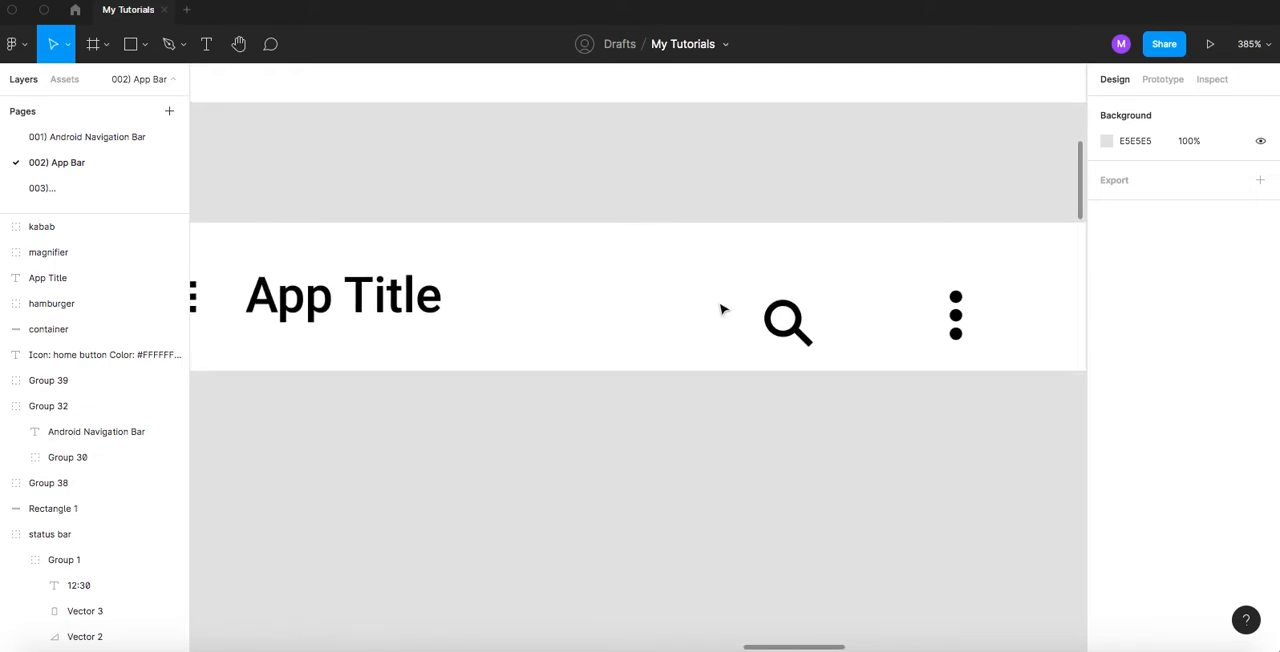
left_click(798, 327)
left_click_drag(871, 160, 589, 172)
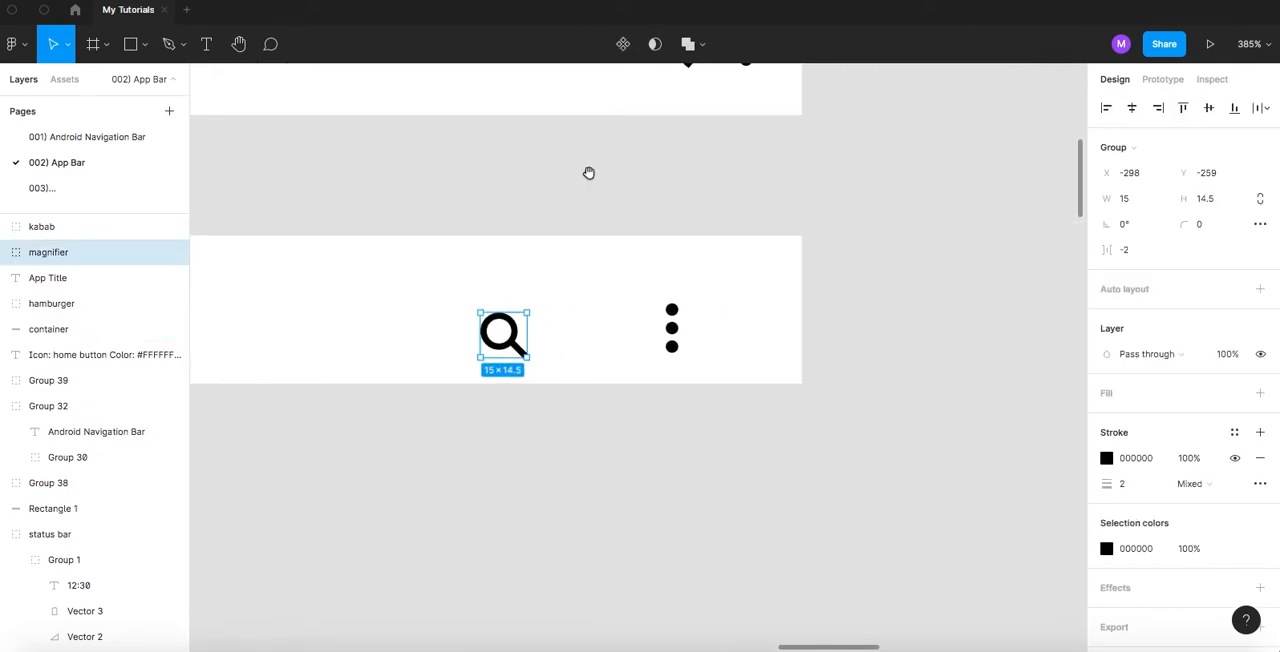
scroll(680, 345, "up", 5)
left_click_drag(675, 313, 835, 283)
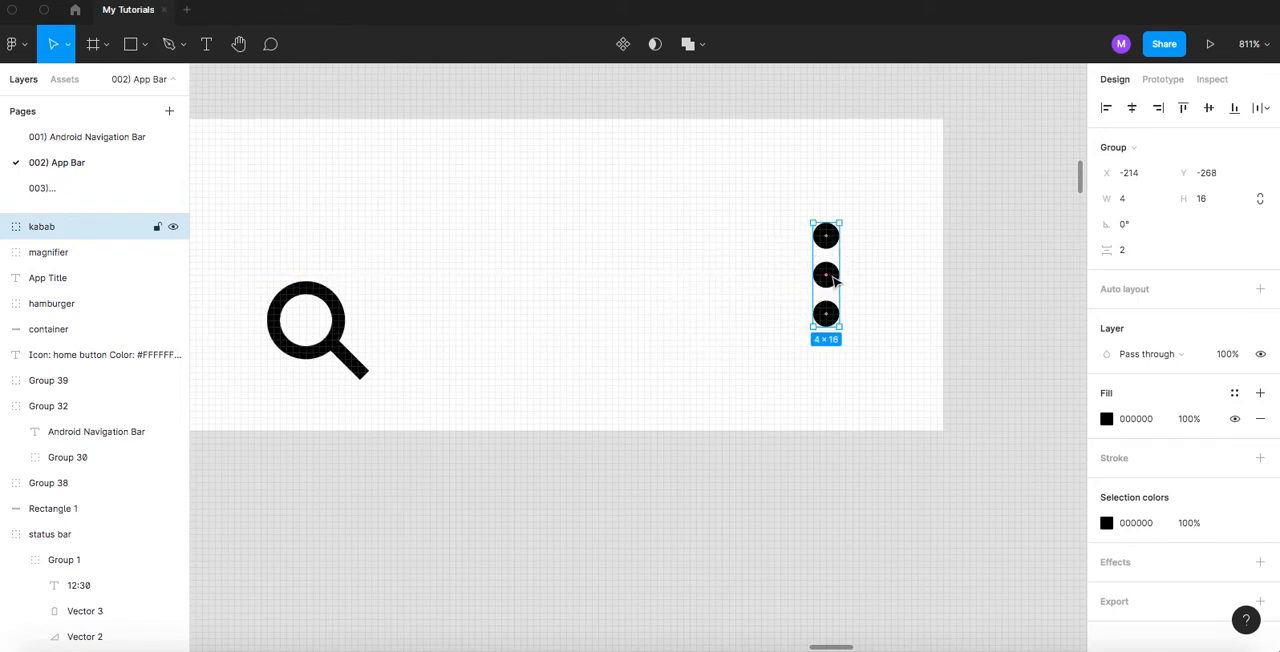
key("alt")
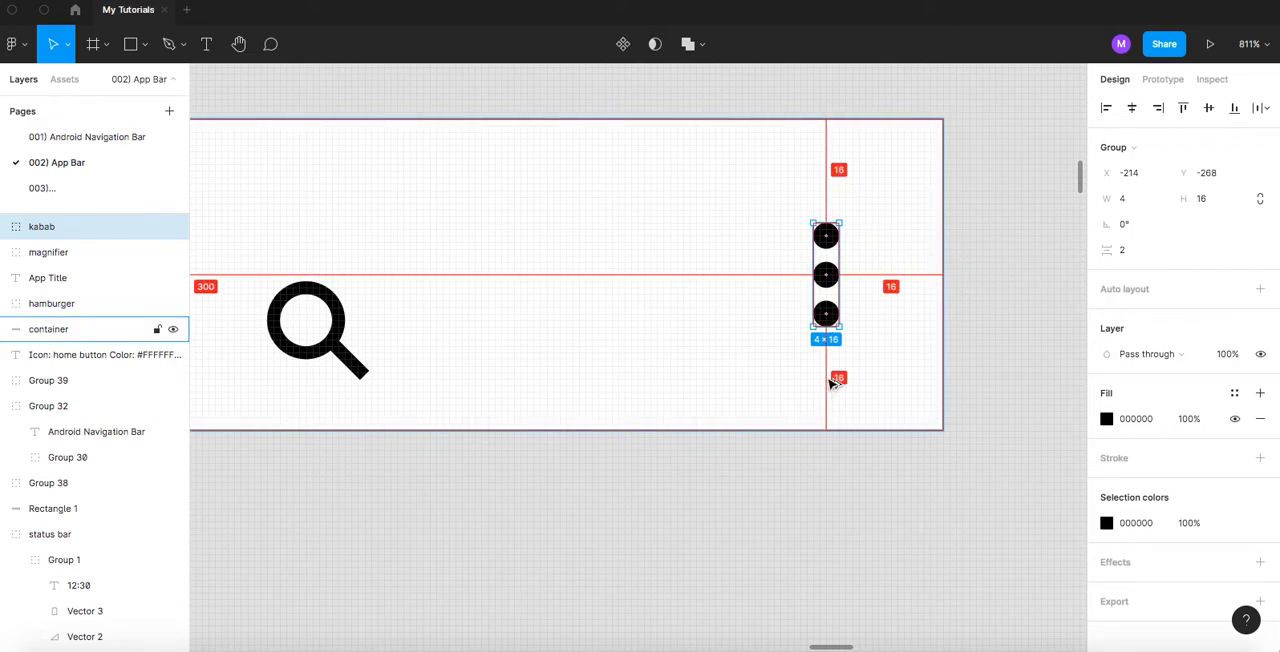
left_click(514, 491)
- Move the magnifier up beside the kabab and nudge it until the gap between them is 16 px
scroll(514, 491, "left", 1)
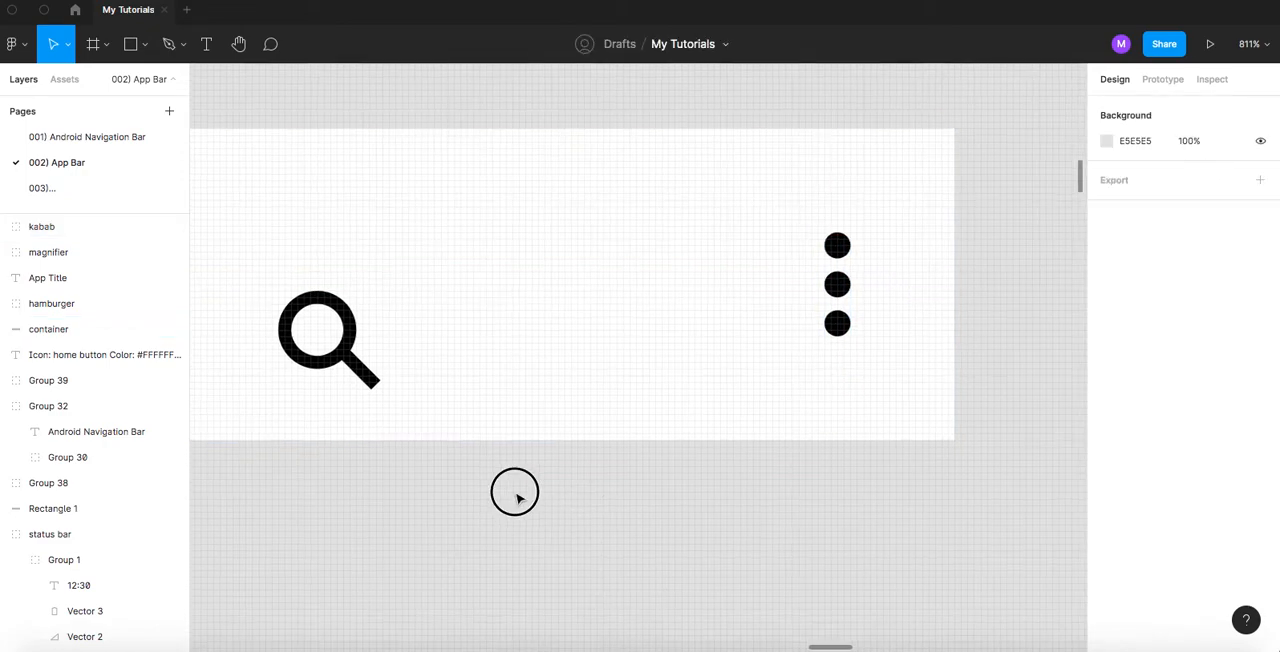
left_click(390, 378)
left_click_drag(342, 352, 667, 311)
key("alt")
mouse_move(840, 290)
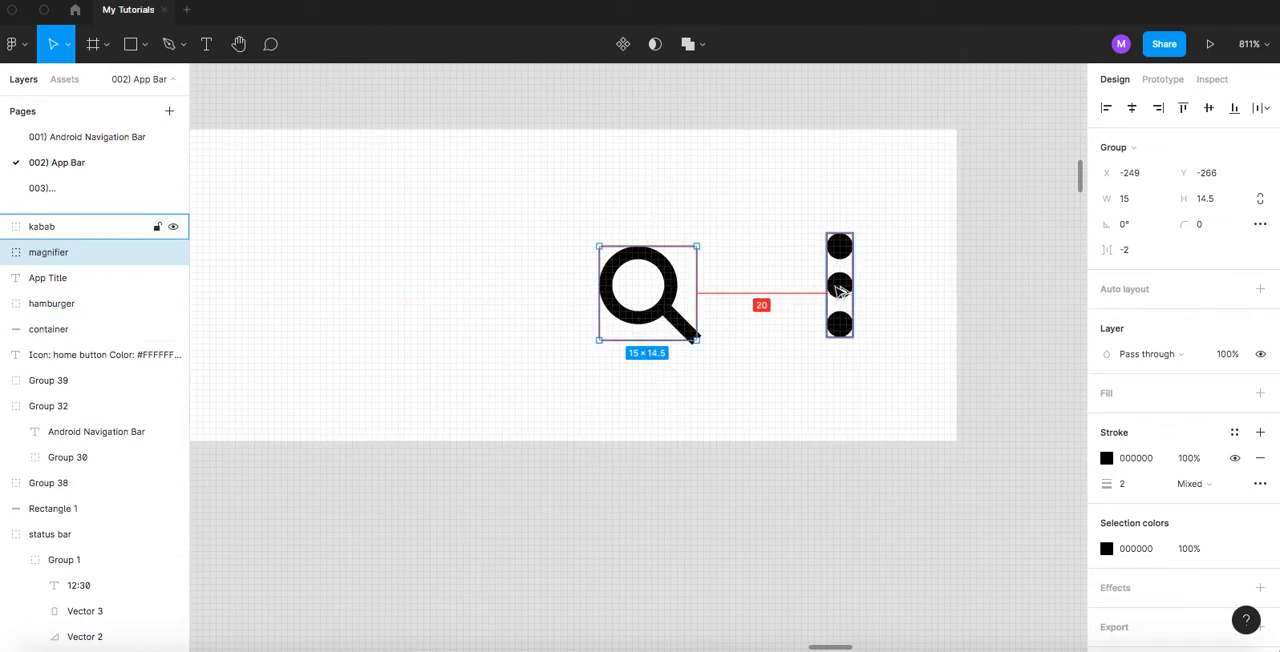
key("Right")
key("Right")
key("Right")
key("Right")
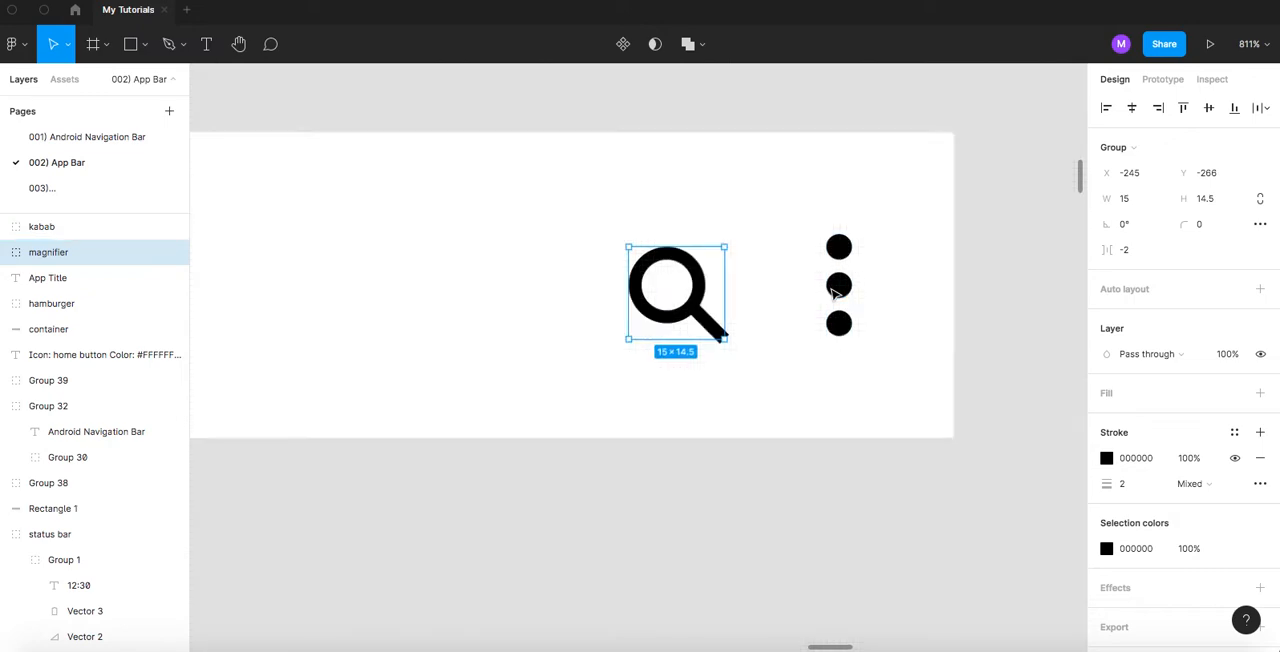
scroll(838, 292, "down", 5)
scroll(834, 292, "down", 2)
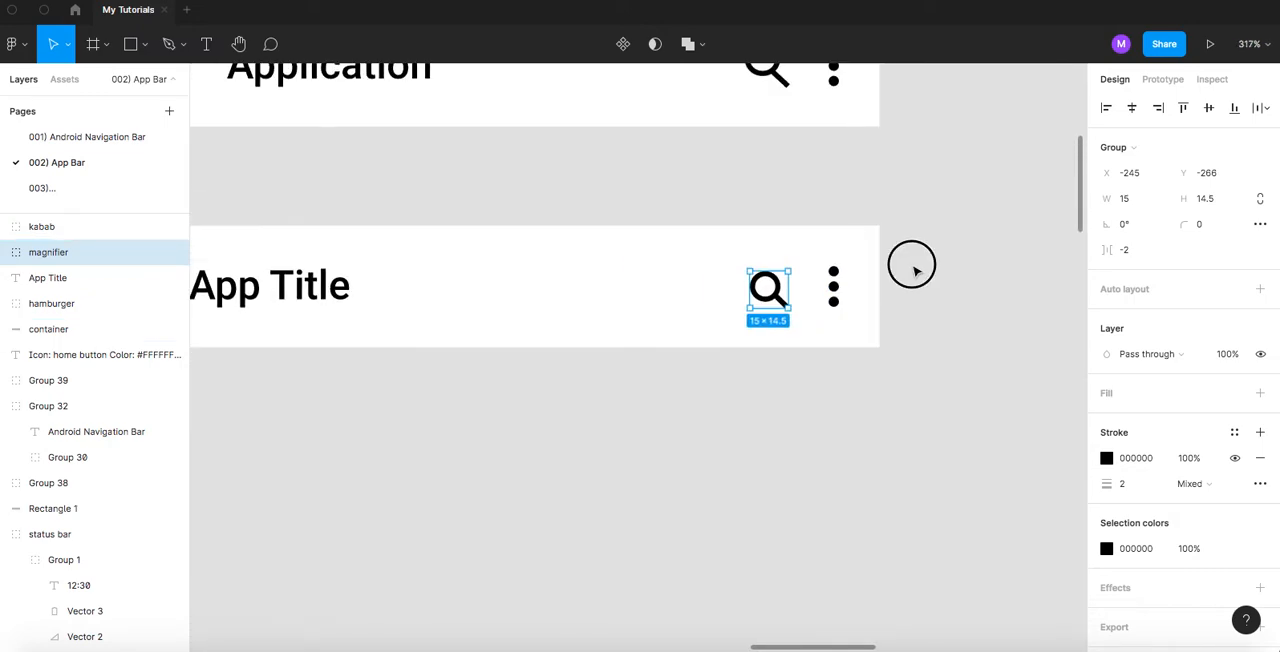
left_click(893, 296)
scroll(890, 314, "down", 3)
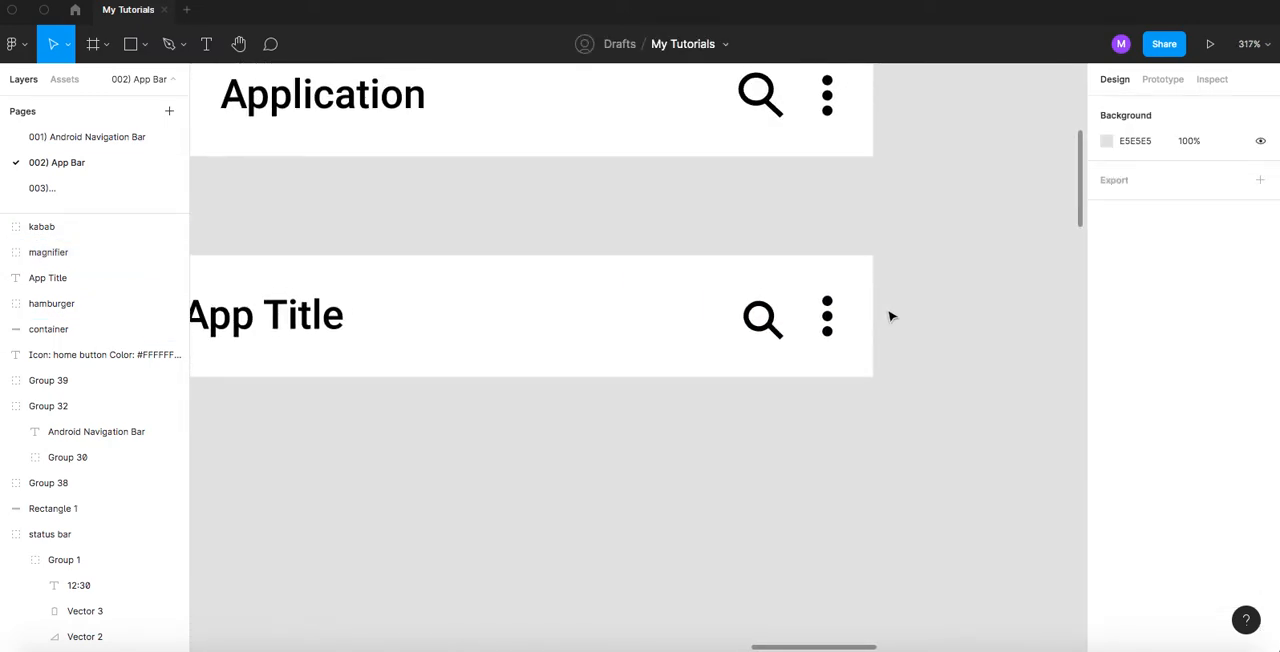
scroll(888, 317, "up", 6)
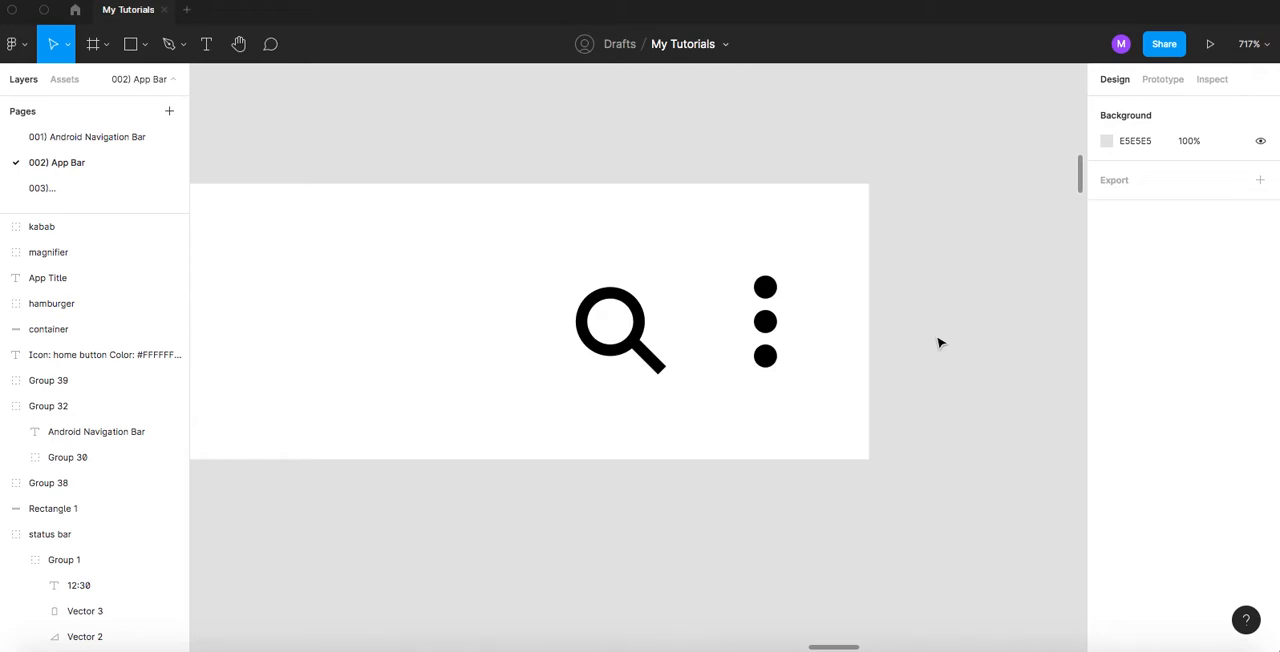
- Nudge the magnifier left, away from the kabab, to X -261 and compare its spacing with the Application bar above
left_click(635, 343)
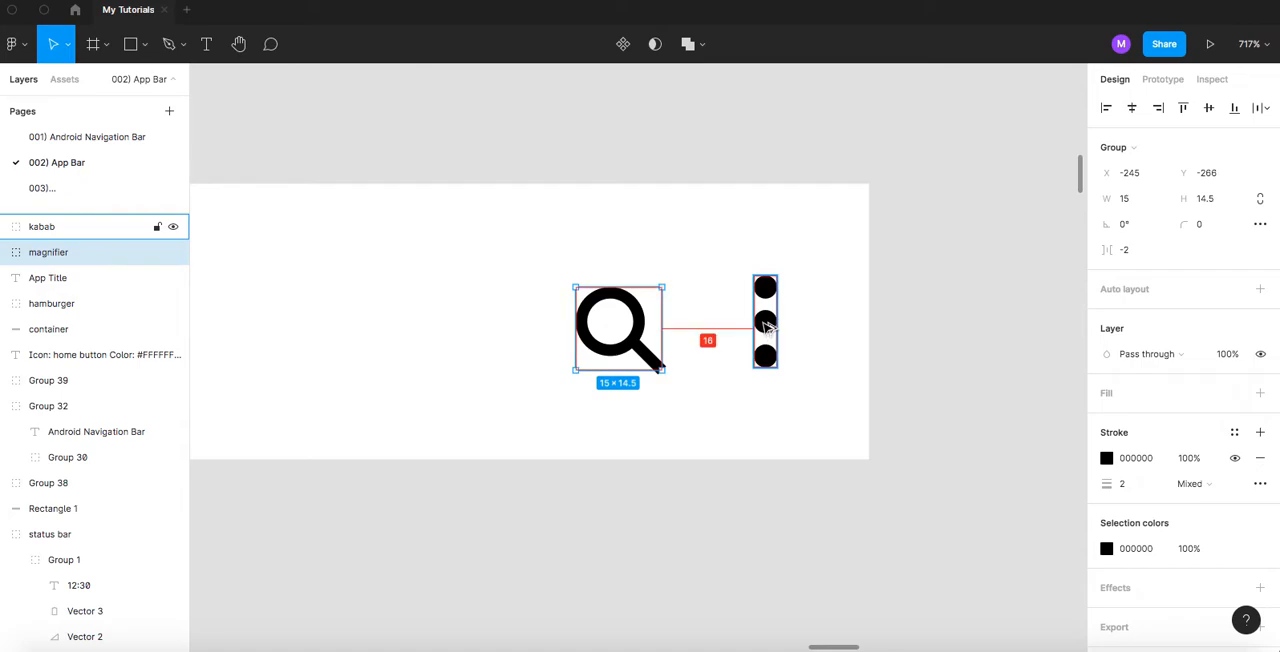
key("Left")
key("Left")
key("Left")
key("Left")
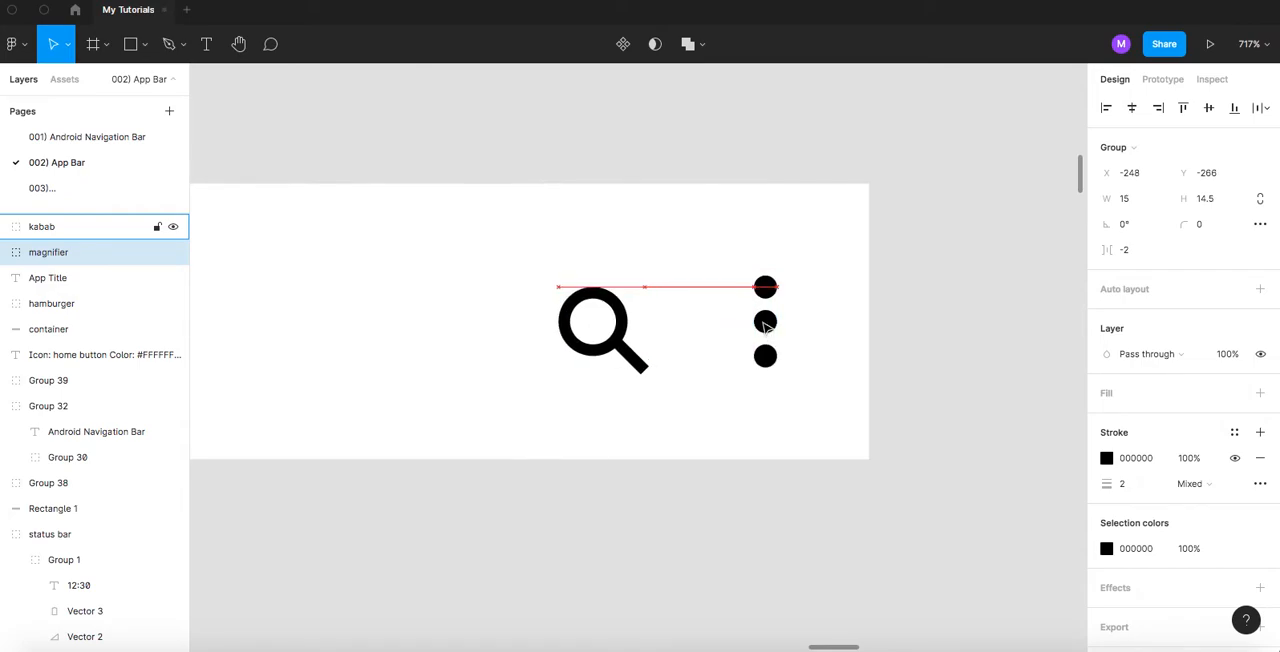
key("Left")
key("Left")
key("Left")
key("Left")
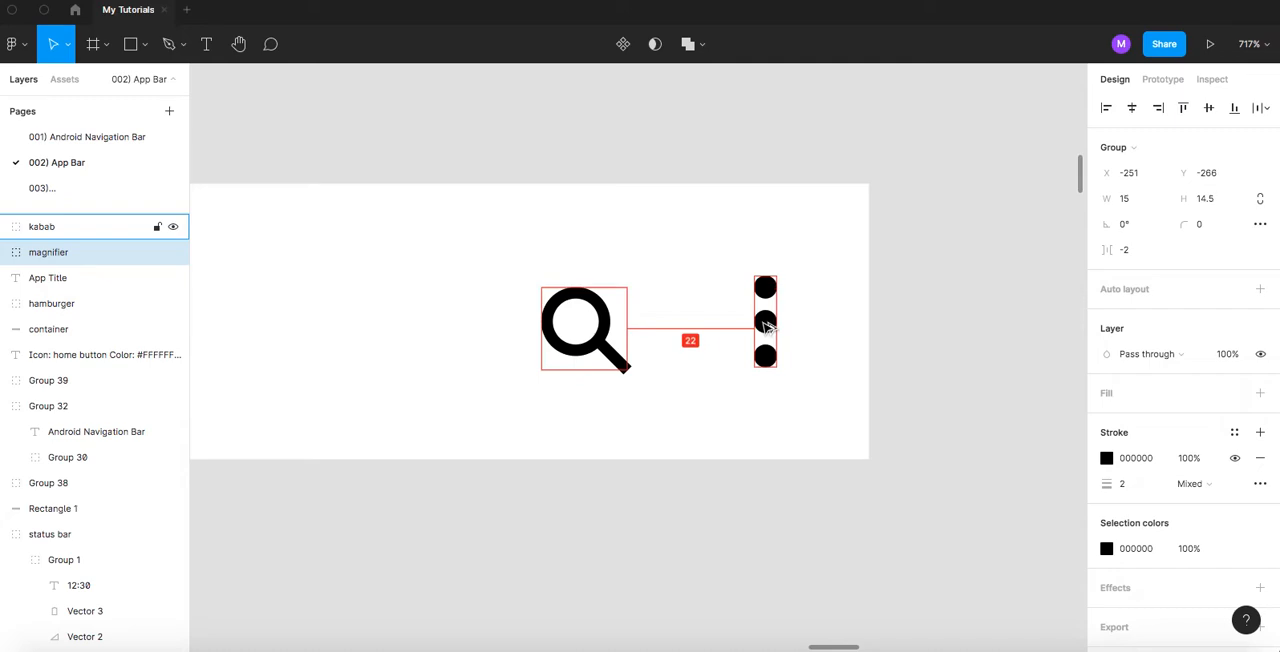
key("Left")
key("Left")
key("Left")
key("Left")
key("Left")
key("Left")
key("Left")
key("Left")
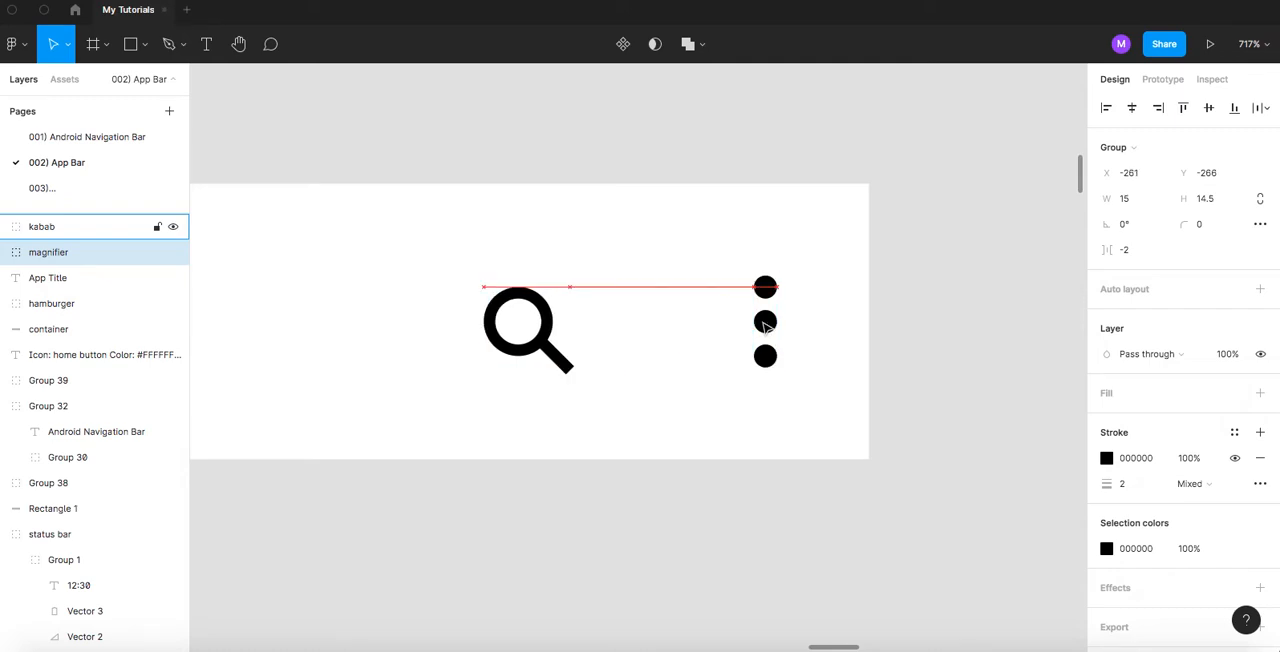
scroll(764, 323, "down", 10)
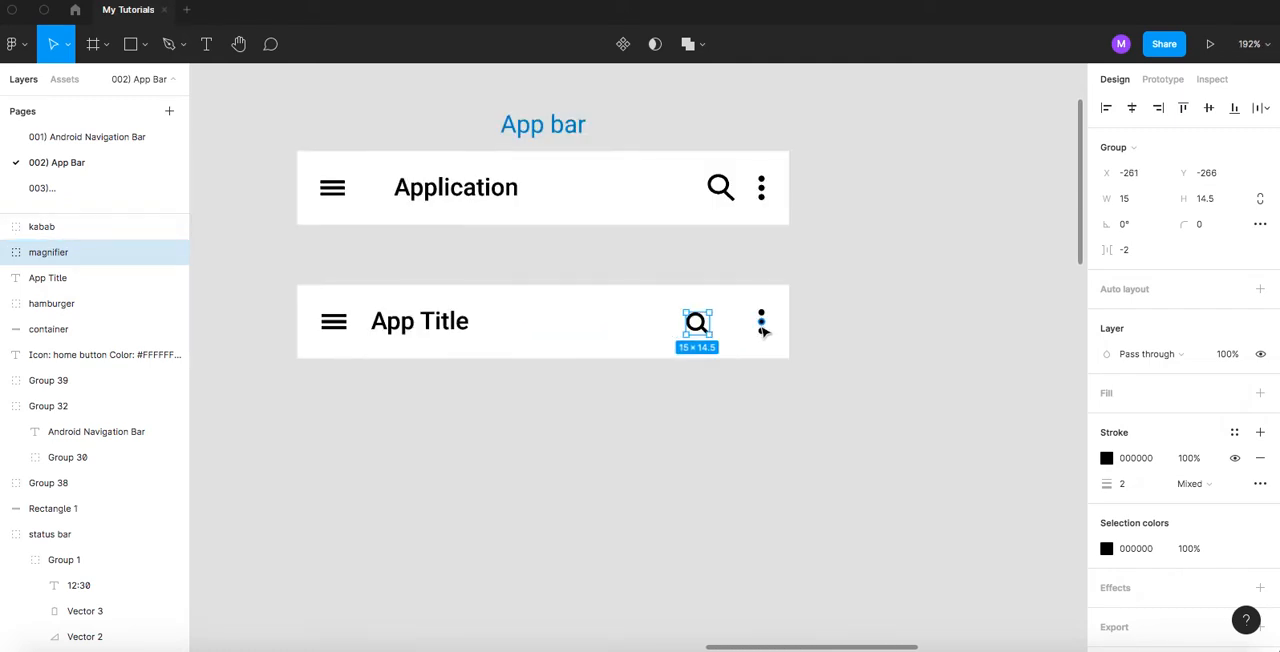
left_click(713, 405)
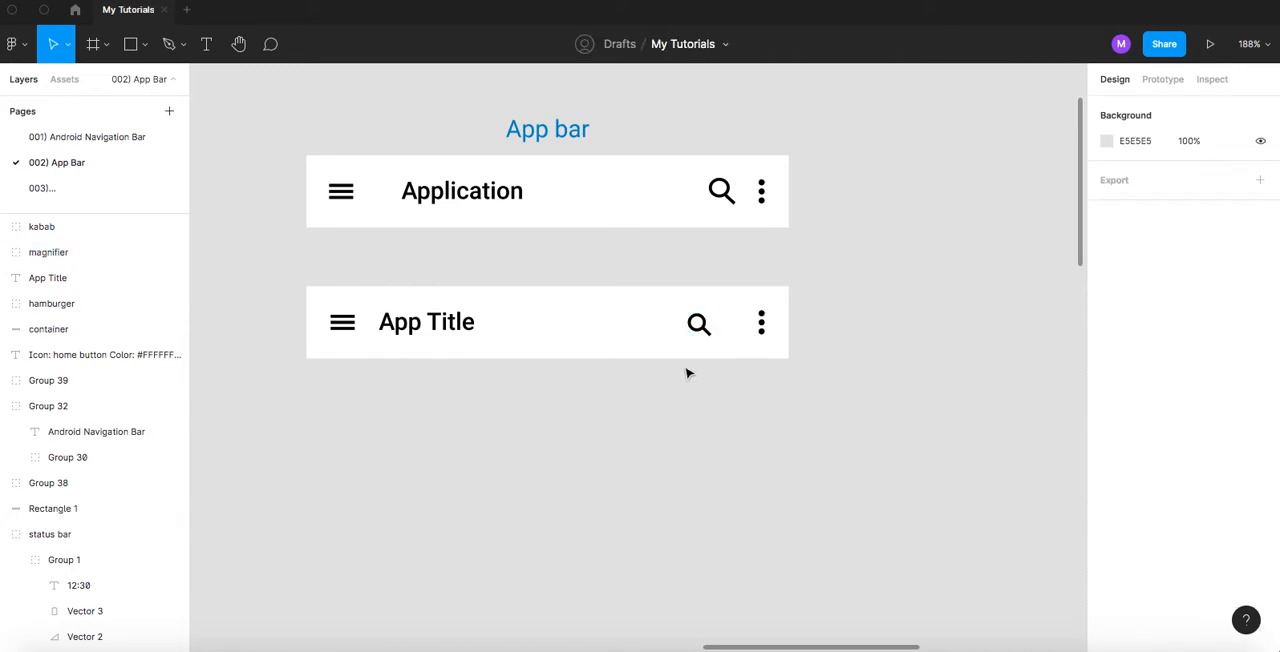
- Nudge the magnifier back toward the kabab to X -253
scroll(687, 373, "up", 2)
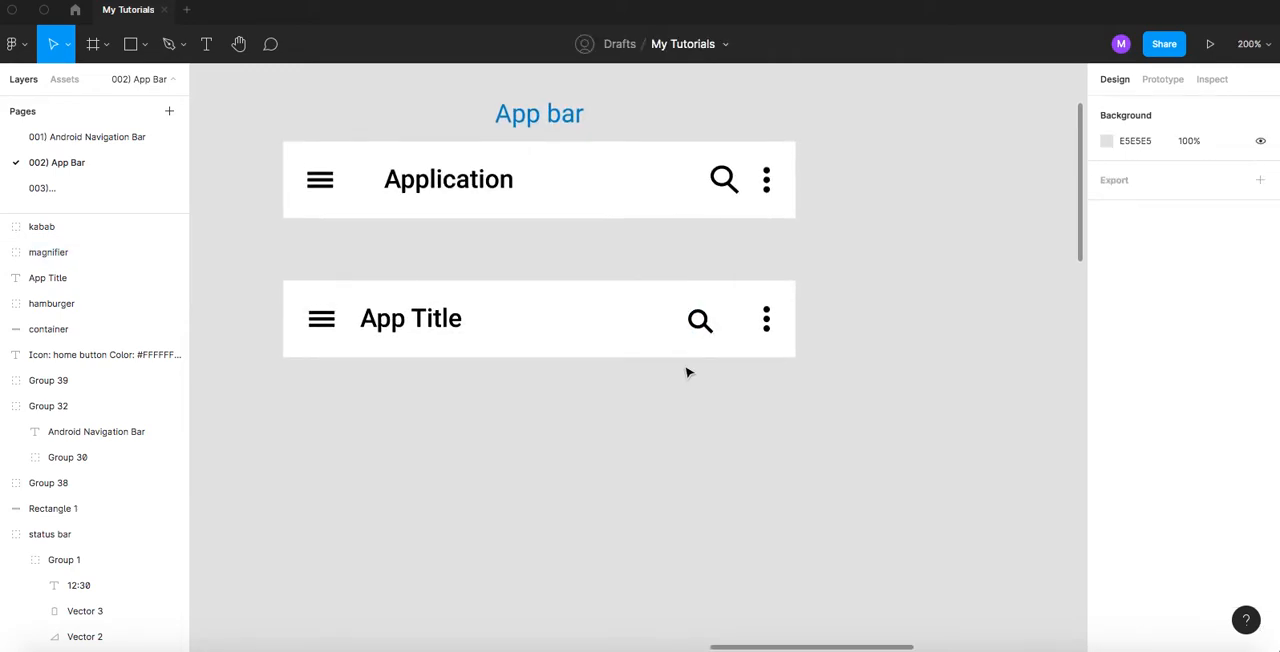
left_click(697, 322)
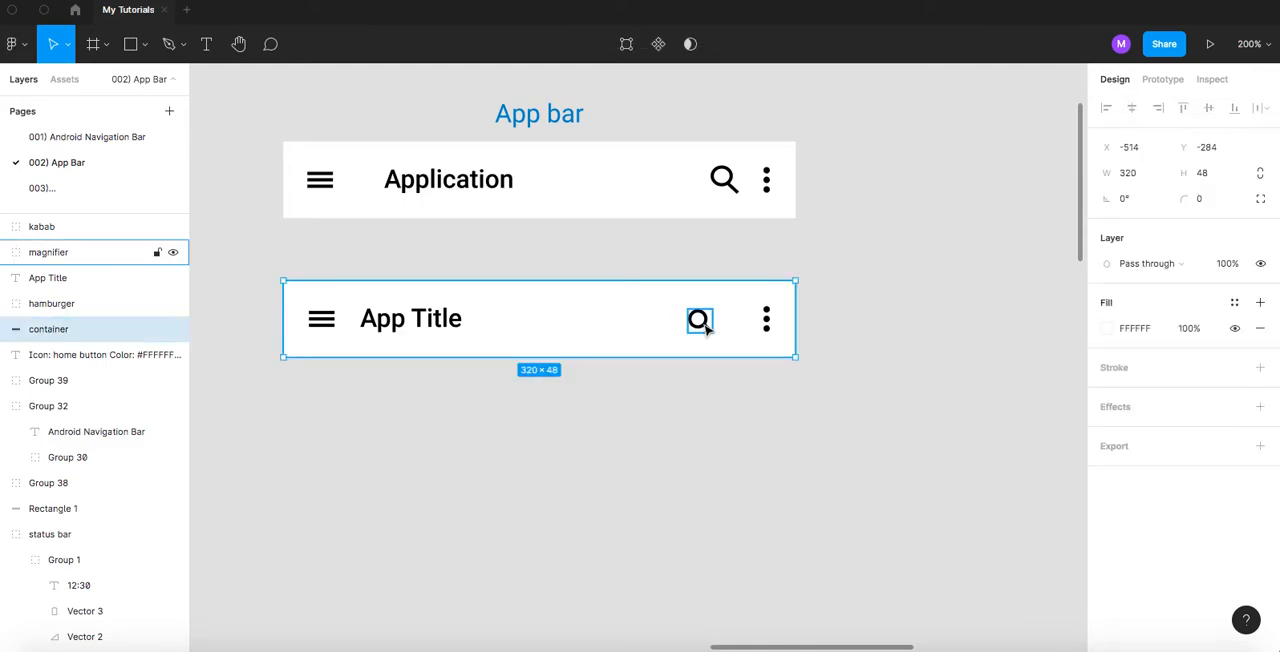
left_click(700, 324)
key("Right")
key("Right")
key("Right")
key("Right")
key("Right")
key("Right")
key("Right")
key("Right")
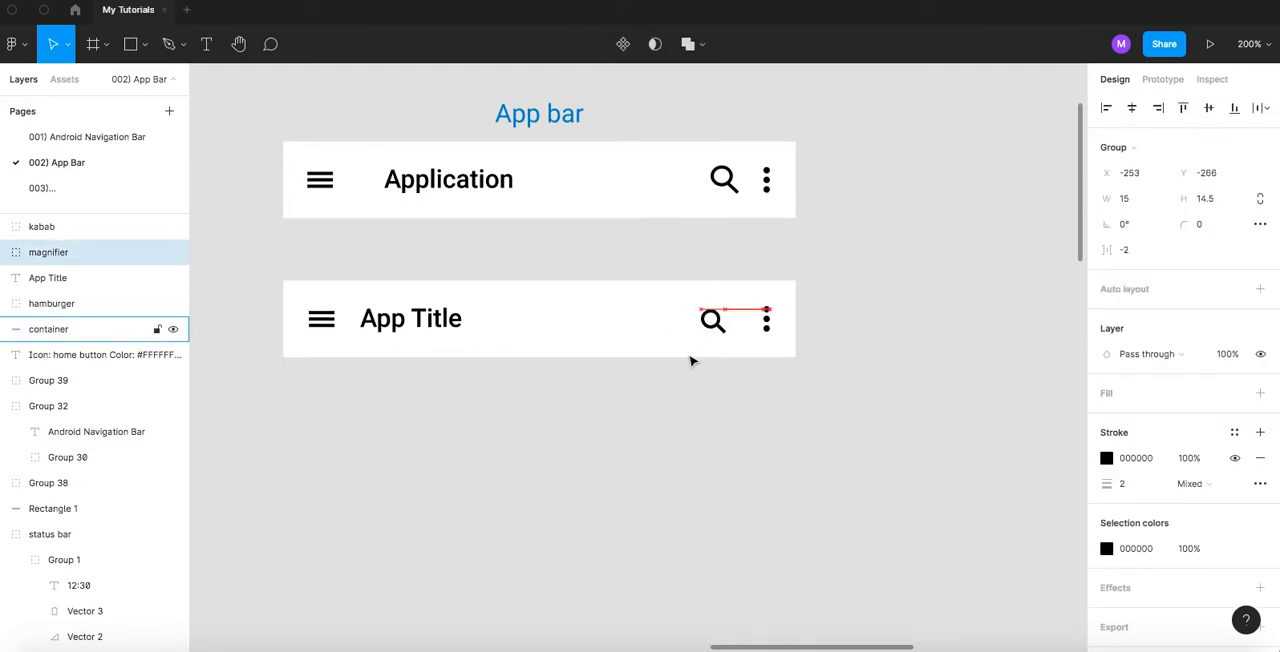
left_click(540, 402)
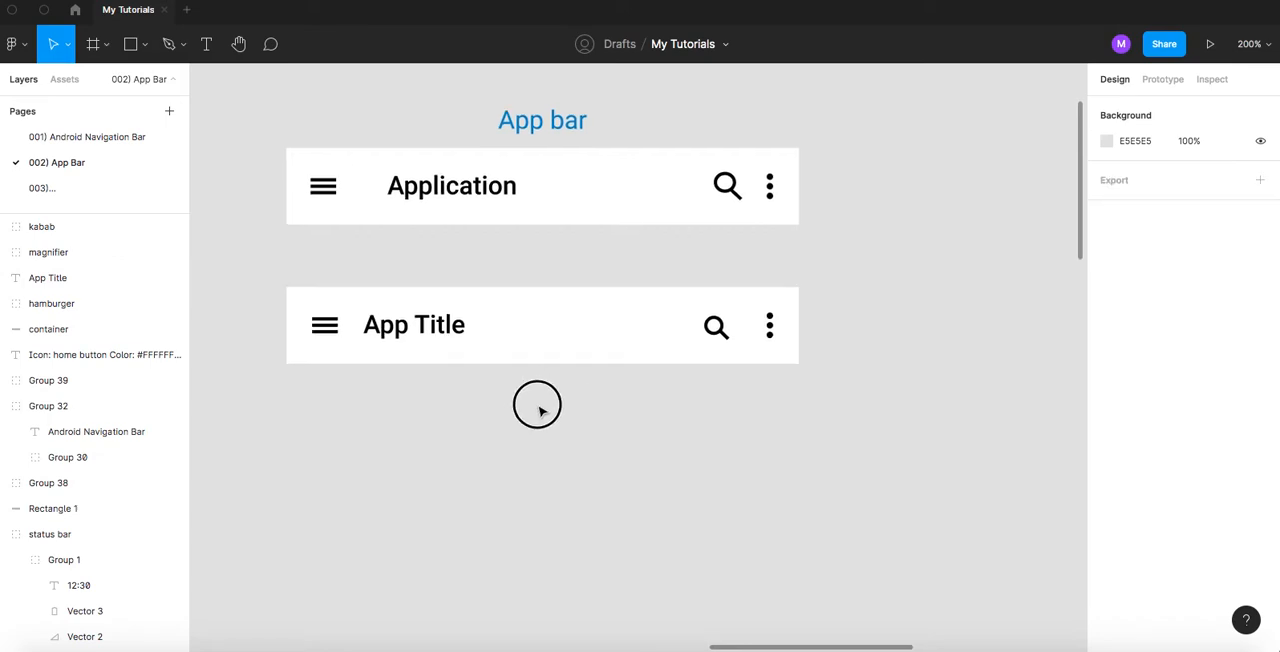
- Group the kabab, magnifier, App Title, hamburger and container, and name the group "app bar"
scroll(560, 401, "left", 2)
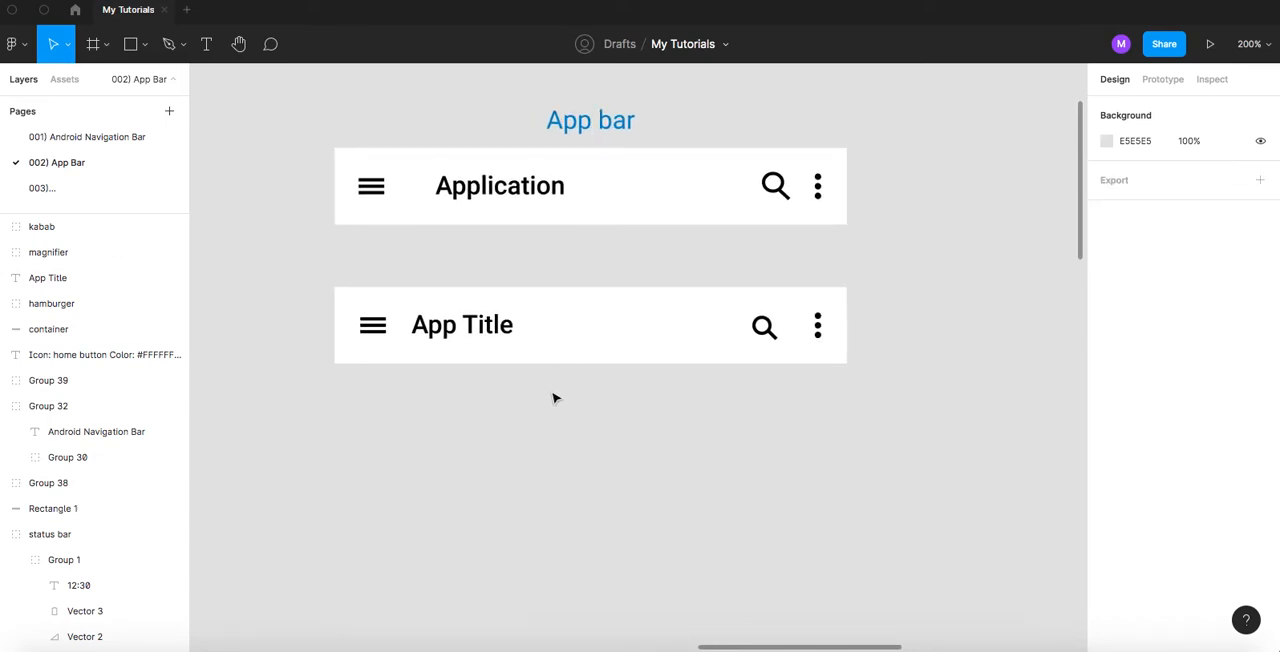
left_click(506, 371)
scroll(507, 372, "down", 1)
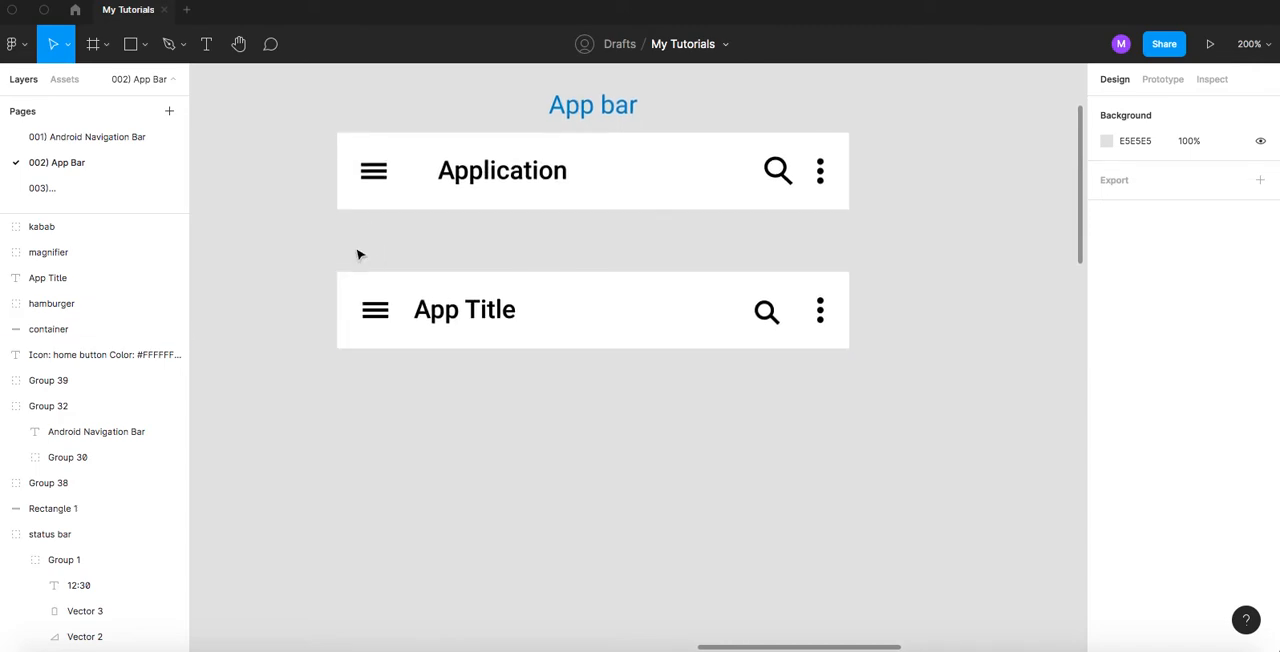
left_click_drag(291, 241, 922, 407)
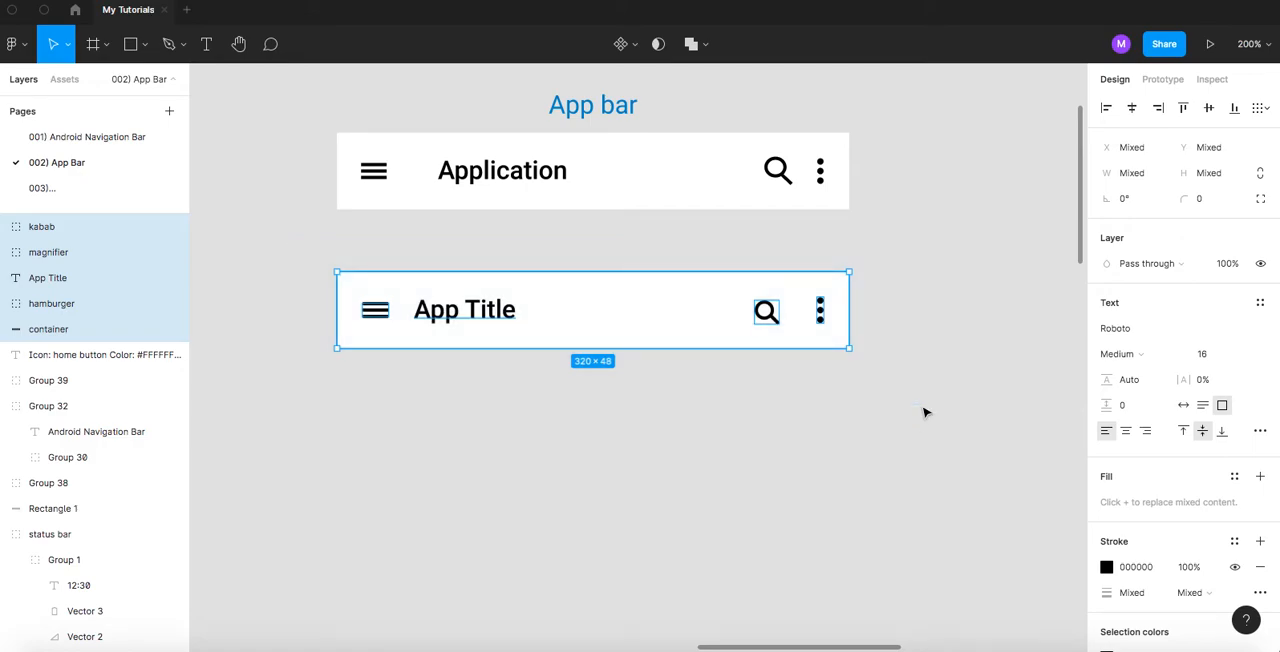
key("ctrl+g")
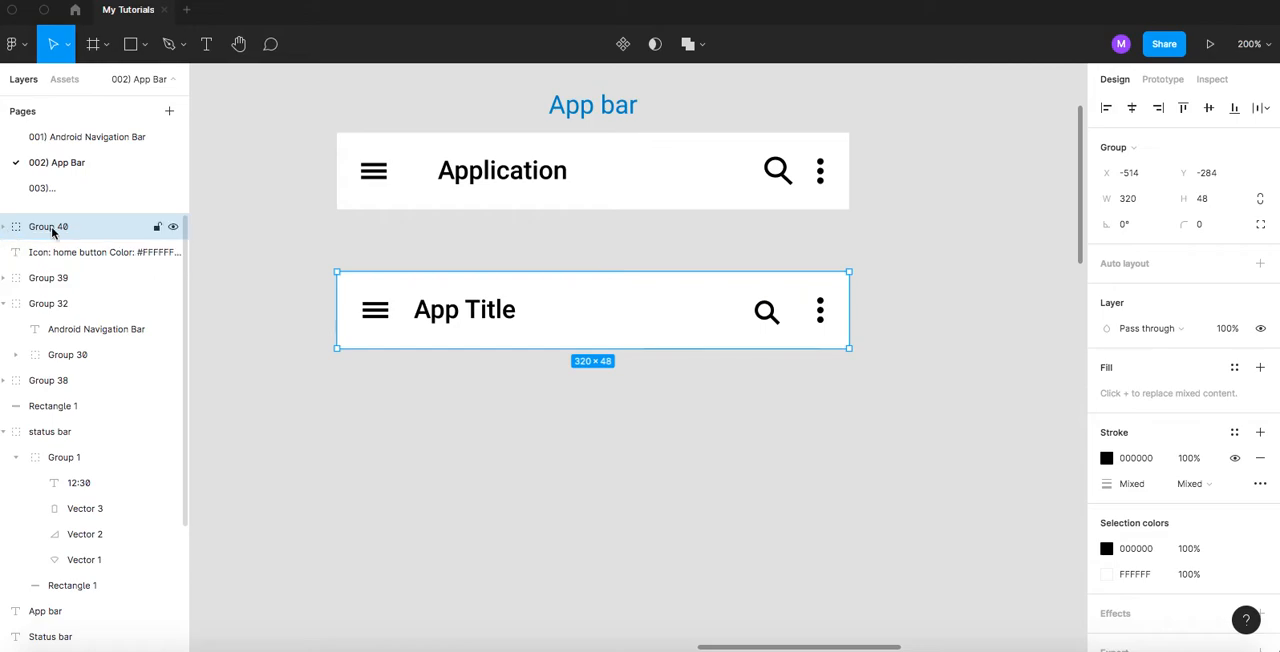
left_click(5, 227)
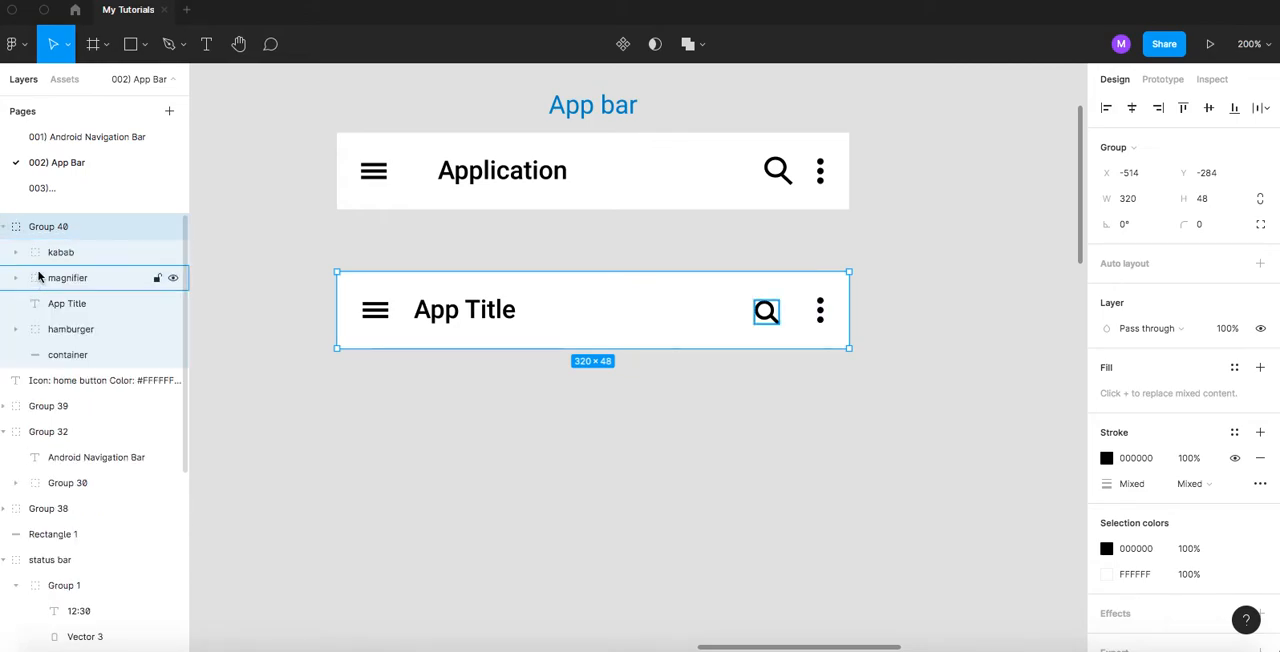
double_click(58, 228)
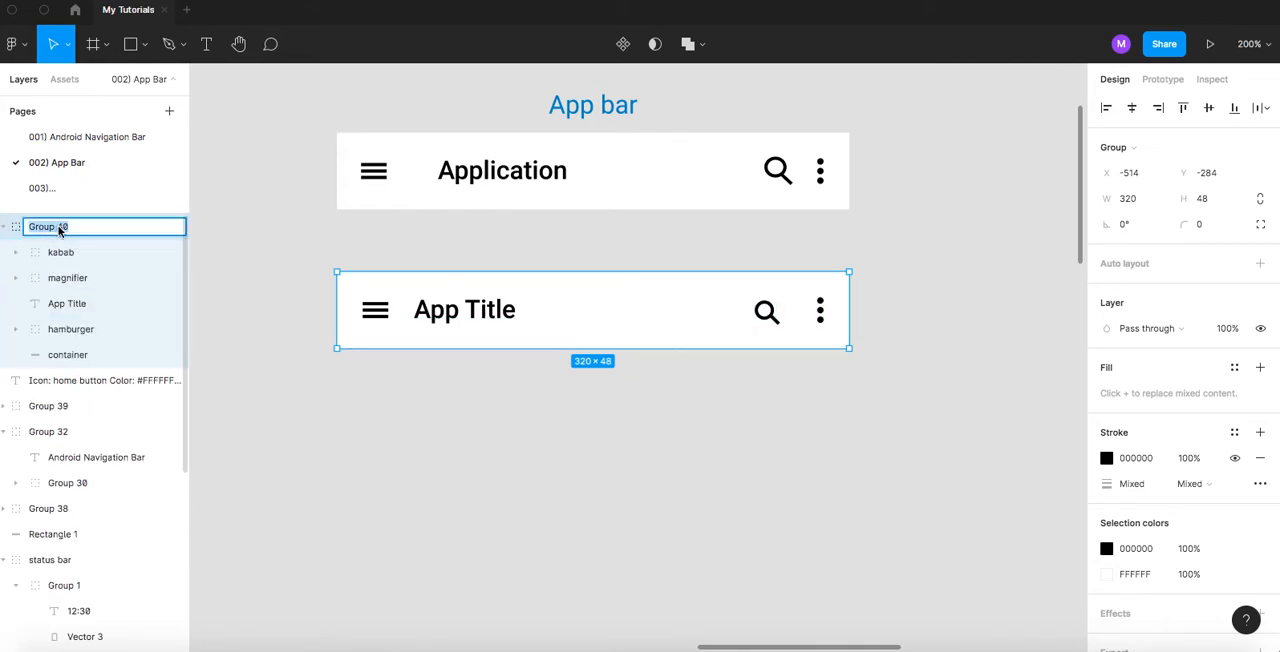
type("app")
key("Return")
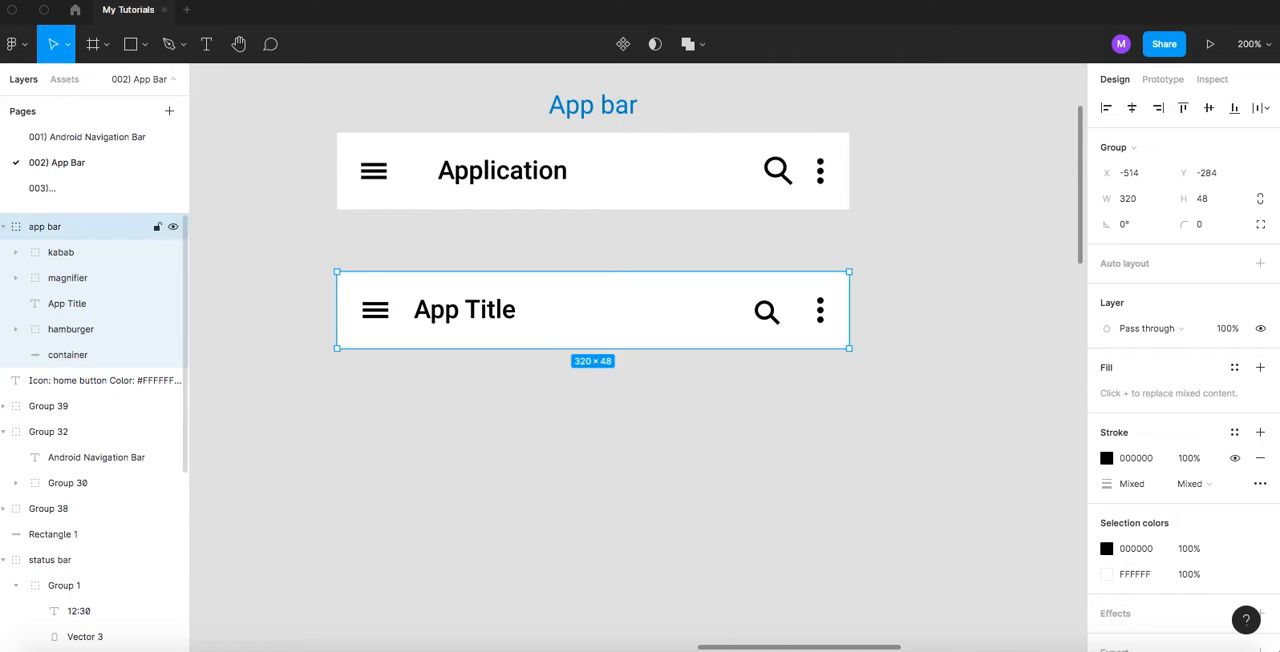
- Go through the app bar group's layers and rename the App Title layer as "text"
left_click(58, 254)
left_click(70, 280)
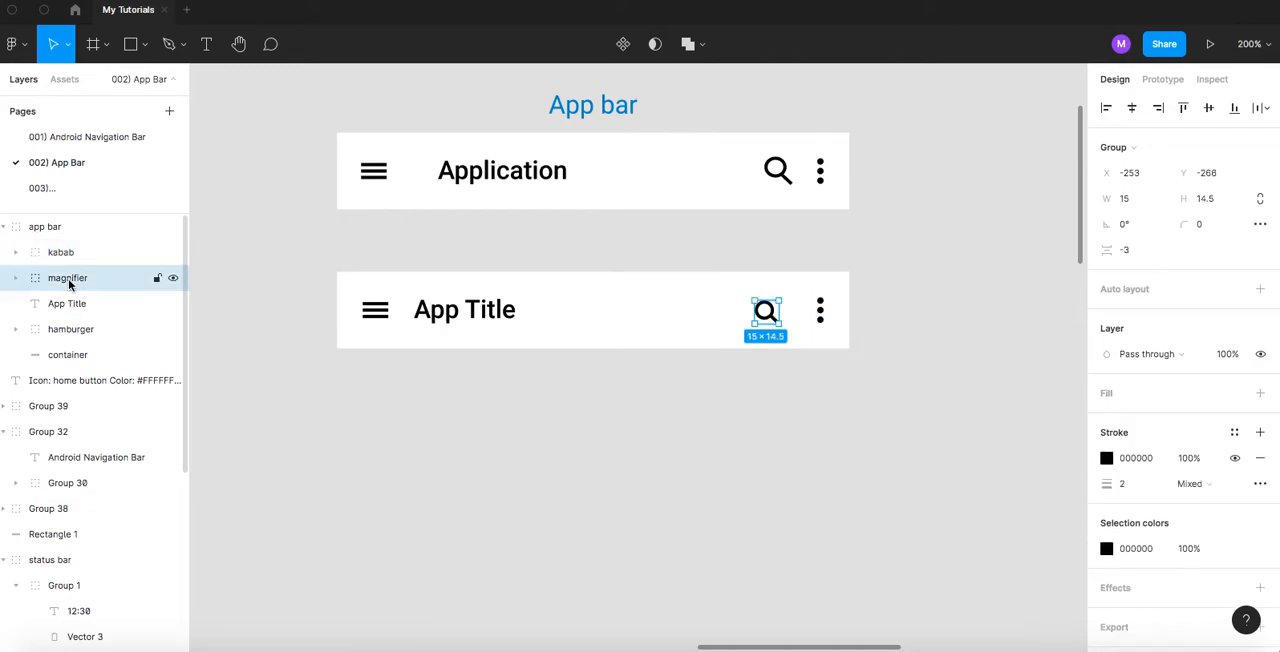
left_click(66, 305)
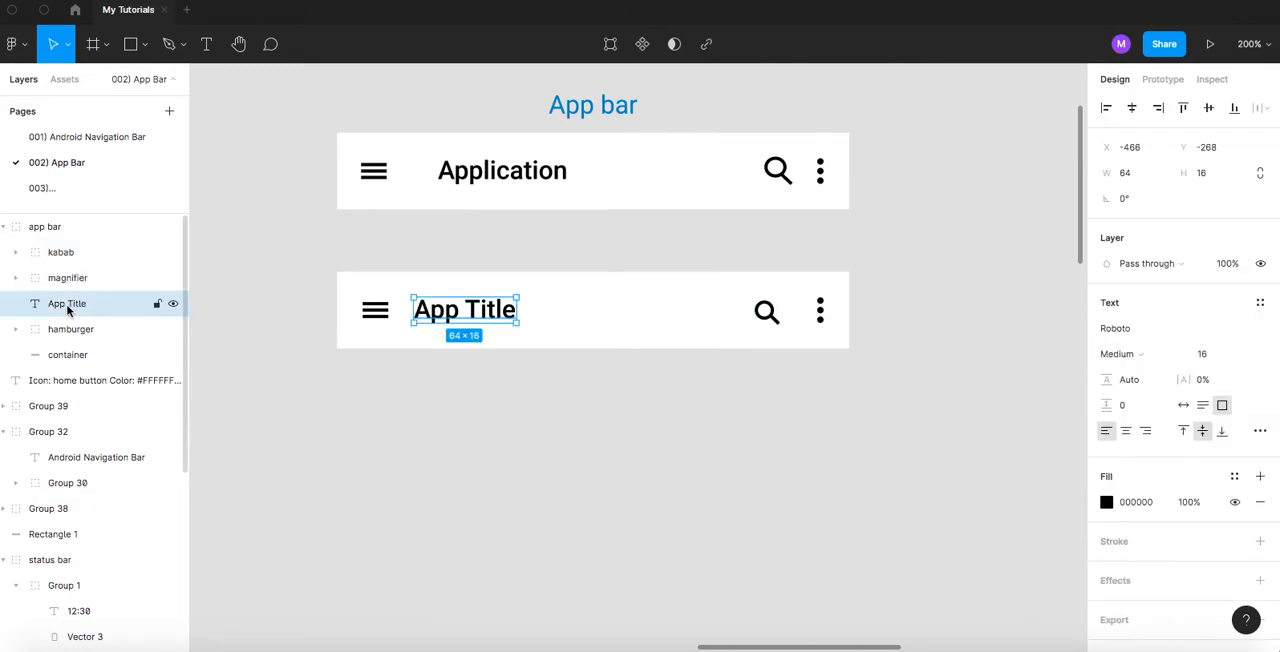
double_click(67, 305)
type("text")
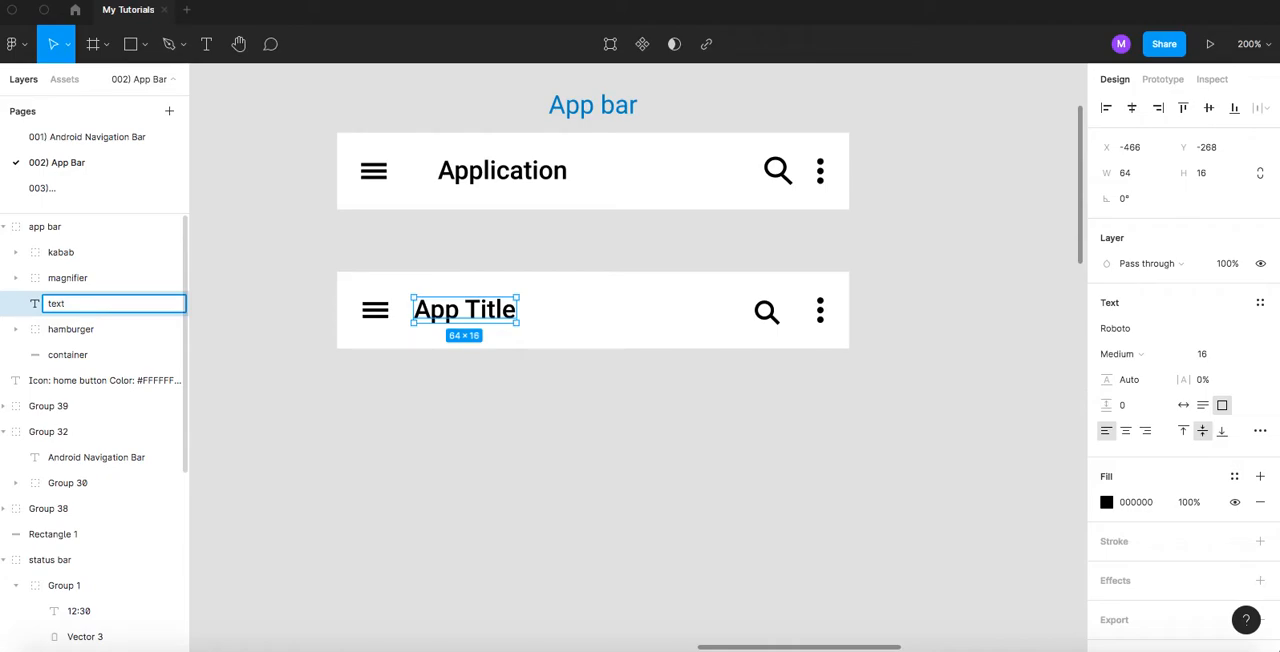
key("Return")
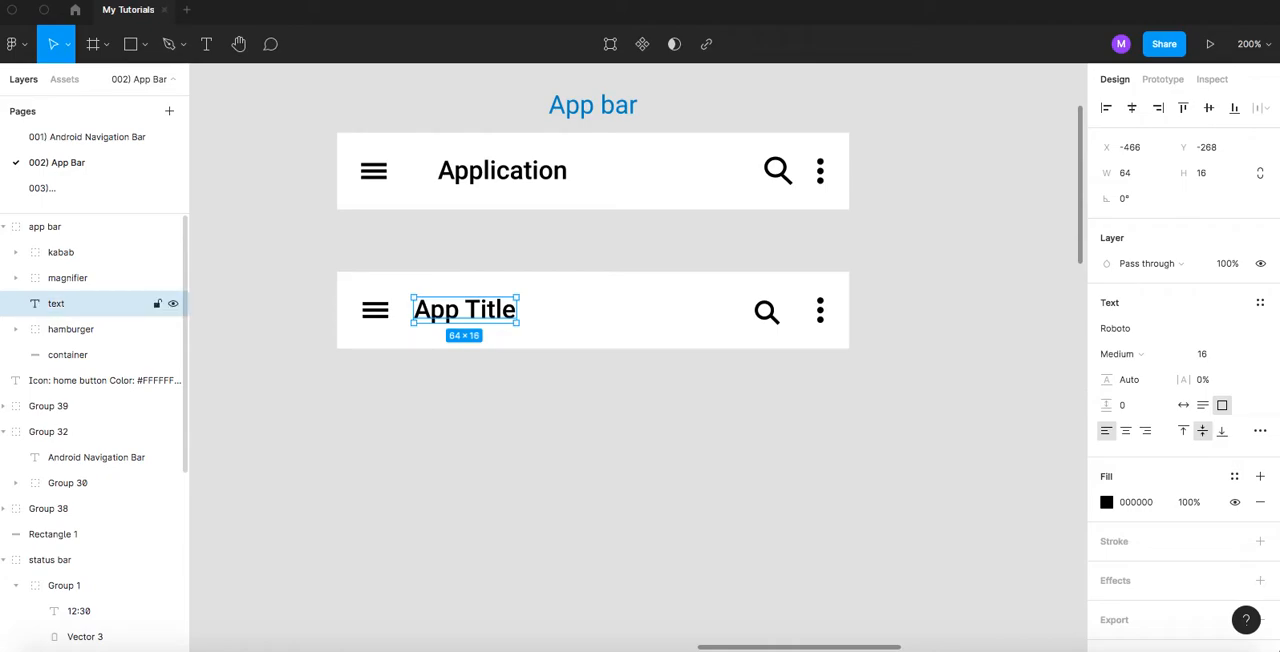
- Go through the app bar group's elements one by one: the hamburger, container, text, magnifier and kabab
left_click(366, 329)
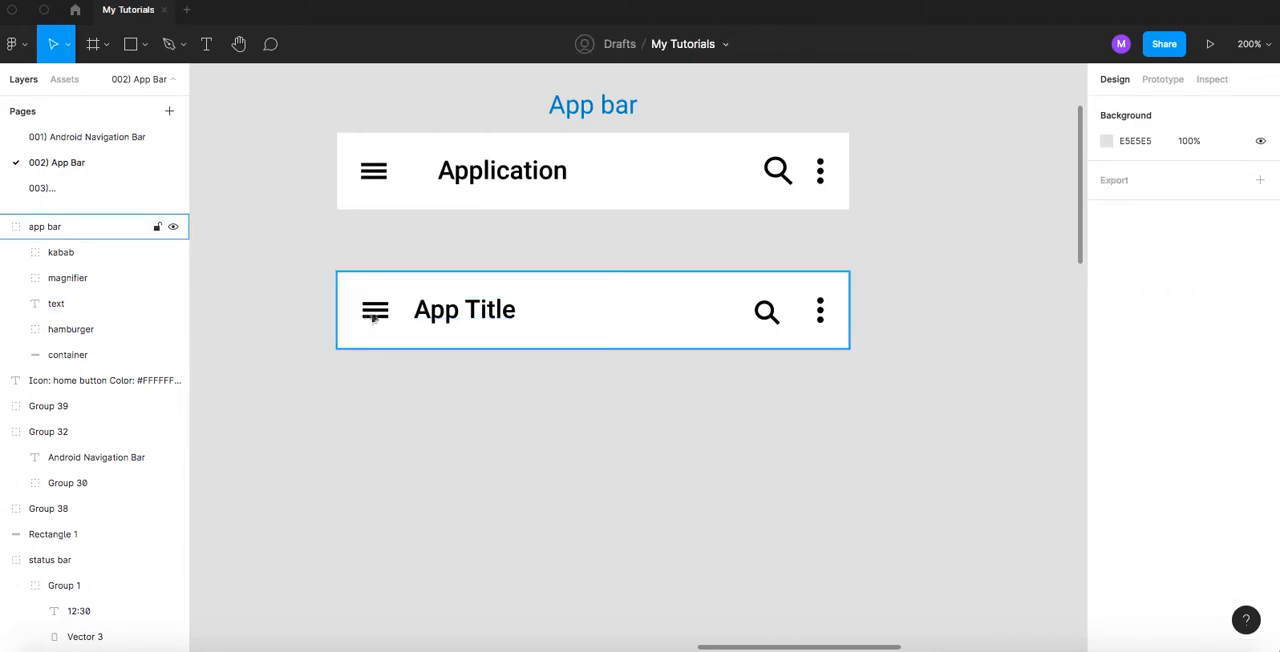
left_click(375, 315)
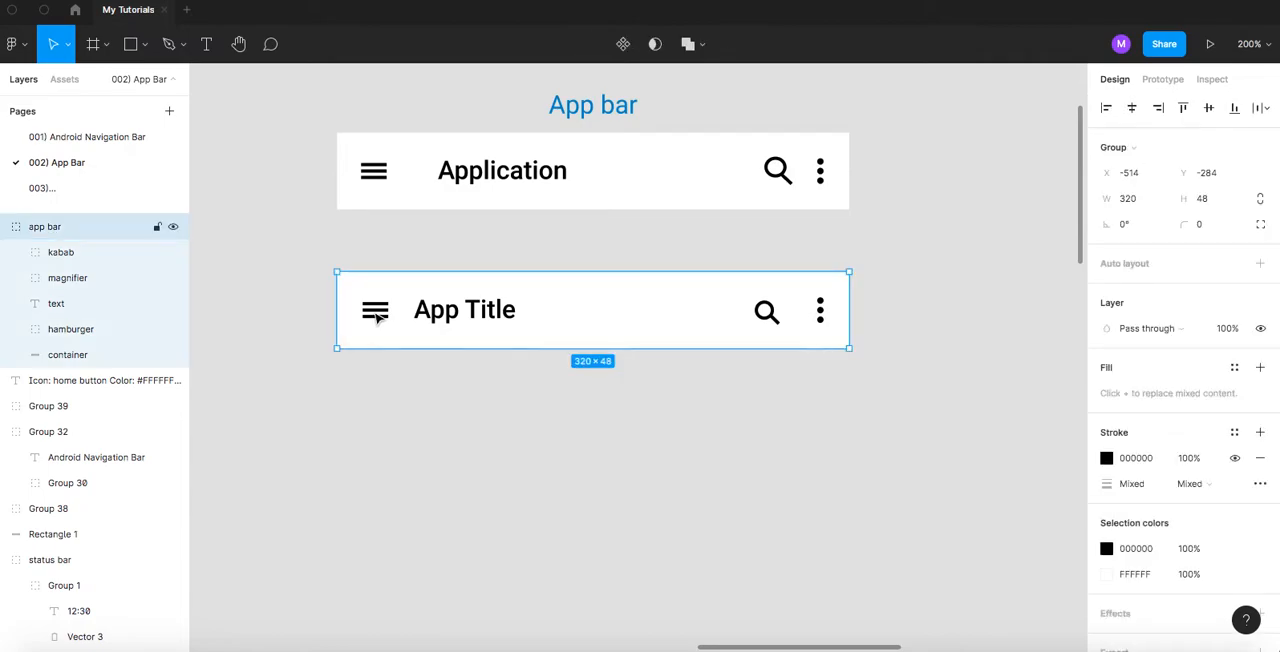
double_click(377, 316)
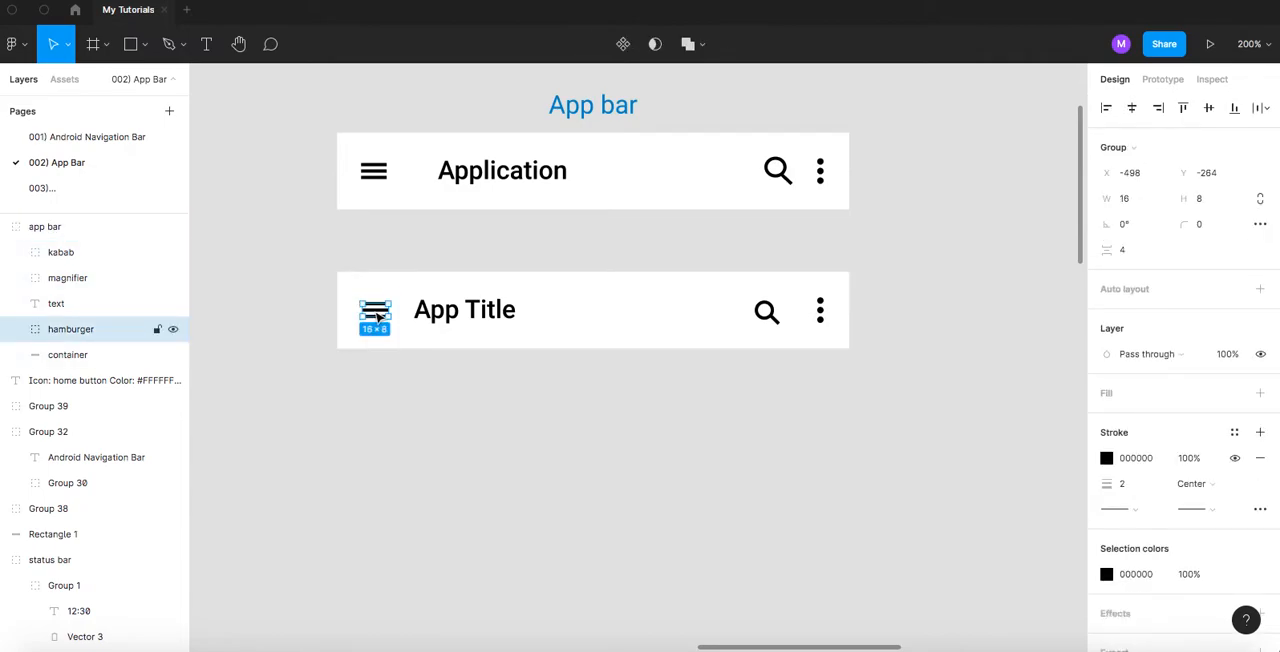
left_click(352, 289)
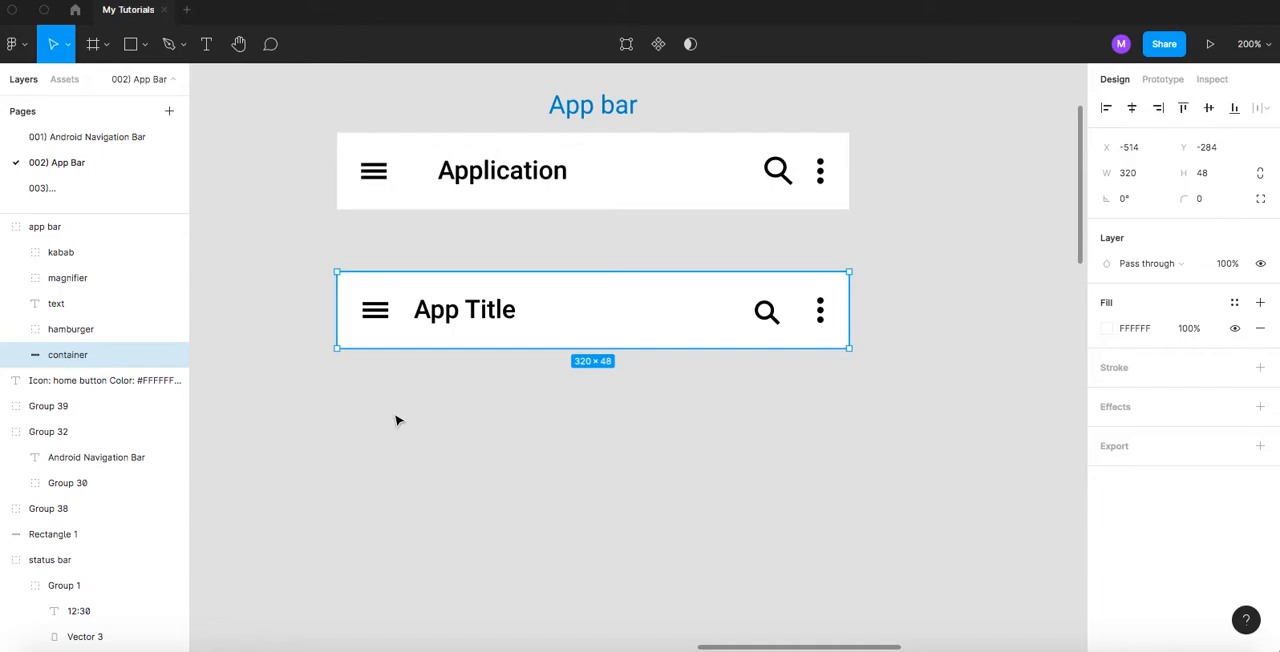
left_click(84, 330)
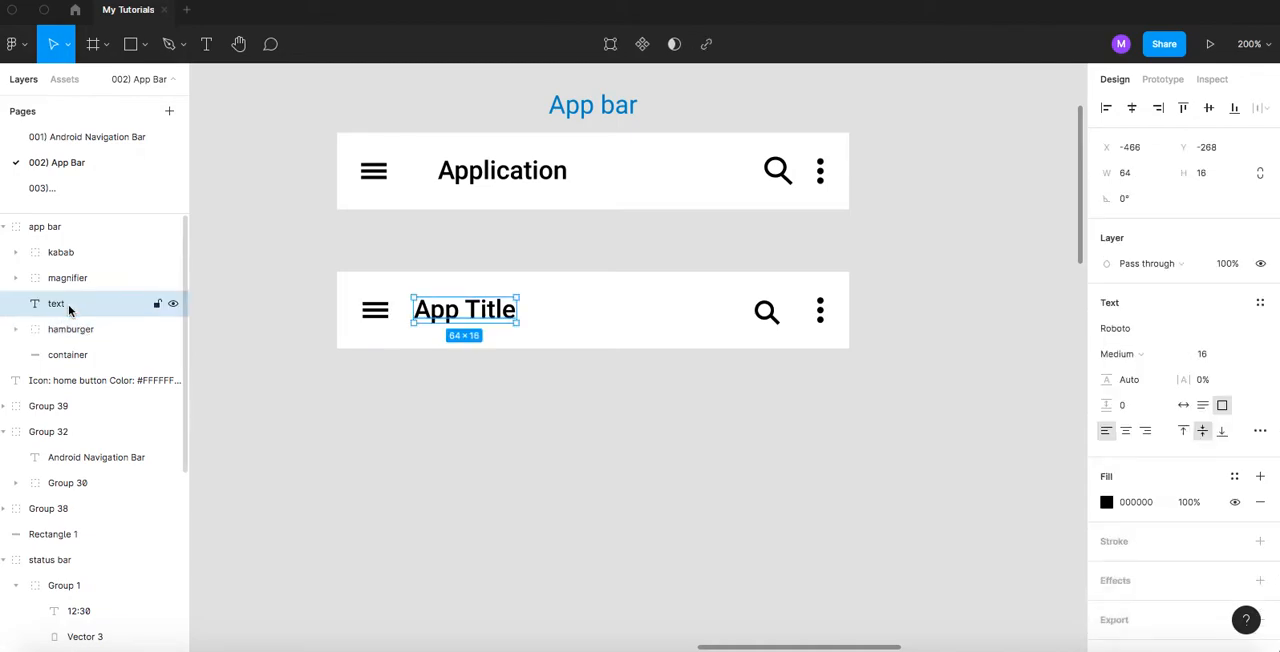
left_click(67, 281)
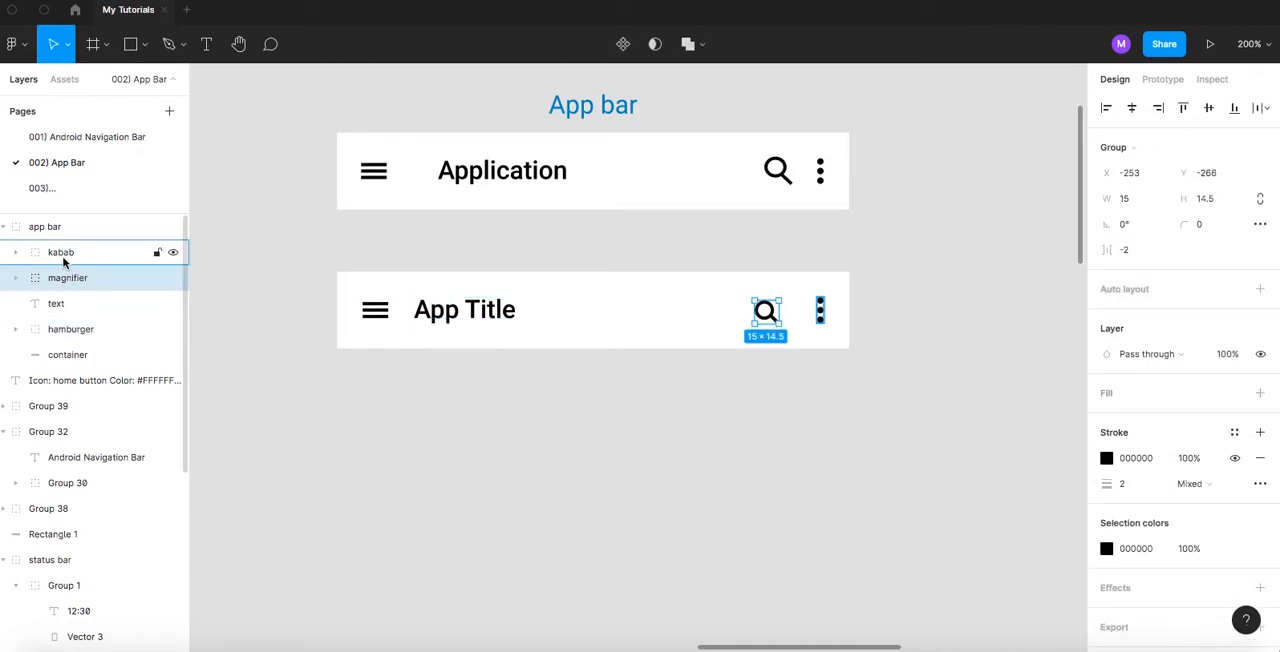
left_click(62, 257)
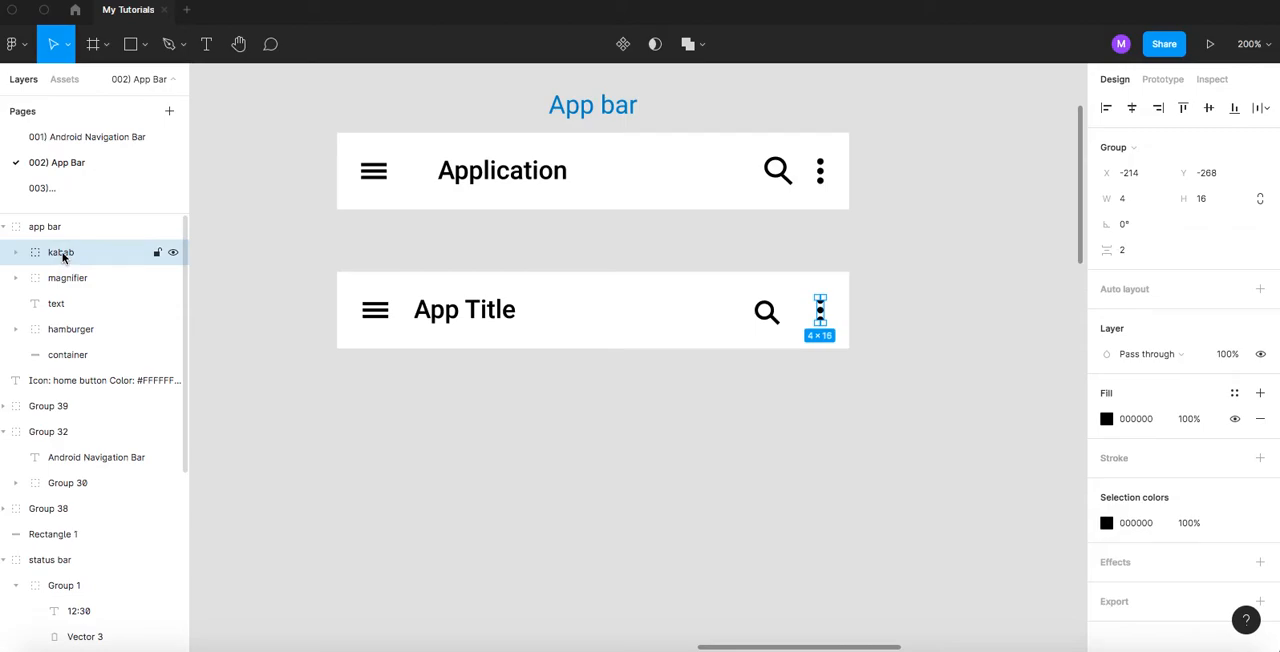
- Try reordering the kabab and magnifier layers within the app bar group, and undo the last moves
left_click_drag(62, 255, 103, 329)
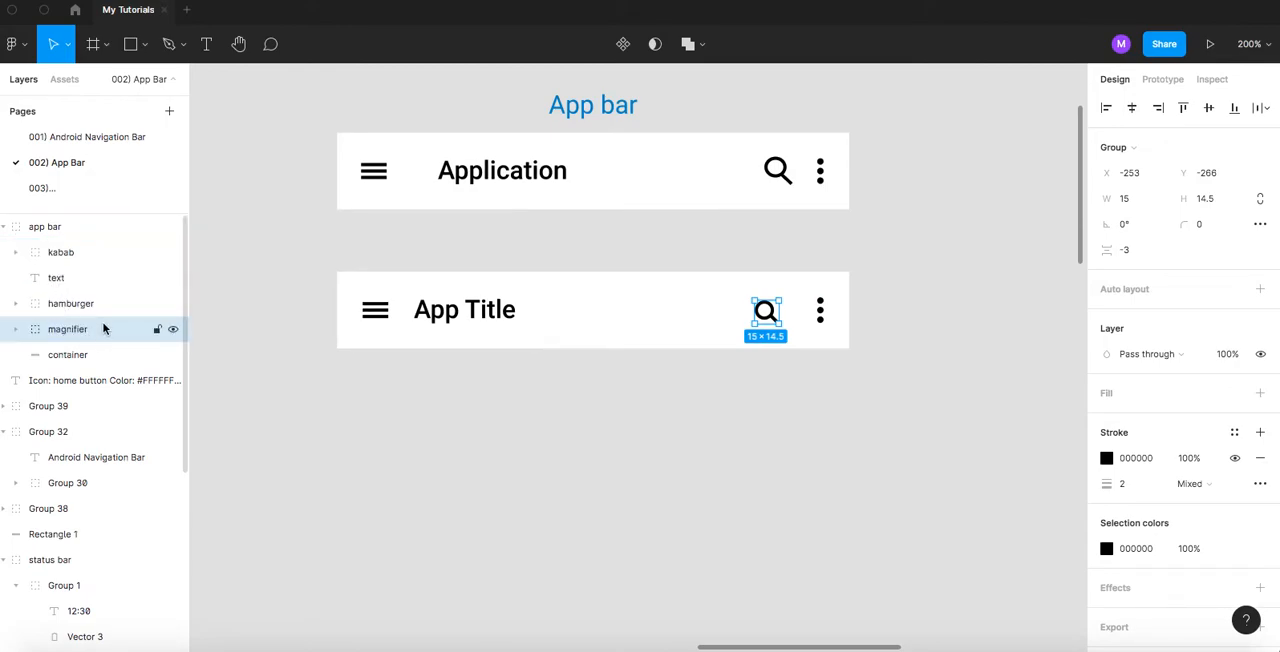
key("super+z")
key("super+z")
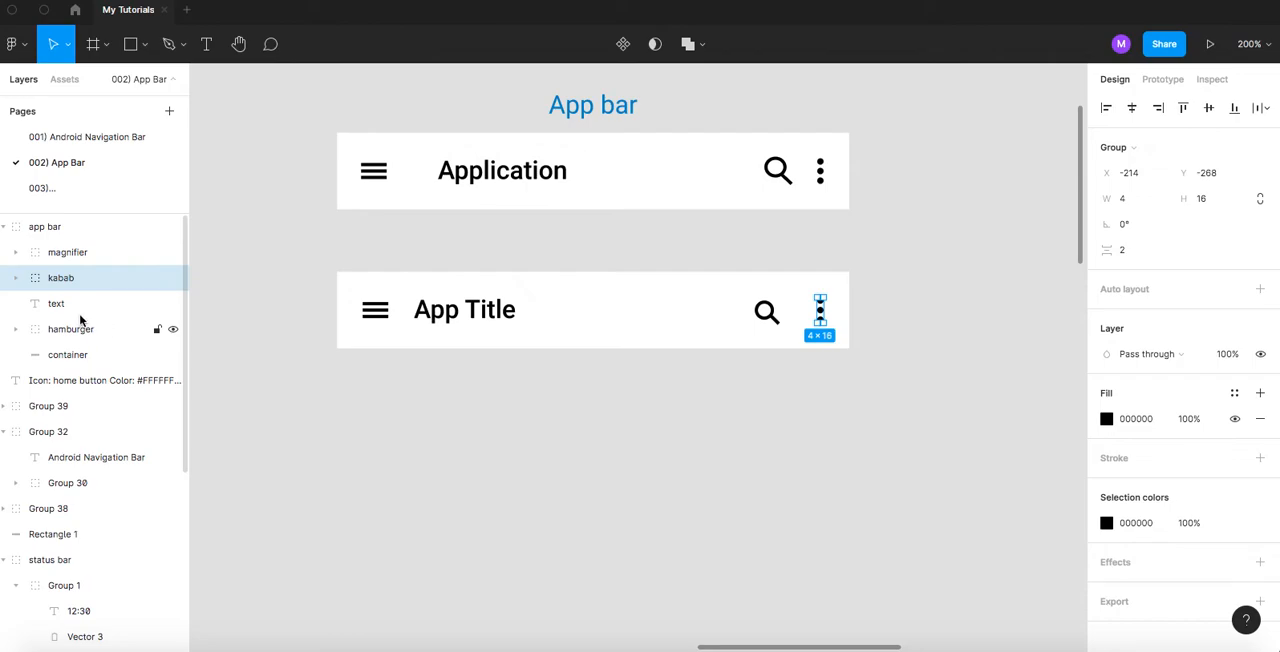
- Check the app bar group's layer order and move the magnifier layer to between the kabab and text layers
left_click(70, 355)
left_click(70, 329)
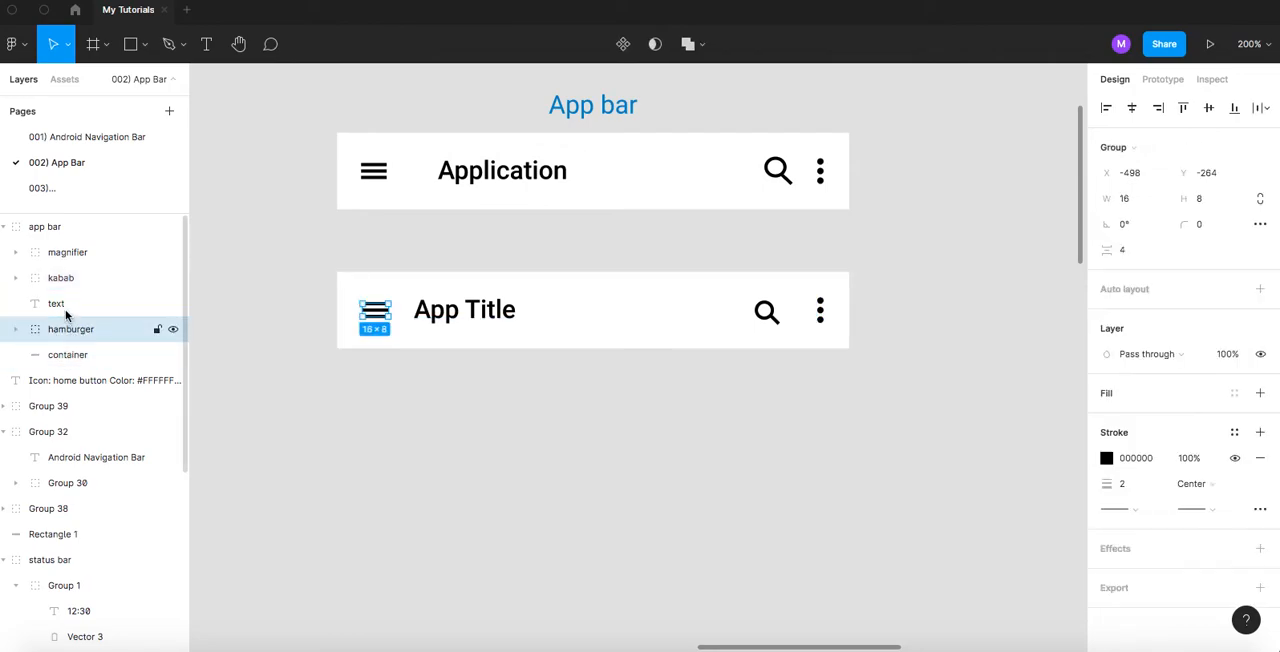
left_click(62, 303)
left_click(60, 280)
left_click_drag(60, 252, 60, 292)
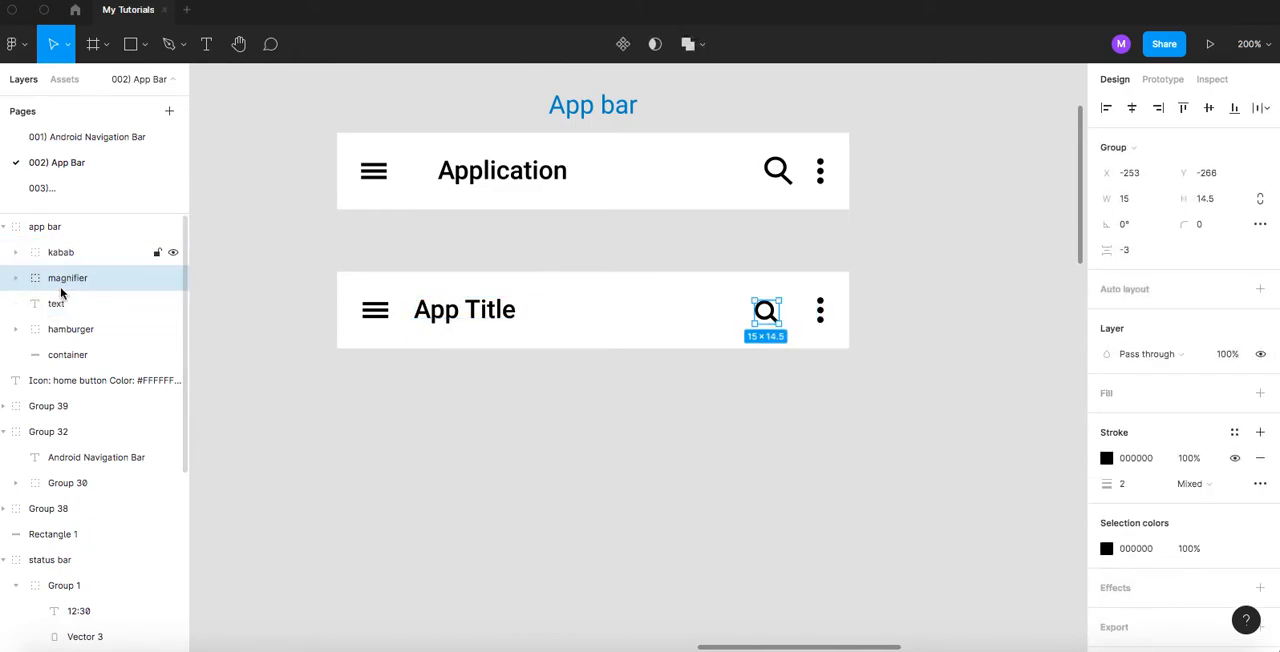
left_click(56, 258)
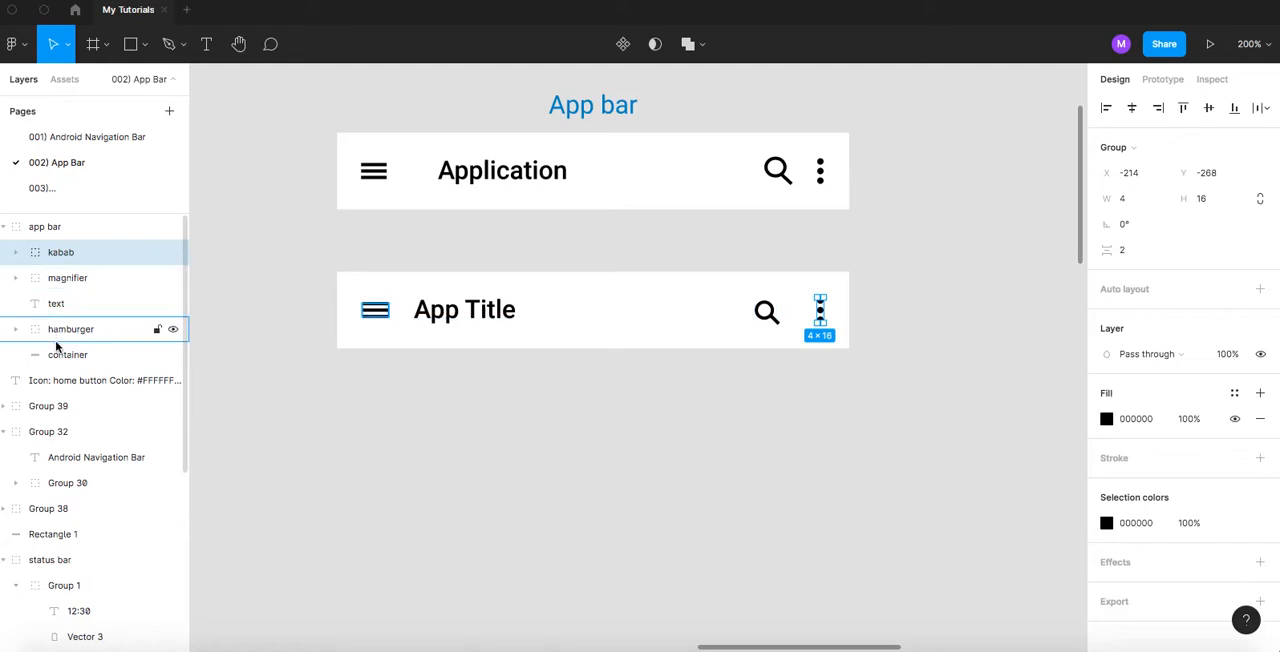
left_click(322, 280)
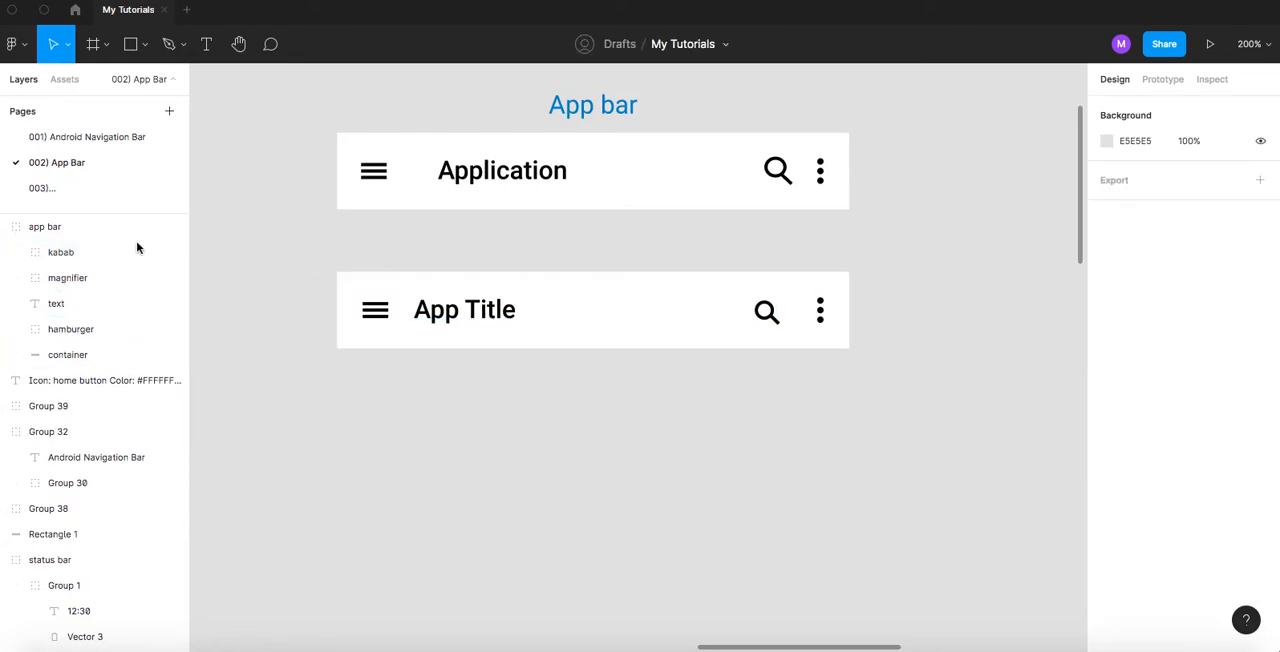
- Collapse the app bar group and switch its visibility off and on again
left_click(4, 228)
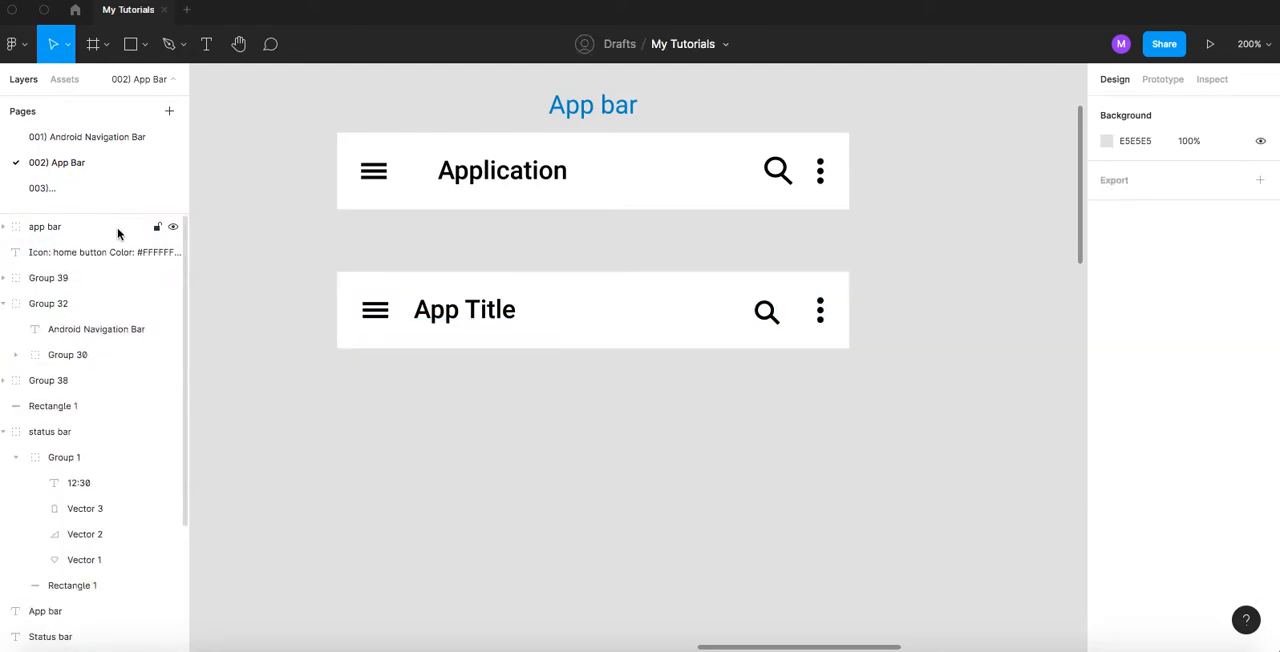
left_click(172, 228)
left_click(172, 228)
left_click(172, 229)
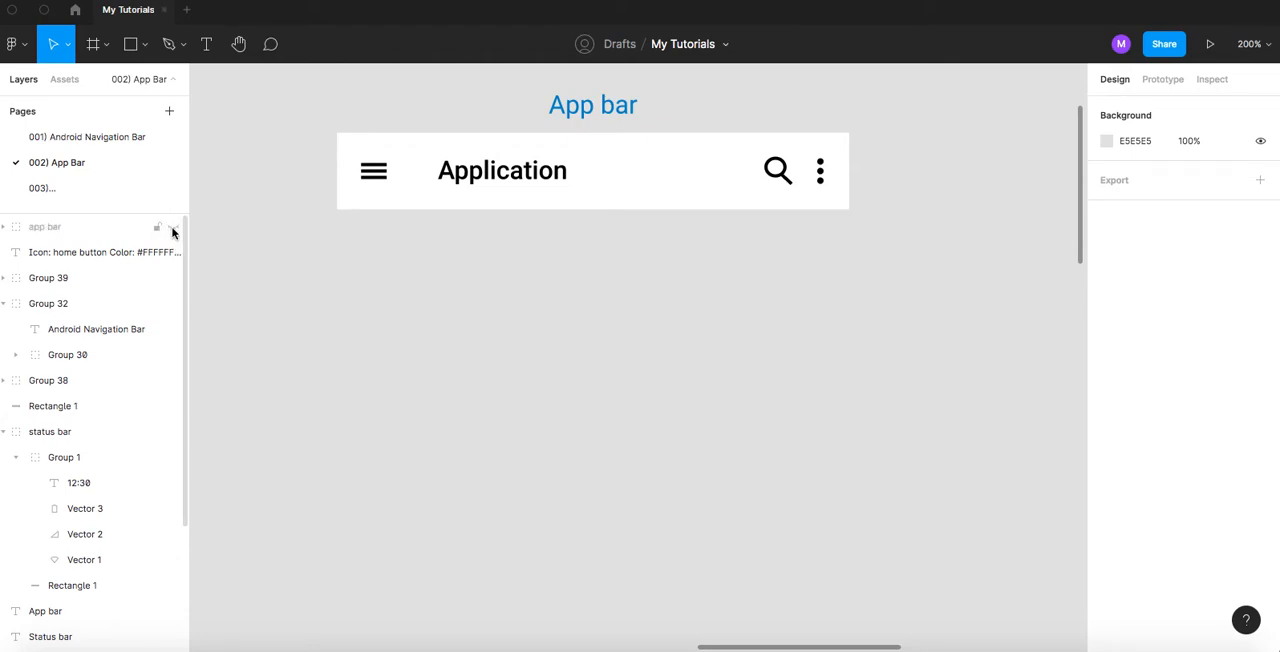
left_click(172, 228)
left_click(172, 228)
left_click(172, 228)
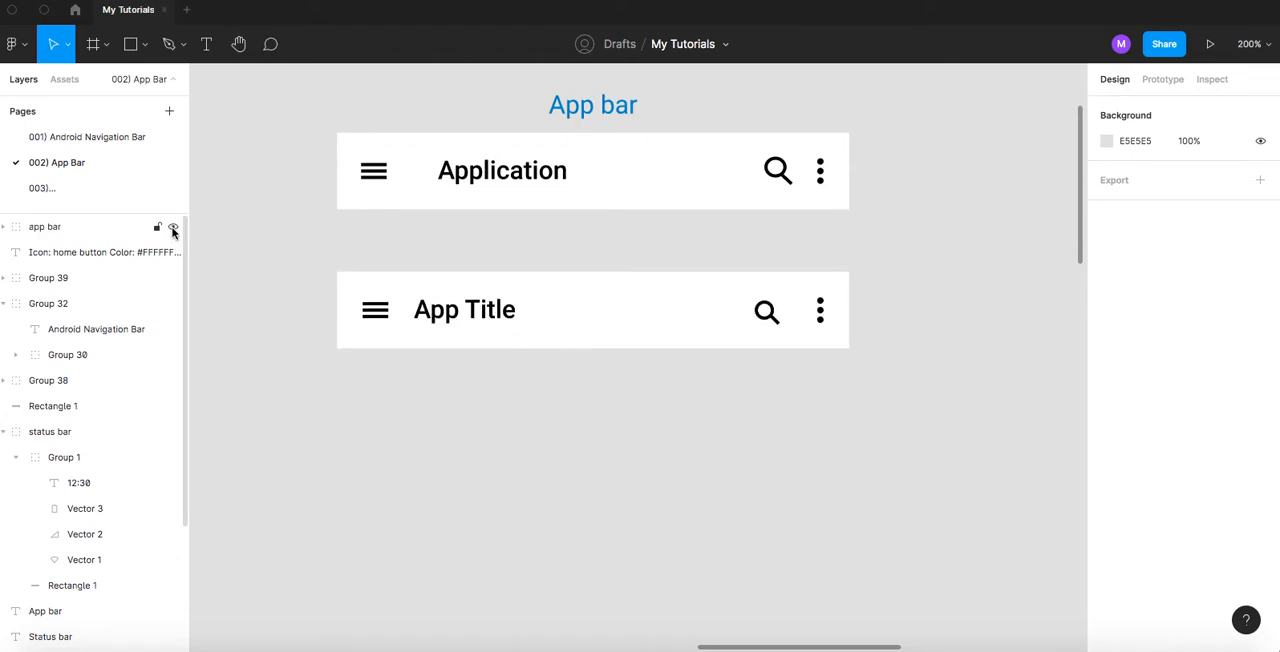
- Lock the app bar group and unlock it again
scroll(314, 284, "up", 1)
left_click_drag(306, 285, 320, 317)
scroll(350, 315, "up", 2)
scroll(350, 316, "up", 2)
left_click(157, 228)
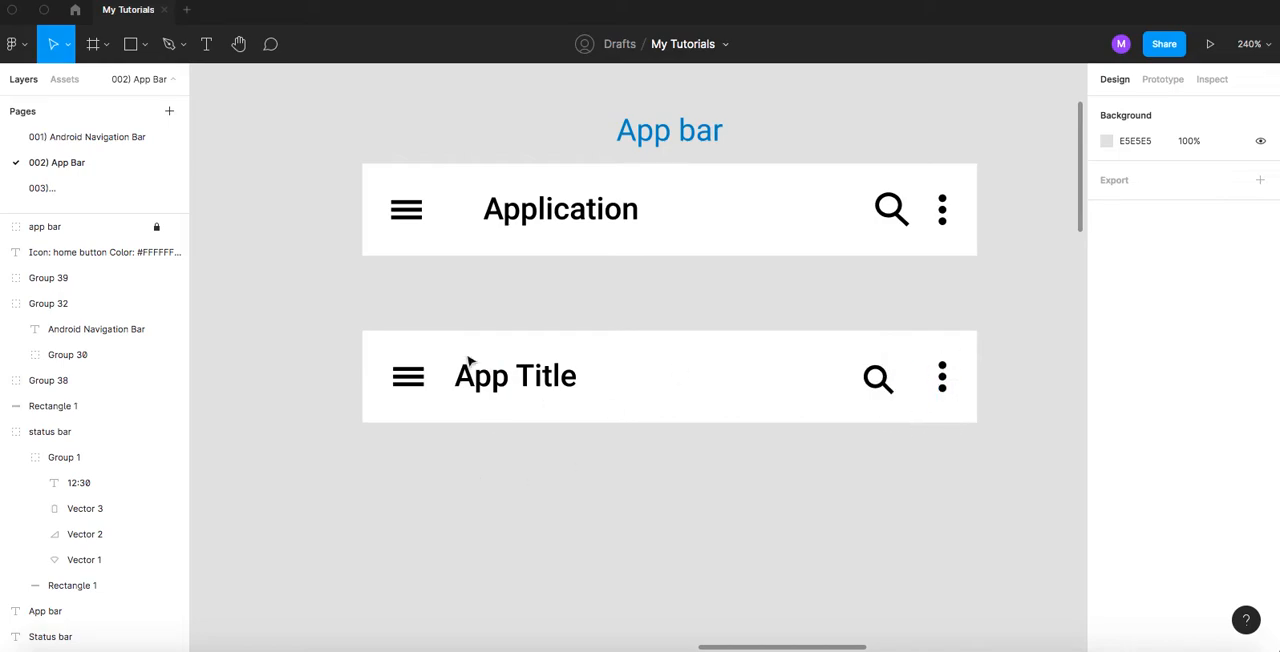
left_click(157, 226)
scroll(403, 277, "down", 5)
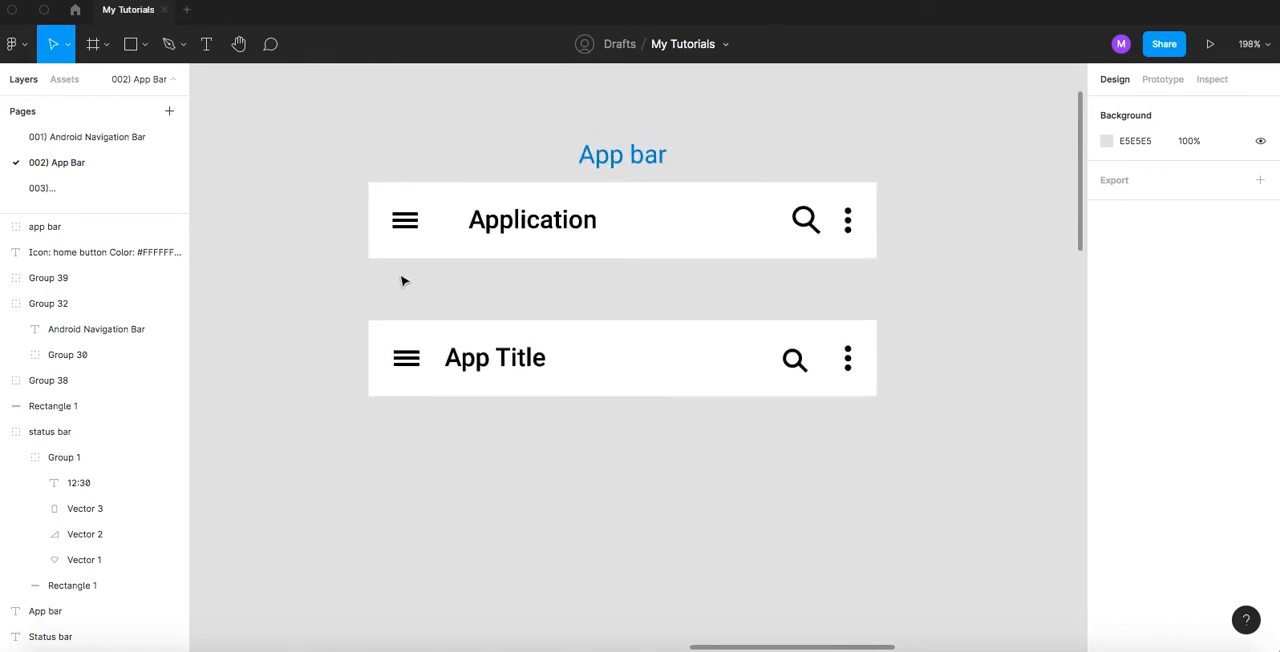
- Delete the white 320 × 48 rectangle behind the old Application bar
scroll(403, 281, "down", 5)
left_click_drag(426, 189, 458, 290)
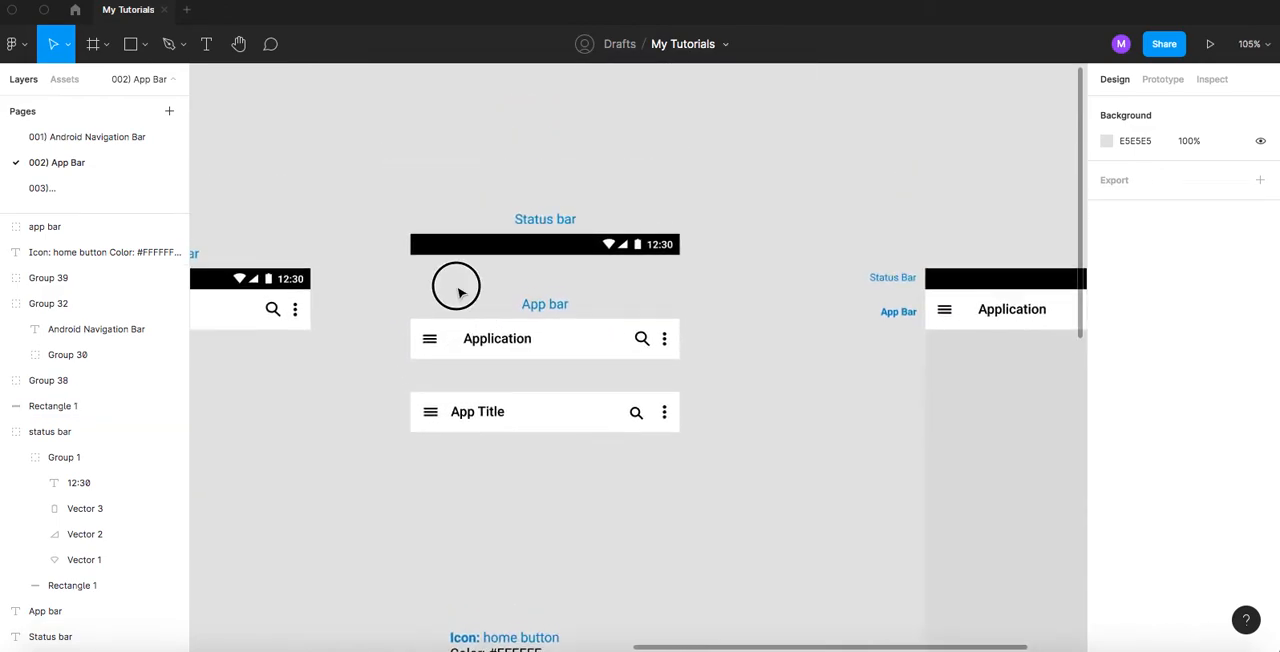
scroll(477, 274, "up", 1)
scroll(483, 257, "up", 4)
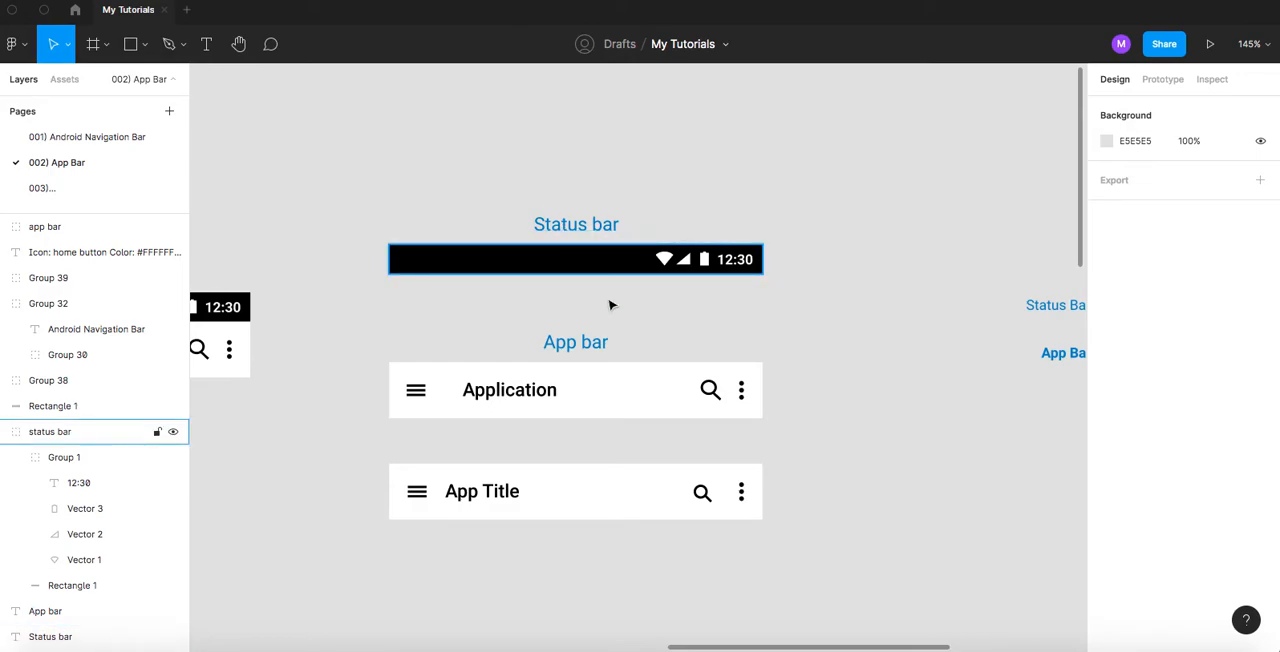
scroll(614, 280, "down", 2)
left_click(587, 342)
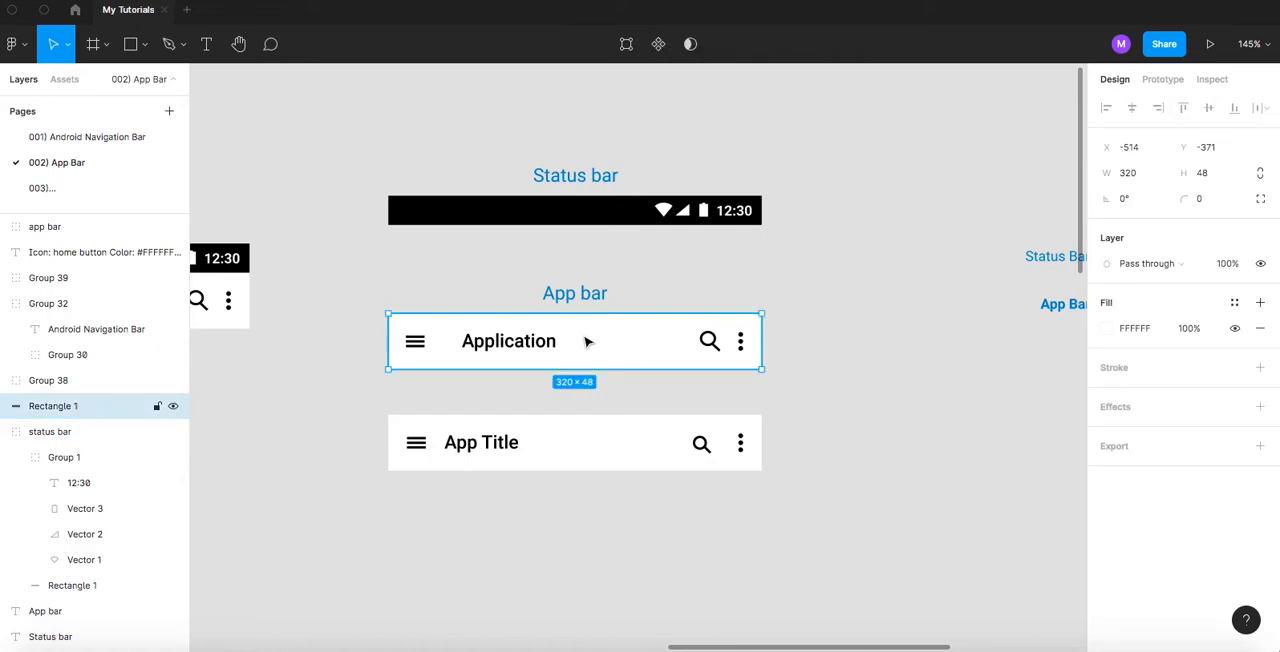
key("Escape")
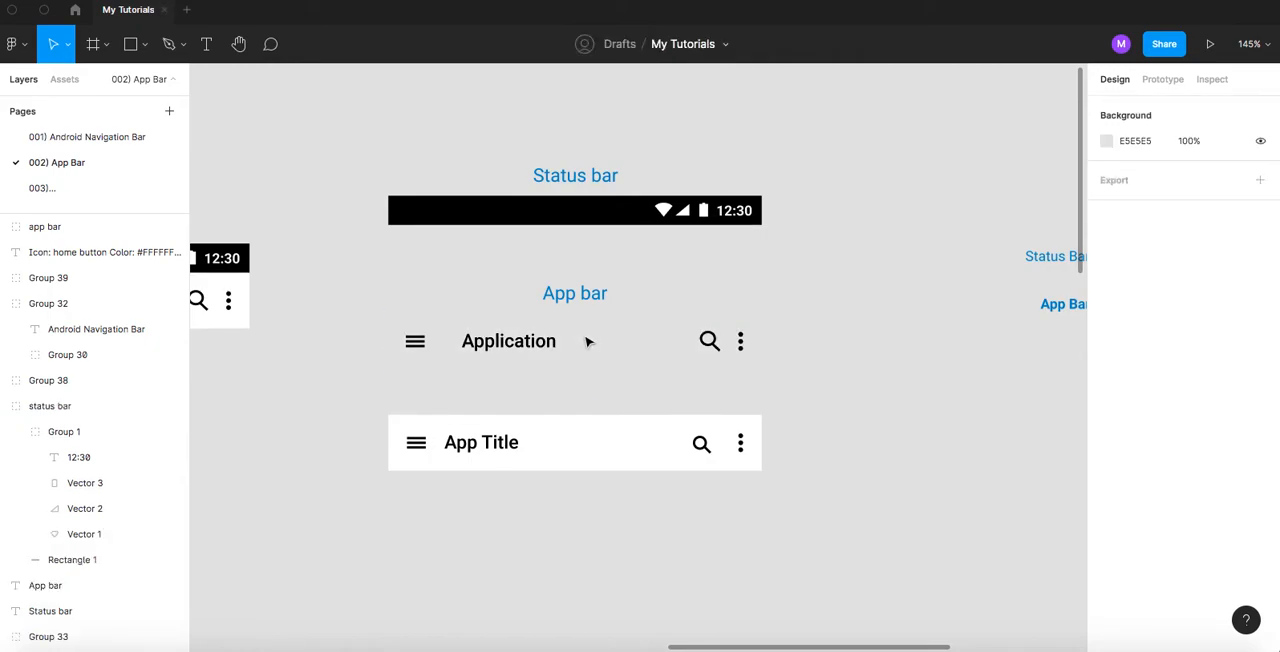
- Delete the old bar's remaining group with the hamburger, Application title, magnifier and kabab
left_click_drag(365, 332, 815, 365)
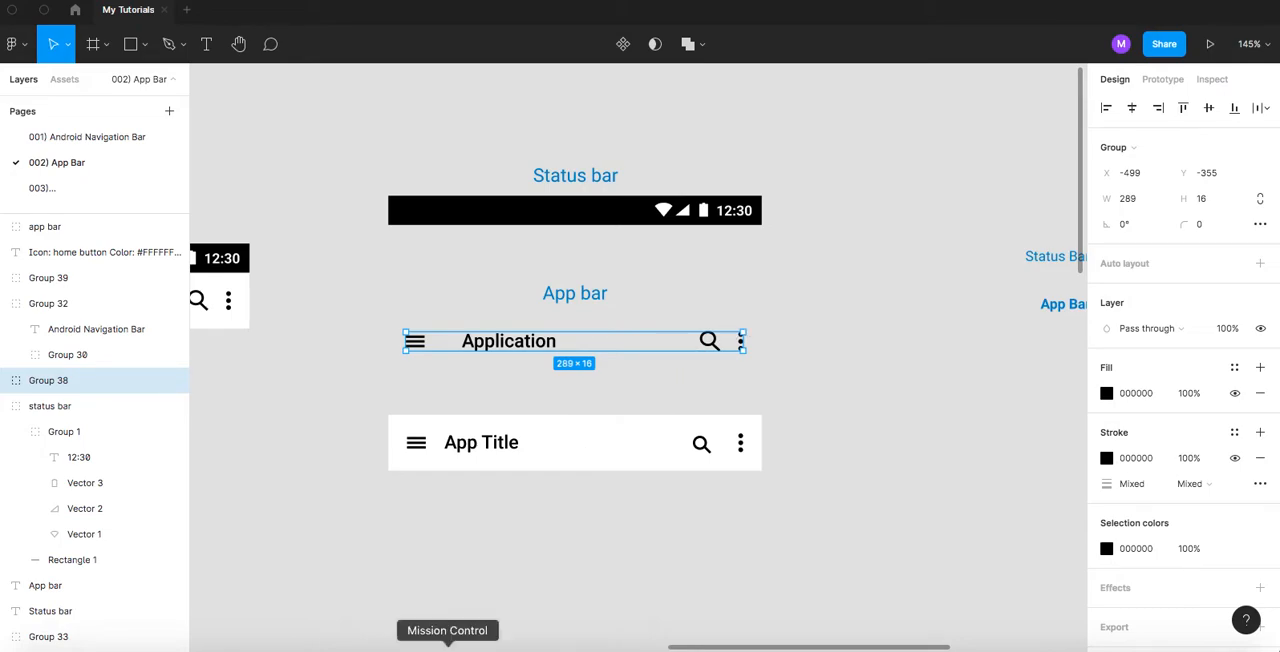
left_click(491, 397)
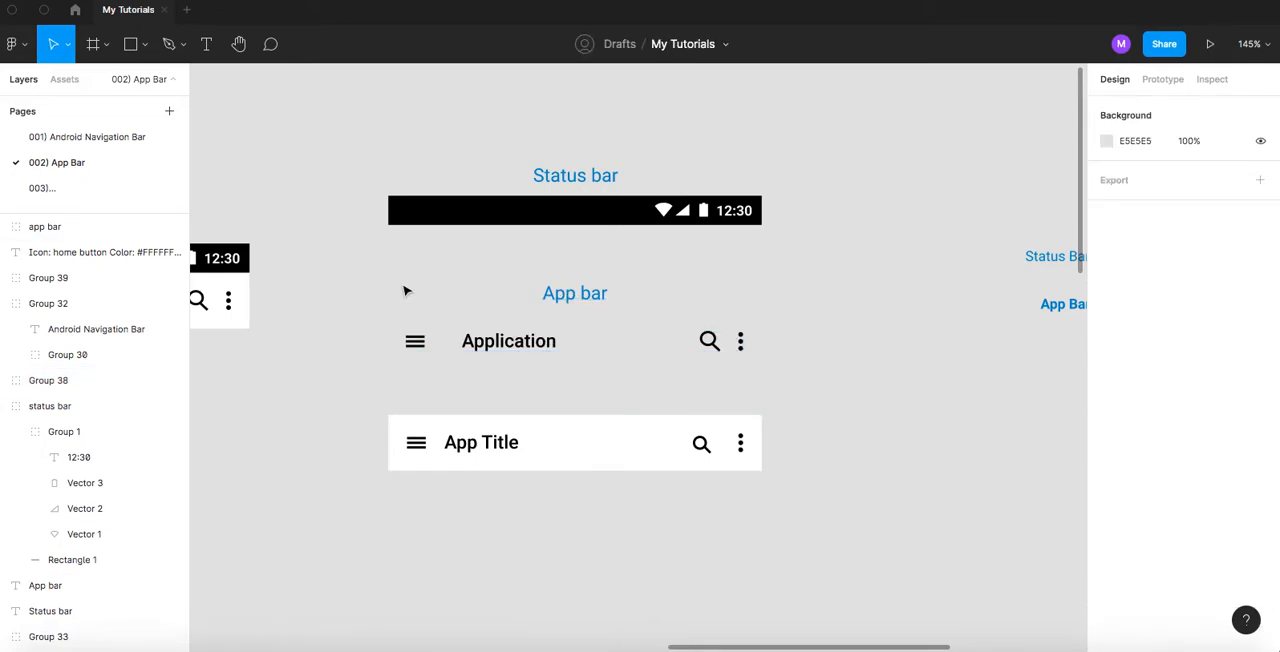
left_click(471, 443)
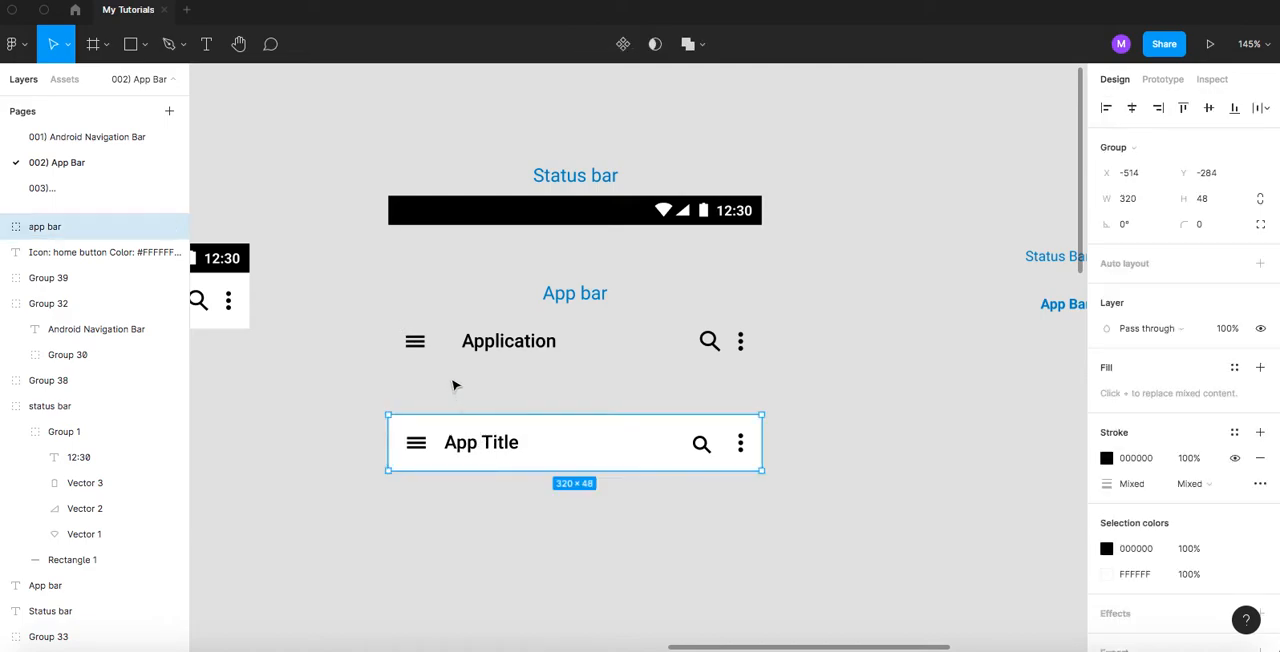
left_click_drag(388, 325, 840, 414)
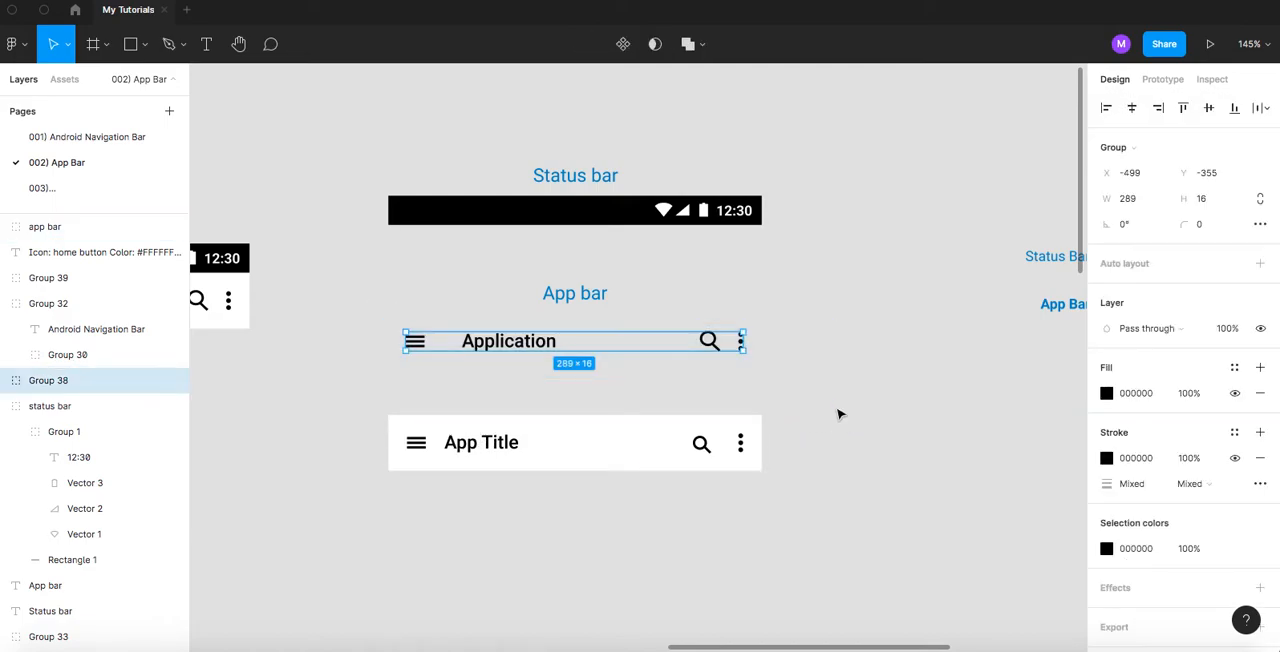
key("Delete")
- Move the app bar group up to Y -371 beneath the App bar heading and group the two together
left_click(559, 455)
left_click_drag(559, 455, 567, 354)
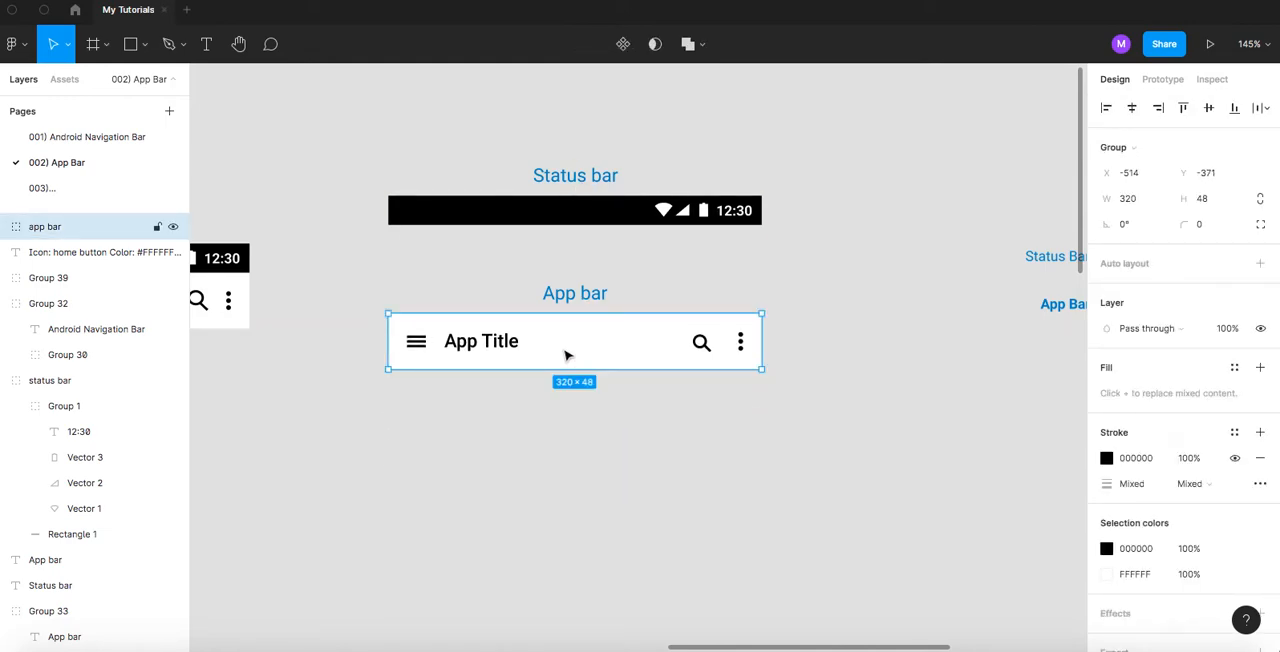
left_click_drag(503, 270, 640, 393)
key("super+g")
left_click(677, 416)
- Examine the phone mock-up's app bar with the heart icon and its Status Bar and App Bar labels
scroll(674, 383, "down", 2)
left_click_drag(877, 374, 469, 289)
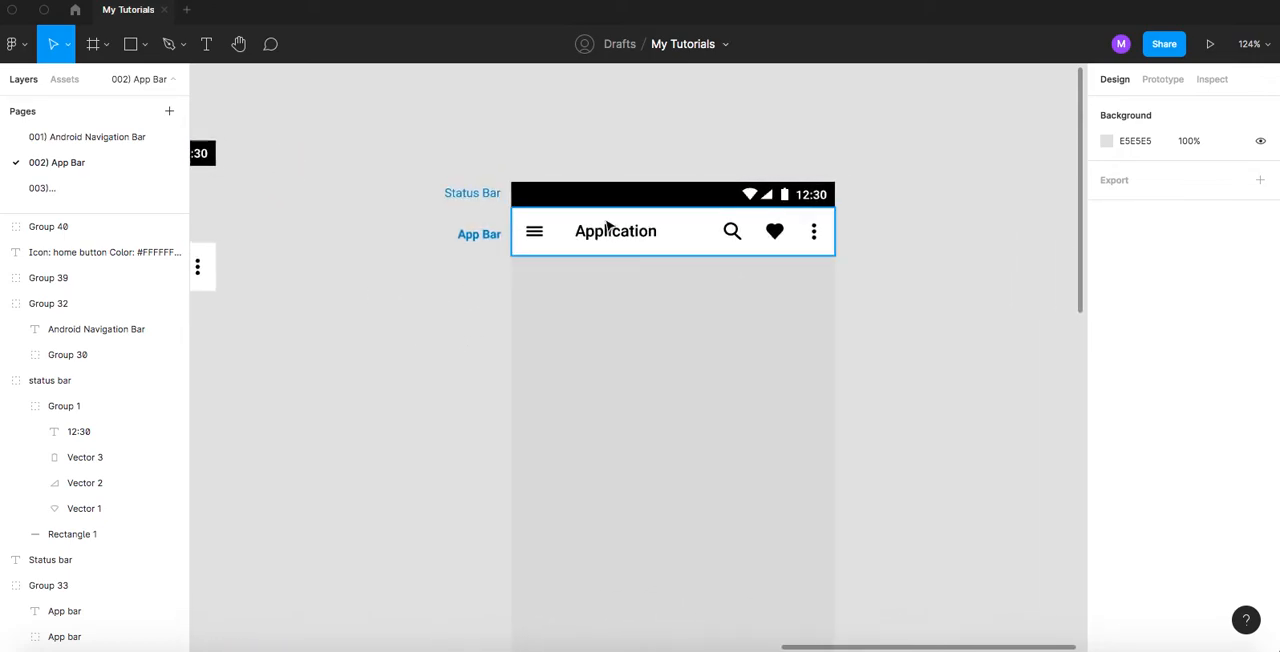
scroll(606, 224, "up", 3)
scroll(606, 224, "up", 1)
left_click_drag(620, 235, 572, 231)
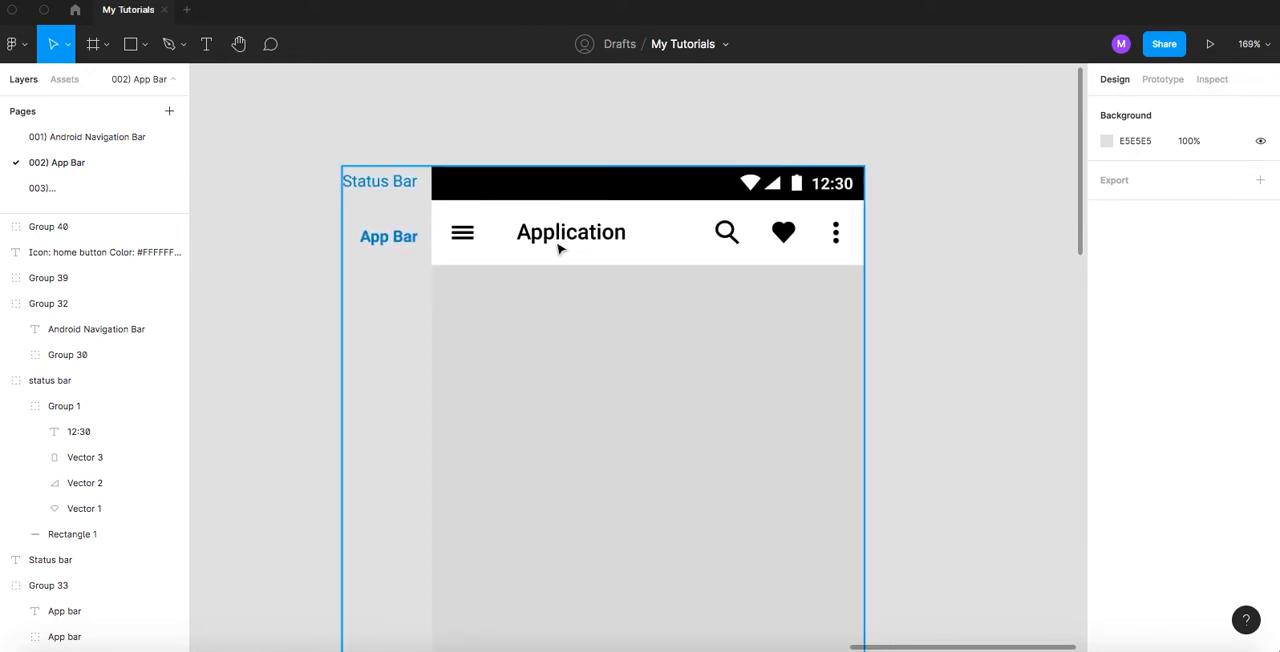
left_click(365, 181)
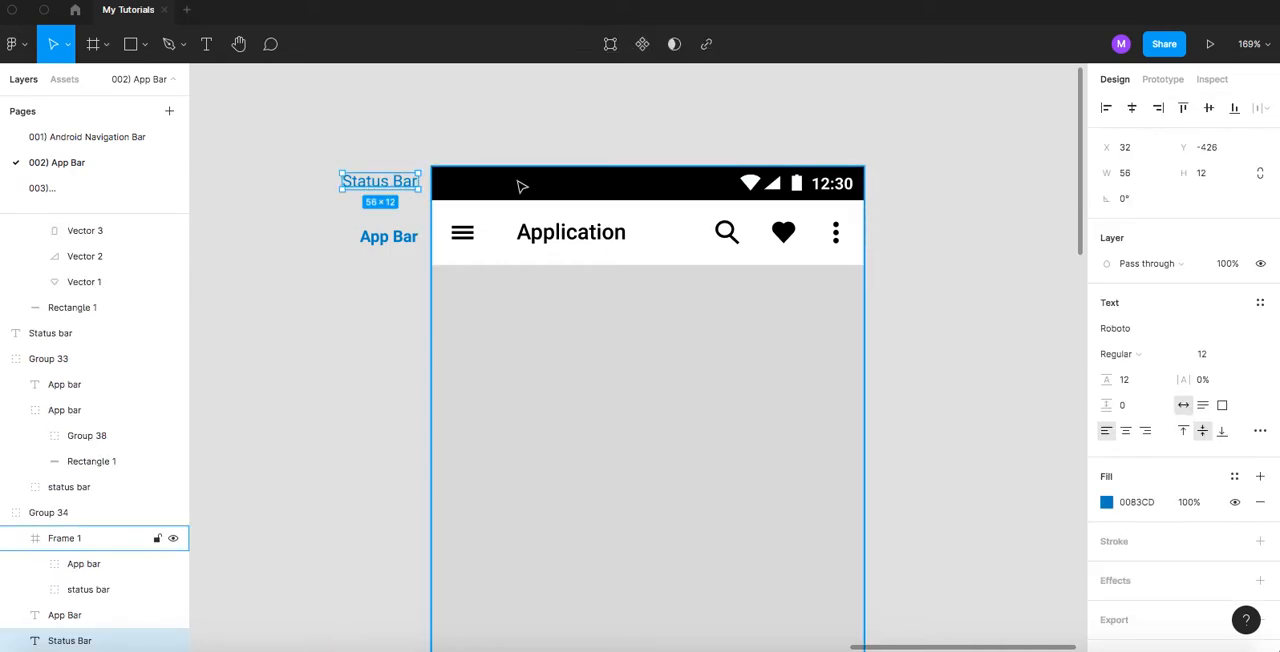
left_click(395, 239)
- Move the home button icon's specification text closer beneath the app bar, to X -515, Y -196
scroll(388, 277, "down", 5)
left_click_drag(452, 323, 624, 278)
left_click(556, 348)
left_click_drag(507, 479, 468, 338)
scroll(466, 278, "up", 1)
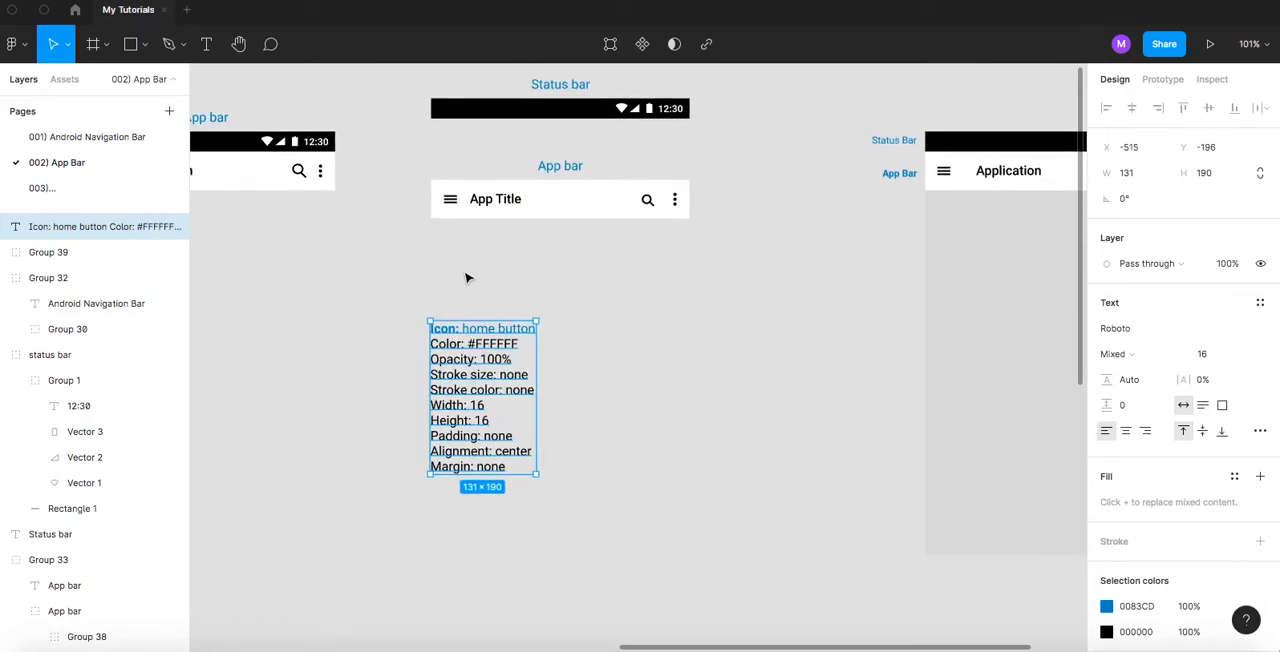
scroll(461, 260, "up", 1)
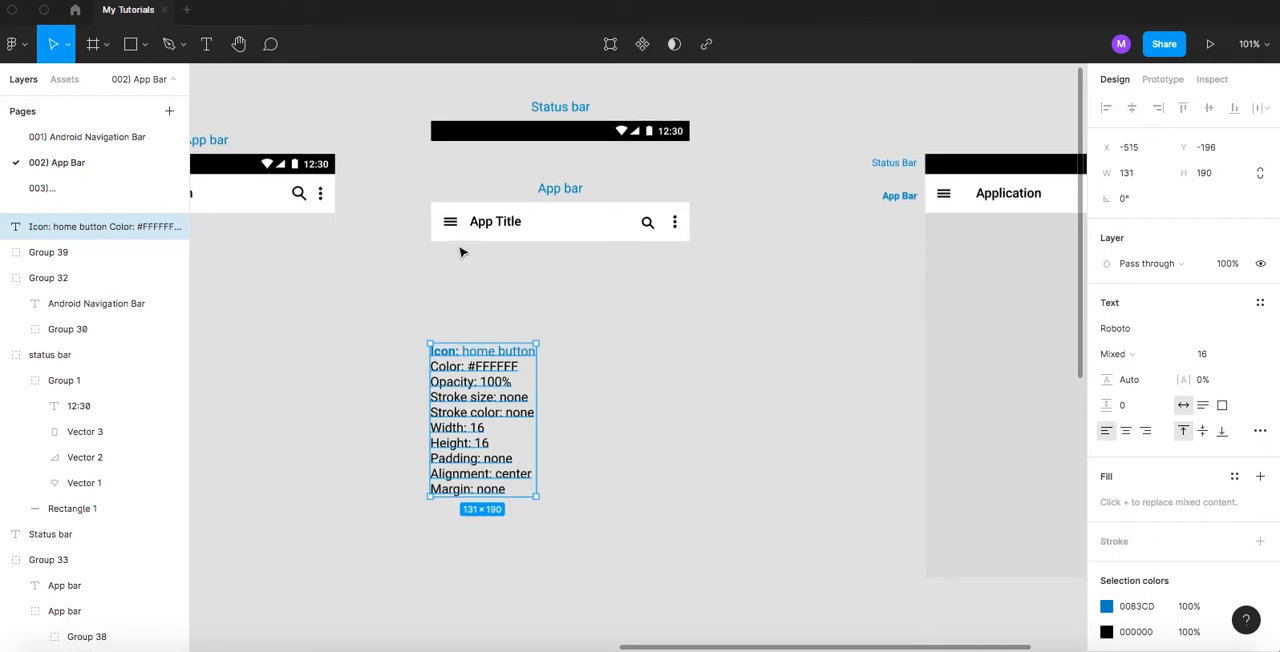
- Duplicate the app bar's container and move the copy straight down below the app bar, to about Y -264
left_click(551, 224)
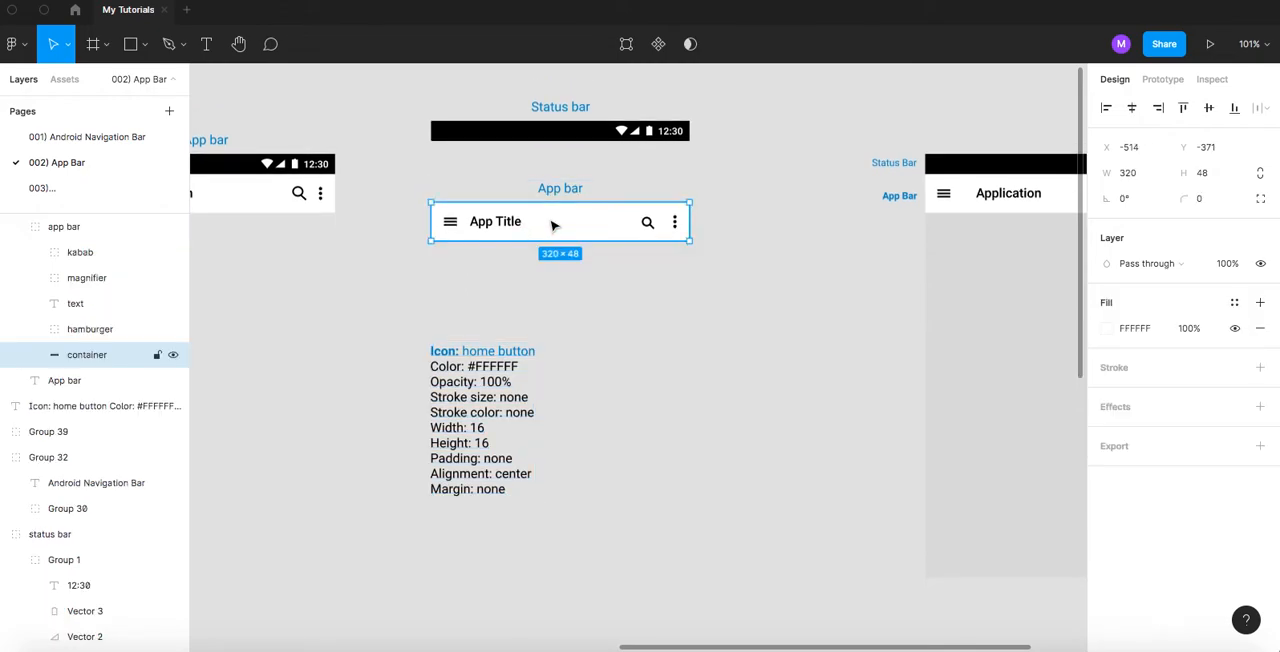
left_click(645, 292)
key("ctrl+v")
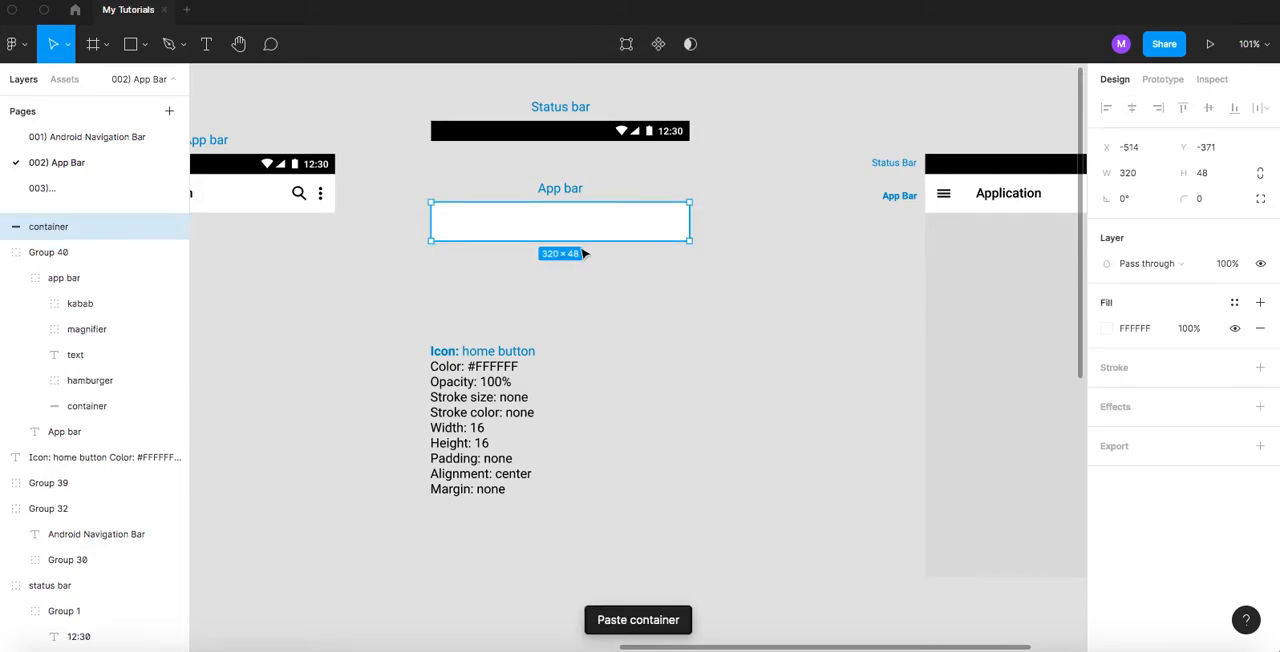
left_click_drag(511, 226, 511, 303)
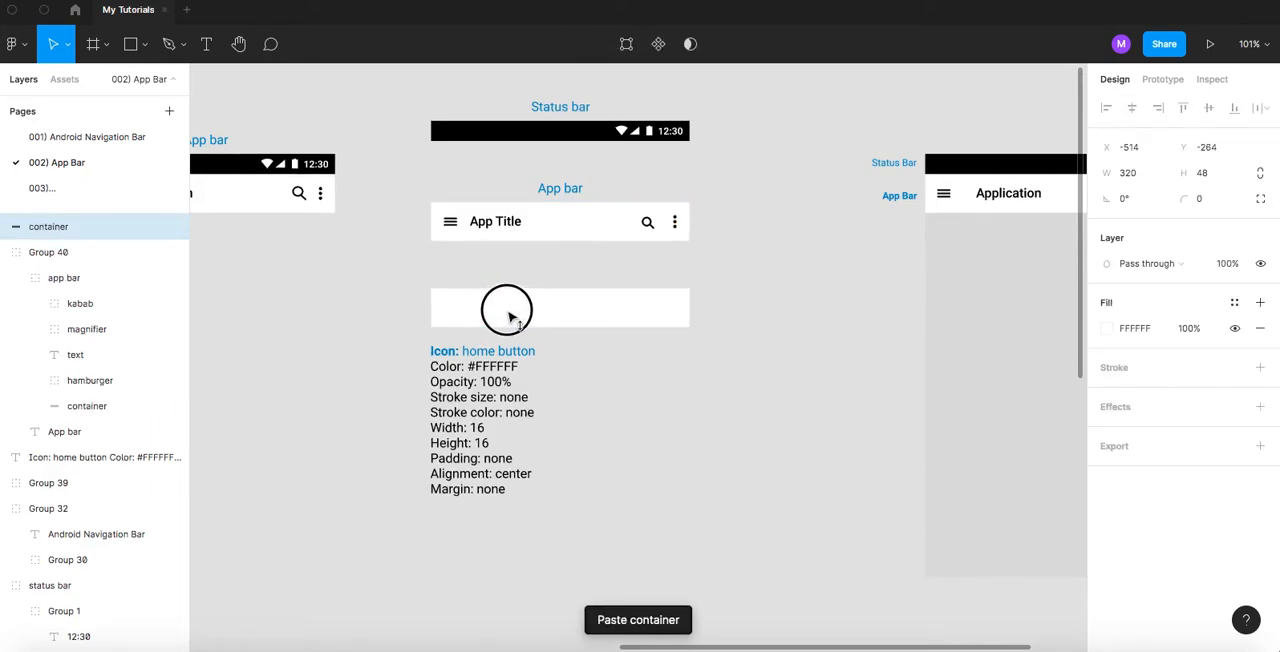
- Change "home button" in the heading of the icon specification text to "container"
scroll(470, 345, "up", 2)
scroll(470, 345, "up", 3)
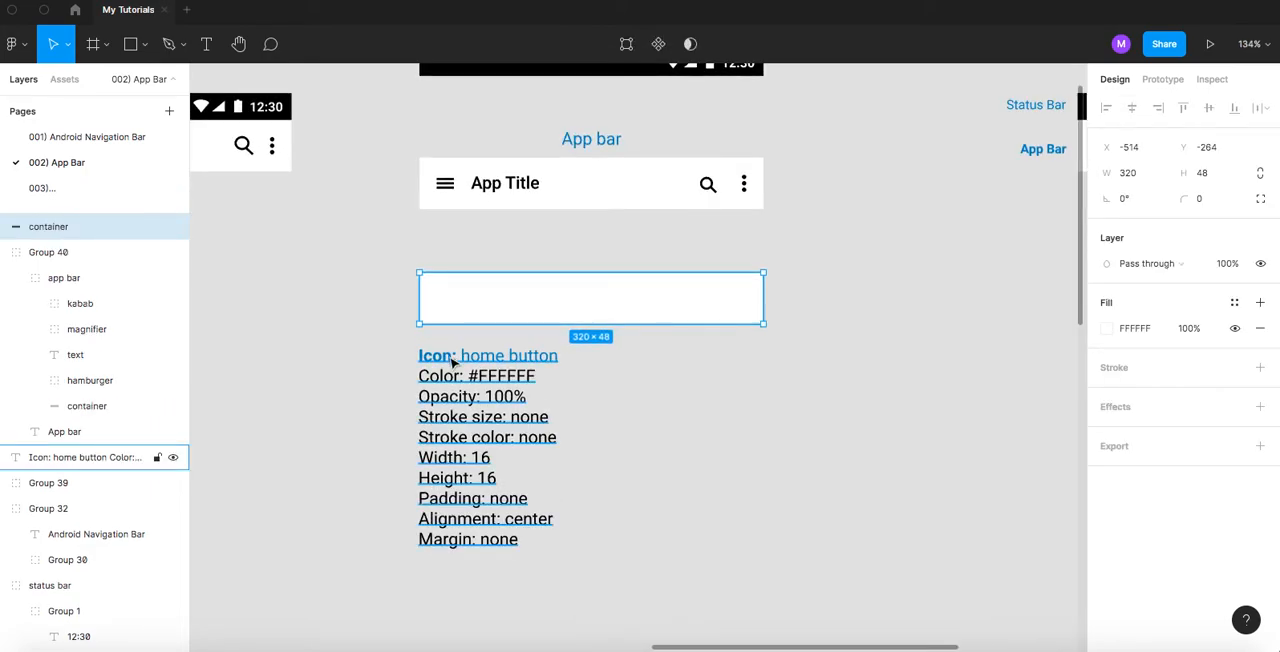
double_click(447, 362)
left_click_drag(461, 356, 620, 365)
type("con: con")
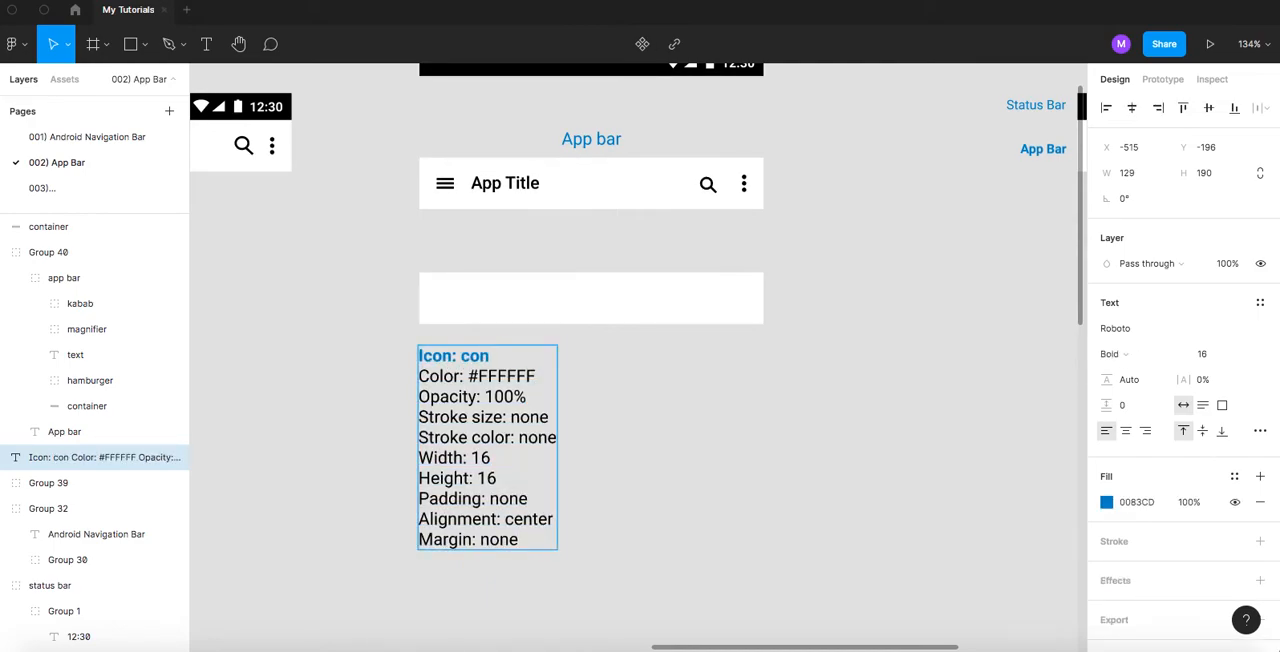
type("tainer")
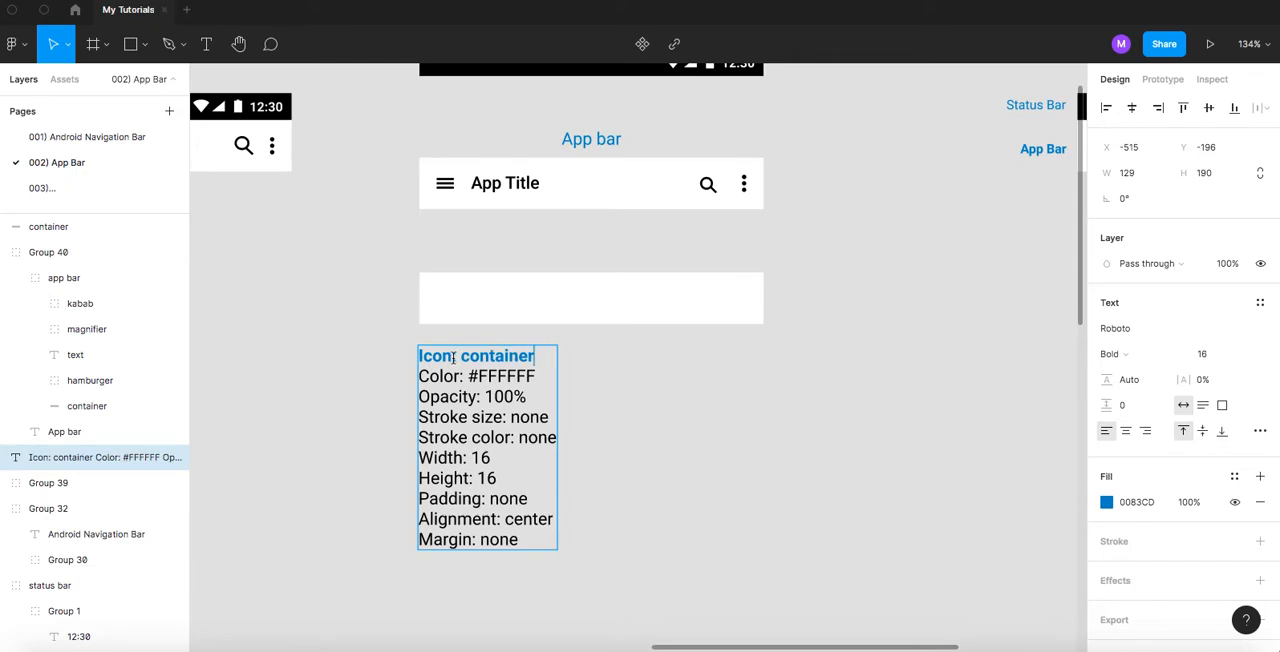
- Check the Container specification on the 001) Android Navigation Bar page, and make the word "container" regular weight in the App Bar specification heading
left_click_drag(452, 355, 380, 356)
left_click(94, 137)
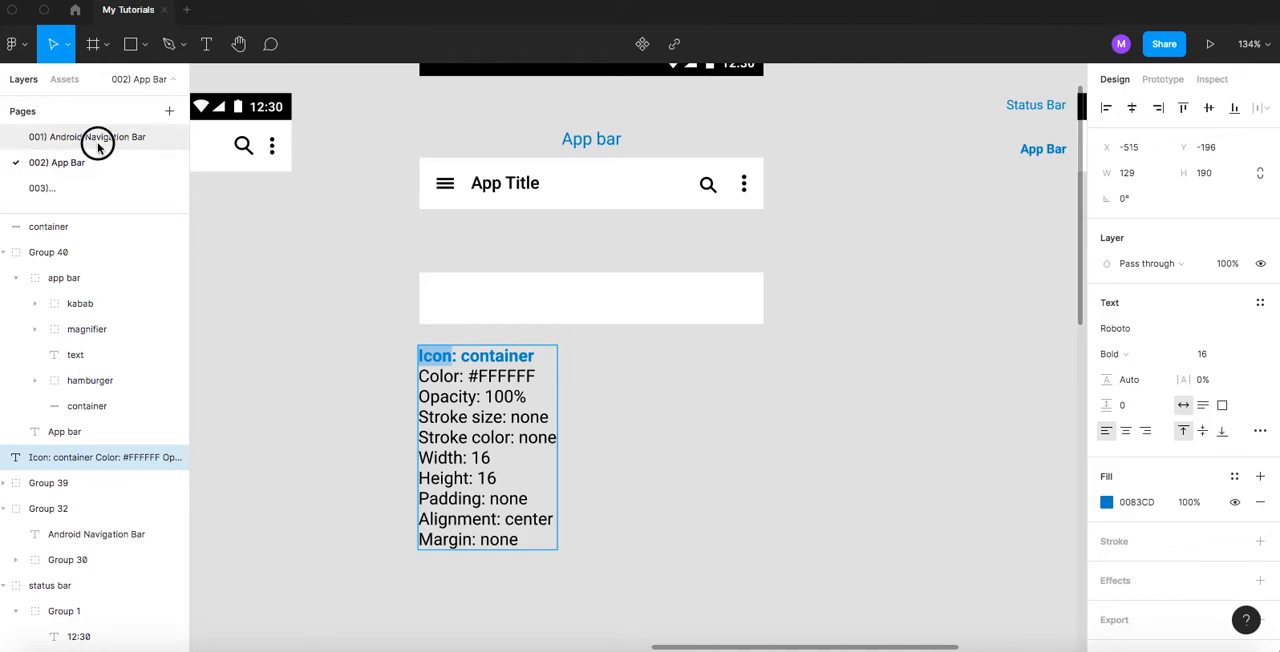
left_click(467, 264)
scroll(463, 206, "up", 8)
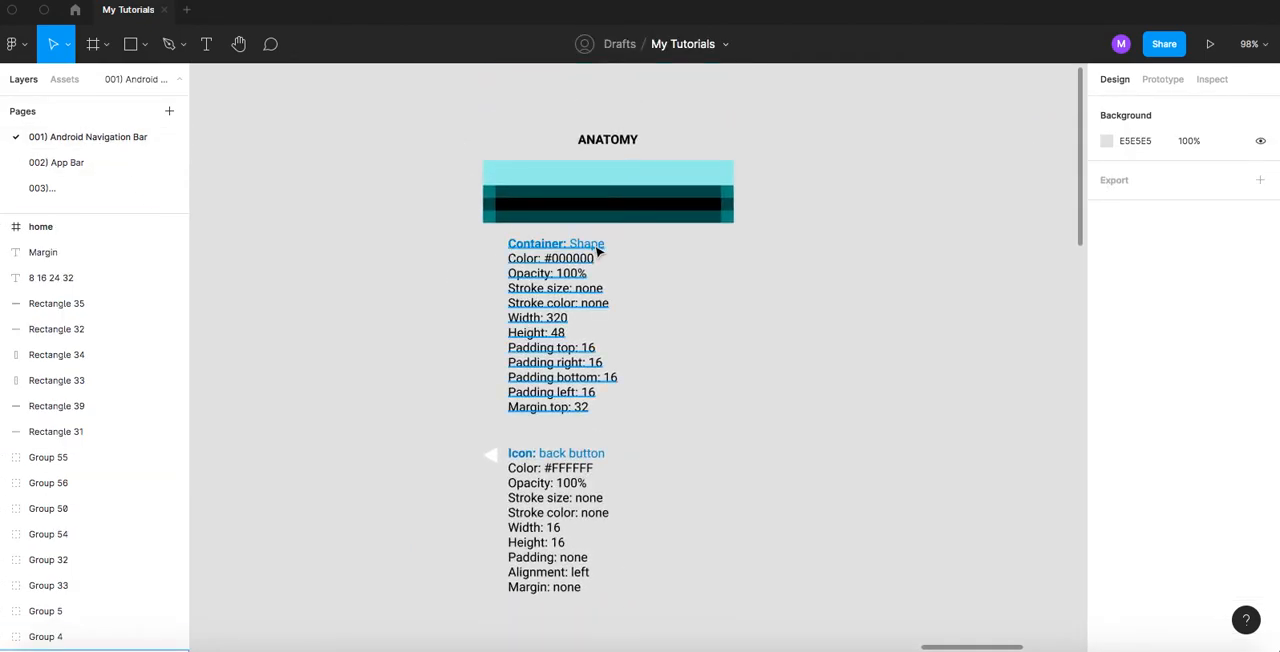
left_click(79, 164)
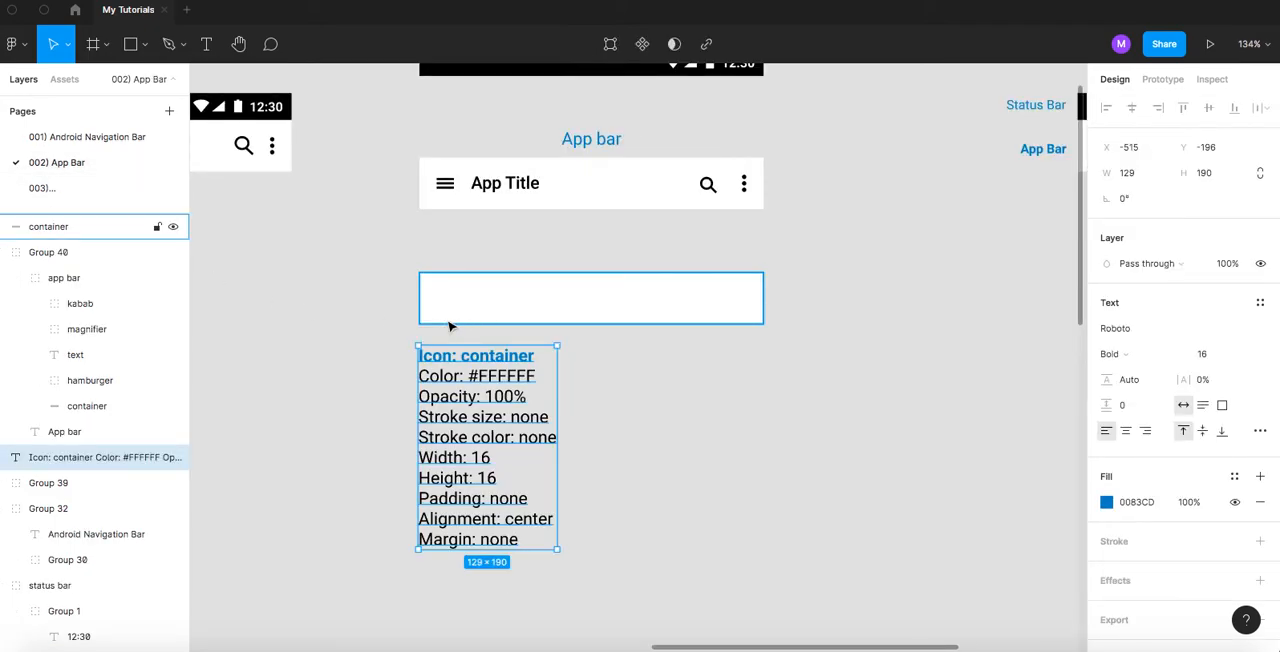
scroll(403, 309, "up", 3)
scroll(527, 312, "up", 2)
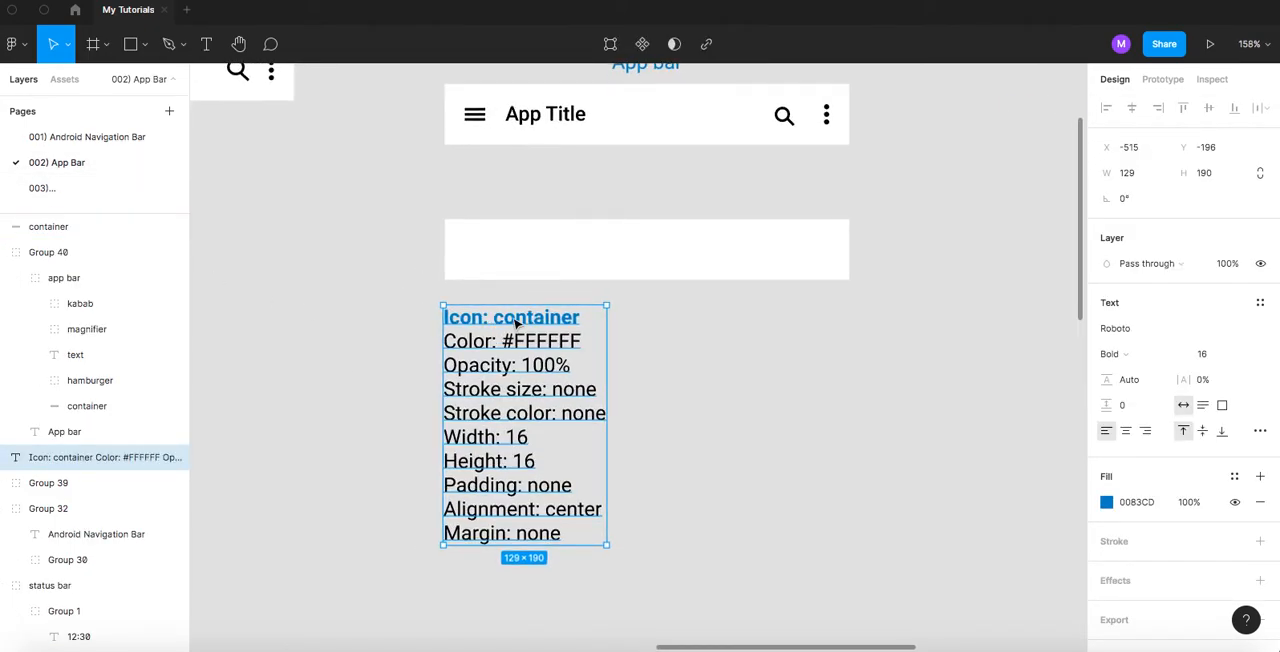
triple_click(513, 317)
left_click(504, 318)
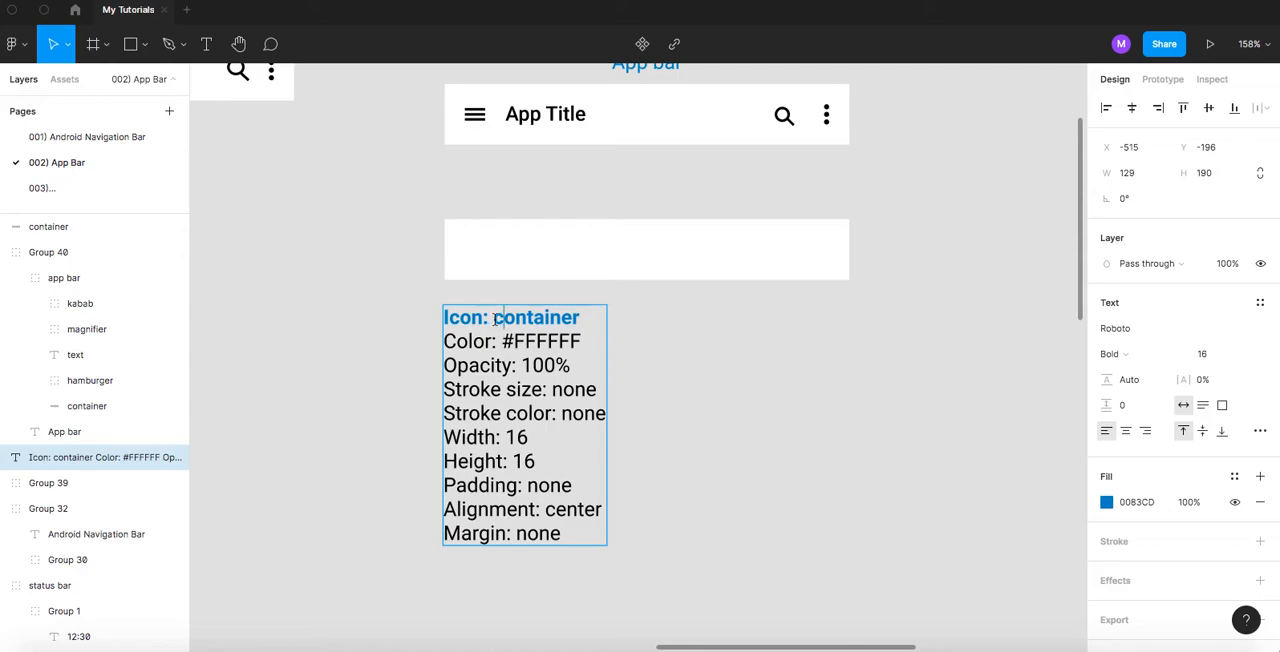
scroll(494, 320, "up", 1)
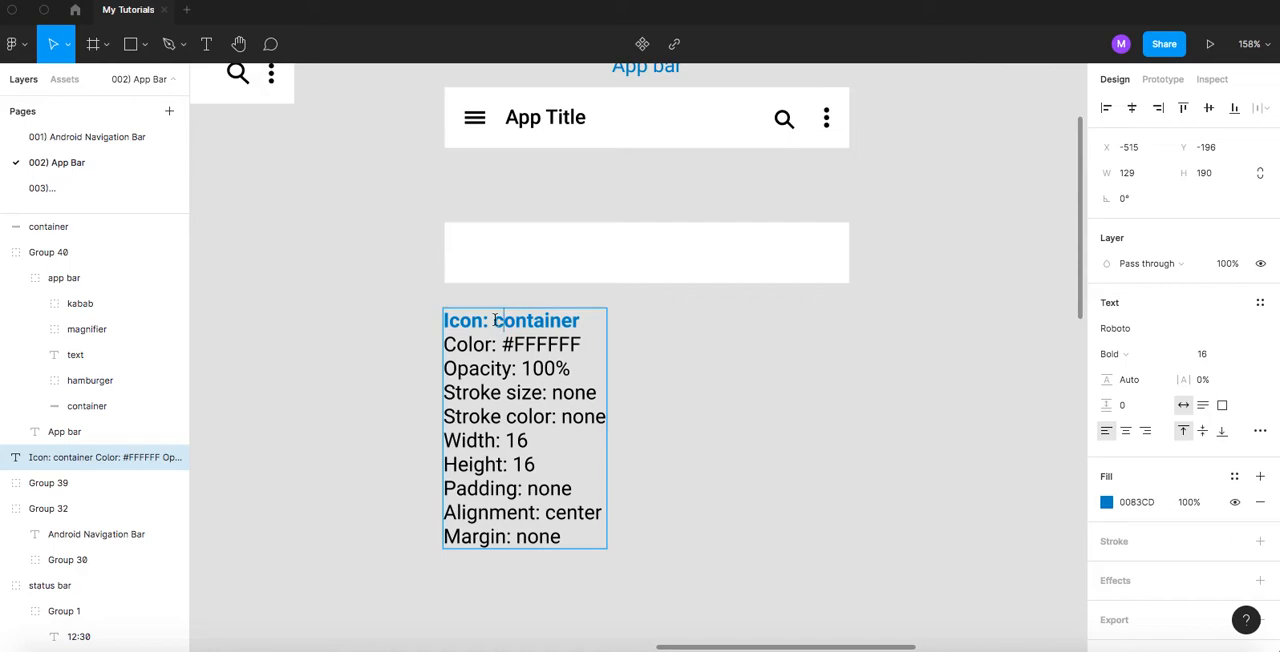
left_click_drag(494, 320, 587, 320)
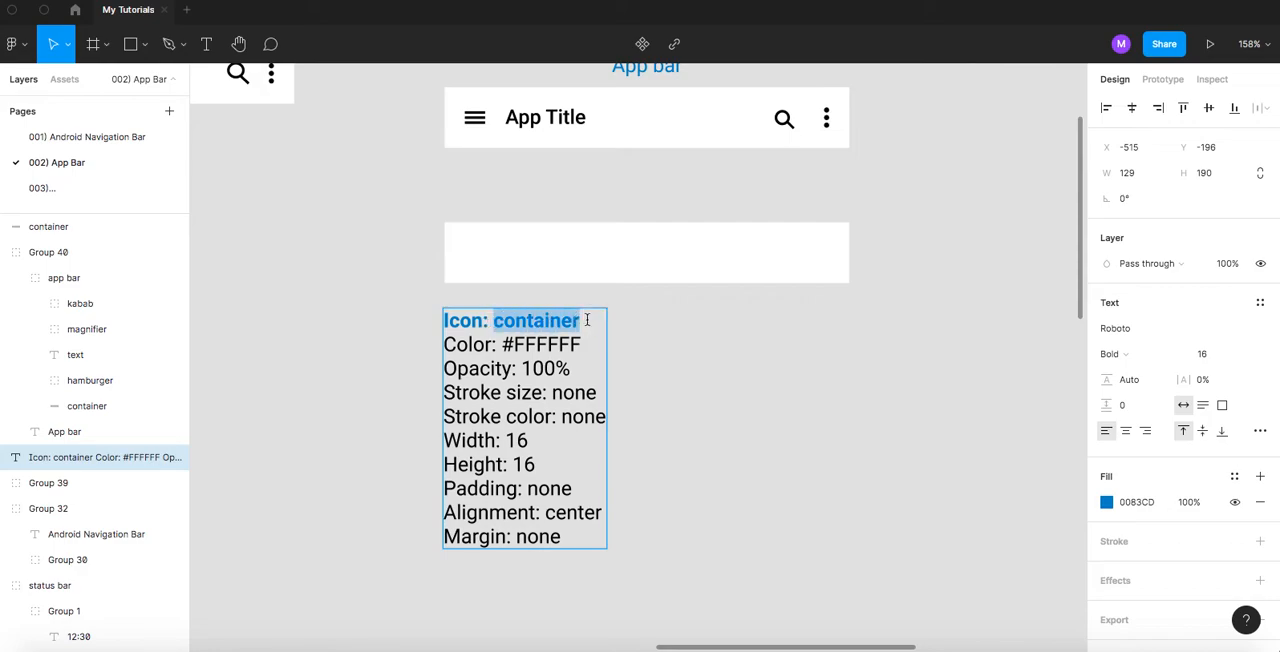
key("ctrl+b")
left_click(497, 350)
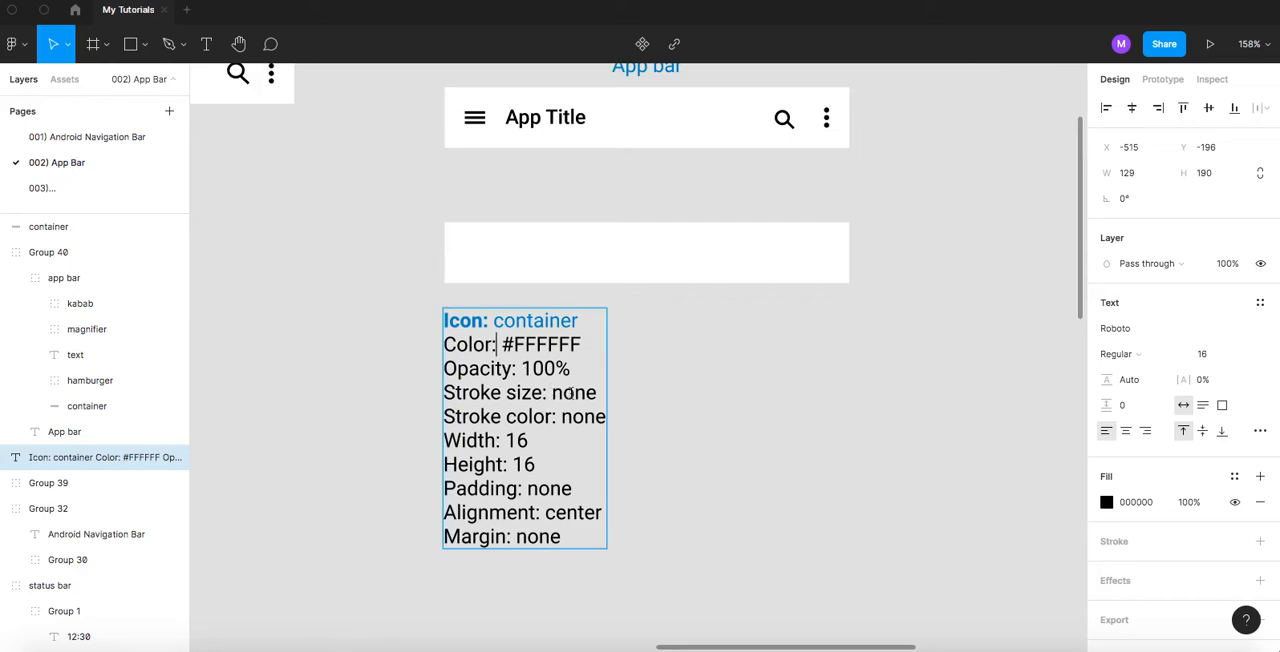
- Set the container specification's Width to 320 and its Height to 48
double_click(516, 440)
type("320")
key("Escape")
left_click(633, 246)
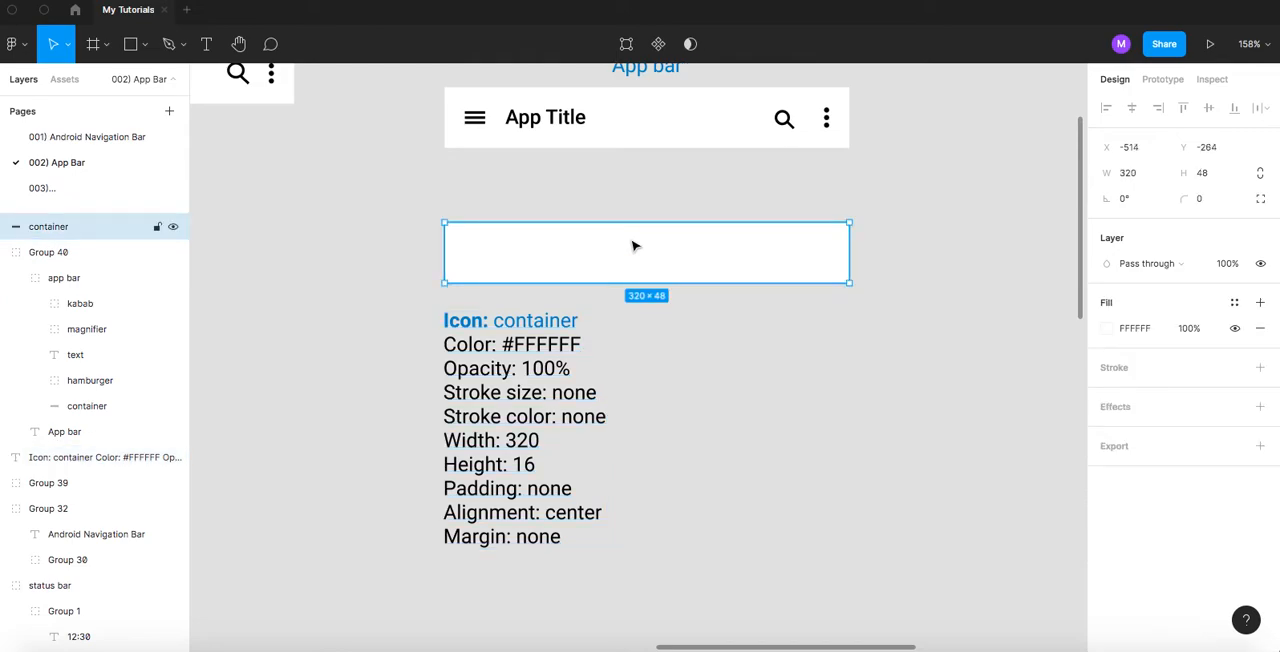
left_click(517, 464)
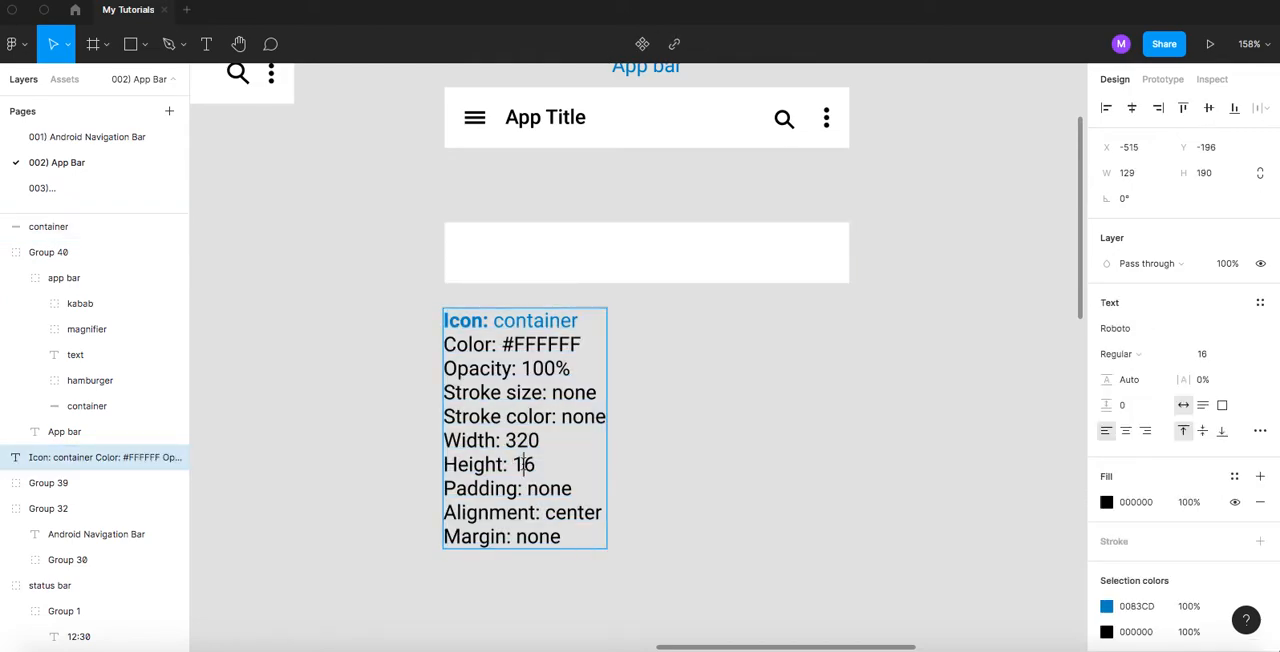
double_click(517, 464)
type("48")
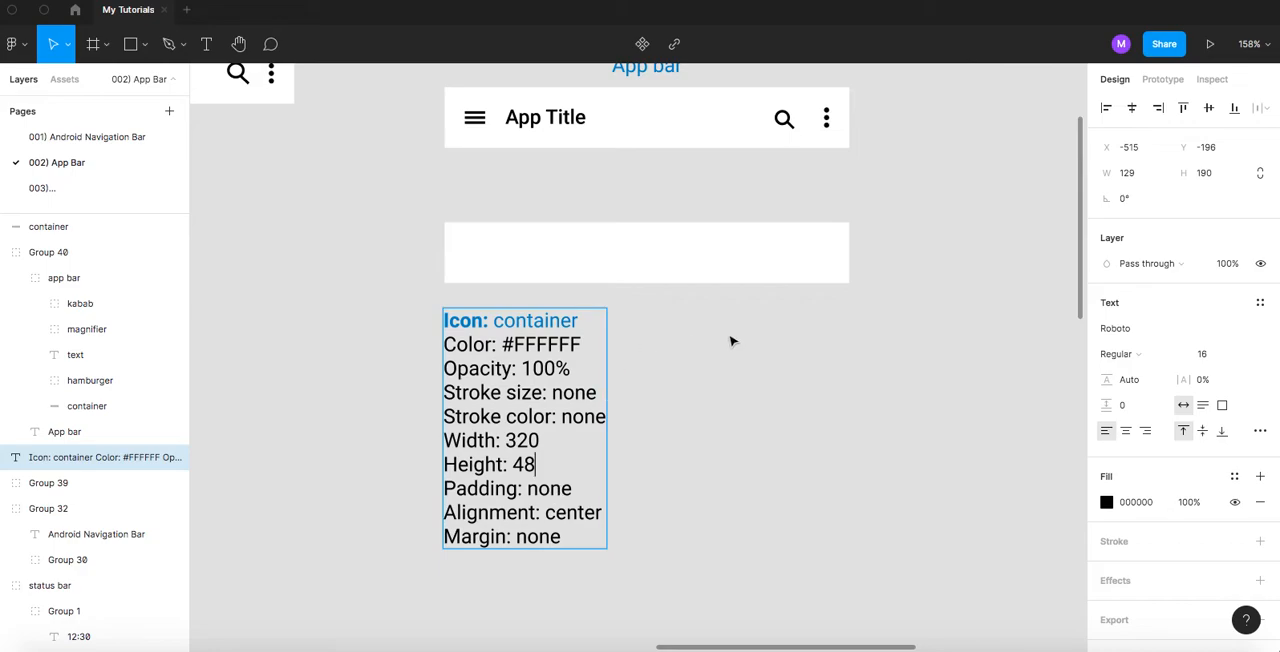
key("Escape")
scroll(473, 174, "up", 3)
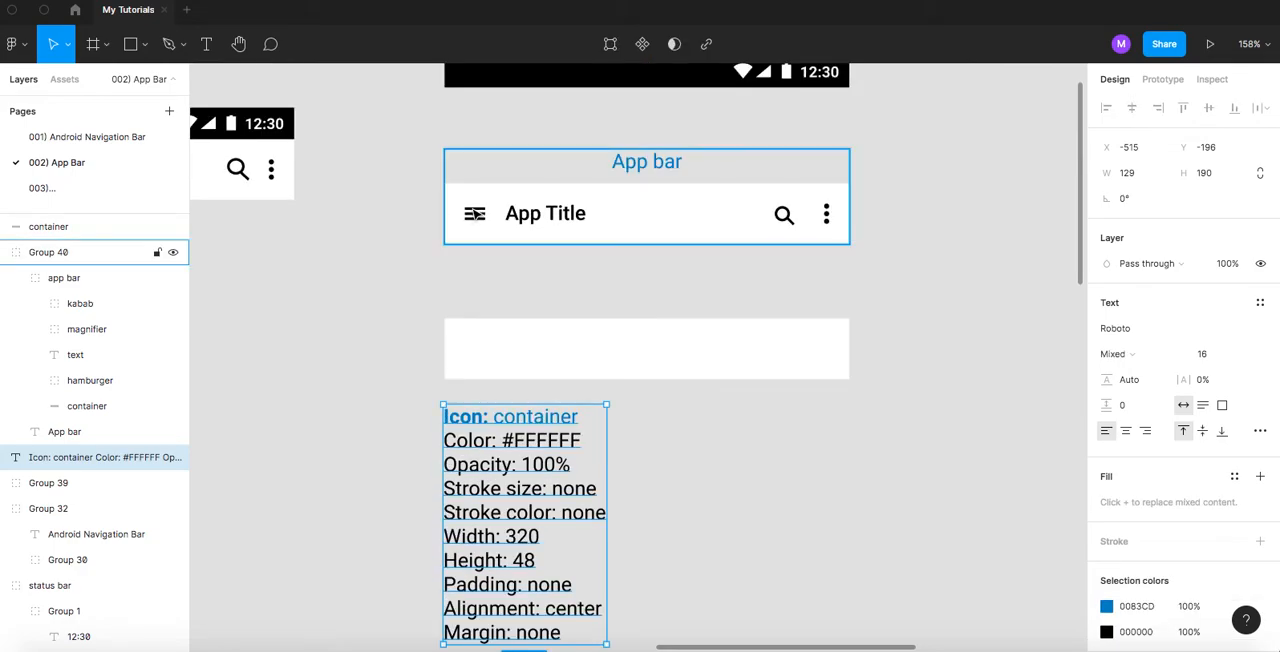
left_click(474, 238)
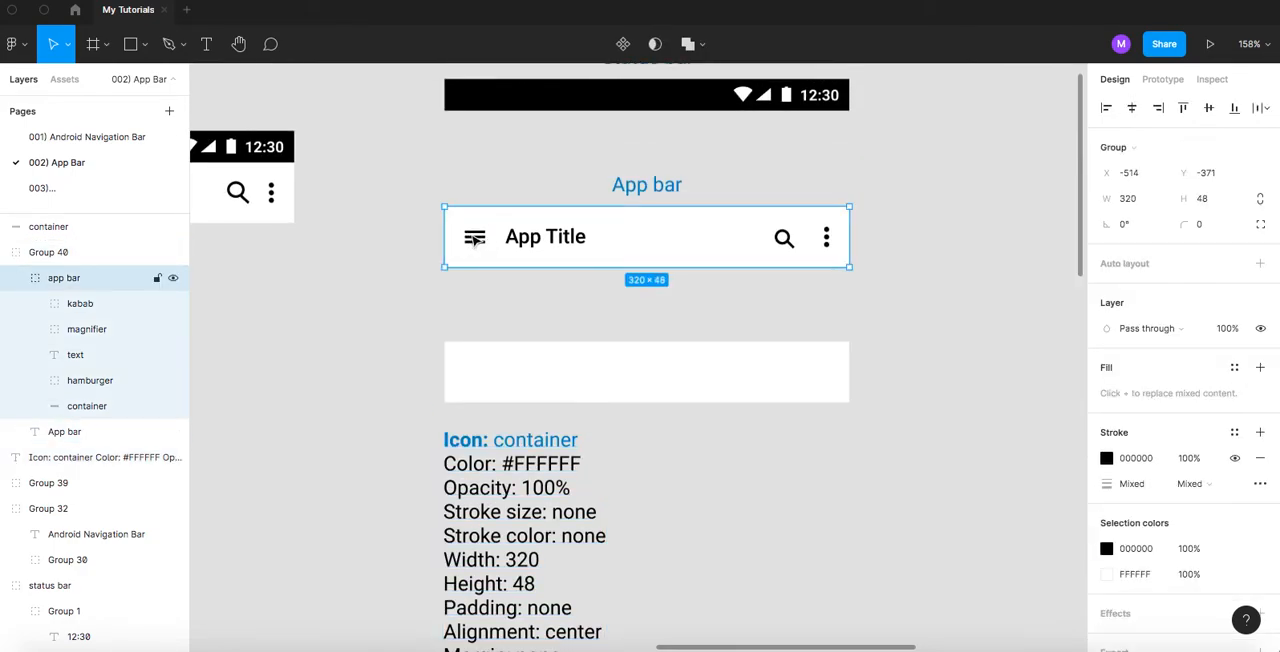
double_click(474, 238)
left_click(545, 237, "shift")
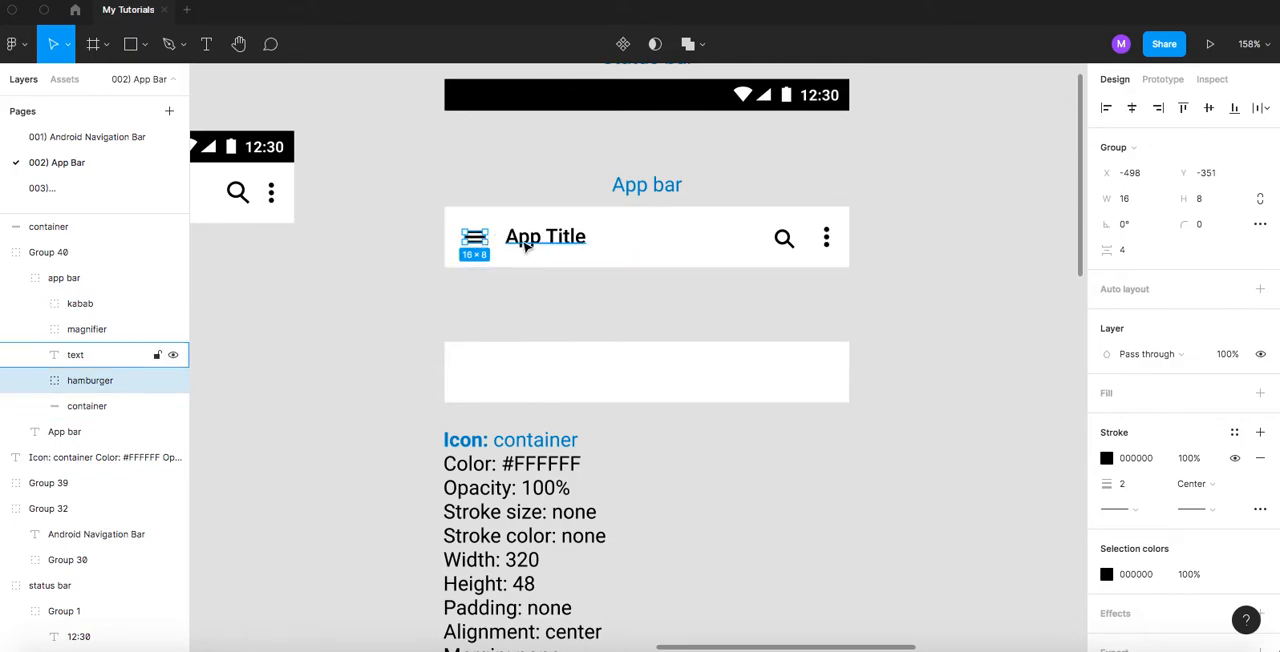
left_click(783, 238, "shift")
left_click(826, 239, "shift")
left_click(828, 239, "shift")
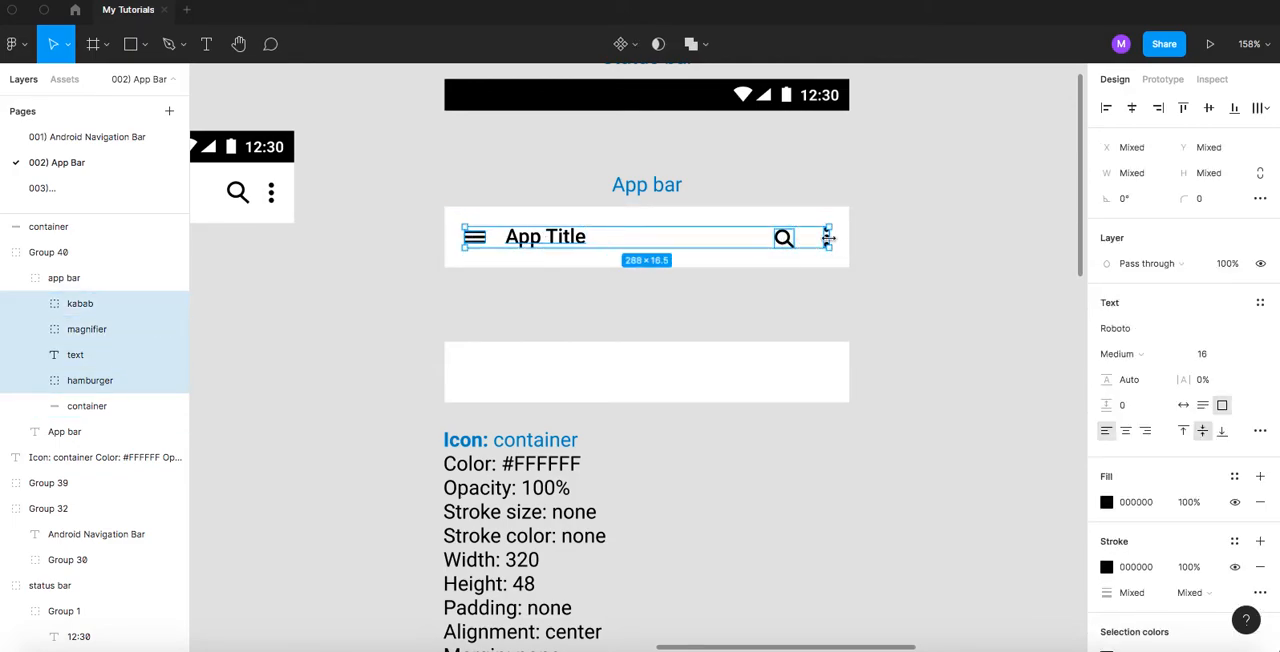
key("alt")
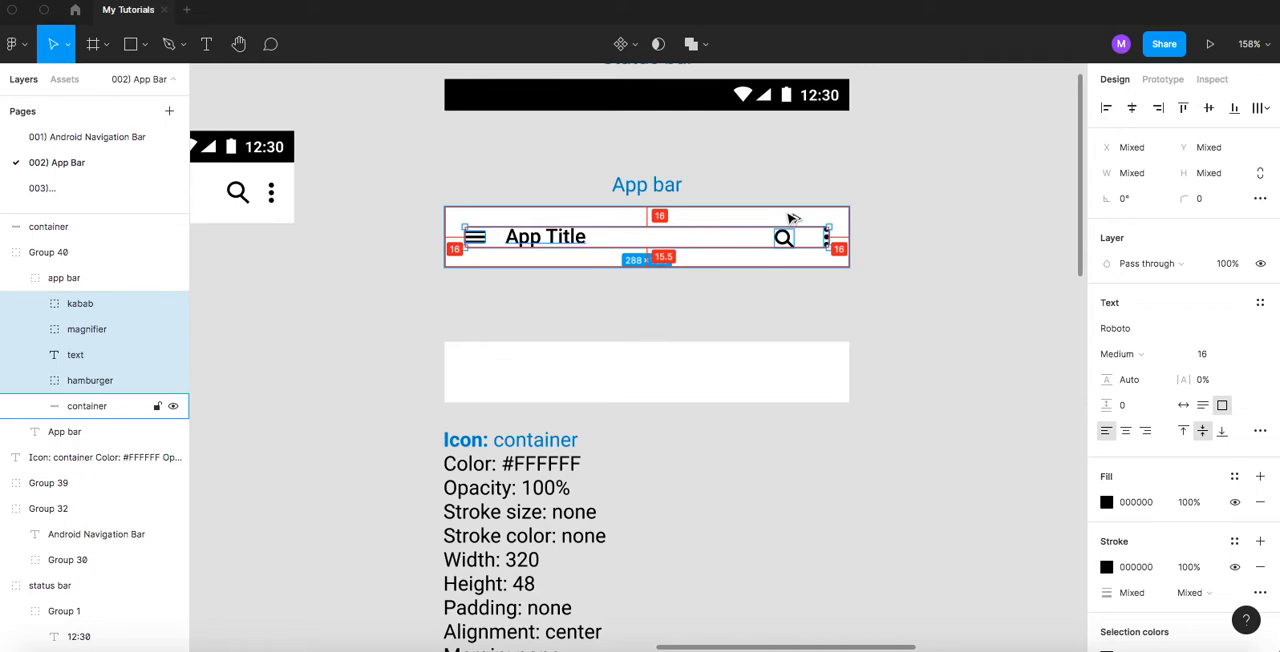
- Copy the five cyan margin and padding rectangles over the ANATOMY container on the 001) Android Navigation Bar page
left_click(78, 140)
left_click(517, 203)
left_click(424, 166, "shift")
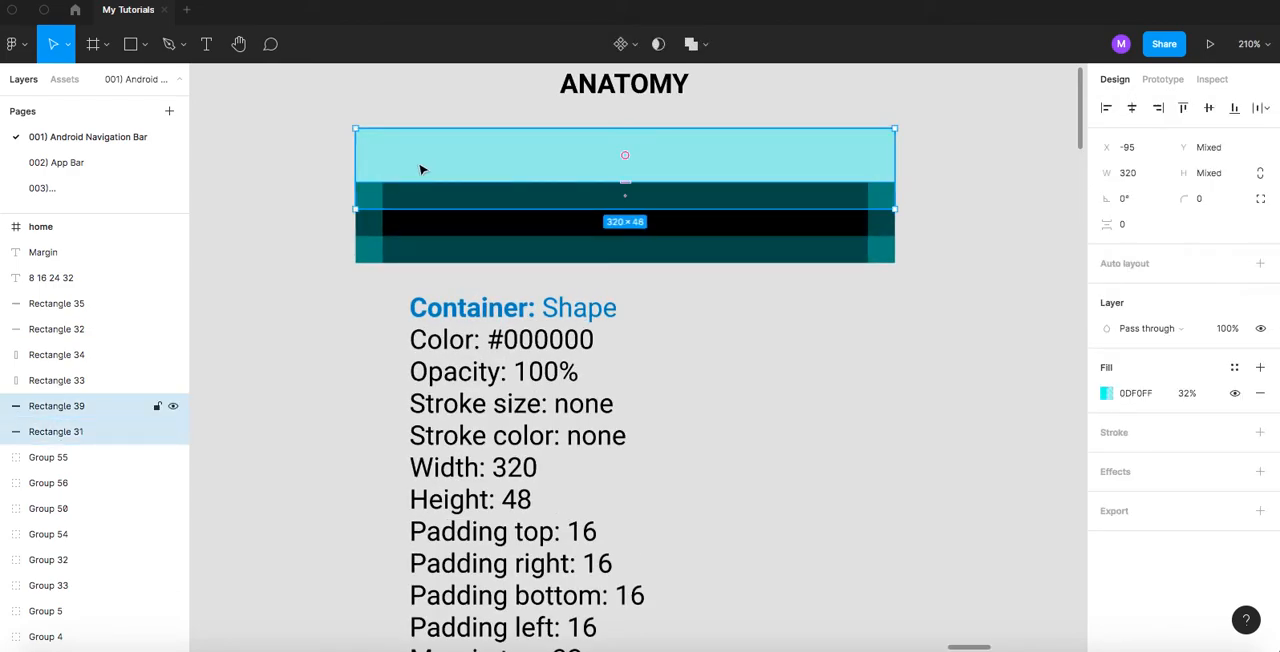
left_click(374, 230, "shift")
left_click(432, 252, "shift")
left_click(881, 220, "shift")
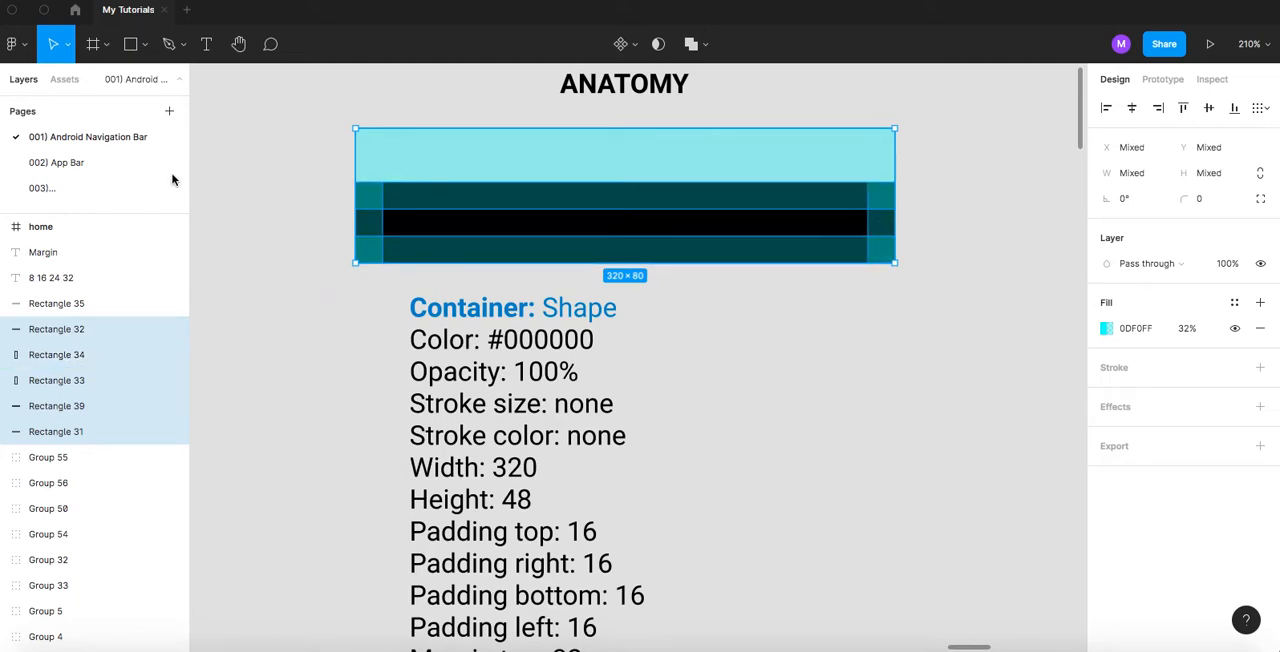
- Paste the margin and padding rectangles on the 002) App Bar page and align them over the container copy
left_click(57, 165)
left_click_drag(571, 314, 565, 237)
left_click(455, 268)
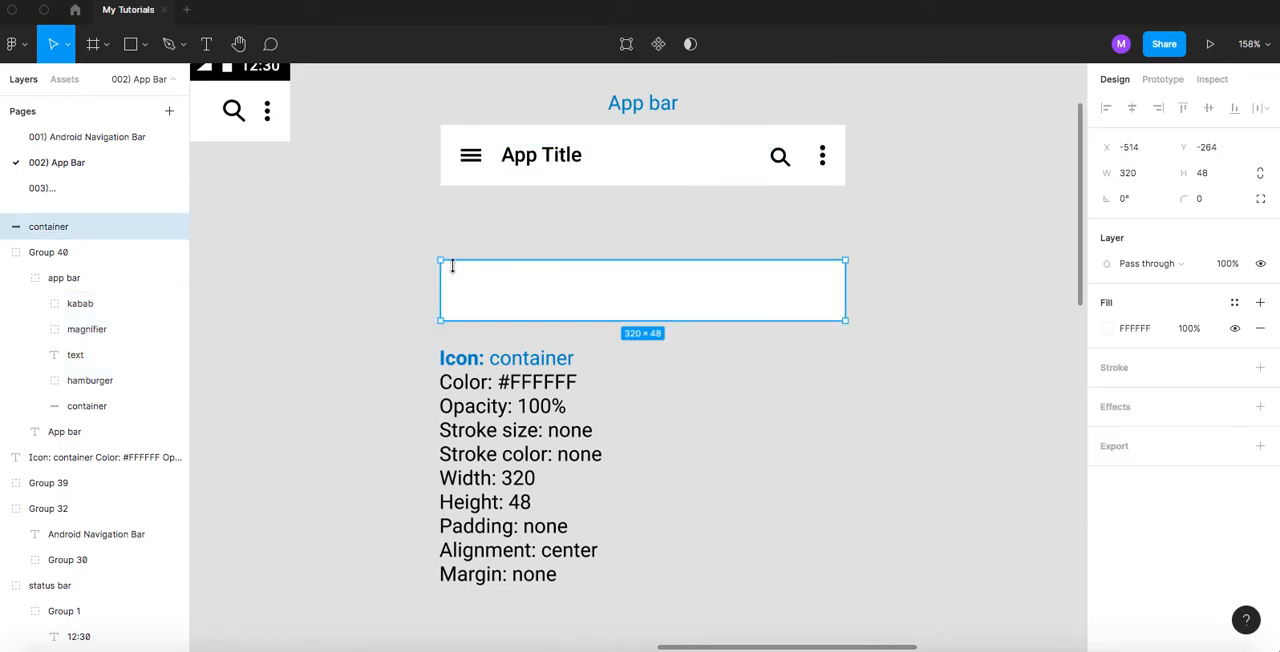
key("ctrl+v")
left_click_drag(588, 325, 594, 245)
scroll(580, 266, "up", 3)
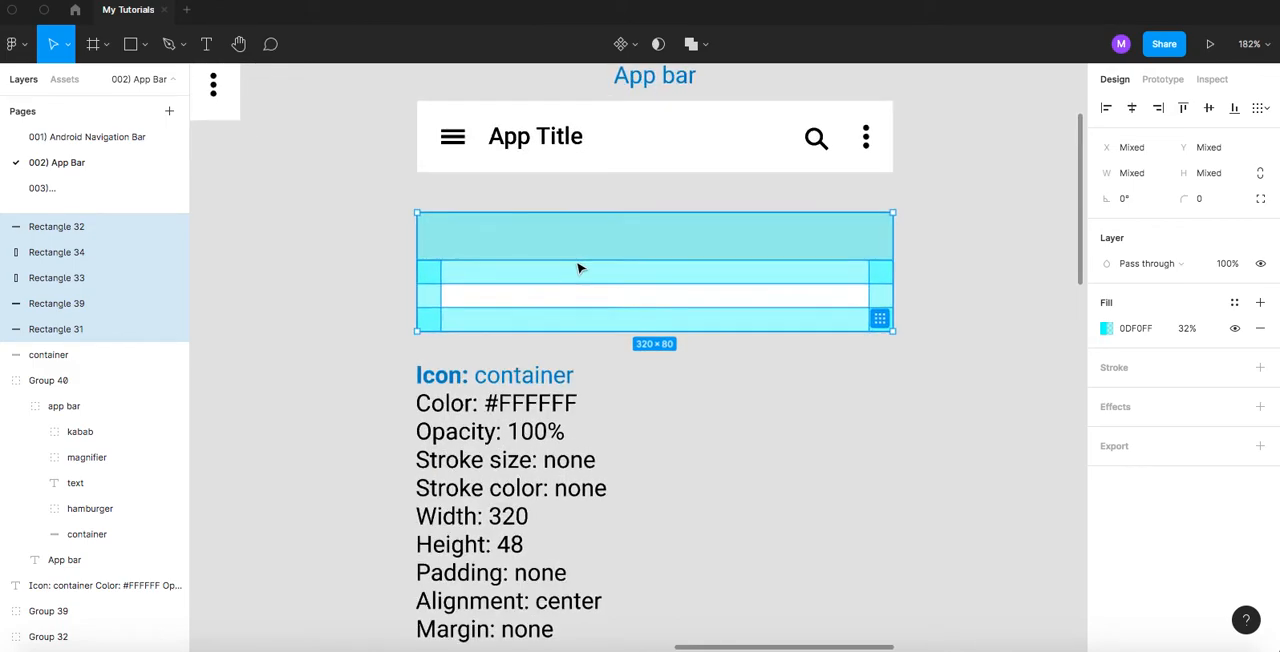
scroll(578, 268, "up", 2)
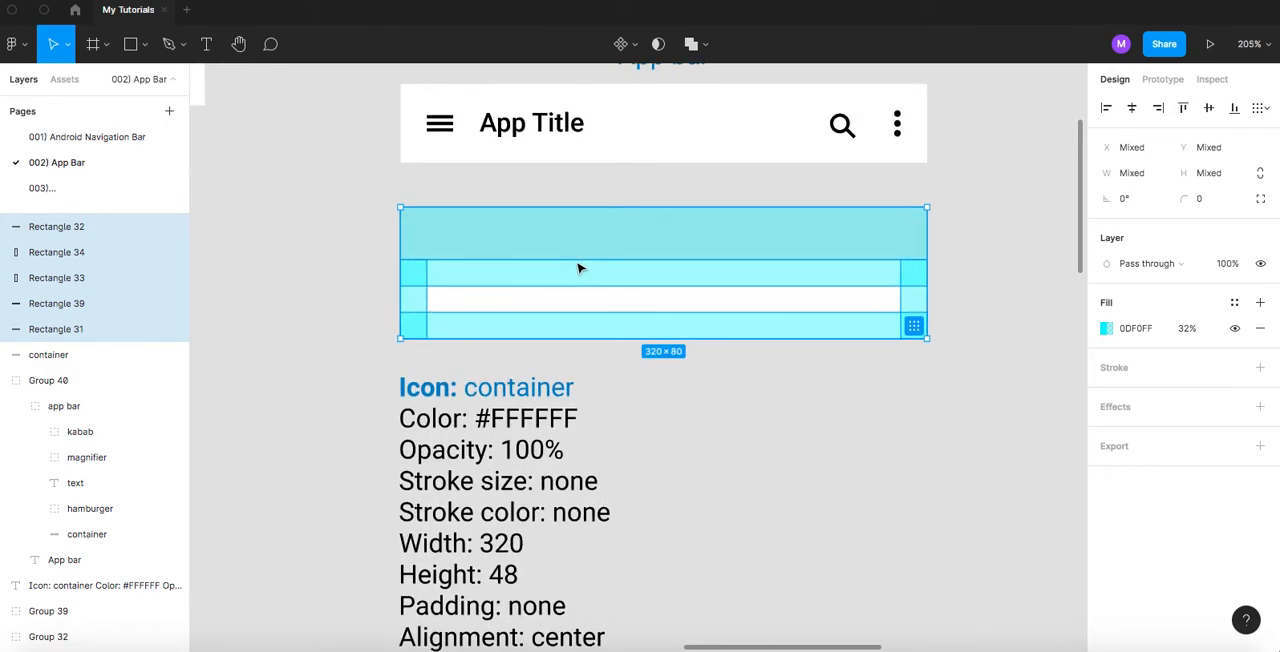
left_click(363, 246)
- Duplicate the app bar's hamburger, title text, magnifier and kabab, and move the copies straight down into the padded container copy
left_click(447, 128)
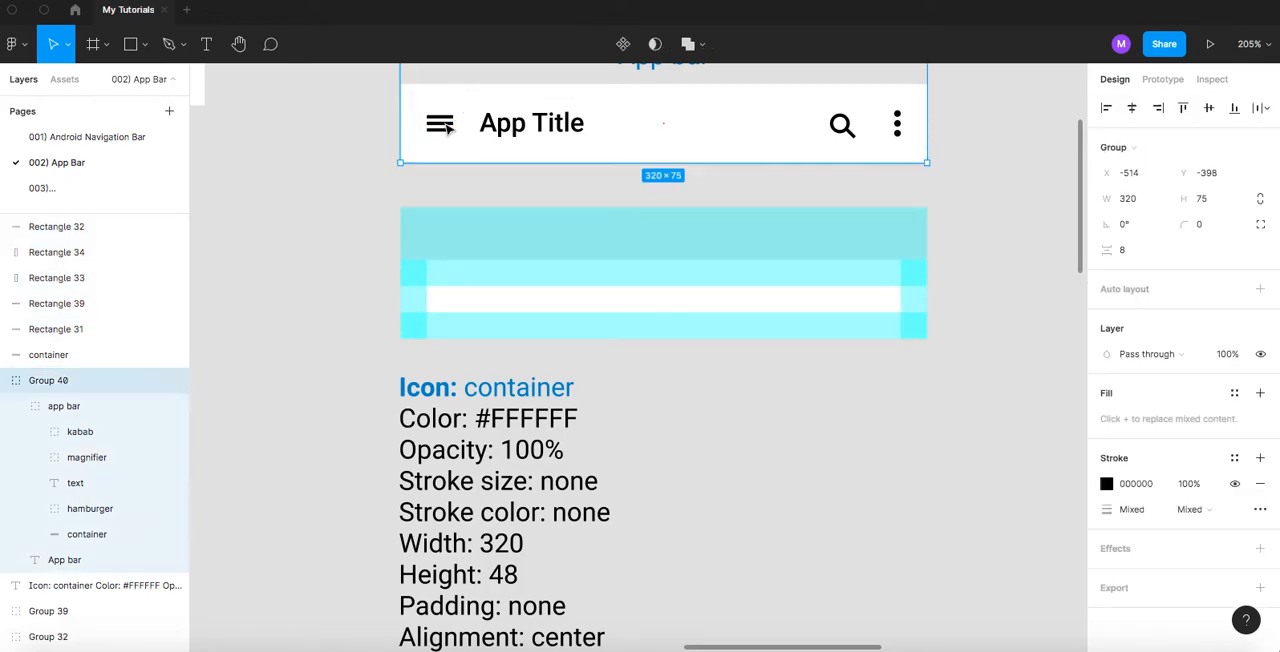
double_click(447, 128)
double_click(447, 128)
left_click(527, 130, "shift")
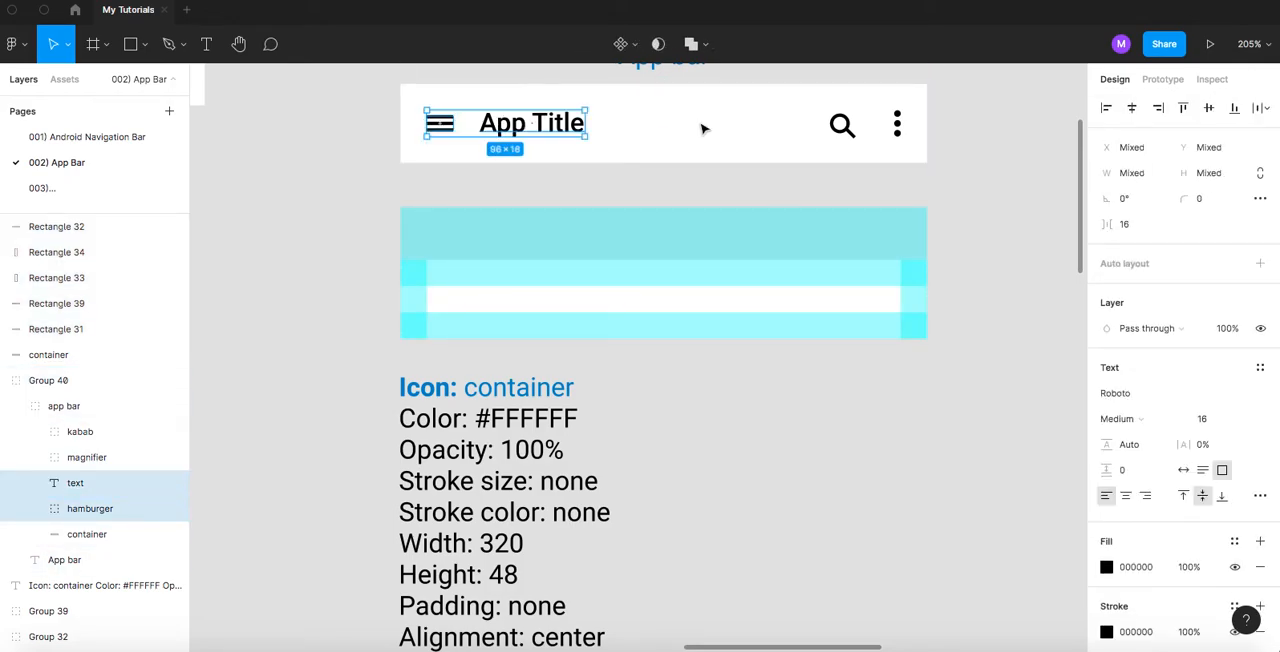
left_click(840, 127, "shift")
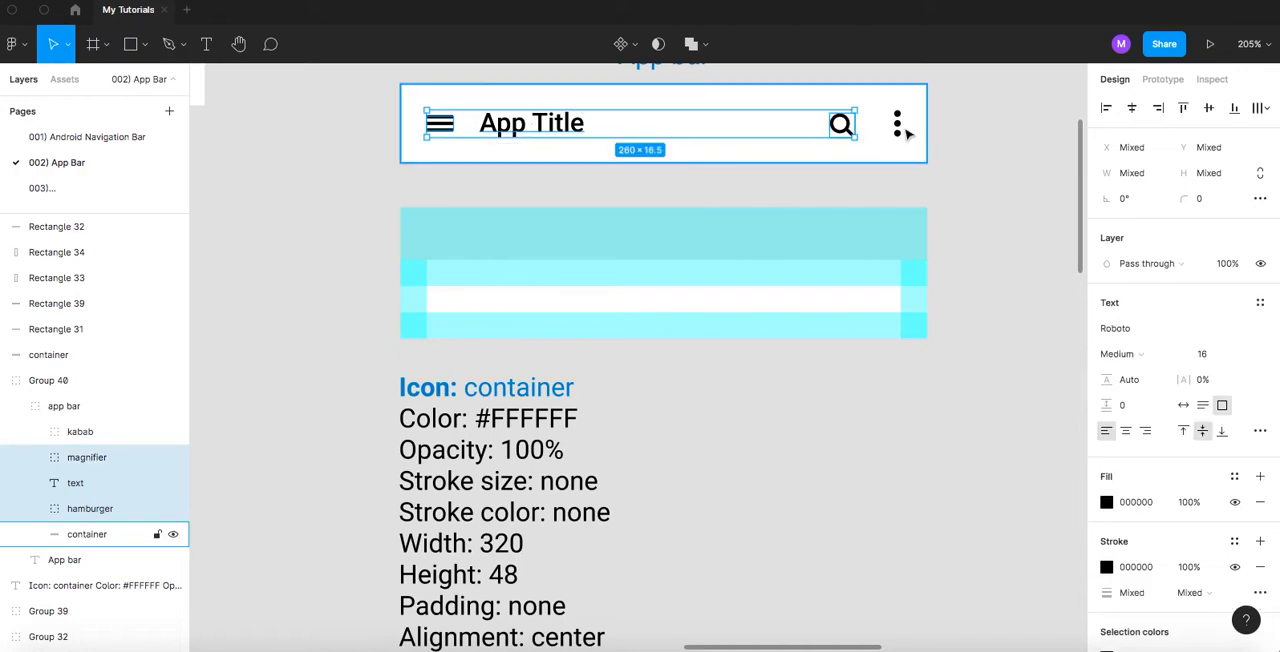
left_click(897, 125, "shift")
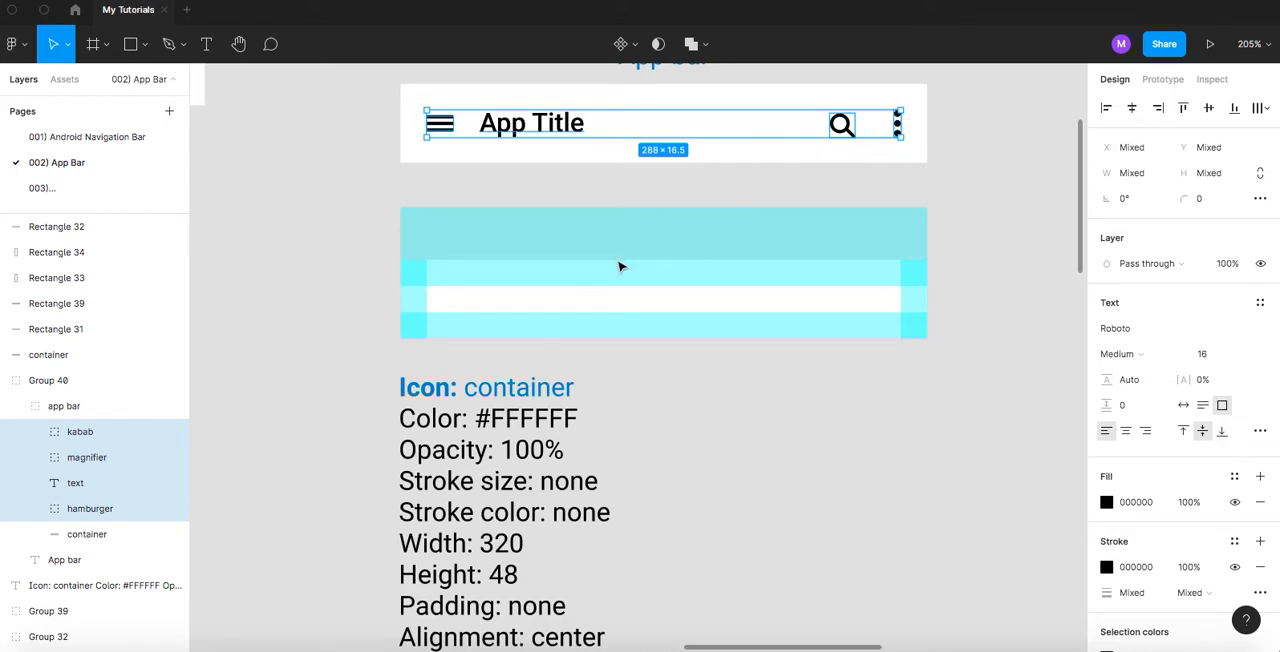
left_click(507, 303)
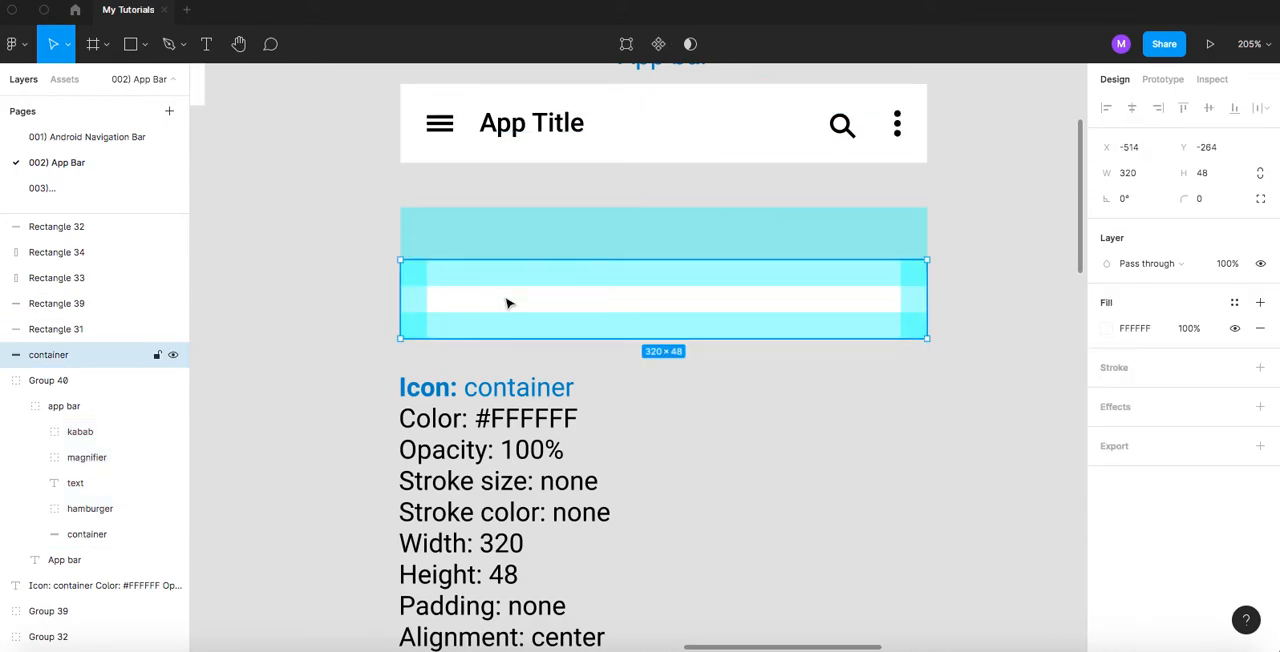
key("ctrl+v")
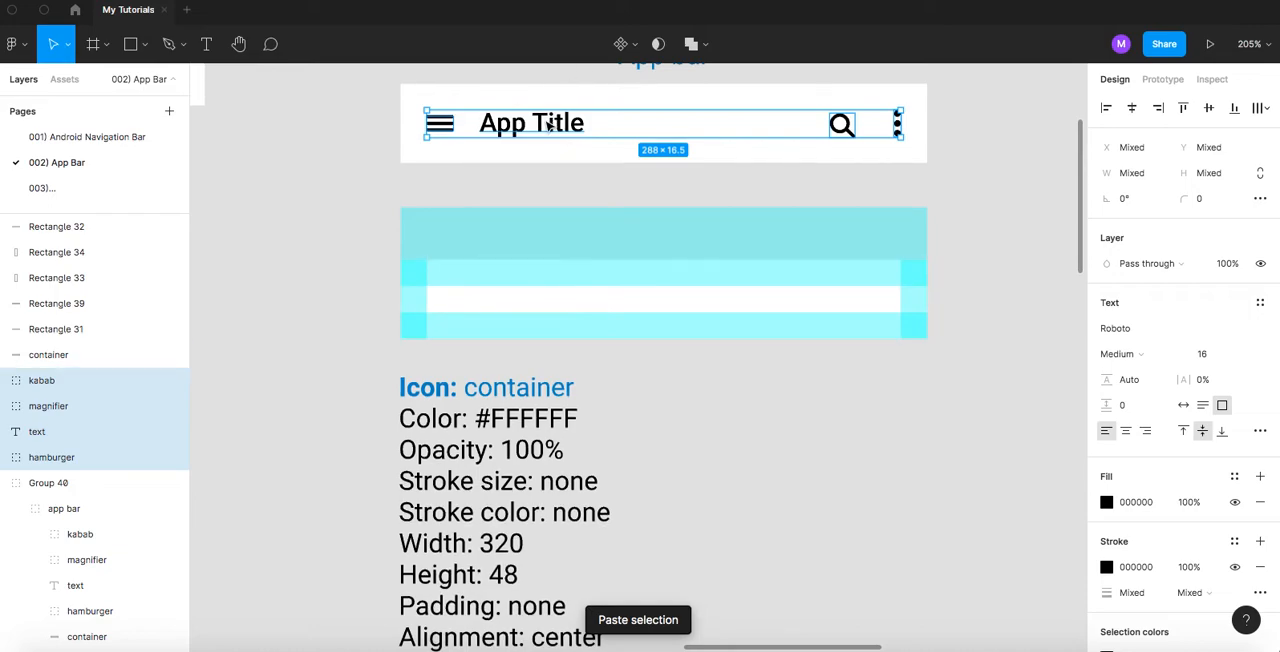
left_click_drag(541, 128, 538, 305)
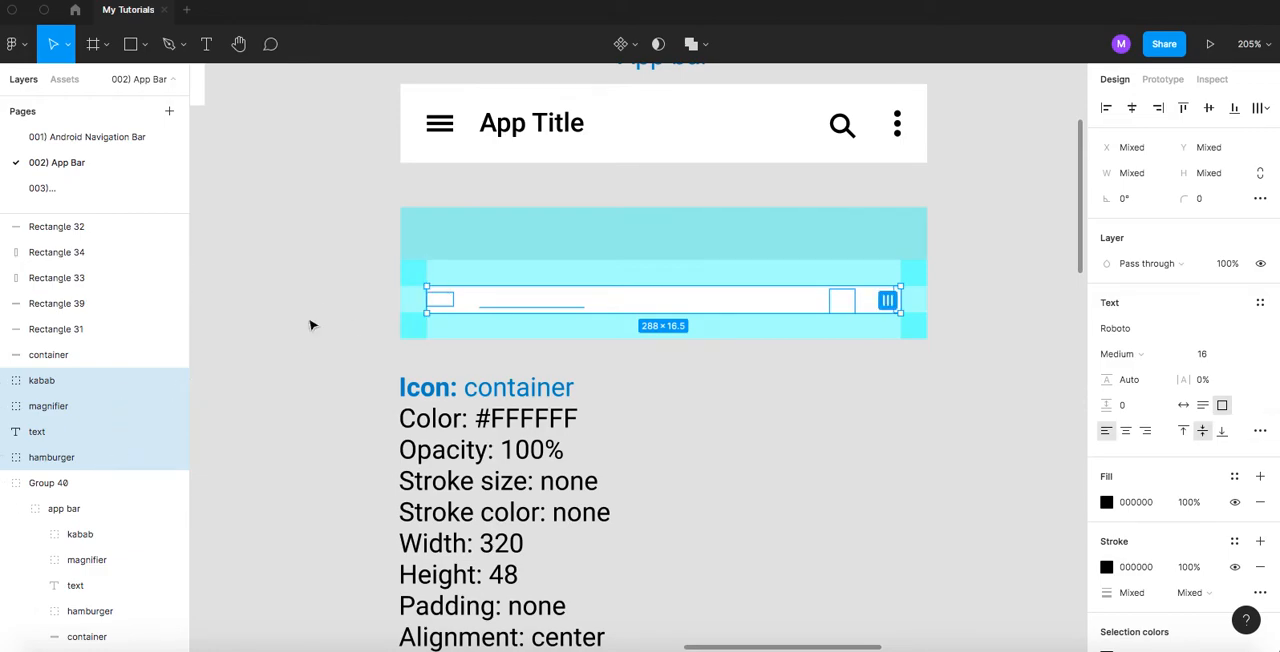
- Reorder the container copy's layer below the copied kabab, magnifier, text and hamburger layers
left_click(631, 351)
left_click(563, 294)
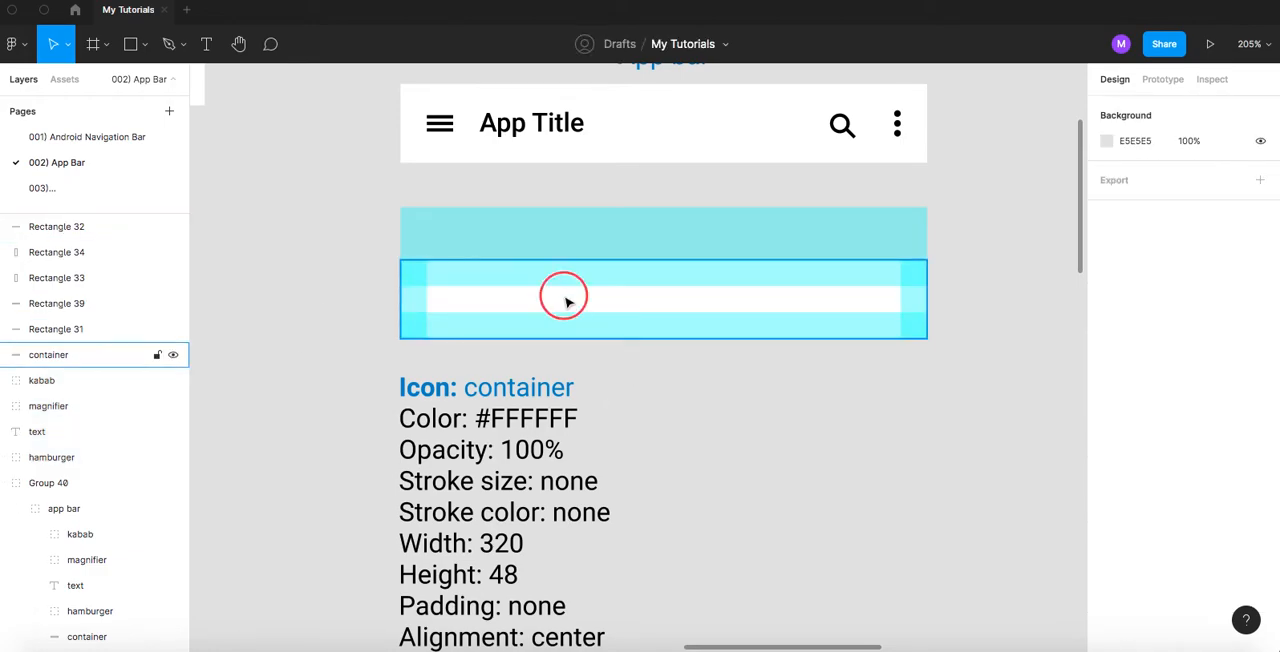
left_click_drag(72, 362, 74, 448)
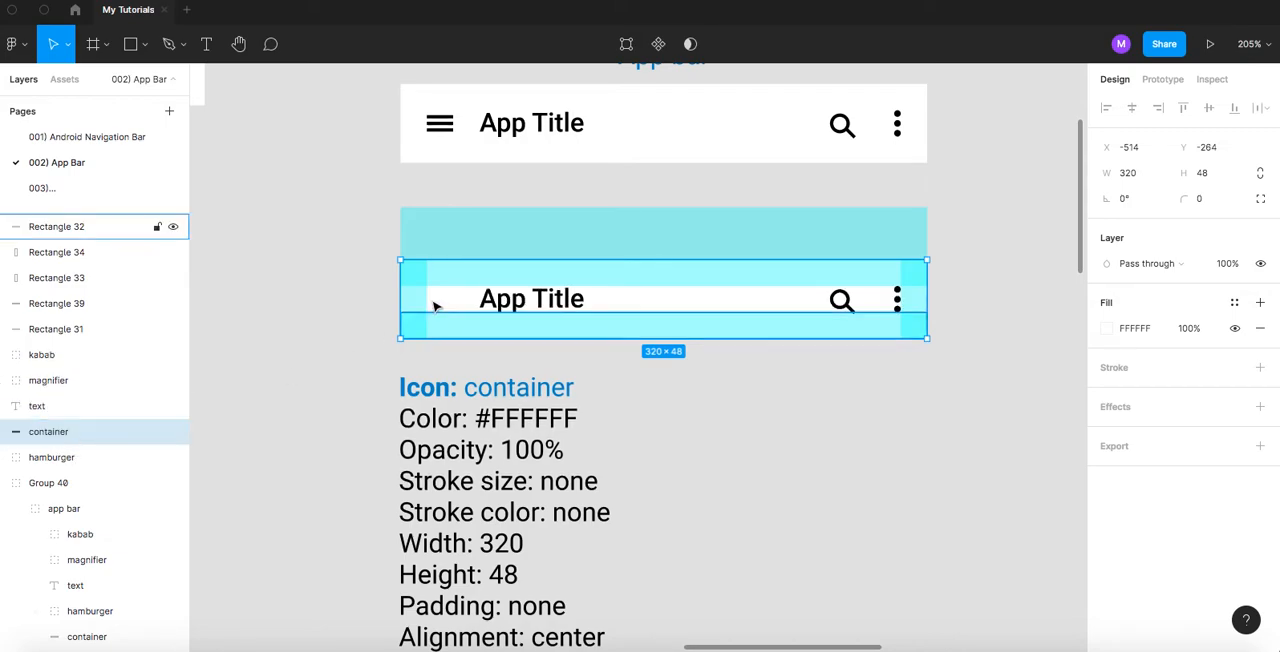
scroll(76, 430, "down", 1)
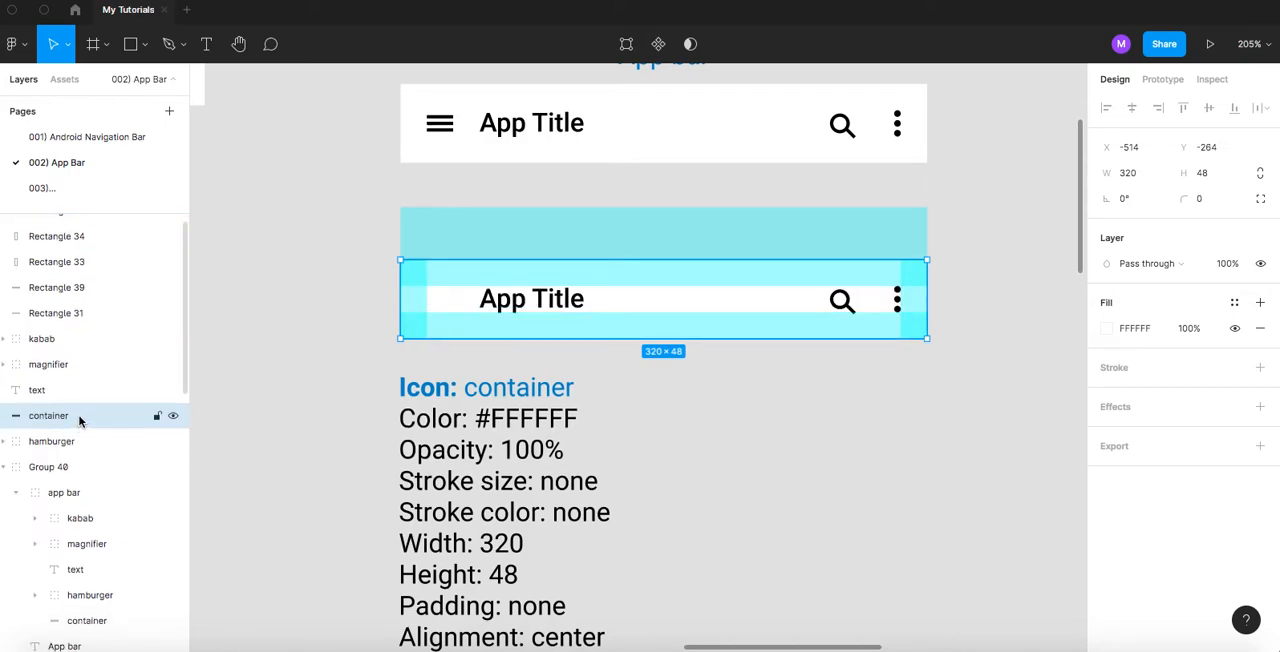
left_click_drag(80, 421, 80, 457)
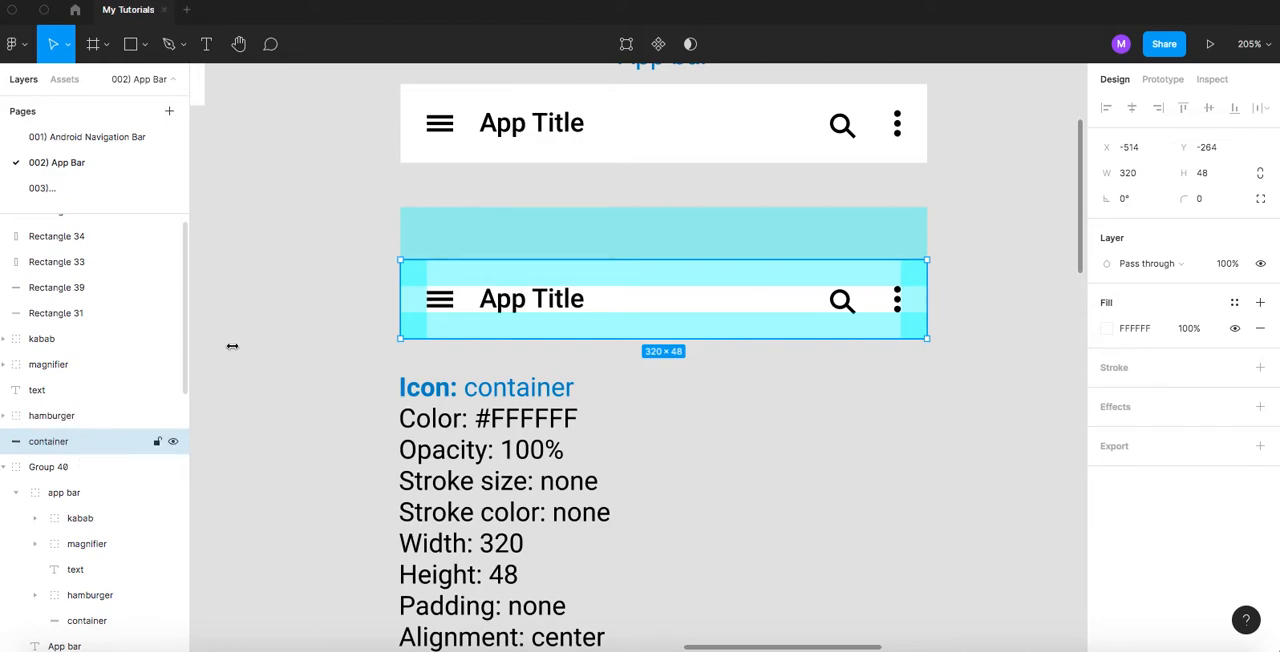
- Check the copied hamburger's distances to the container edges and the title text's fit between the padding bands
left_click(292, 260)
scroll(510, 307, "up", 2)
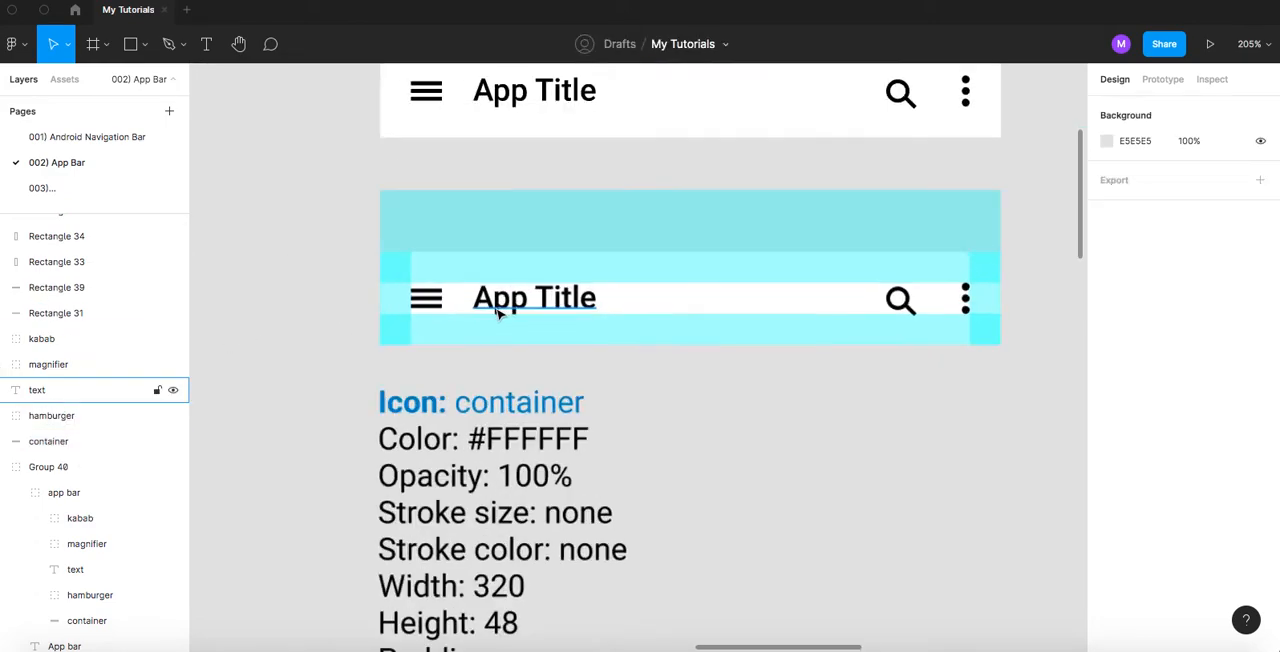
scroll(497, 313, "up", 3)
left_click(377, 299)
key("alt")
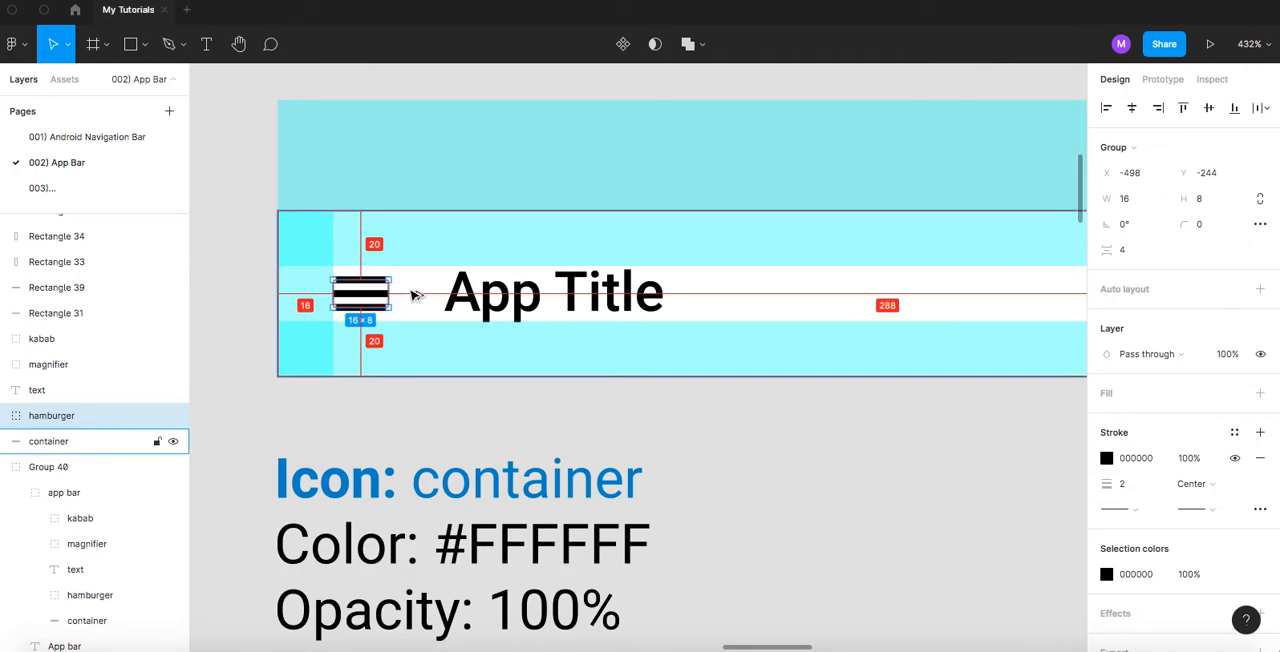
left_click(473, 296)
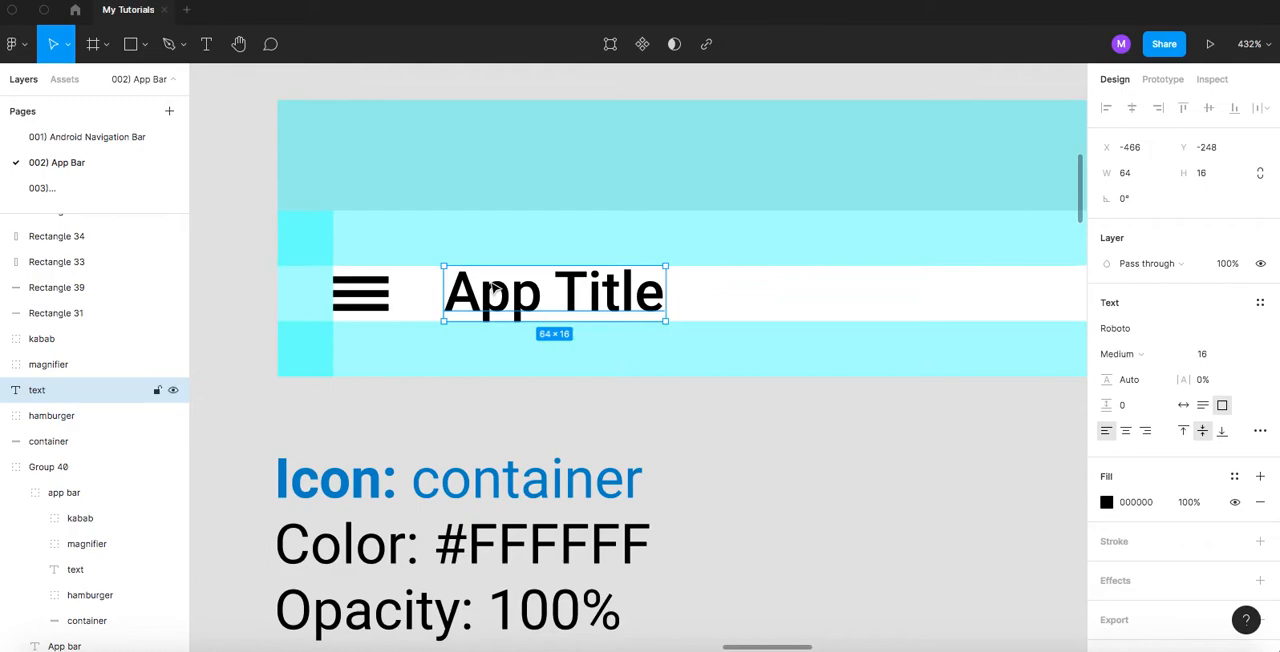
scroll(490, 284, "up", 5)
scroll(410, 250, "up", 2)
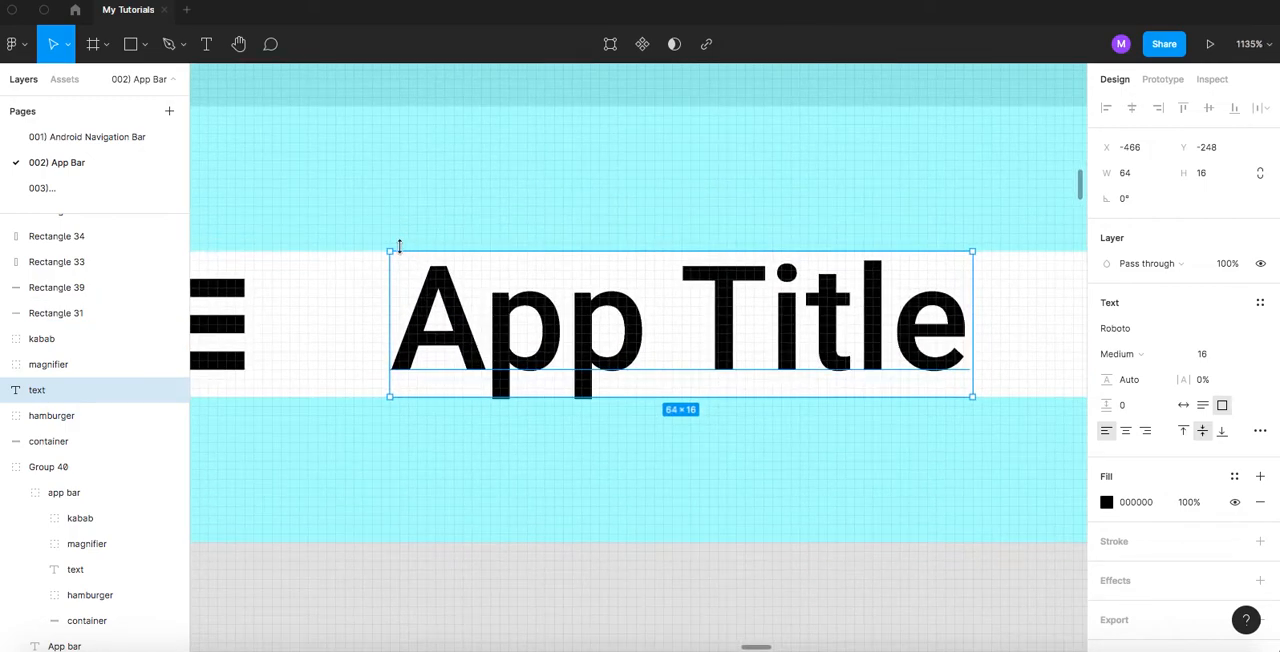
scroll(549, 554, "down", 4)
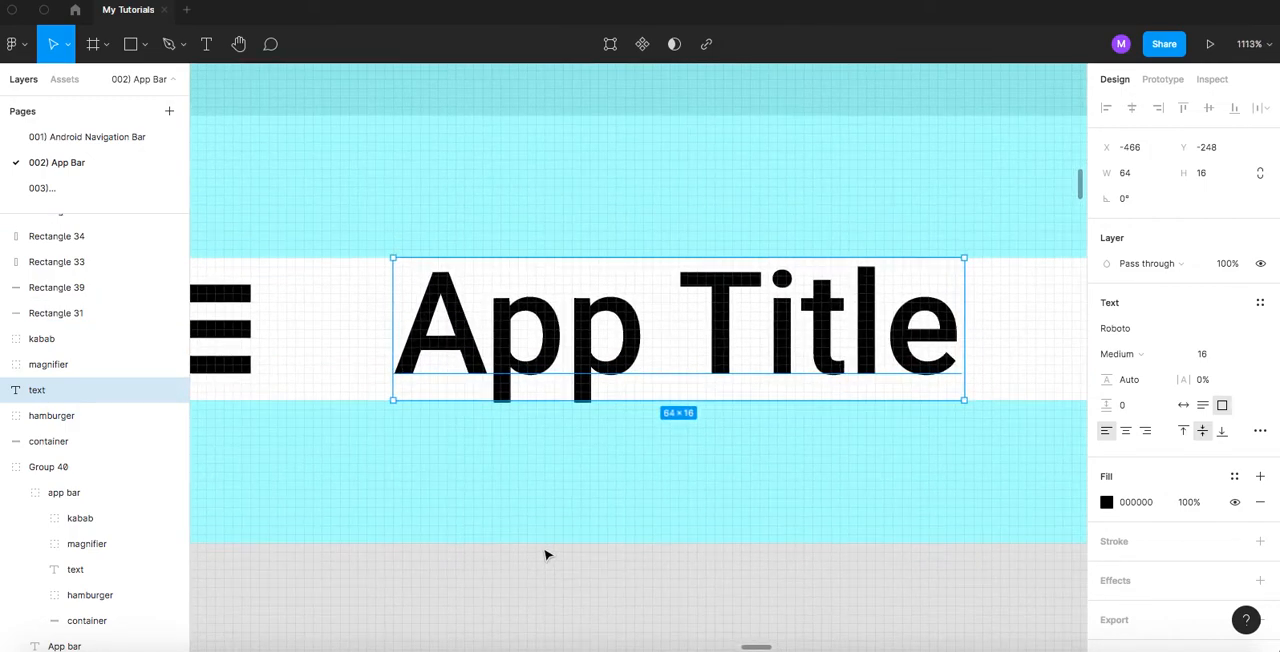
left_click_drag(725, 355, 262, 312)
scroll(766, 345, "right", 10)
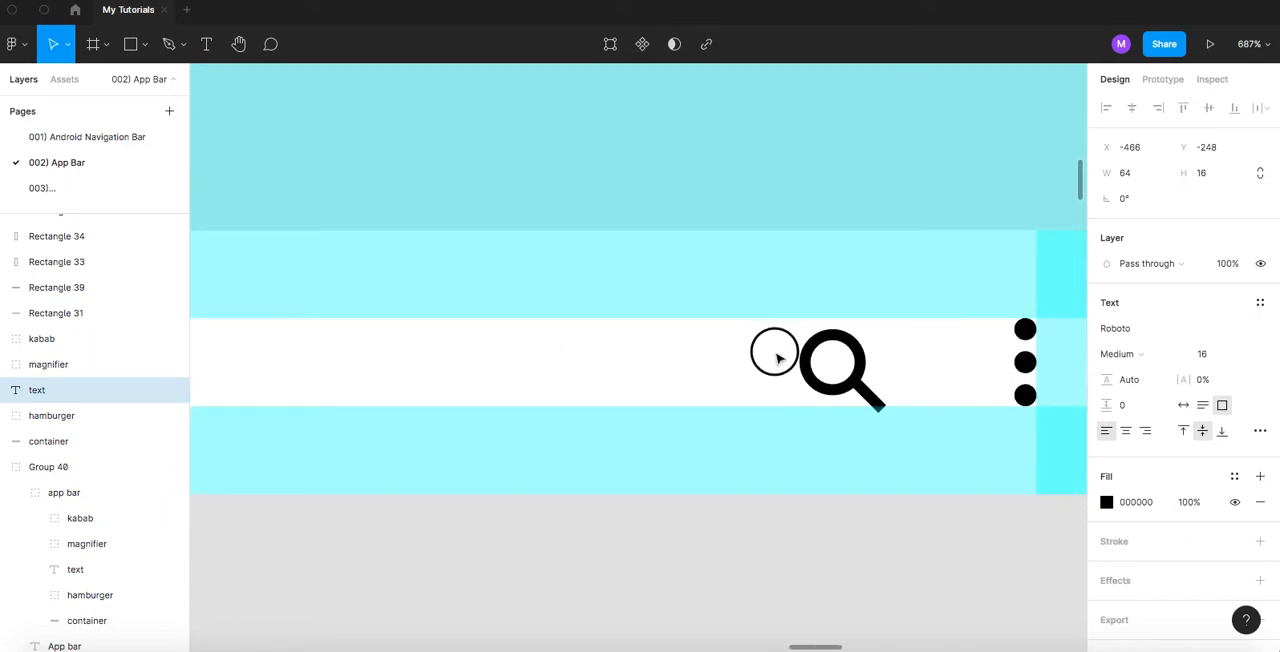
- Set the copied magnifier's height to 15 and move it up to Y -247
left_click(451, 378)
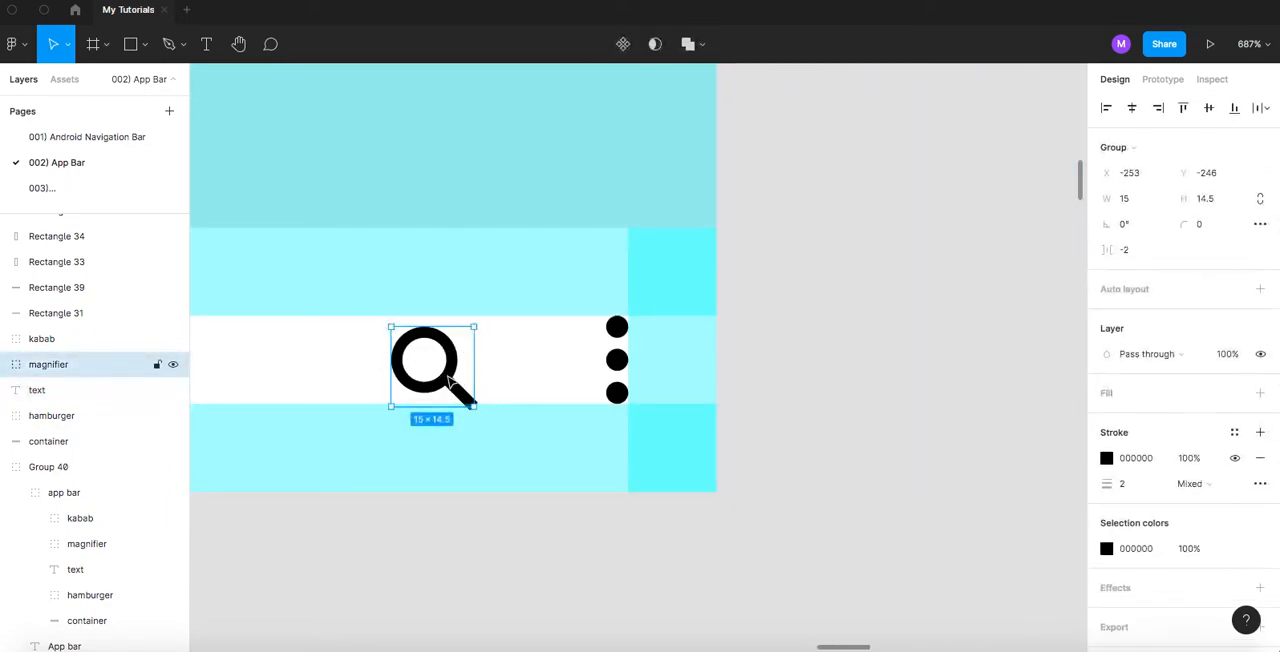
scroll(465, 382, "left", 2)
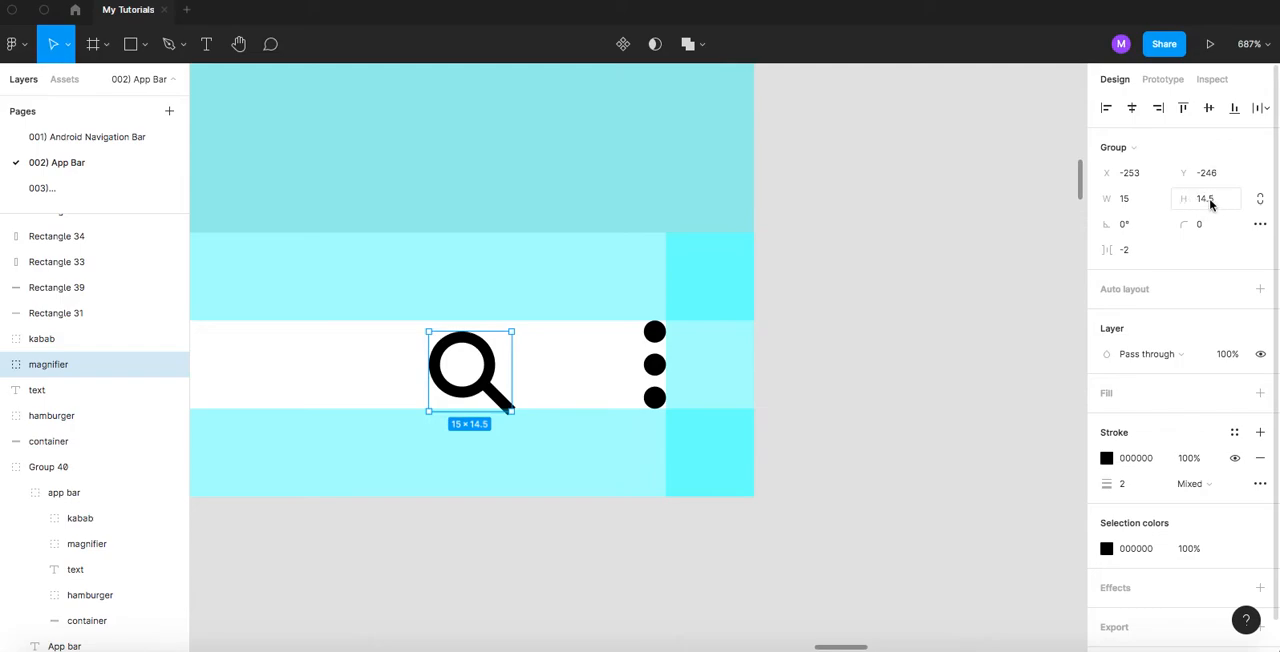
left_click(1127, 200)
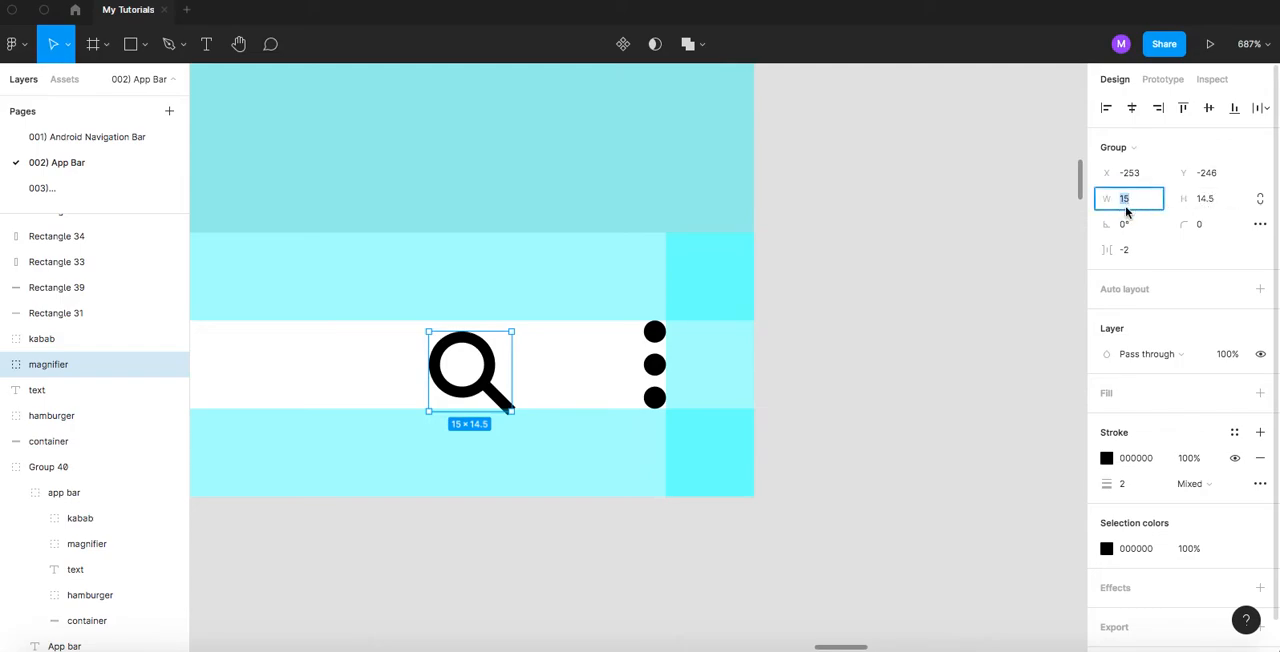
left_click(1206, 201)
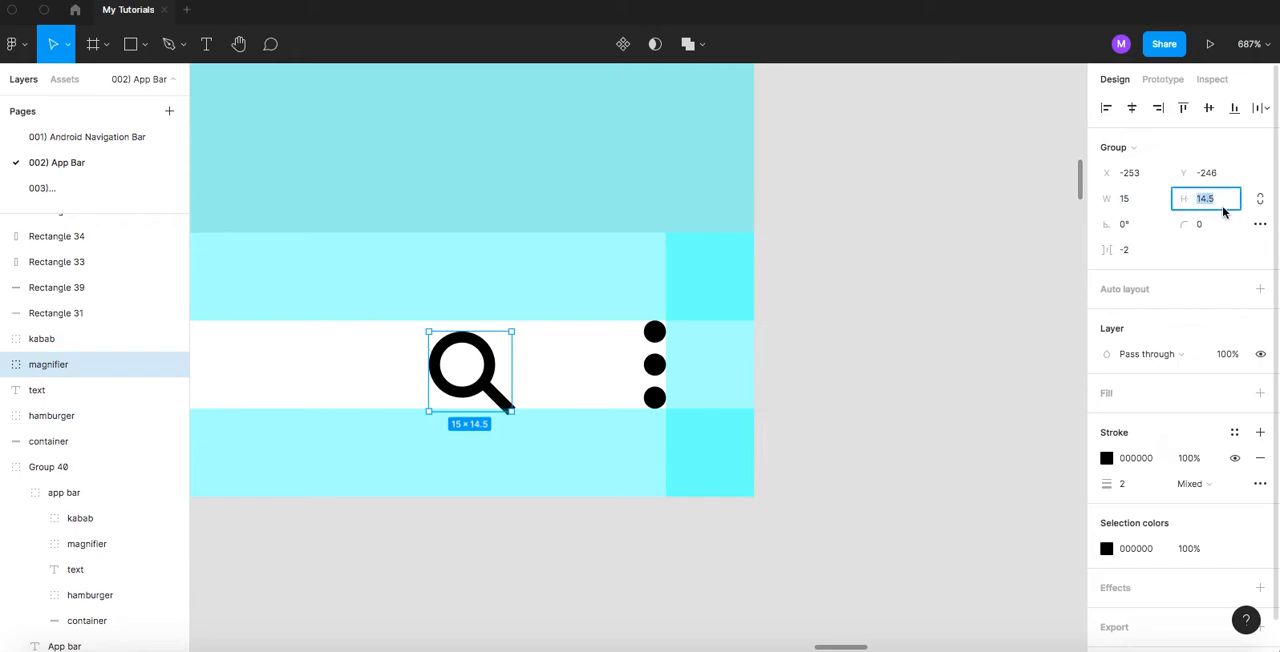
type("15")
key("Return")
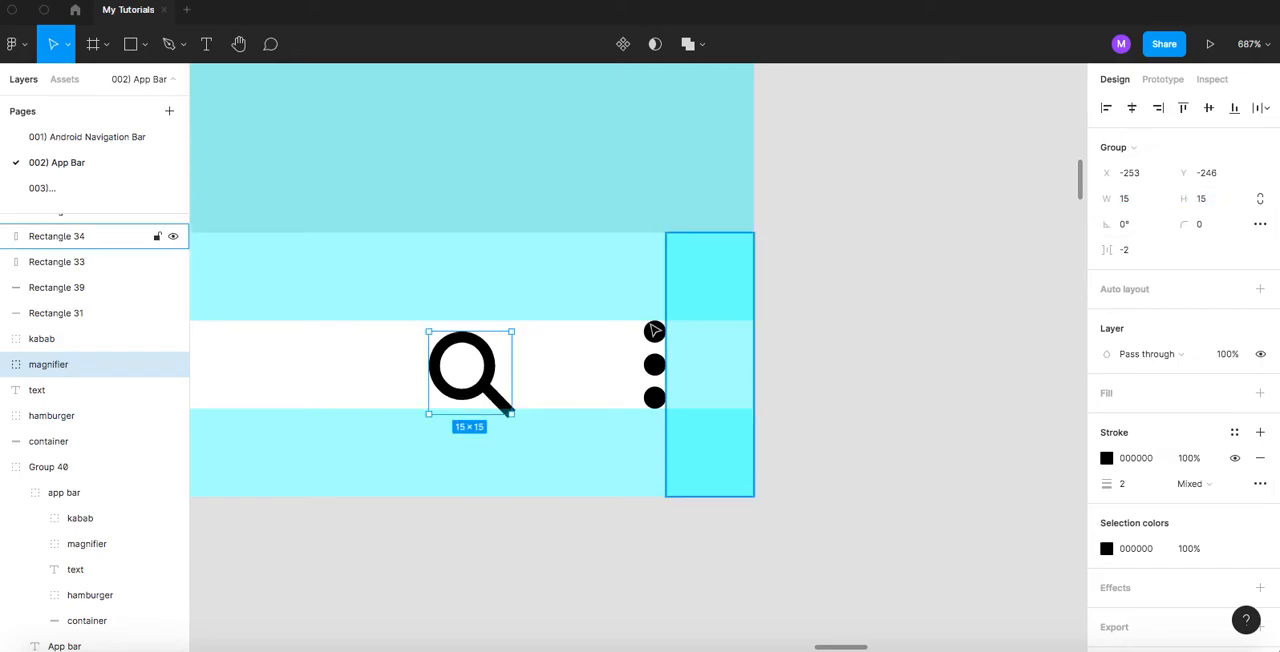
left_click_drag(489, 364, 491, 368)
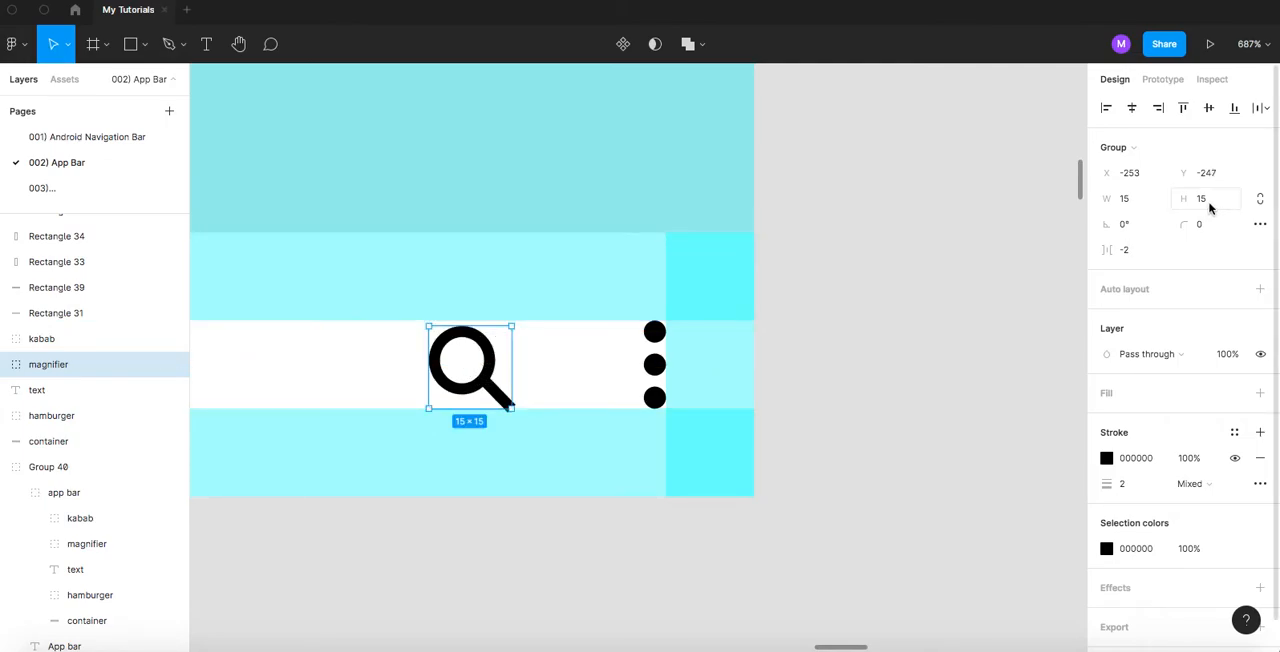
- Lock the copied magnifier's proportions, resize it to 16 × 16 and move it up to Y -248
left_click(1260, 198)
left_click(1130, 200)
type("16")
key("Return")
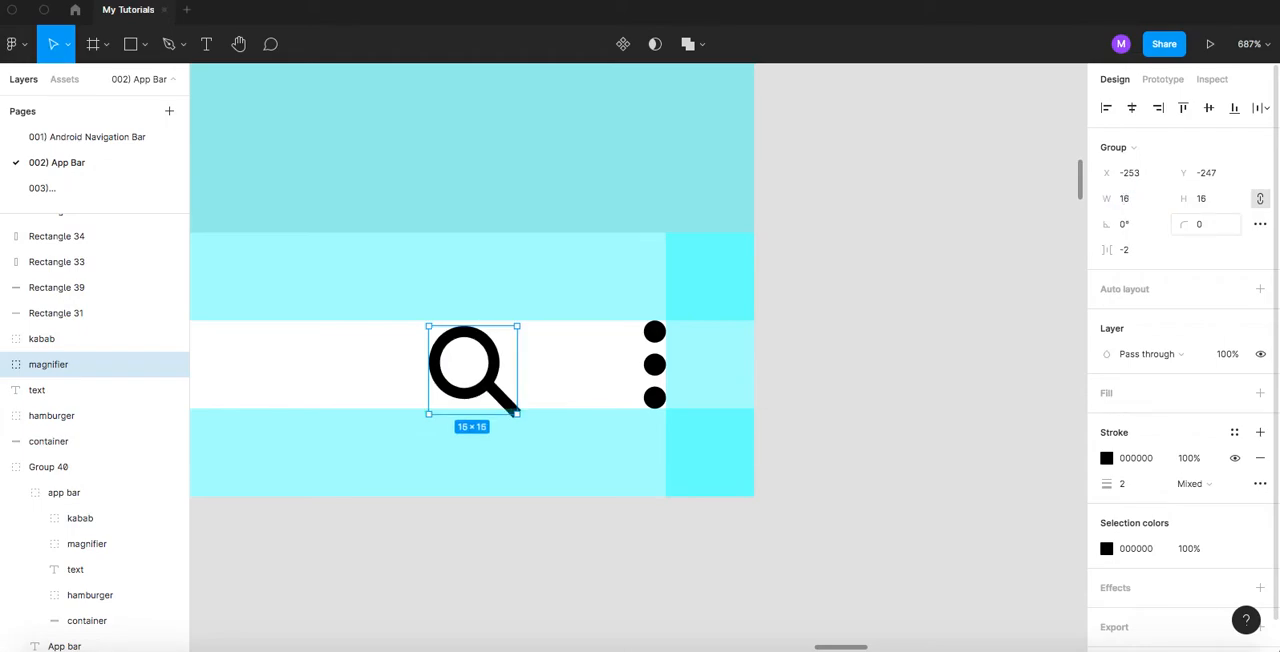
left_click_drag(493, 370, 493, 364)
- Inspect how the copied magnifier and kabab fit between the upper and lower padding bands
scroll(450, 370, "up", 5)
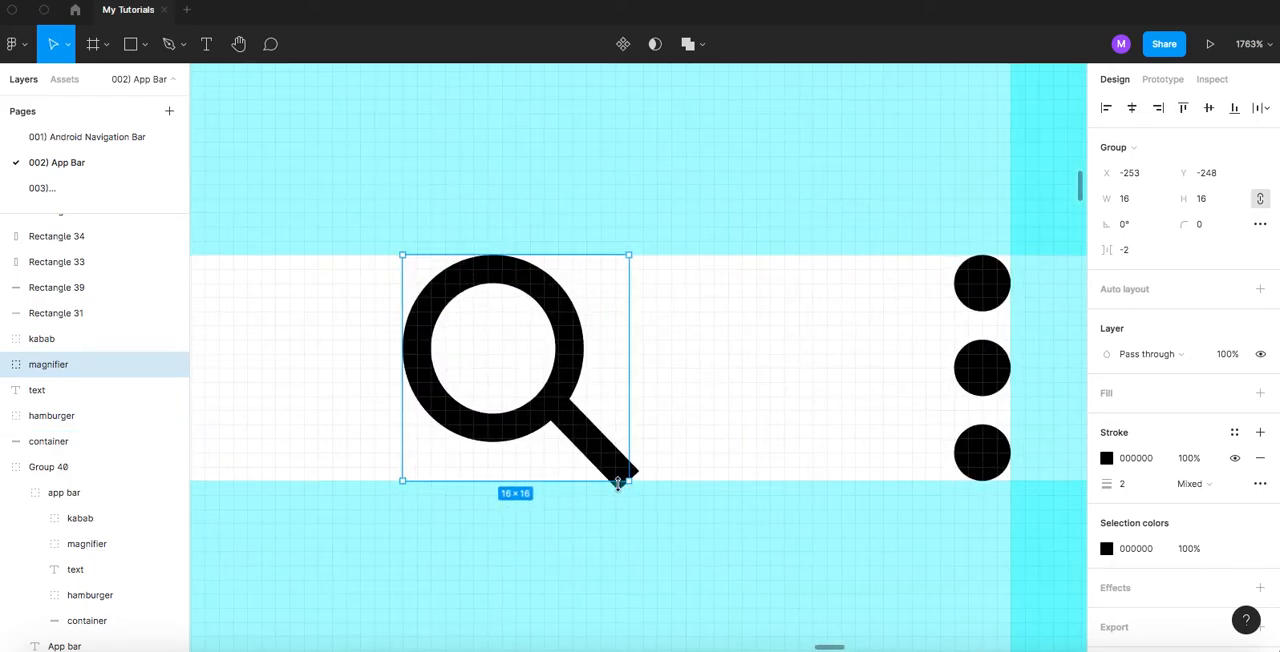
scroll(615, 482, "up", 2)
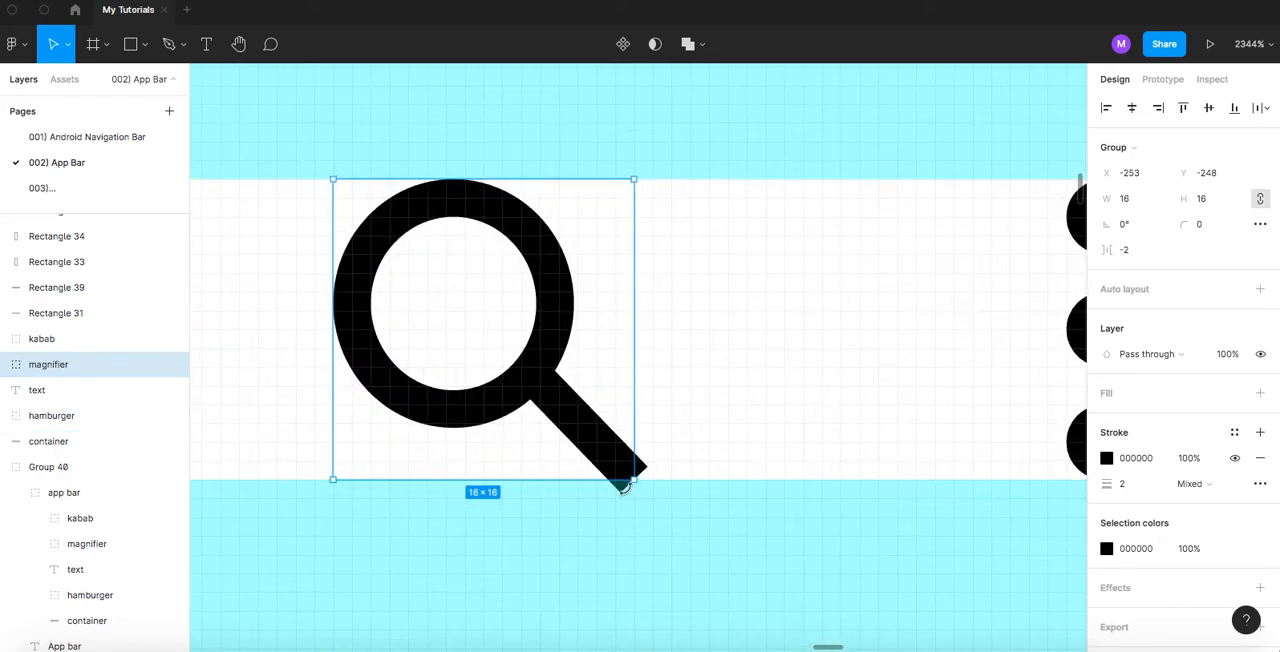
scroll(622, 488, "down", 4)
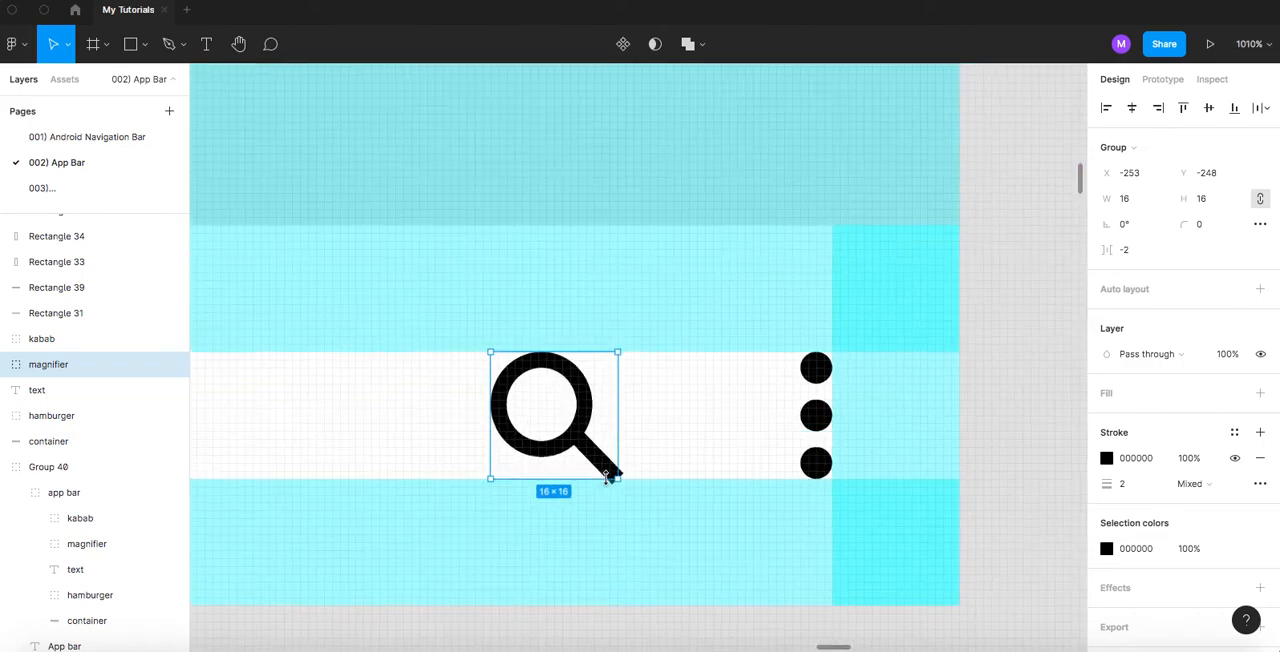
scroll(610, 478, "down", 1)
left_click(794, 421)
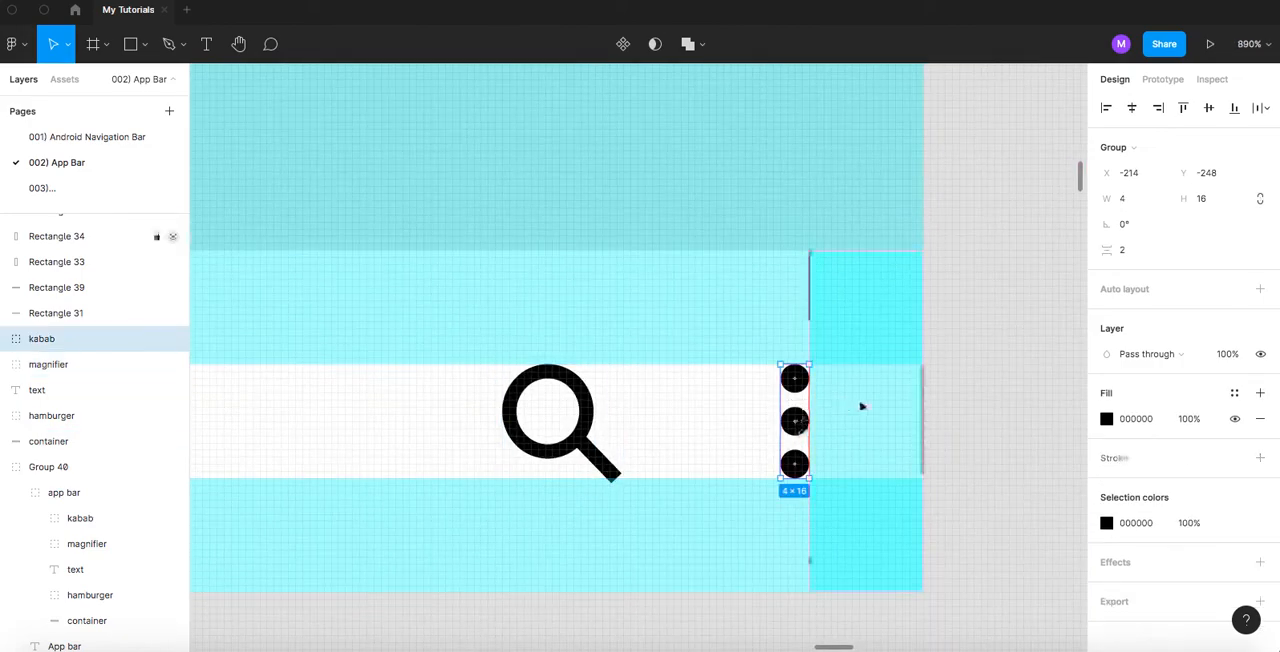
scroll(737, 397, "down", 6)
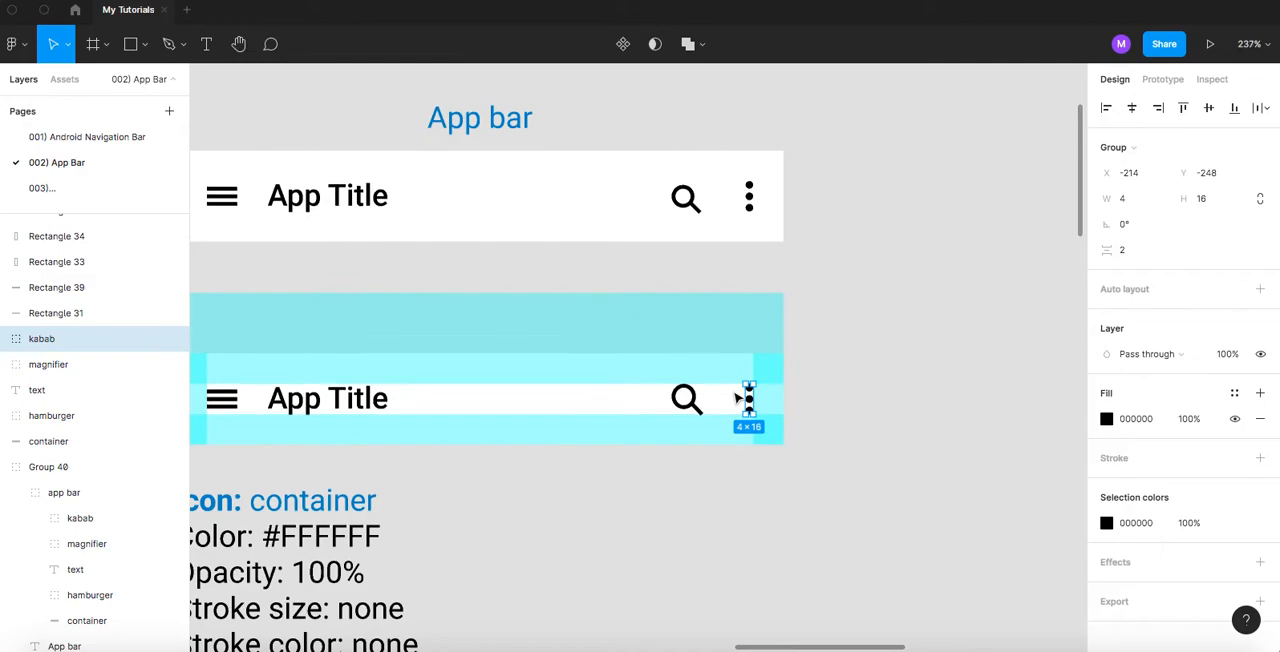
scroll(737, 397, "down", 2)
left_click(823, 343)
- Delete the copied title text, hamburger, magnifier and kabab from the padded container copy
scroll(849, 334, "down", 3)
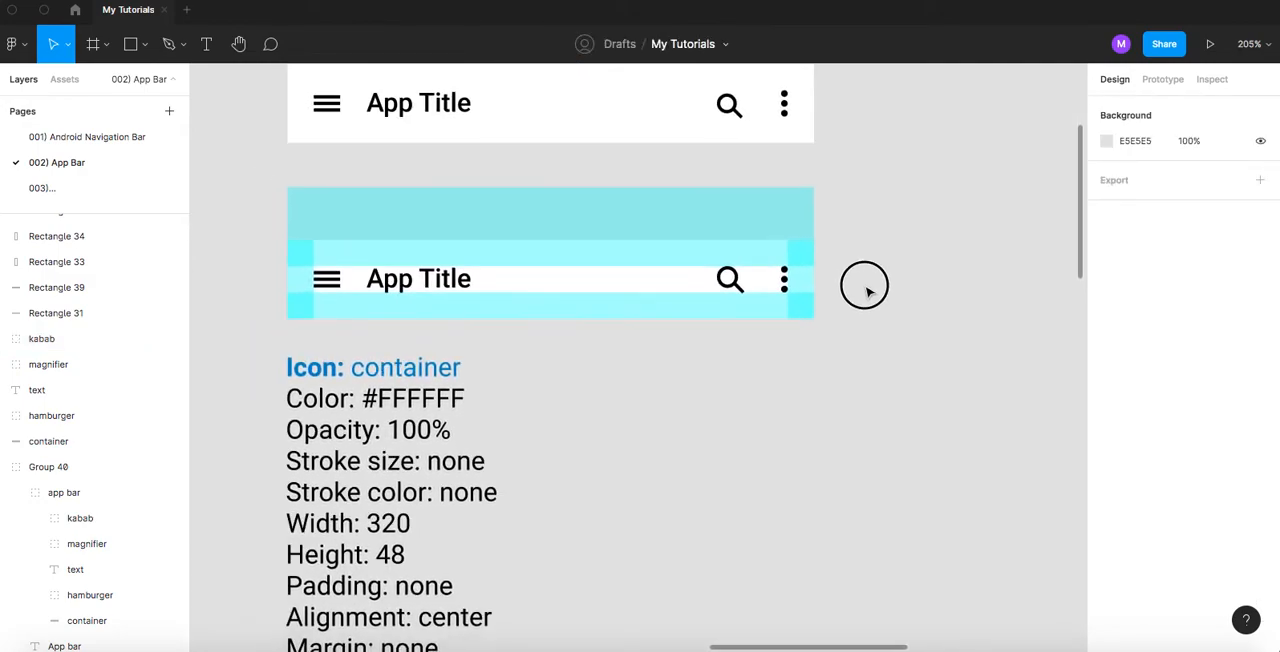
left_click_drag(867, 289, 867, 277)
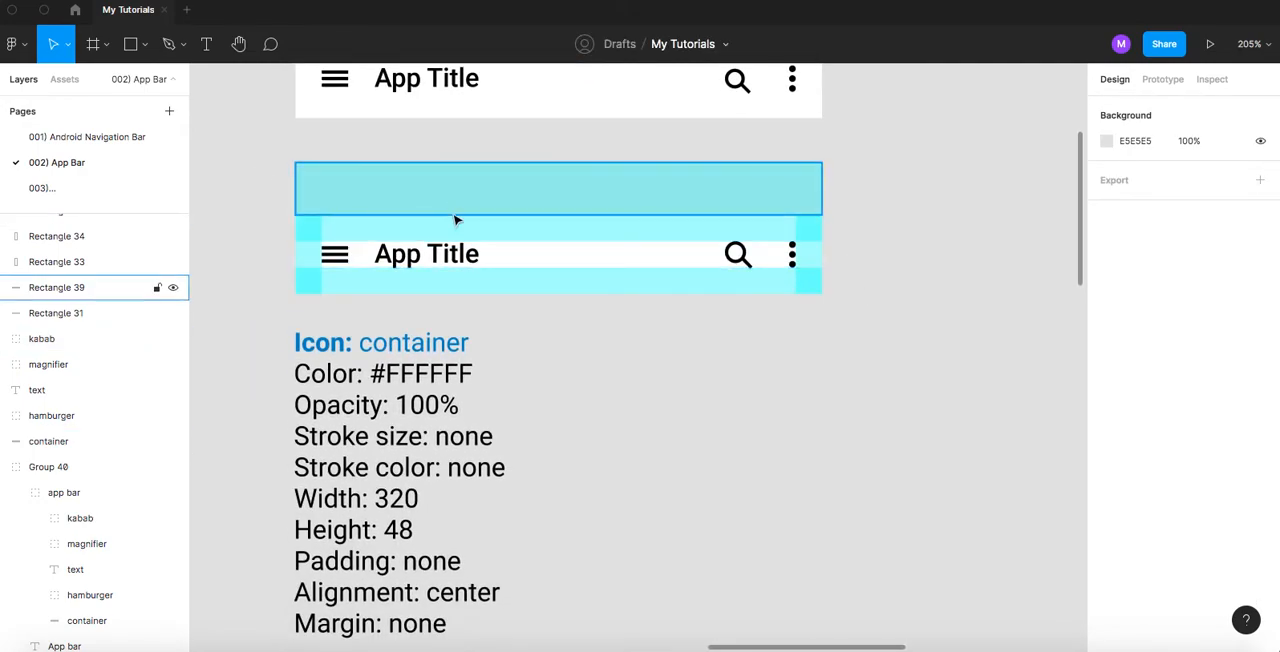
left_click_drag(537, 351, 626, 289)
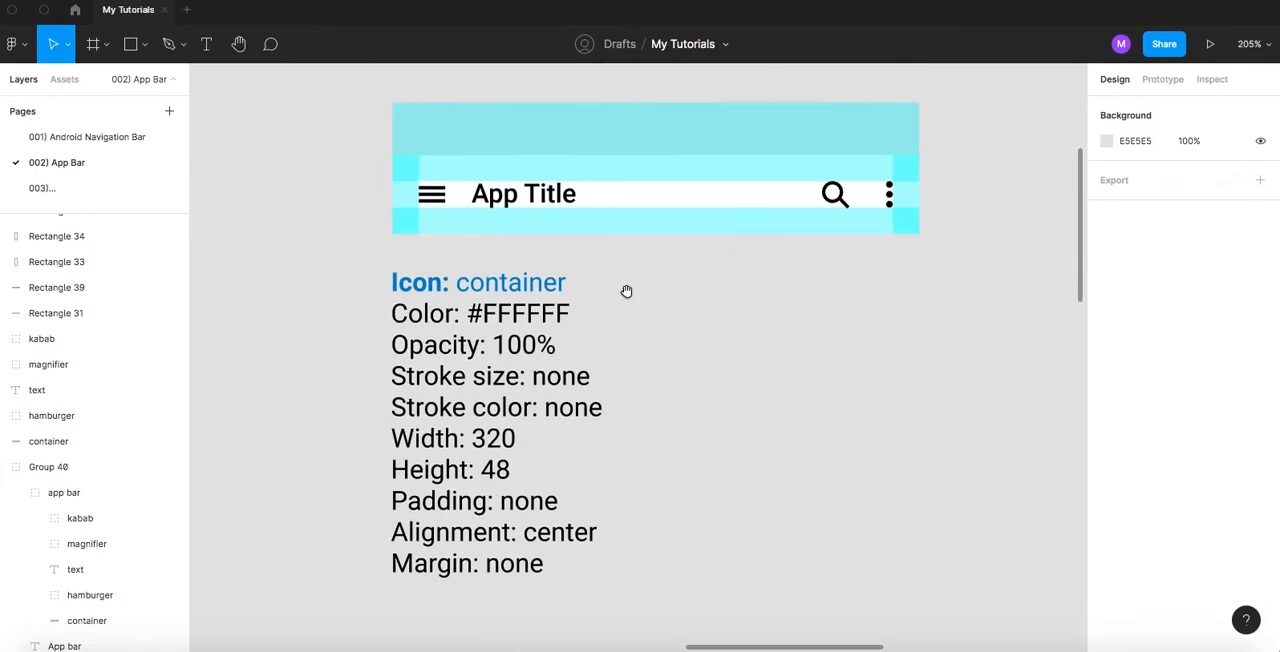
left_click(539, 201)
key("Delete")
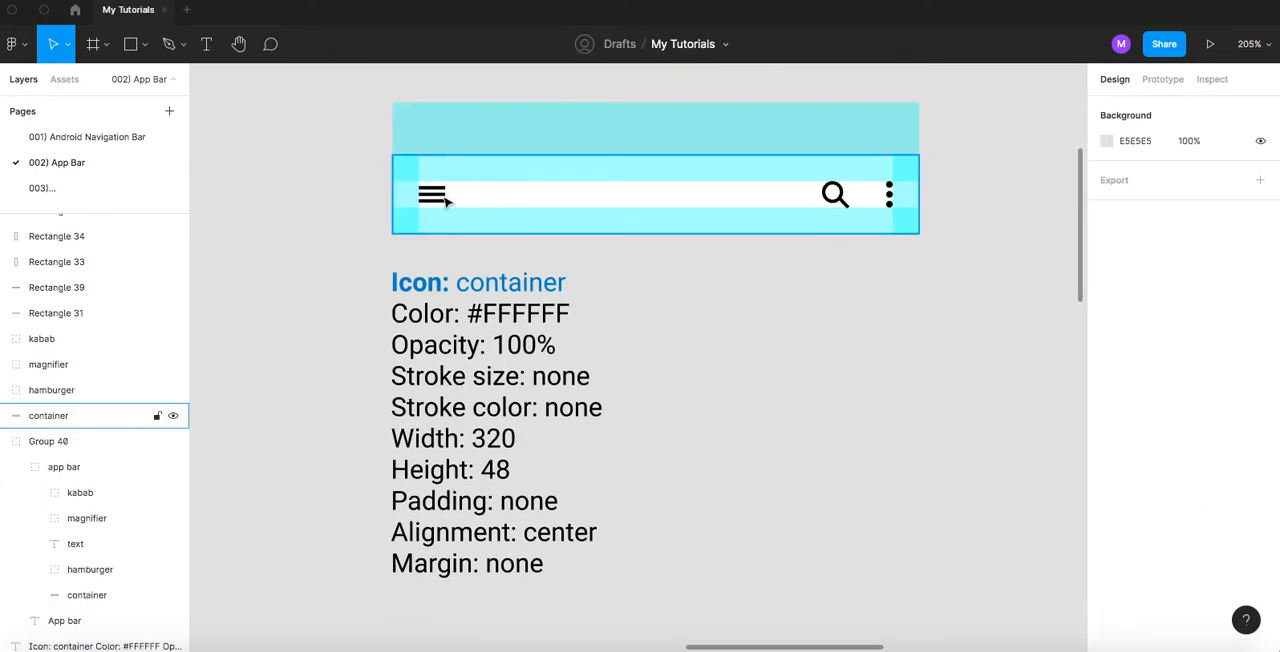
left_click(434, 194)
key("Delete")
left_click(836, 196)
key("Delete")
left_click(889, 196)
key("Delete")
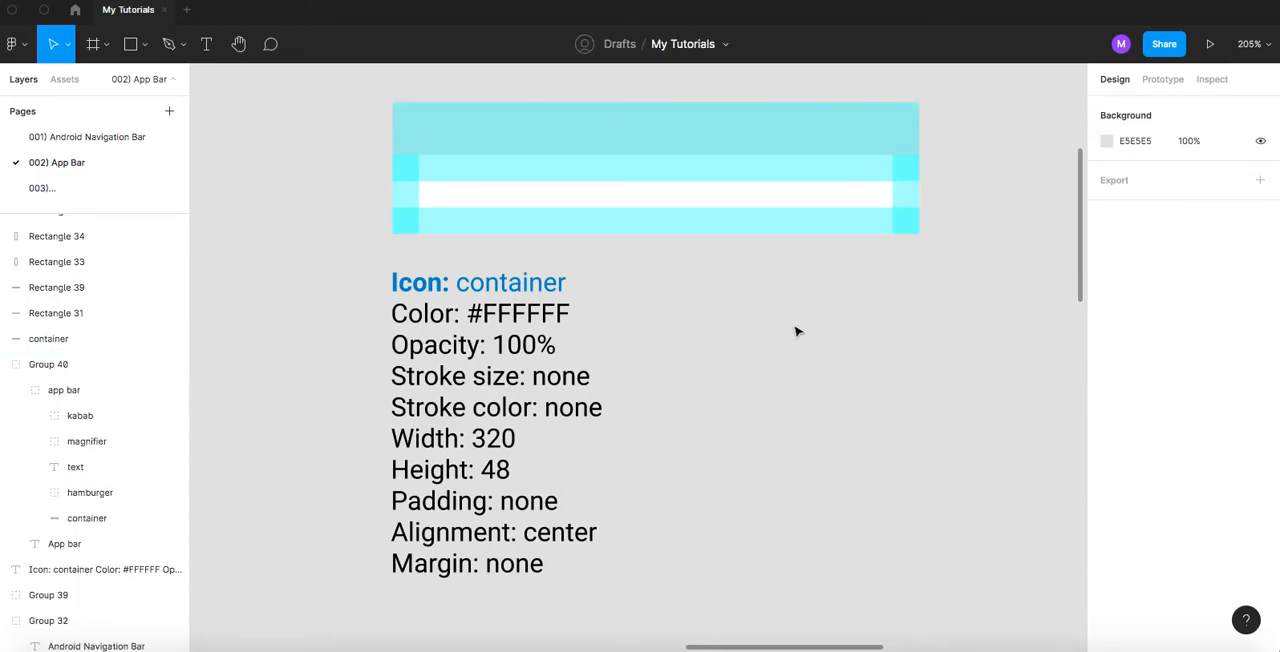
- Change the label "Padding" to "Padding top" in the container specifications
scroll(655, 350, "down", 2)
scroll(655, 350, "left", 2)
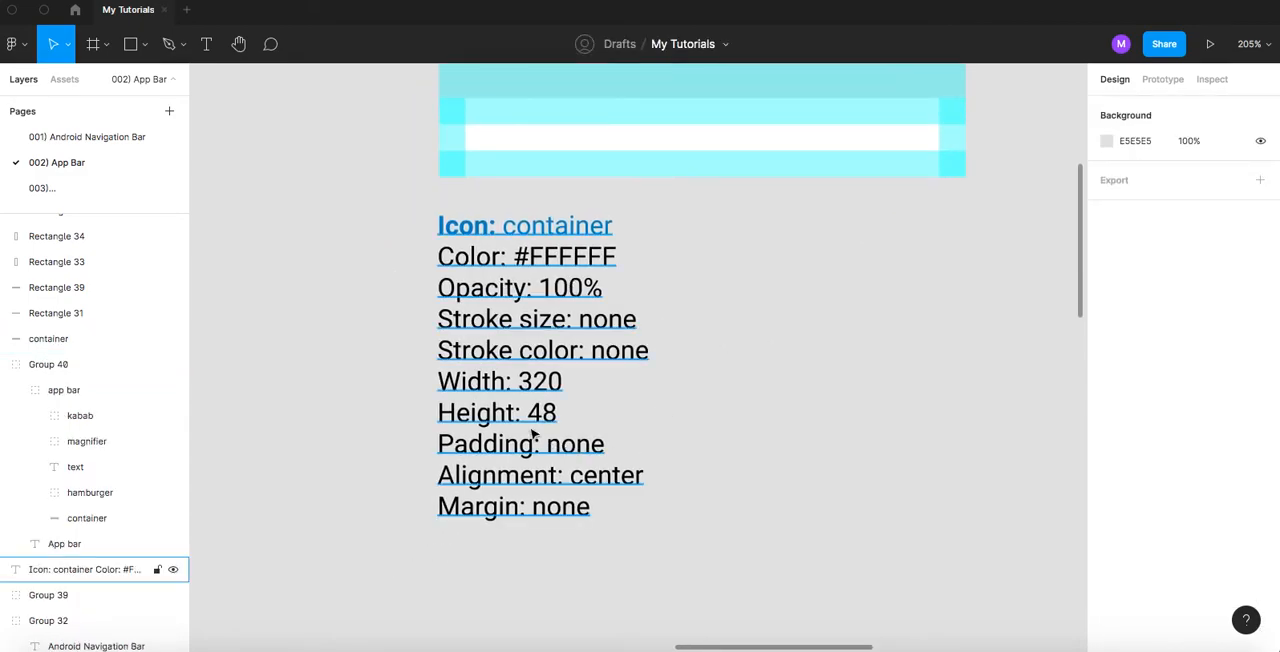
scroll(533, 435, "up", 2)
scroll(582, 454, "up", 3)
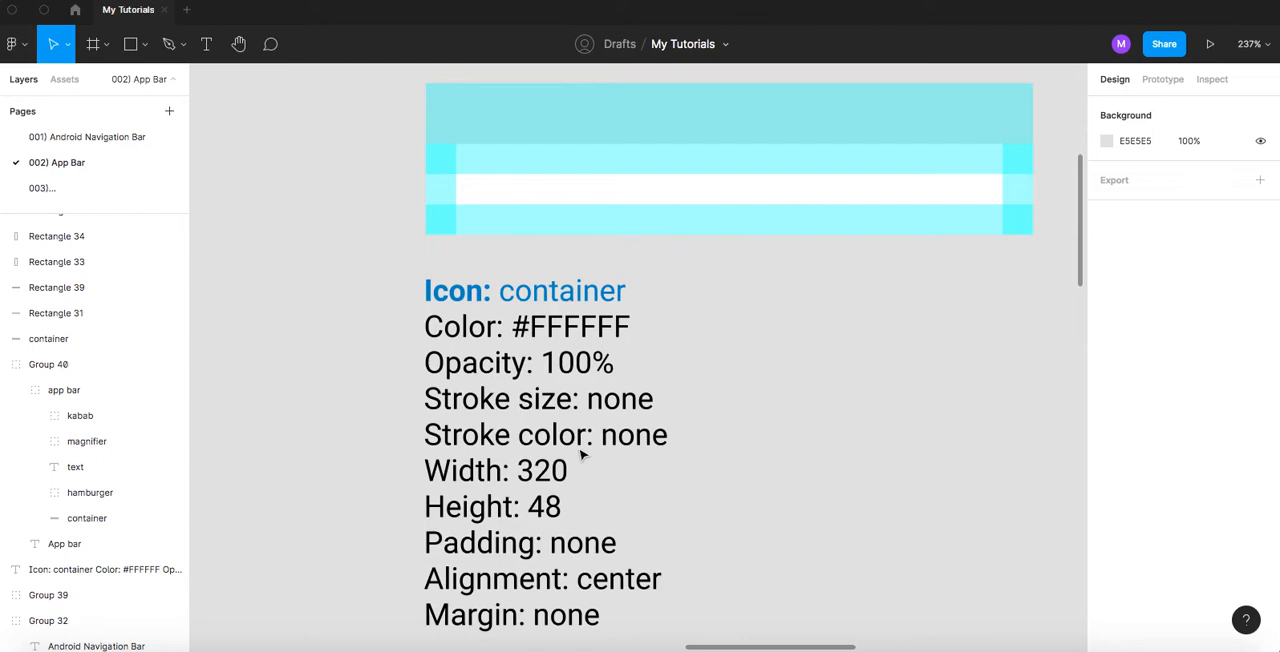
scroll(582, 454, "down", 1)
left_click(580, 510)
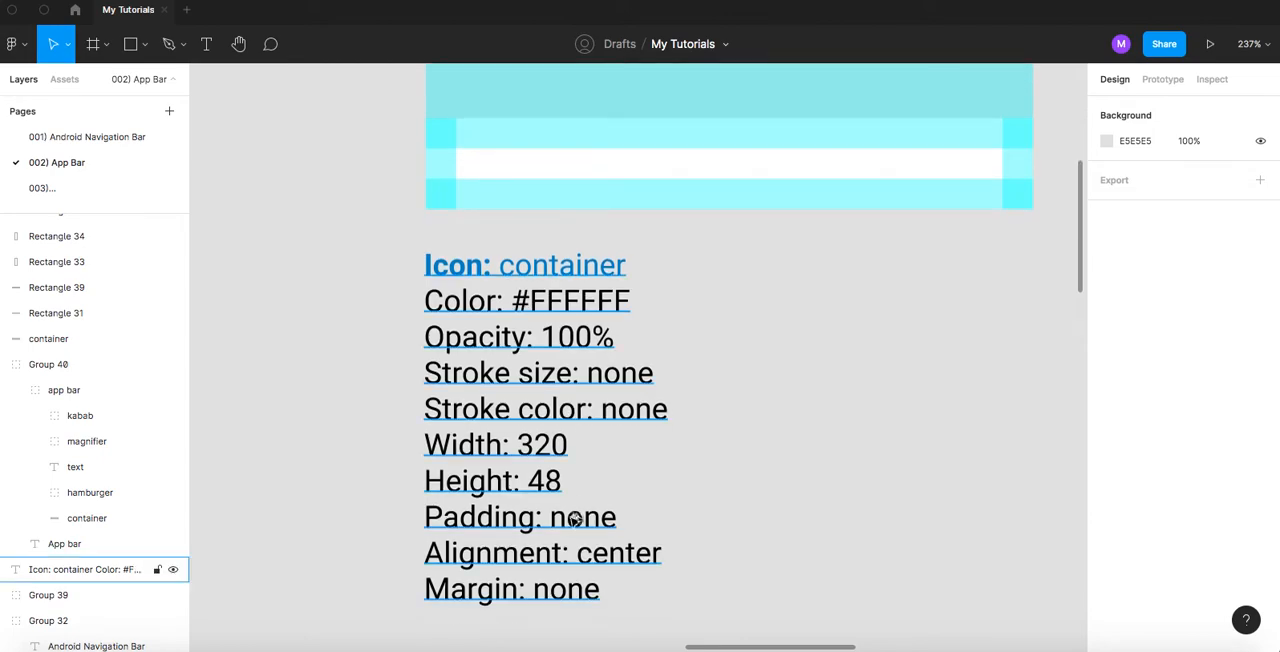
double_click(563, 516)
left_click(537, 516)
type("top")
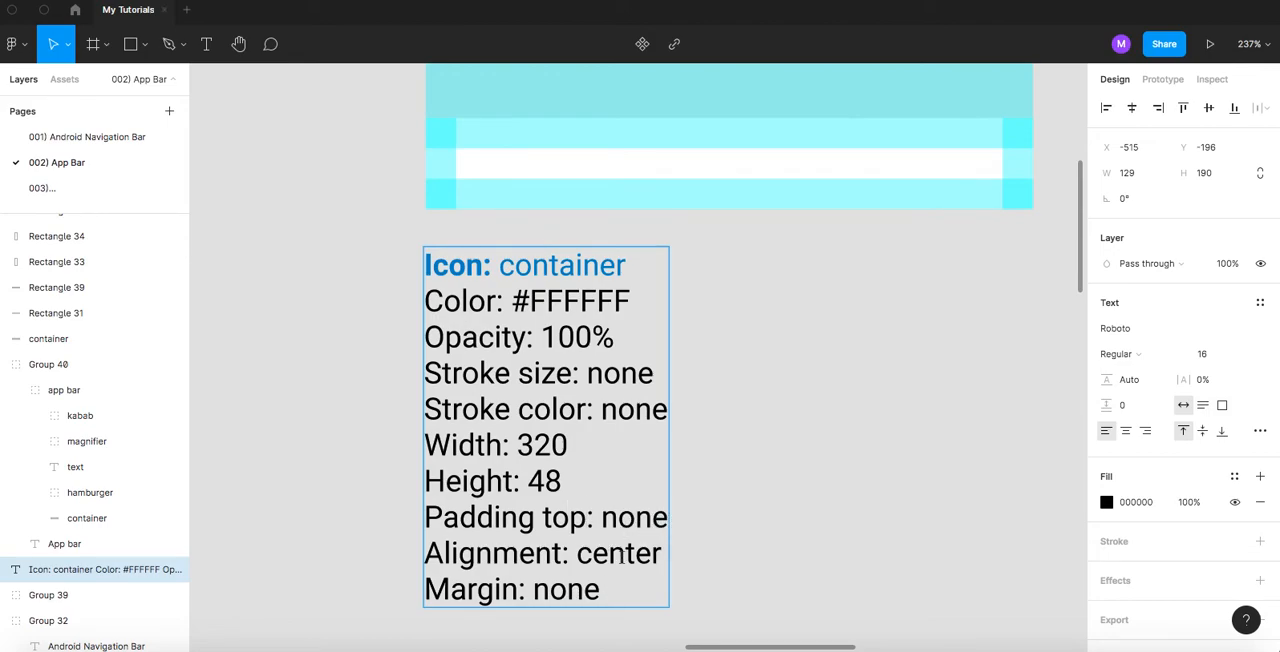
- Set the Alignment value in the container specifications to none
scroll(706, 540, "down", 1)
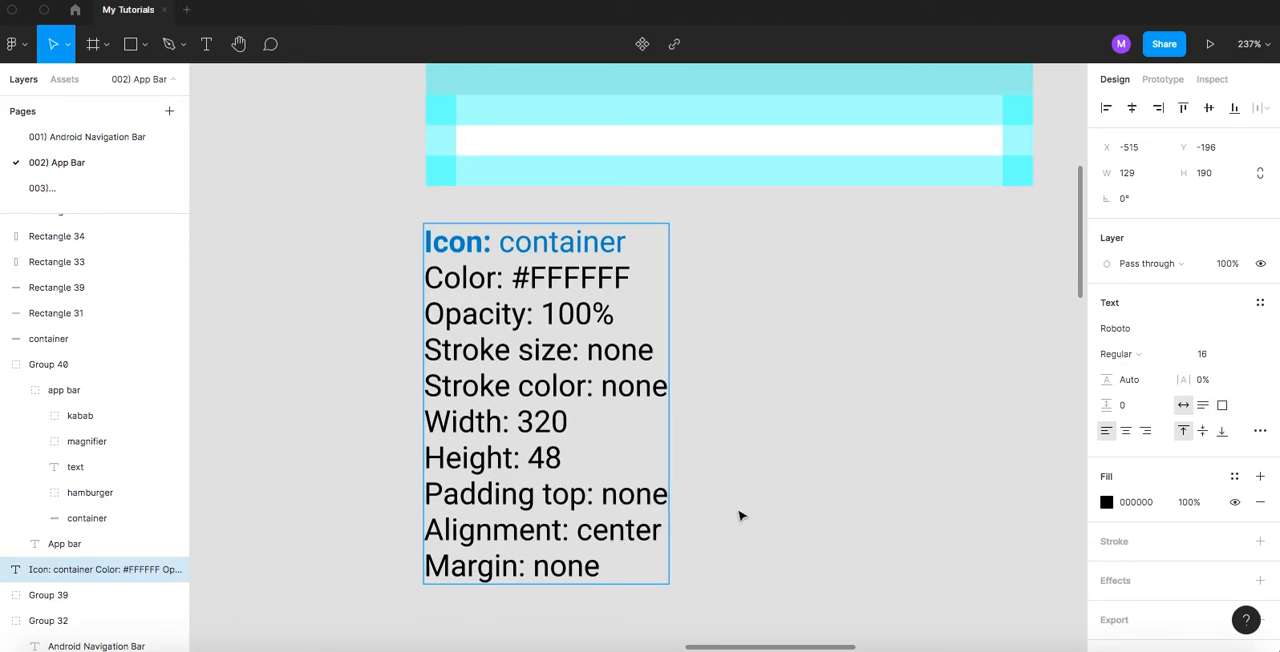
double_click(610, 531)
type("none")
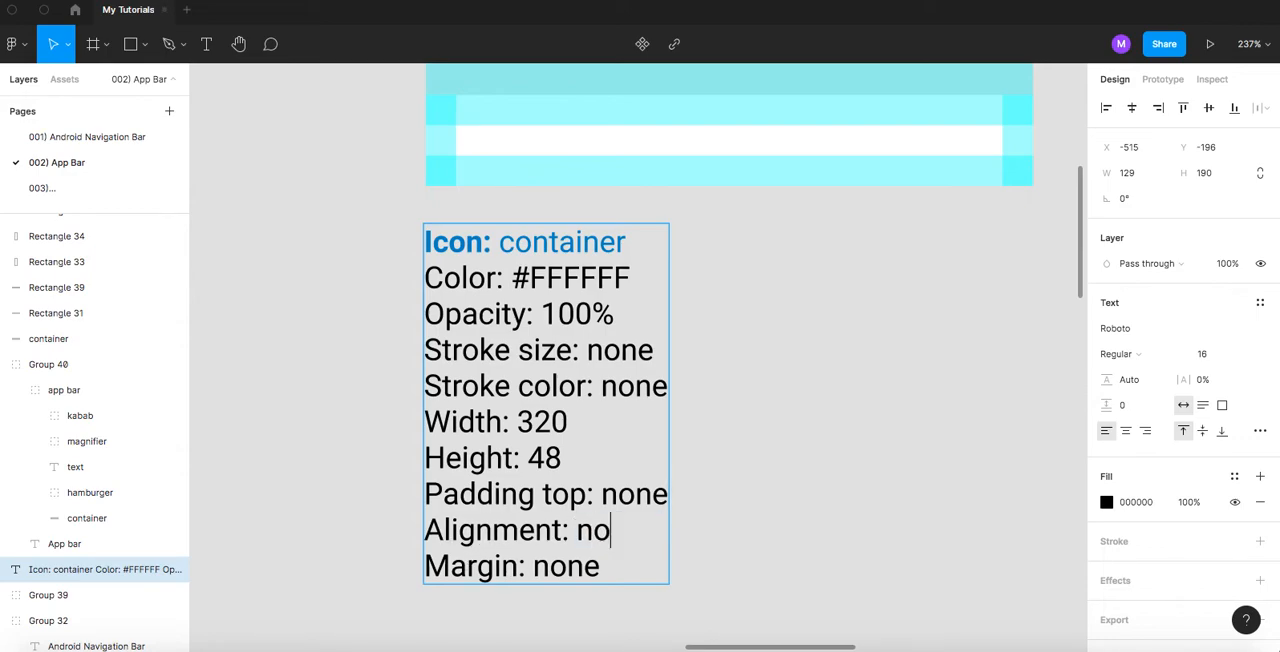
- Copy the "Padding top: none" line and paste it three times on new lines beneath it
triple_click(661, 494)
key("ctrl+c")
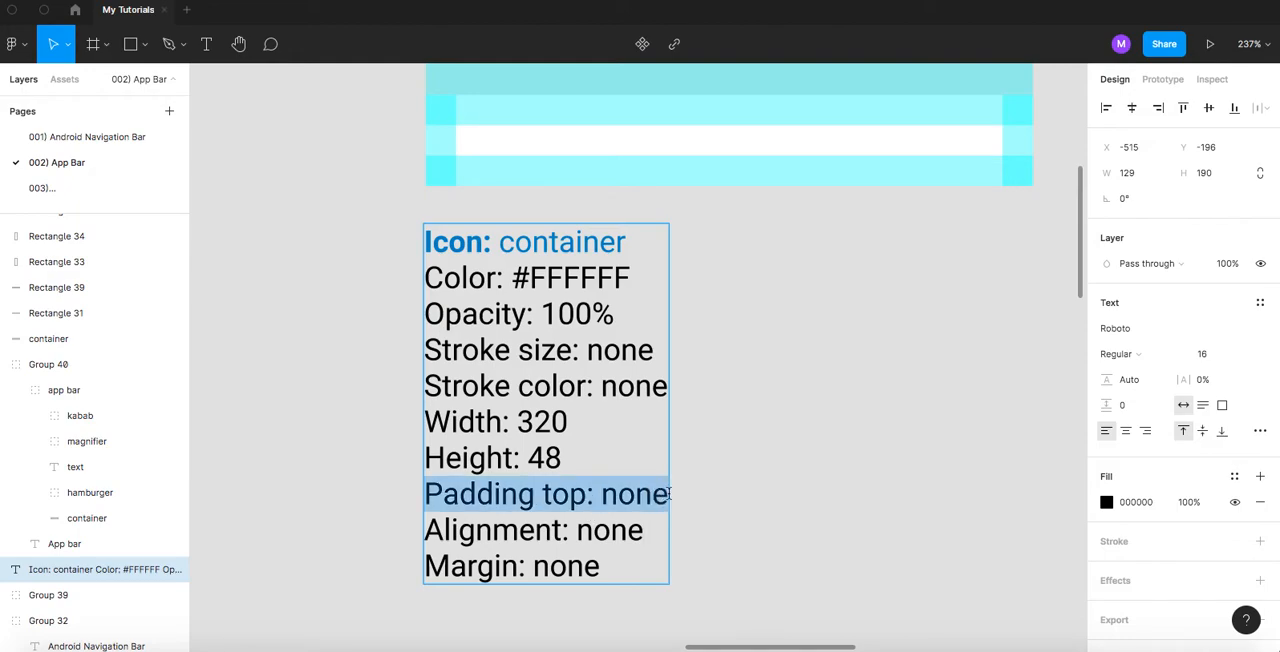
left_click(669, 494)
key("Return")
key("ctrl+v")
key("Return")
key("ctrl+v")
key("Return")
key("ctrl+v")
scroll(709, 506, "down", 2)
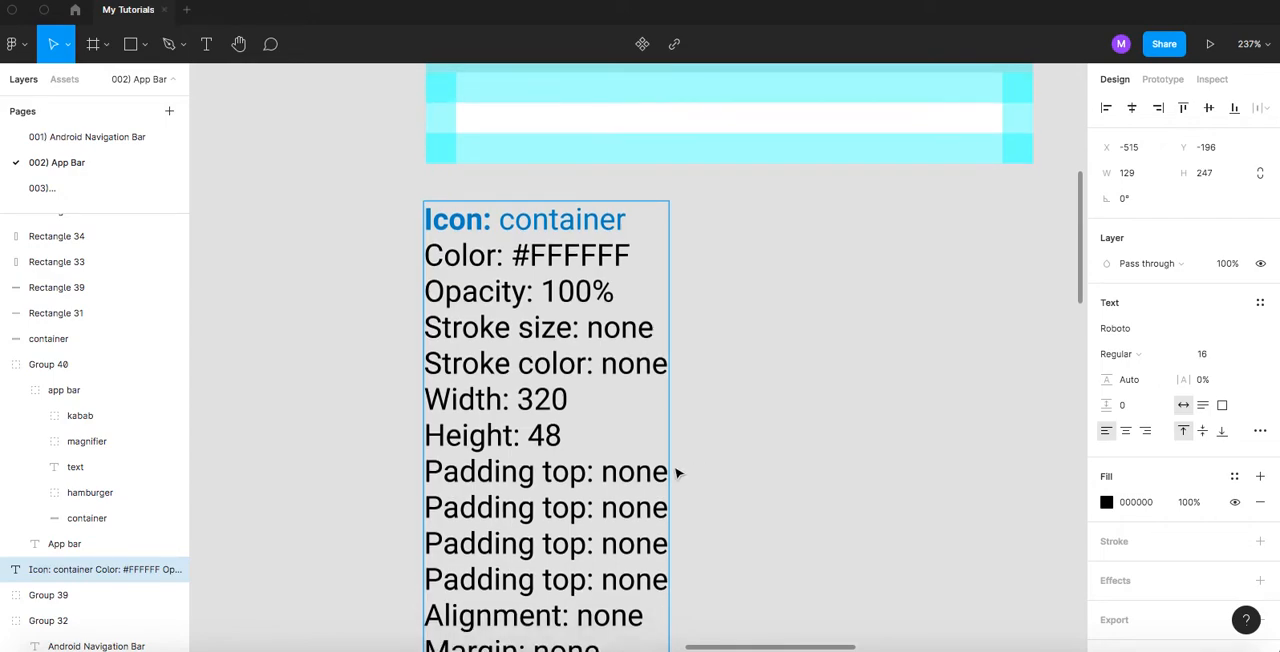
- Rename the three pasted padding lines to "Padding right", "Padding bottom" and "Padding left"
double_click(563, 488)
type("right")
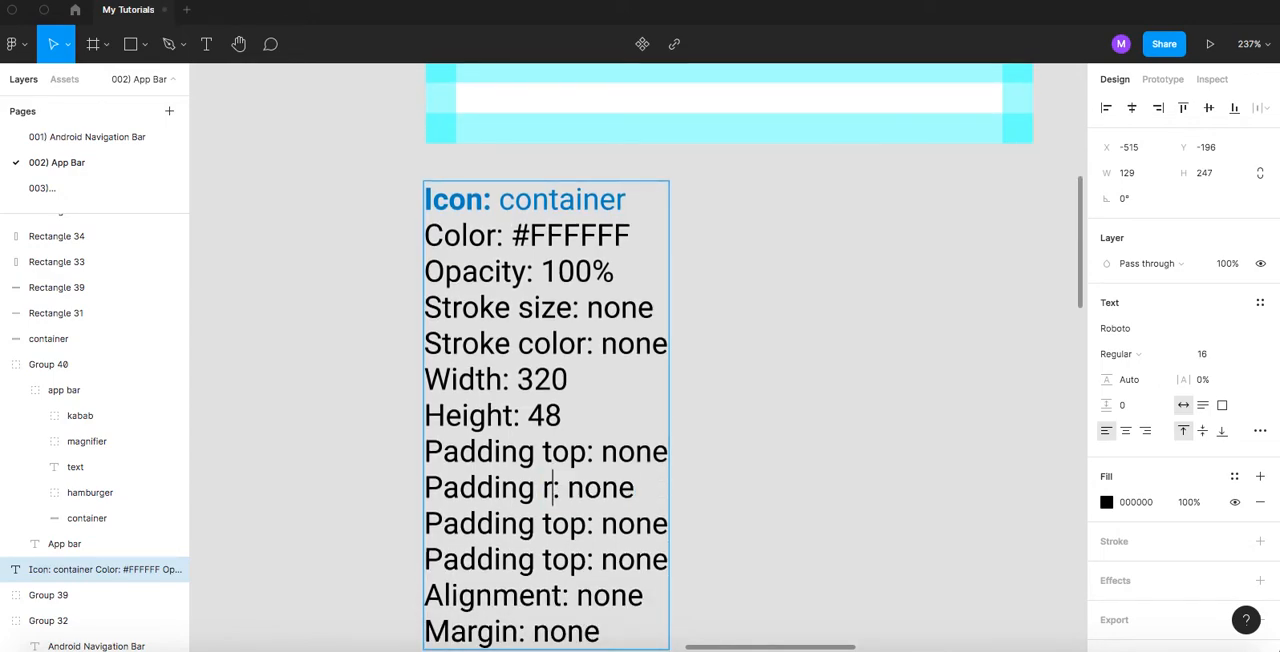
double_click(563, 524)
type("bottom")
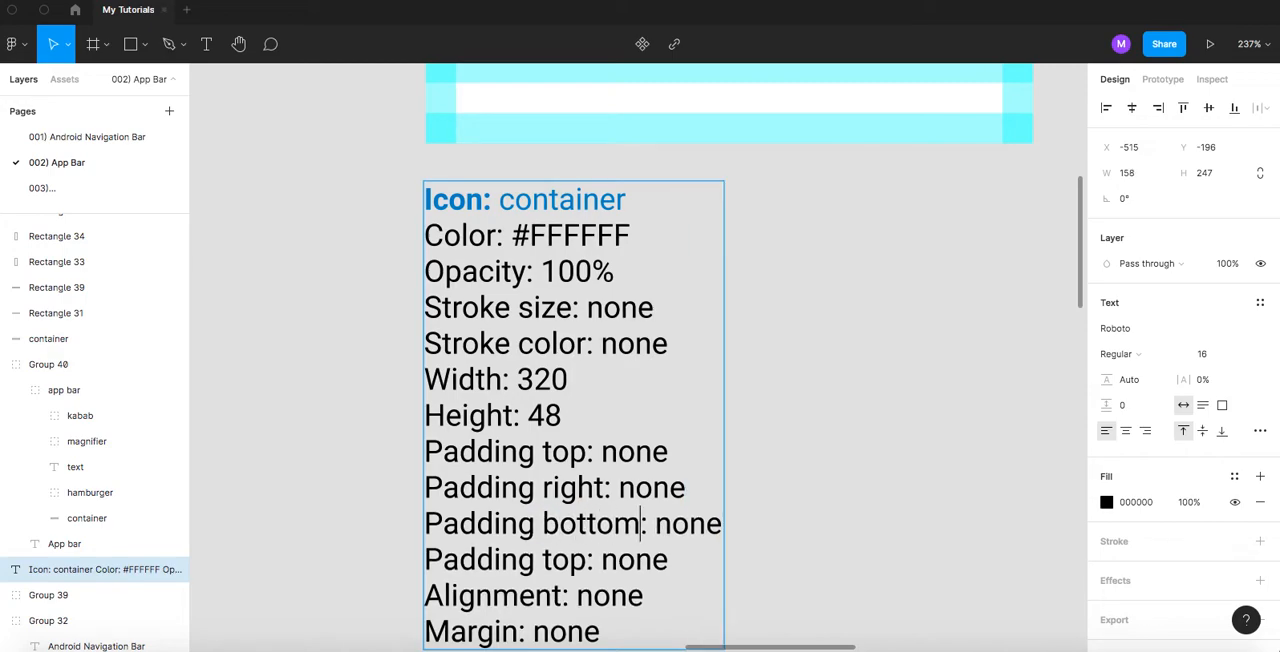
double_click(562, 560)
type("lef")
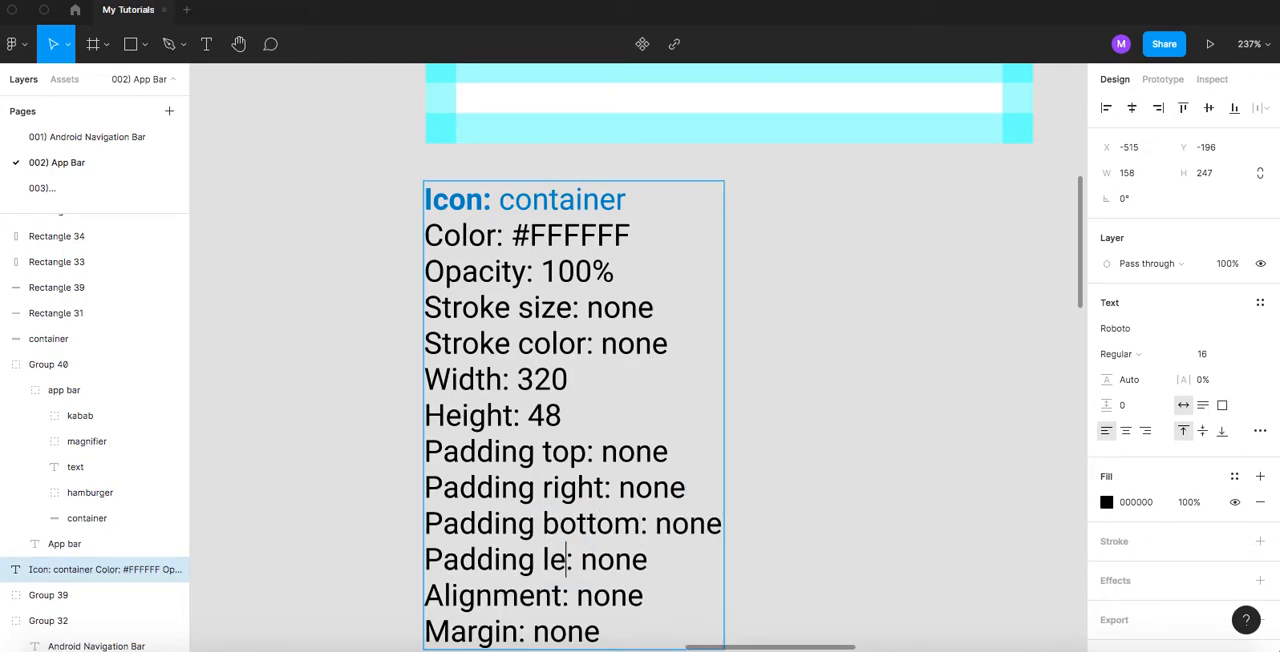
type("t")
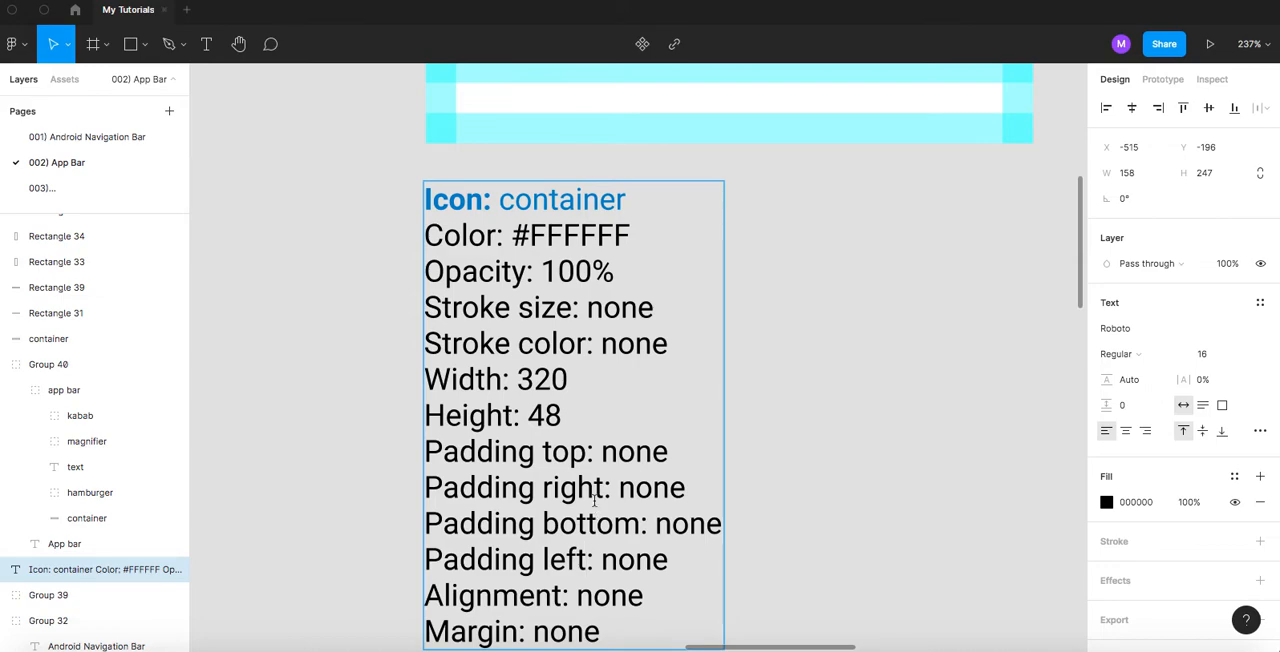
- Set the top, right, bottom and left padding values in the container specifications to 16
double_click(645, 454)
type("16")
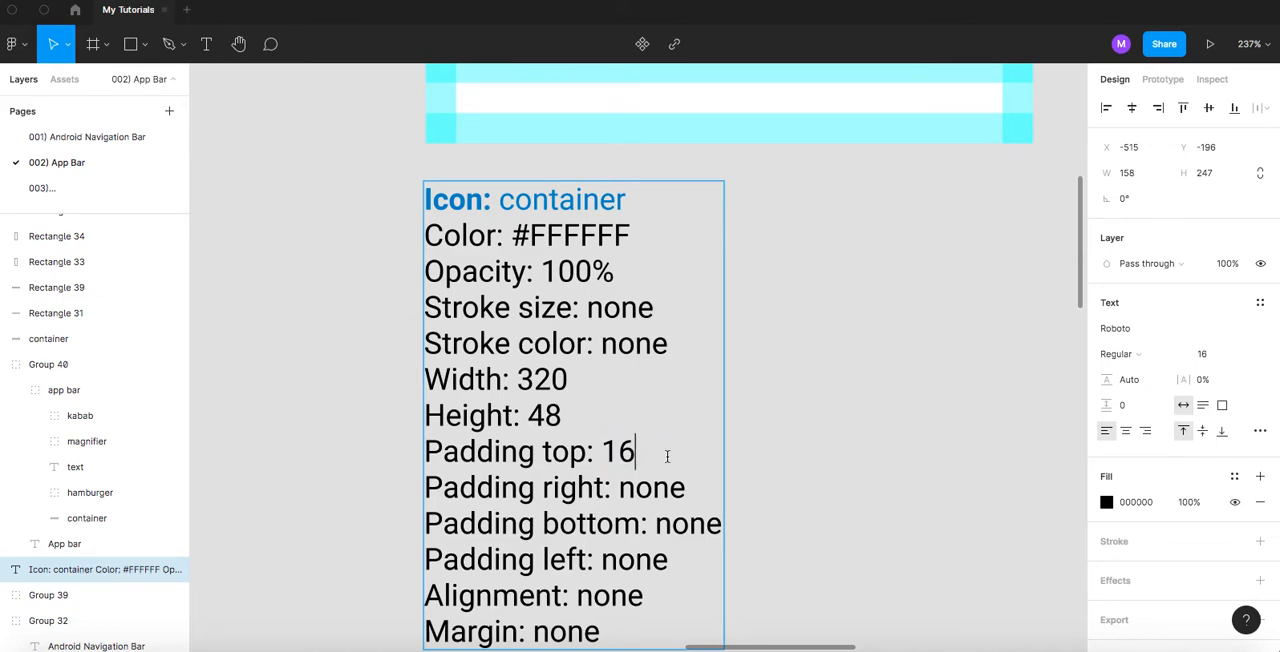
double_click(652, 489)
type("16")
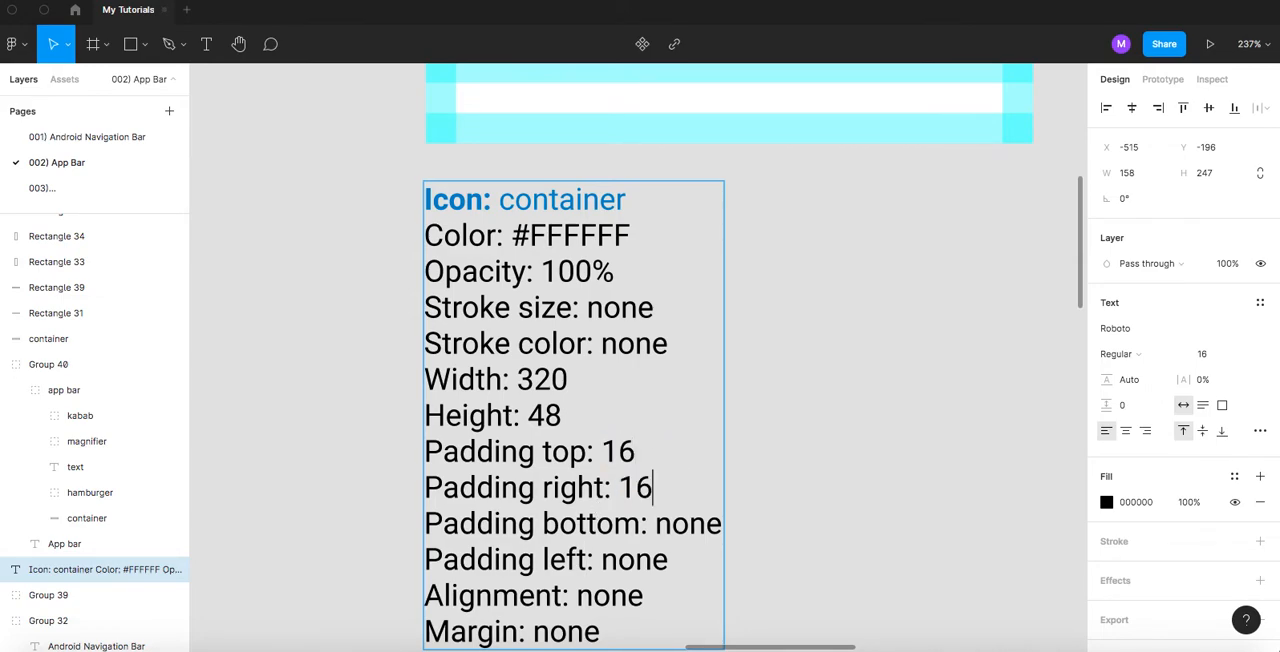
double_click(689, 528)
type("16")
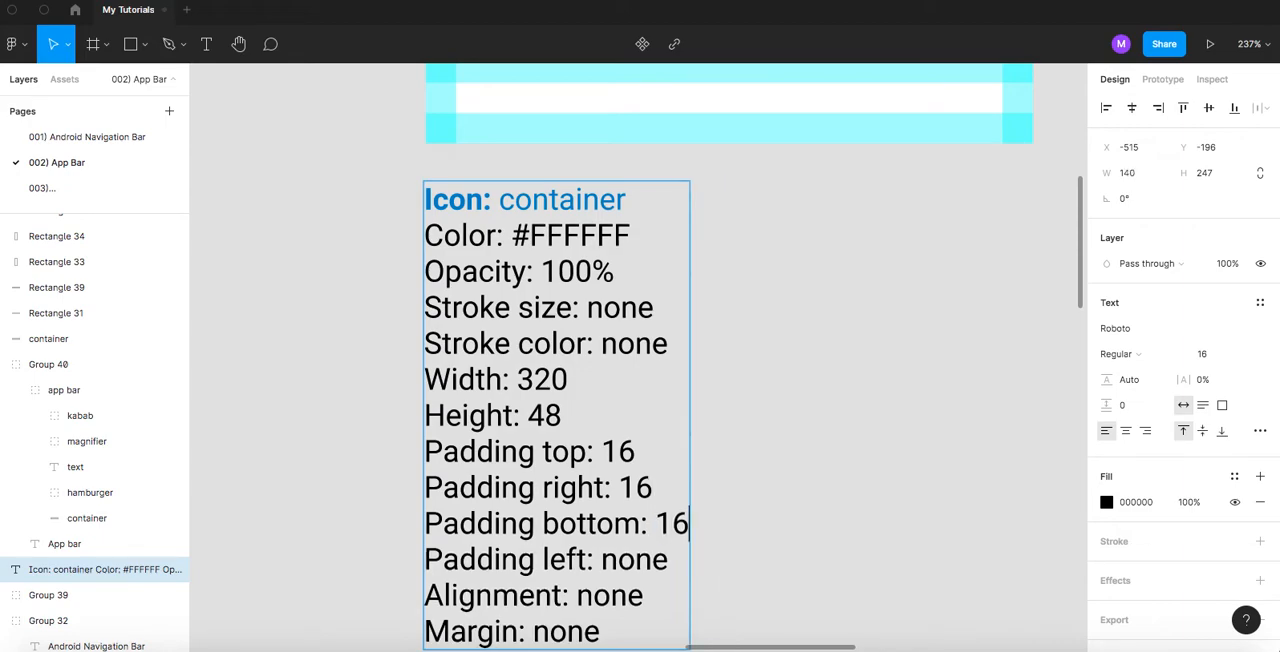
scroll(641, 540, "down", 2)
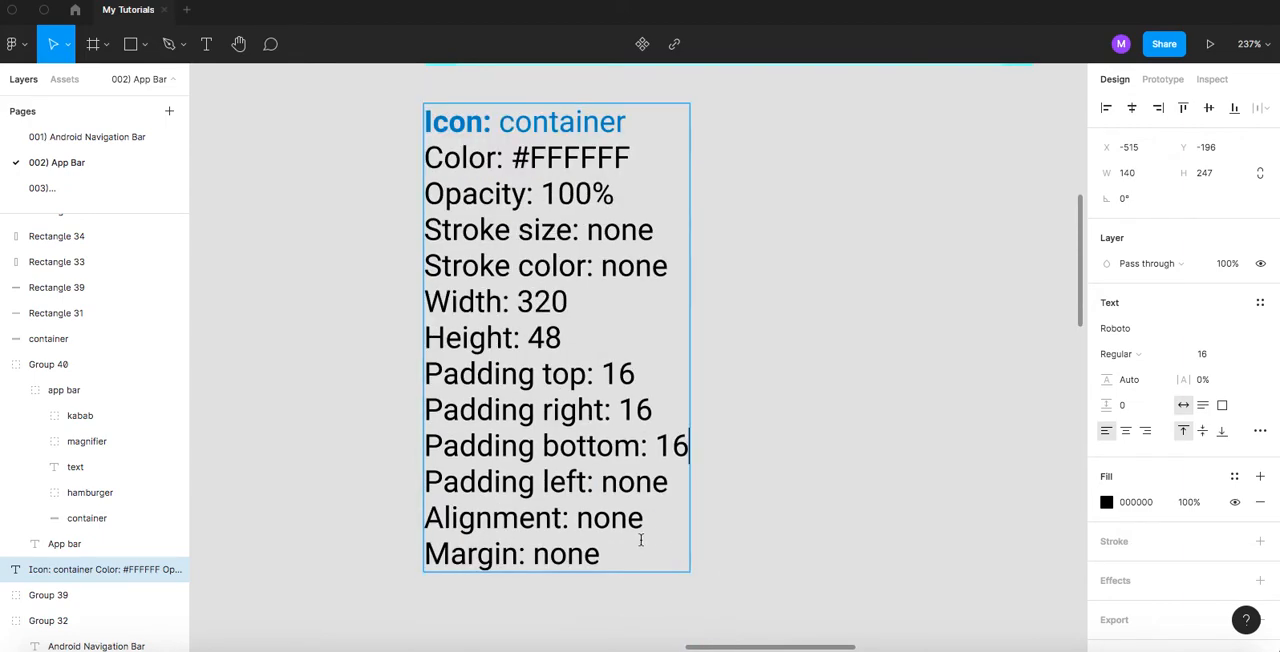
double_click(636, 484)
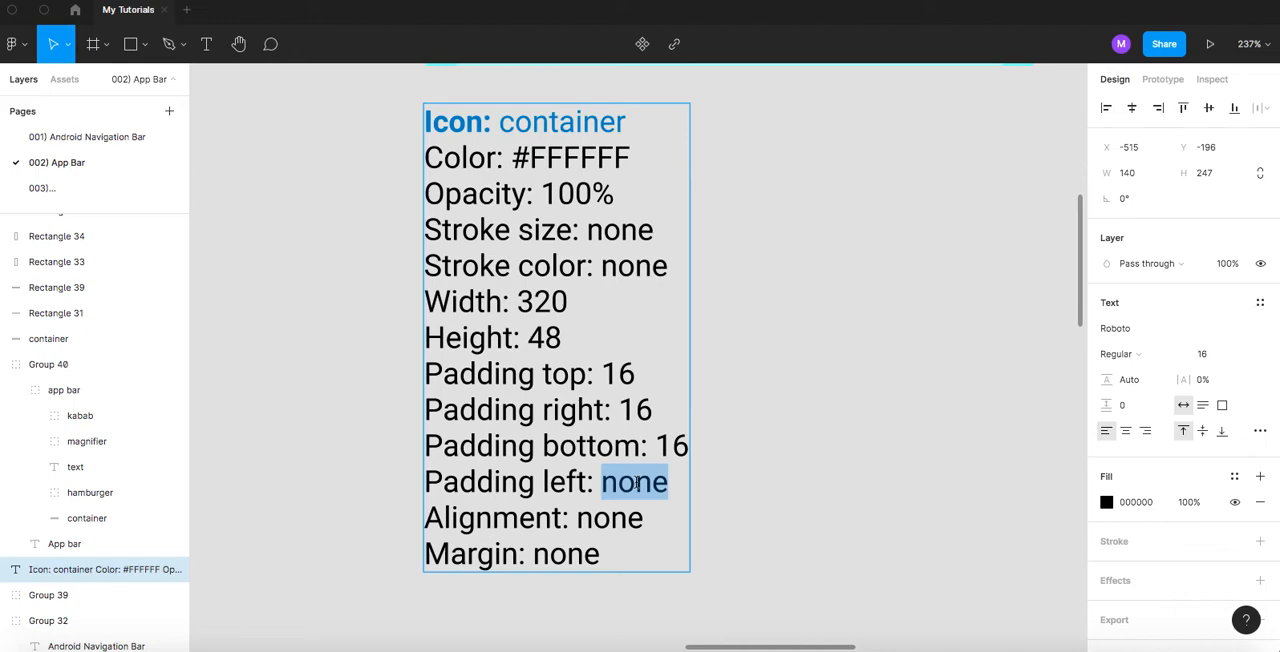
type("16")
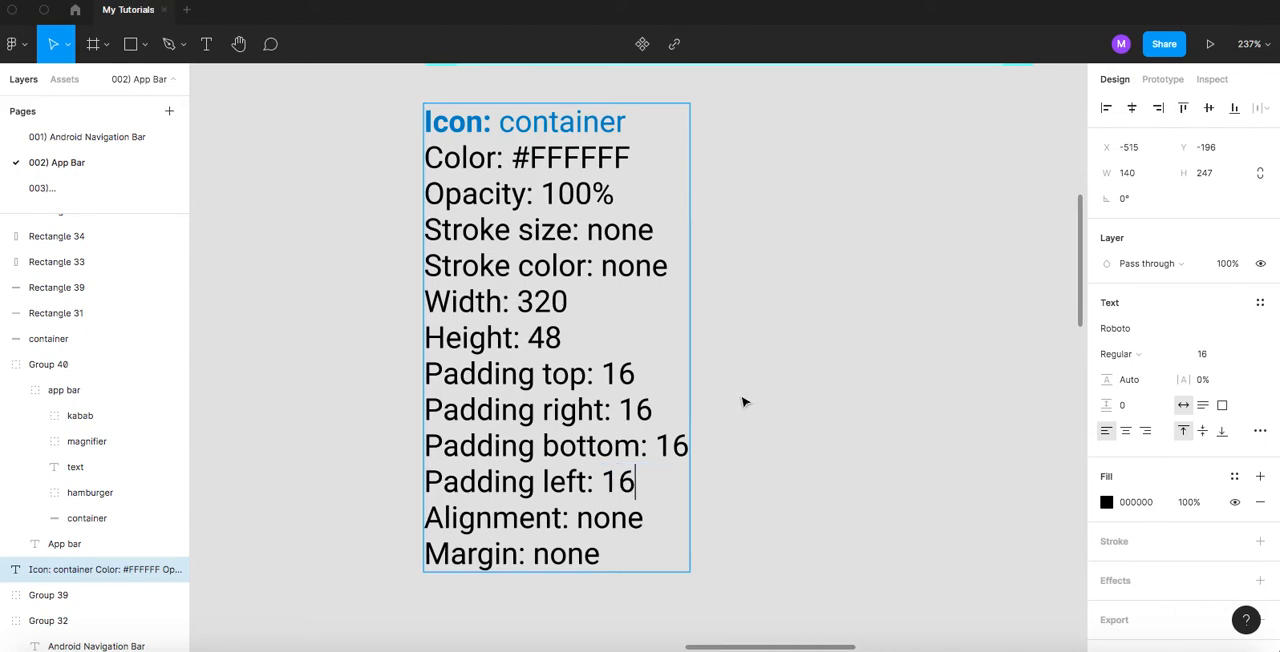
- Move the "Margin: none" line in the container specifications to directly below the "Padding left" line
left_click(615, 553)
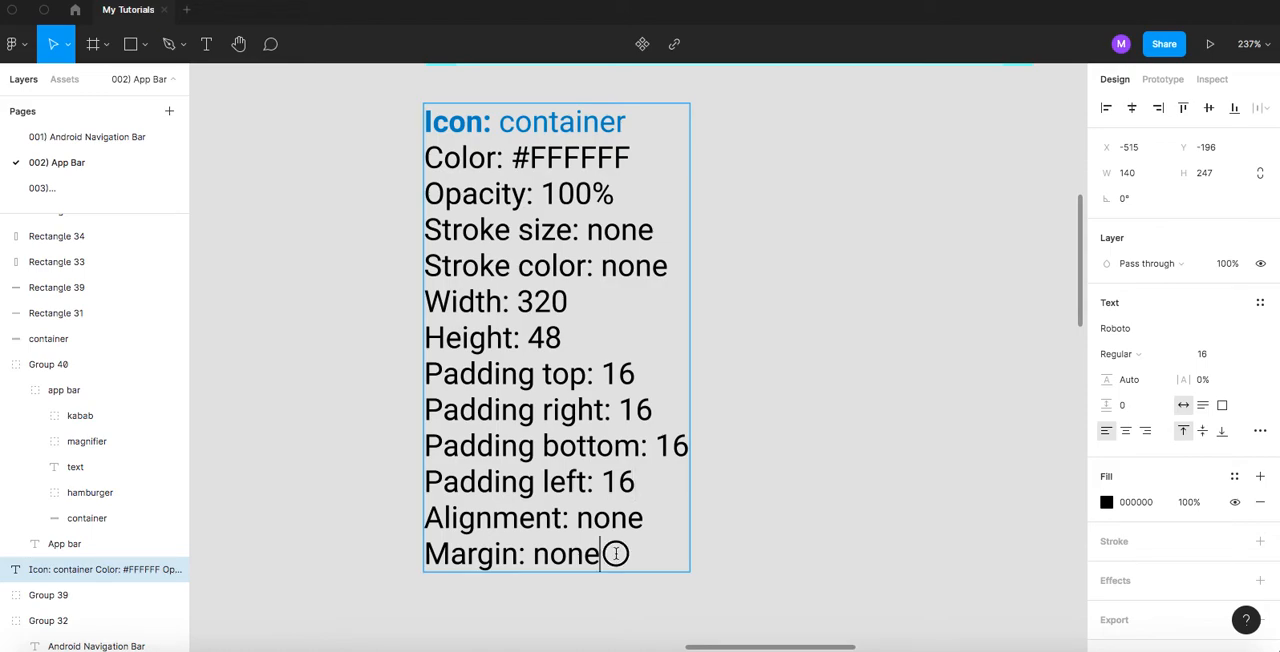
left_click_drag(615, 553, 411, 552)
key("ctrl+c")
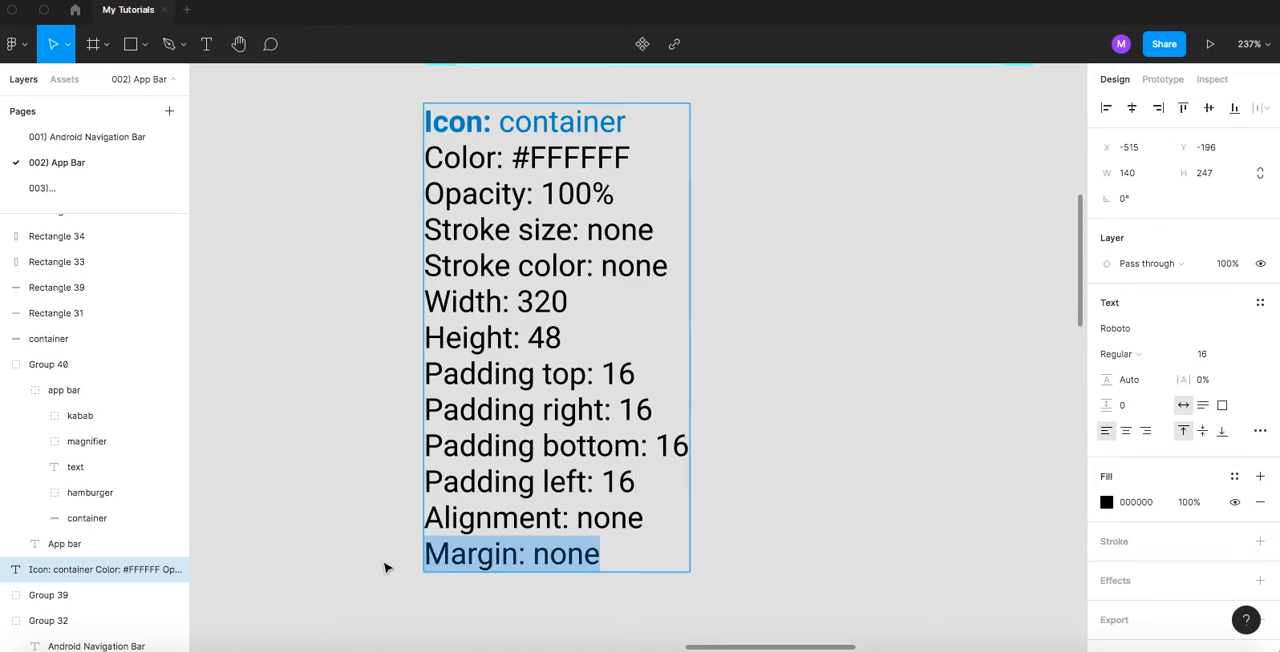
key("BackSpace")
left_click(641, 479)
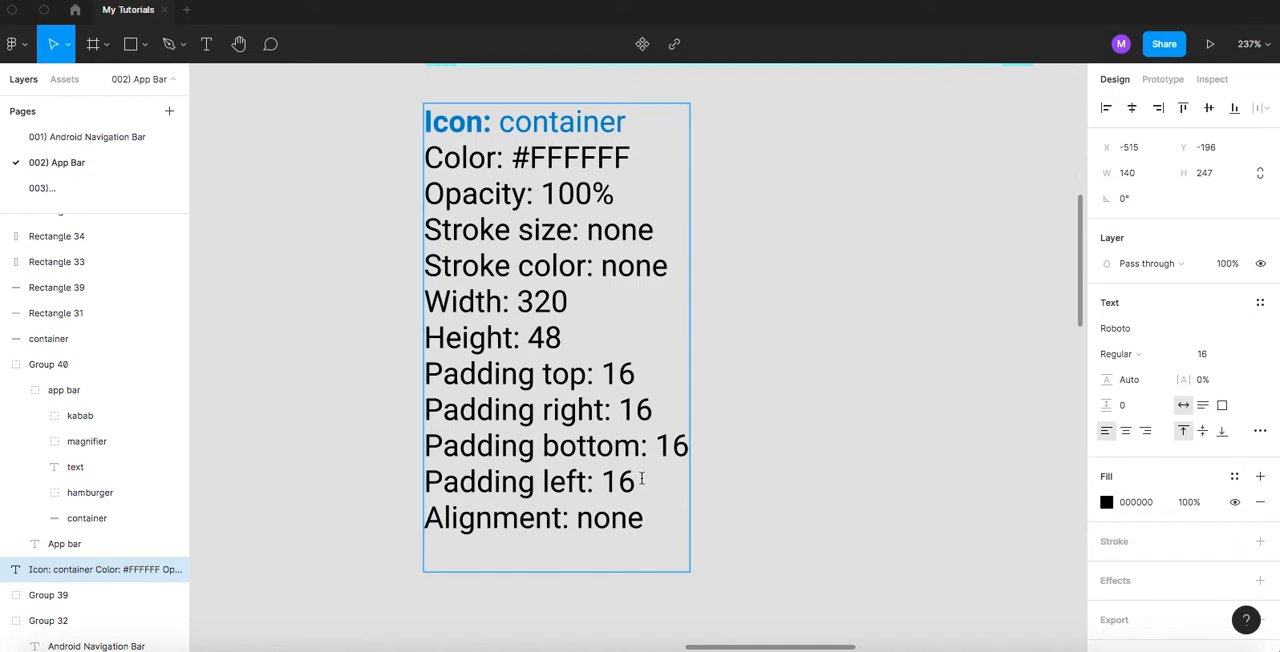
key("Return")
key("ctrl+v")
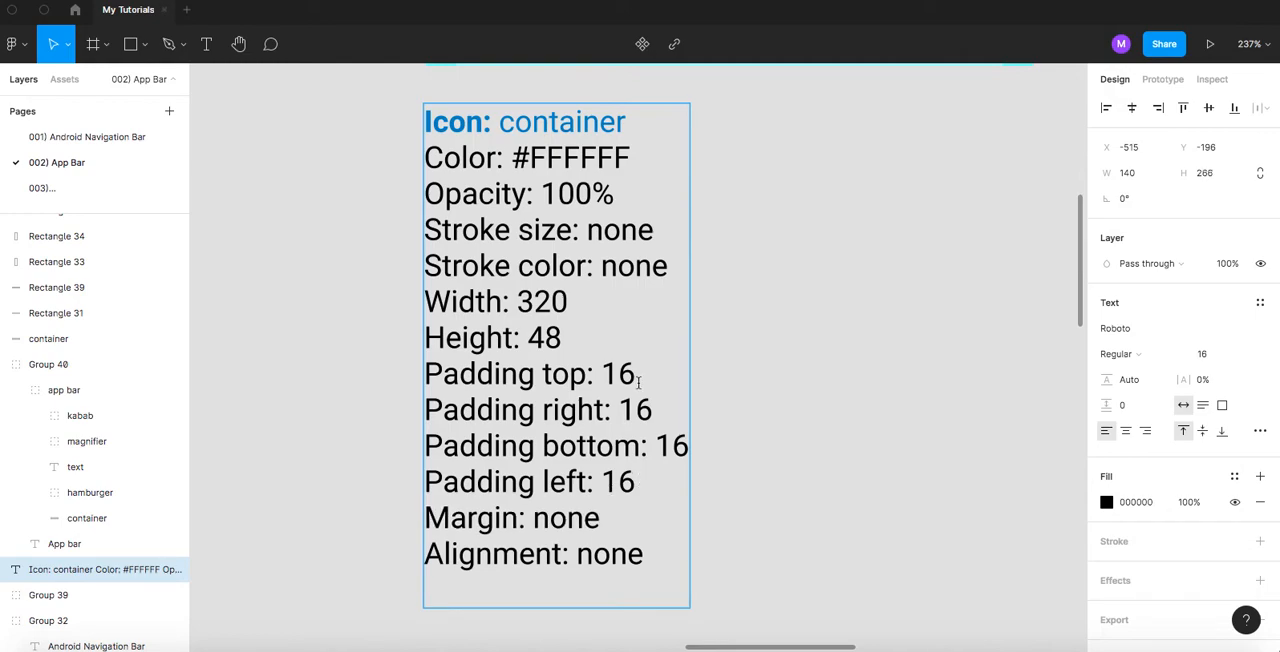
- Examine the app bar container's margin rectangle and compare it with the margin area above the navigation bar on the 001) Android Navigation Bar page
scroll(631, 386, "up", 5)
left_click(531, 331)
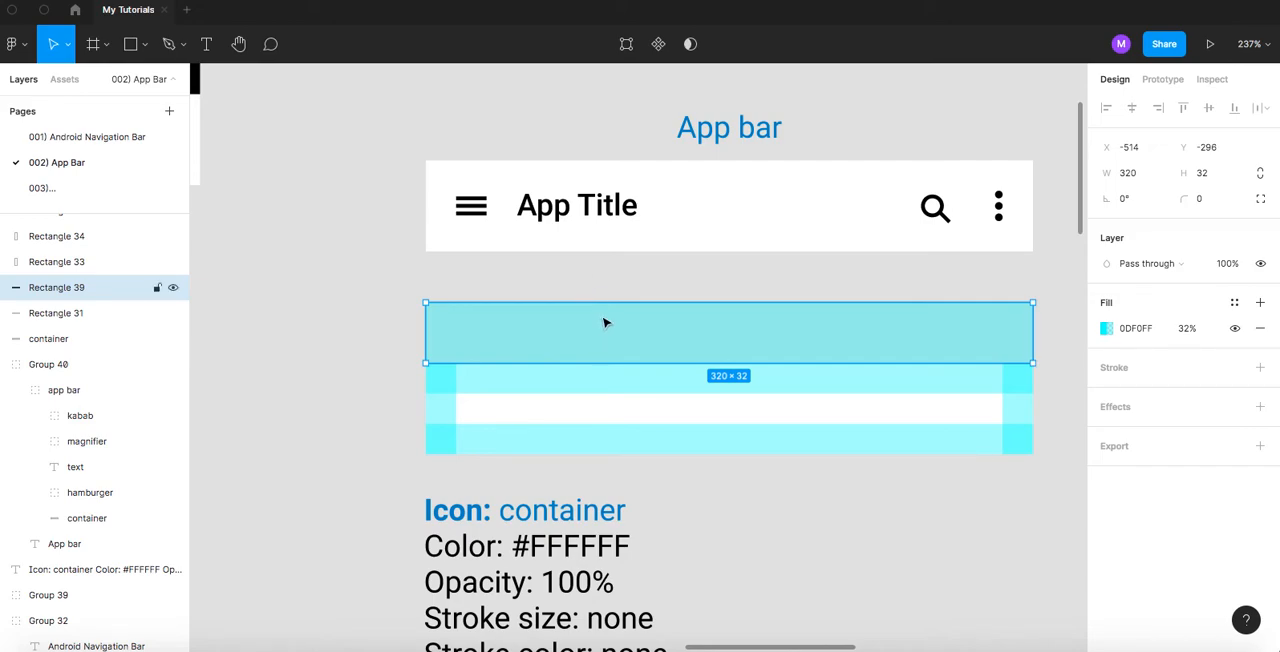
left_click(85, 140)
scroll(549, 171, "up", 2)
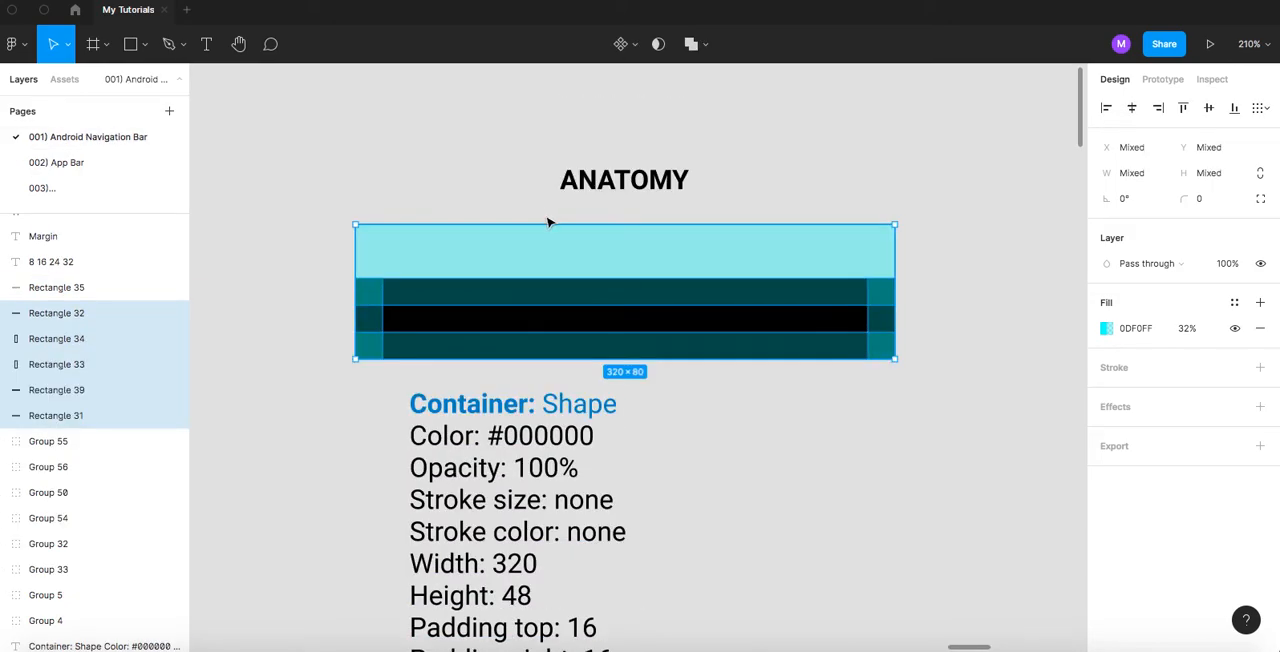
left_click(522, 278)
scroll(514, 263, "down", 10)
left_click_drag(417, 305, 727, 273)
scroll(481, 343, "up", 8)
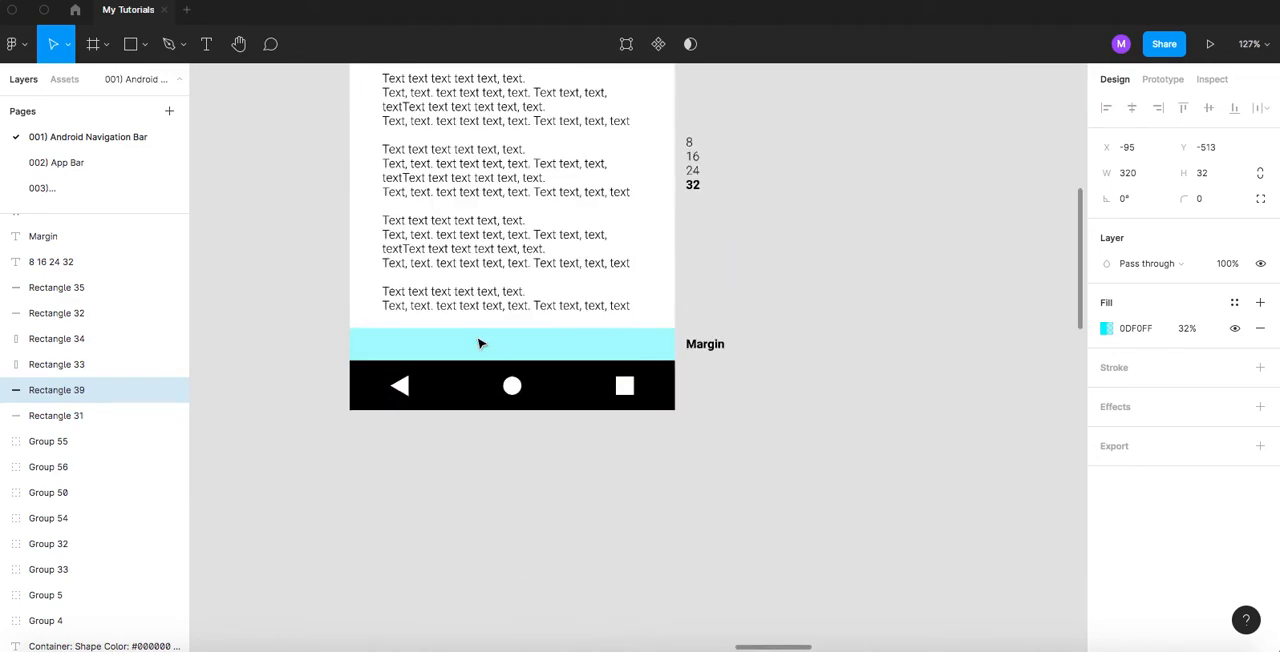
scroll(479, 343, "up", 3)
left_click(475, 345)
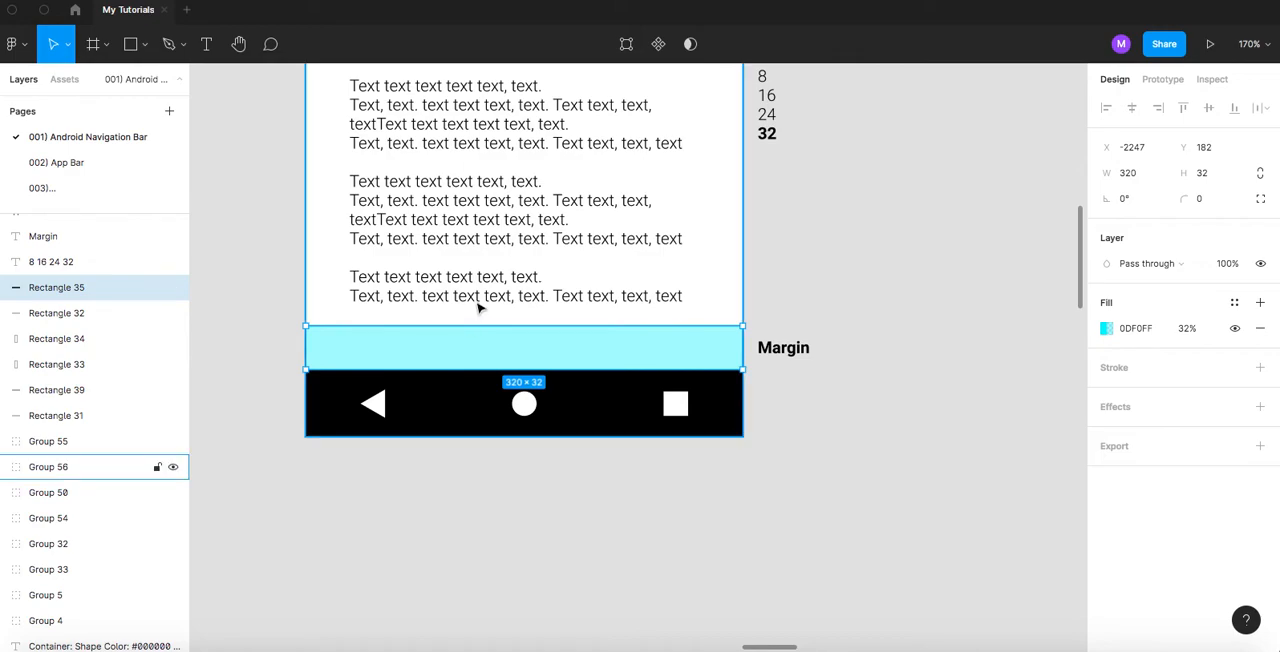
left_click(478, 305, "super")
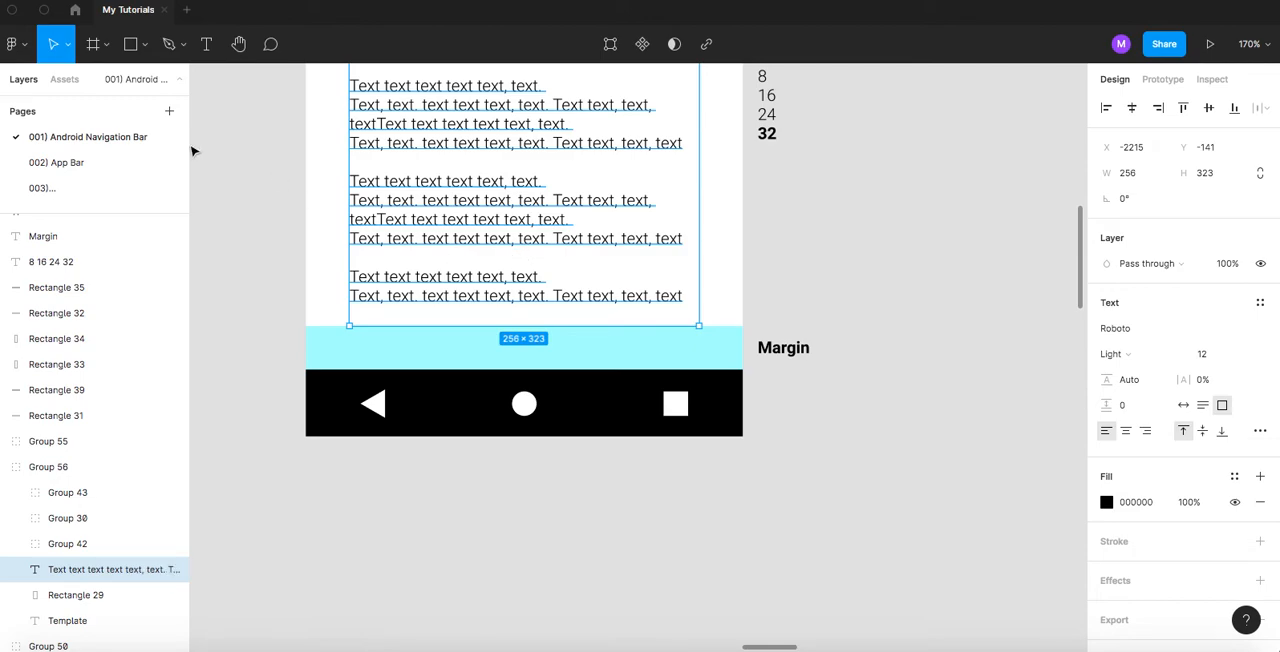
- On the 002) App Bar page, replace the word "Icon" in the container specifications' heading with "Container"
left_click(74, 163)
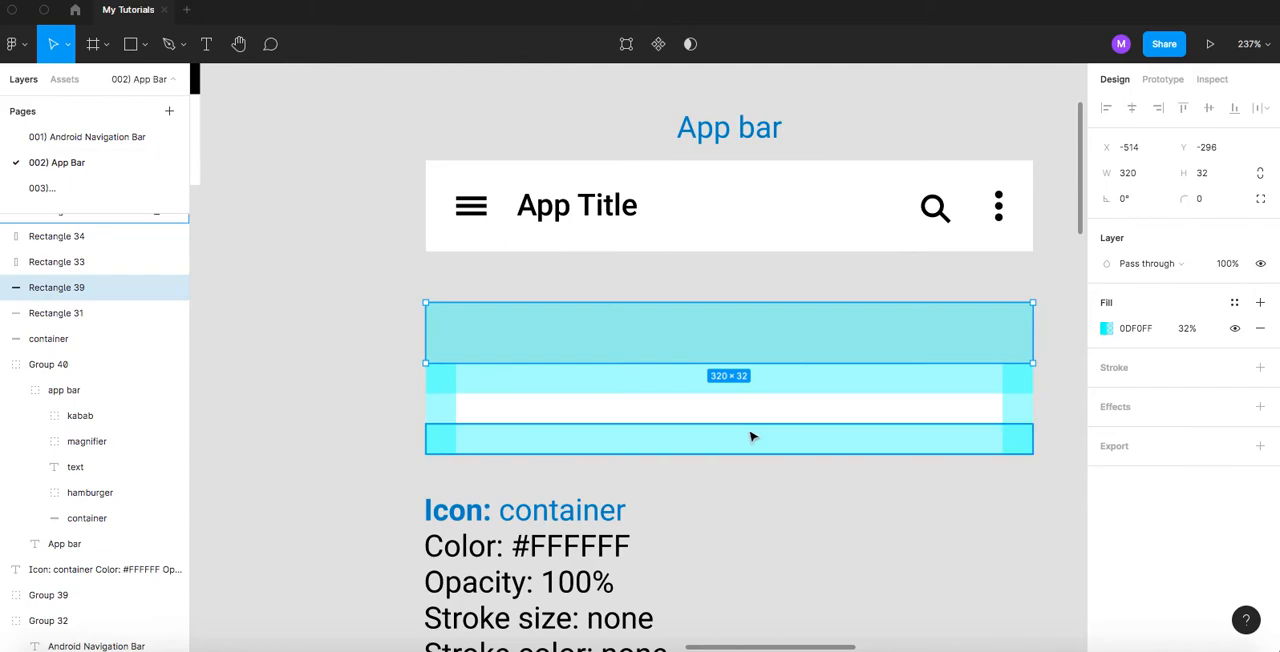
left_click(740, 494)
scroll(686, 397, "down", 5)
scroll(690, 287, "down", 2)
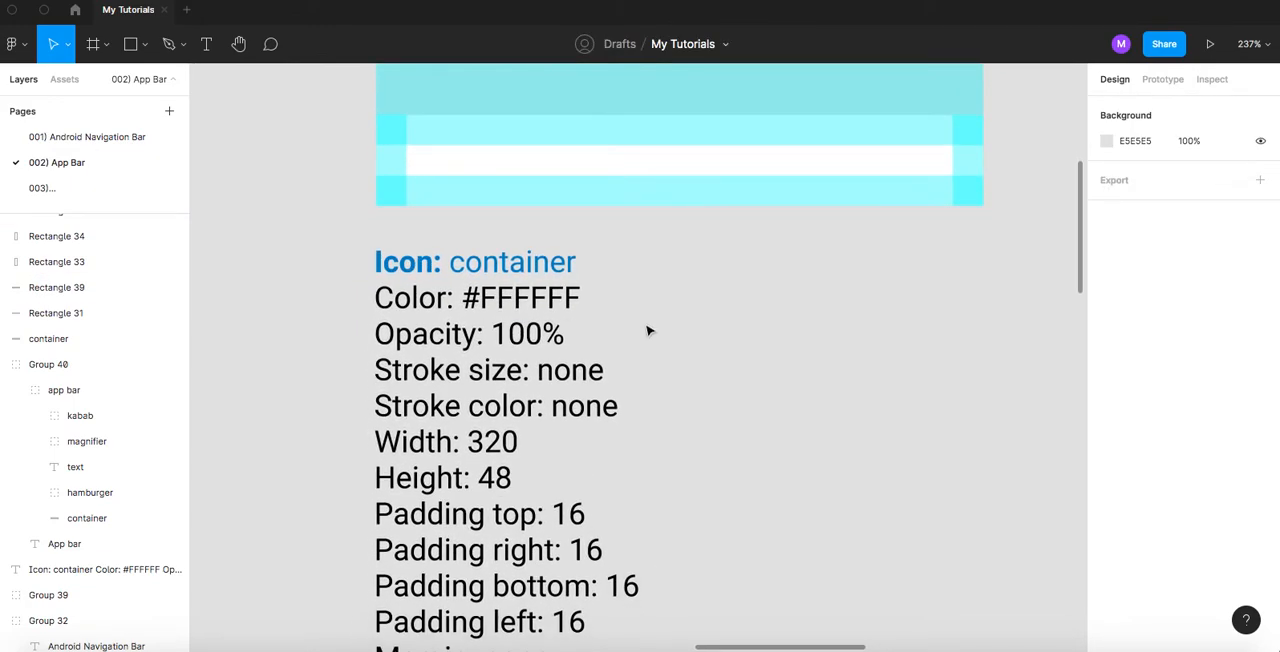
scroll(648, 331, "down", 5, "ctrl")
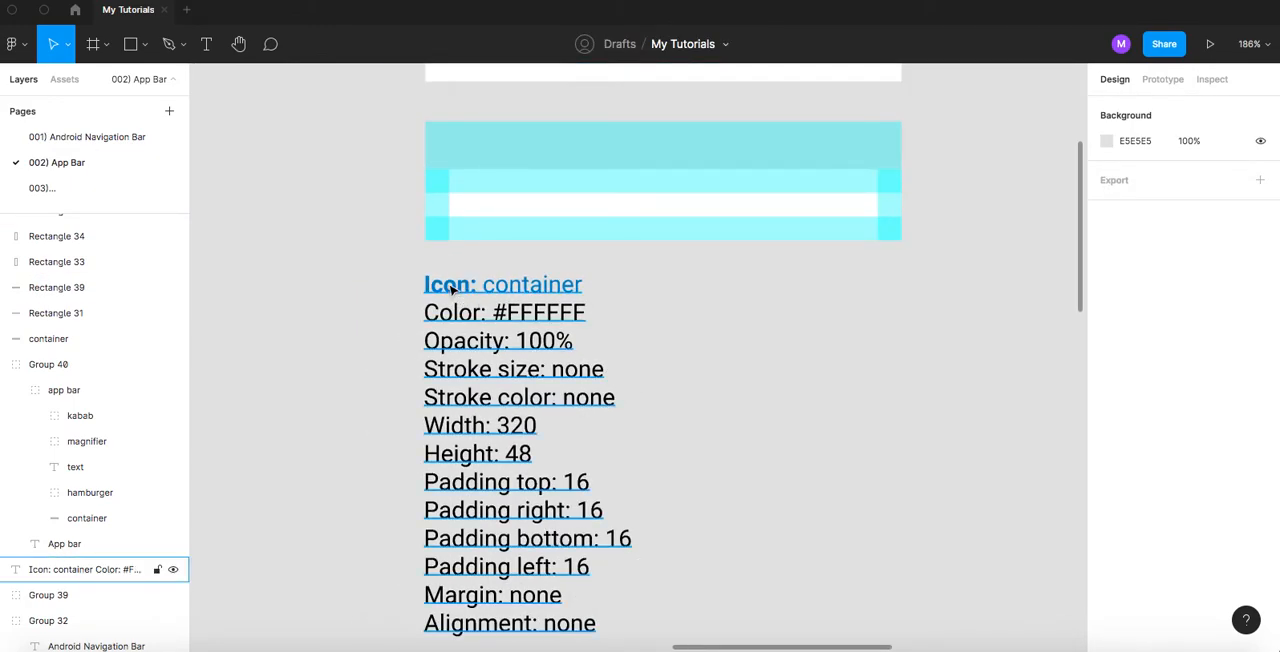
double_click(451, 288)
double_click(443, 286)
type("Container")
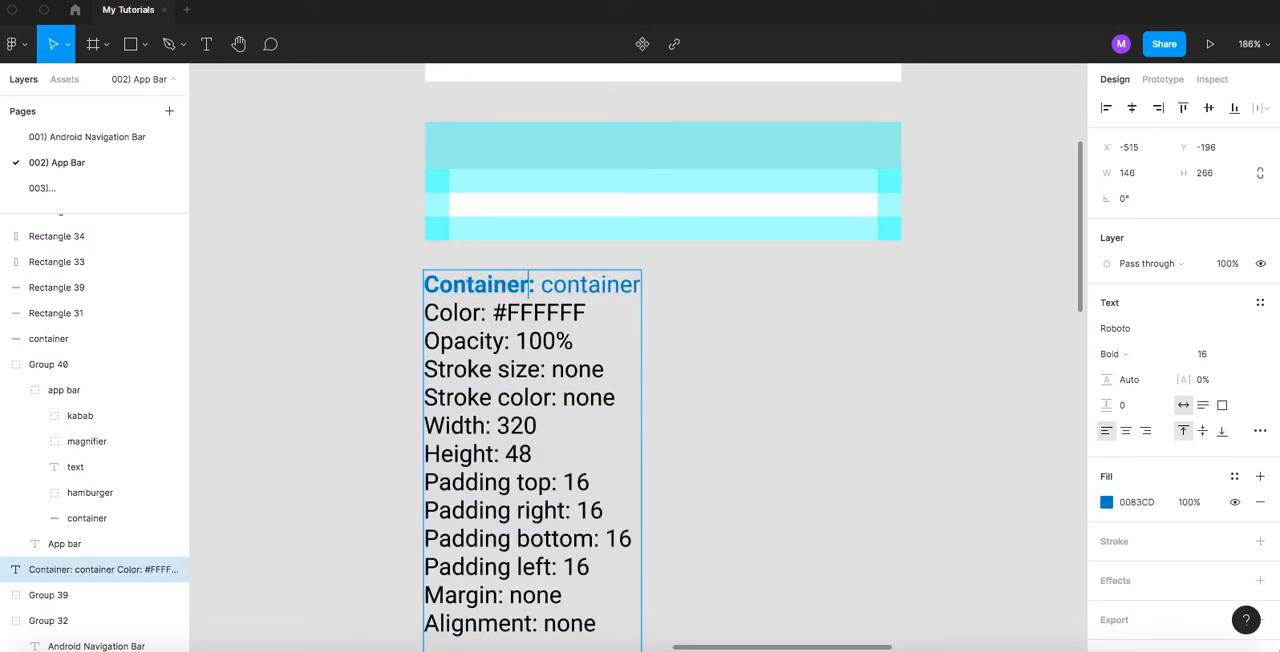
- Replace "container" after the colon in the specifications' heading with "shape" and give that word regular weight
double_click(602, 286)
type("shape")
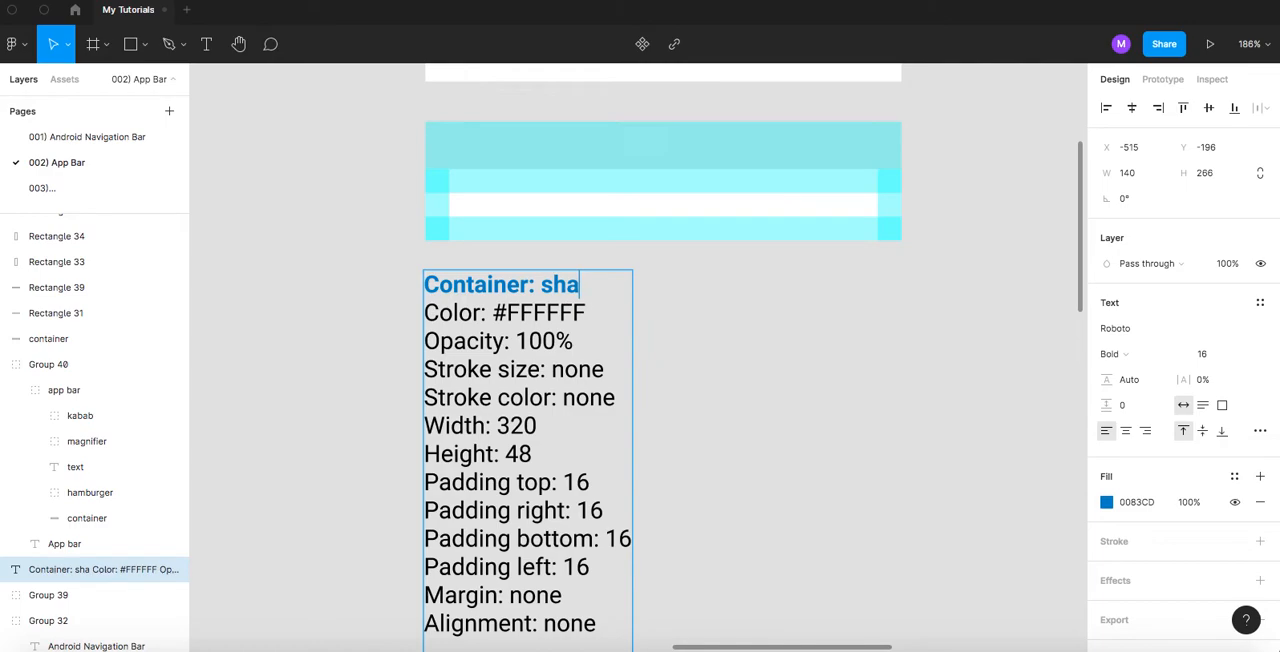
double_click(584, 290)
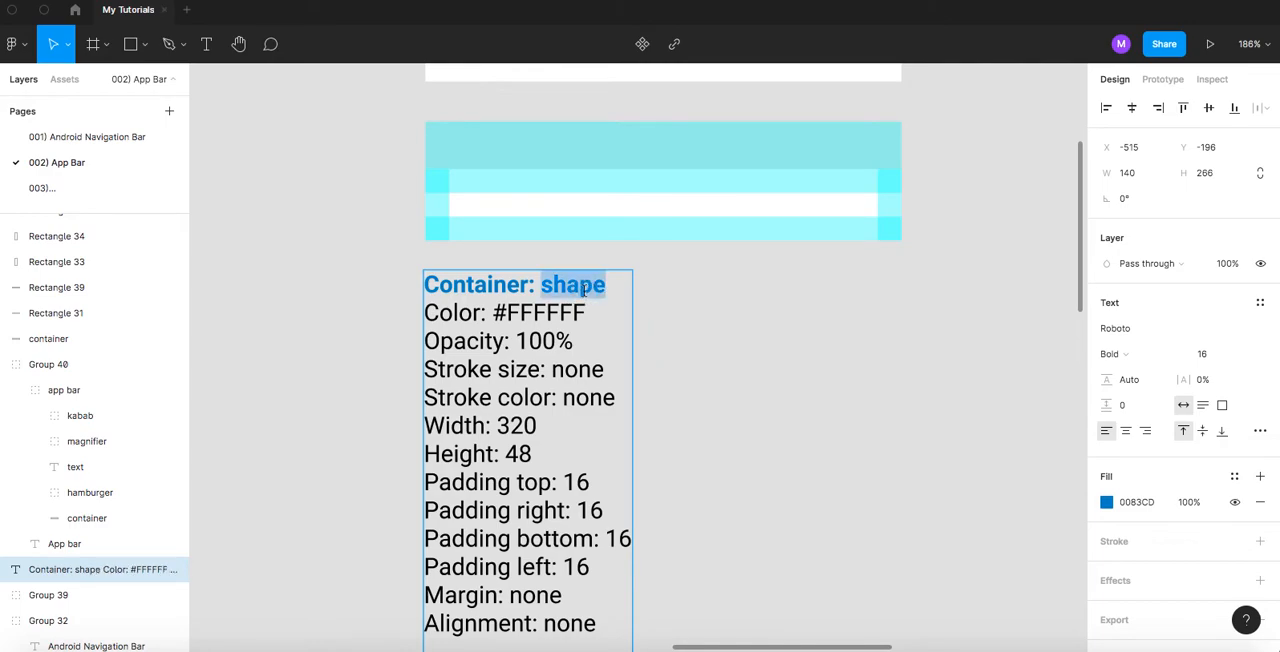
key("Escape")
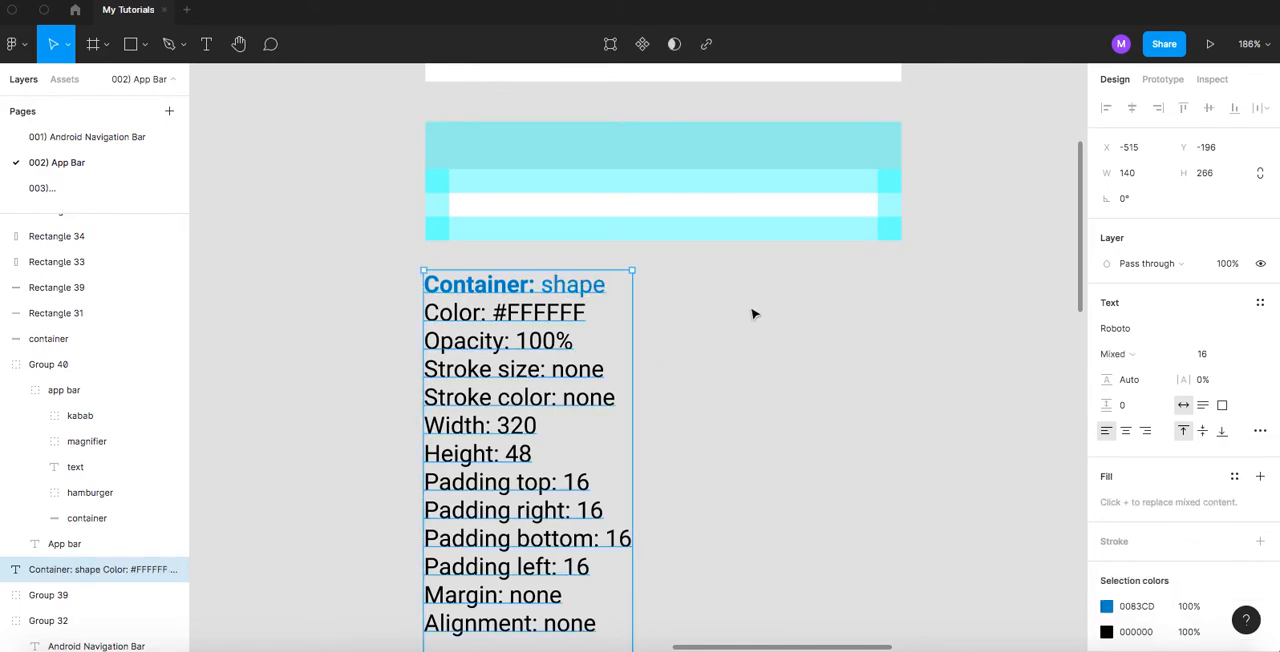
left_click(754, 314)
- Delete the "Alignment: none" line and the empty line after it from the container specifications
scroll(754, 314, "down", 1)
scroll(752, 315, "down", 3)
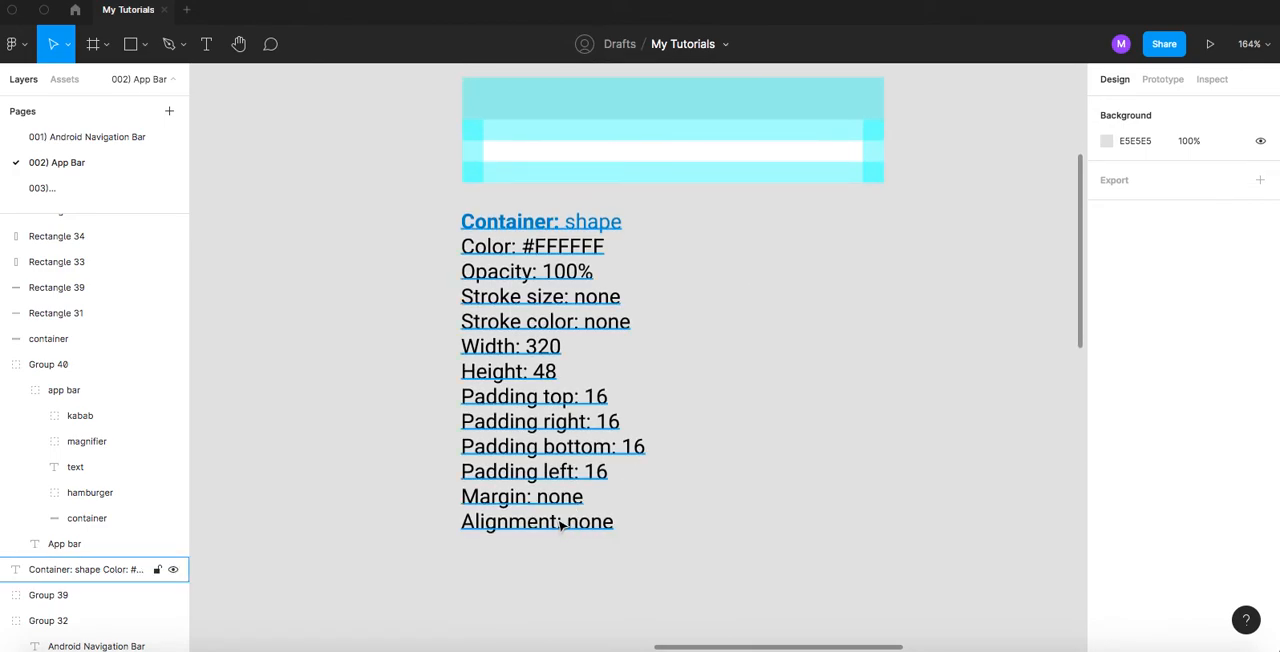
left_click(561, 524)
double_click(552, 521)
triple_click(546, 518)
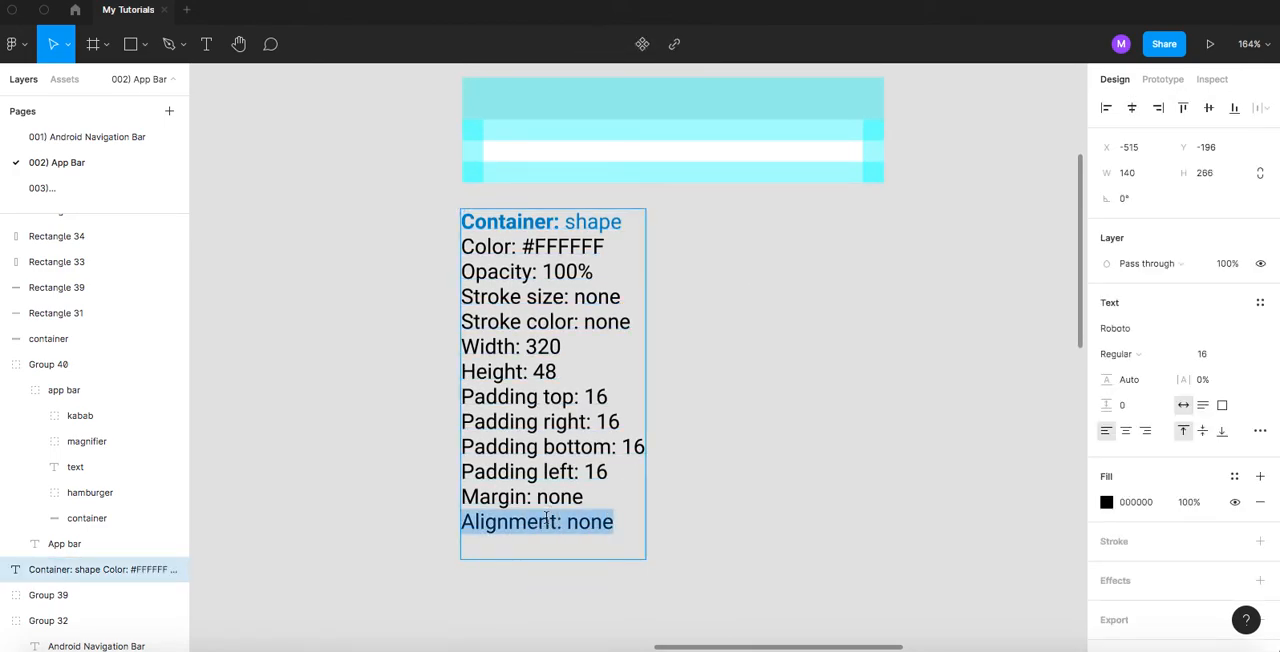
left_click_drag(500, 549, 443, 520)
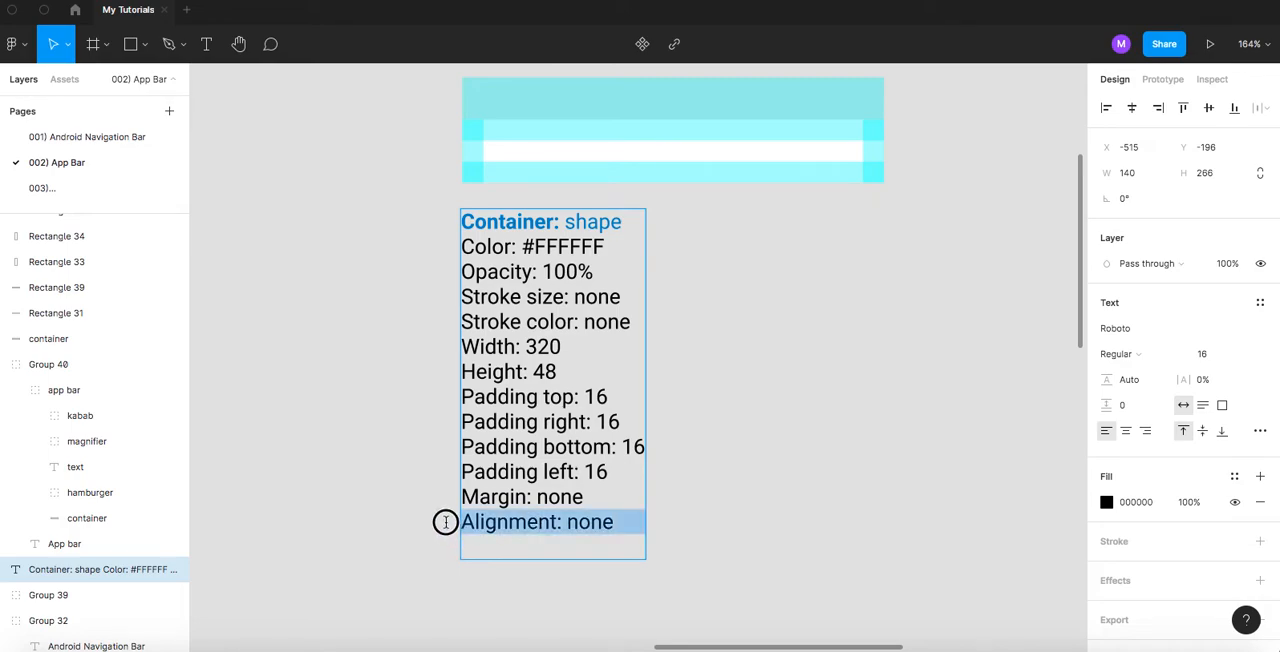
key("BackSpace")
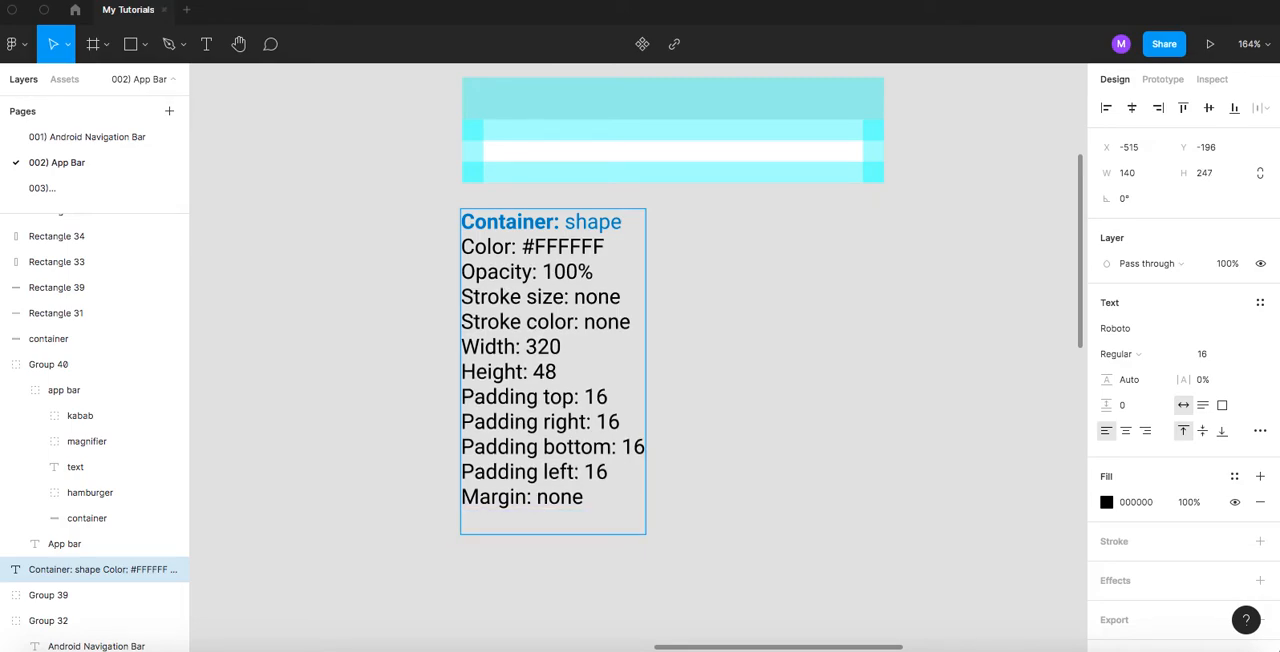
key("BackSpace")
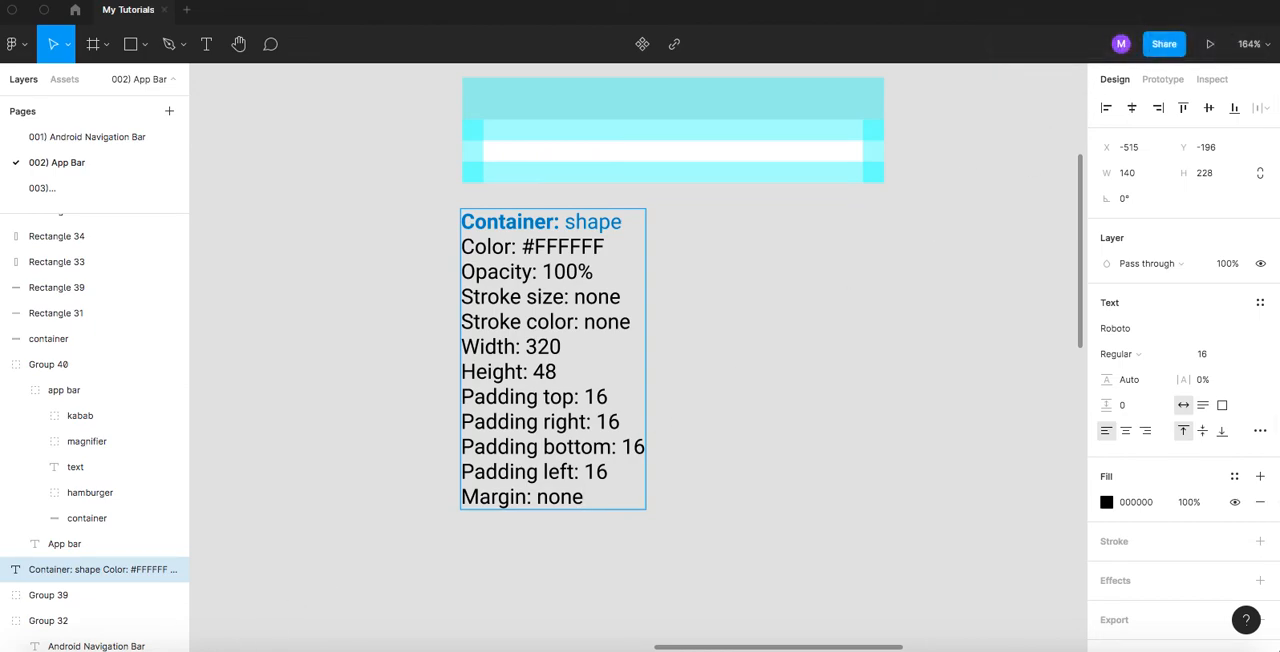
right_click(228, 646)
left_click(242, 626)
left_click(736, 369)
left_click(726, 380)
- Move the padded container copy together with its specifications slightly farther down below the app bar
scroll(650, 375, "up", 2)
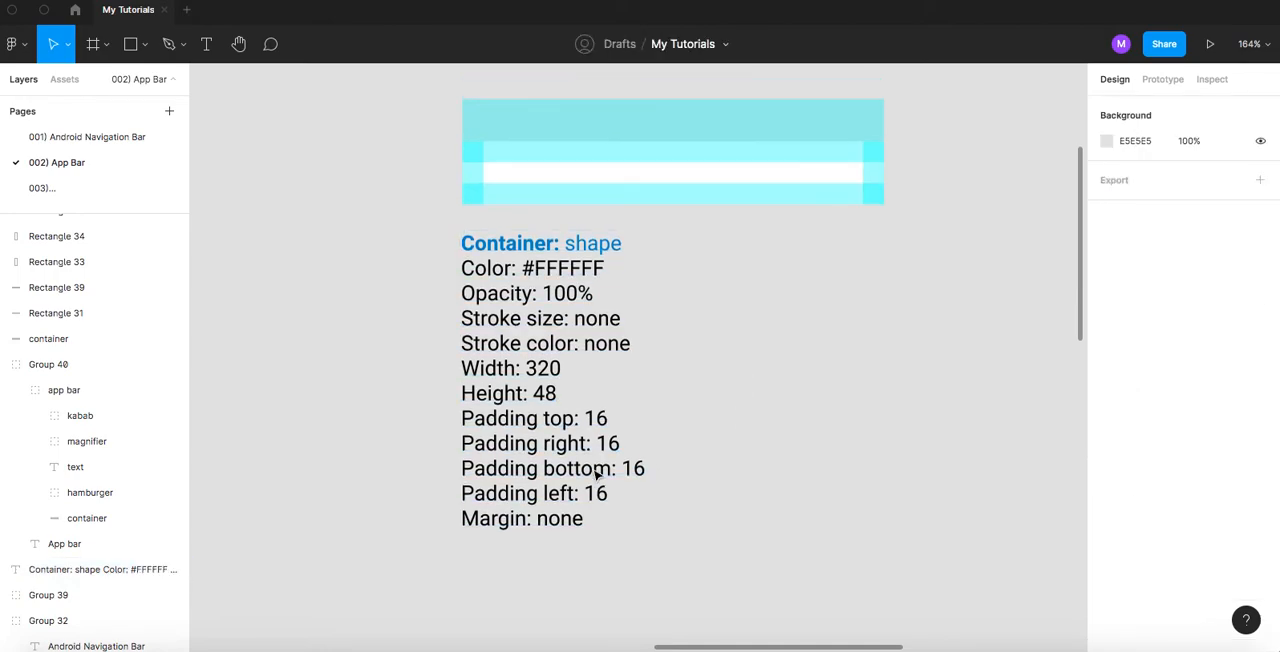
scroll(593, 360, "up", 2)
scroll(594, 354, "down", 3, "ctrl")
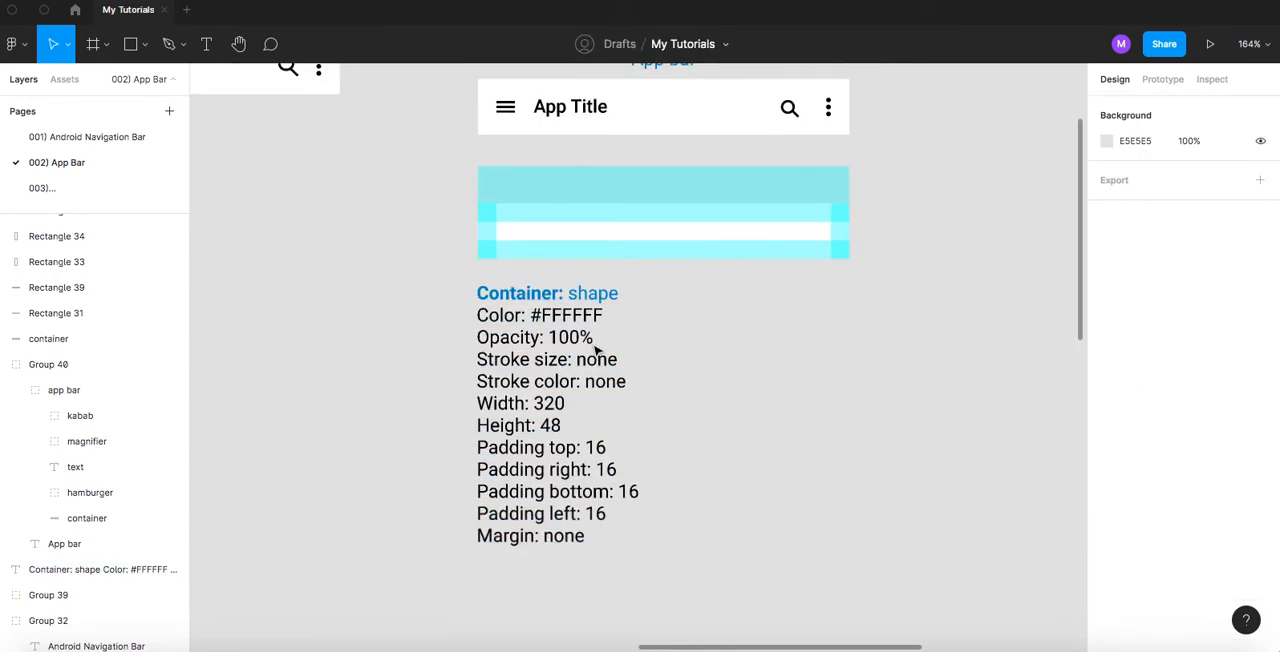
left_click_drag(447, 182, 871, 543)
scroll(875, 395, "down", 1)
scroll(875, 395, "down", 1)
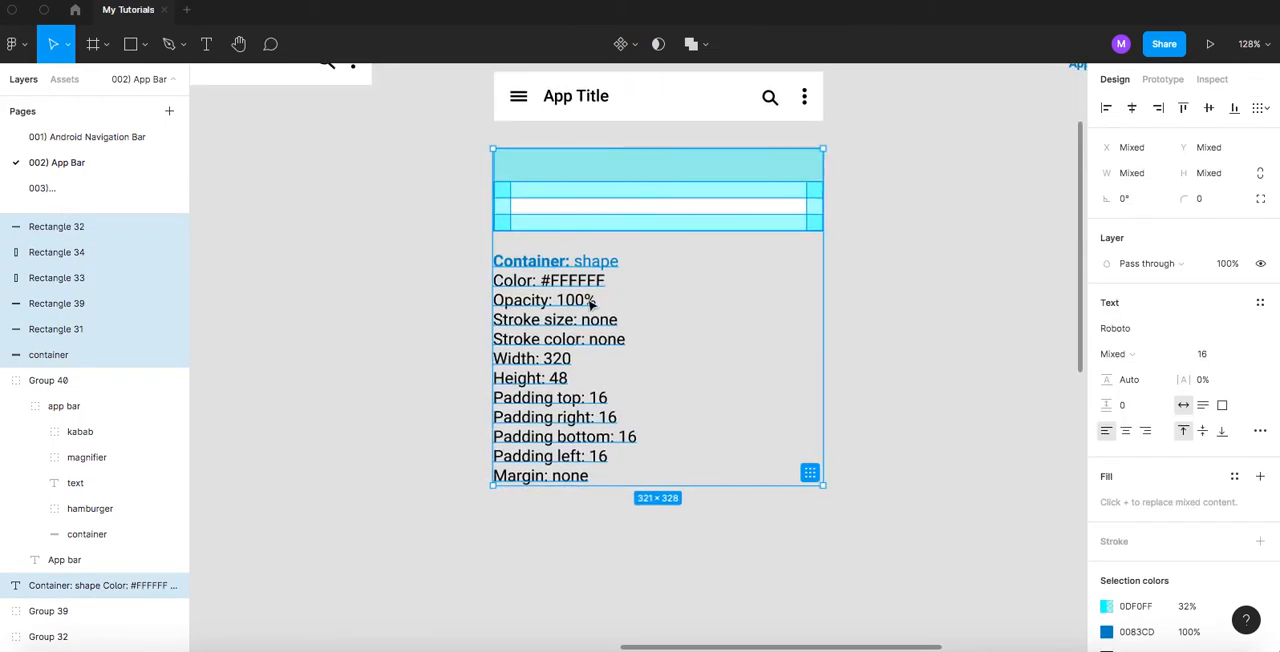
left_click_drag(544, 270, 543, 298)
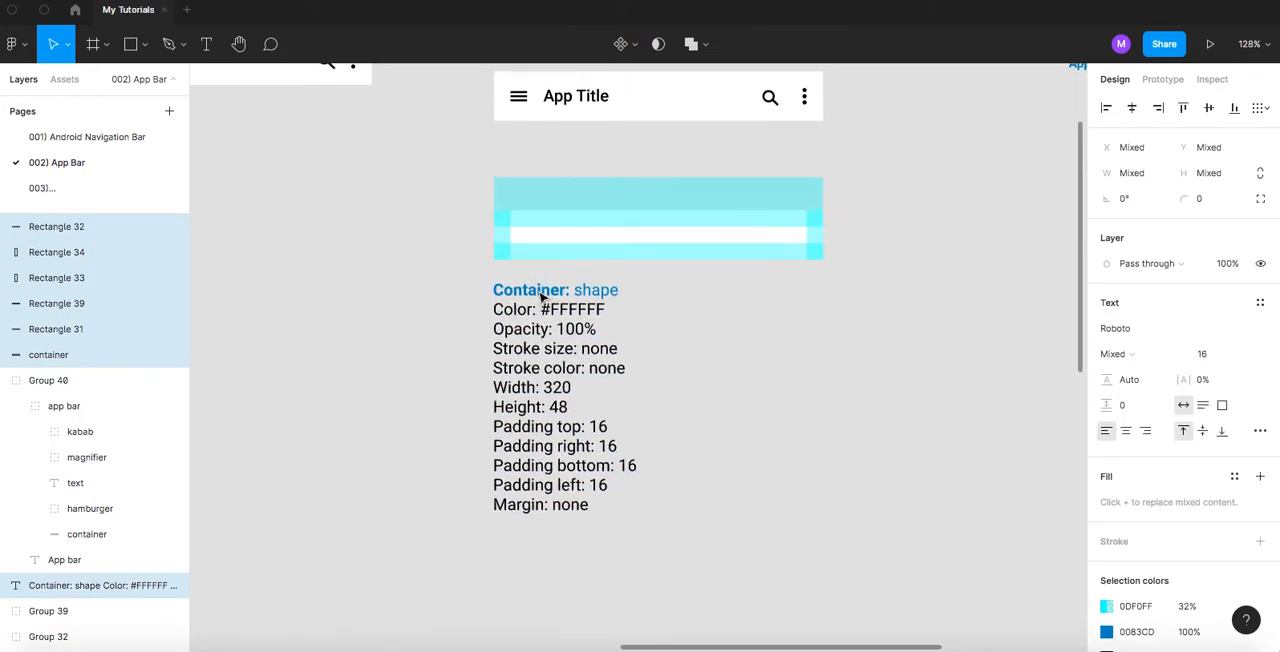
- Inspect the hamburger icon group inside the rebuilt app bar above the container specifications
scroll(478, 291, "up", 5)
scroll(477, 291, "down", 1)
scroll(477, 291, "up", 1)
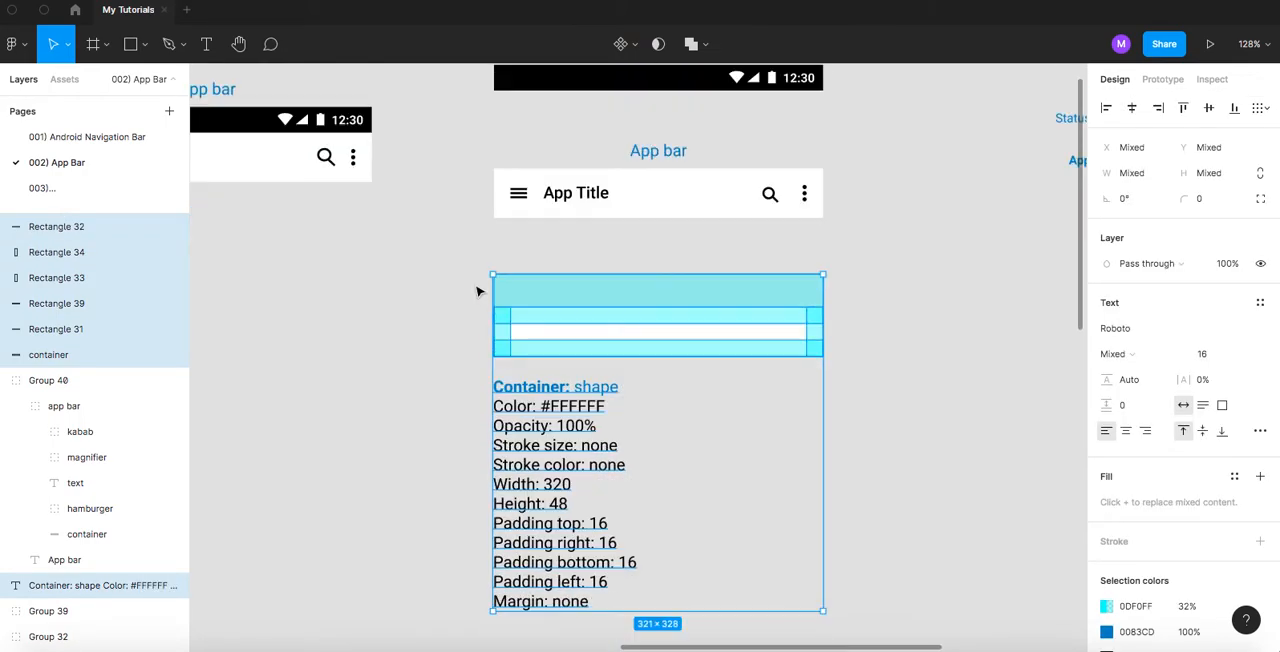
left_click(652, 198)
left_click(471, 234)
double_click(520, 200)
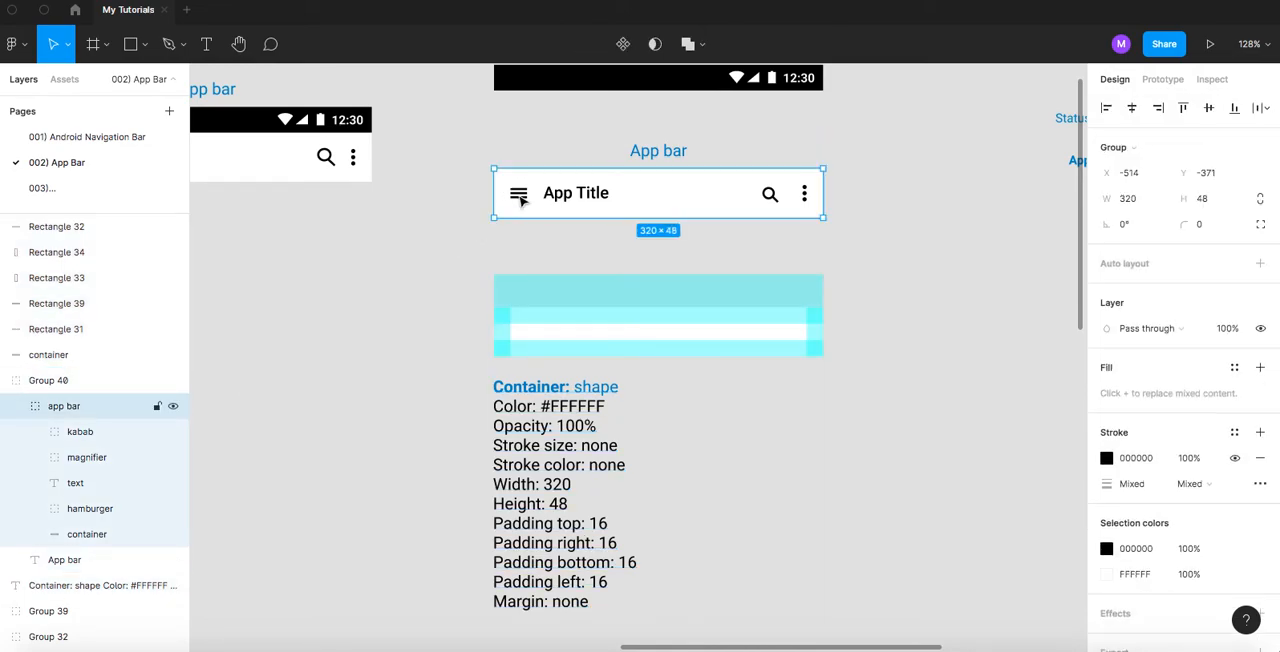
double_click(520, 200)
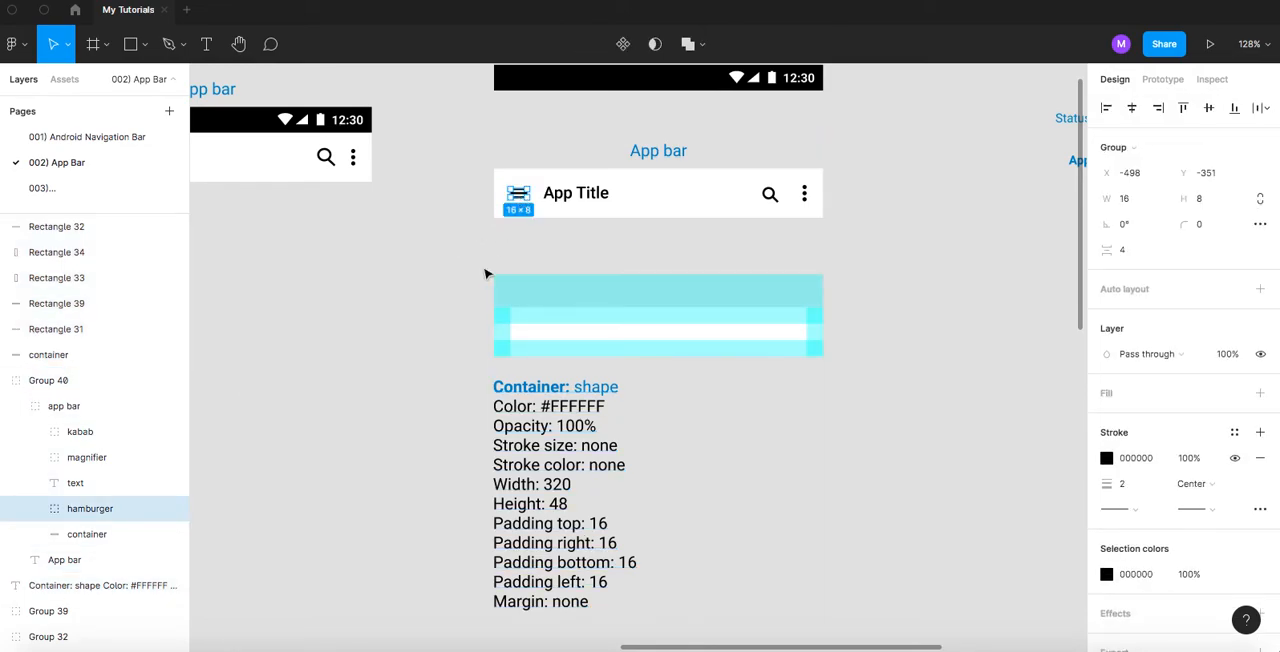
scroll(437, 322, "down", 1)
left_click(451, 280)
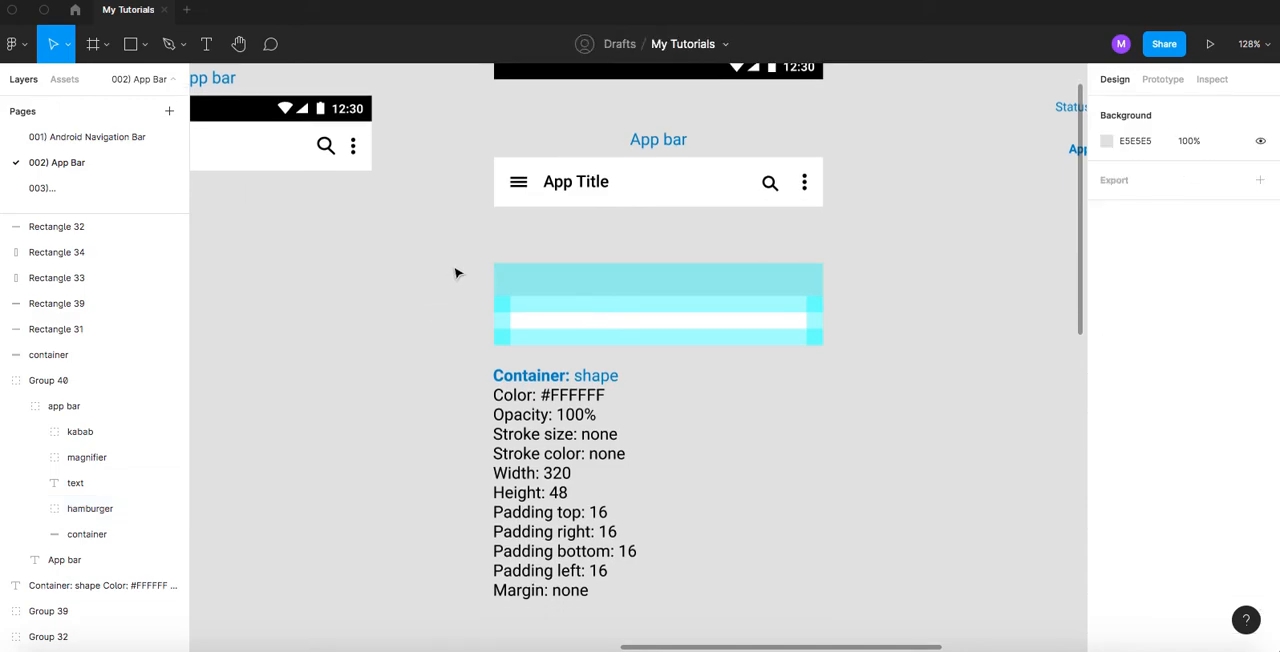
- Examine the hamburger icon up close, checking its bottom line and the hamburger group's properties
scroll(526, 192, "up", 10)
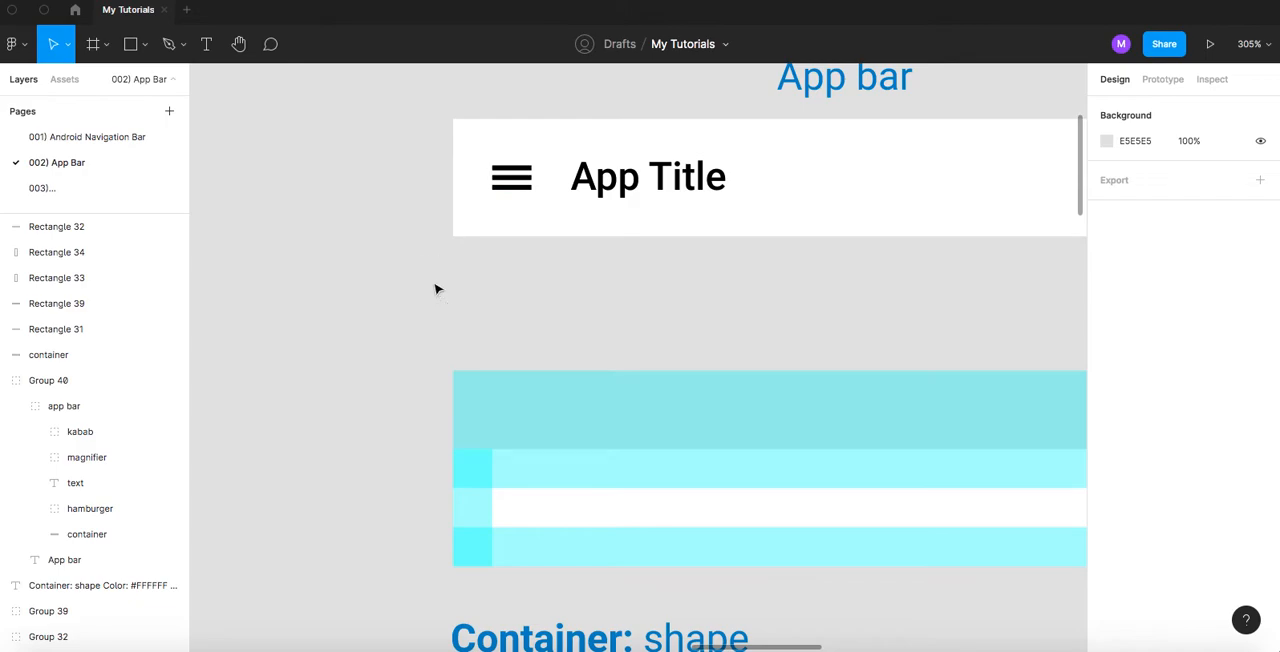
scroll(463, 295, "up", 2)
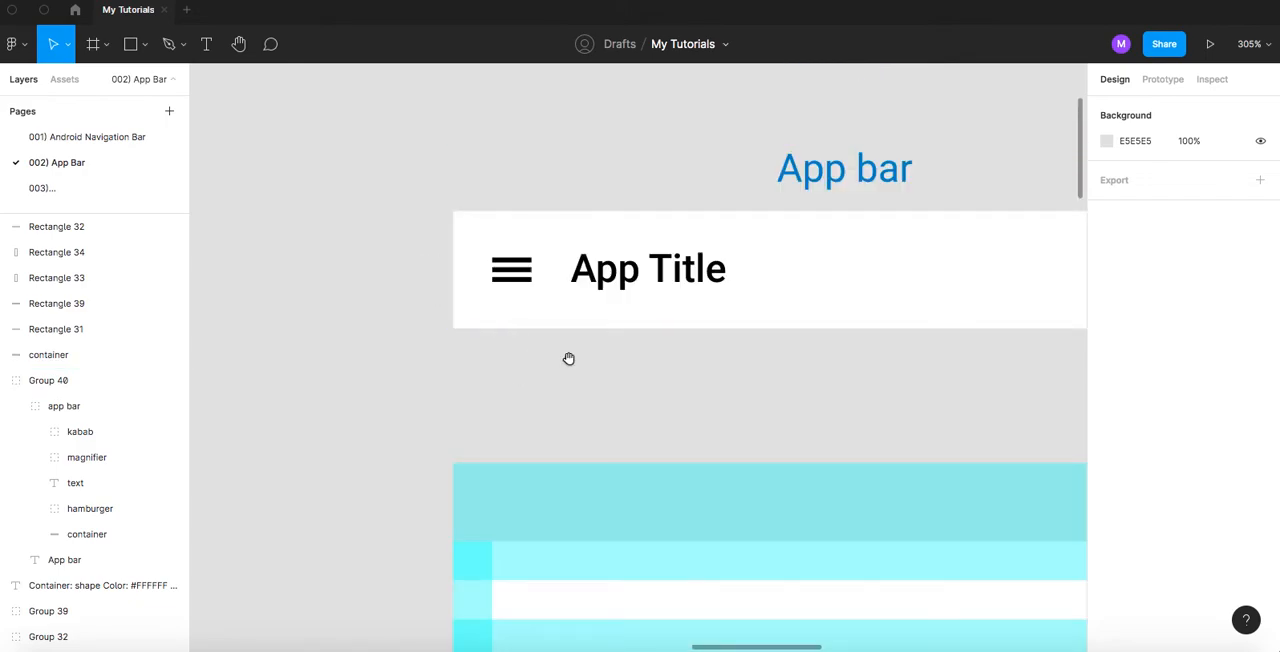
left_click_drag(568, 358, 491, 329)
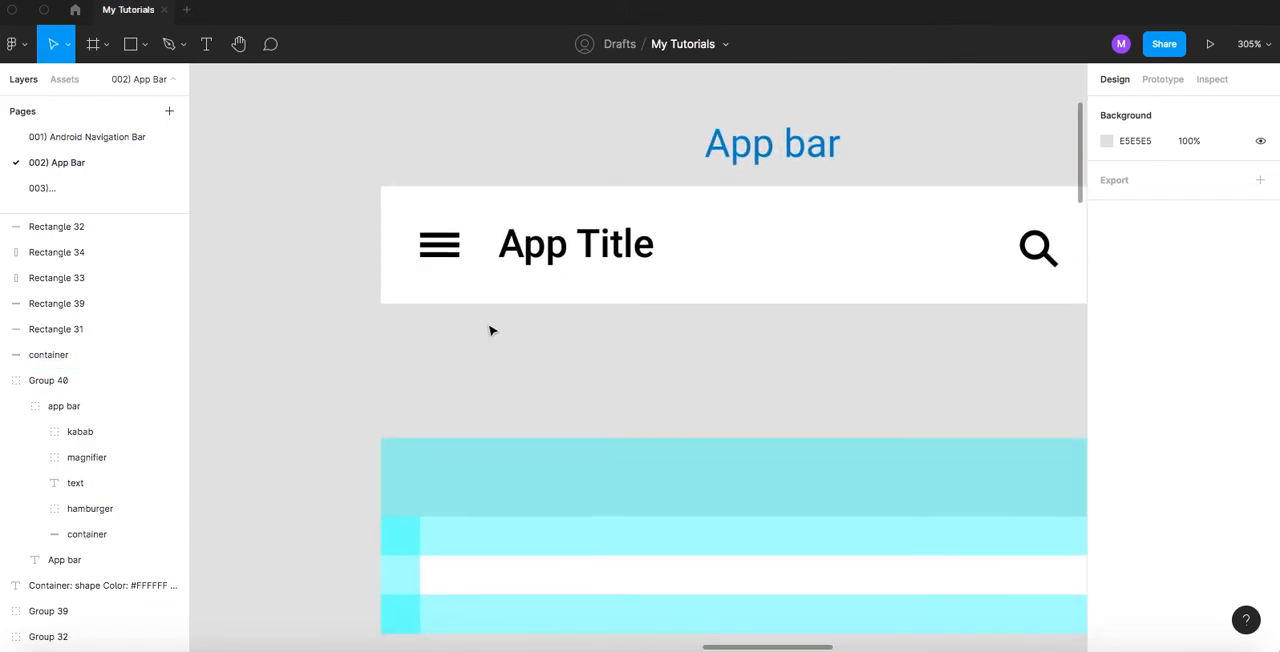
double_click(447, 261)
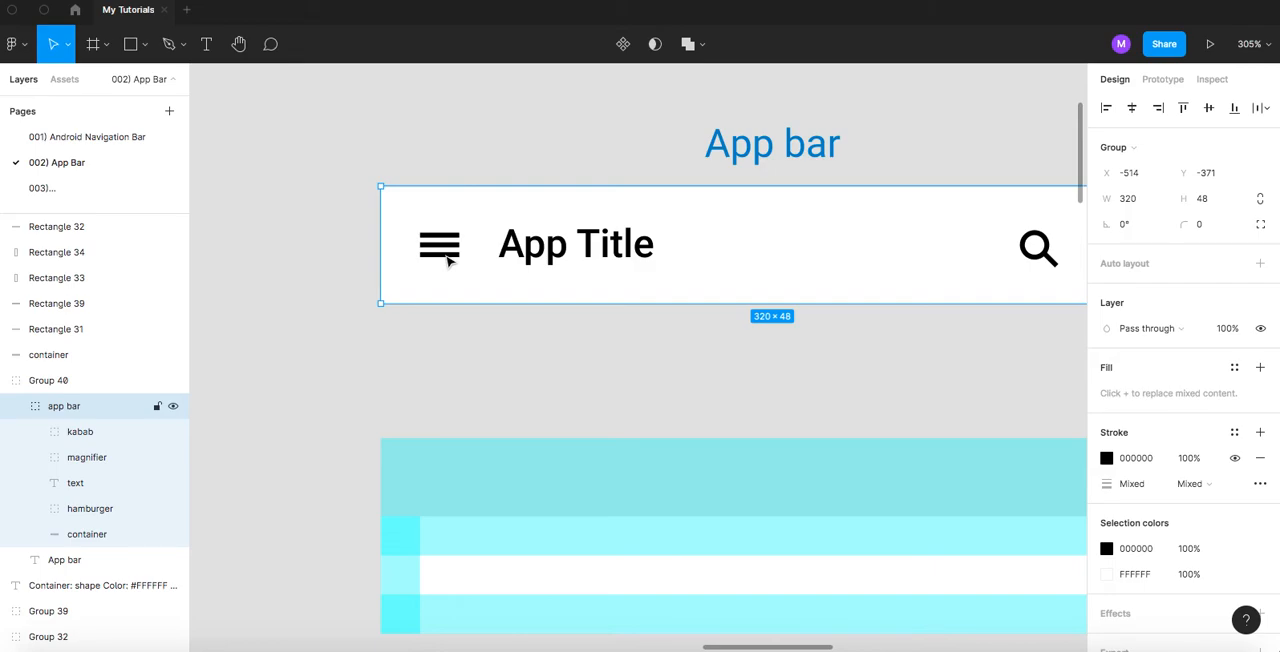
double_click(446, 259)
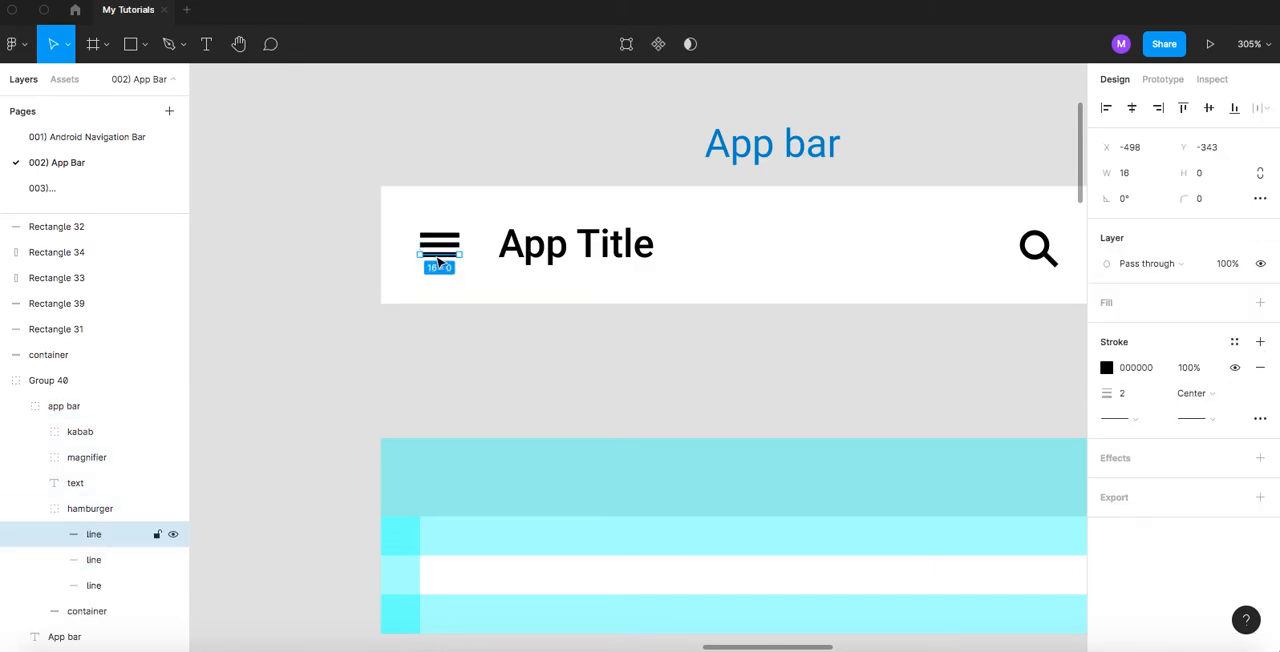
left_click(371, 257)
double_click(442, 254)
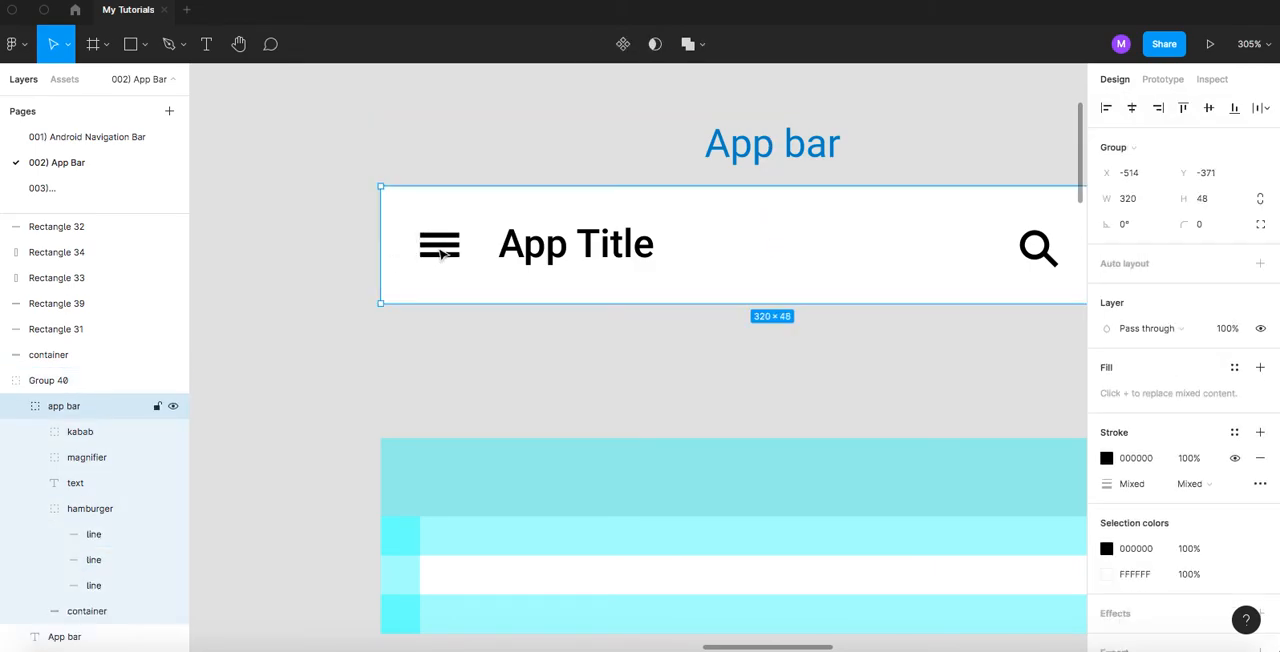
double_click(442, 254)
left_click(314, 297)
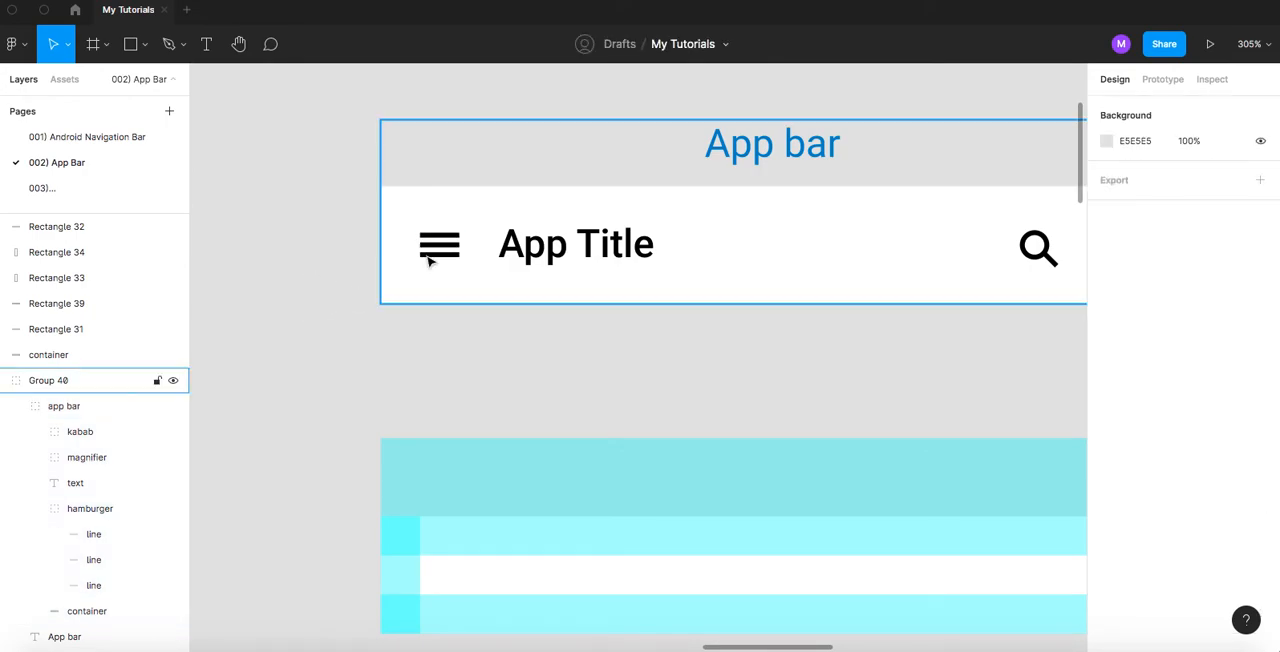
left_click(429, 258)
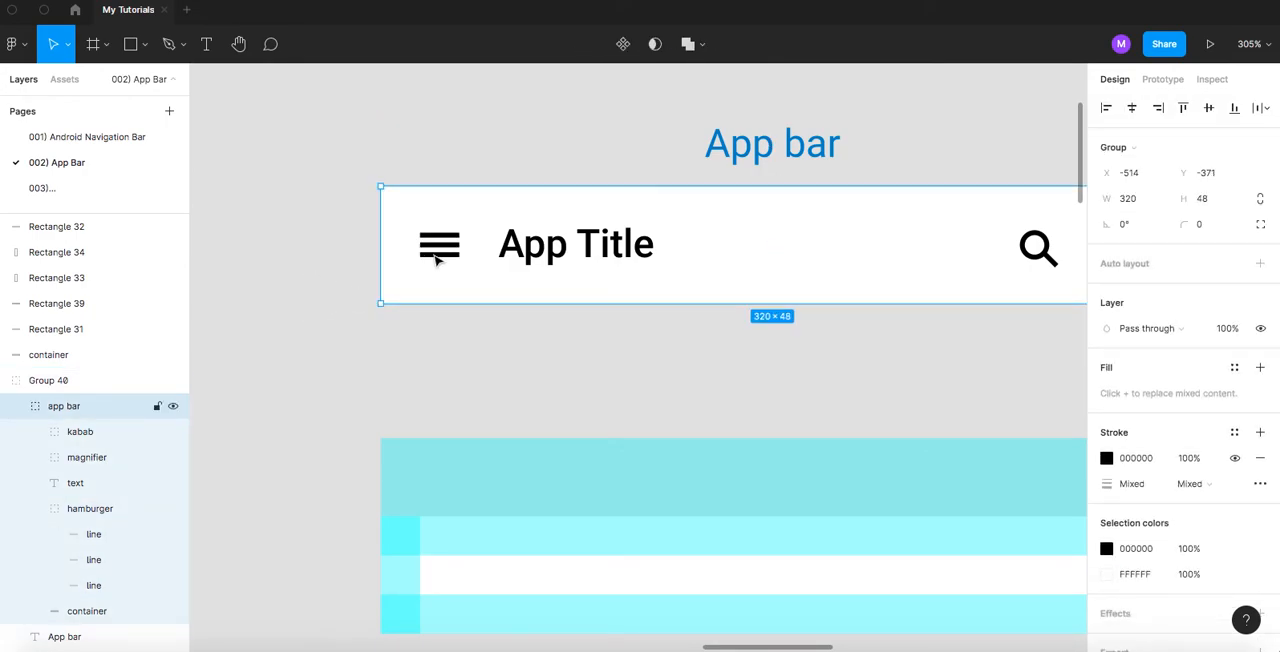
double_click(436, 257)
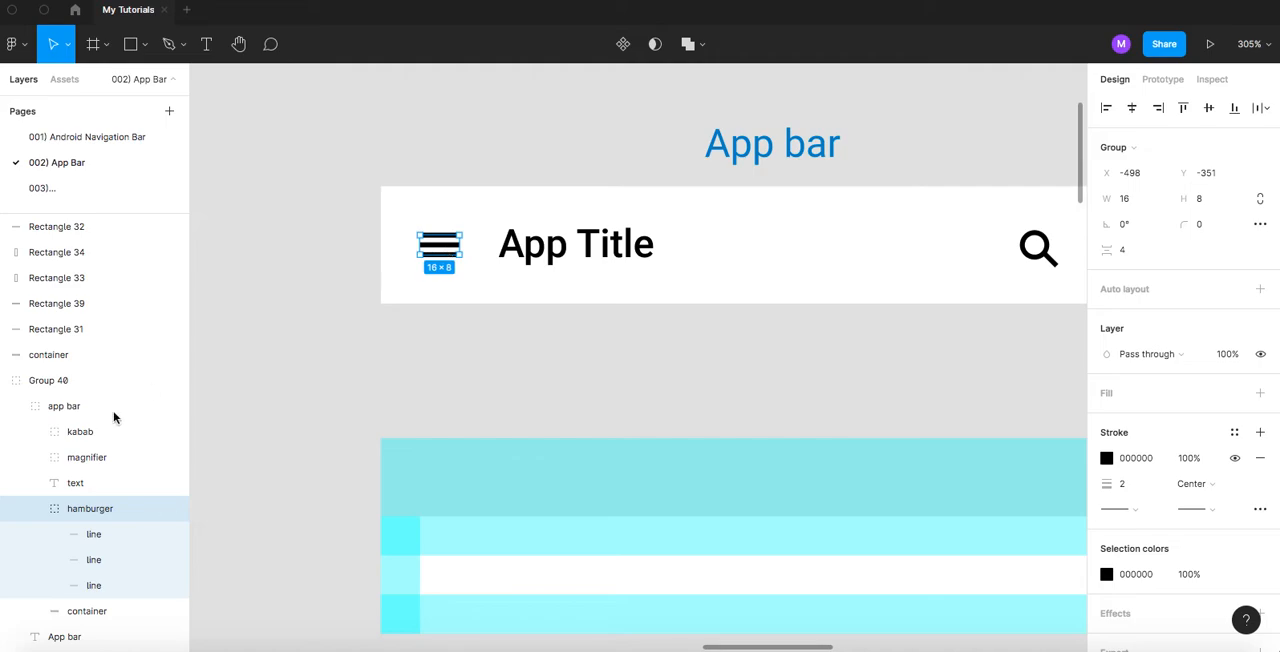
- Check what the app bar group inside Group 40 contains by hiding it and showing it again
scroll(85, 430, "down", 2)
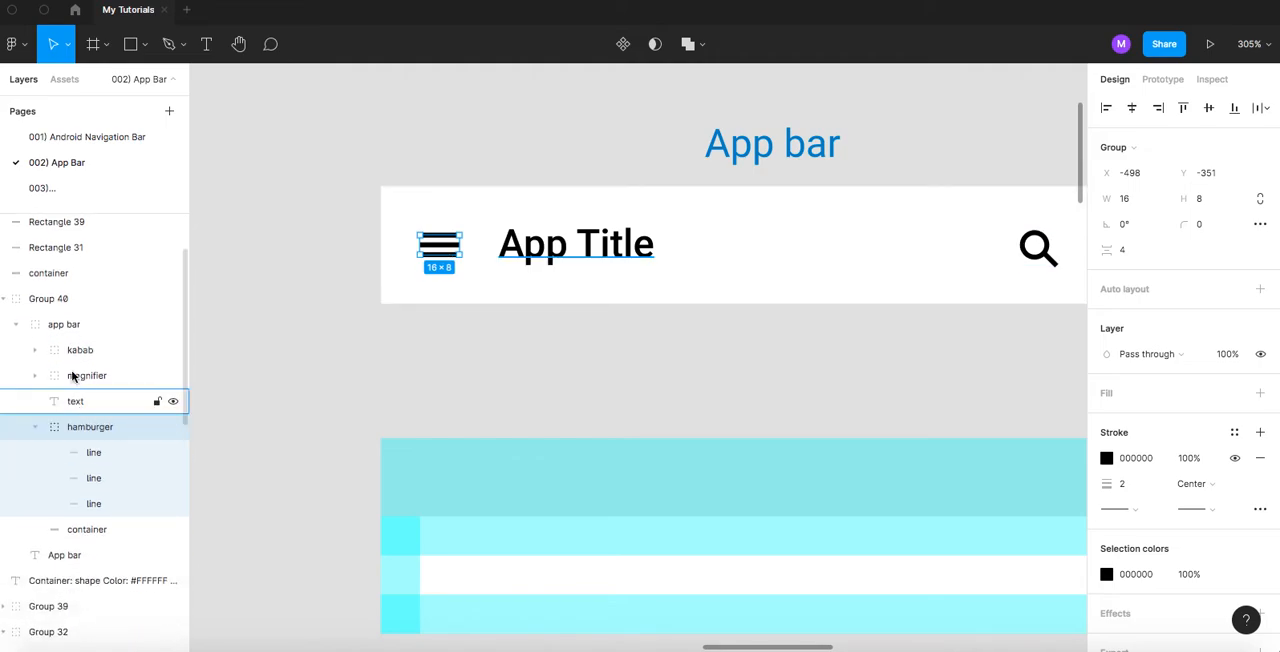
left_click(63, 309)
left_click(79, 327)
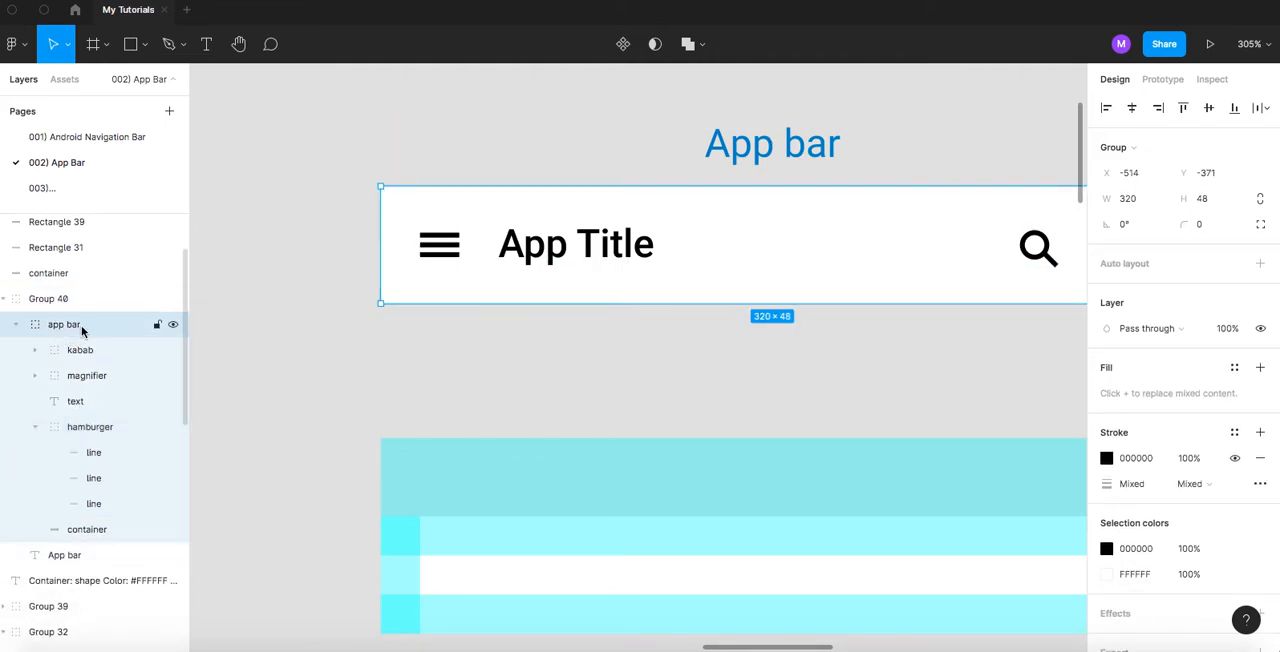
left_click(172, 326)
left_click(172, 326)
left_click(172, 326)
left_click(172, 326)
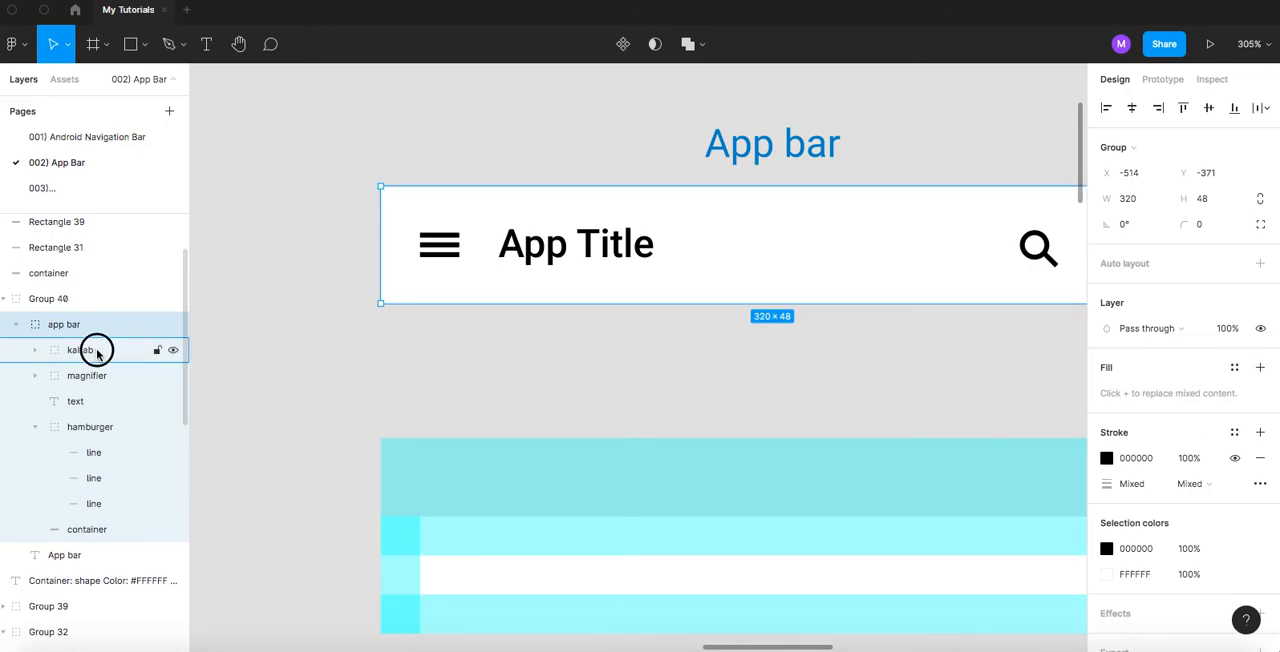
- Hide and show the kabab and hamburger groups to identify them, collapse the hamburger group and select it
left_click(97, 350)
left_click(171, 353)
left_click(171, 353)
left_click(36, 428)
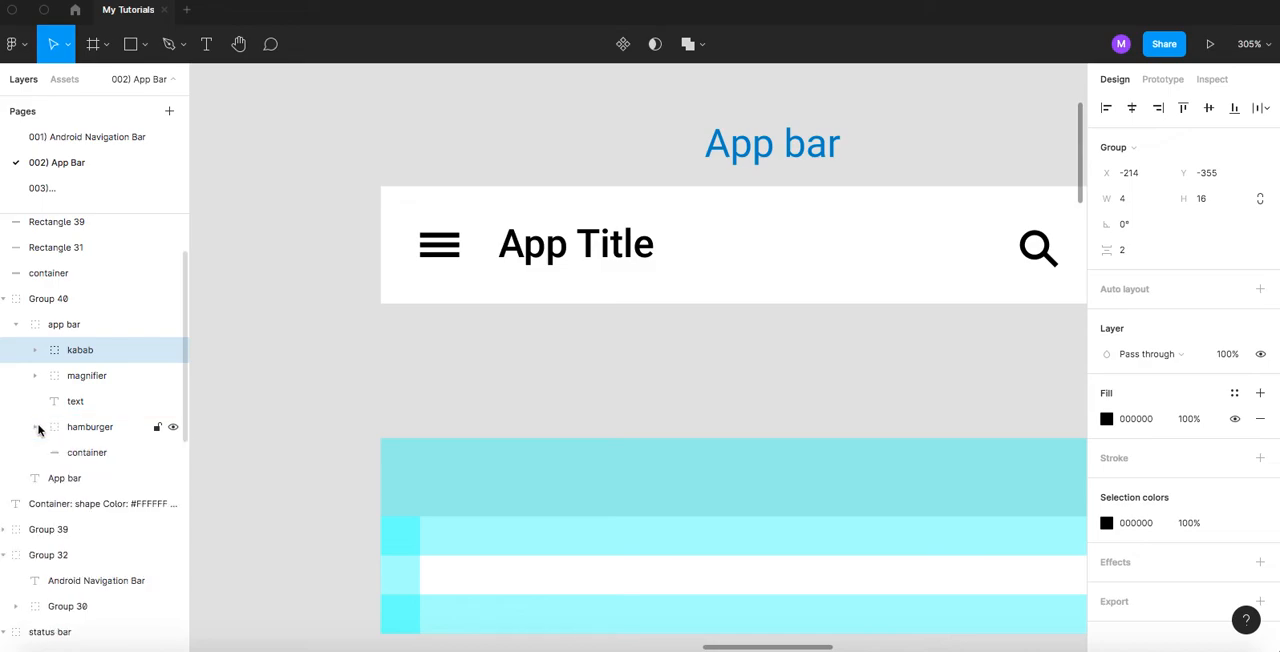
left_click(172, 428)
left_click(173, 428)
left_click(119, 428)
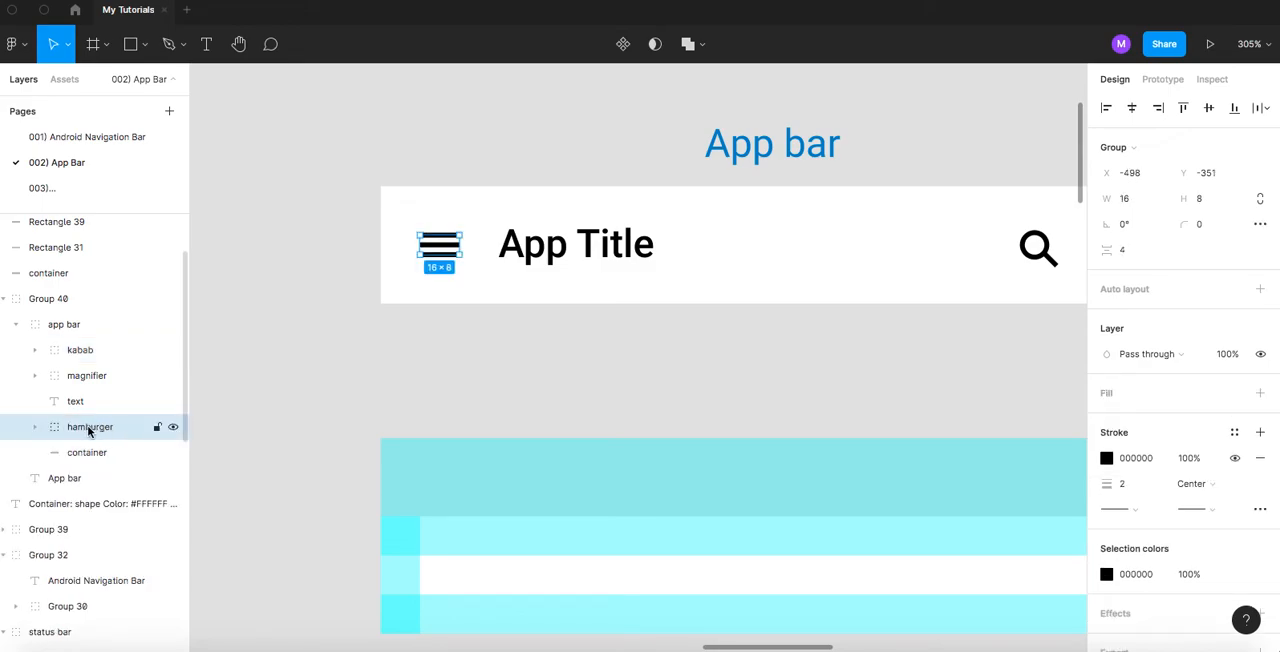
scroll(310, 398, "down", 10)
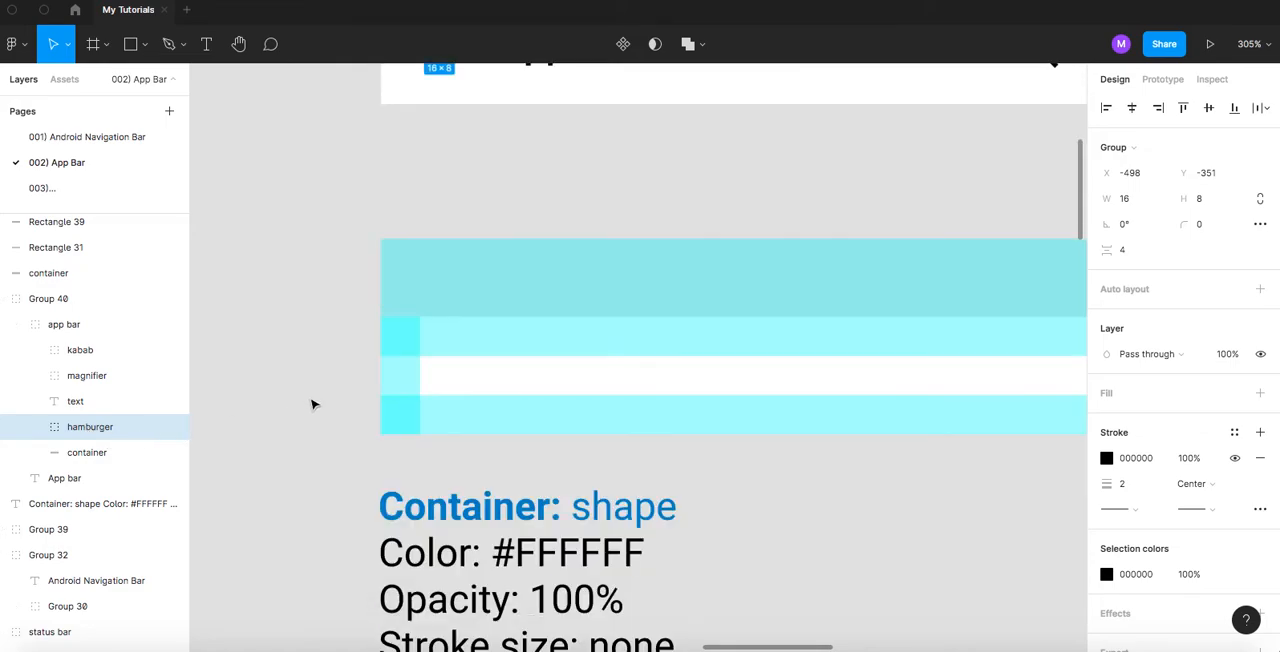
- Paste a copy of the hamburger icon and place it below the container specifications, aligned with their left edge
scroll(316, 407, "down", 3)
scroll(314, 406, "down", 5, "ctrl")
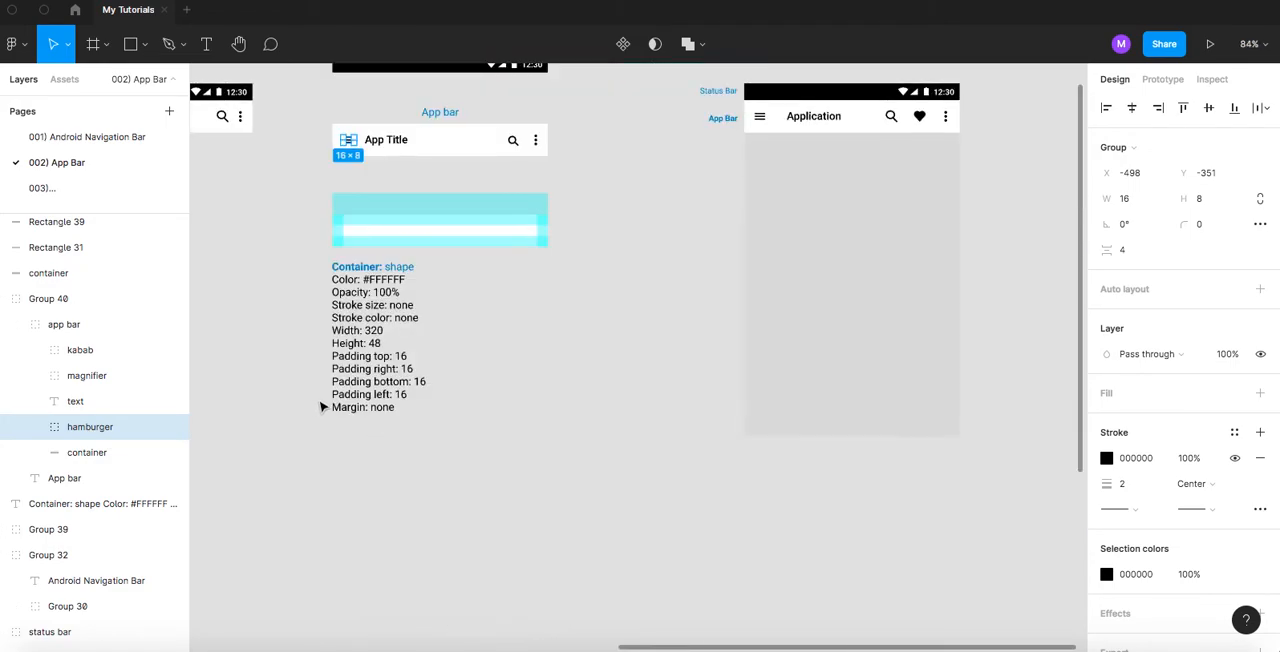
scroll(429, 437, "left", 3)
left_click(472, 432)
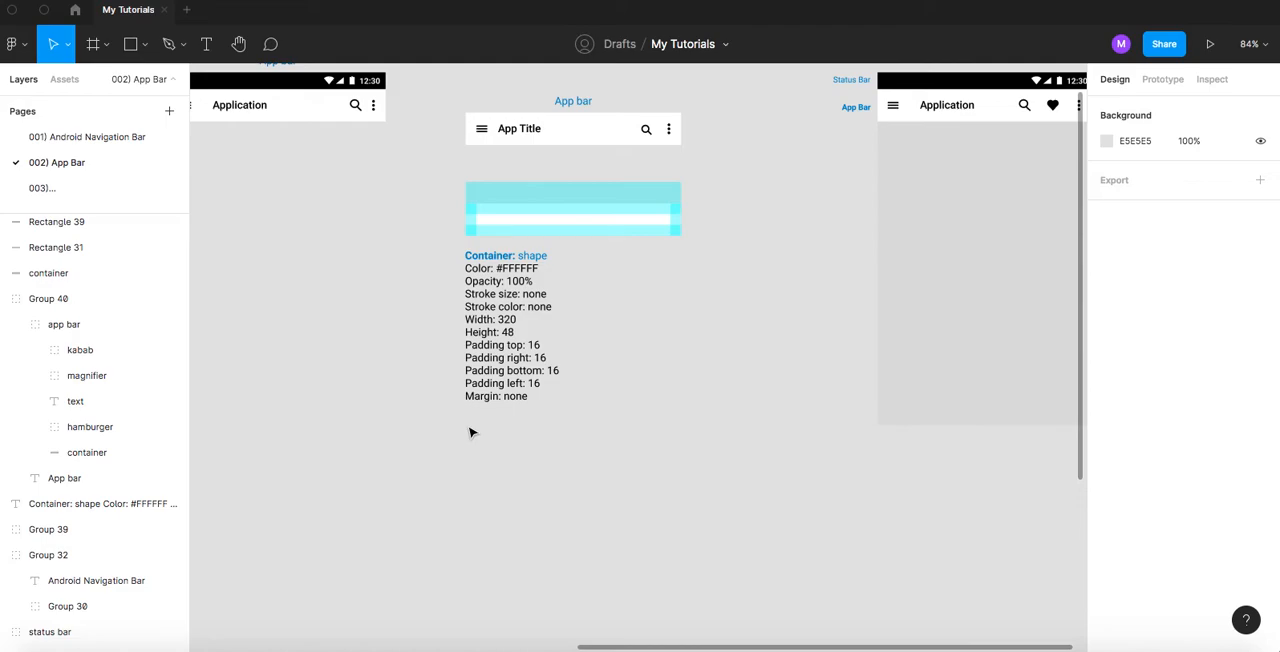
key("ctrl+v")
left_click_drag(484, 134, 463, 435)
scroll(505, 445, "up", 3)
left_click(503, 443)
left_click(502, 435)
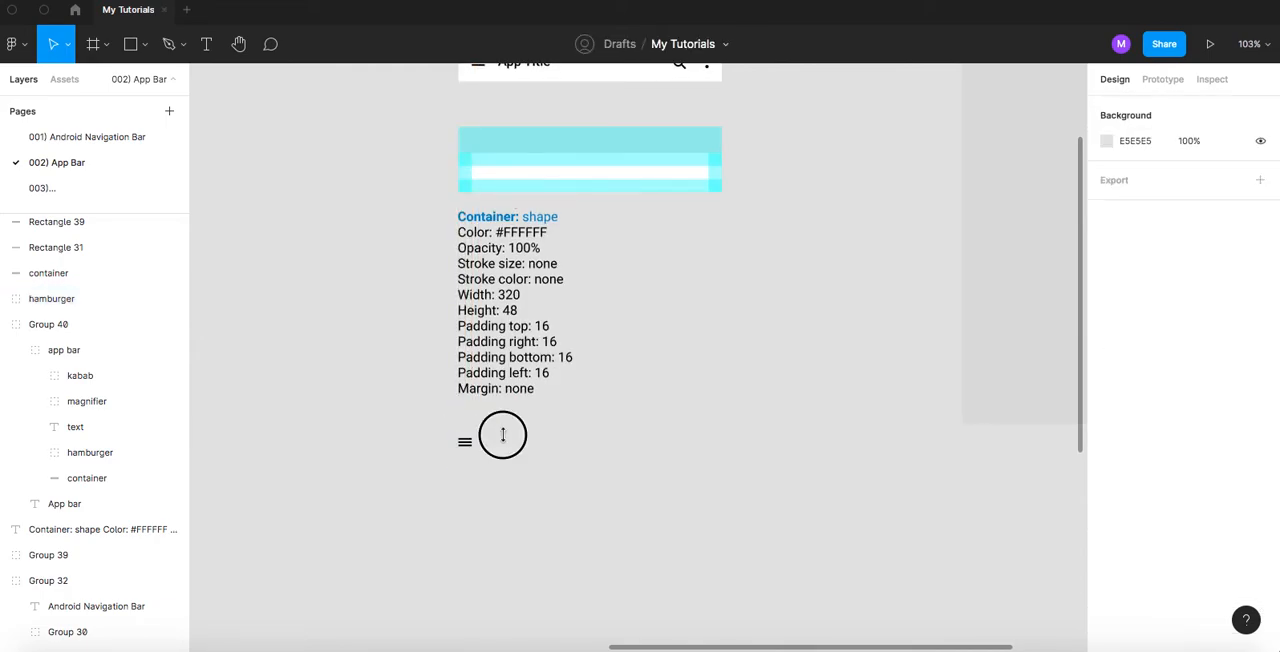
- Duplicate the container specifications text and place the copy directly beneath the hamburger icon copy
scroll(503, 435, "down", 1)
left_click(515, 195)
left_click_drag(497, 231, 497, 443)
scroll(497, 443, "up", 5)
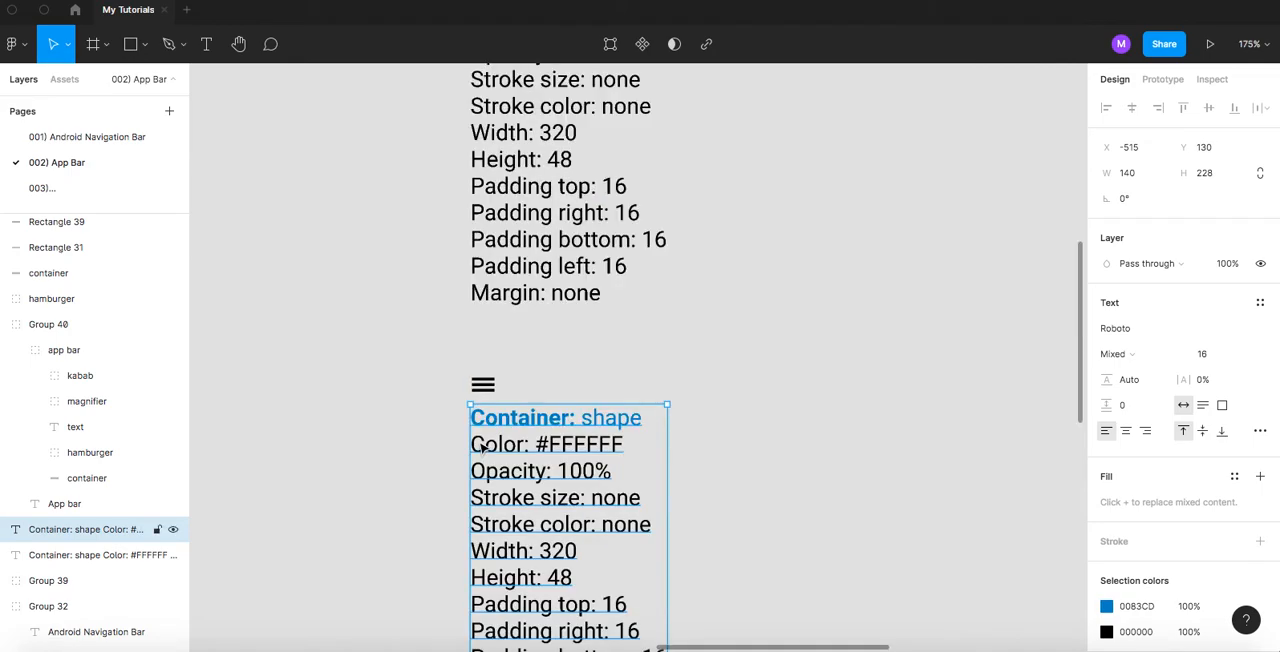
- Check how the back button icon's specifications are written on the 001) Android Navigation Bar page and return to 002) App Bar
left_click(83, 136)
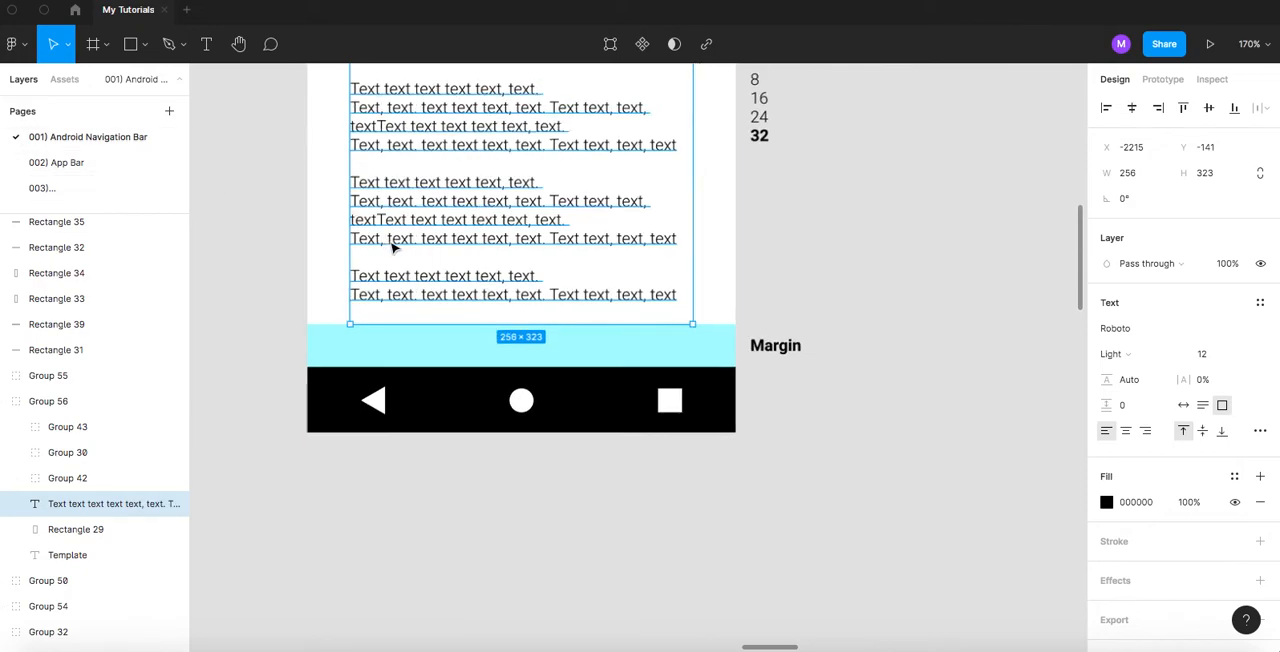
scroll(390, 245, "down", 10)
left_click_drag(763, 291, 417, 414)
scroll(556, 254, "up", 7)
scroll(526, 388, "up", 2)
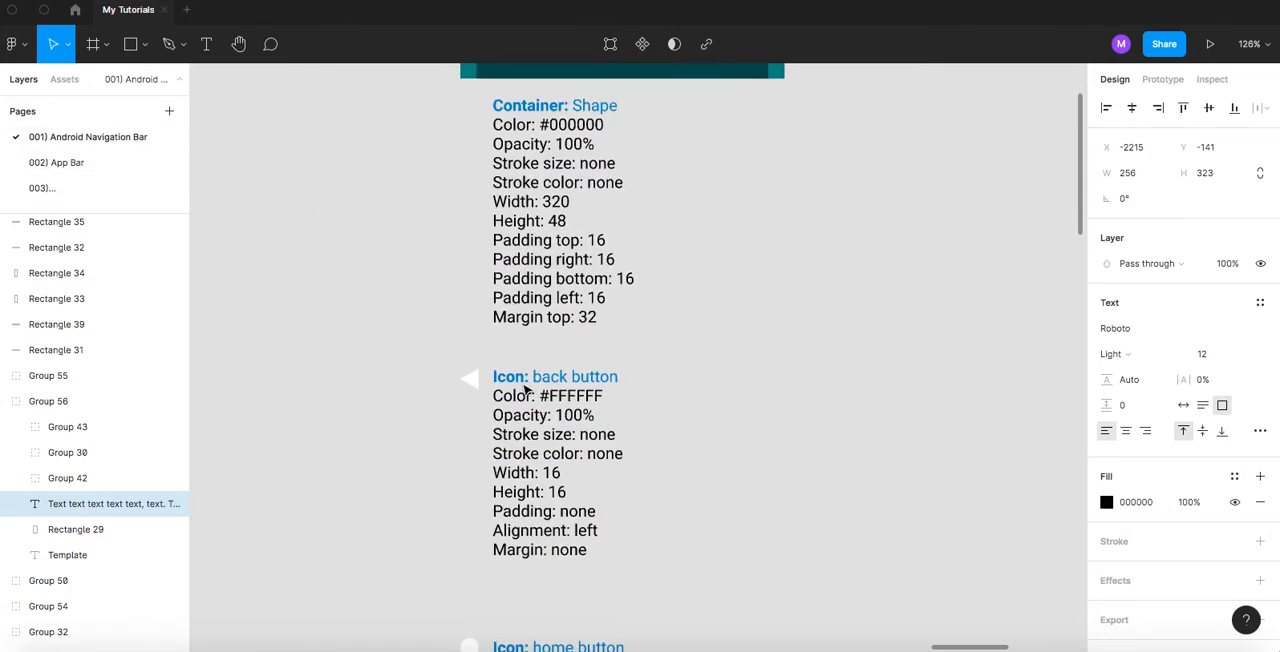
left_click(45, 163)
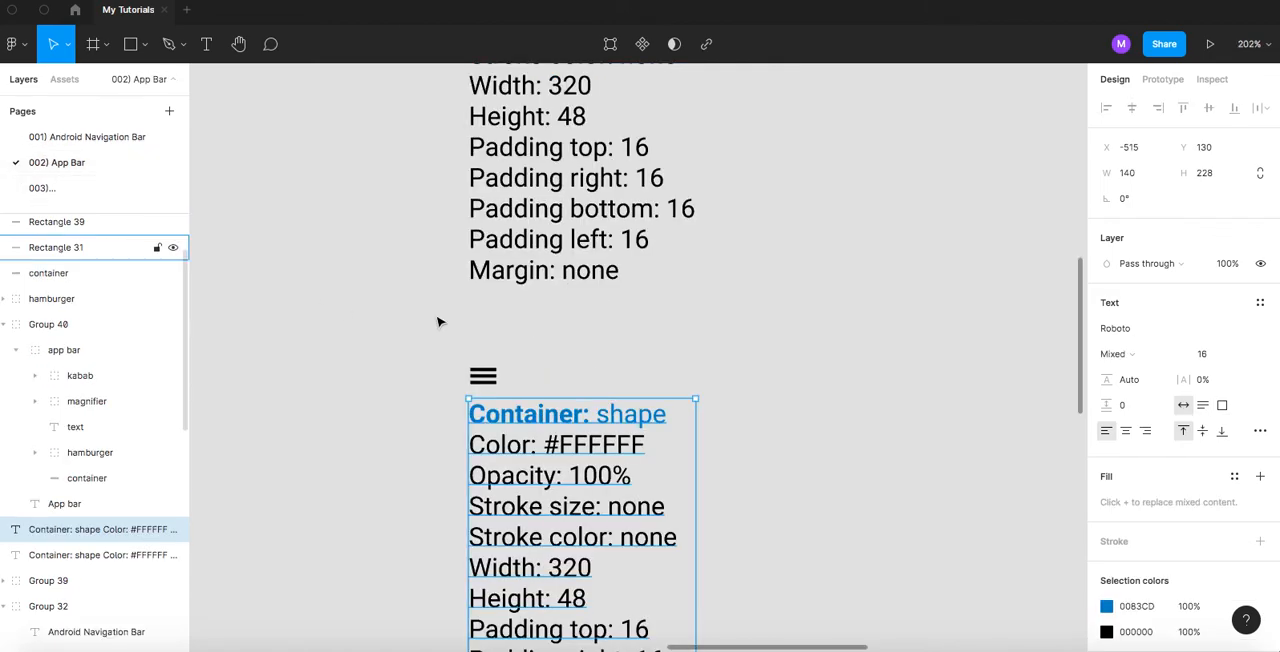
- Change the copied text's heading to "Icon: hamburger", with the word "hamburger" in regular weight
double_click(505, 418)
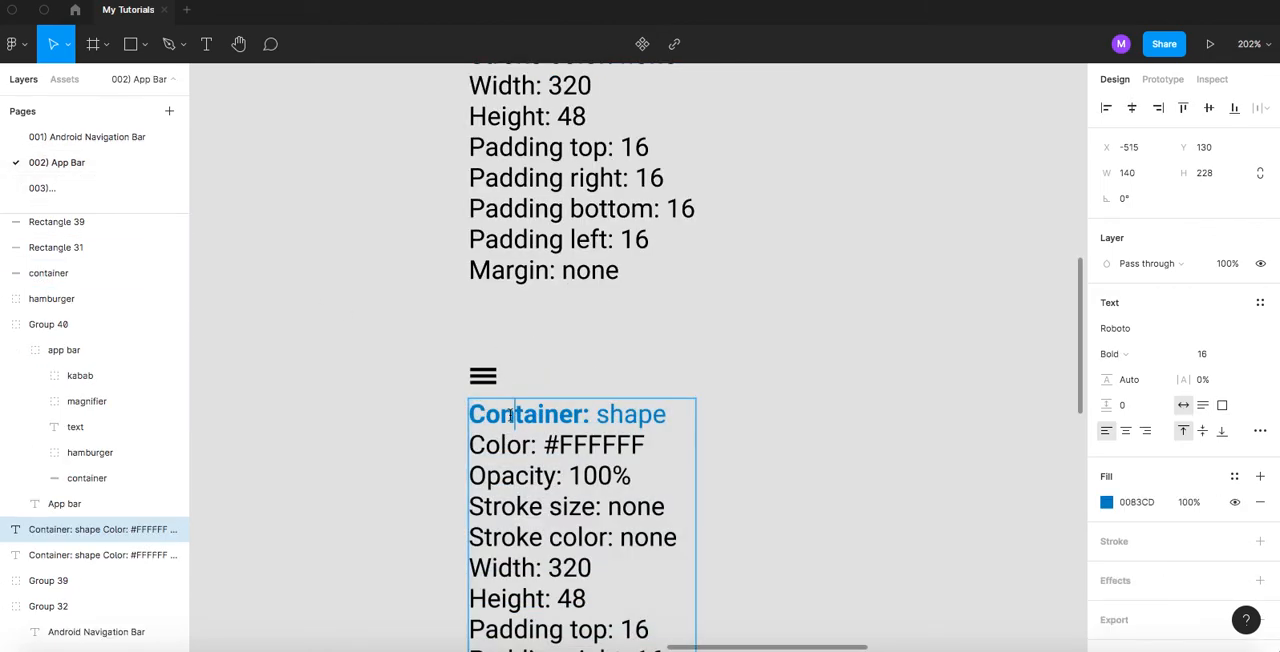
double_click(510, 414)
type("Icon")
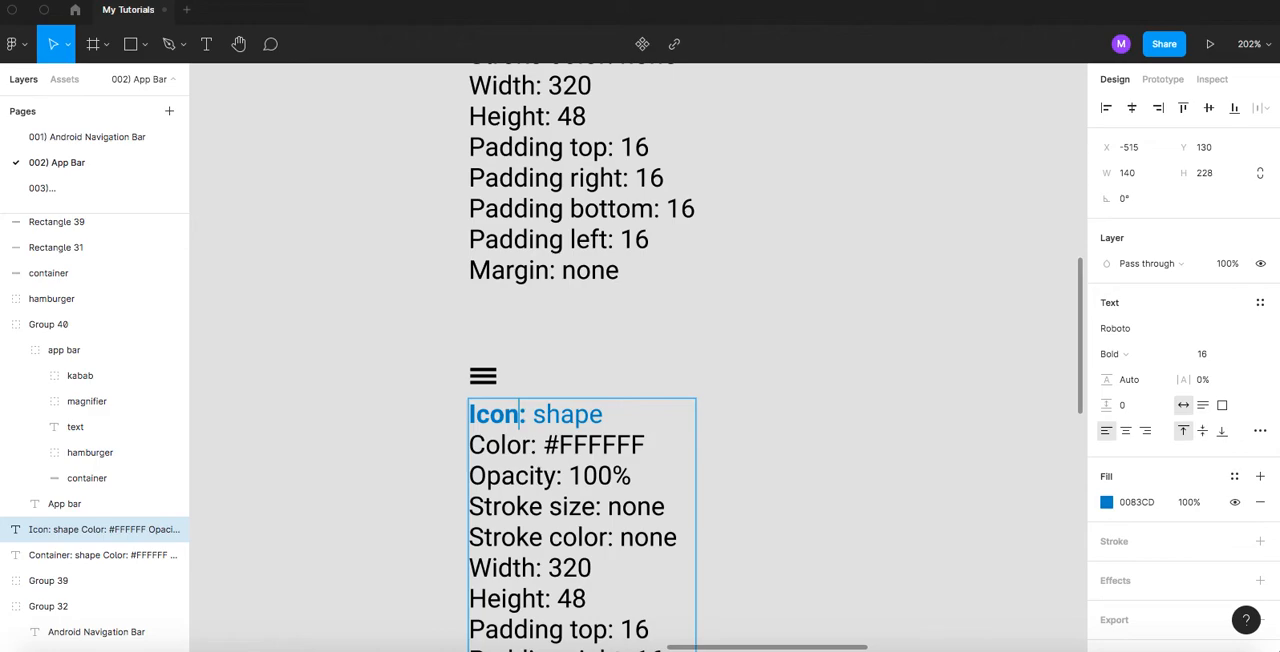
double_click(565, 413)
type("ha")
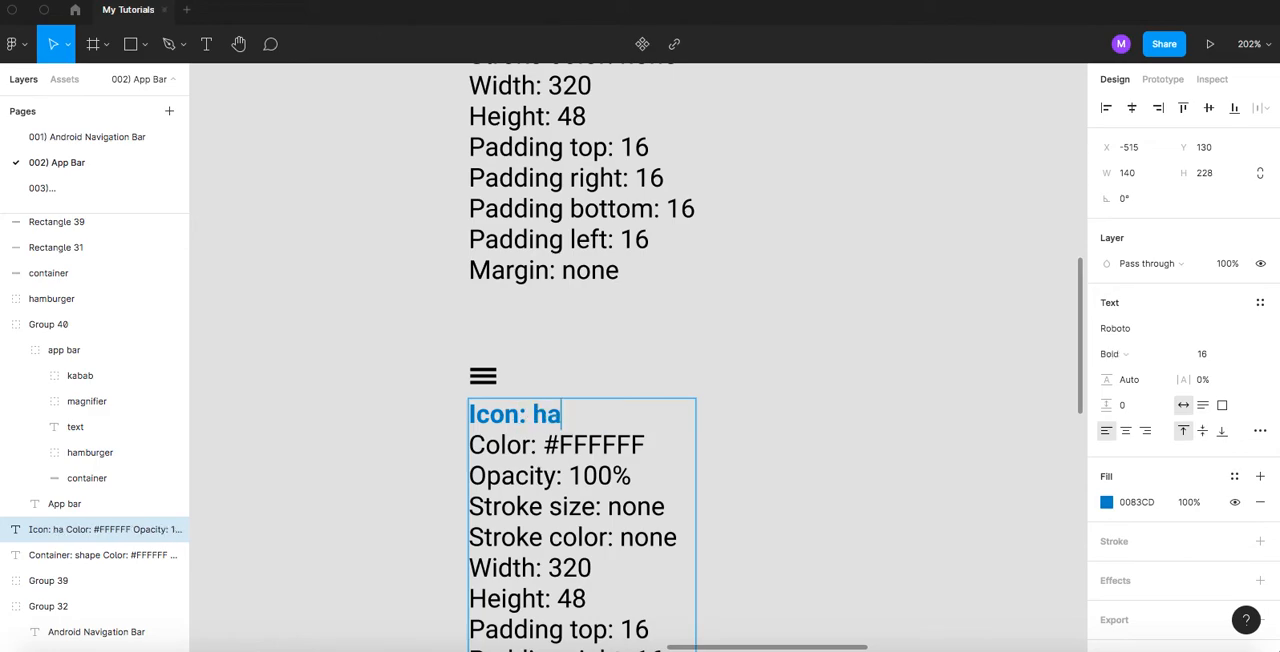
type("mburger")
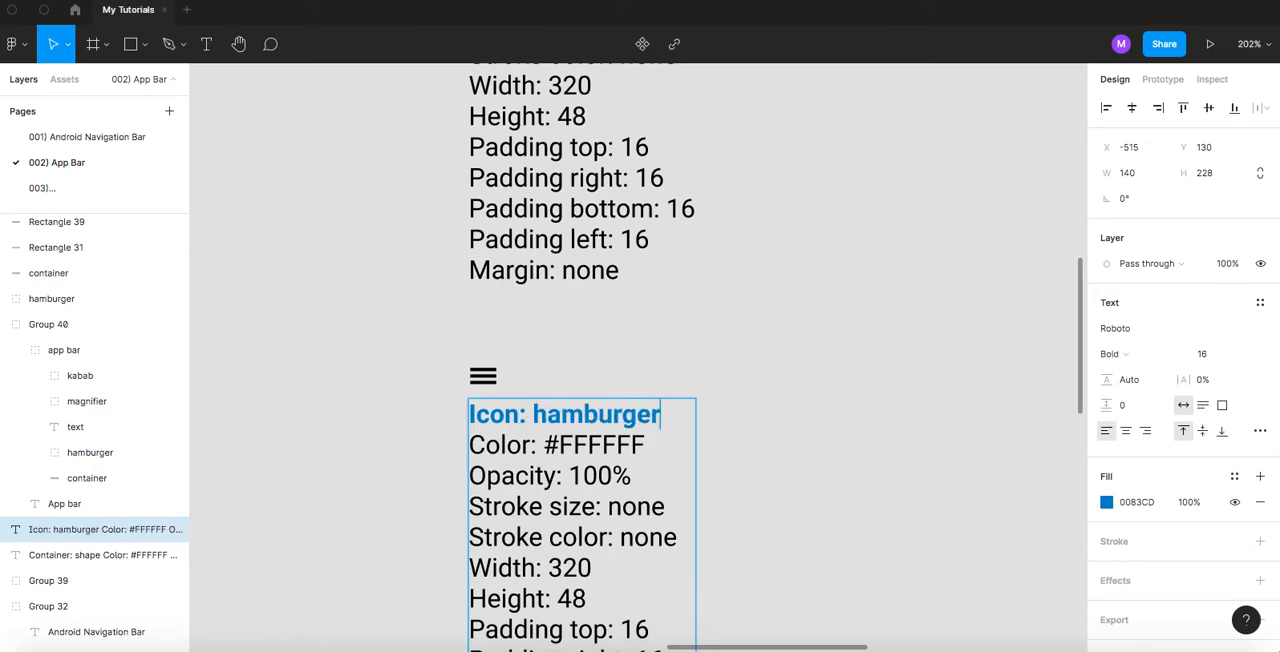
double_click(560, 413)
key("ctrl+b")
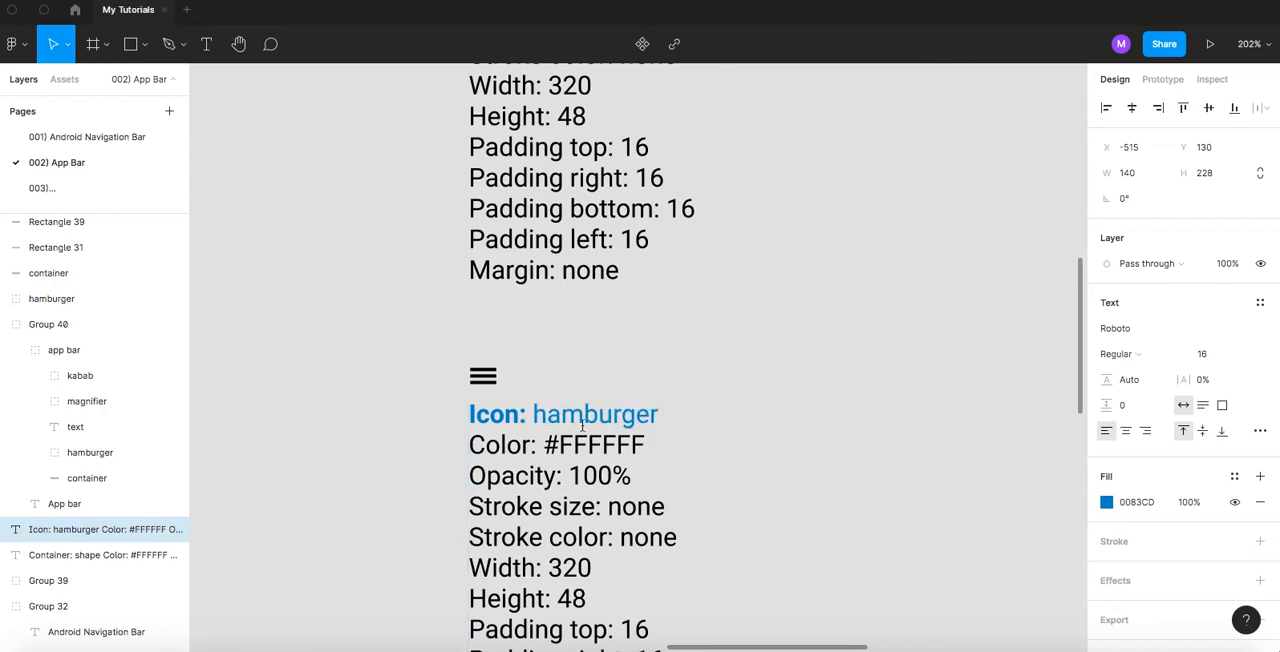
scroll(667, 354, "down", 3)
key("Escape")
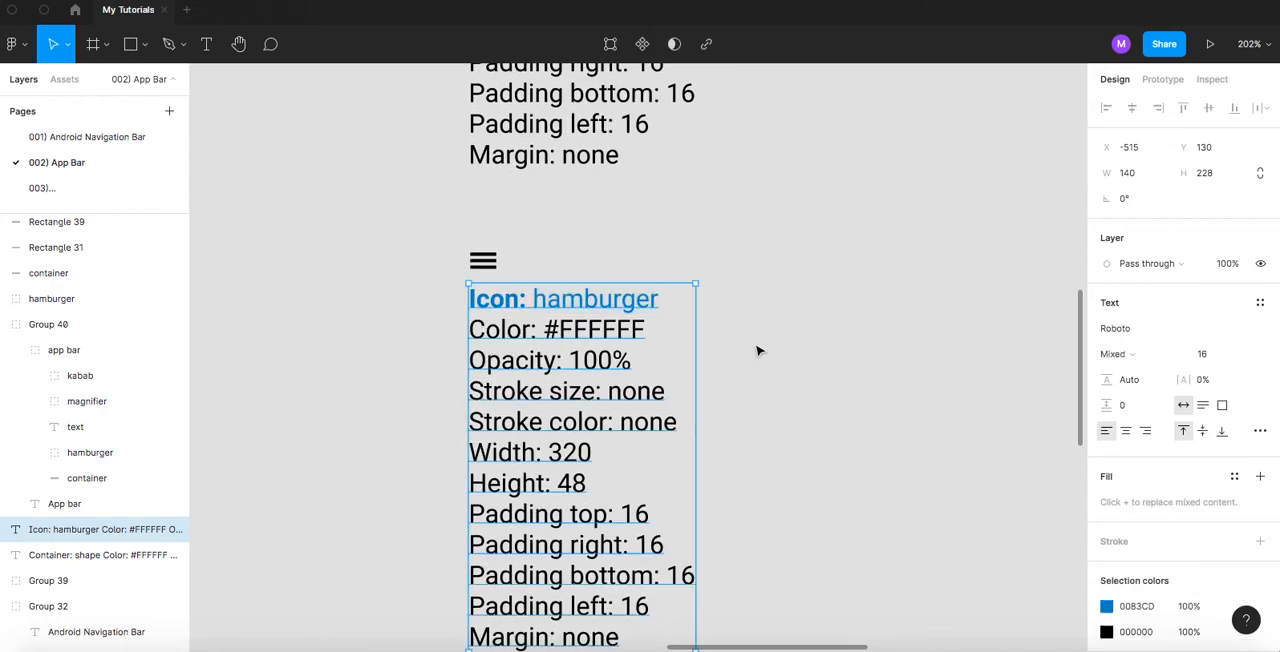
- Set the colour line in the hamburger icon's specifications to #000000
triple_click(590, 334)
left_click(587, 330)
left_click(572, 329)
left_click_drag(560, 329, 666, 329)
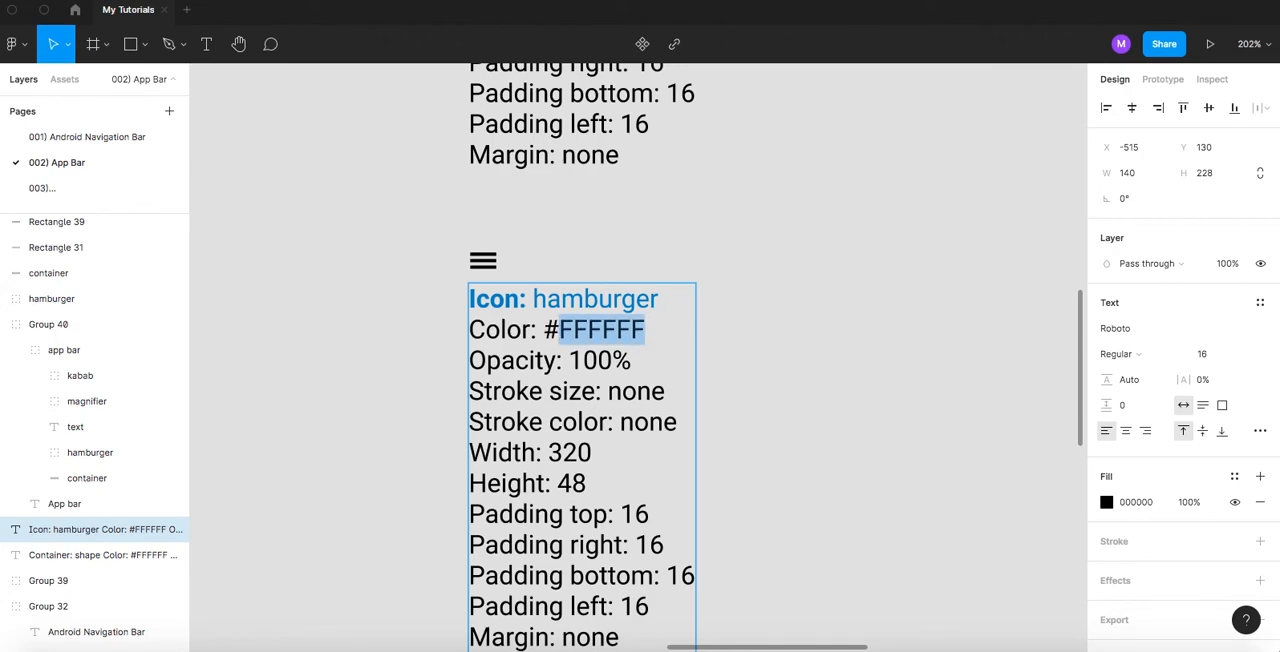
type("000000")
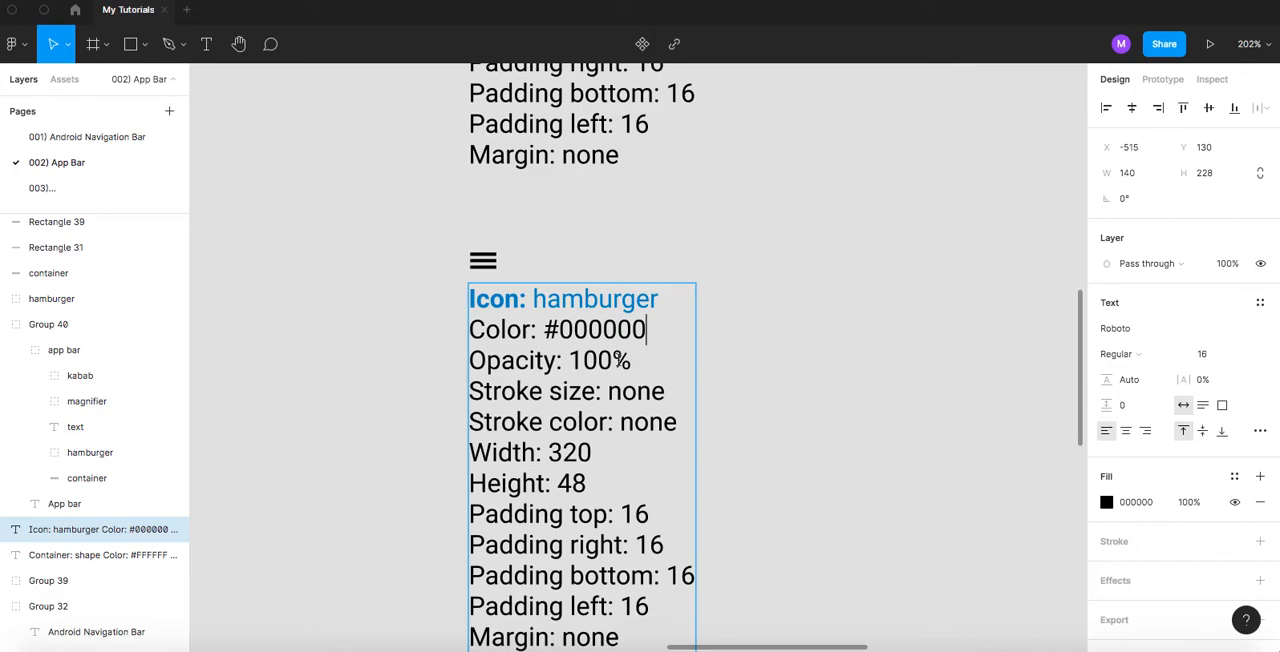
scroll(620, 360, "down", 1)
scroll(629, 390, "down", 3)
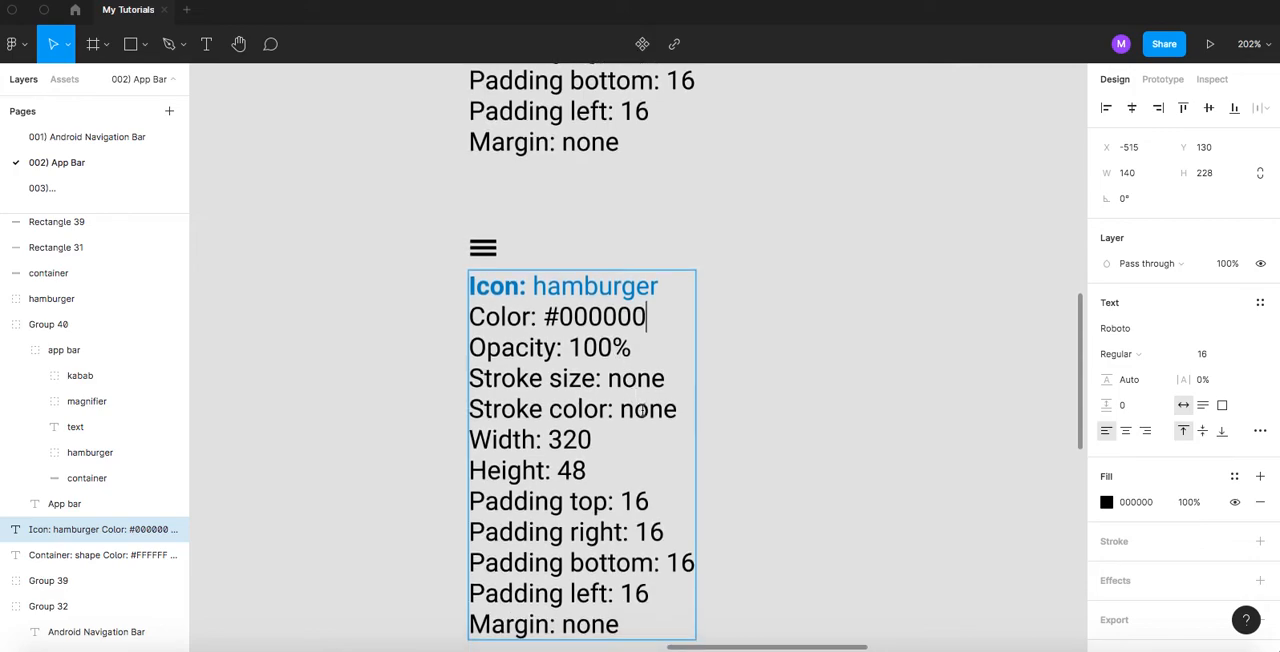
scroll(648, 410, "down", 1)
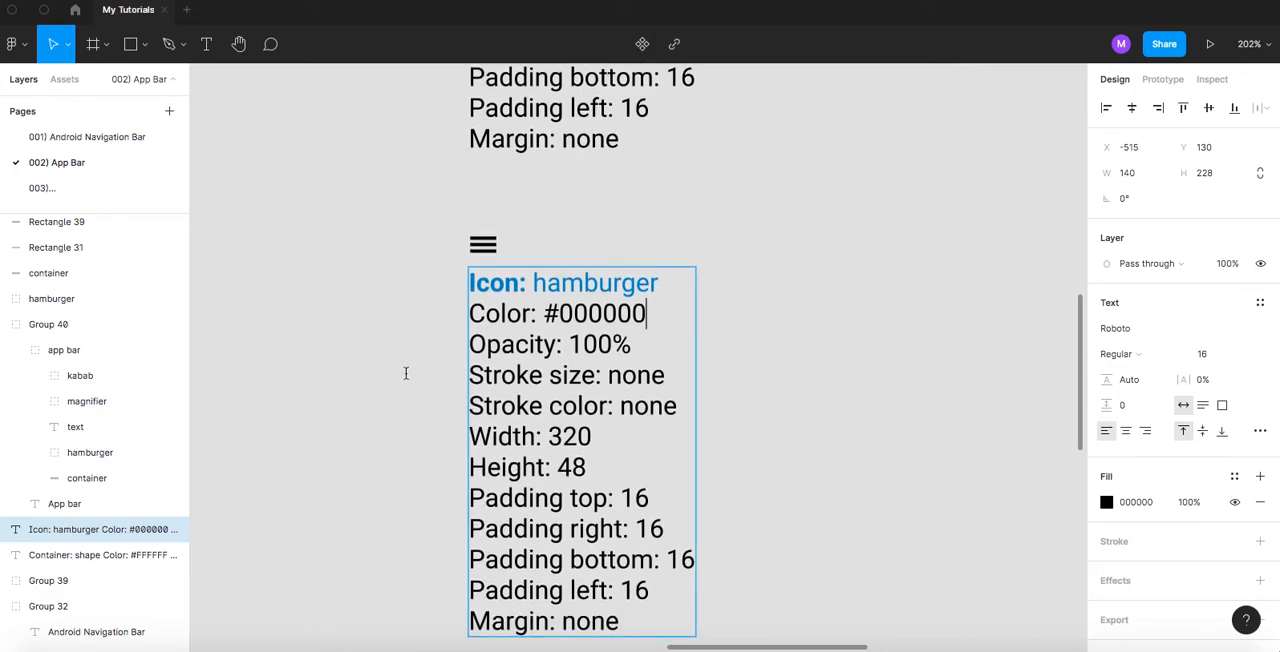
- Check the hamburger icon's size and set its specifications to width 16 and height 8
key("Escape")
left_click(481, 245)
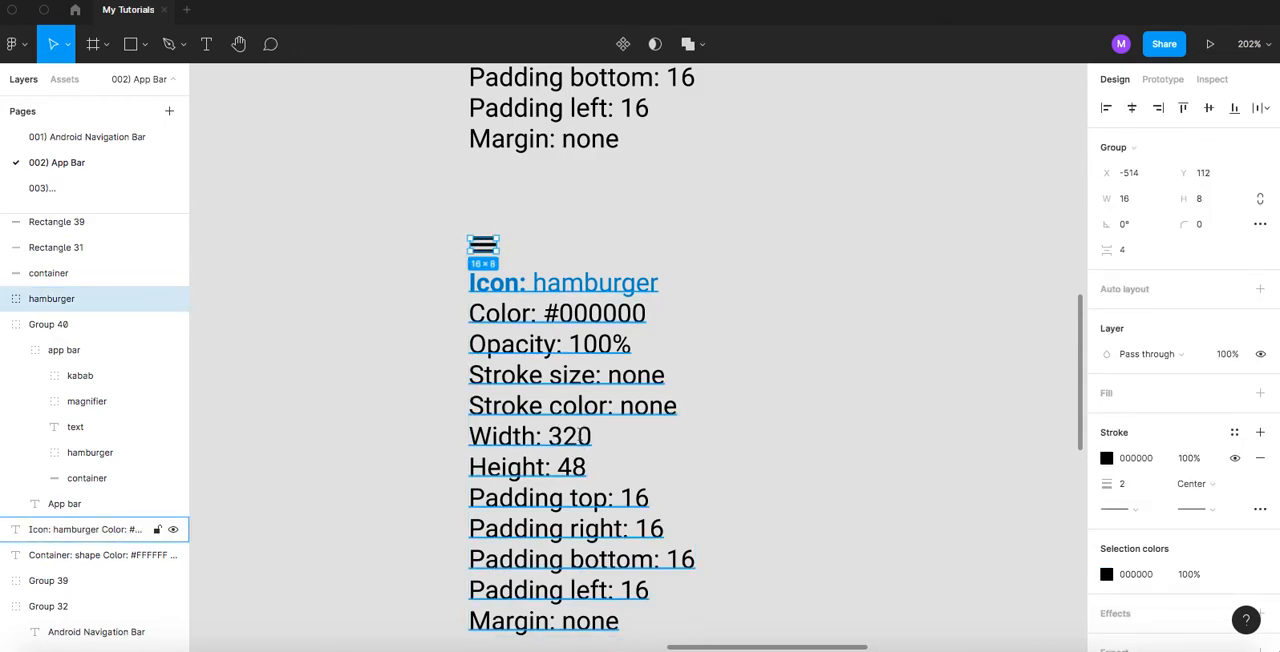
left_click(572, 437)
double_click(570, 437)
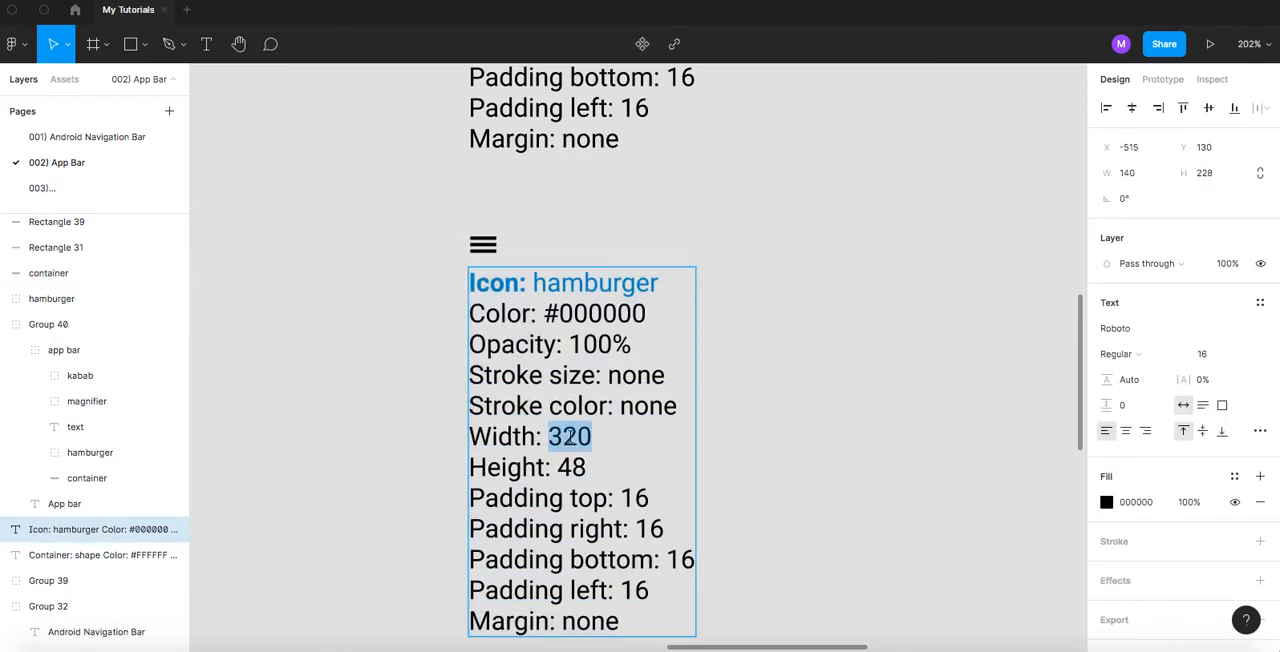
type("16")
double_click(572, 467)
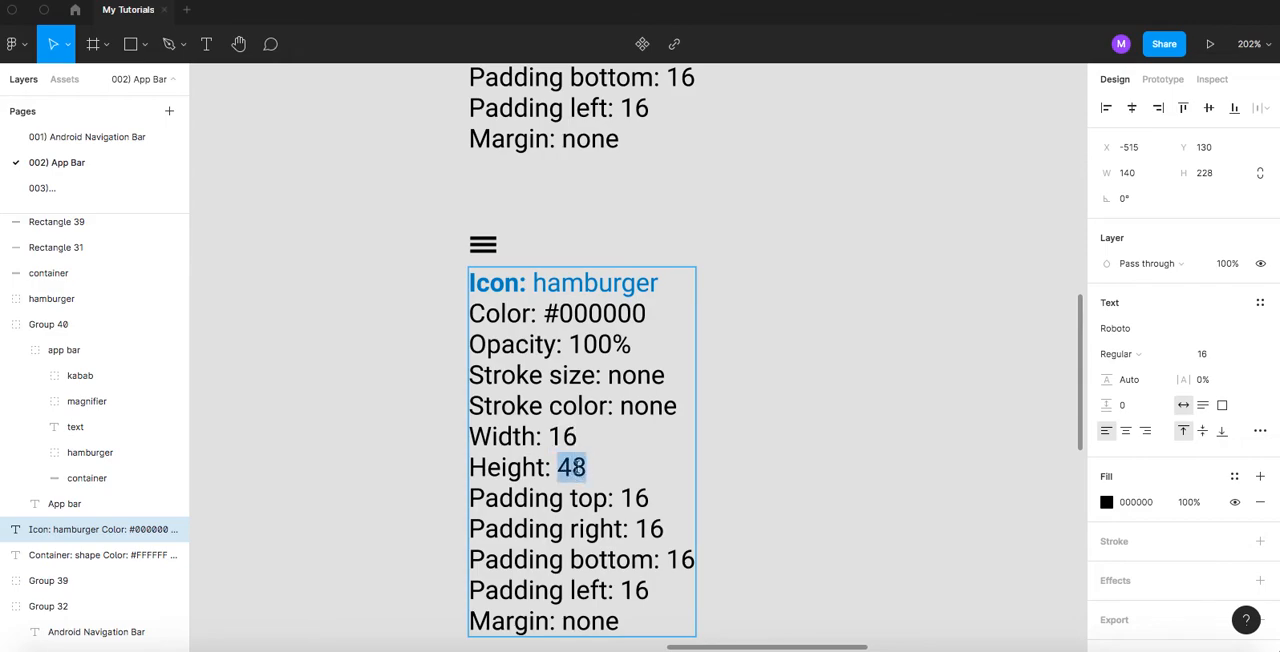
type("8")
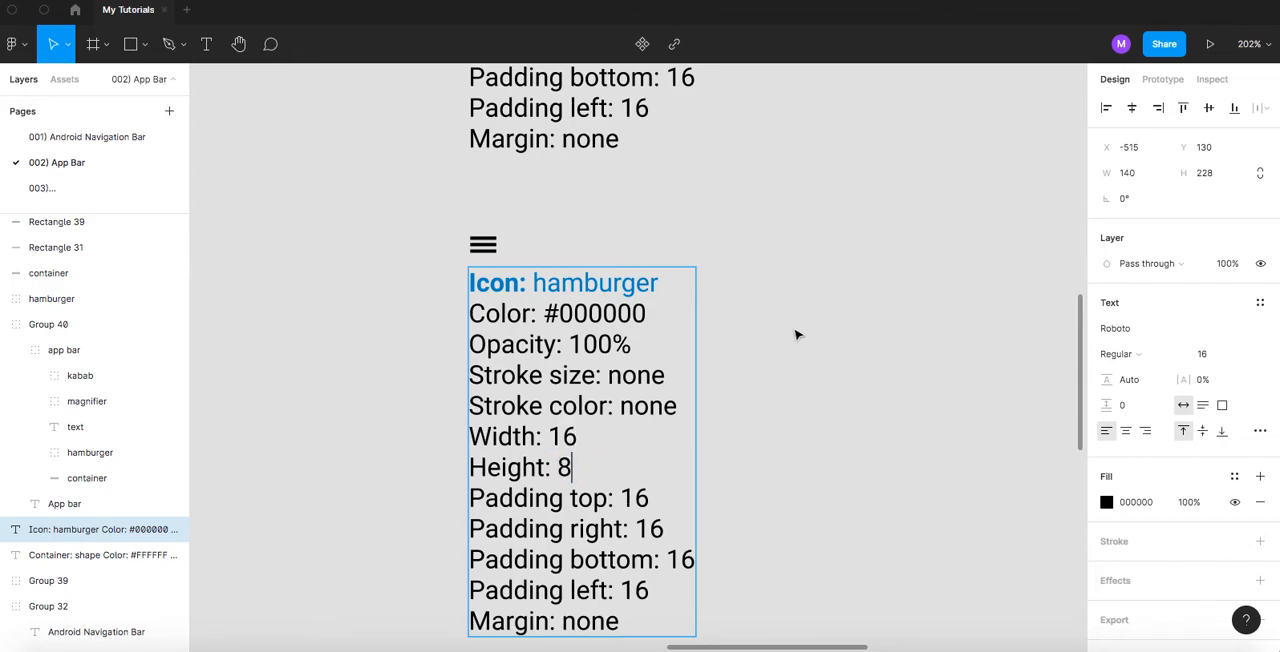
key("Escape")
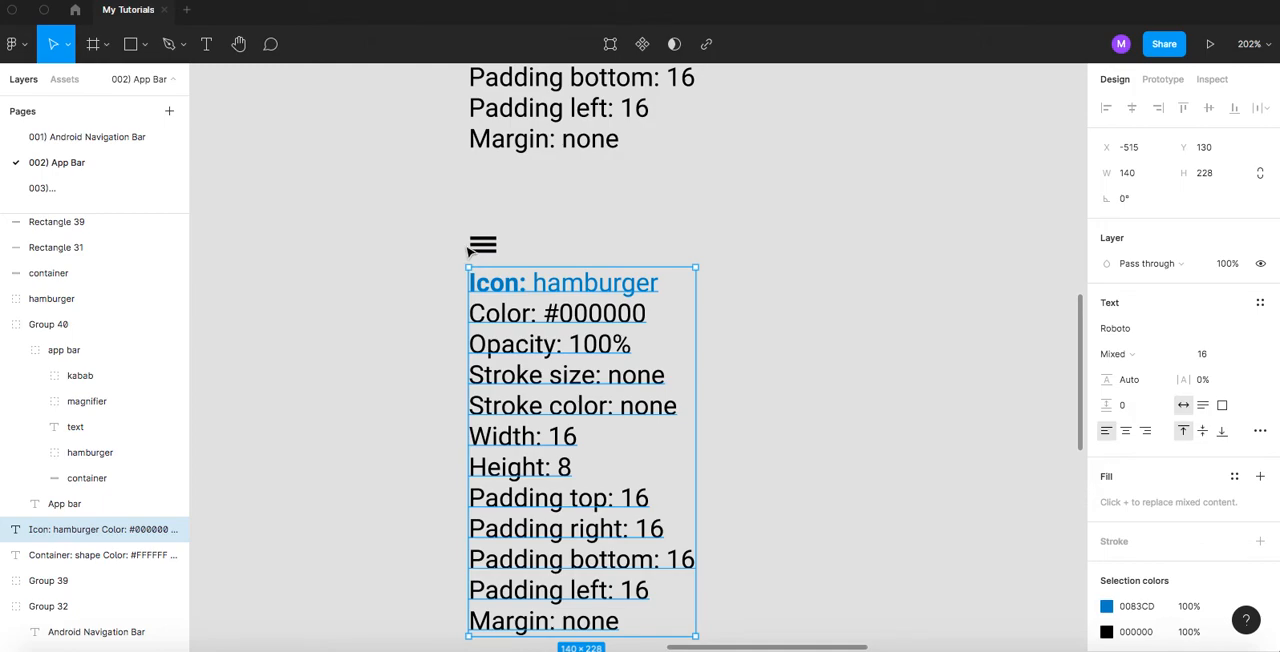
- Compare the padded container and its specifications with the padding lines in the hamburger icon's specifications
scroll(514, 257, "down", 3)
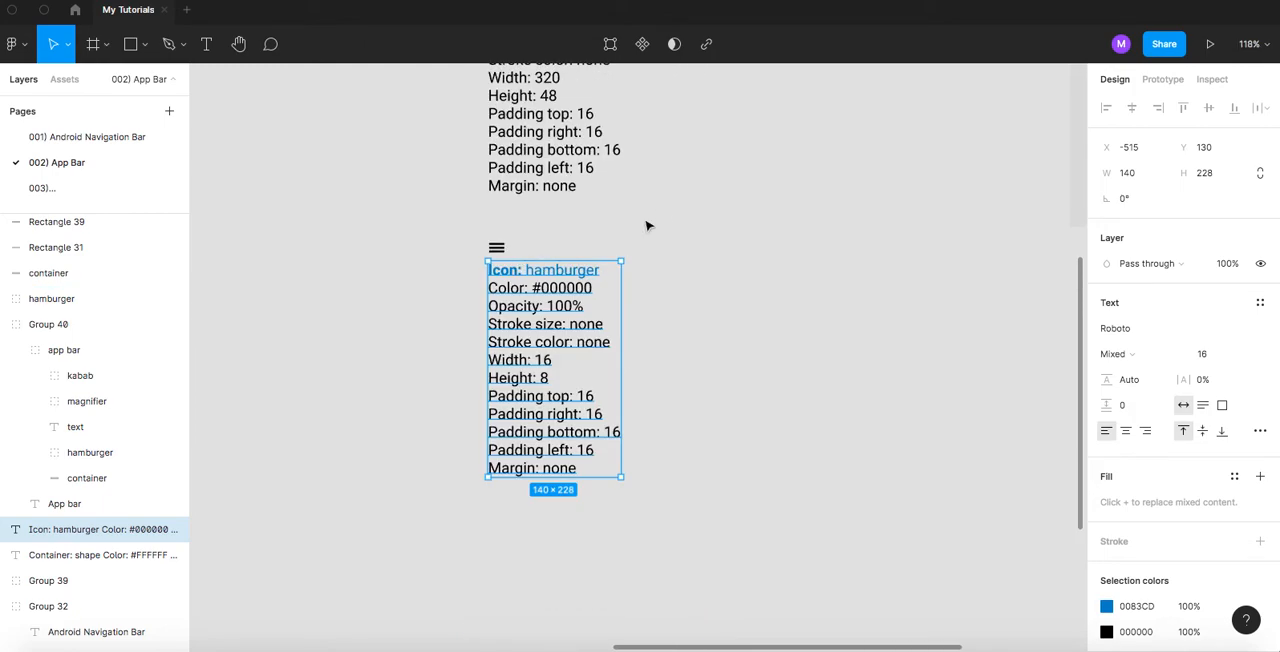
scroll(694, 460, "up", 5)
scroll(555, 267, "up", 3)
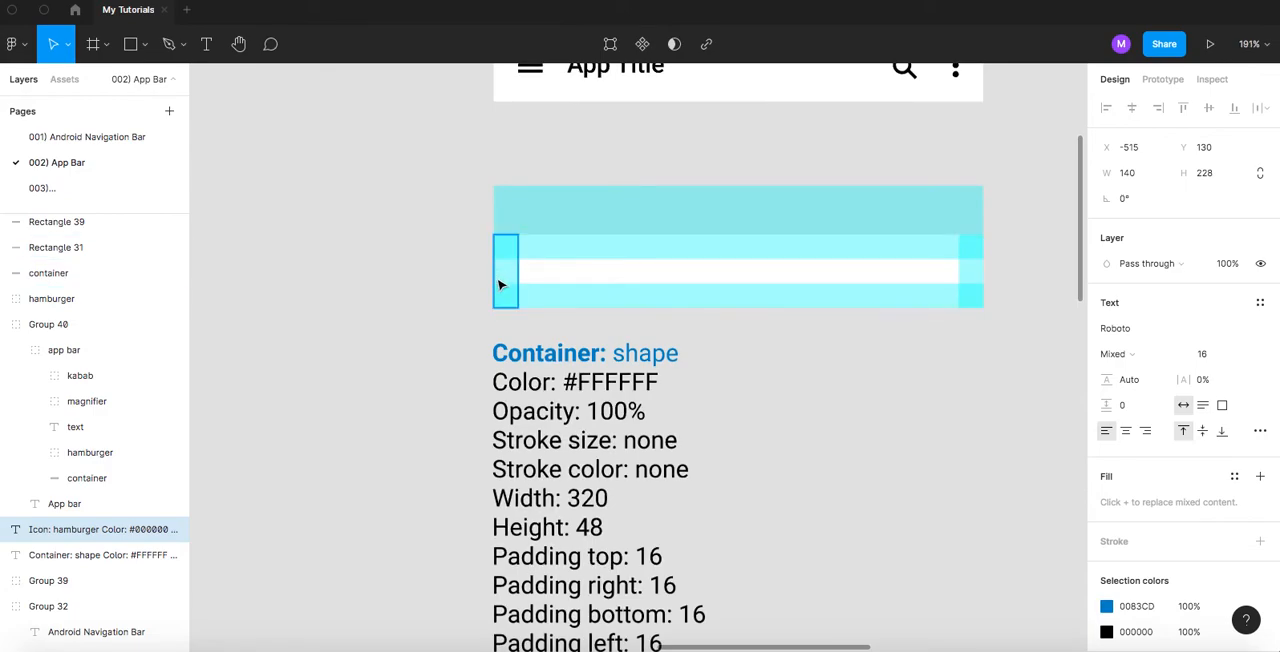
left_click(763, 371)
scroll(760, 375, "down", 4)
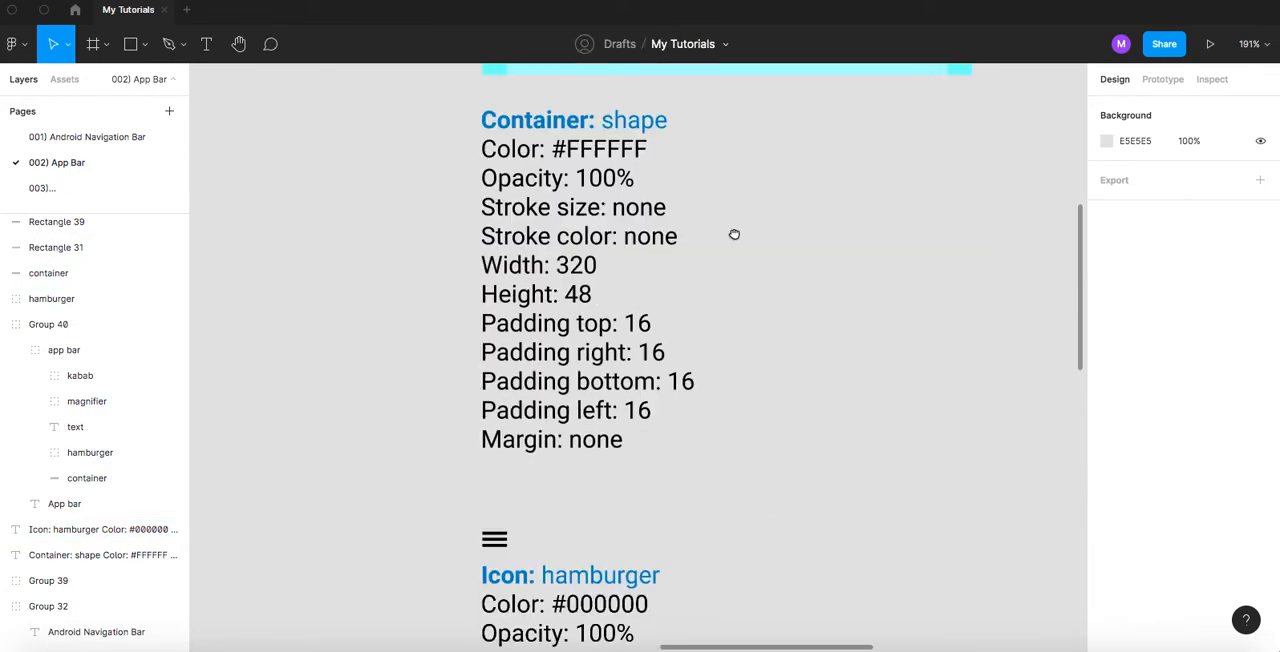
left_click_drag(761, 376, 764, 141)
left_click_drag(751, 404, 764, 358)
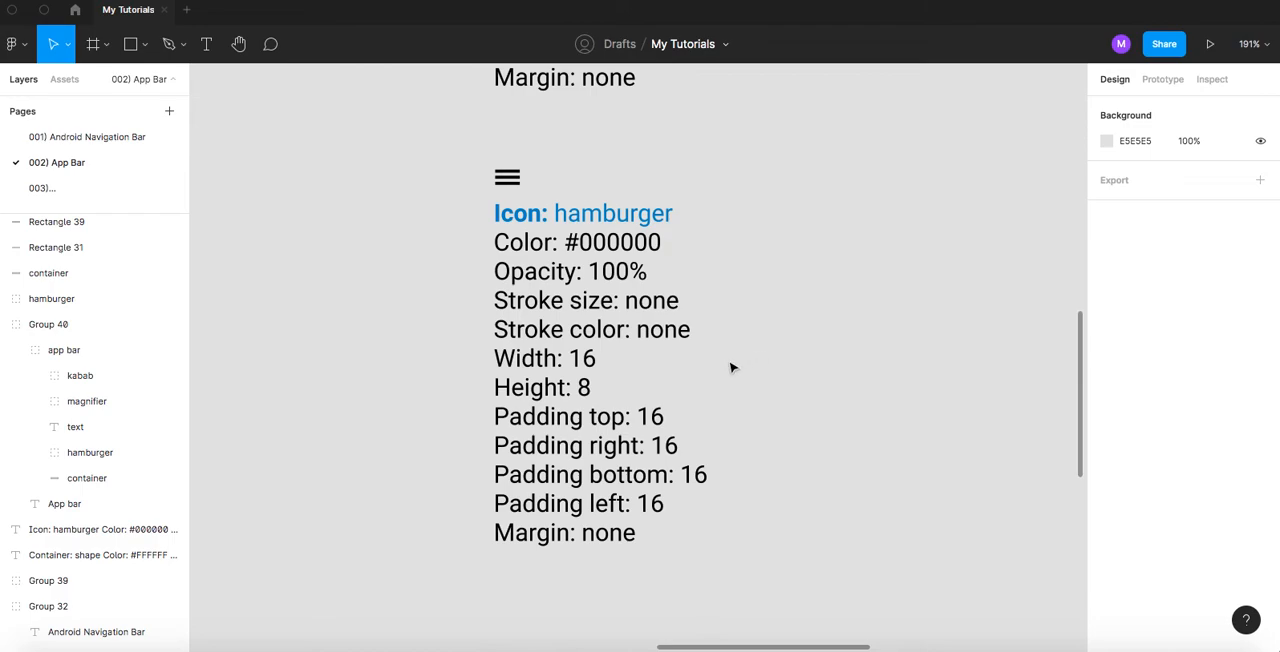
scroll(630, 433, "up", 1)
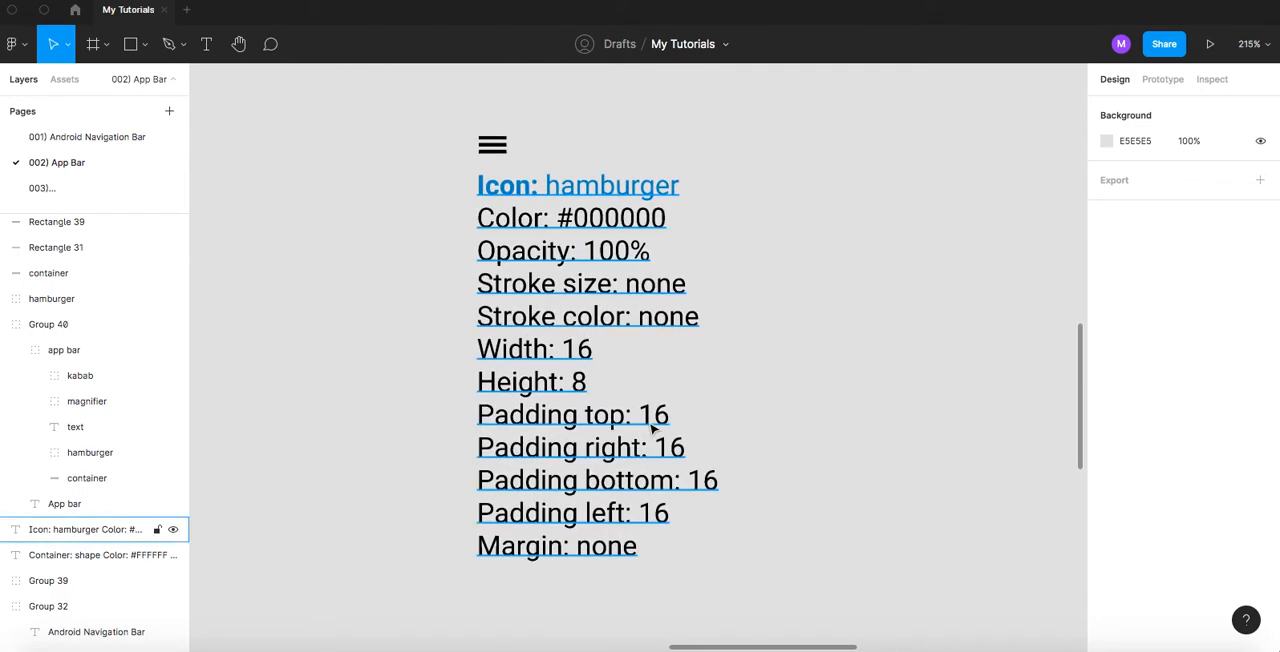
- Replace the four padding lines in the hamburger icon's specifications with a single "Padding: none" line
double_click(652, 415)
left_click(632, 421)
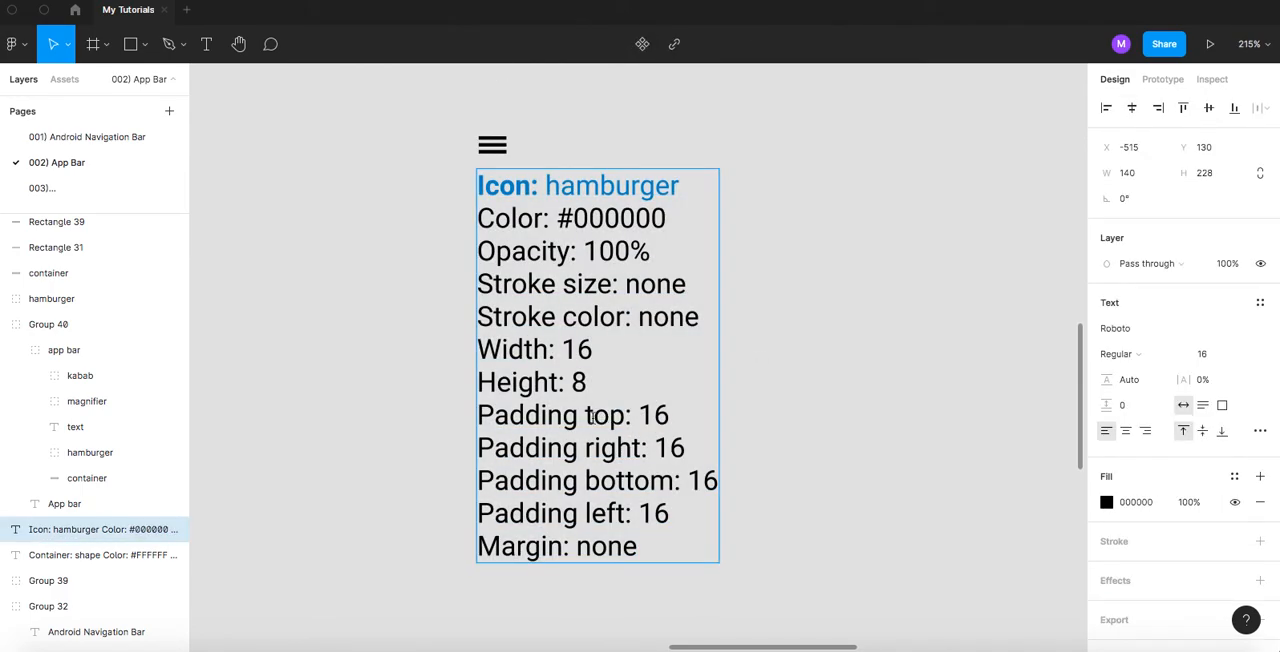
left_click_drag(583, 418, 682, 522)
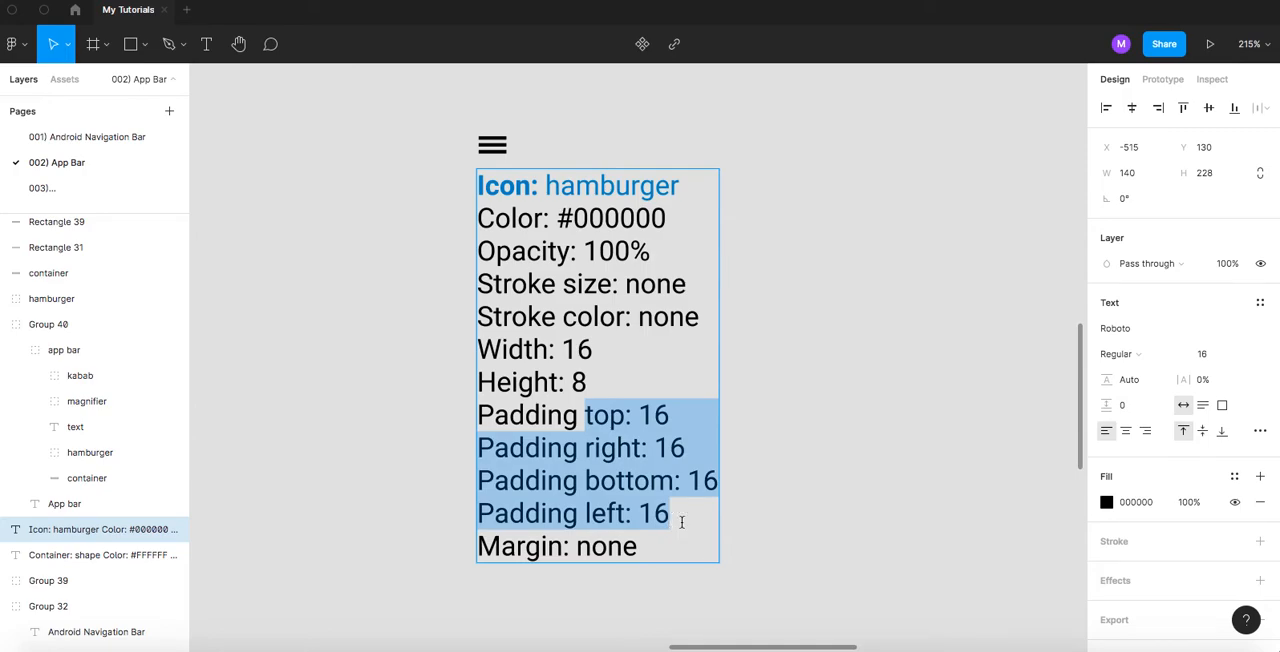
key("BackSpace")
key("BackSpace")
type(": none")
left_click(731, 364)
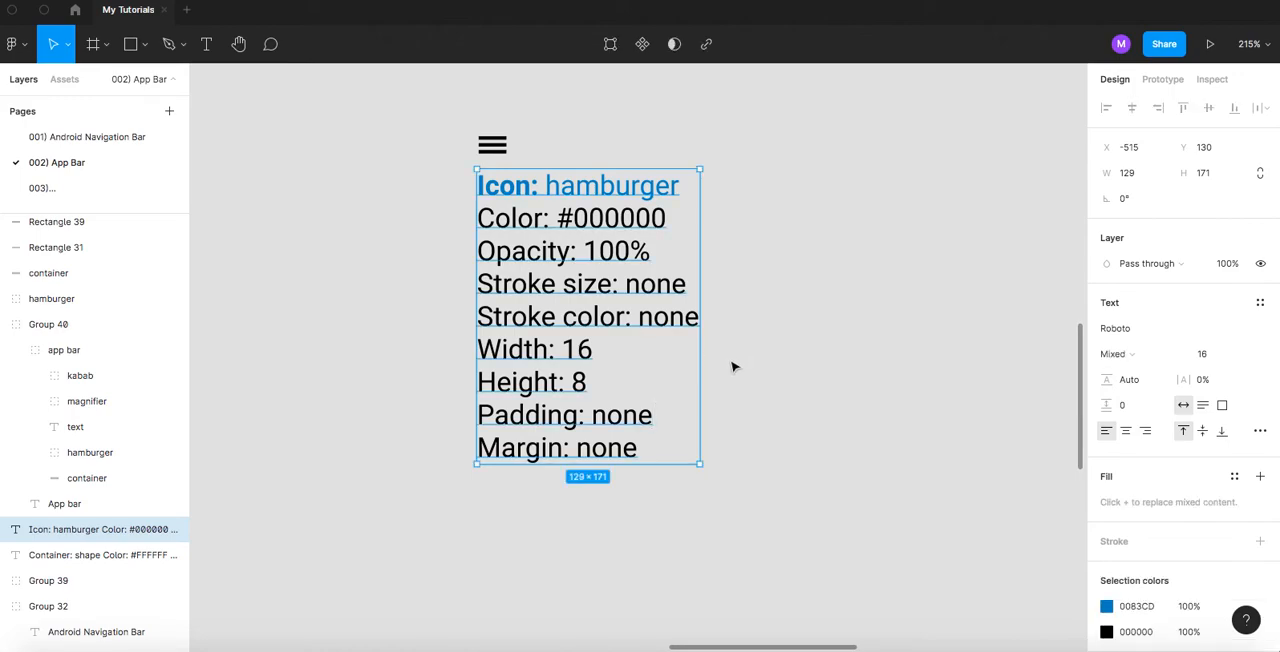
- Examine the hamburger icon copy up close and the original icon's spacing beside App Title in the app bar
scroll(520, 300, "up", 5)
scroll(512, 360, "up", 6)
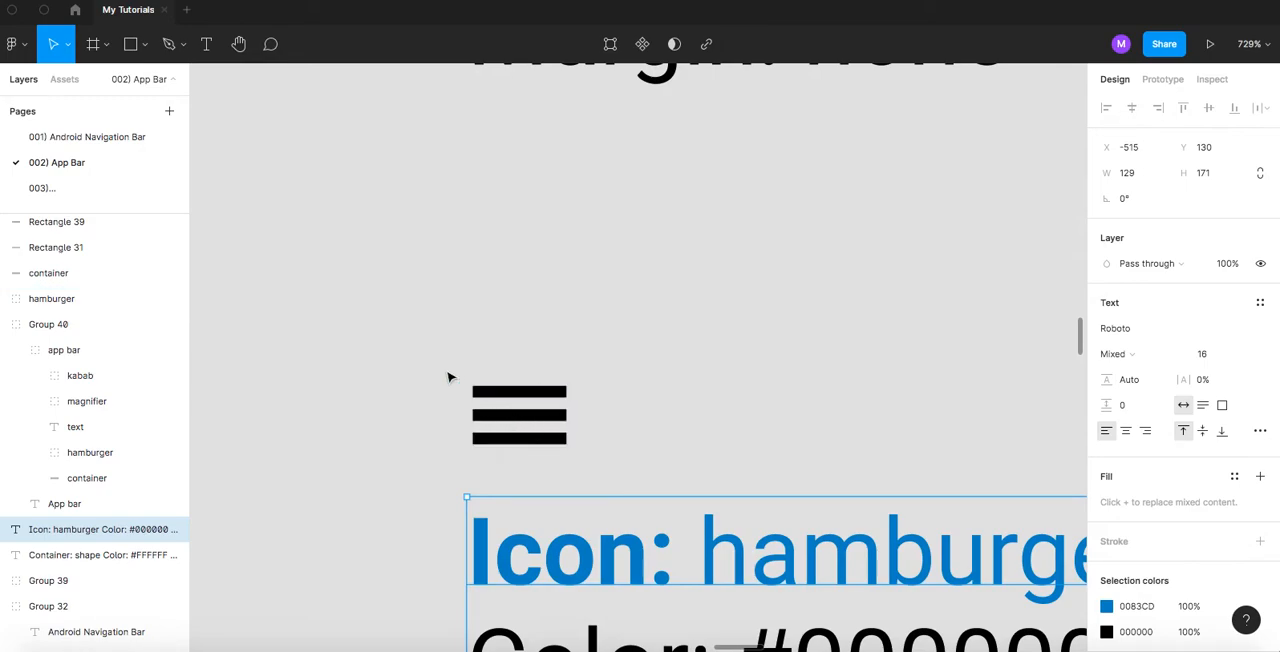
scroll(602, 372, "down", 4)
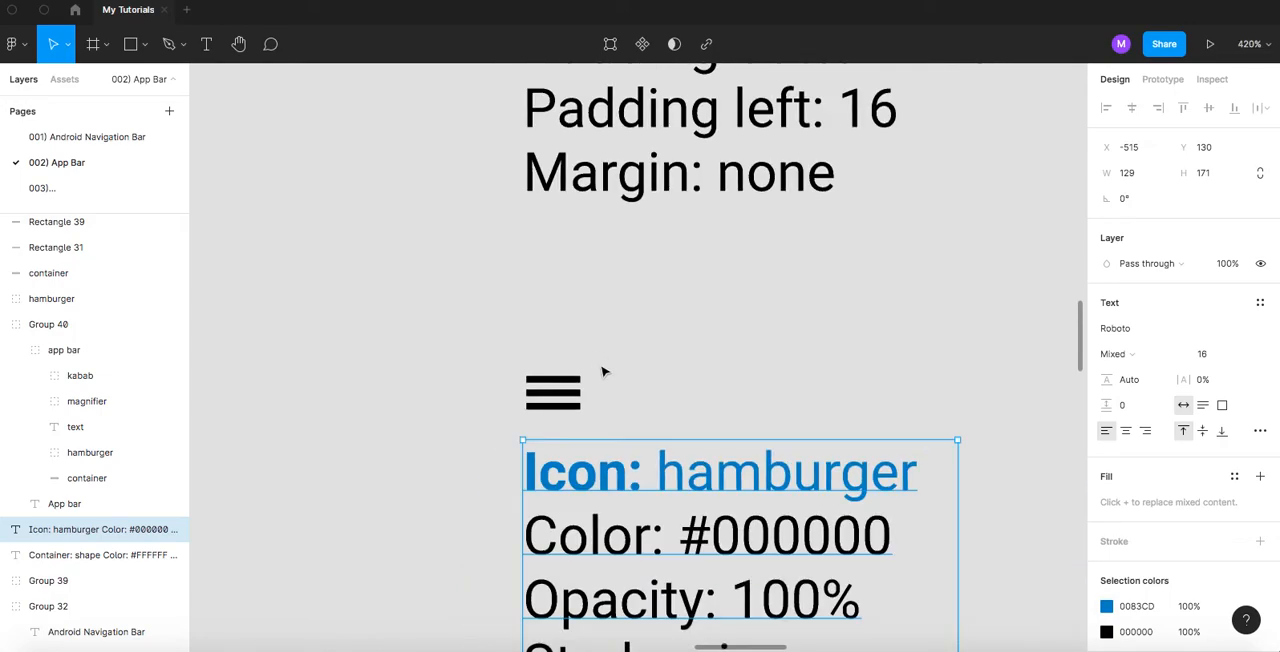
scroll(632, 374, "up", 8)
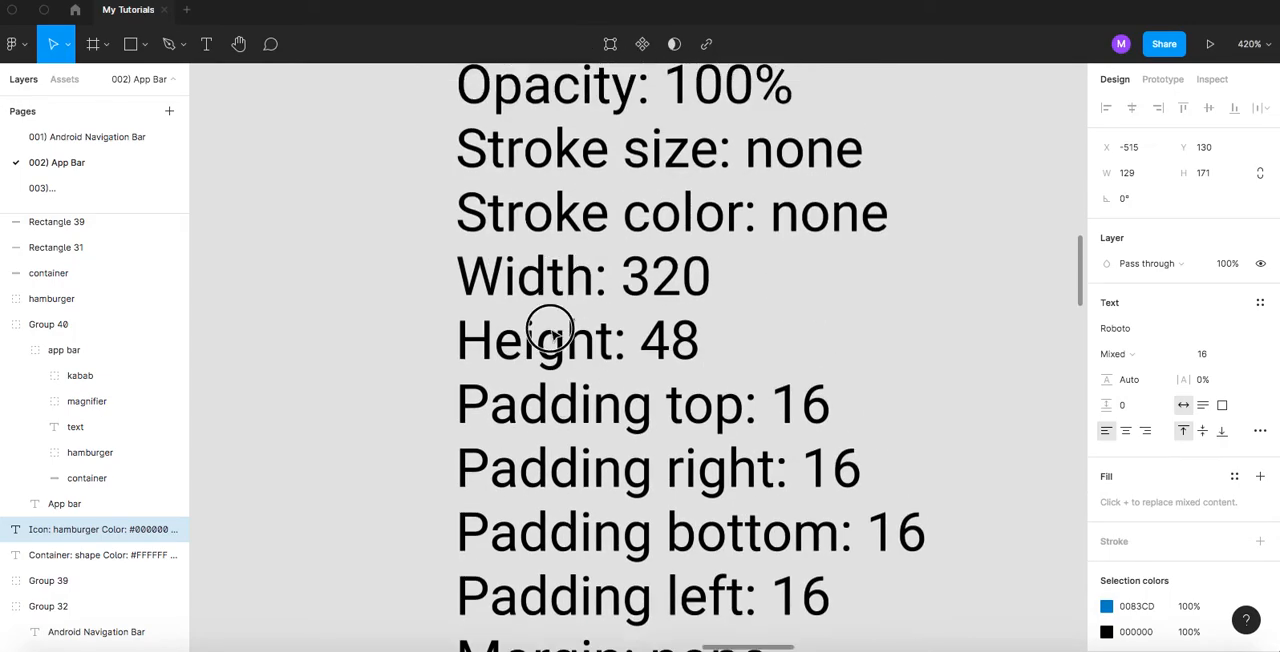
scroll(545, 352, "down", 3)
scroll(557, 232, "up", 3)
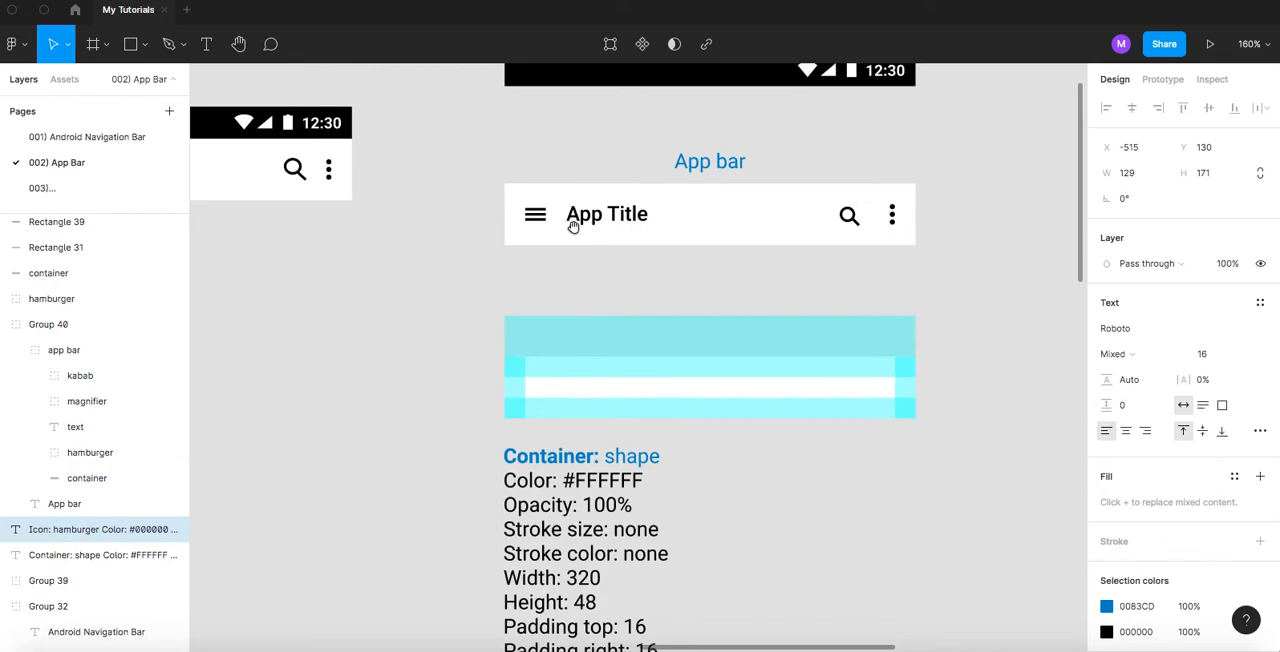
scroll(565, 228, "up", 10)
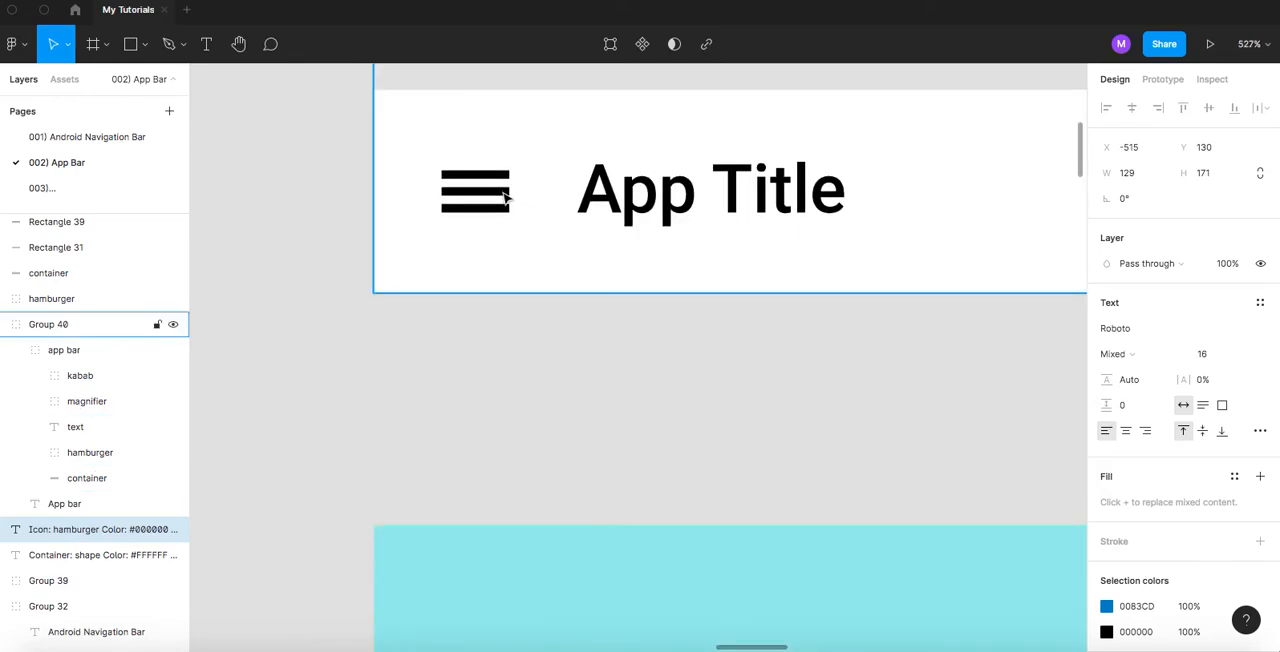
- Examine the hamburger icon's spacing inside the app bar and compare it with the margin line in the icon's specifications
left_click(500, 198)
left_click(506, 200)
key("alt")
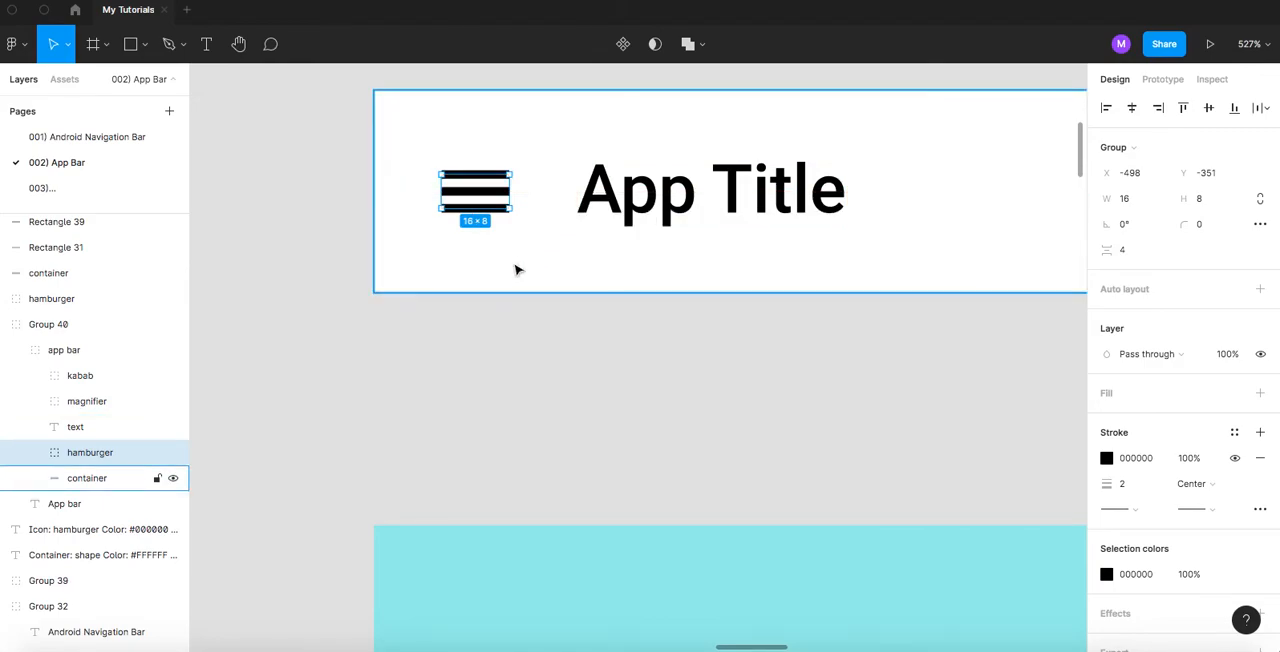
scroll(517, 270, "down", 5)
scroll(517, 271, "down", 4)
scroll(517, 271, "down", 3)
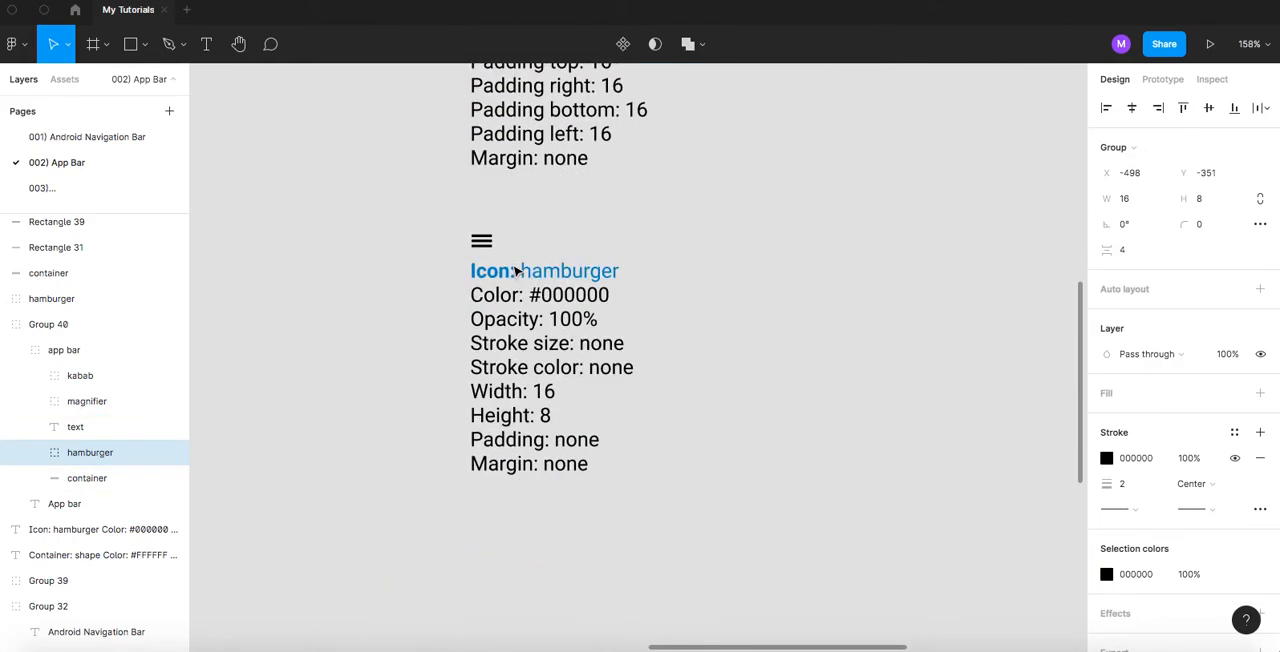
scroll(604, 423, "down", 1)
scroll(604, 424, "up", 2)
key("Escape")
left_click_drag(591, 419, 630, 415)
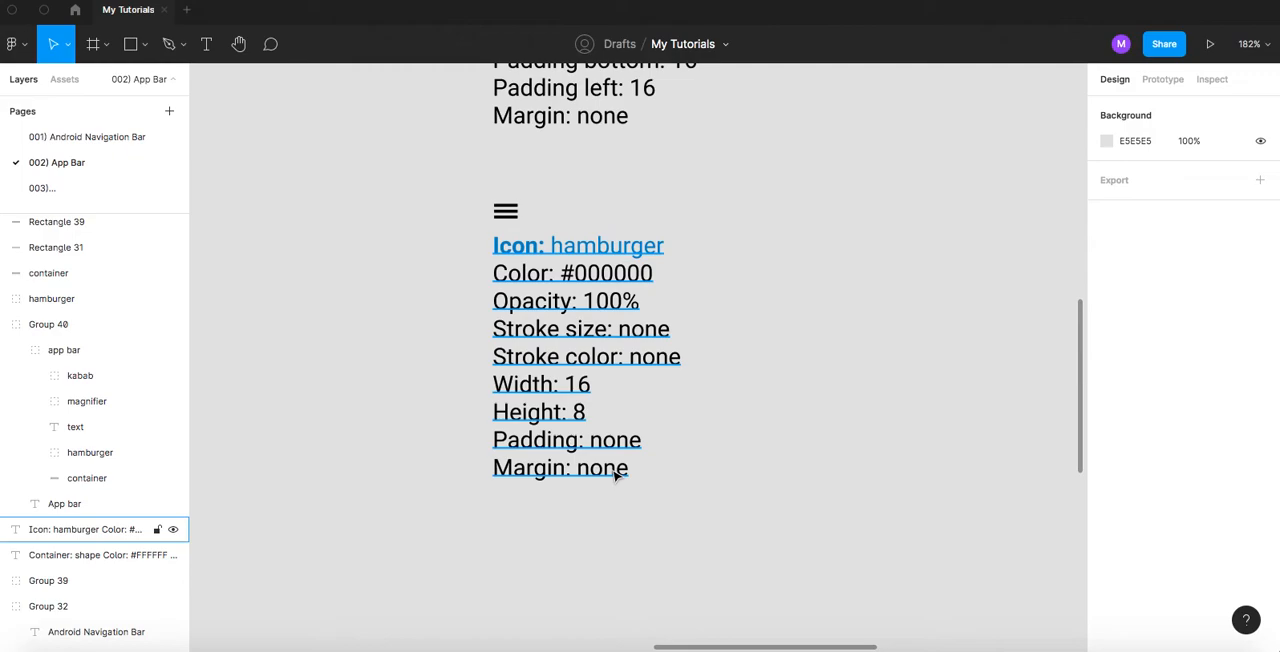
- Compare the hamburger icon in the app bar with the container's padding strips and the icon's padding and margin lines
scroll(586, 357, "up", 8)
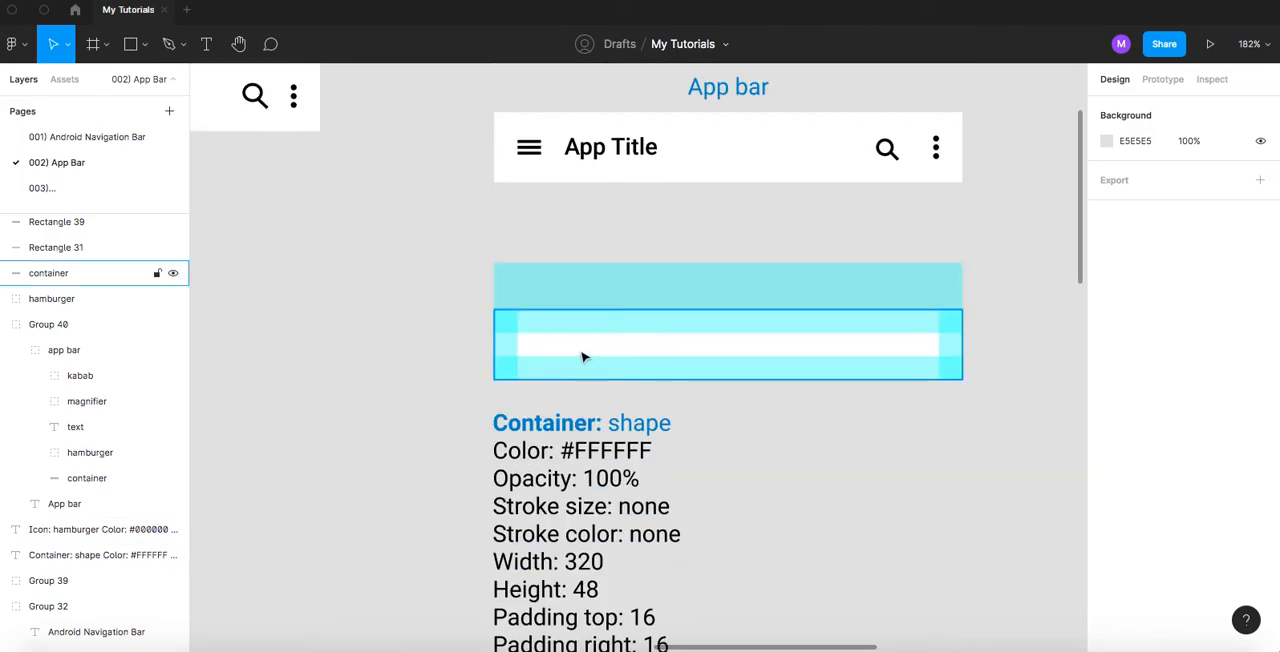
left_click(535, 156)
double_click(535, 156)
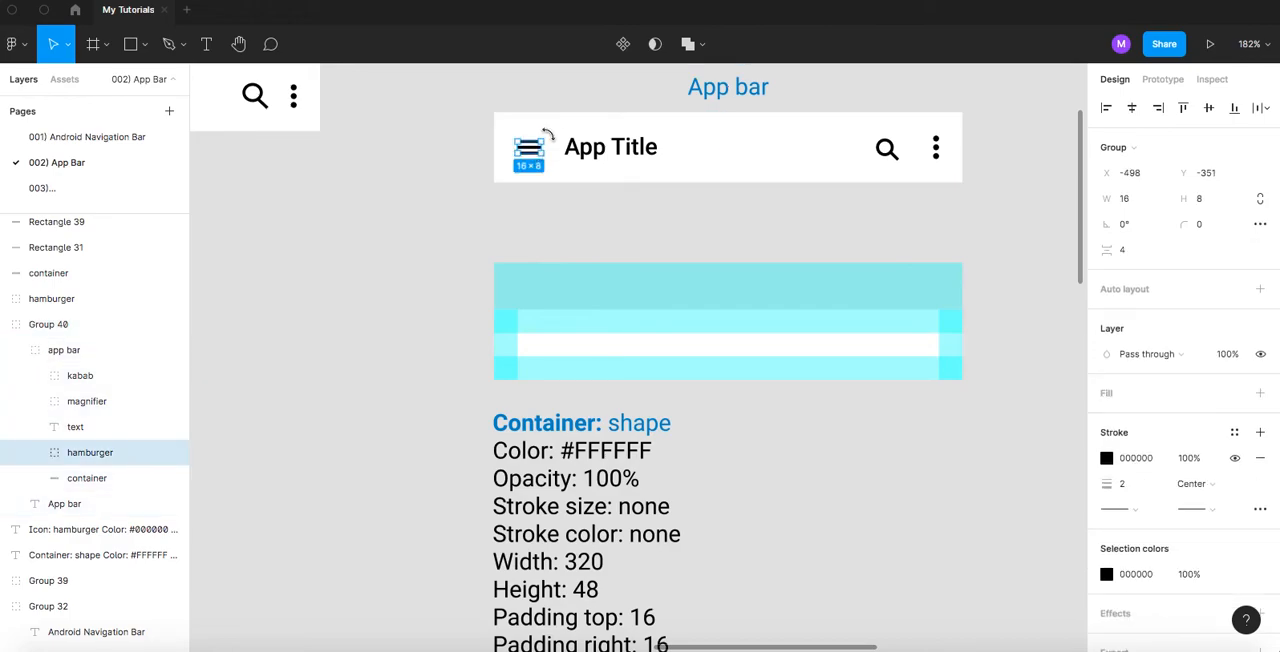
left_click(558, 333)
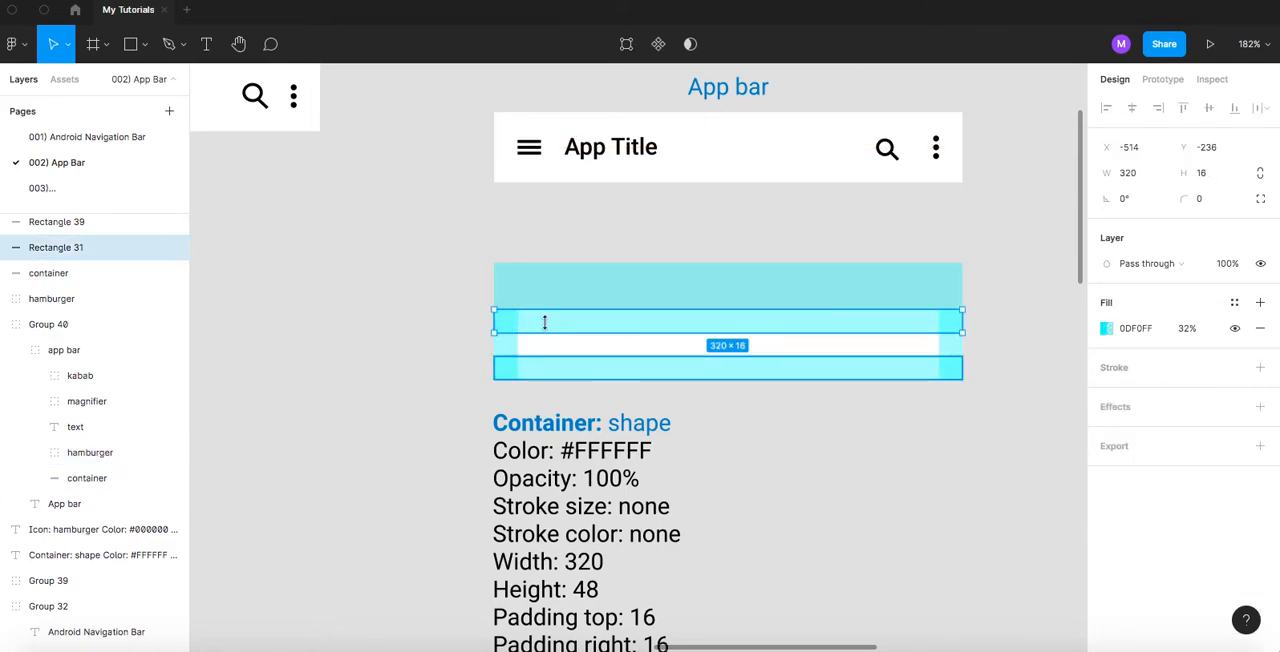
scroll(503, 380, "down", 5)
scroll(503, 395, "down", 4)
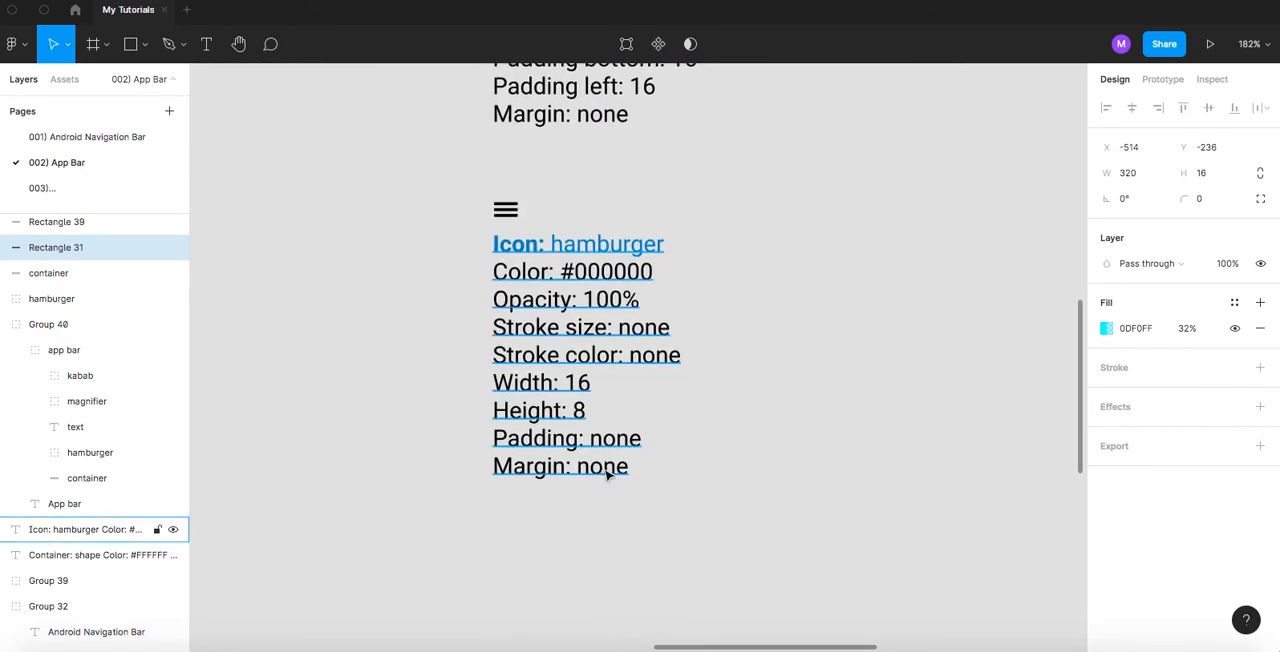
- Duplicate the standalone hamburger icon together with its specifications and place the copy directly below the original block
left_click(677, 400)
scroll(678, 398, "down", 1)
scroll(677, 398, "down", 2)
left_click_drag(497, 173, 760, 440)
scroll(777, 316, "down", 2)
scroll(778, 316, "down", 1)
left_click_drag(580, 129, 618, 449)
left_click(687, 330)
- Copy the App Title text layer from the app bar group
scroll(600, 300, "up", 10)
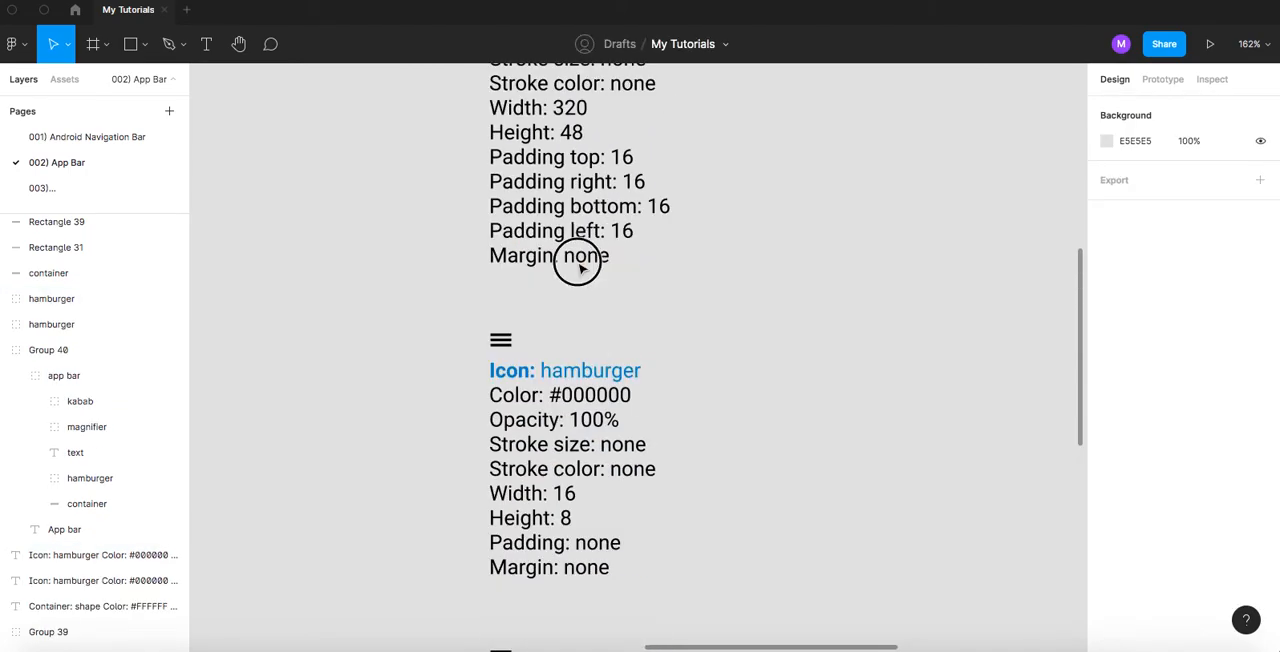
scroll(536, 316, "up", 1)
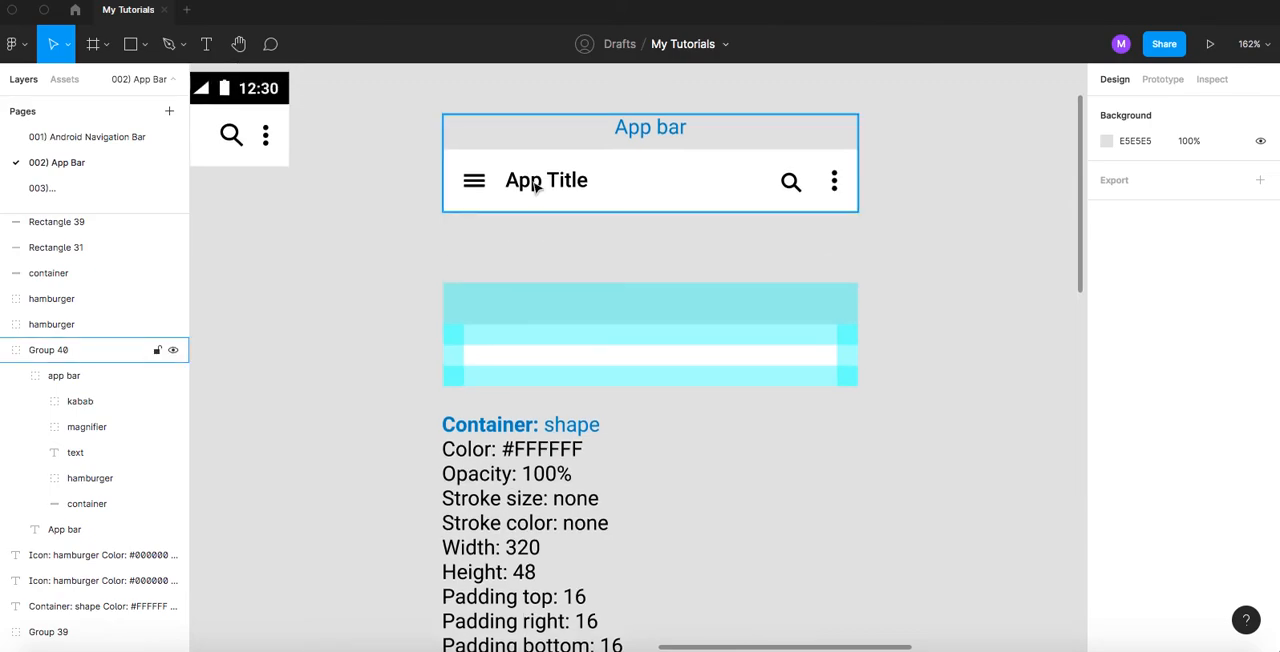
left_click(535, 184)
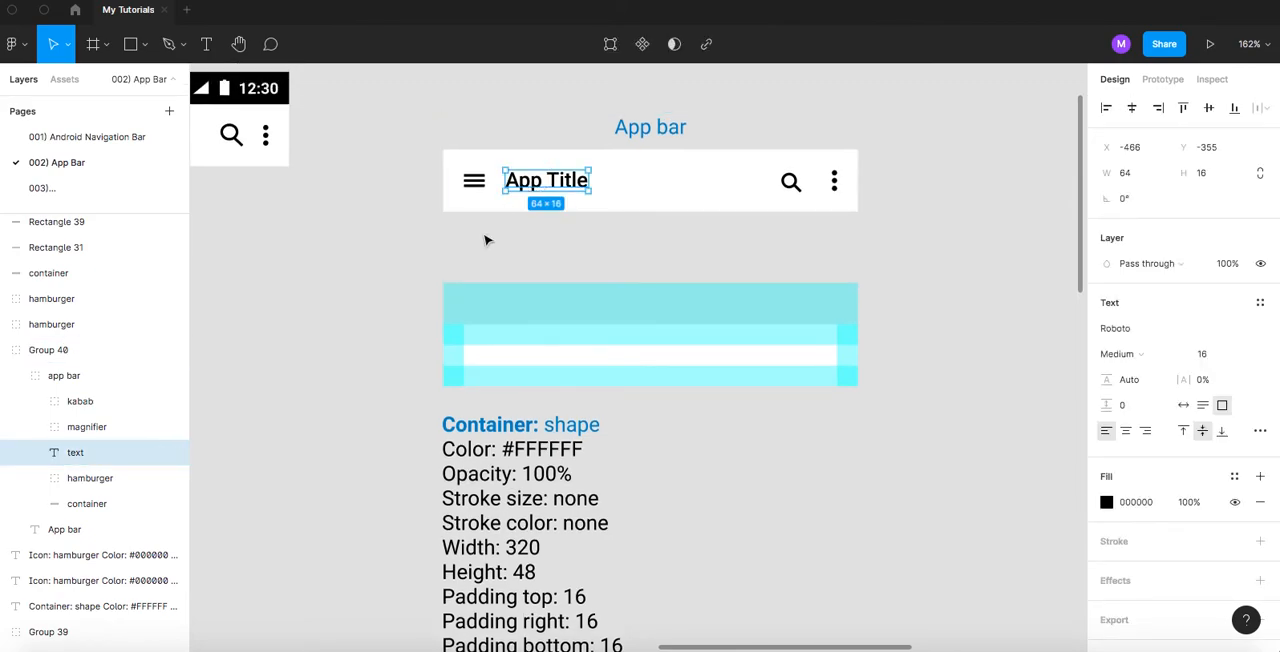
left_click(420, 257)
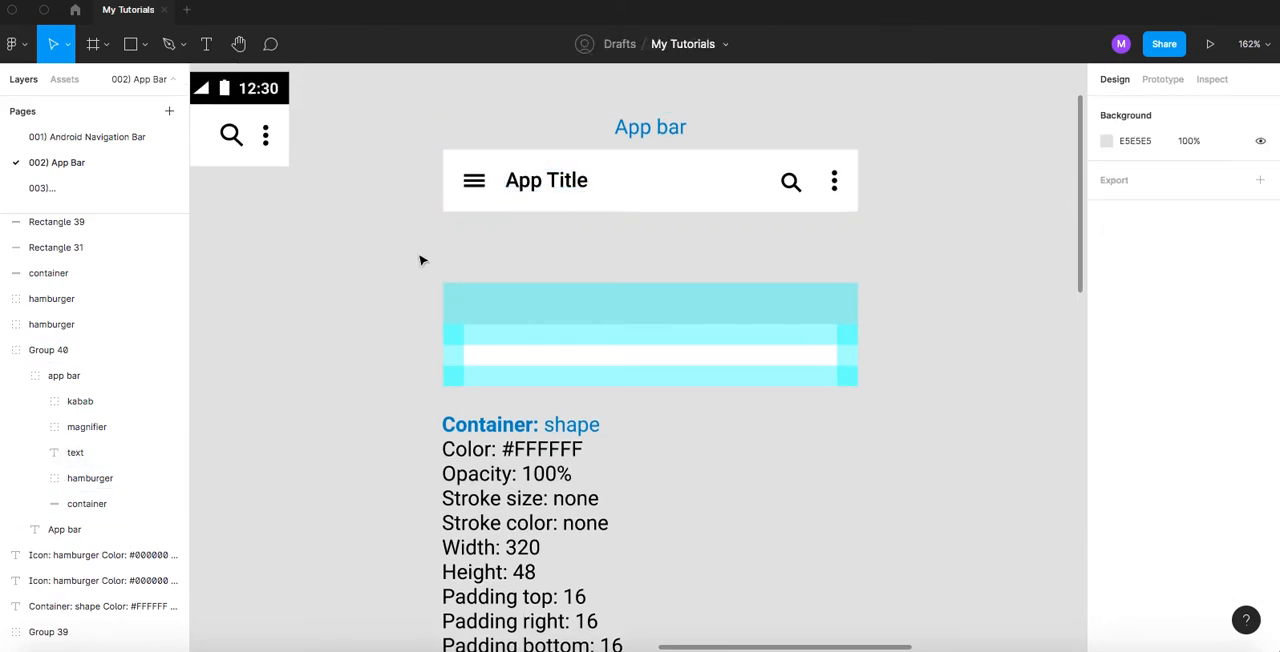
double_click(525, 186)
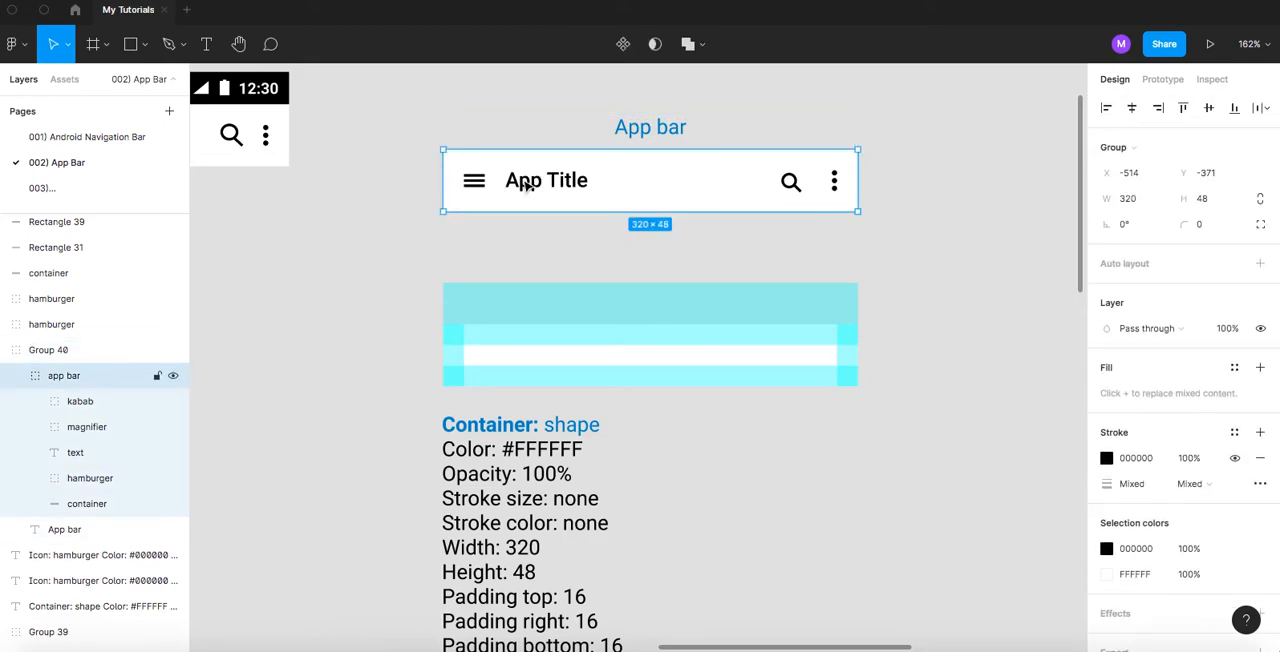
double_click(523, 182)
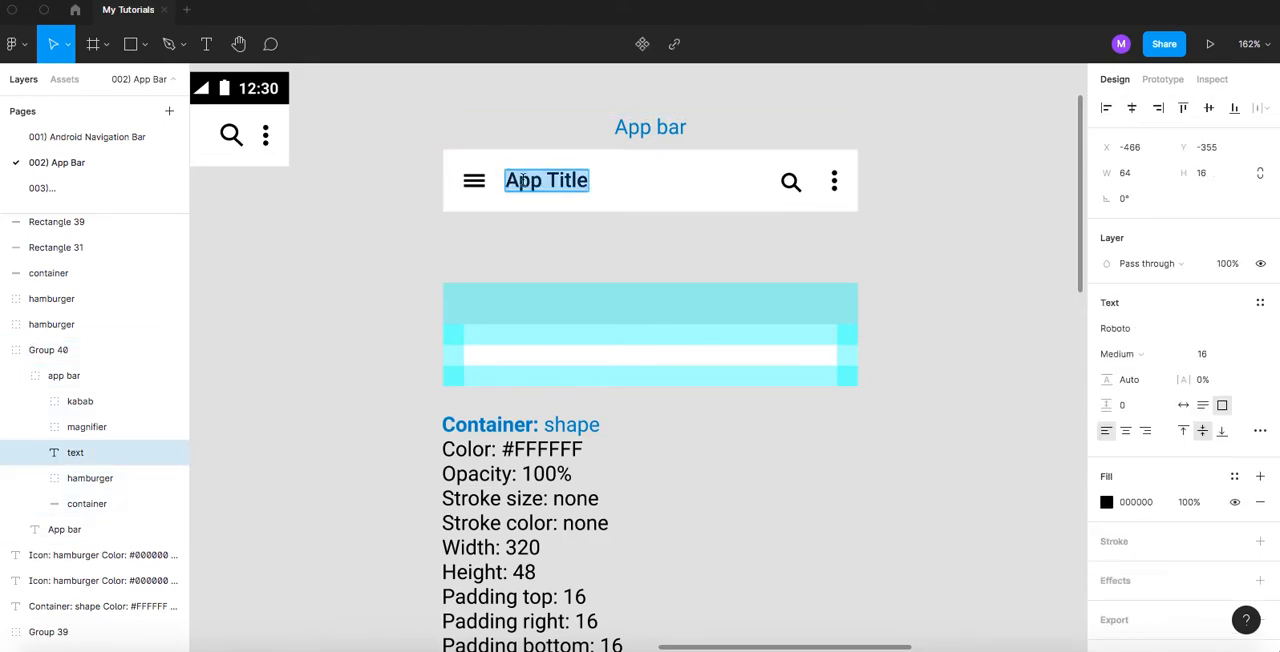
key("Escape")
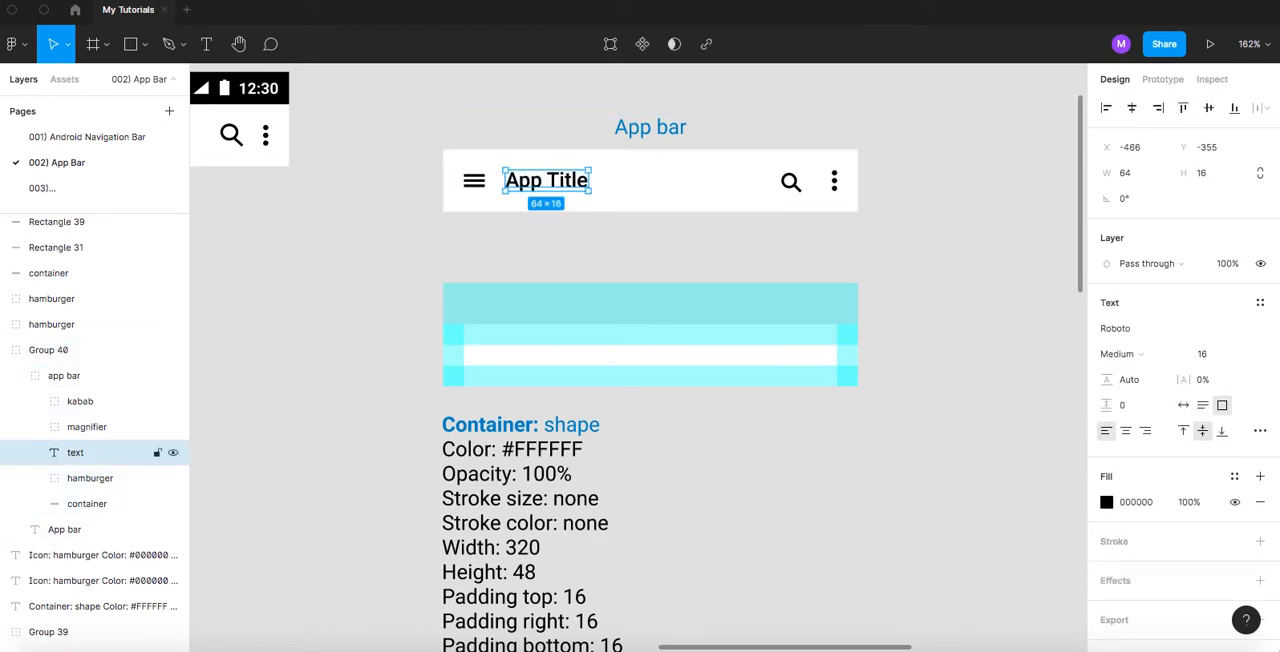
left_click(100, 427)
left_click(90, 452)
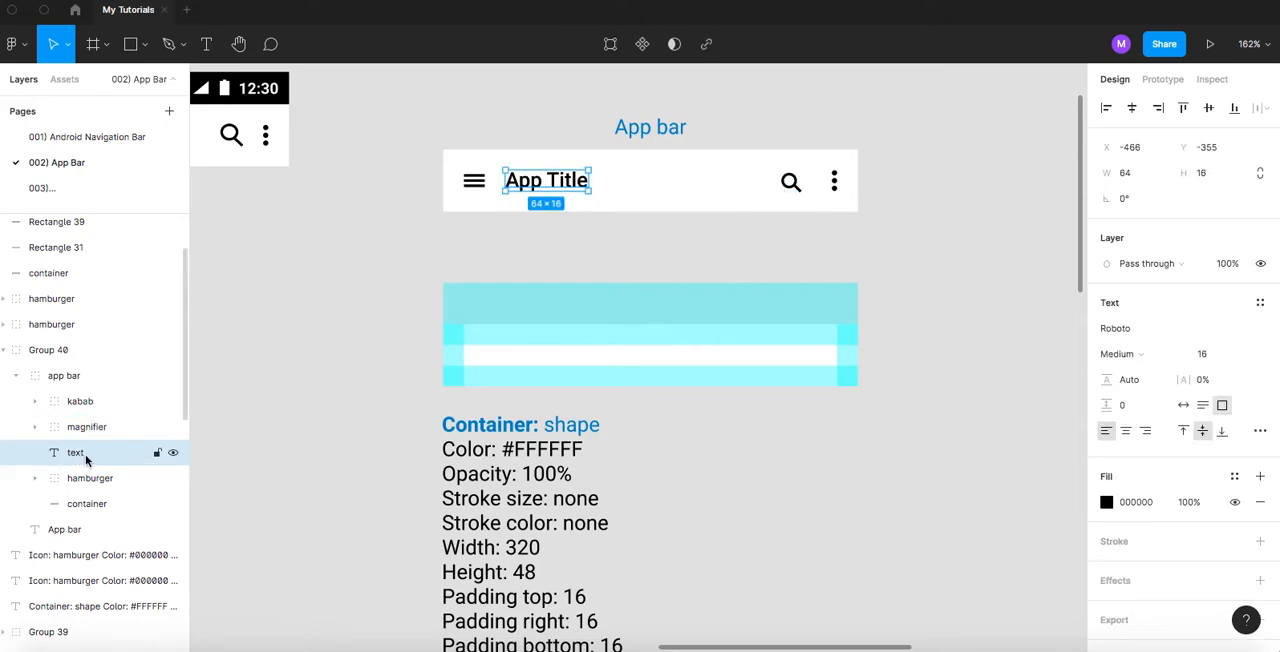
left_click(379, 294)
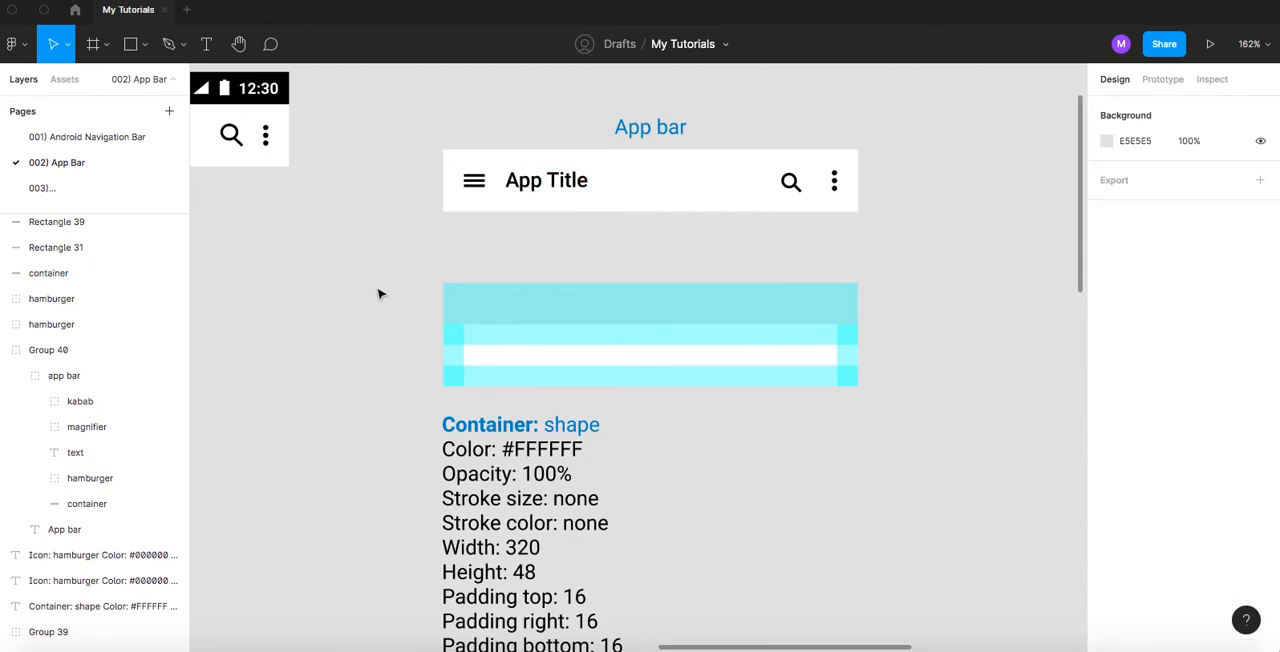
- Paste the App Title text onto the page and move it down beside the duplicated hamburger icon
key("super+v")
left_click_drag(540, 182, 718, 546)
scroll(754, 357, "down", 5)
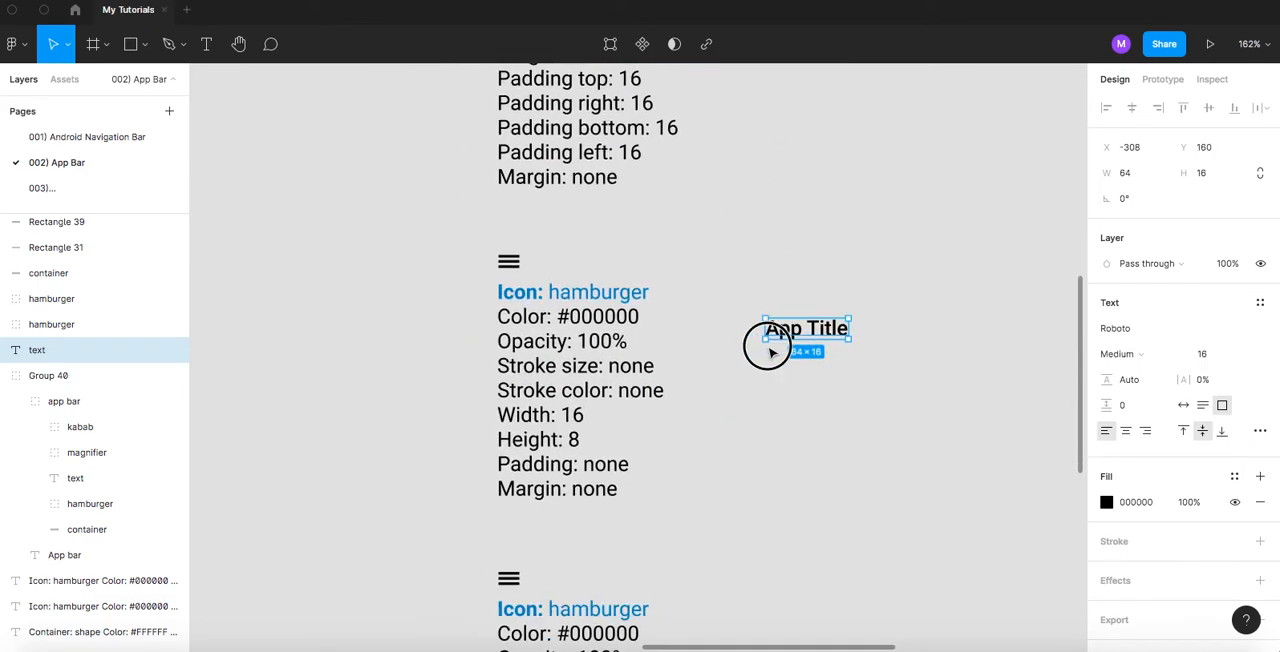
scroll(733, 437, "down", 2)
left_click_drag(815, 235, 572, 476)
- Delete the duplicated hamburger icon and align the App Title copy with the left edge of the specifications below it
scroll(571, 470, "up", 3)
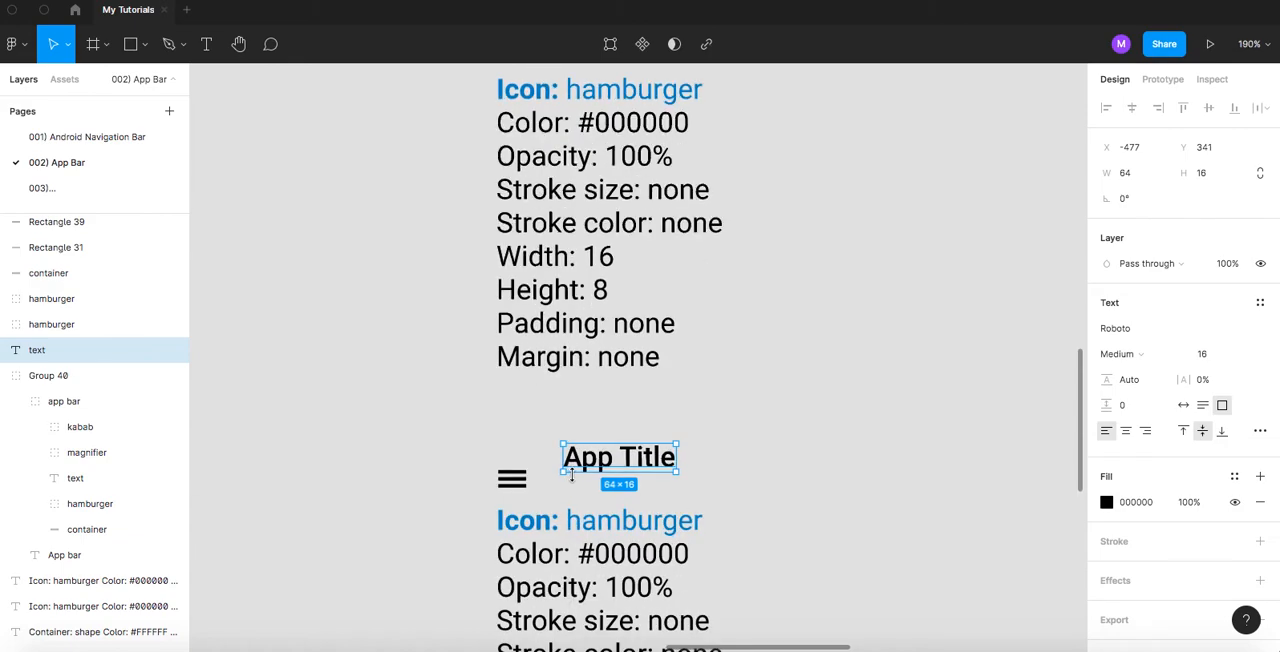
left_click(522, 486)
key("Delete")
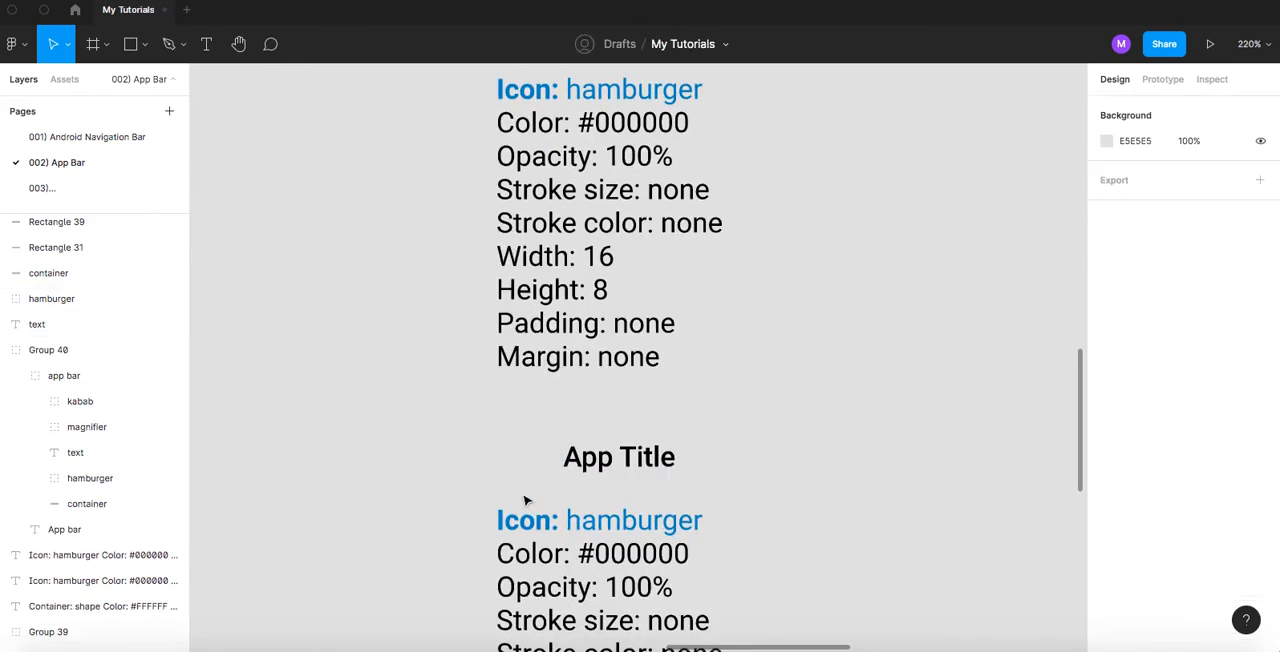
scroll(589, 346, "down", 1)
scroll(635, 395, "up", 2)
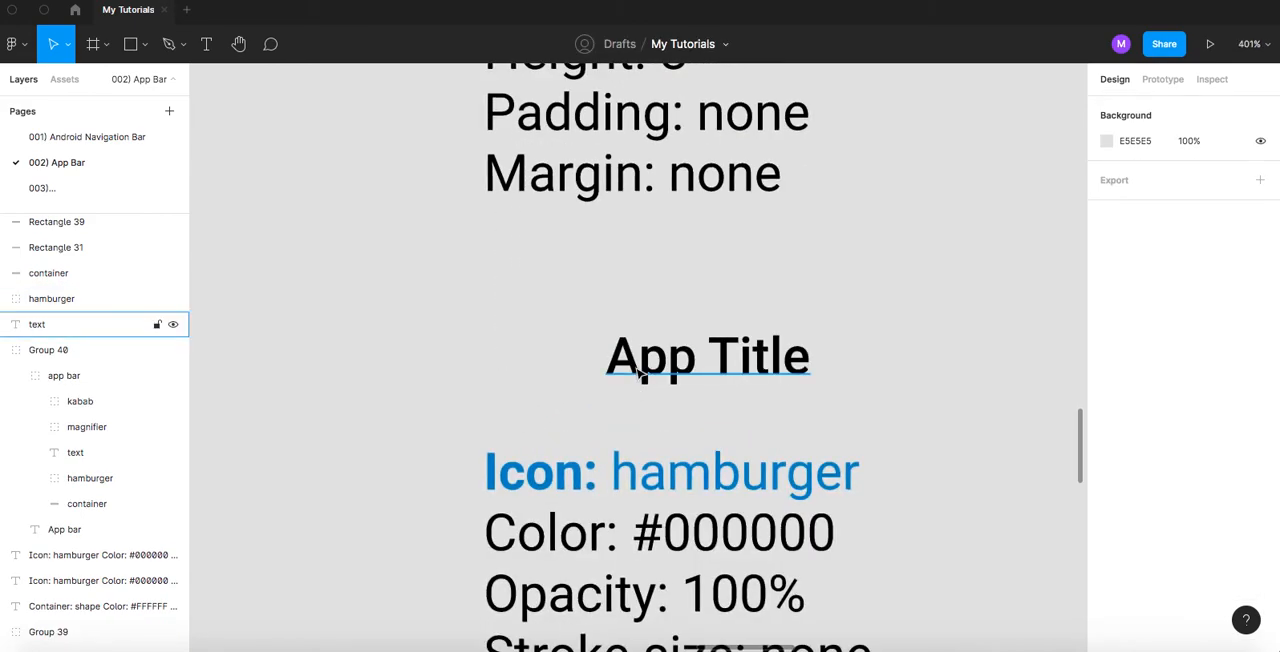
left_click_drag(603, 379, 504, 395)
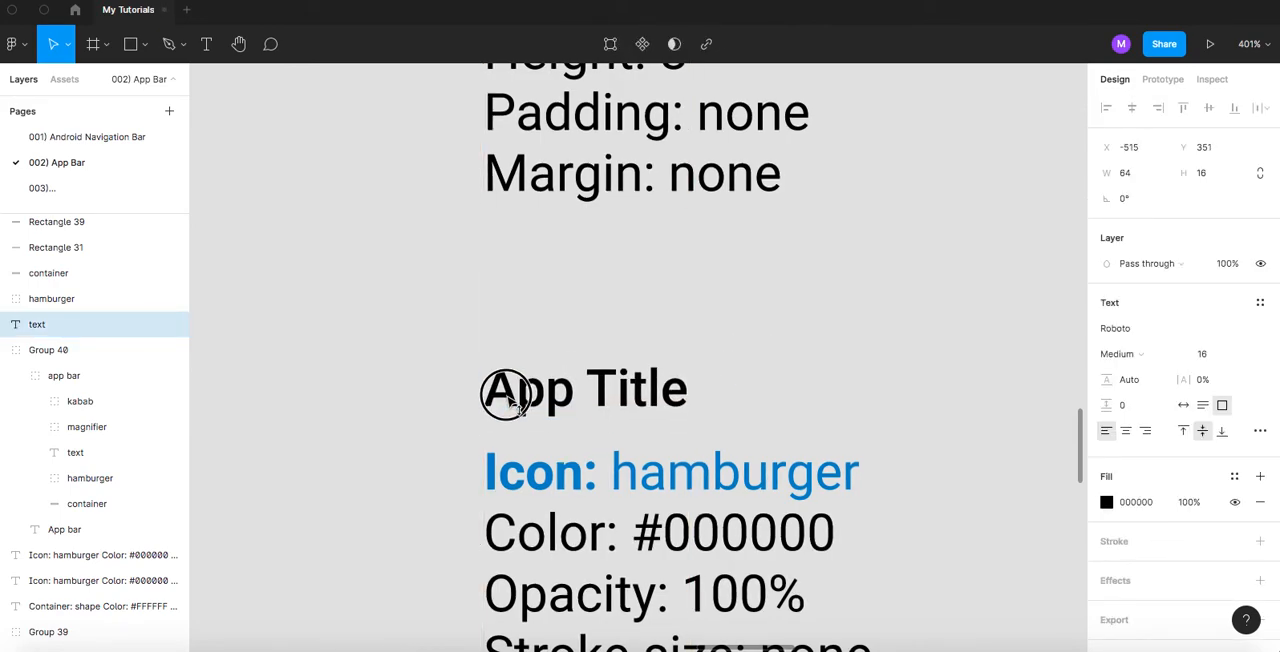
- Change the duplicated specifications' heading to "Text: title", with "title" in regular weight
left_click(519, 473)
double_click(519, 473)
double_click(522, 475)
type("Text")
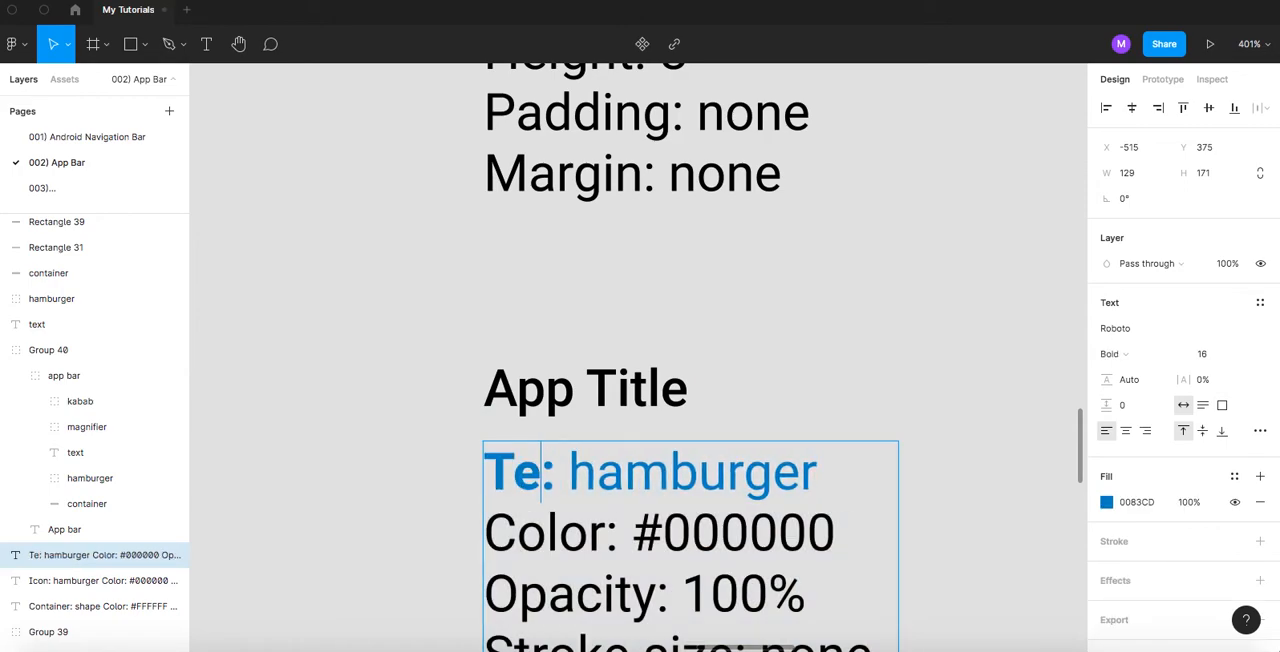
left_click_drag(612, 472, 856, 473)
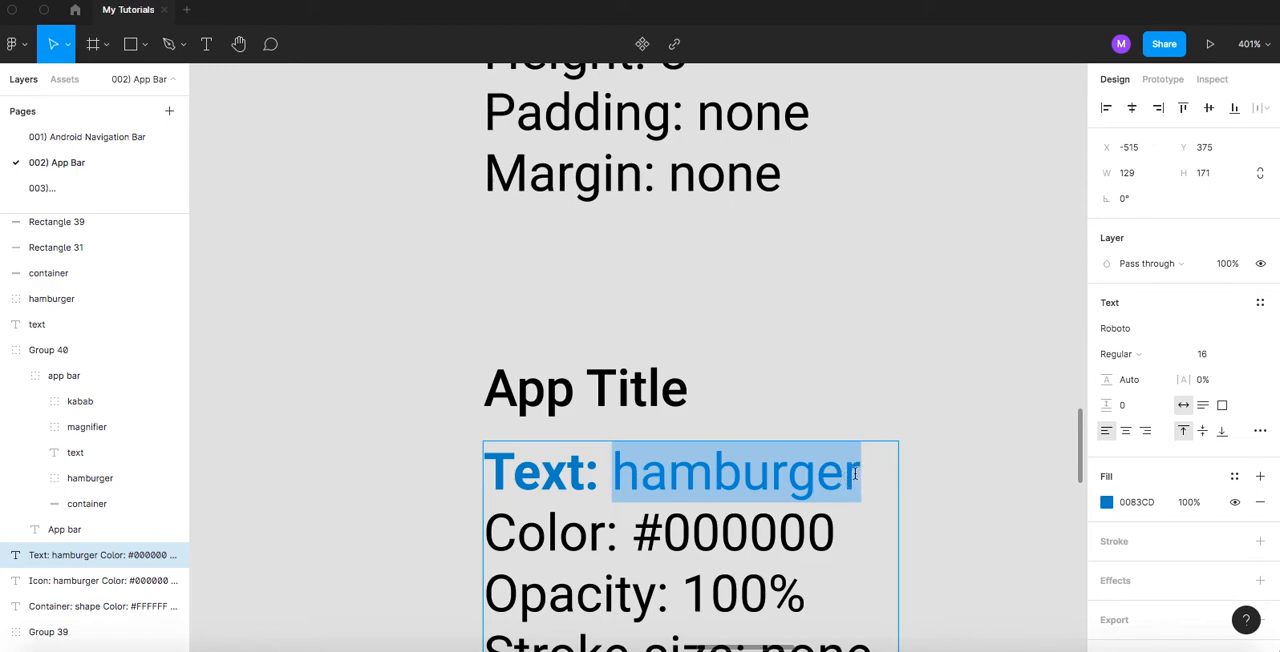
type("title")
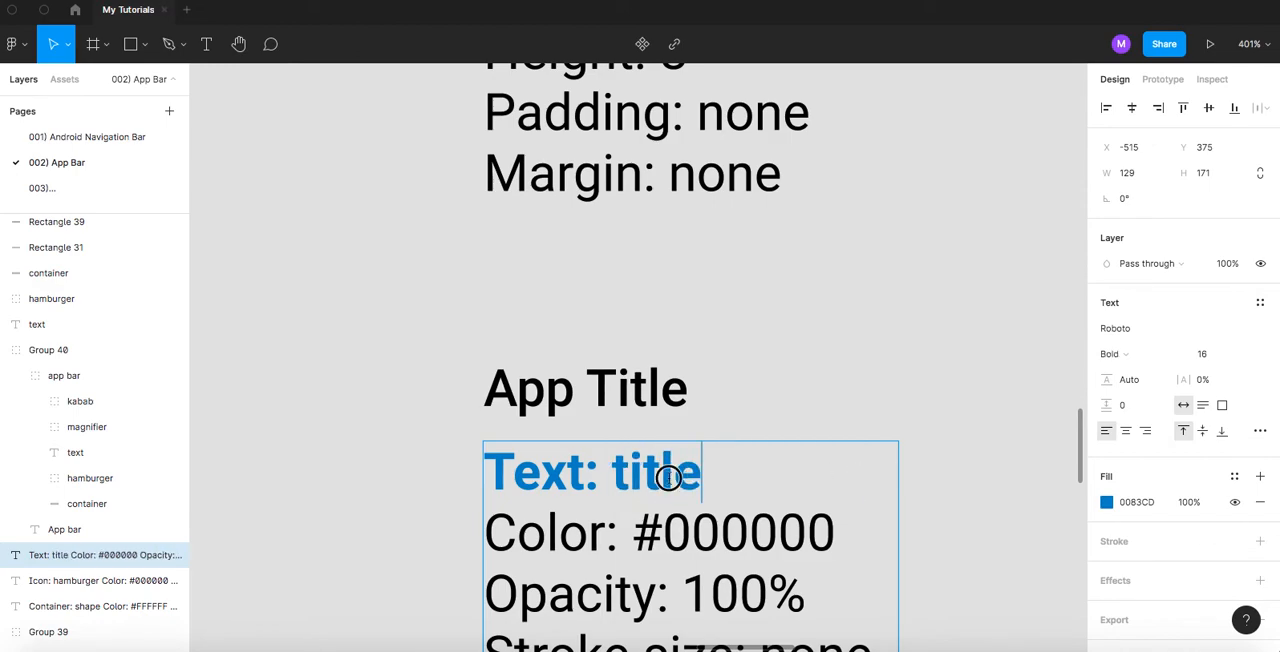
double_click(668, 477)
key("super+b")
left_click(400, 427)
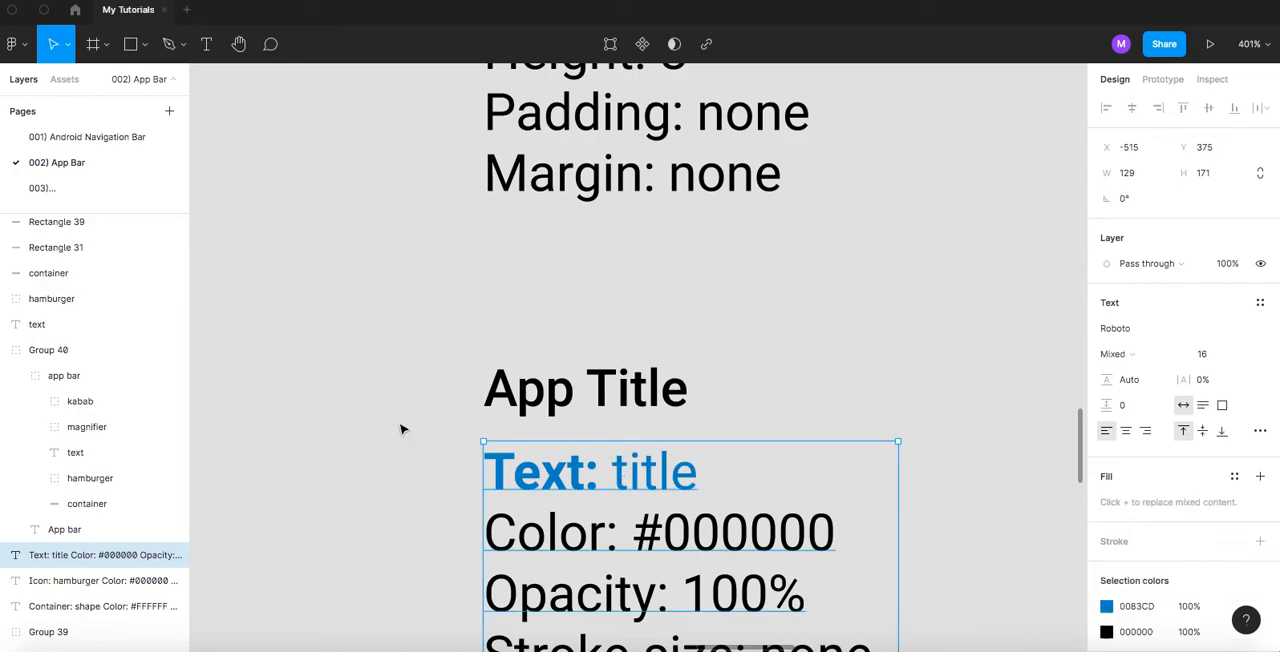
left_click(400, 427)
- Check the App Title copy's text properties against the lines of the specifications below it
left_click_drag(425, 494, 427, 394)
scroll(425, 394, "down", 3)
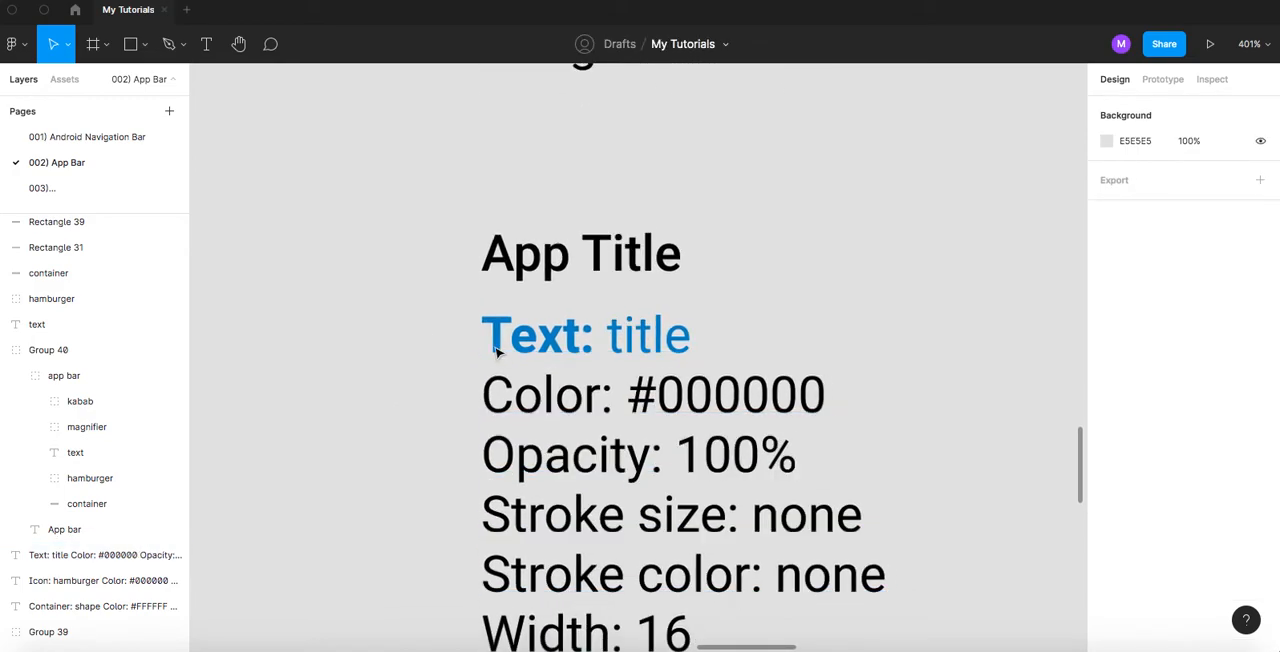
scroll(497, 350, "down", 1)
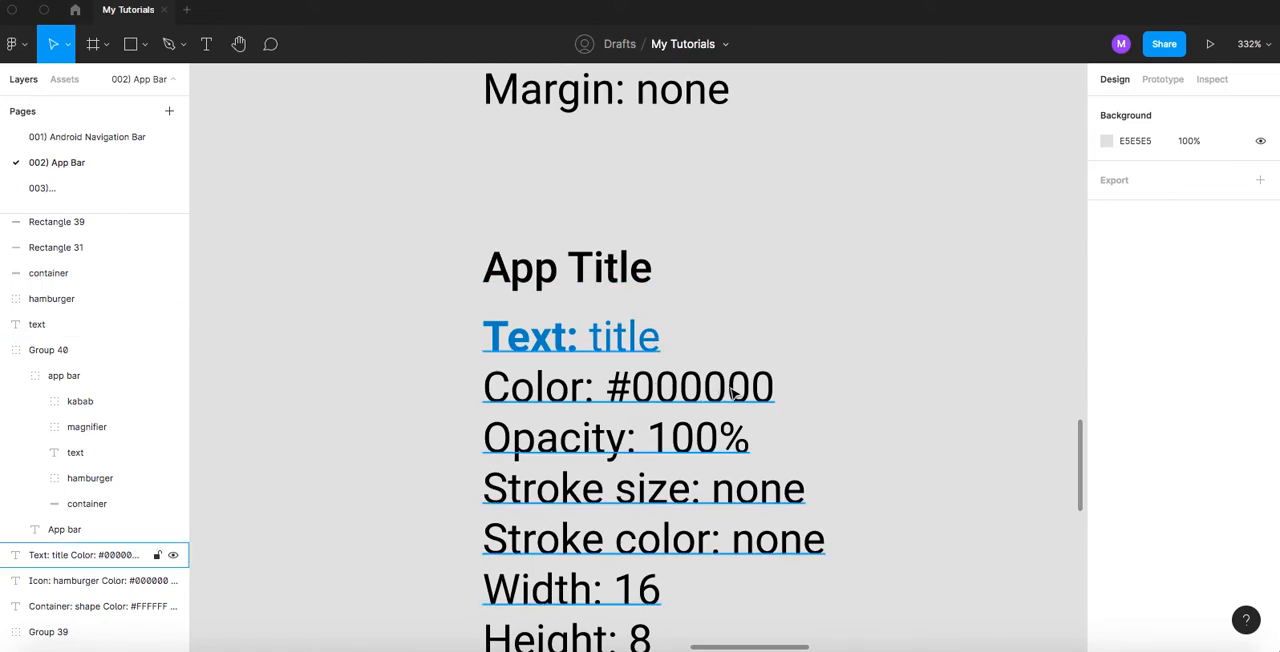
scroll(458, 447, "down", 6)
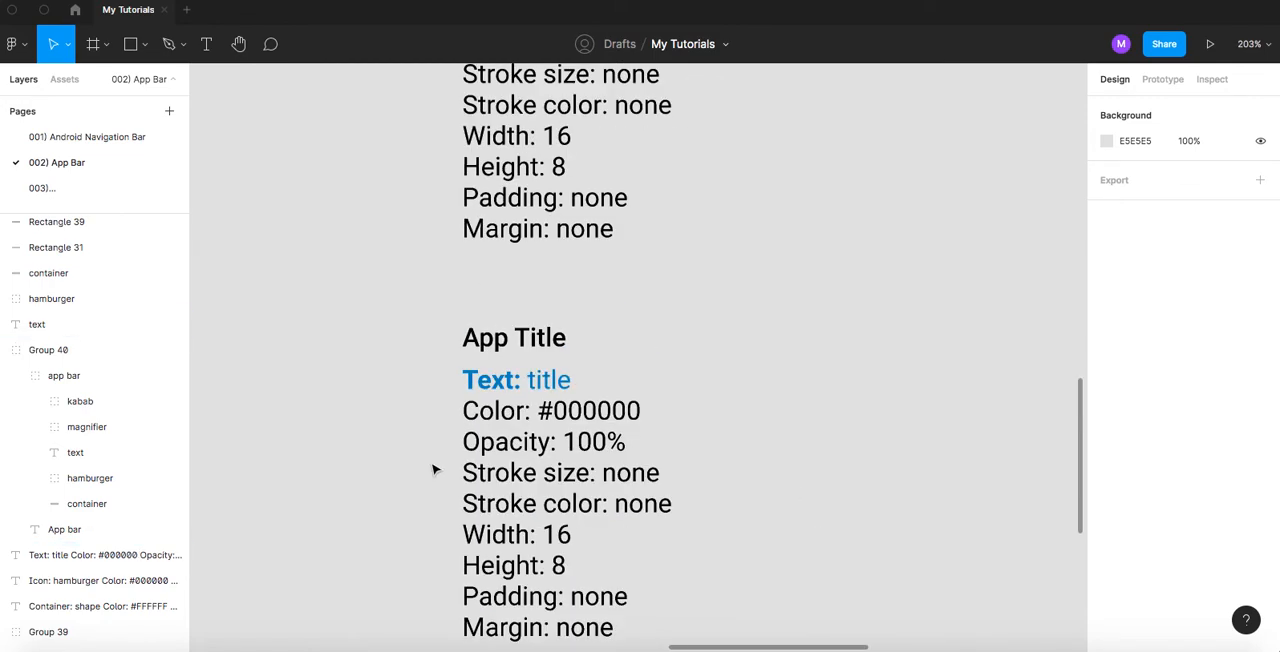
left_click_drag(460, 448, 479, 413)
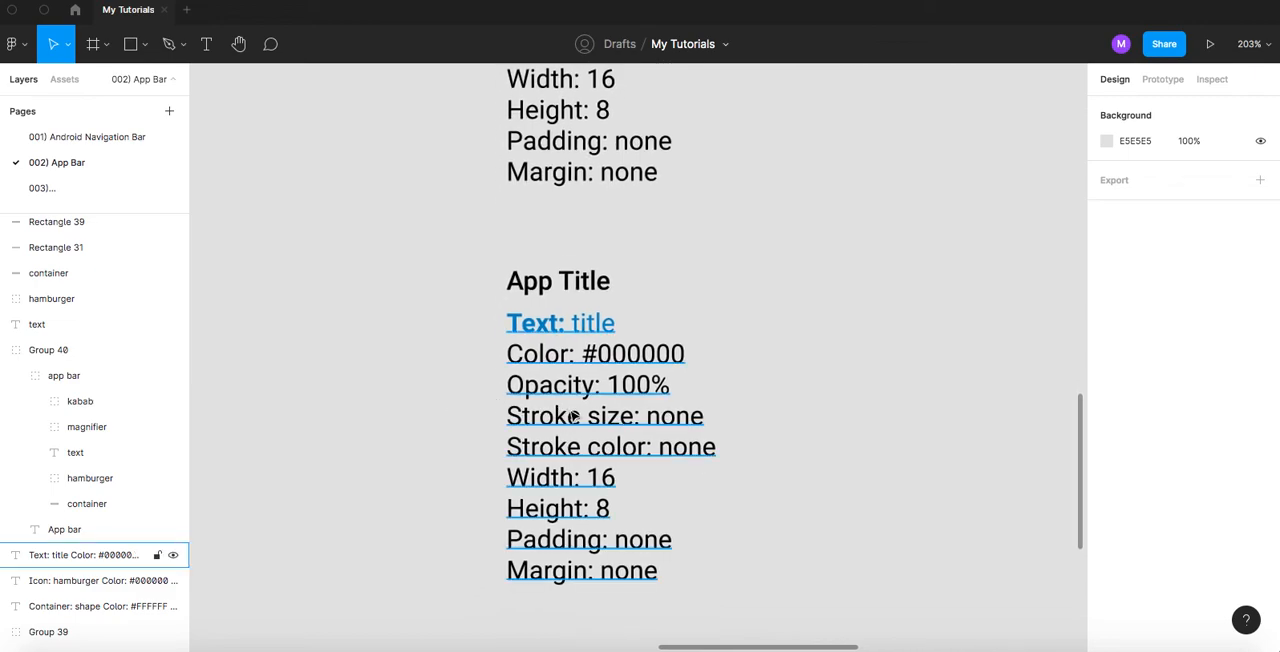
left_click(553, 286)
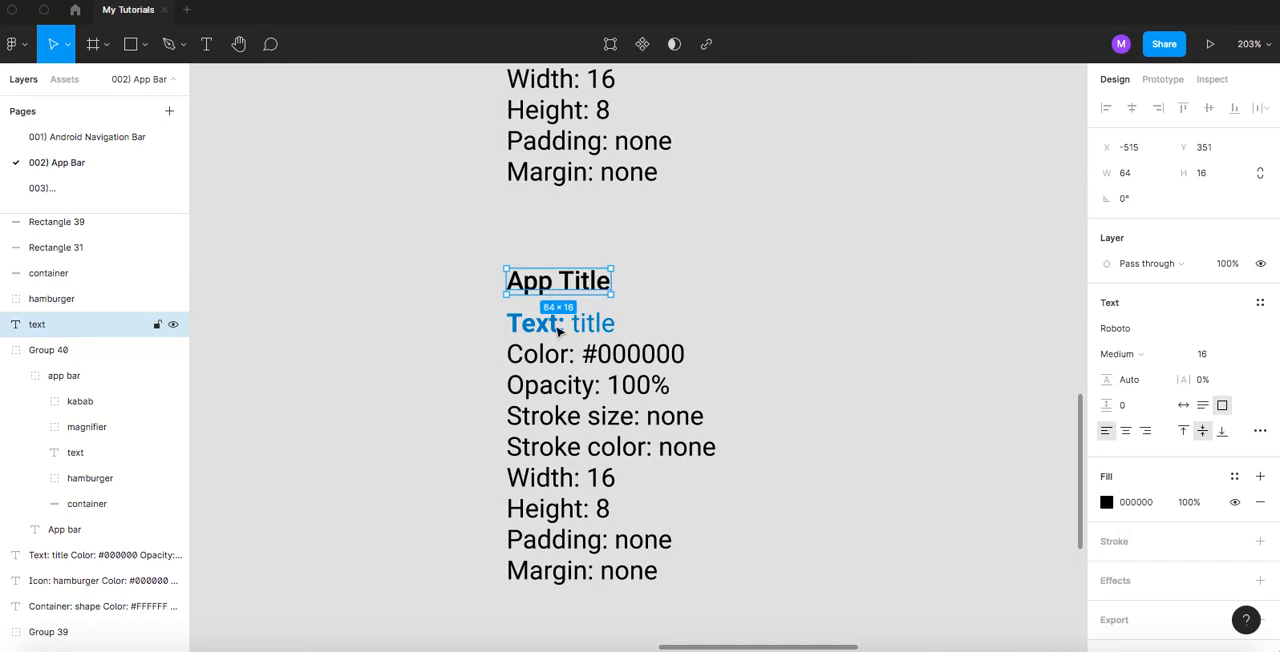
- Replace the width line in the title's specifications with "Typeface: Roboto"
left_click(551, 479)
double_click(540, 478)
double_click(540, 478)
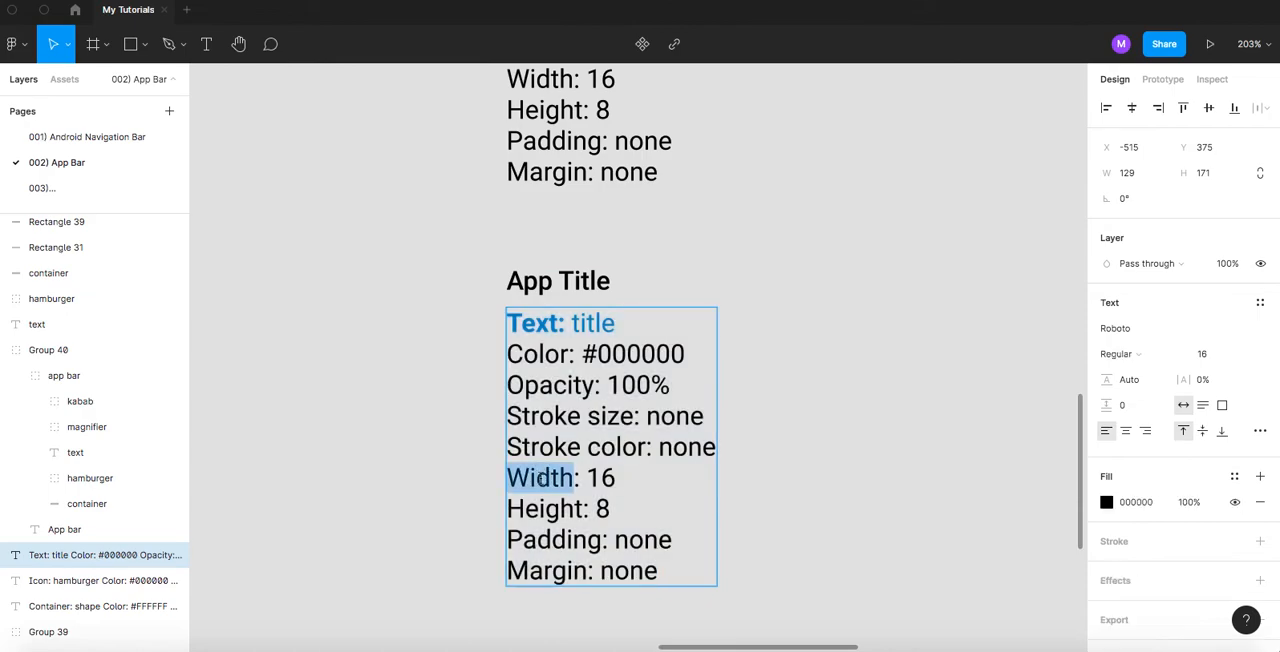
type("T")
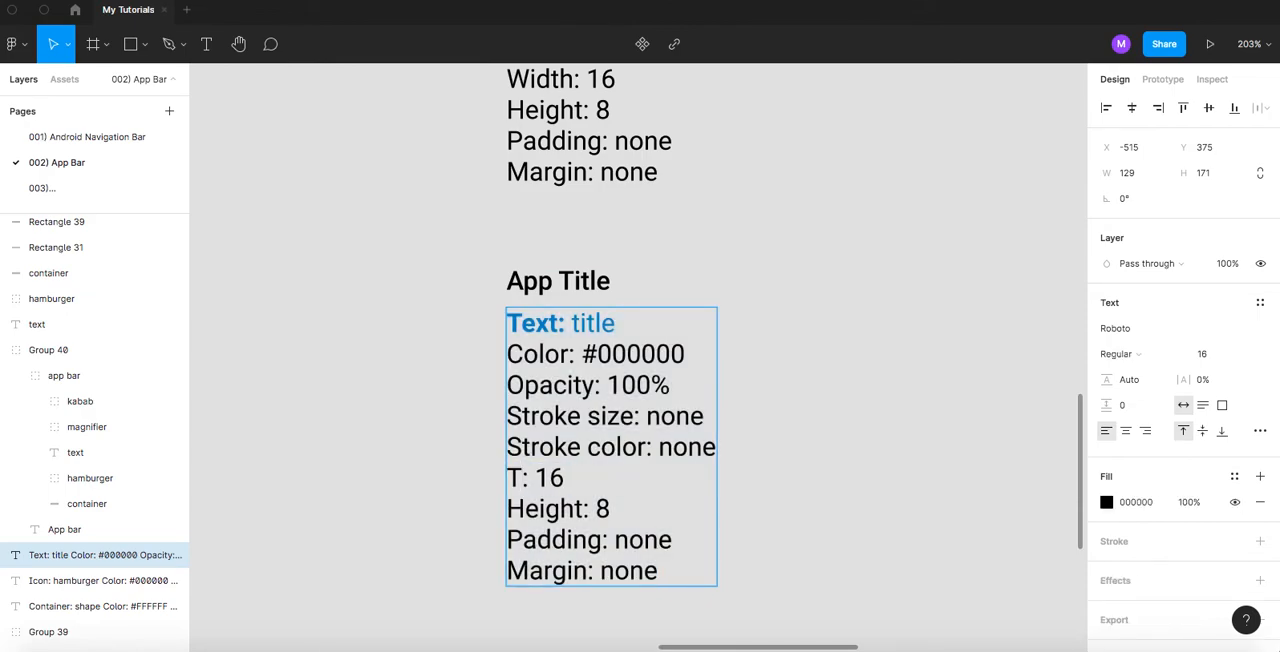
type("ypeface")
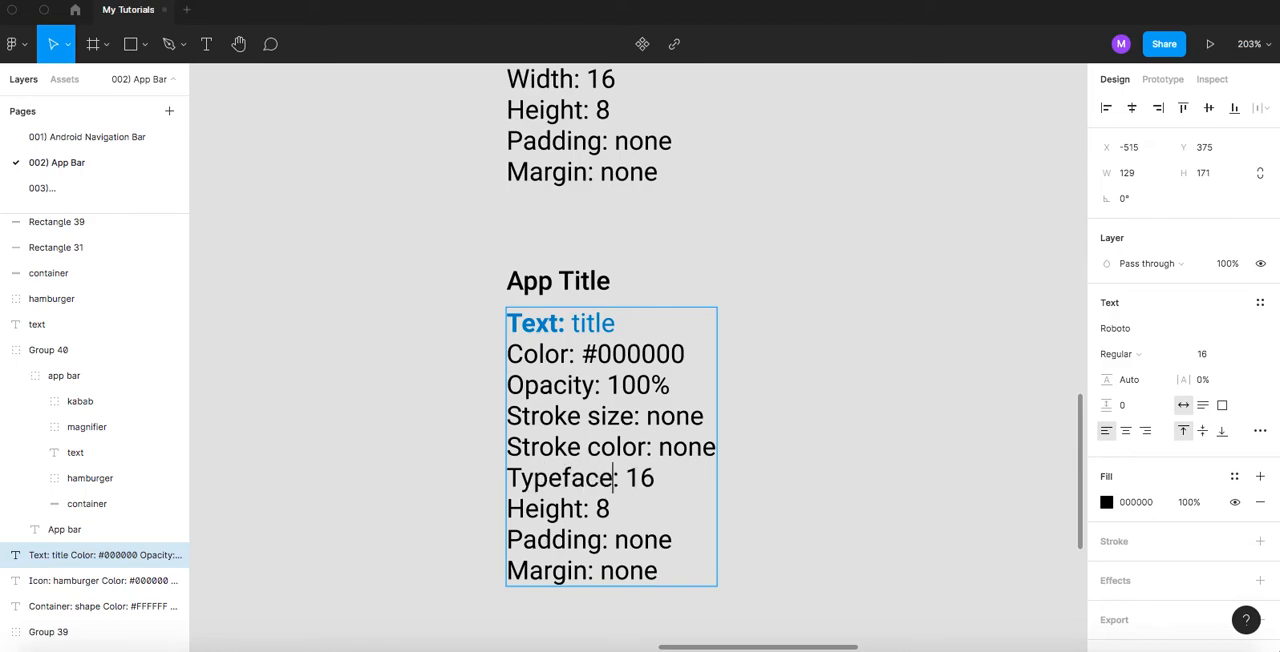
double_click(640, 478)
type("Roboto")
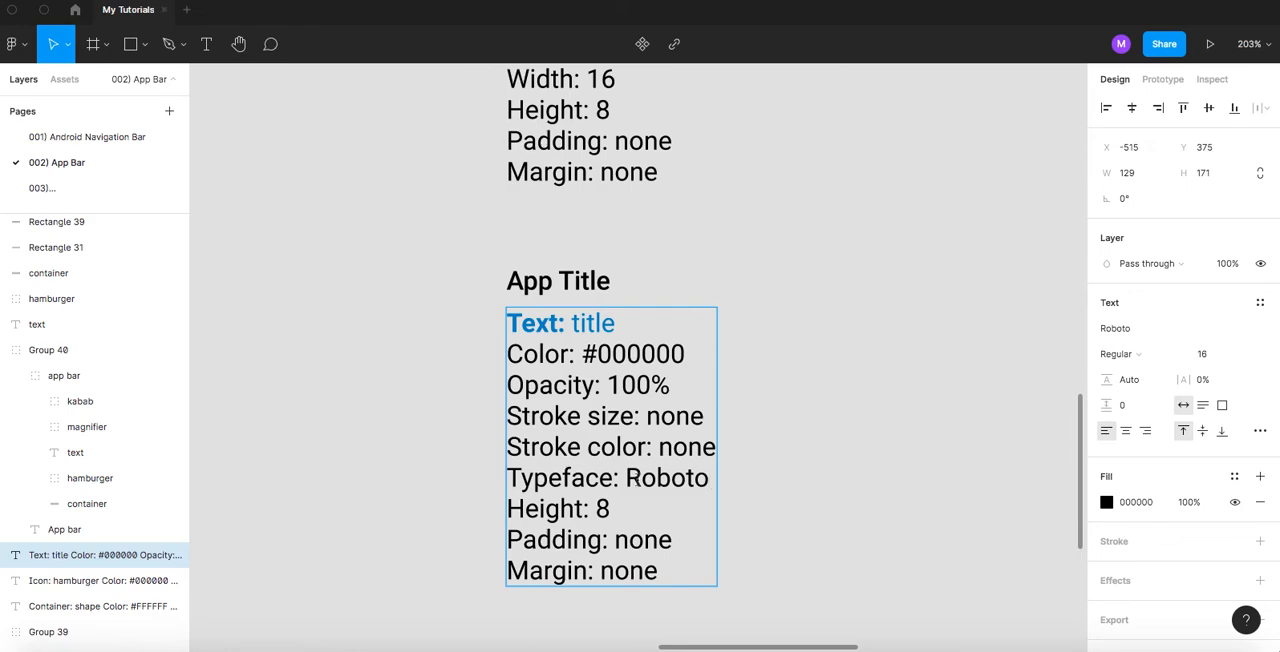
- Replace the height line in the title's specifications with "Weight: Regular"
double_click(561, 509)
type("W")
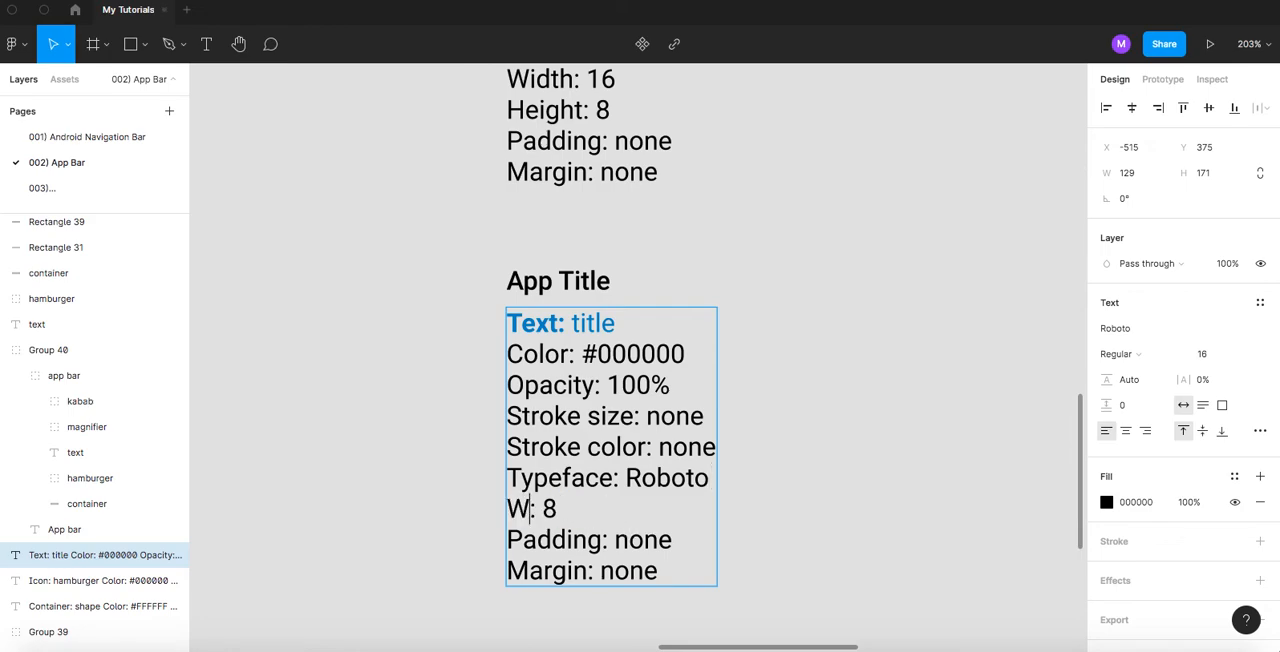
type("eig")
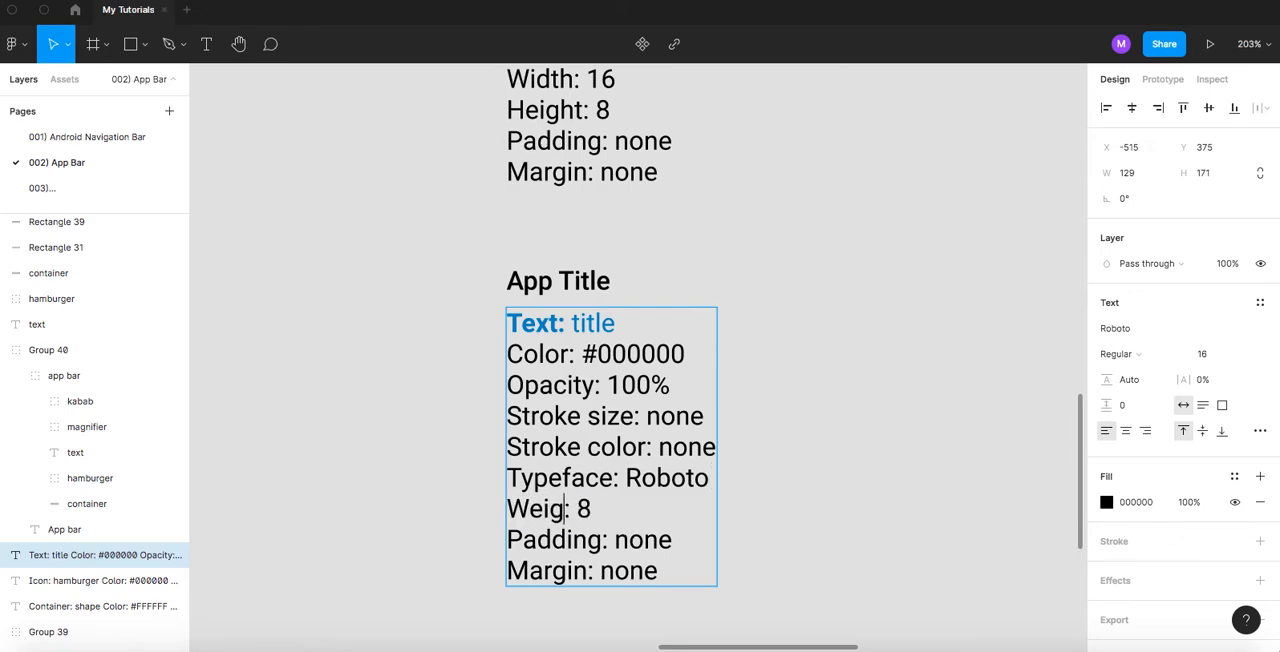
type("ht")
double_click(604, 509)
type("Re")
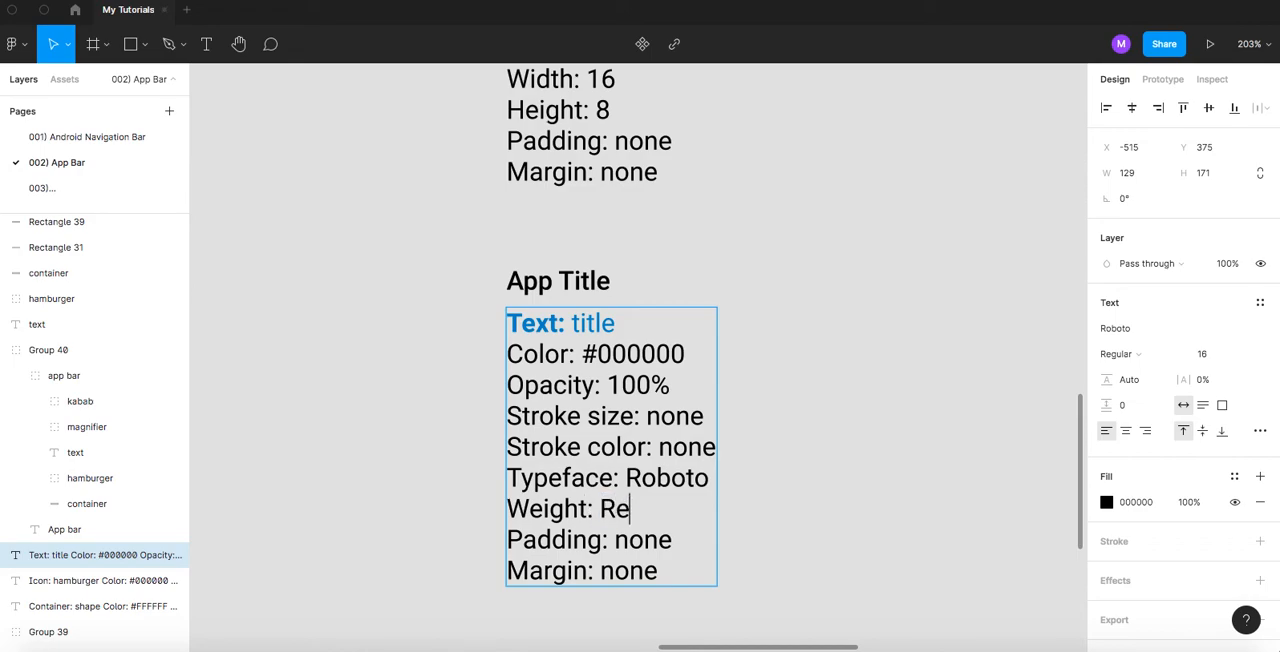
type("gular")
- Replace the padding line in the title's specifications with "Line Height: Auto"
scroll(789, 430, "down", 1)
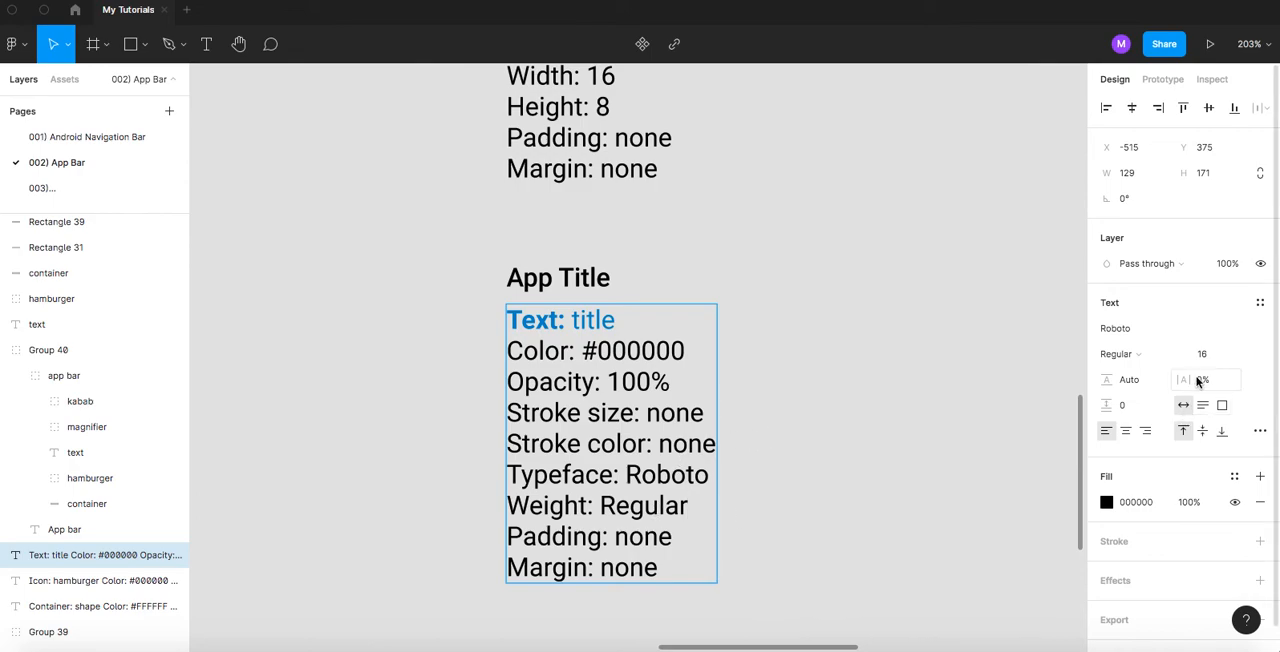
left_click(1133, 390)
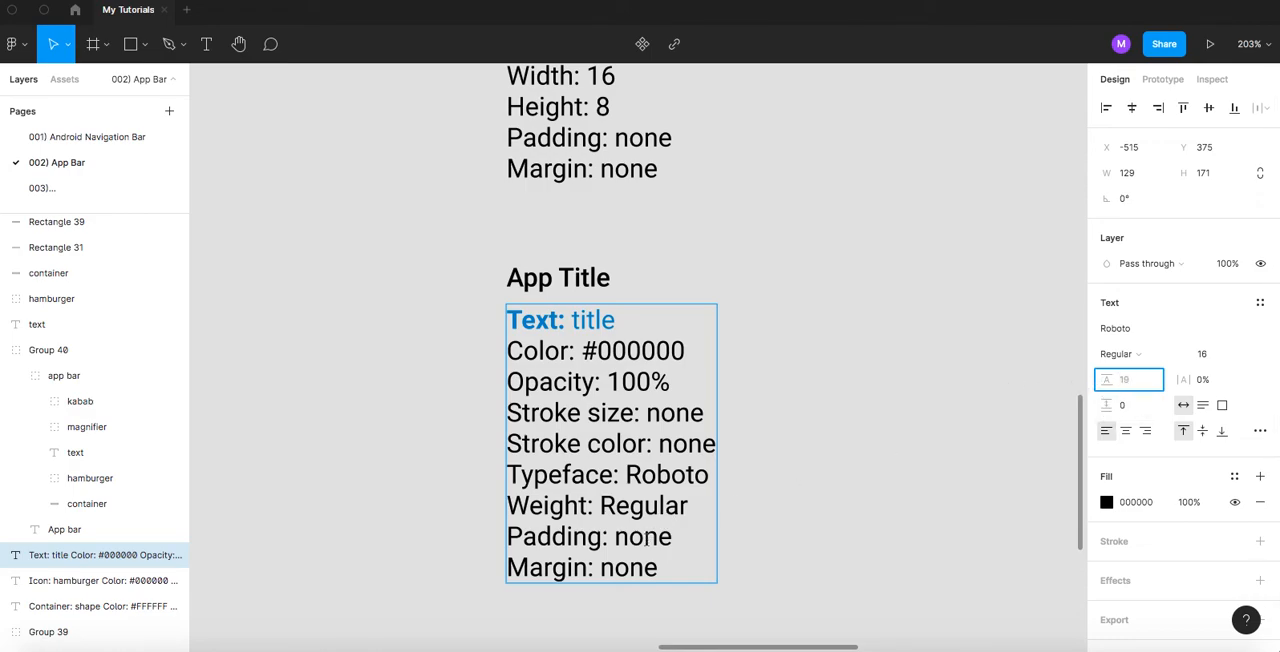
double_click(548, 536)
type("Line ")
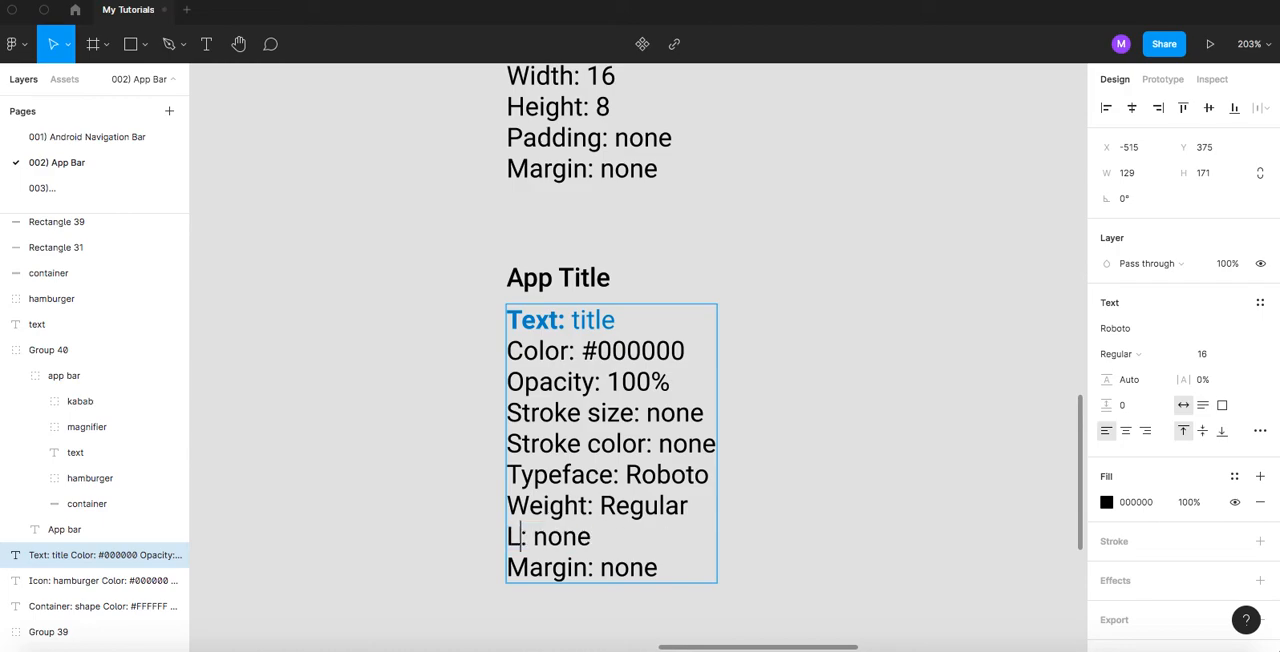
type("Height")
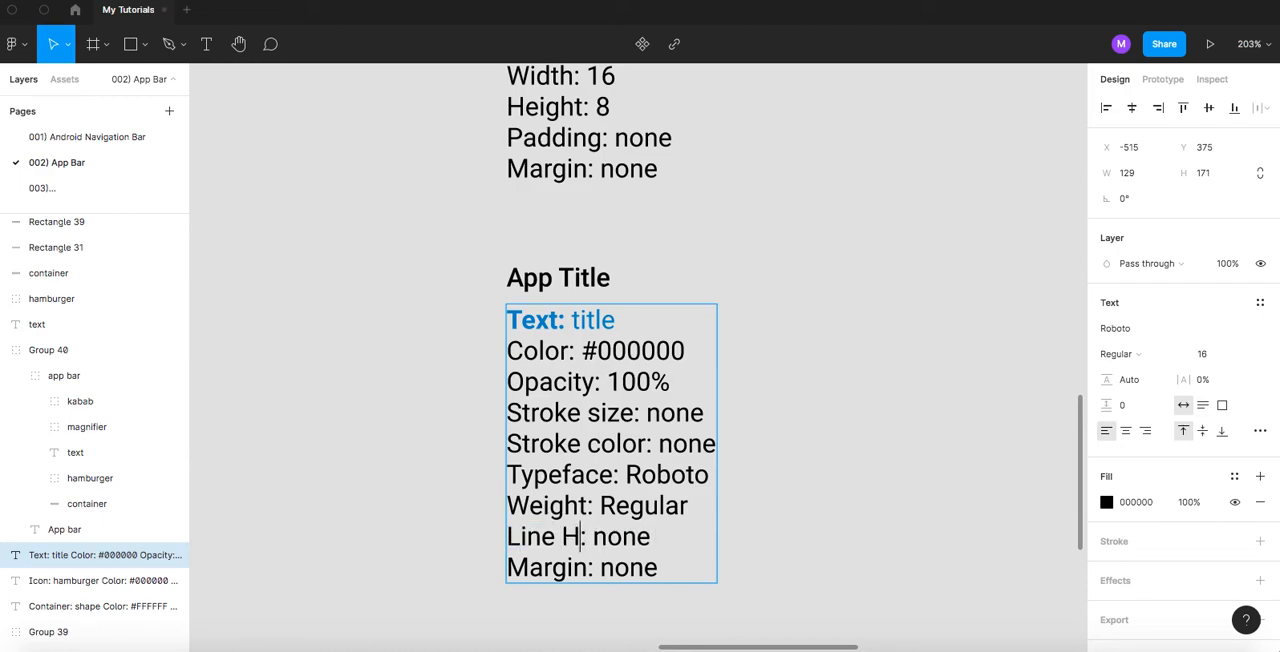
double_click(686, 537)
type("Auto")
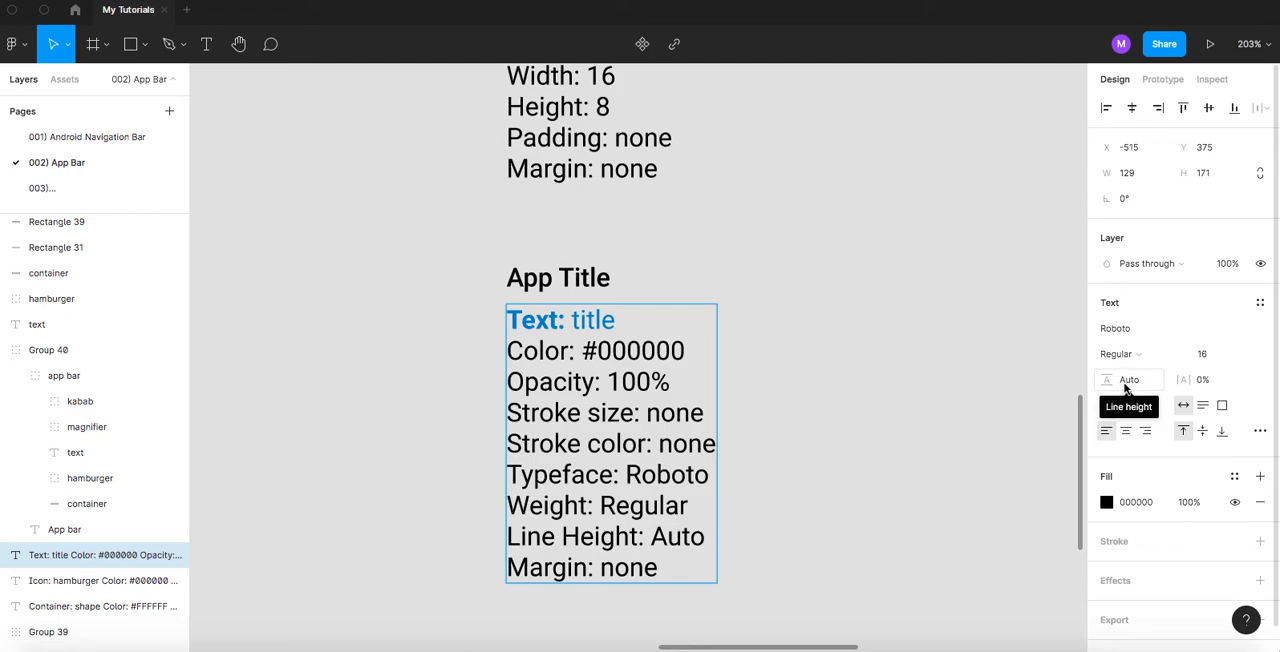
key("Escape")
- Delete the margin line from the title's specifications so that the line height is the last entry
left_click(580, 278)
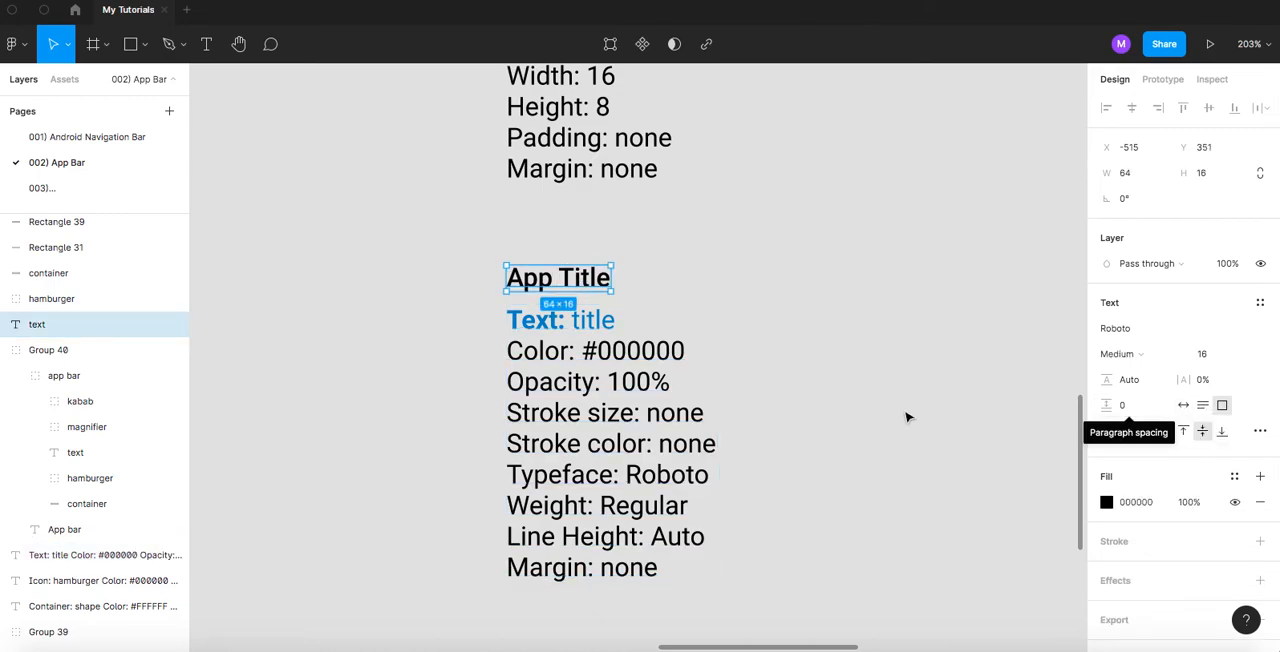
double_click(618, 573)
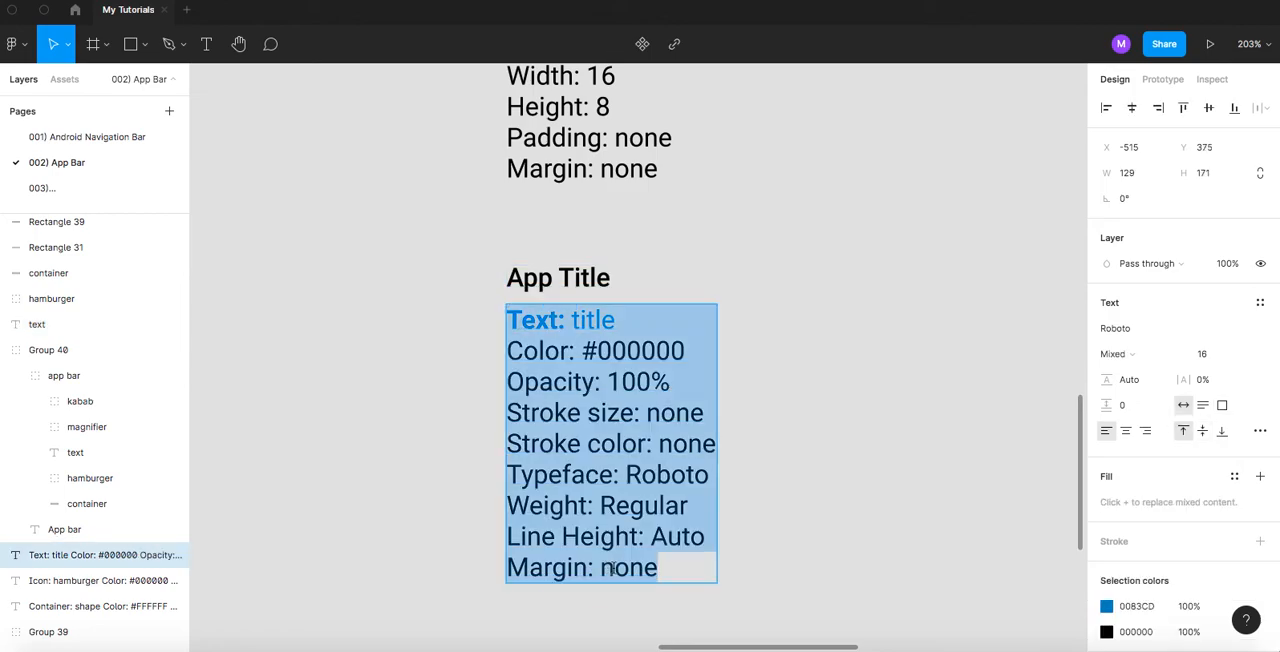
triple_click(608, 570)
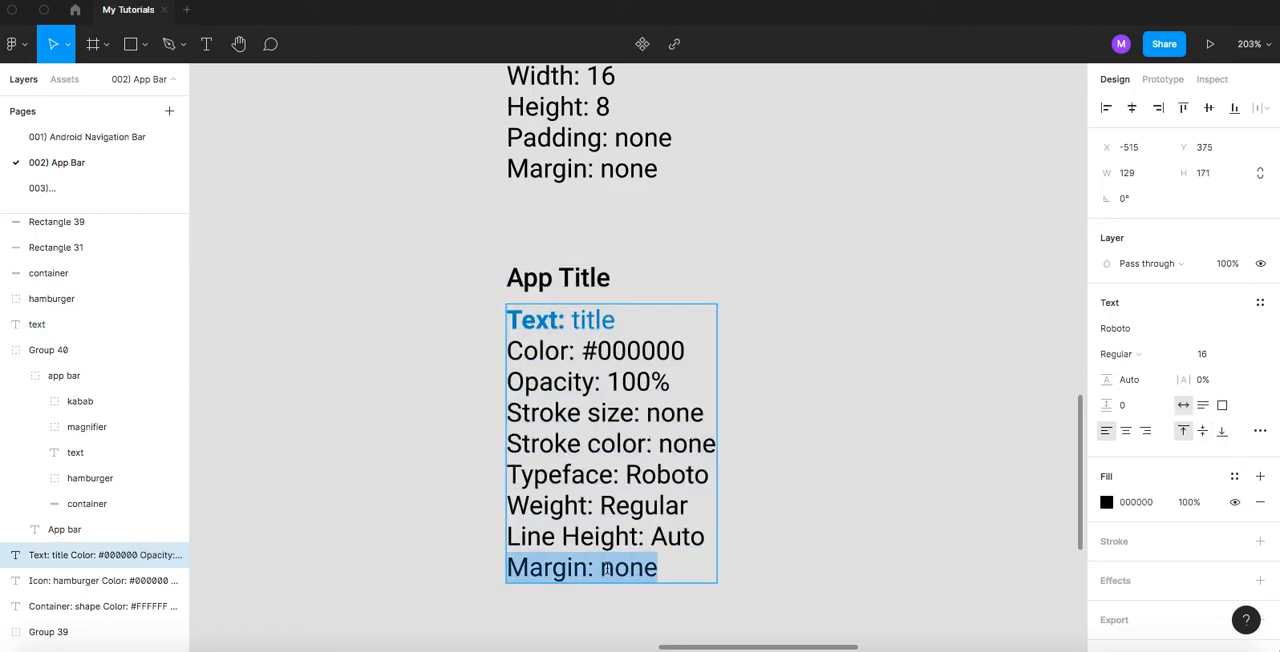
key("BackSpace")
key("BackSpace")
key("Escape")
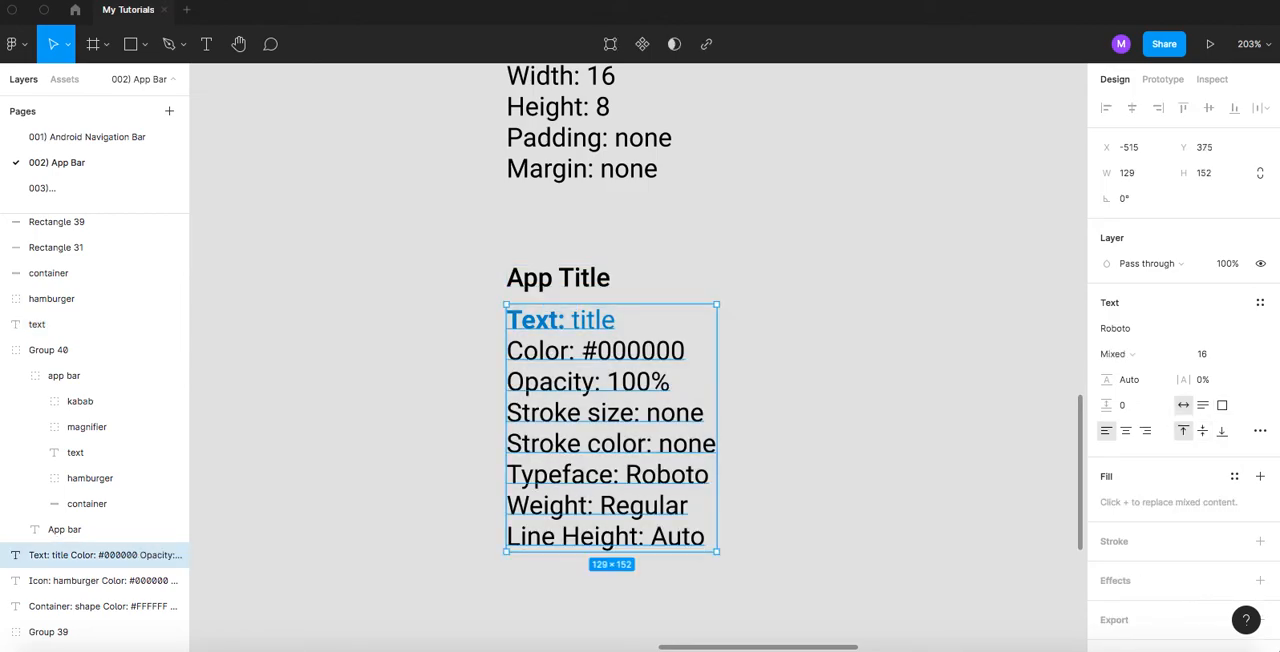
- Move the Atomic Design illustration further down to free space below the title's specifications
left_click(943, 383)
scroll(943, 383, "down", 5)
scroll(800, 288, "down", 3)
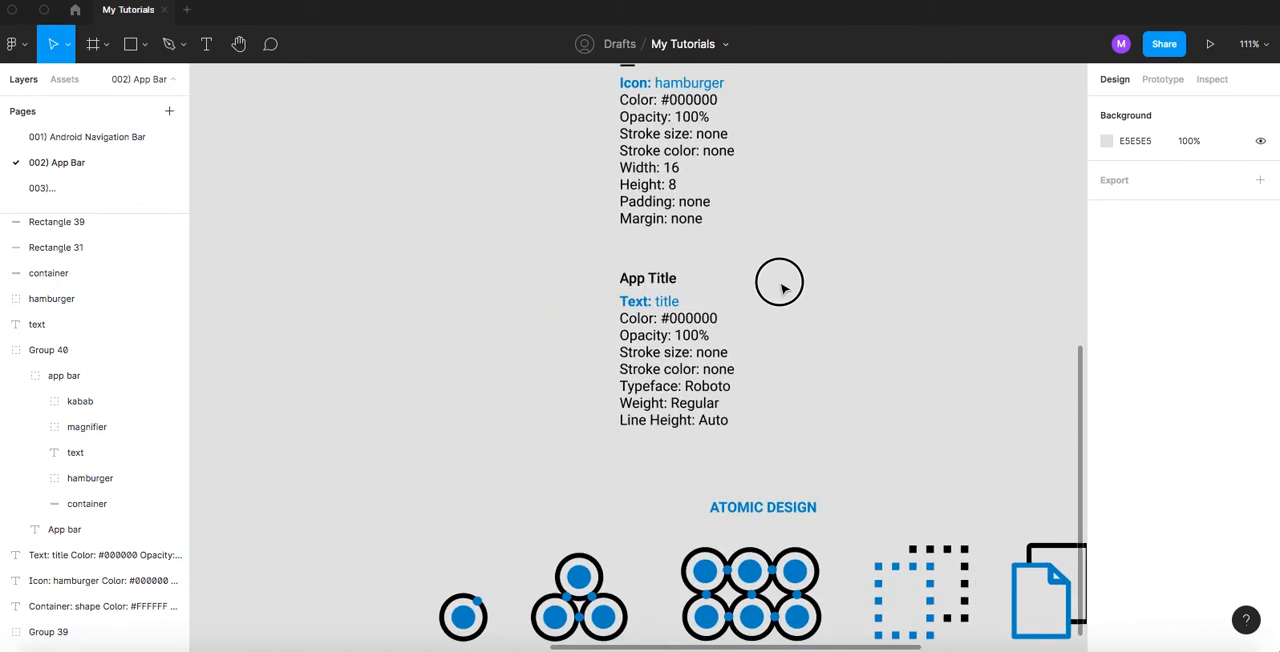
scroll(766, 349, "down", 5)
left_click(588, 343)
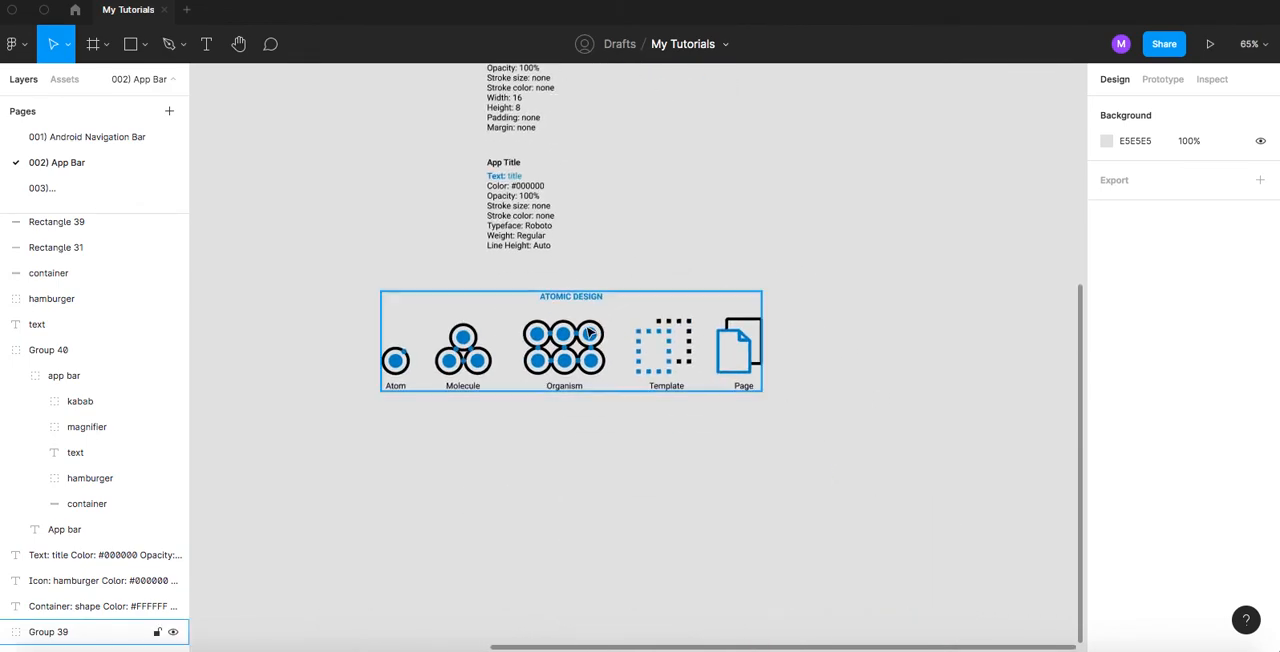
left_click_drag(590, 346, 579, 551)
left_click(641, 325)
- Copy the magnifier icon group from the rebuilt app bar
left_click_drag(642, 170, 666, 434)
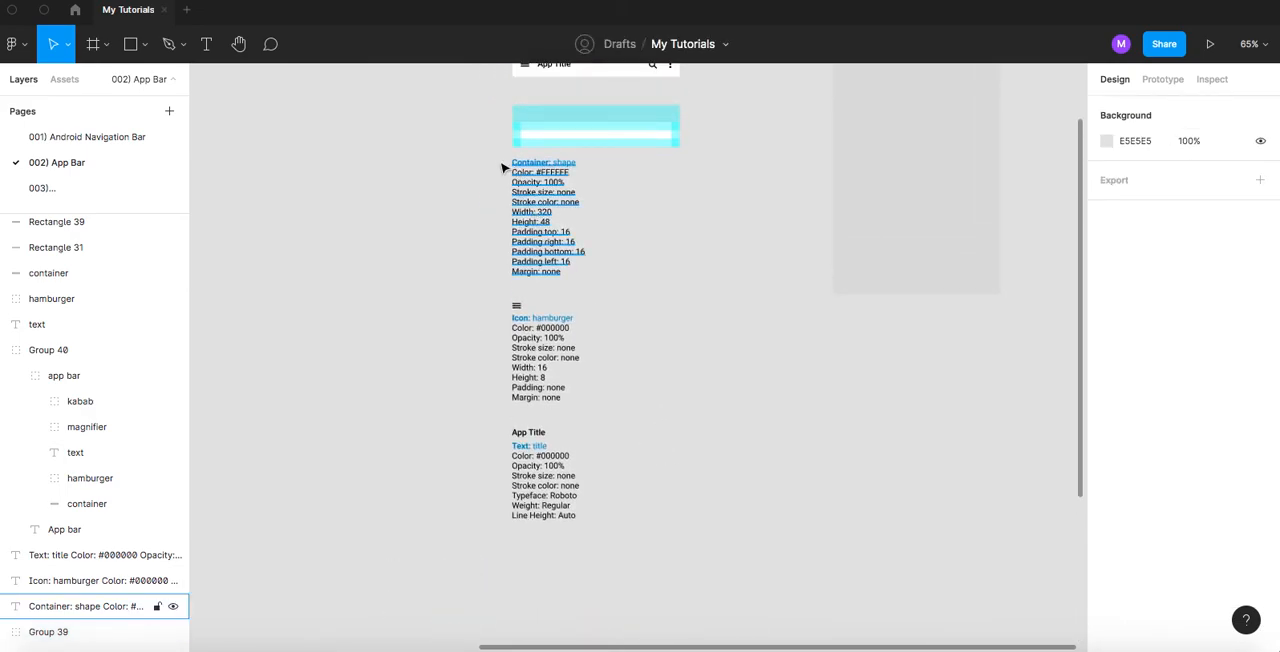
left_click_drag(612, 316, 612, 437)
scroll(650, 236, "up", 5)
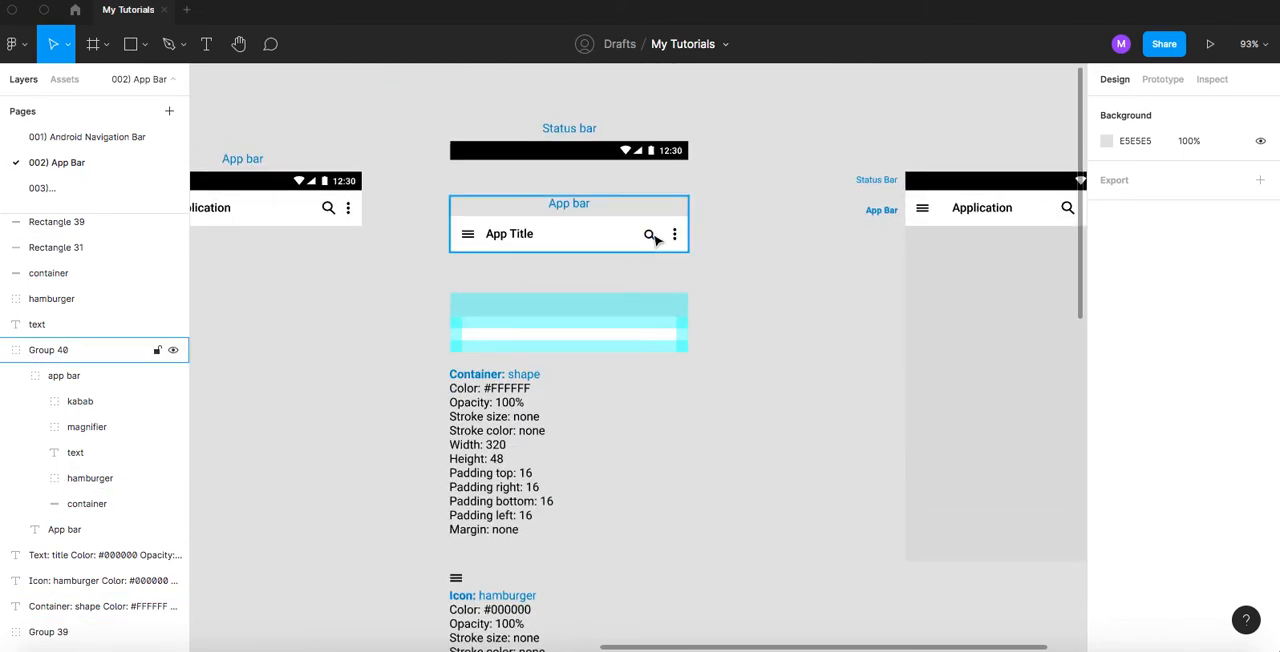
left_click(650, 236)
double_click(650, 236)
double_click(652, 237)
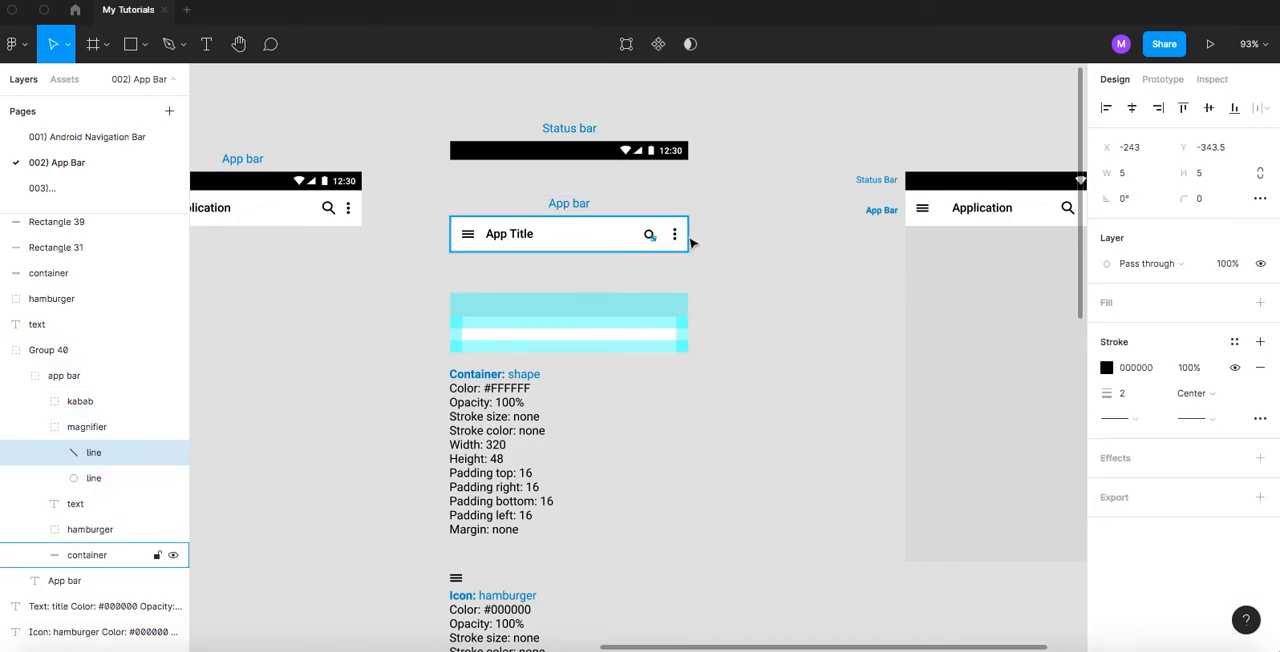
scroll(652, 236, "up", 5)
left_click(754, 226)
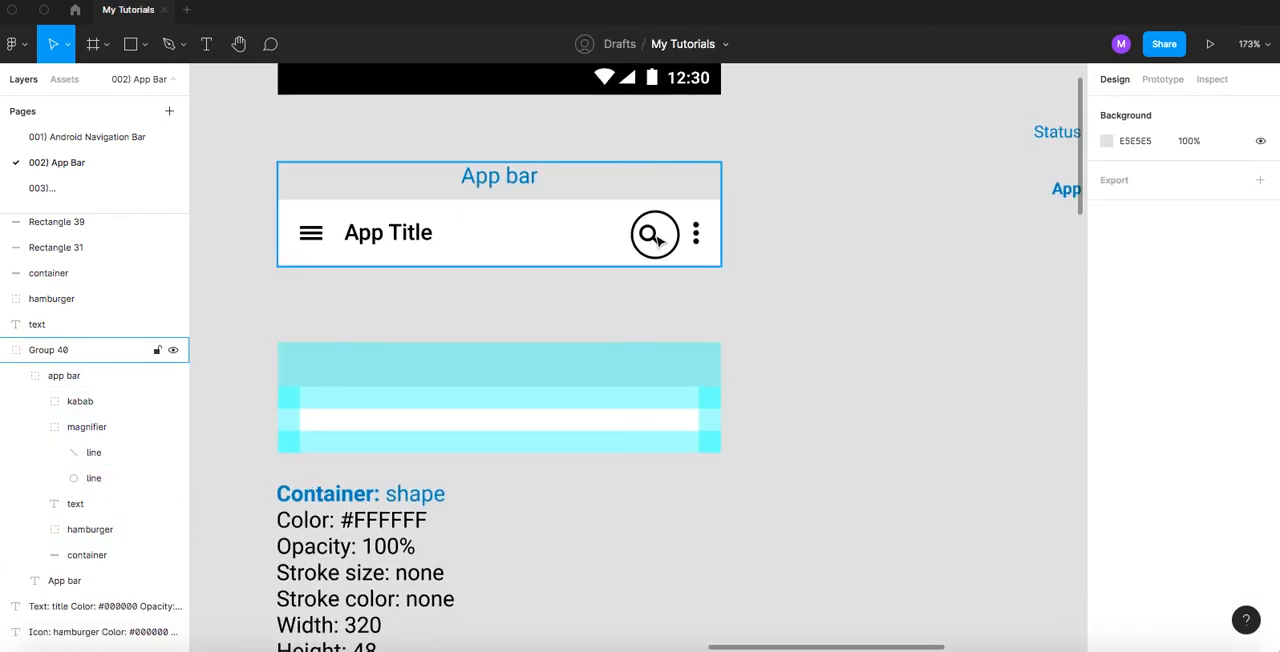
double_click(656, 238)
double_click(652, 237)
double_click(652, 237)
left_click(788, 275)
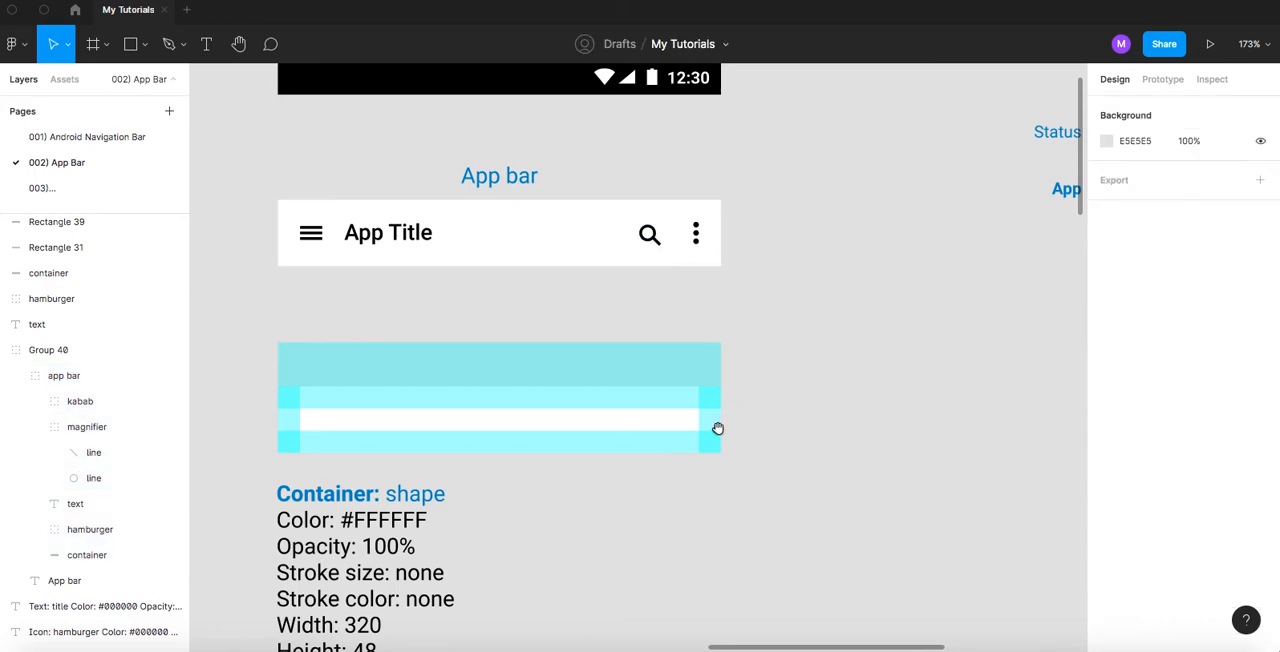
left_click_drag(717, 429, 733, 199)
left_click_drag(647, 456, 724, 260)
scroll(724, 260, "down", 8)
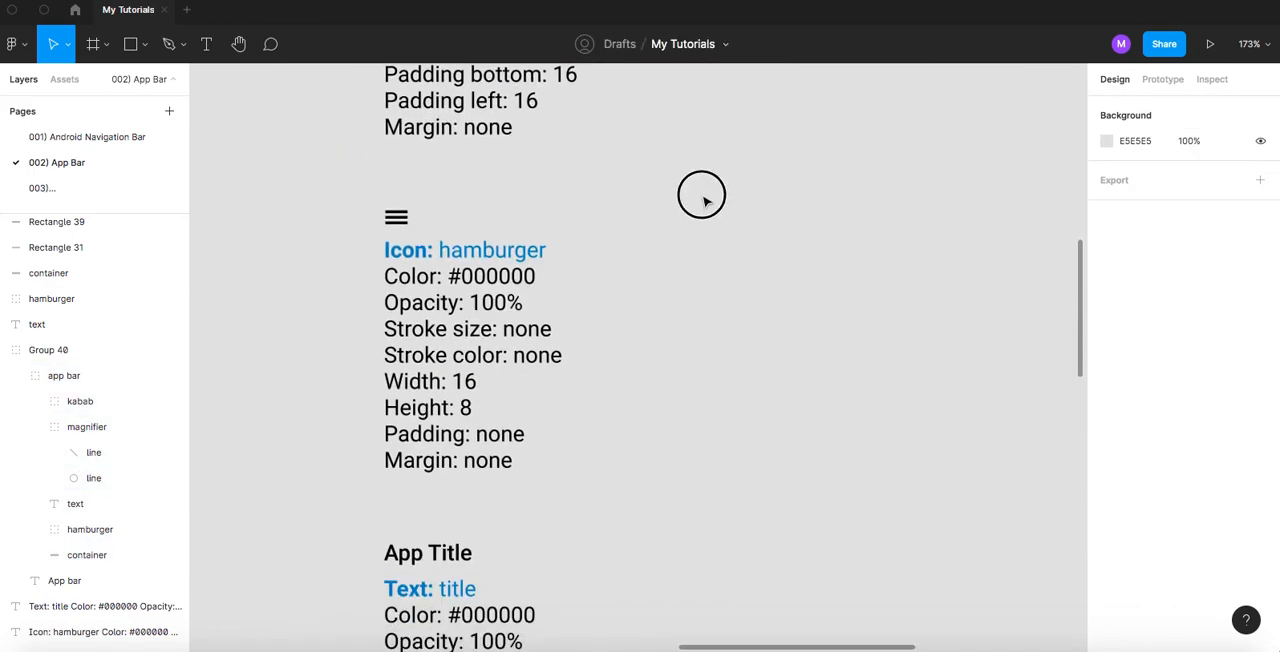
left_click(552, 403)
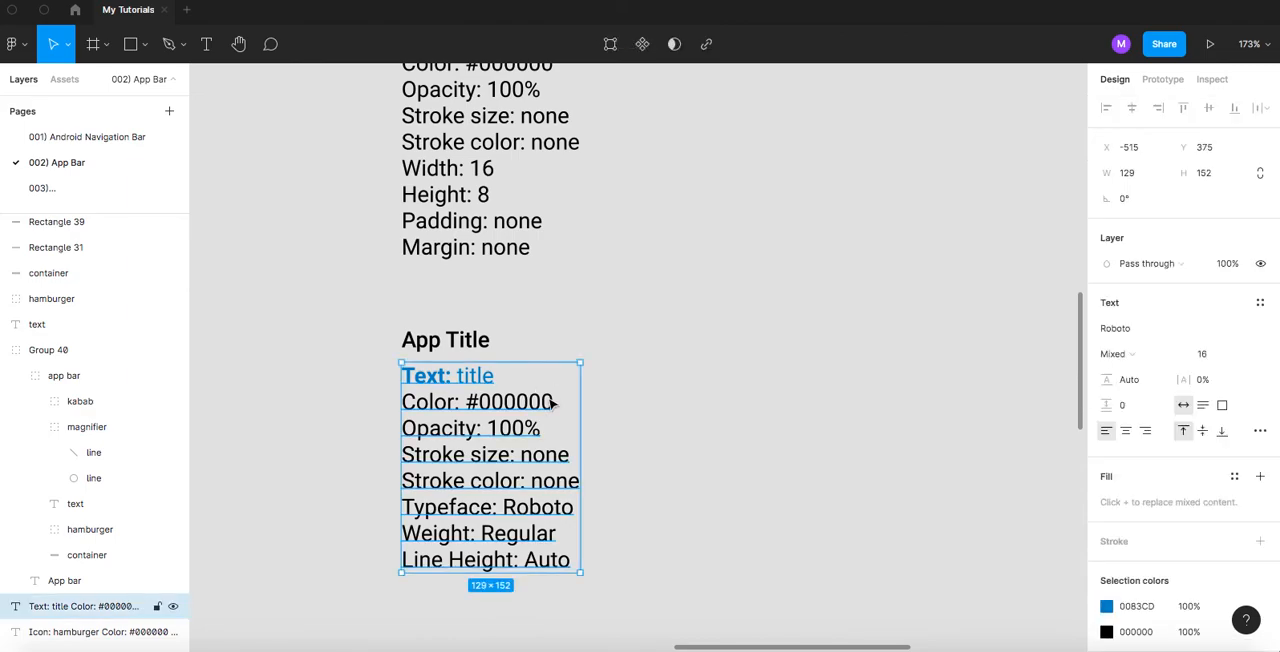
key("ctrl+v")
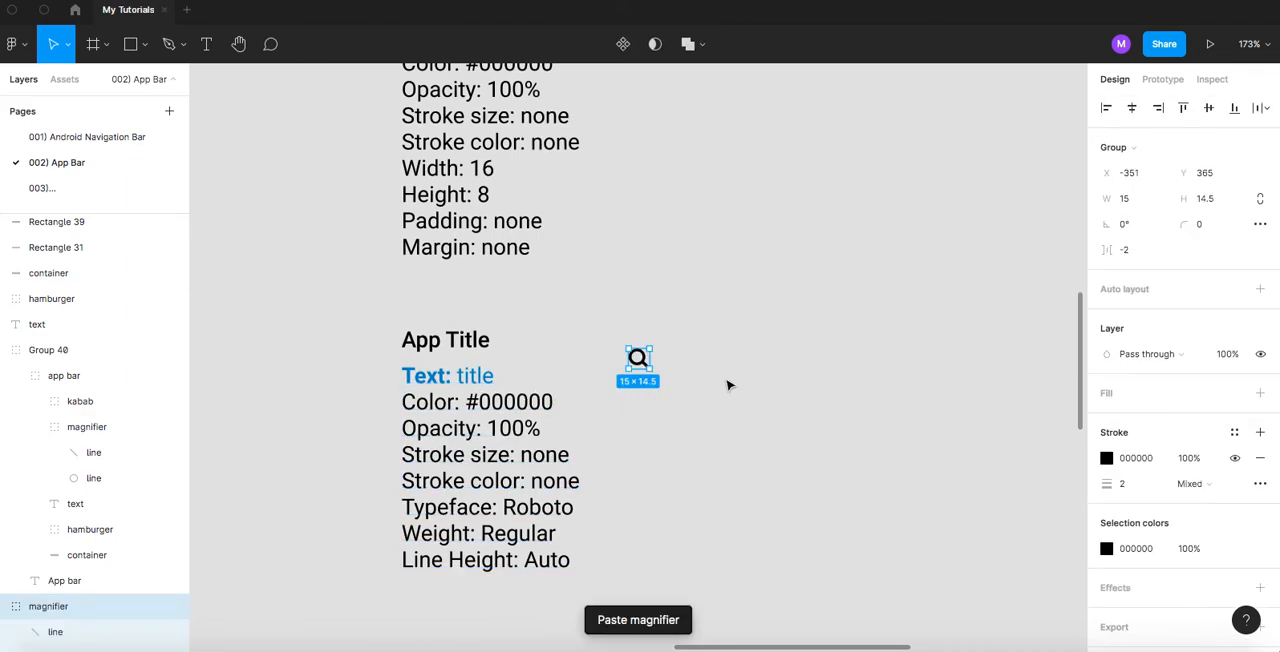
key("ctrl+z")
- Duplicate the App Title text together with its specifications directly below the original, keeping the left edges aligned
left_click_drag(626, 472, 673, 287)
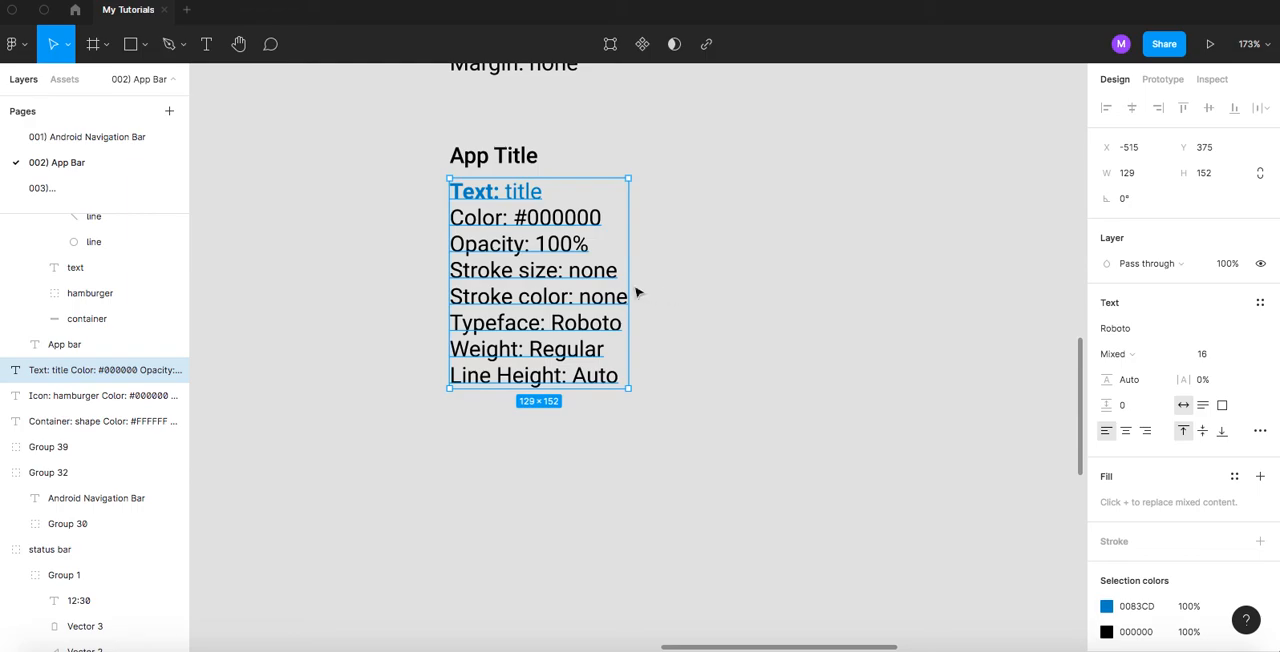
scroll(637, 289, "down", 2)
left_click_drag(420, 157, 763, 466)
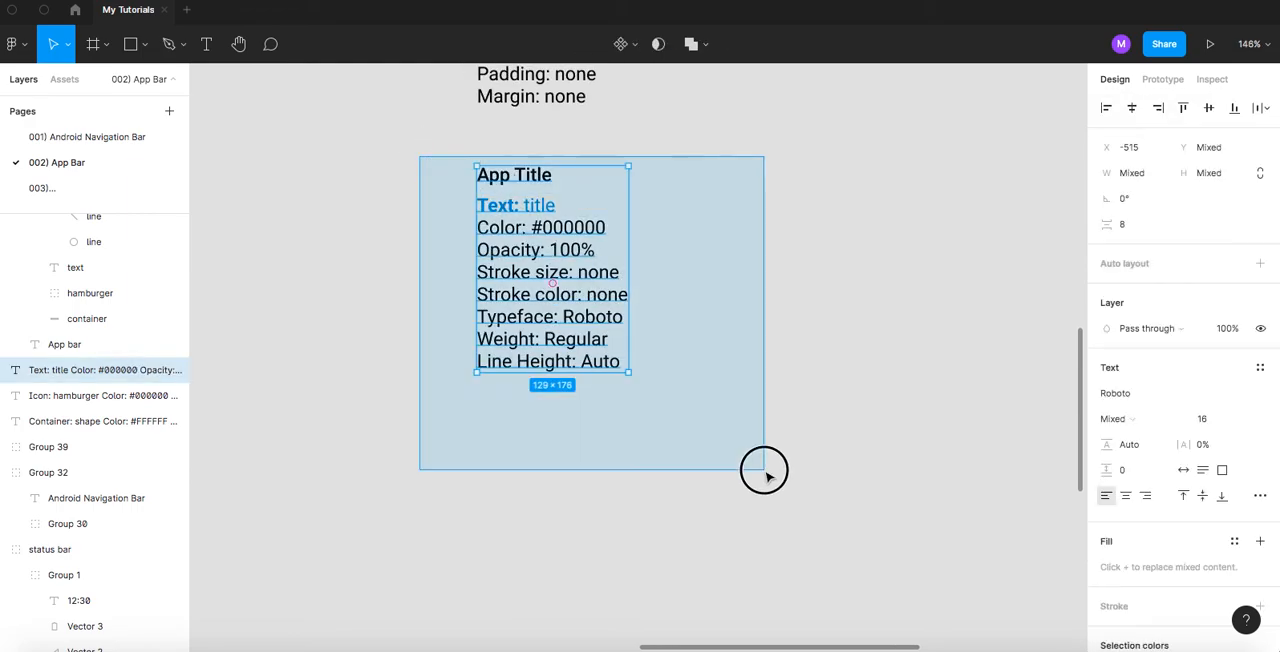
left_click_drag(560, 237, 553, 518)
left_click(656, 507)
left_click_drag(646, 510, 622, 372)
- Replace the duplicated App Title with a pasted copy of the magnifier icon, placed above the left edge of the duplicated specifications
left_click(582, 377)
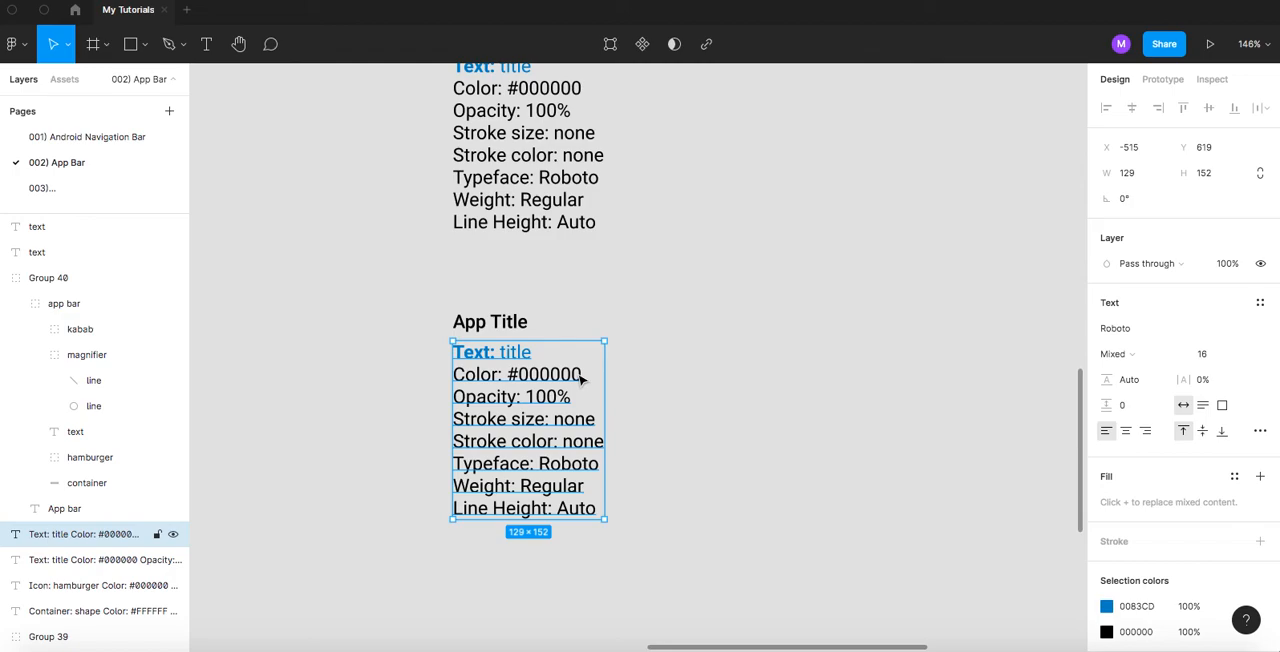
key("ctrl+v")
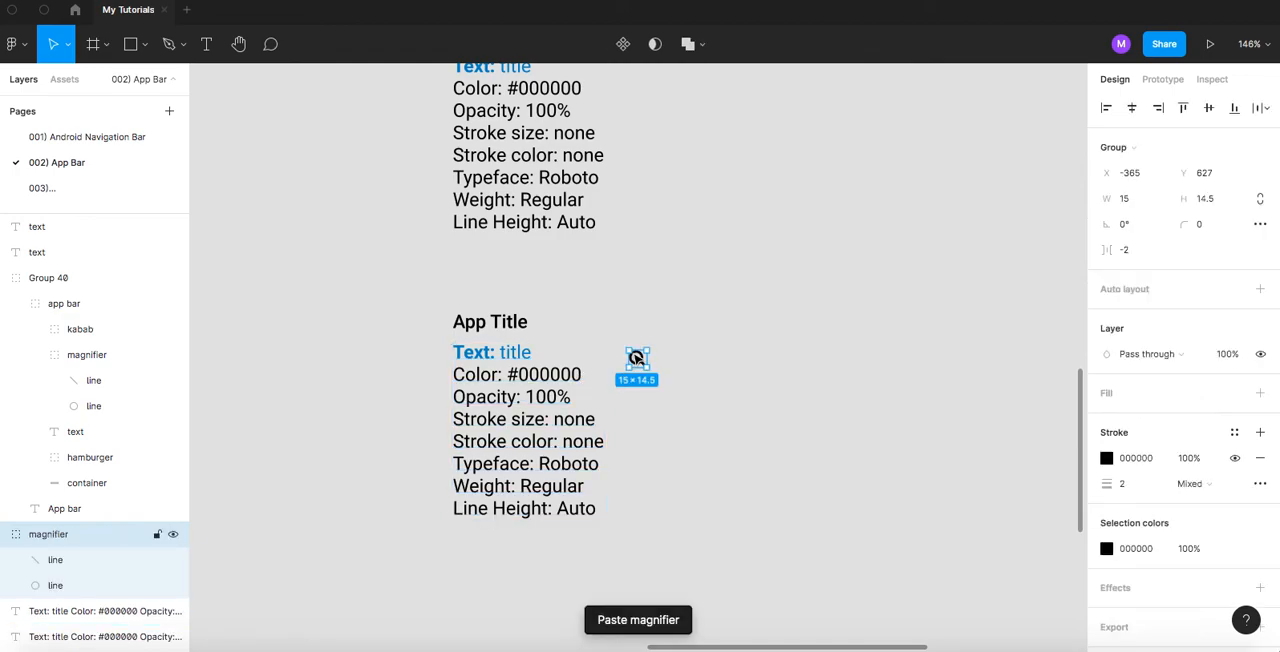
left_click(711, 372)
scroll(637, 380, "up", 2)
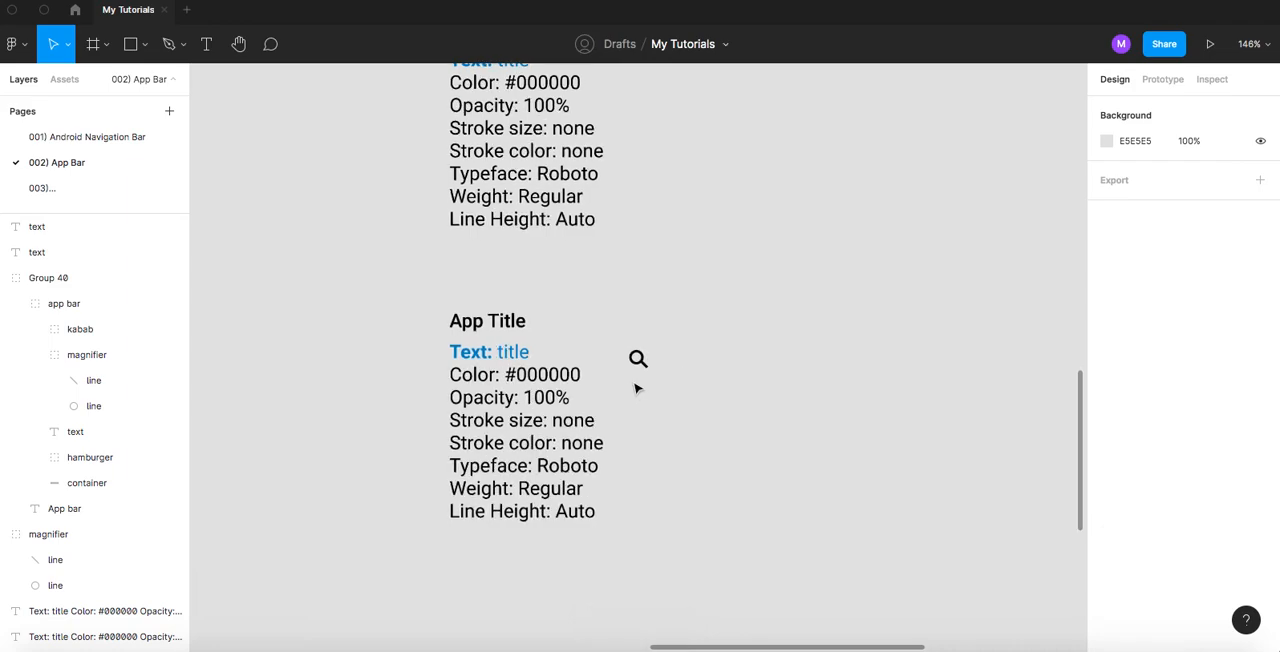
left_click(500, 322)
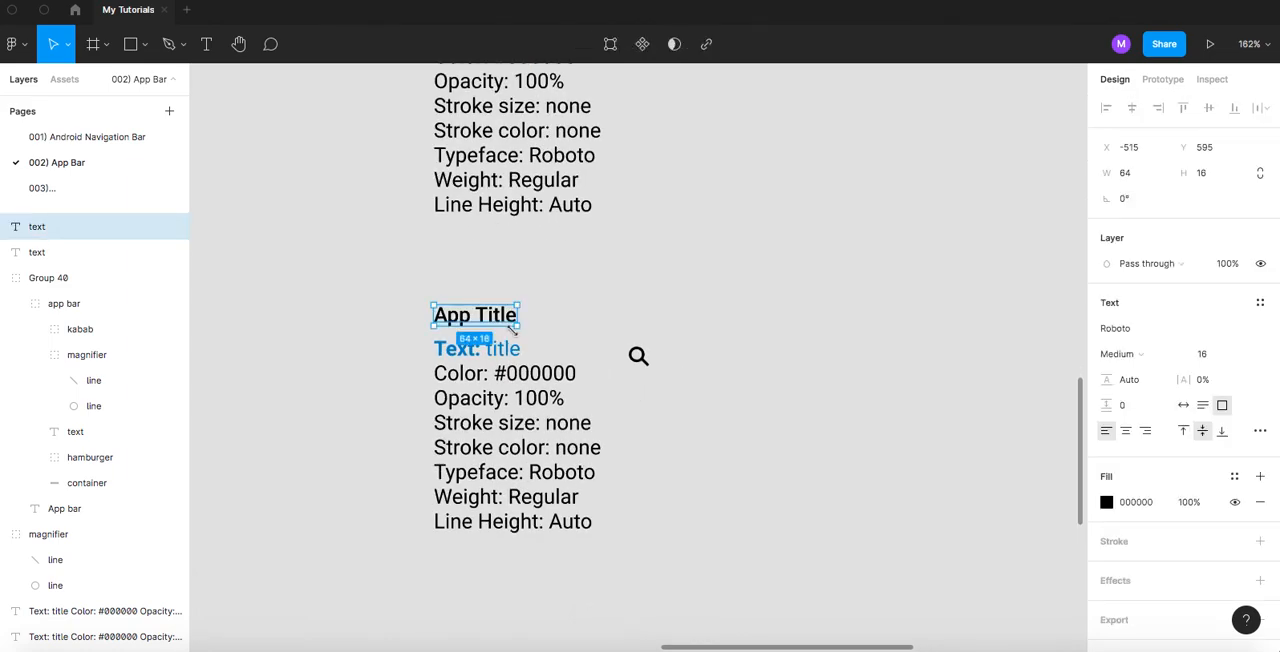
key("Delete")
left_click_drag(638, 358, 446, 323)
left_click(506, 323)
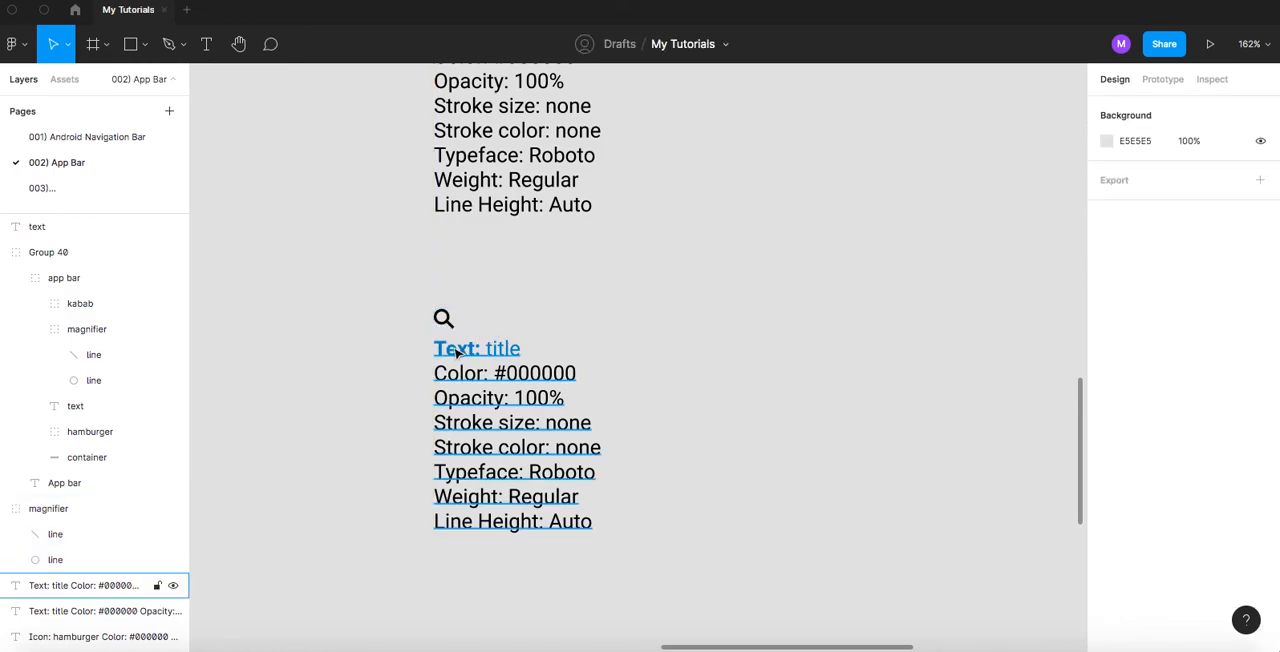
- Change the duplicated specifications' heading to "Icon: Magnifier", with "Magnifier" in regular weight
double_click(453, 348)
double_click(450, 348)
type("Icon")
double_click(510, 347)
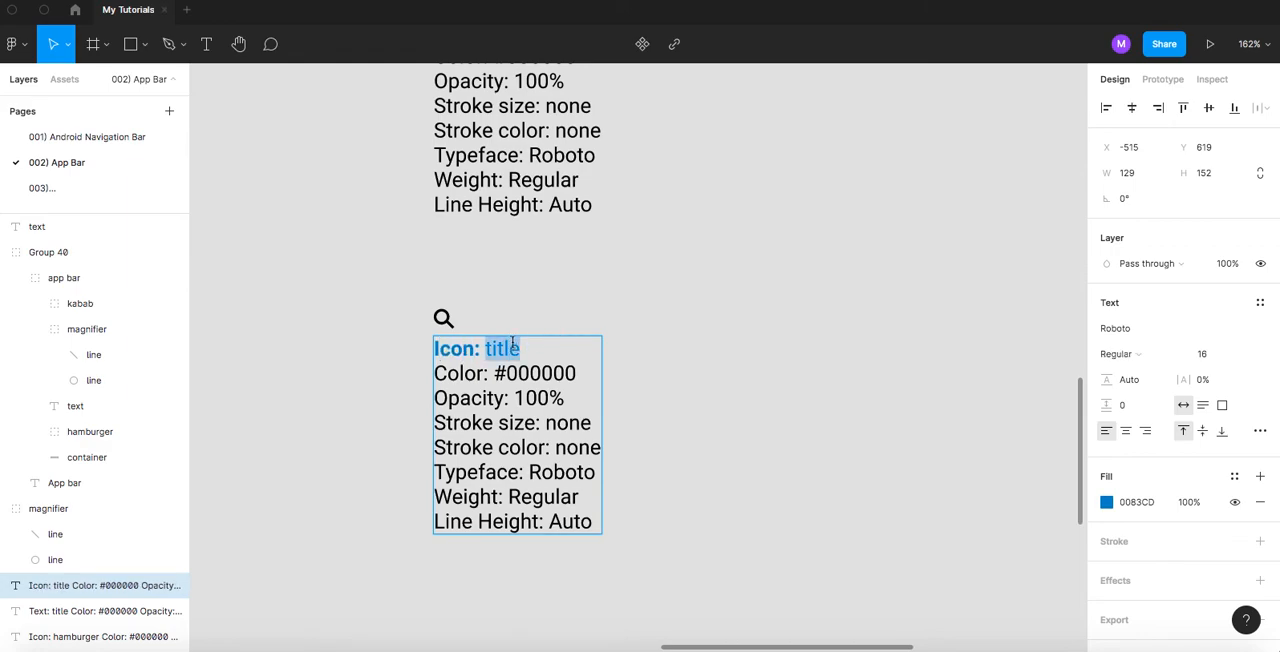
type("M")
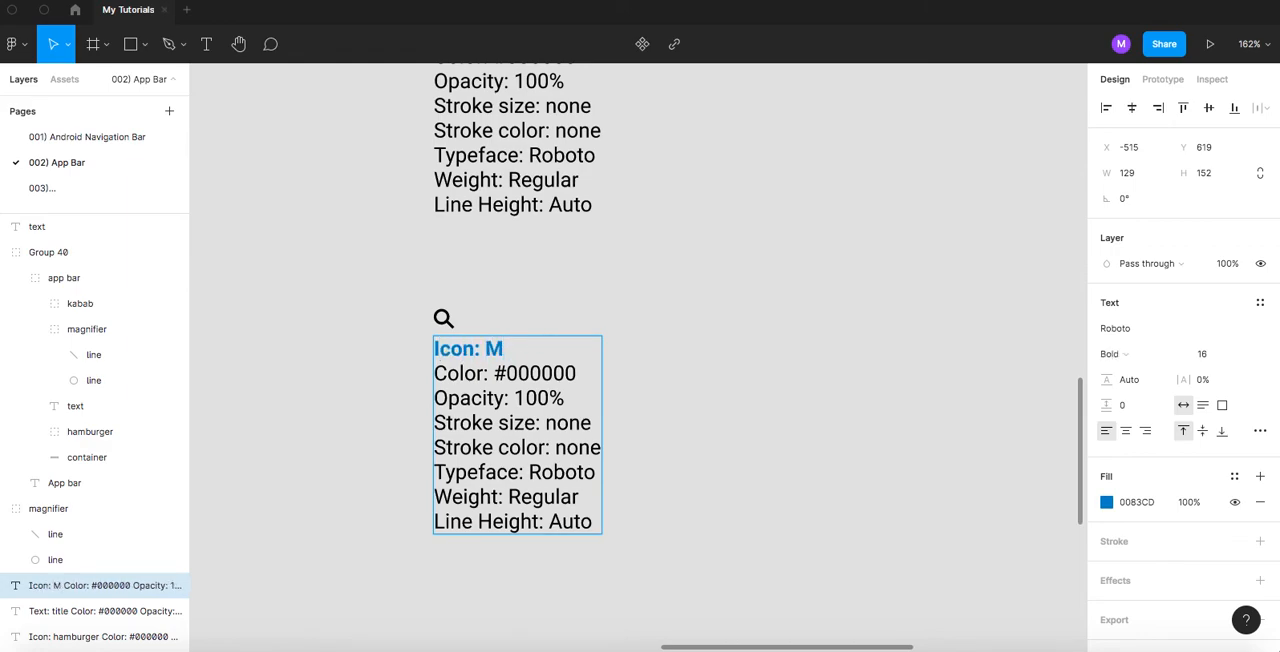
type("agnifier")
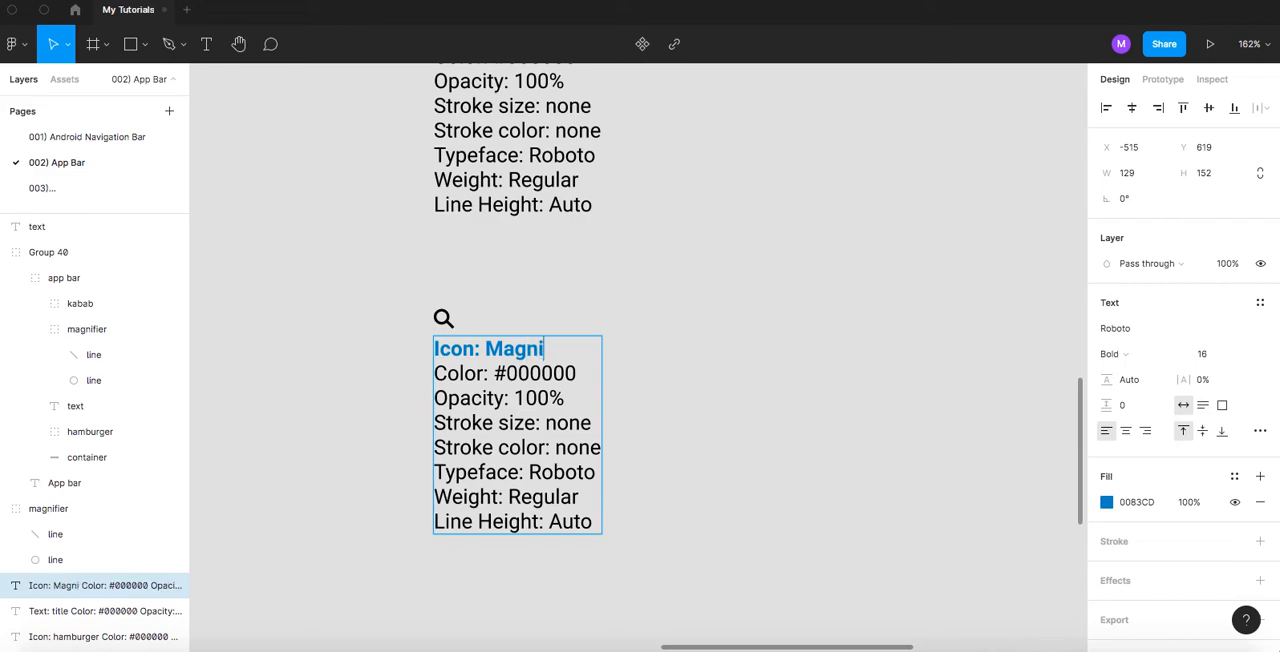
double_click(548, 350)
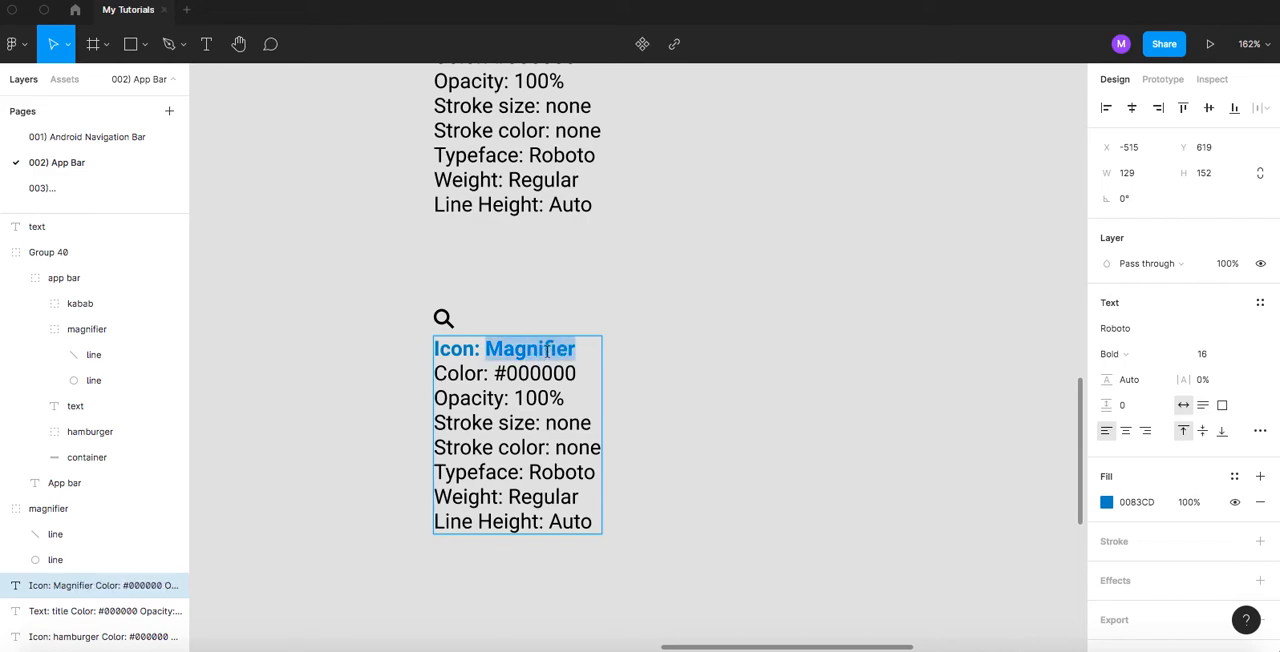
key("super+b")
left_click(650, 300)
- Compare with the hamburger icon's heading and change the magnifier heading's initial to lowercase, so it reads "Icon: magnifier"
left_click_drag(669, 228, 715, 485)
left_click_drag(708, 325, 709, 568)
left_click_drag(706, 346, 697, 486)
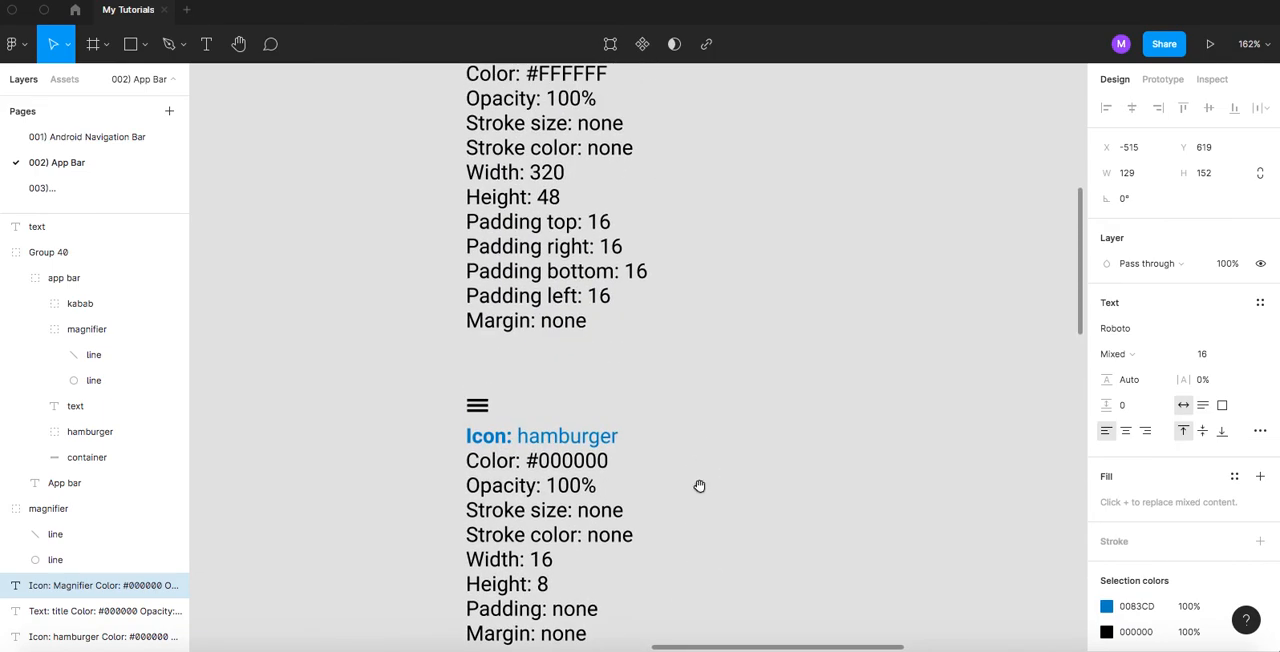
left_click_drag(706, 308, 702, 515)
scroll(709, 323, "down", 10)
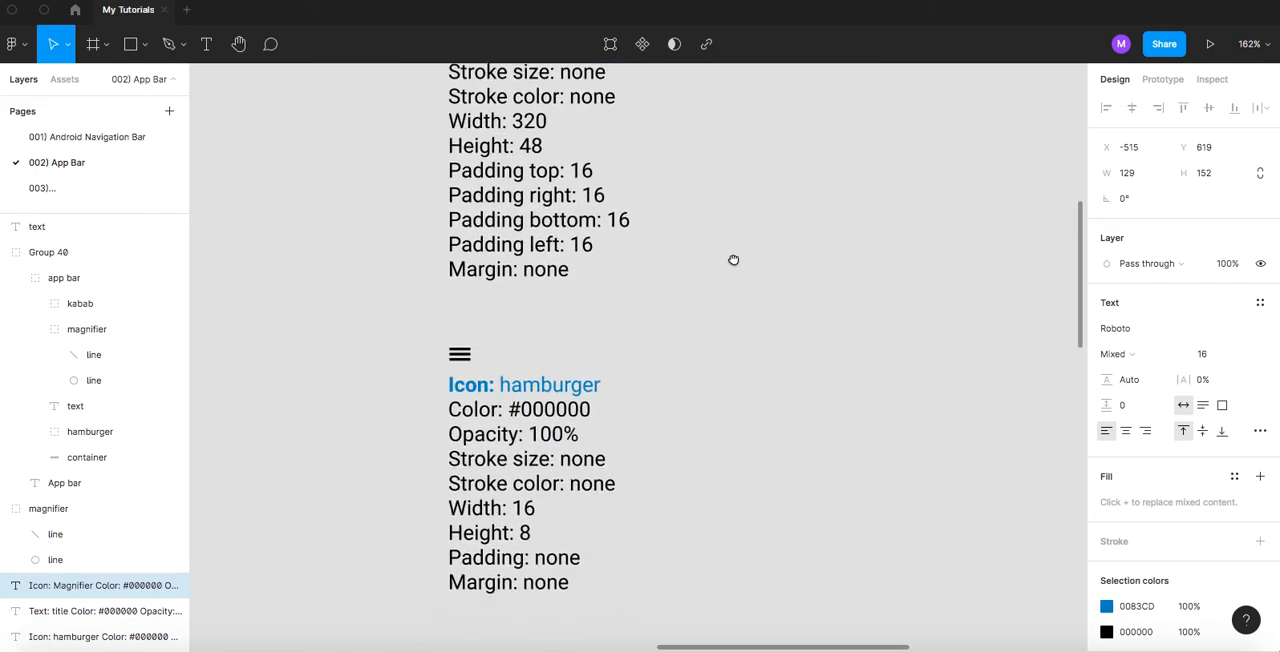
scroll(744, 287, "down", 10)
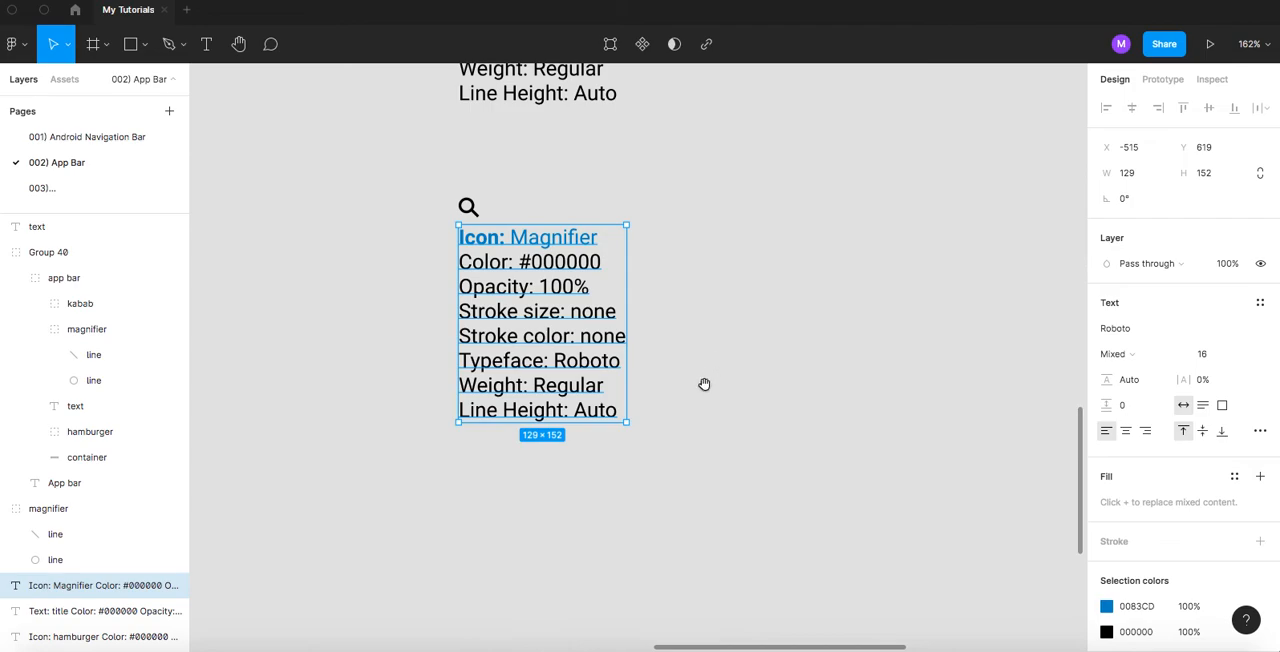
scroll(629, 350, "up", 1)
double_click(534, 268)
left_click(534, 267)
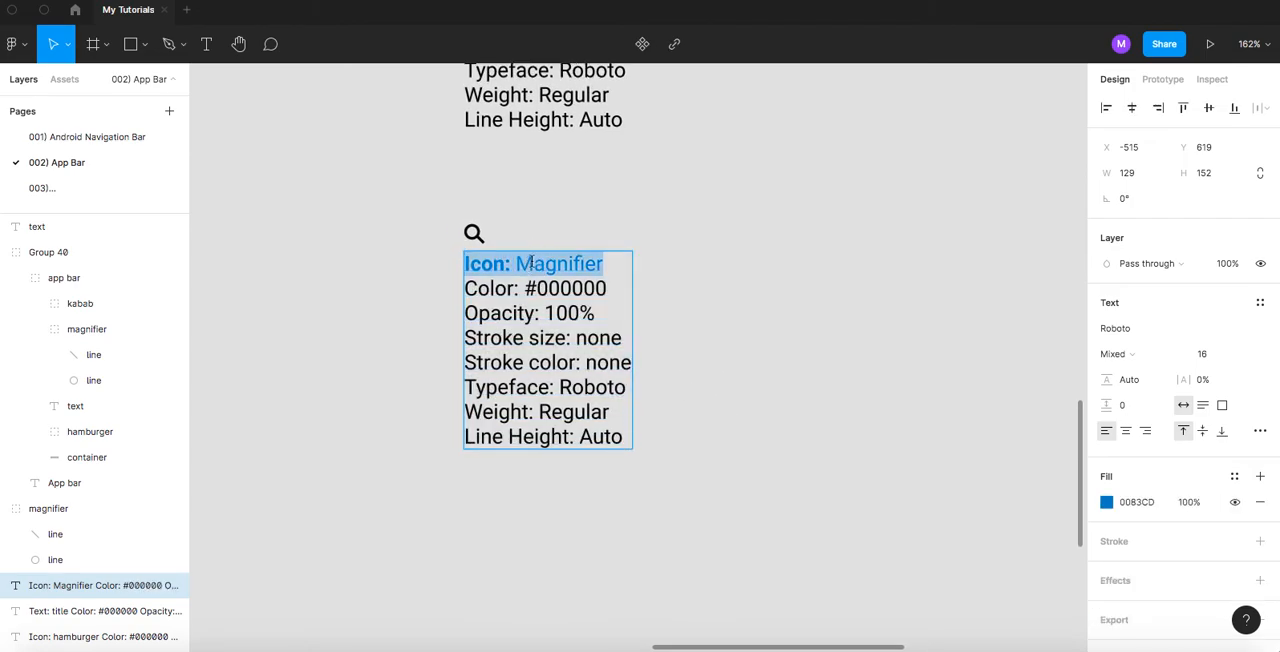
left_click(534, 267)
key("BackSpace")
type("m")
key("Escape")
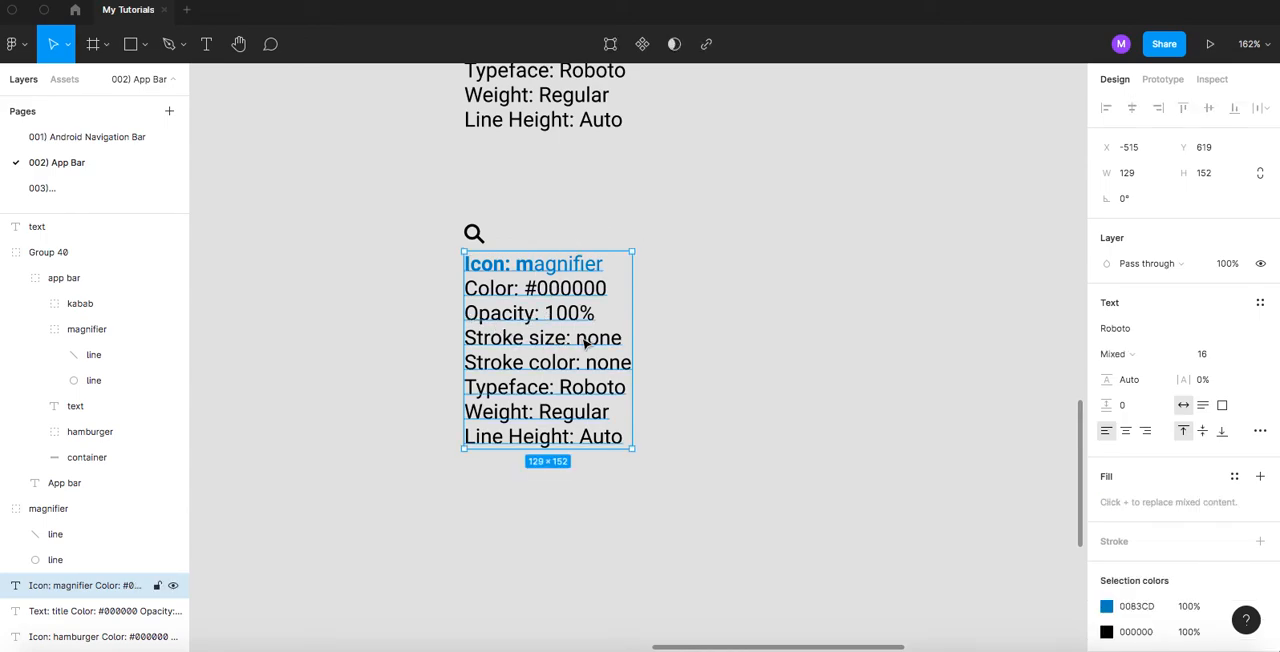
- Inspect the stroke of the magnifier icon's circle and set Stroke size to 2 in the specifications below it
scroll(466, 252, "up", 5)
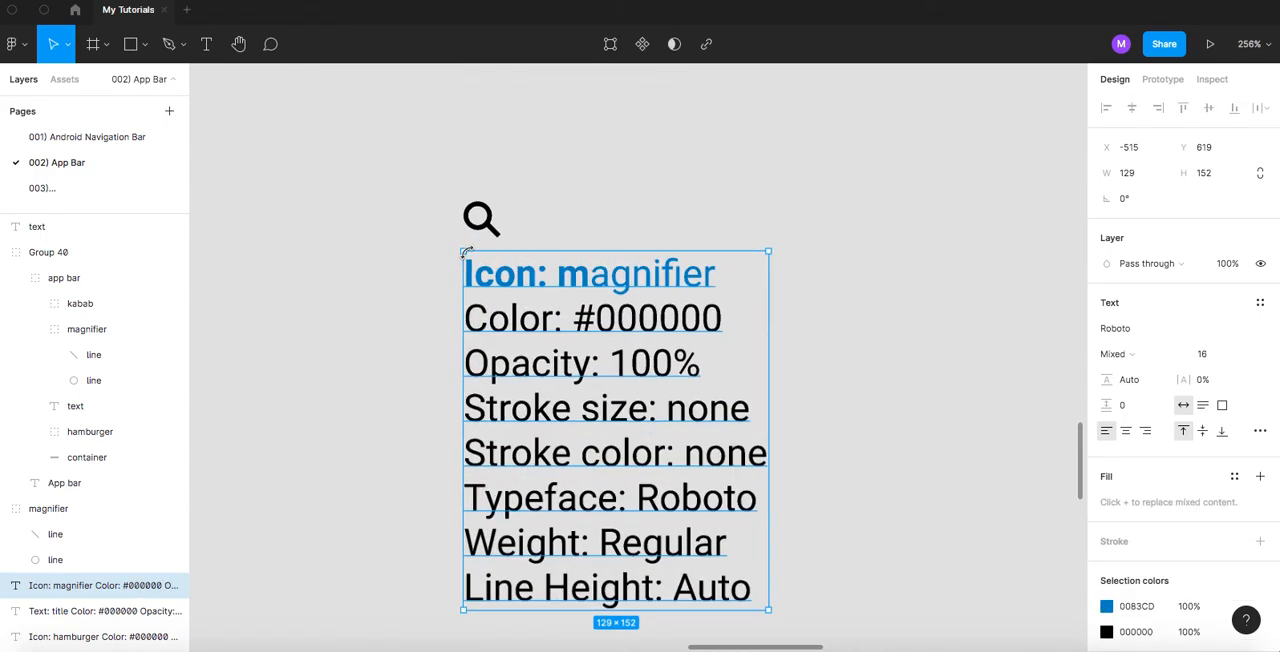
left_click(427, 284)
left_click(481, 212, "super")
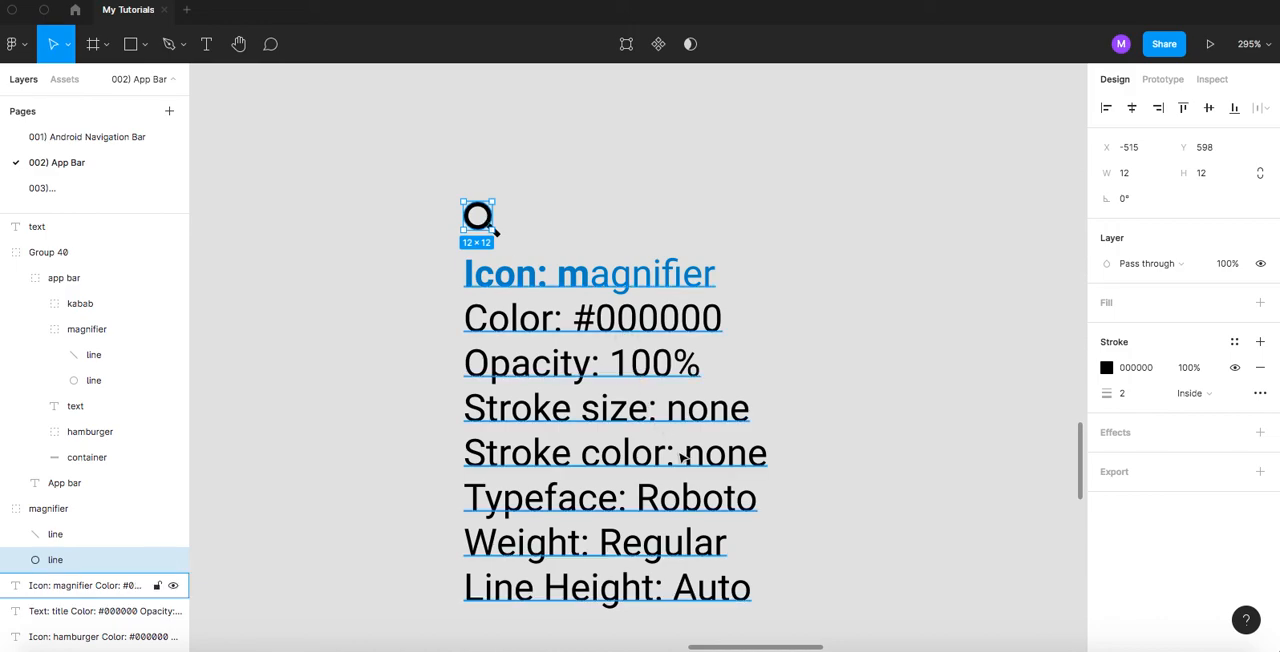
double_click(683, 420)
double_click(690, 412)
type("2")
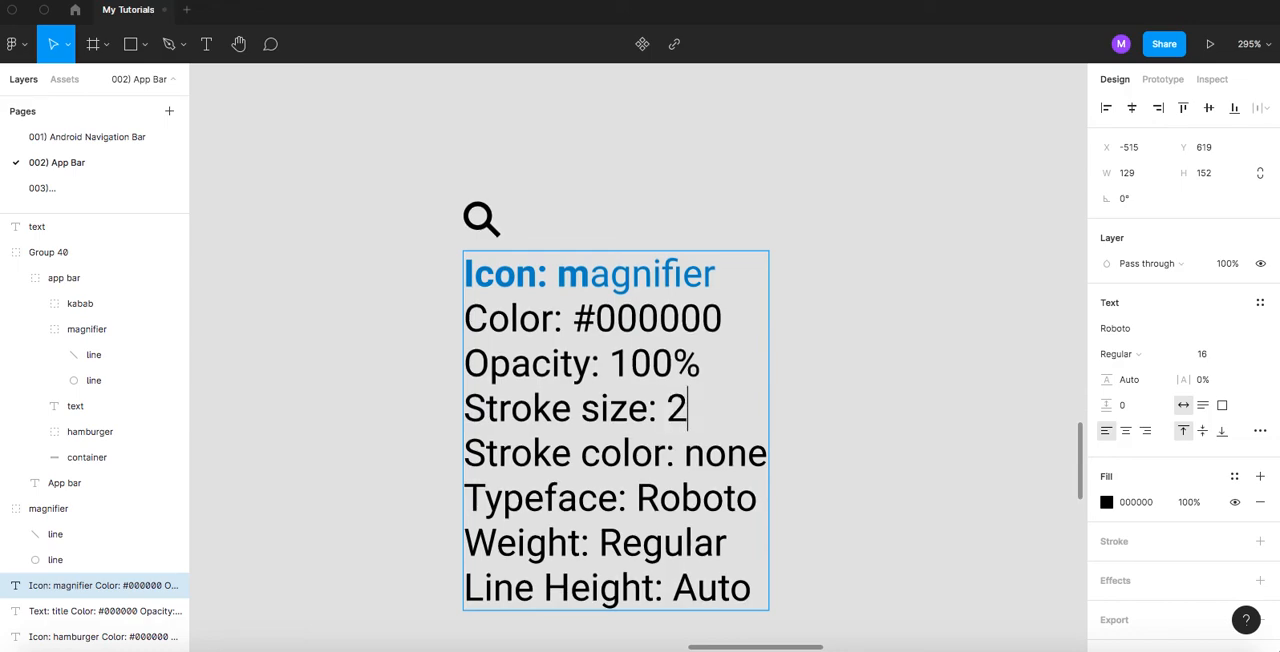
- Remove the Color line from the magnifier specifications and set Stroke color to #000000
double_click(725, 452)
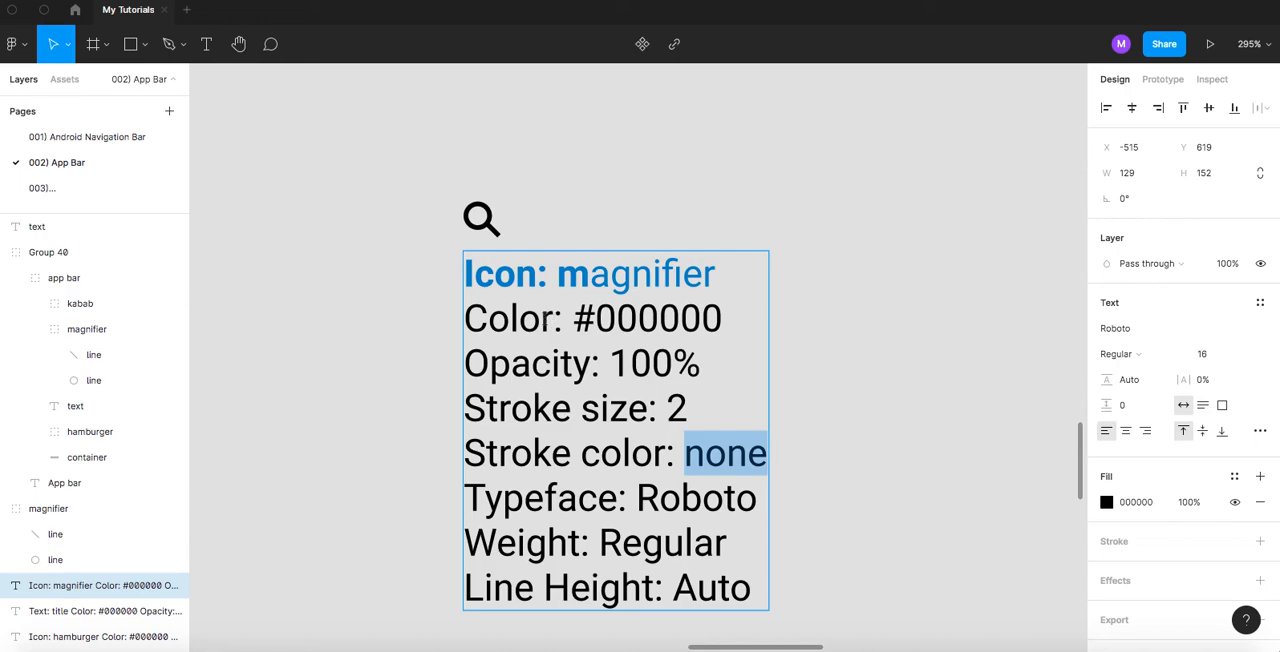
triple_click(565, 321)
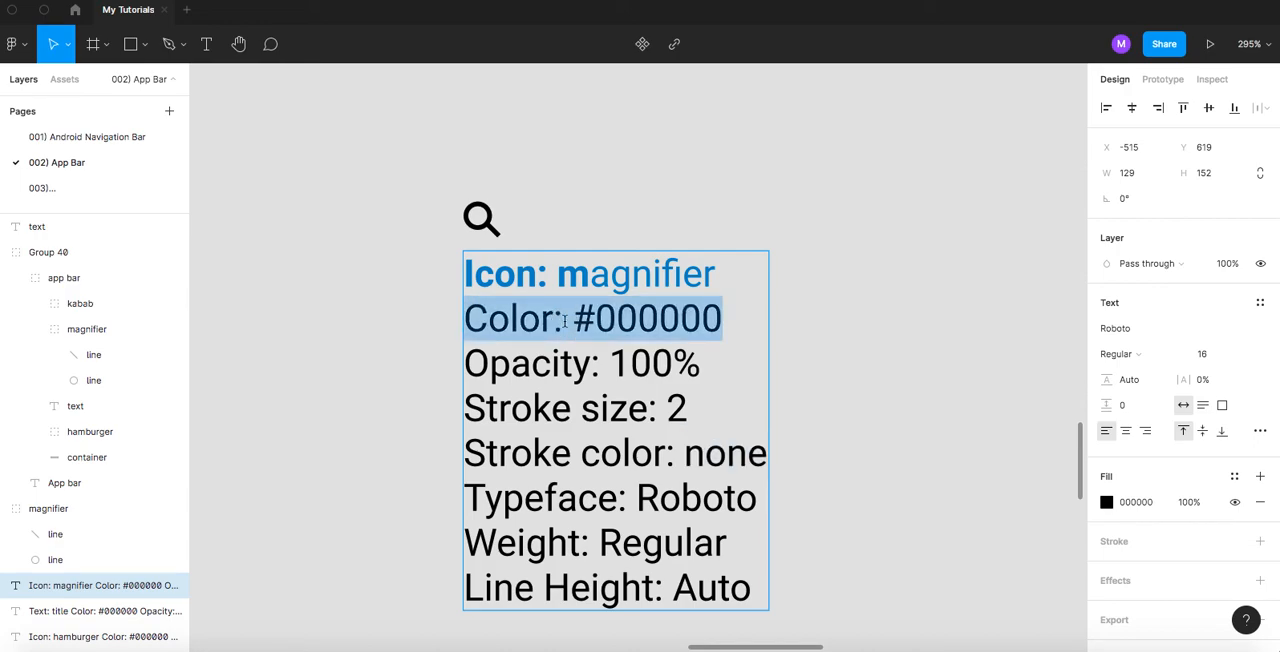
key("BackSpace")
key("BackSpace")
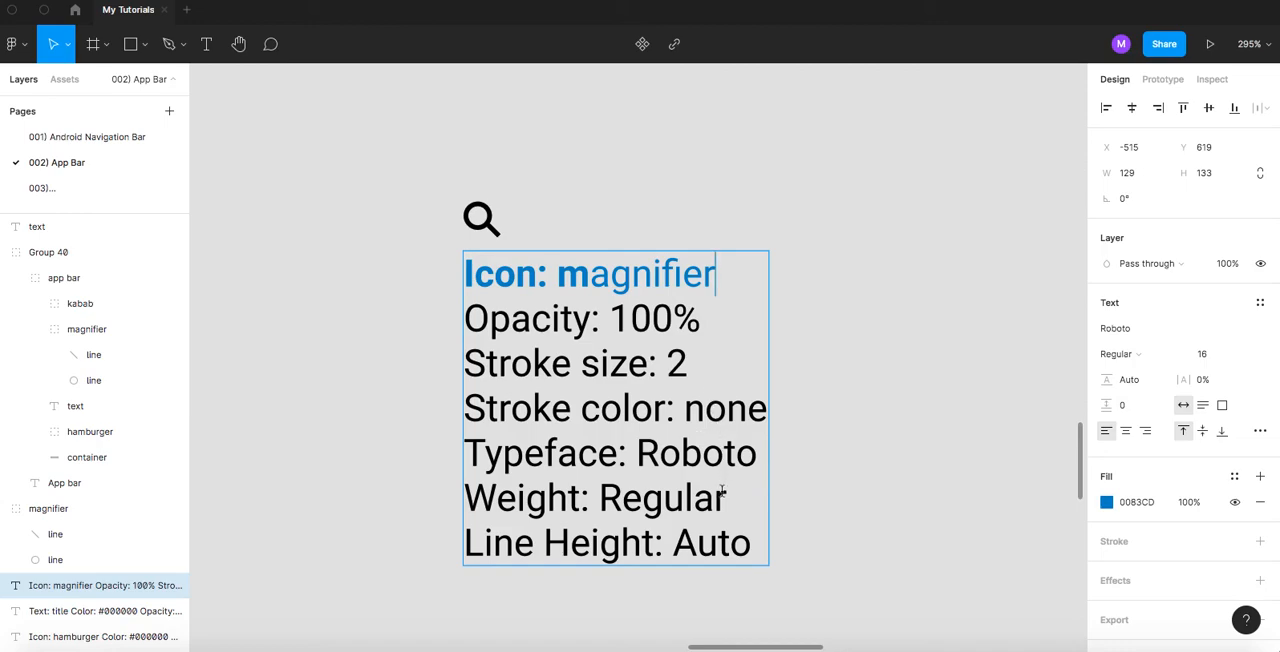
double_click(712, 412)
type("#")
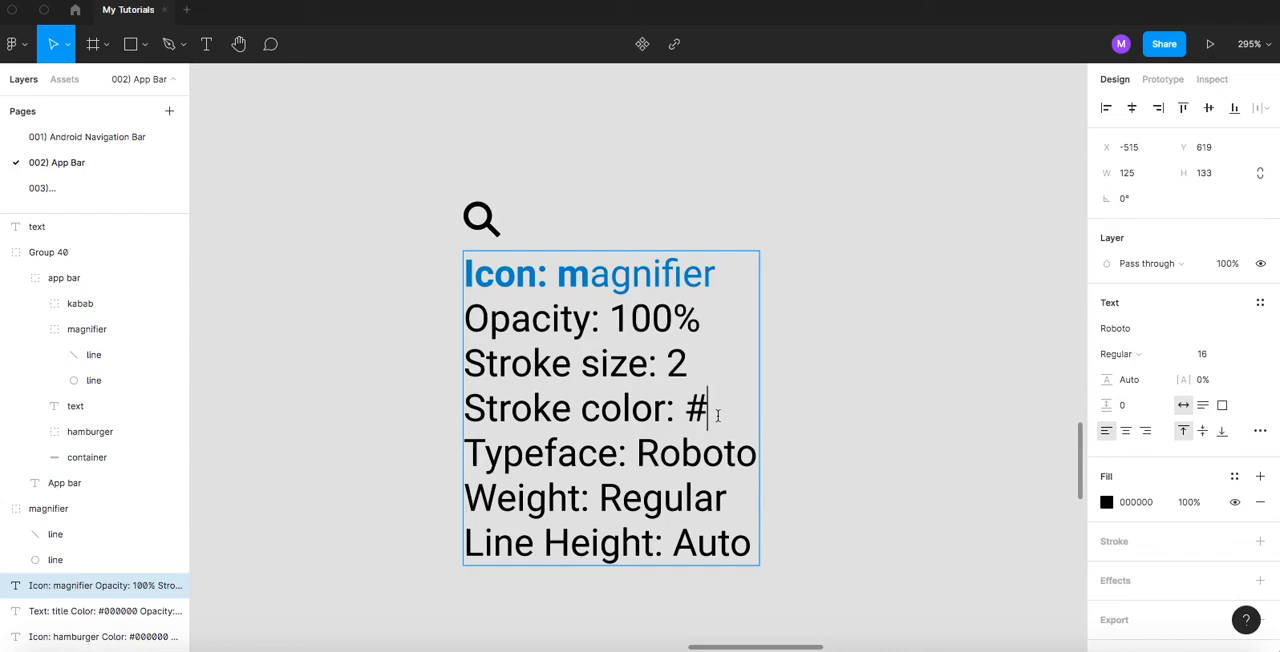
type("000000")
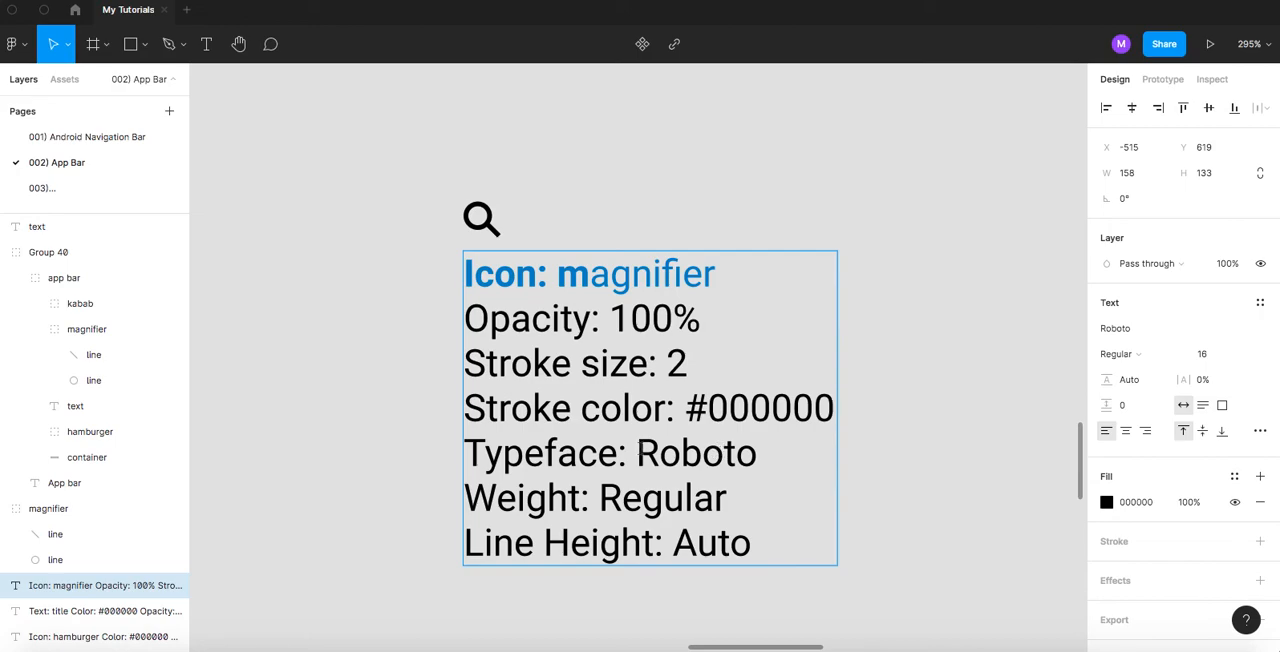
- Replace the Typeface, Weight and Line Height lines of the magnifier specifications with the labels "Width:" and "Height:" on separate lines
left_click(472, 455)
left_click_drag(472, 455, 781, 567)
type("Widht")
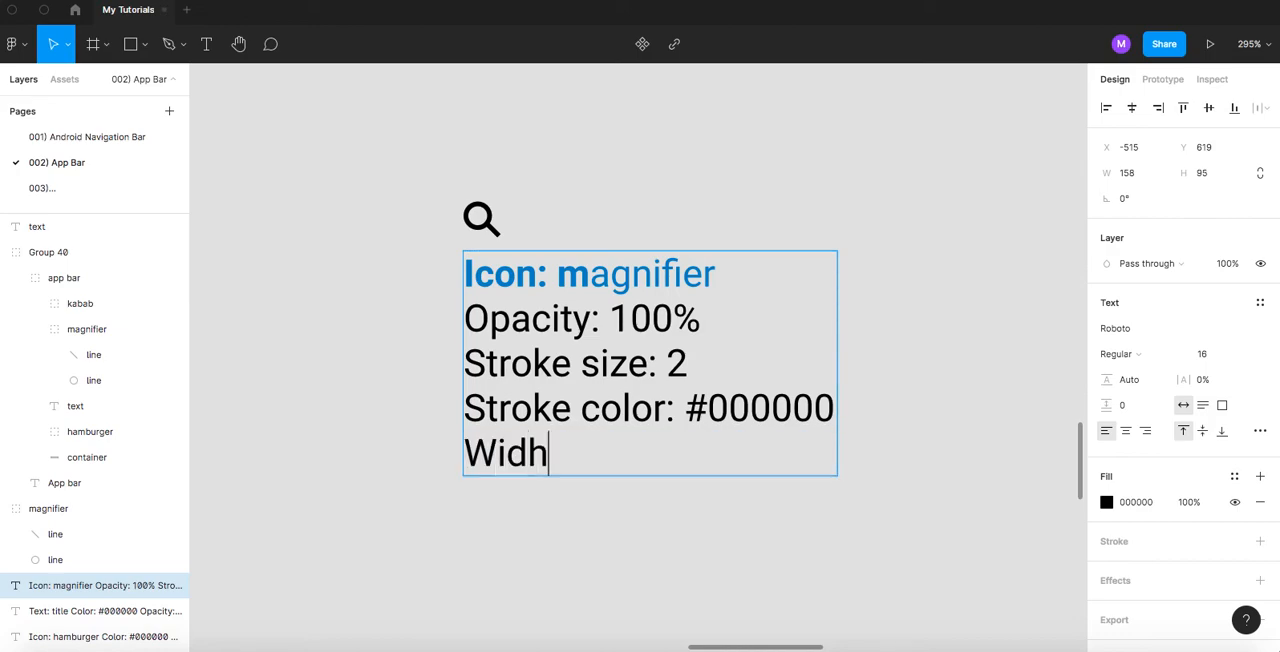
key("BackSpace")
key("BackSpace")
type("th")
key("BackSpace")
key("BackSpace")
type("ht")
key("BackSpace")
key("BackSpace")
type("t")
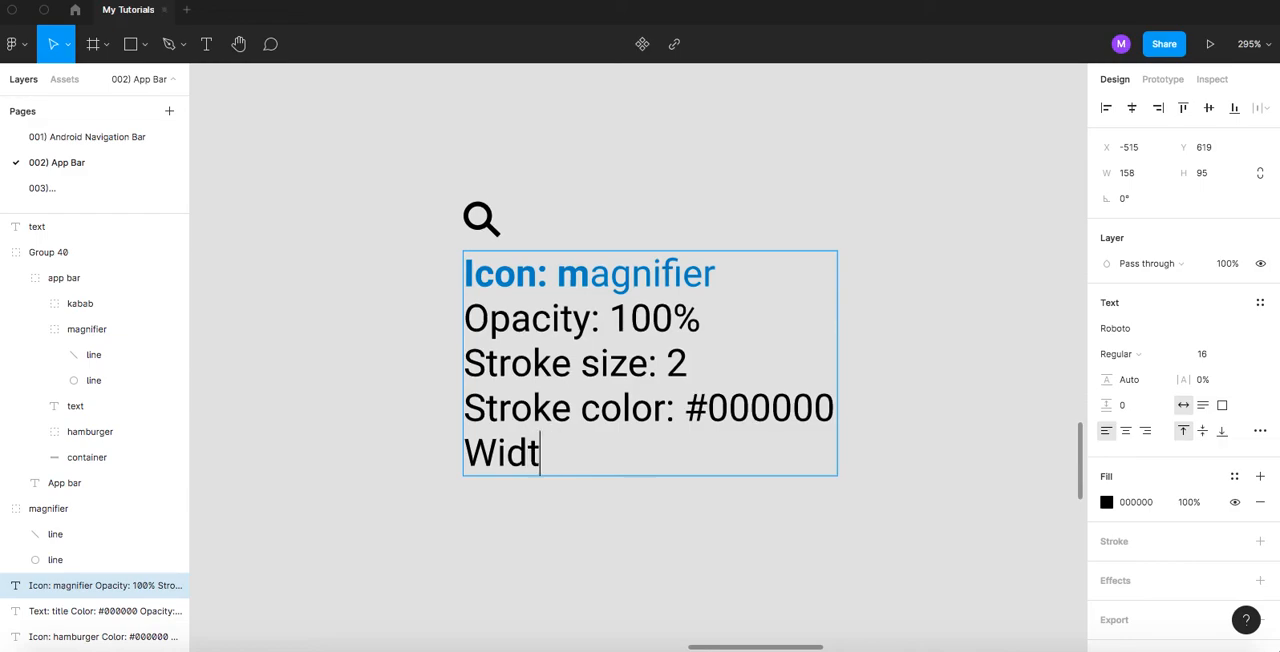
type("h:")
key("Return")
type("Height")
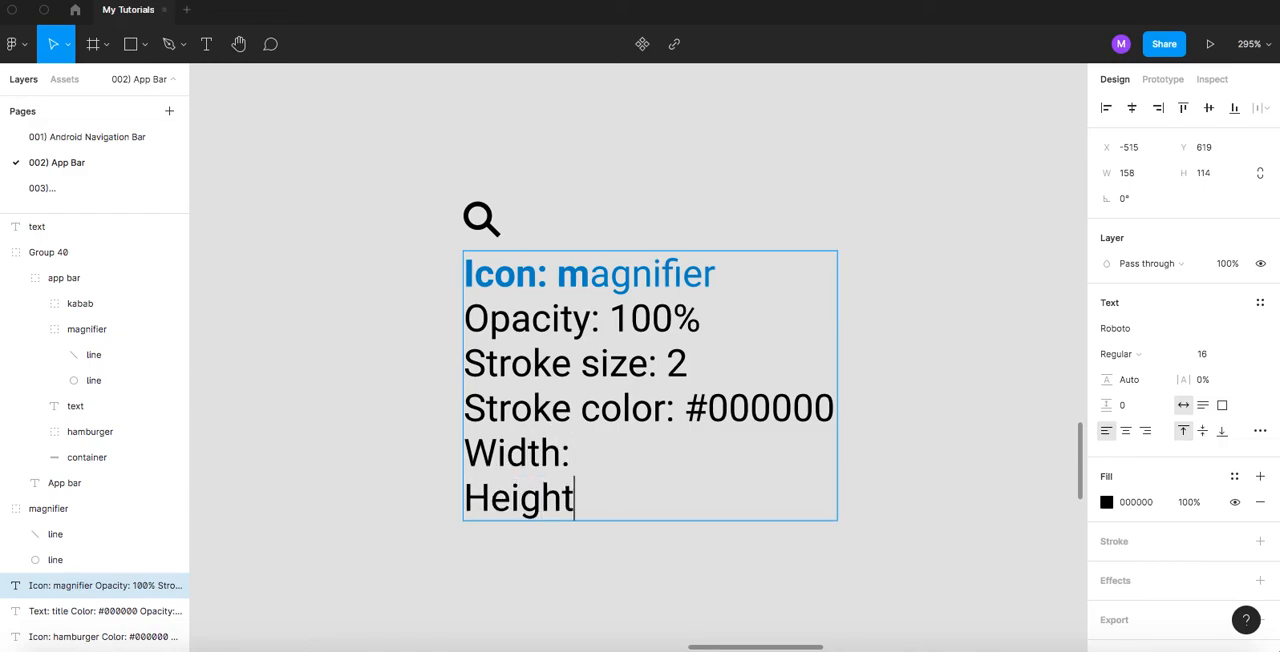
type(":")
- Resize the magnifier icon group above the specifications to 16 wide and 16 high
left_click(602, 456)
left_click(481, 217)
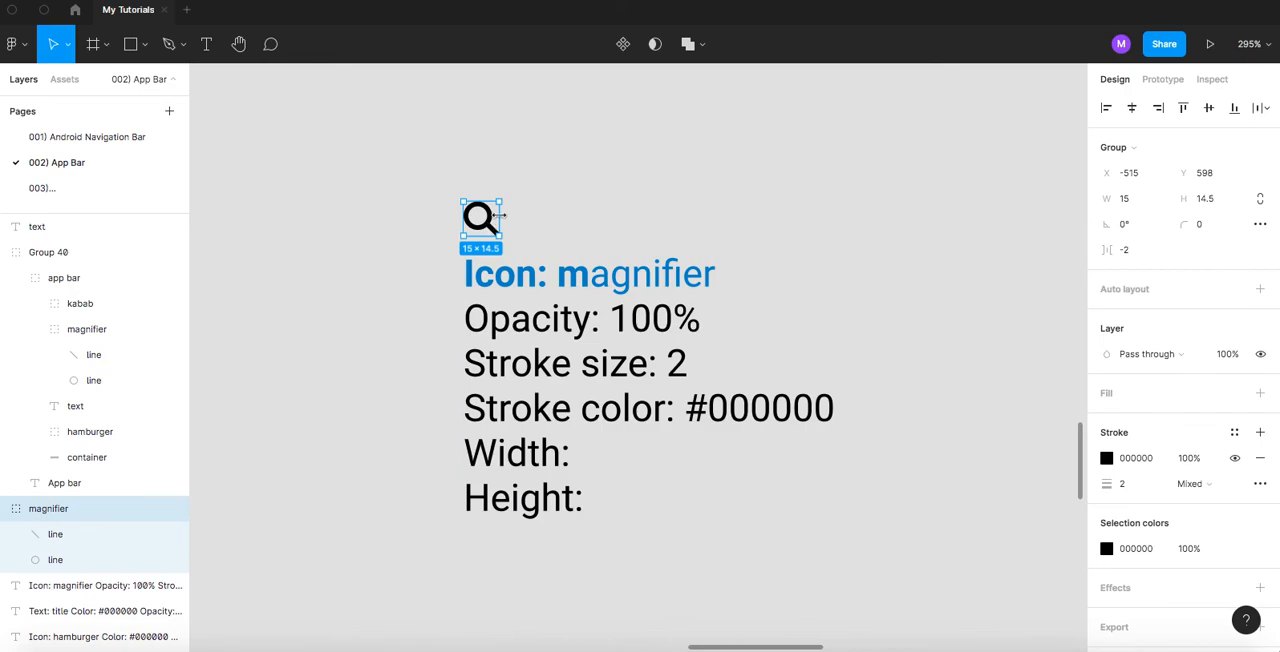
left_click(1144, 204)
type("16")
left_click(1210, 200)
type("16")
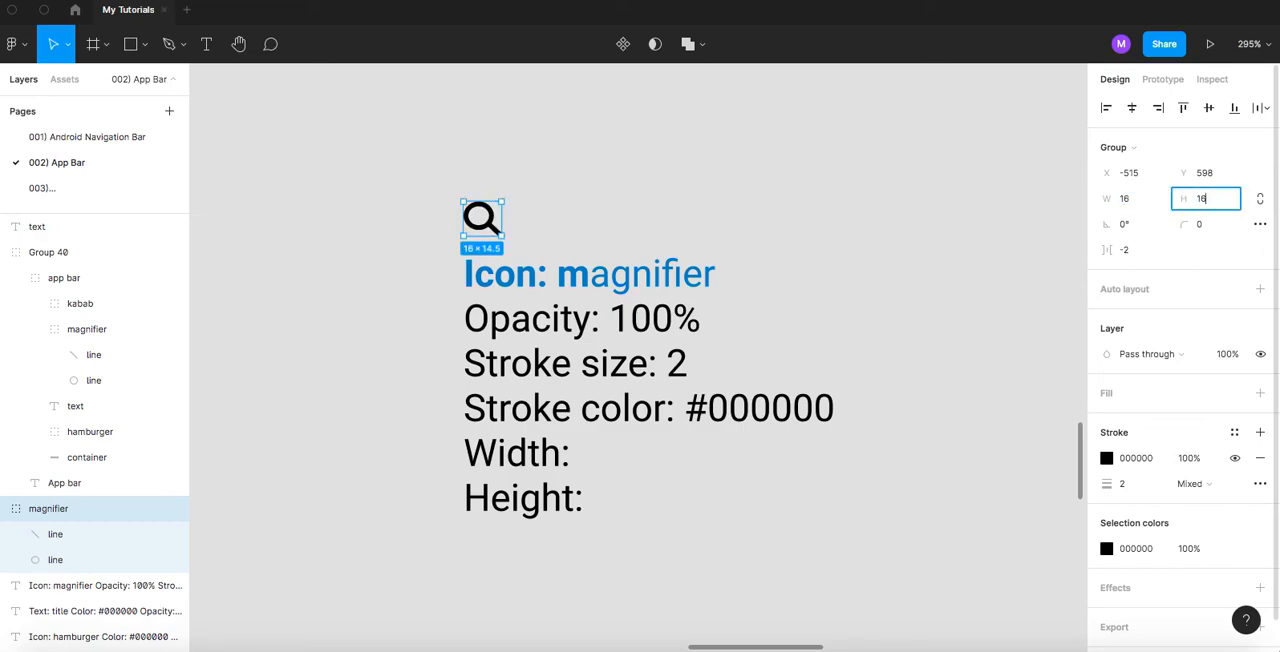
- Enter 16 for both Width and Height in the magnifier specifications
double_click(569, 453)
left_click(576, 453)
type("16")
left_click(605, 498)
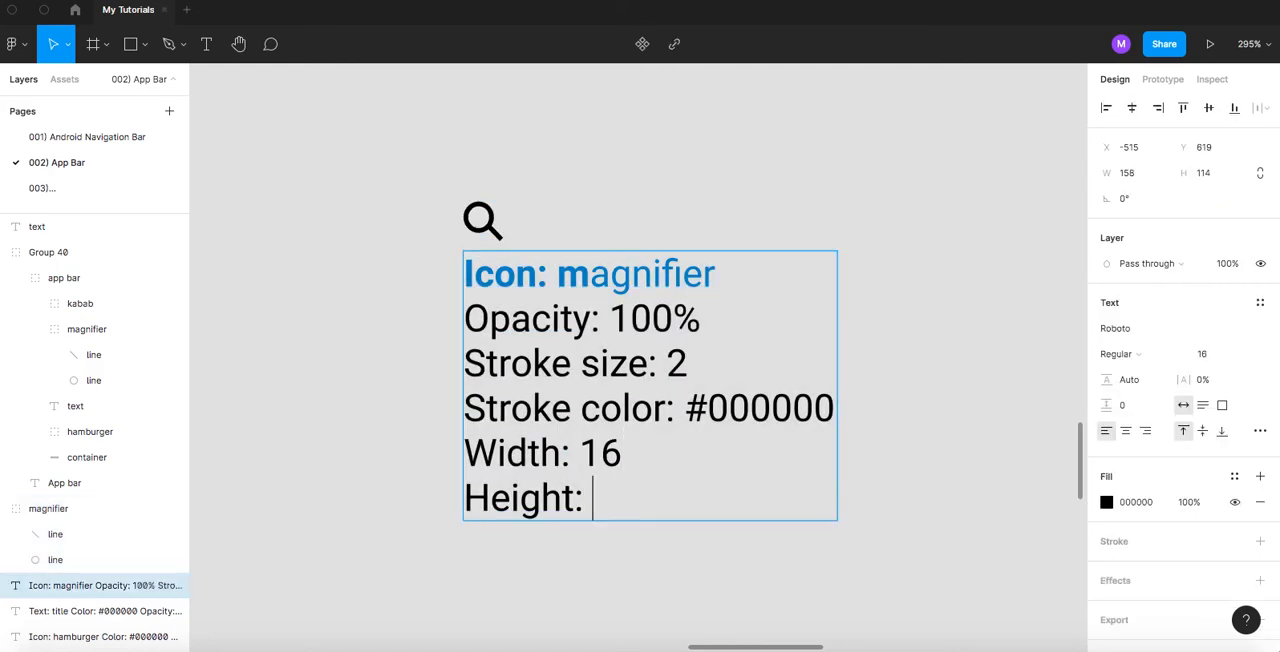
type("16")
key("Escape")
left_click(336, 380)
- Duplicate the magnifier icon together with its specifications about 185 px directly below the original, keeping the left edges aligned
scroll(400, 370, "down", 2)
scroll(400, 372, "down", 6)
left_click_drag(526, 320, 590, 297)
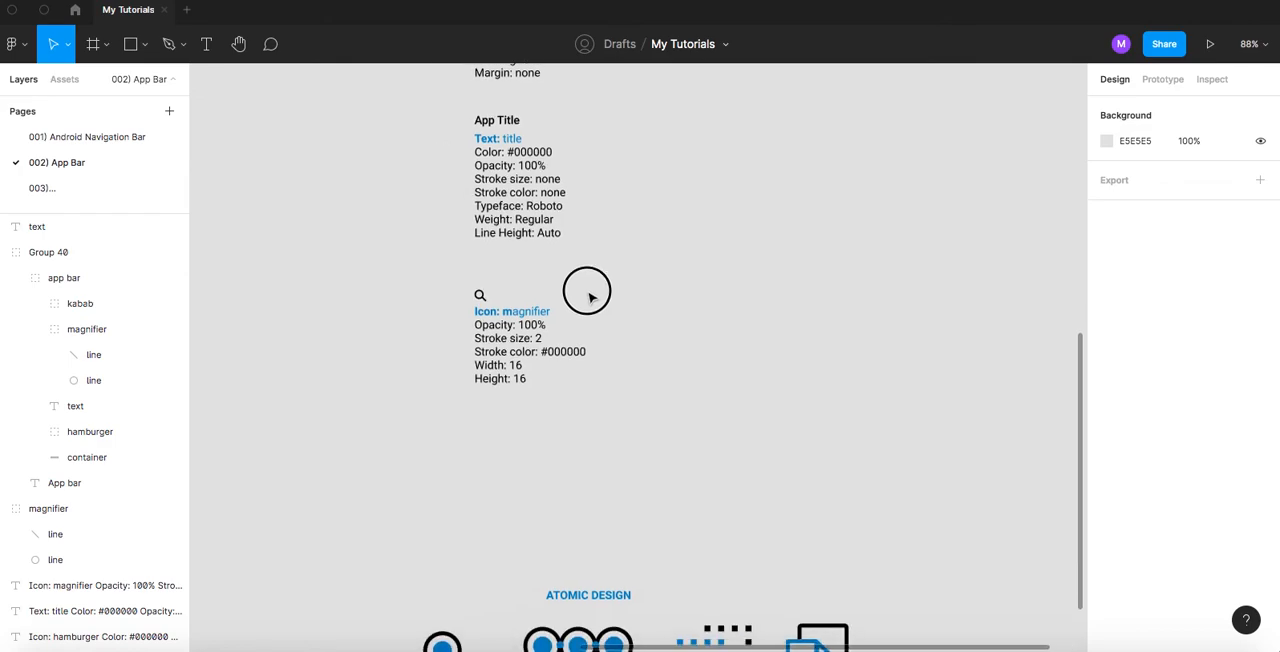
left_click_drag(423, 274, 660, 434)
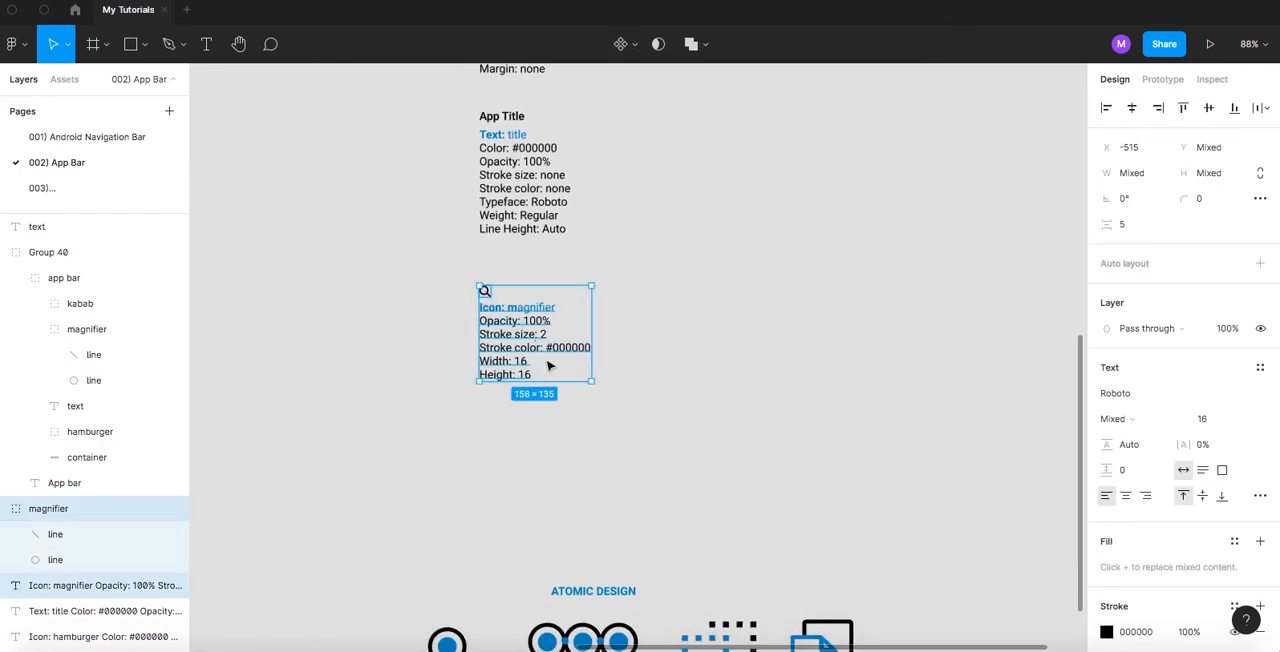
left_click_drag(505, 323, 505, 458)
left_click(623, 194)
- Look over the whole column of app bar specifications, from the rebuilt app bar down to the Atomic Design diagram
scroll(620, 322, "up", 2)
scroll(617, 322, "up", 10)
left_click_drag(589, 430, 548, 394)
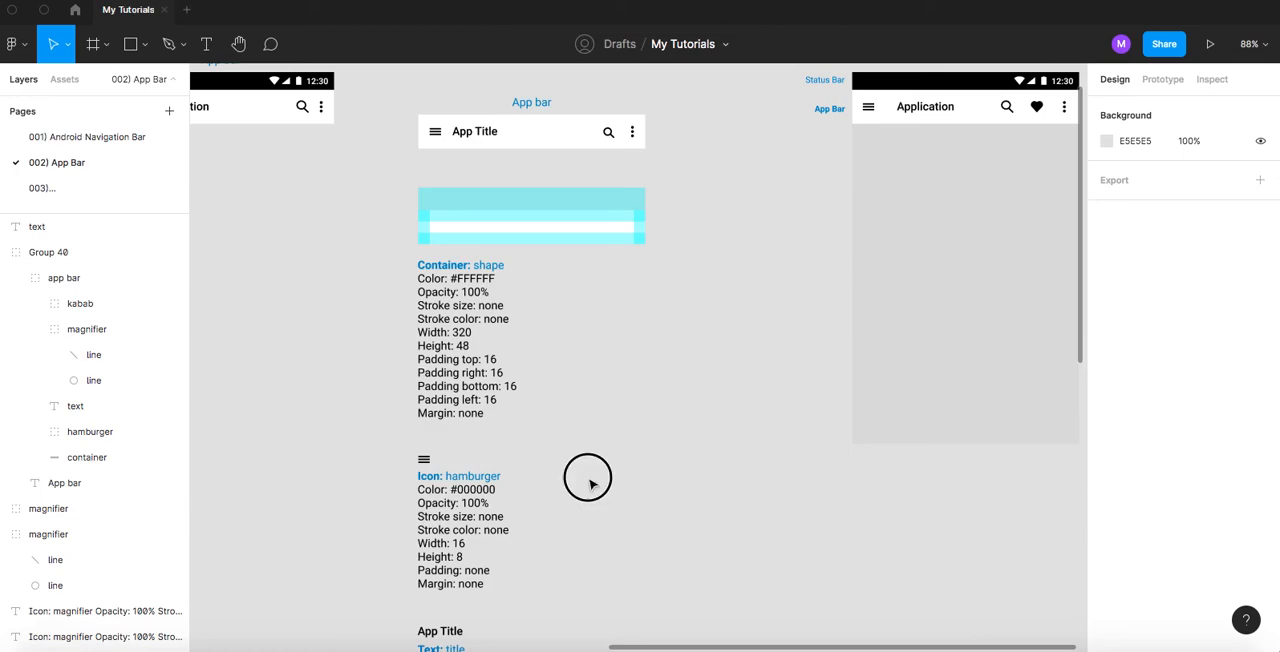
left_click_drag(590, 480, 681, 317)
left_click_drag(760, 221, 754, 415)
left_click_drag(729, 286, 646, 249)
left_click_drag(647, 577, 640, 366)
left_click_drag(637, 476, 643, 229)
left_click_drag(627, 403, 633, 256)
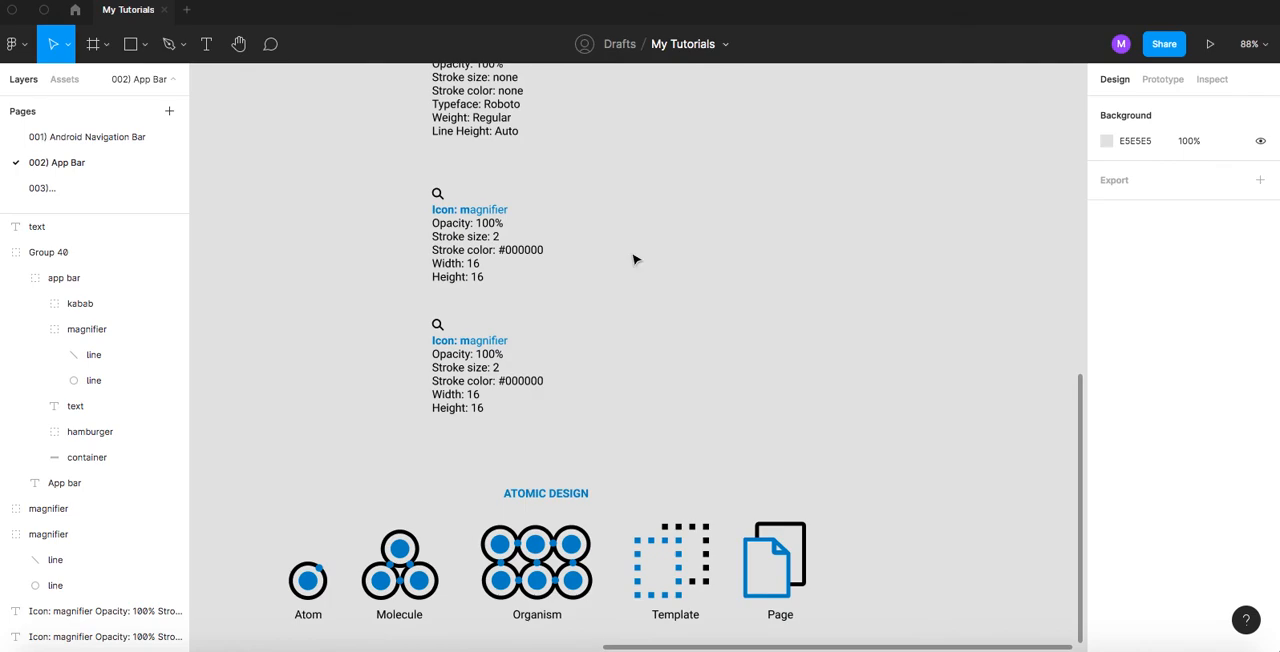
scroll(633, 260, "down", 10)
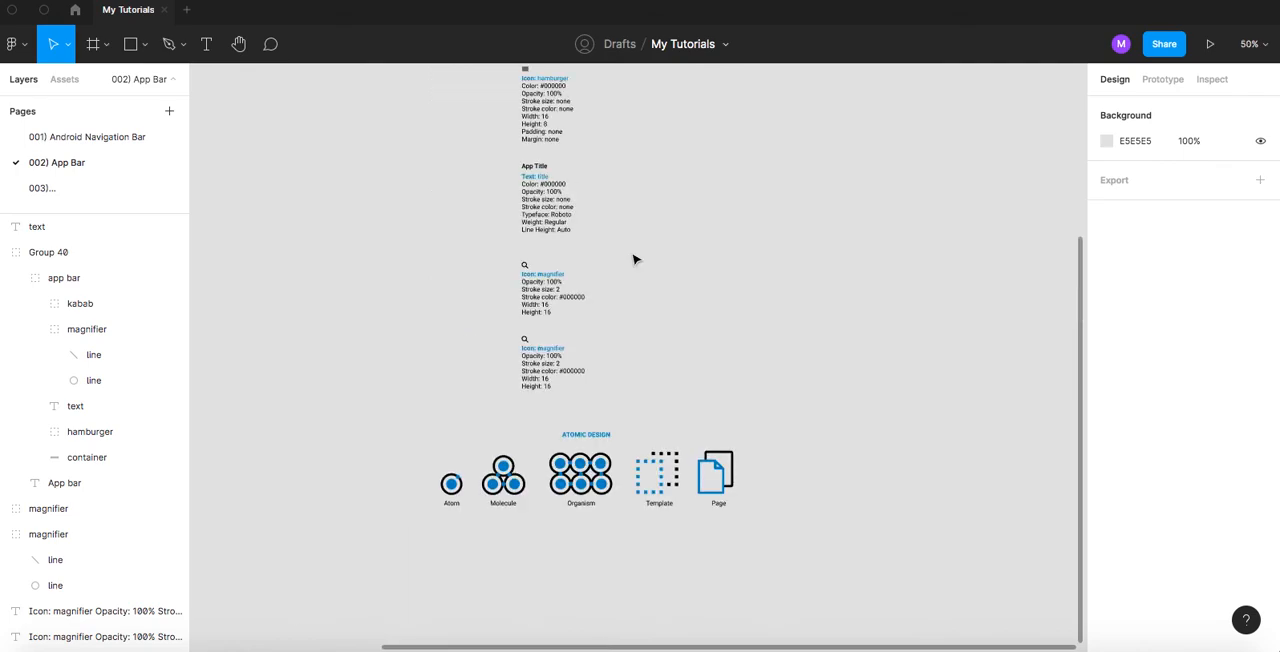
scroll(633, 260, "up", 10)
scroll(633, 260, "down", 8)
key("plus")
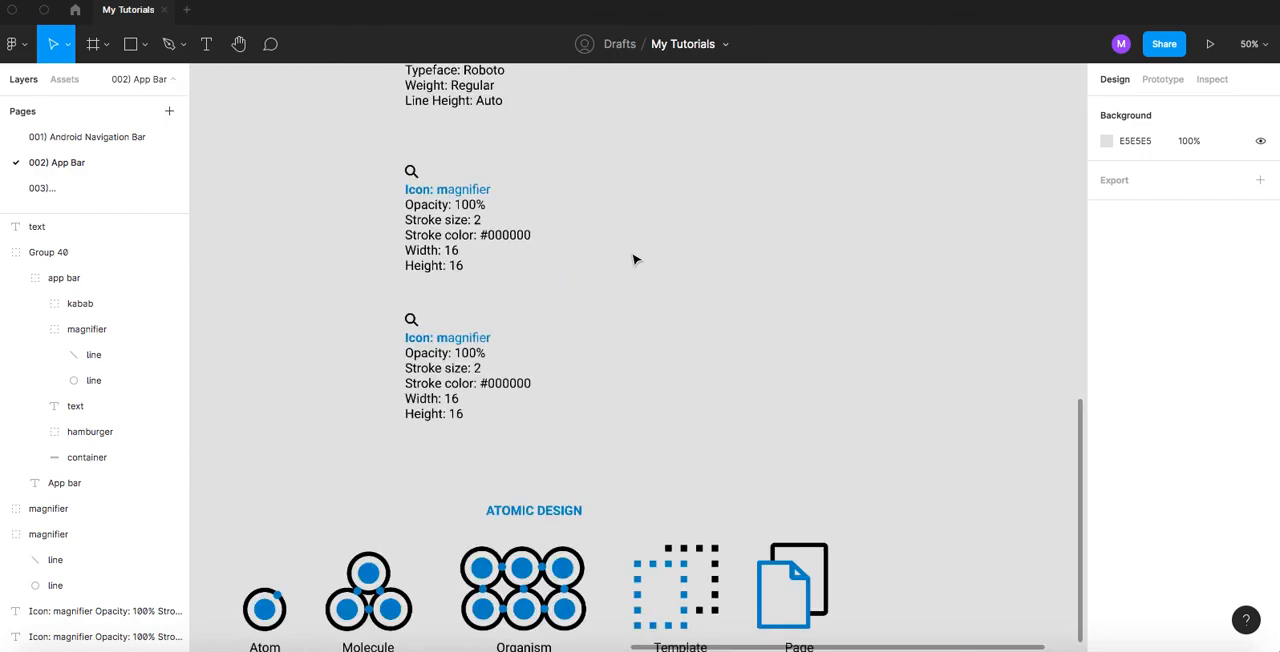
key("minus")
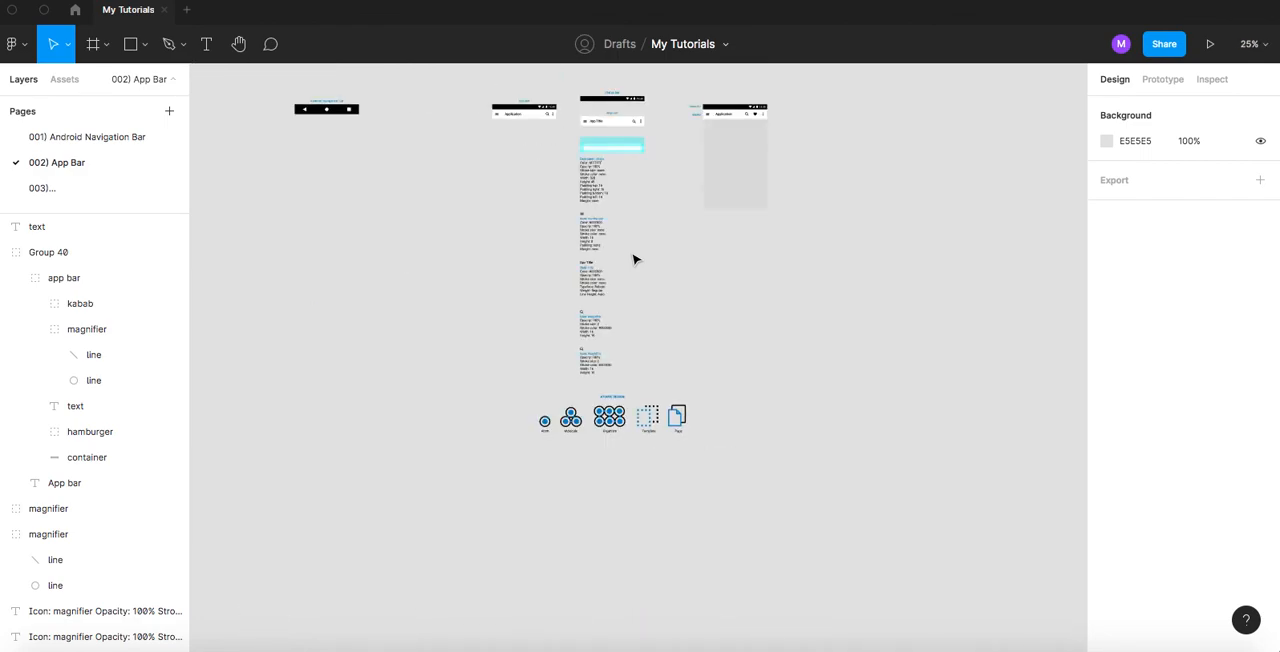
- Collapse the magnifier group in the app bar's layers and select the kabab icon group of the rebuilt app bar
scroll(620, 258, "up", 5)
scroll(624, 262, "up", 10)
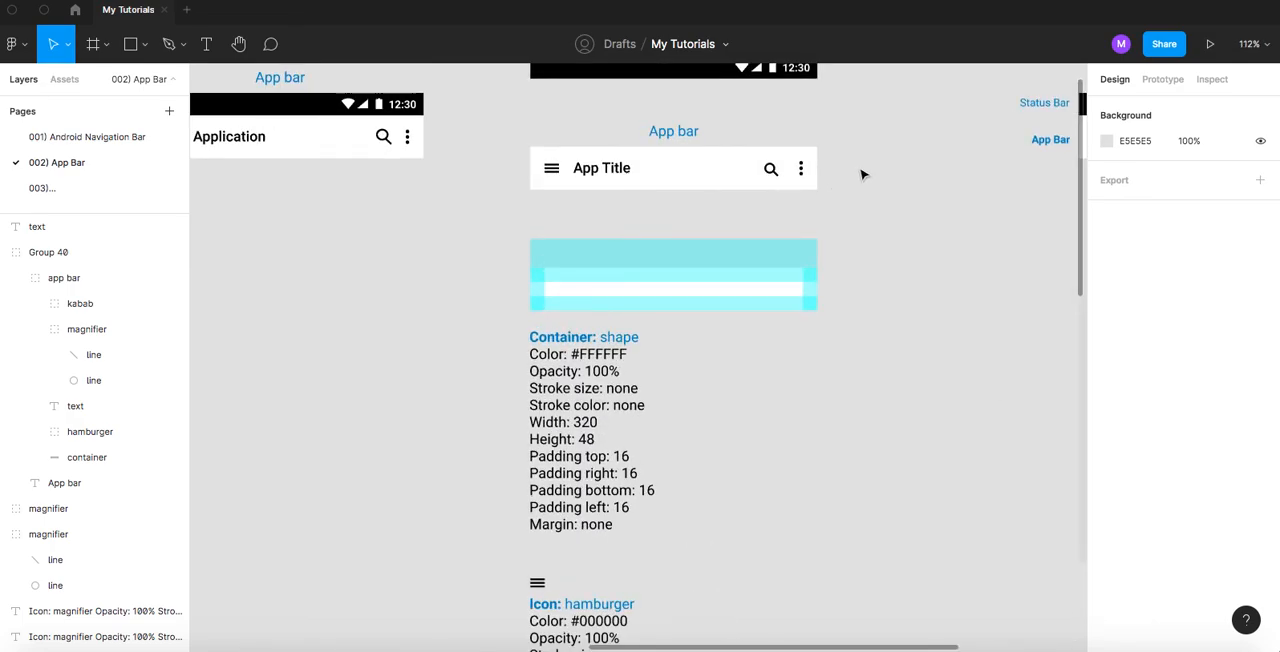
scroll(800, 212, "up", 8)
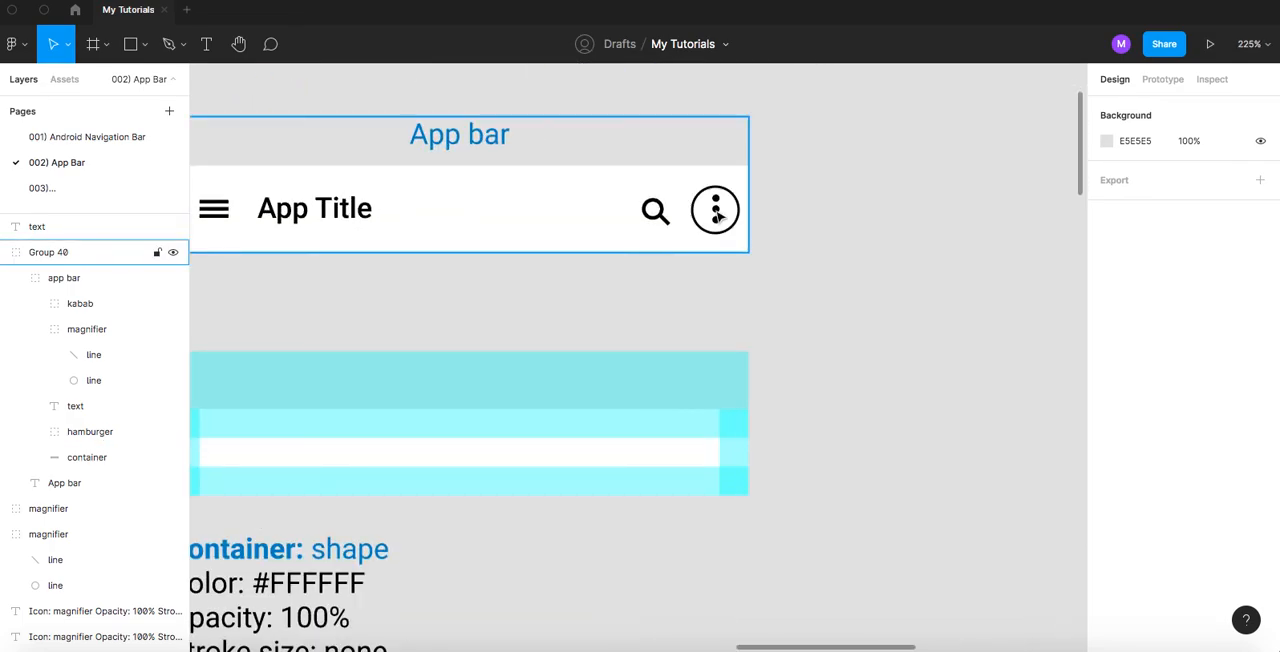
left_click(717, 213)
double_click(717, 213)
double_click(717, 213)
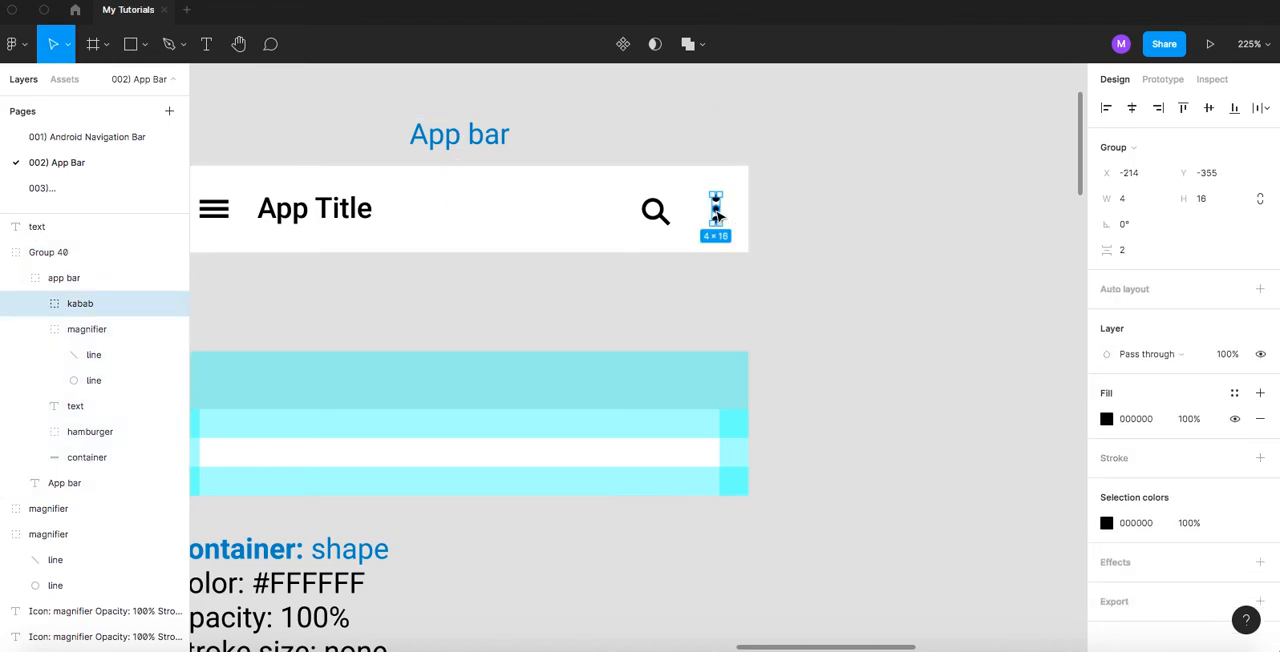
left_click(56, 330)
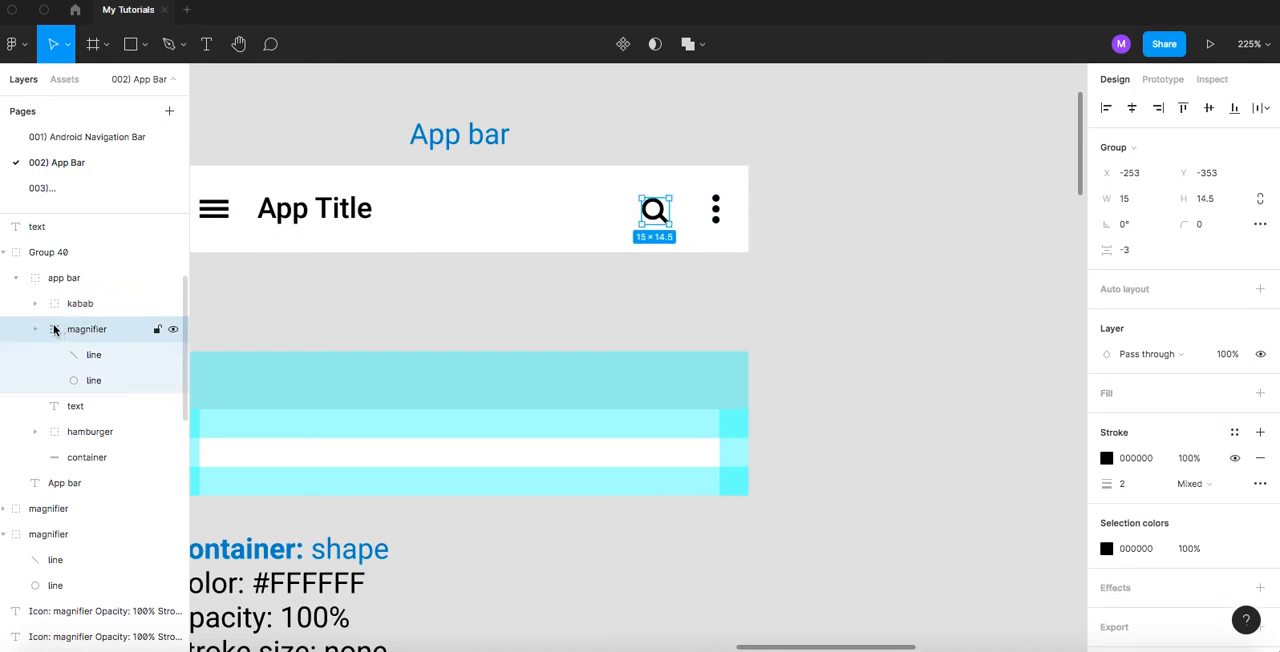
left_click(35, 329)
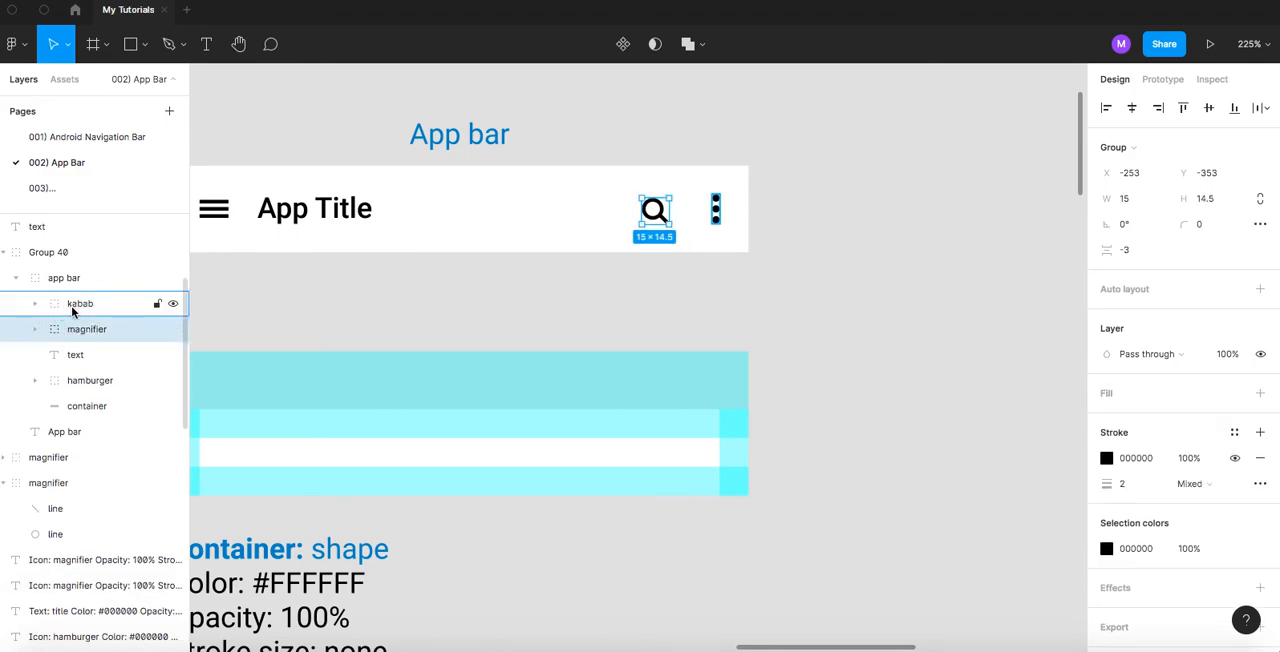
left_click(74, 307)
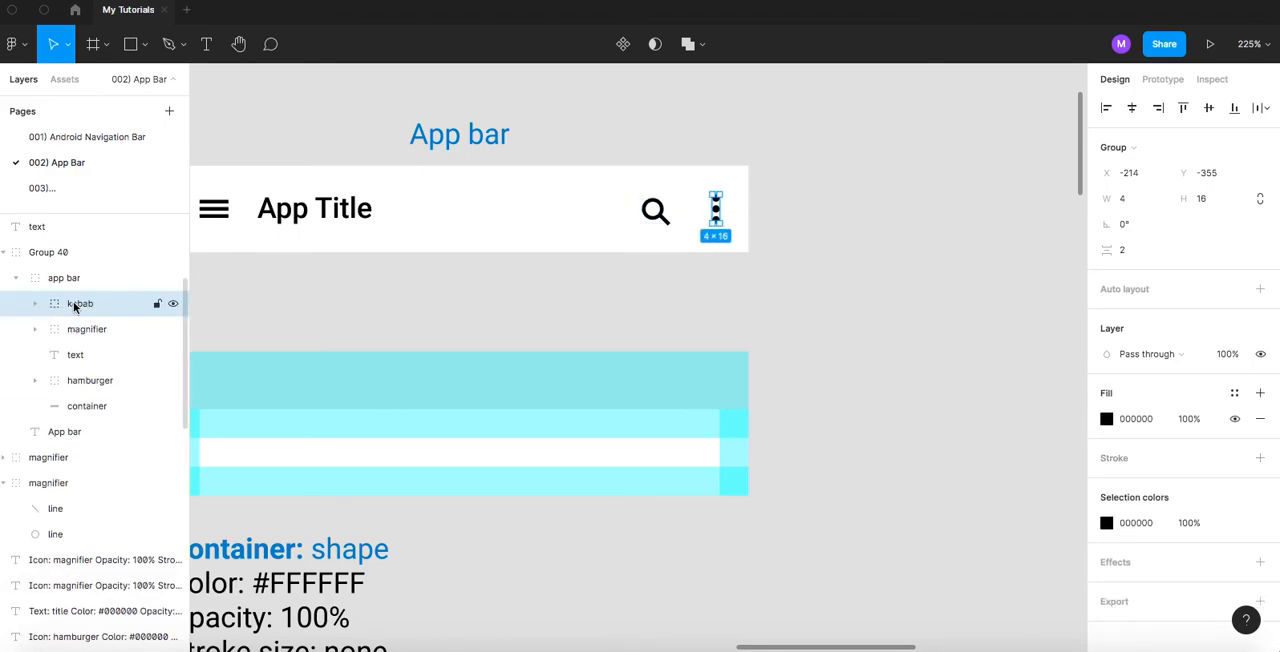
left_click(803, 234)
- Paste a copy of the app bar's kabab icon beside the lower, duplicated magnifier specifications
scroll(717, 263, "down", 5)
scroll(700, 330, "down", 10)
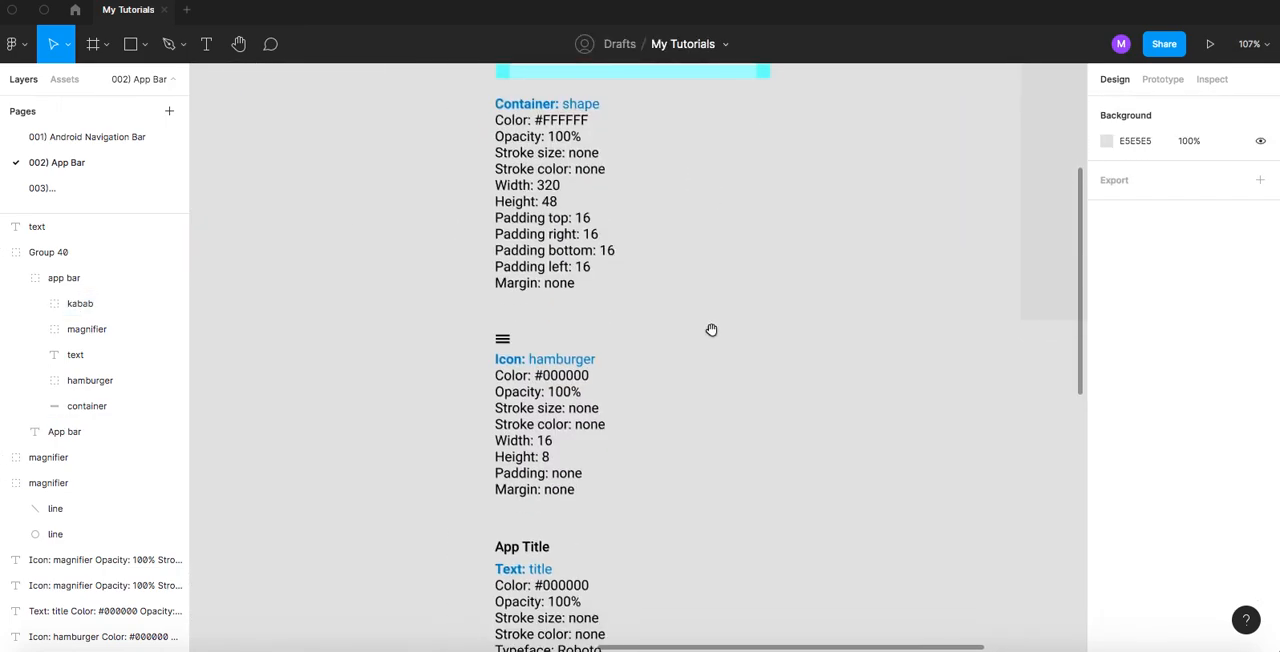
scroll(679, 262, "down", 4)
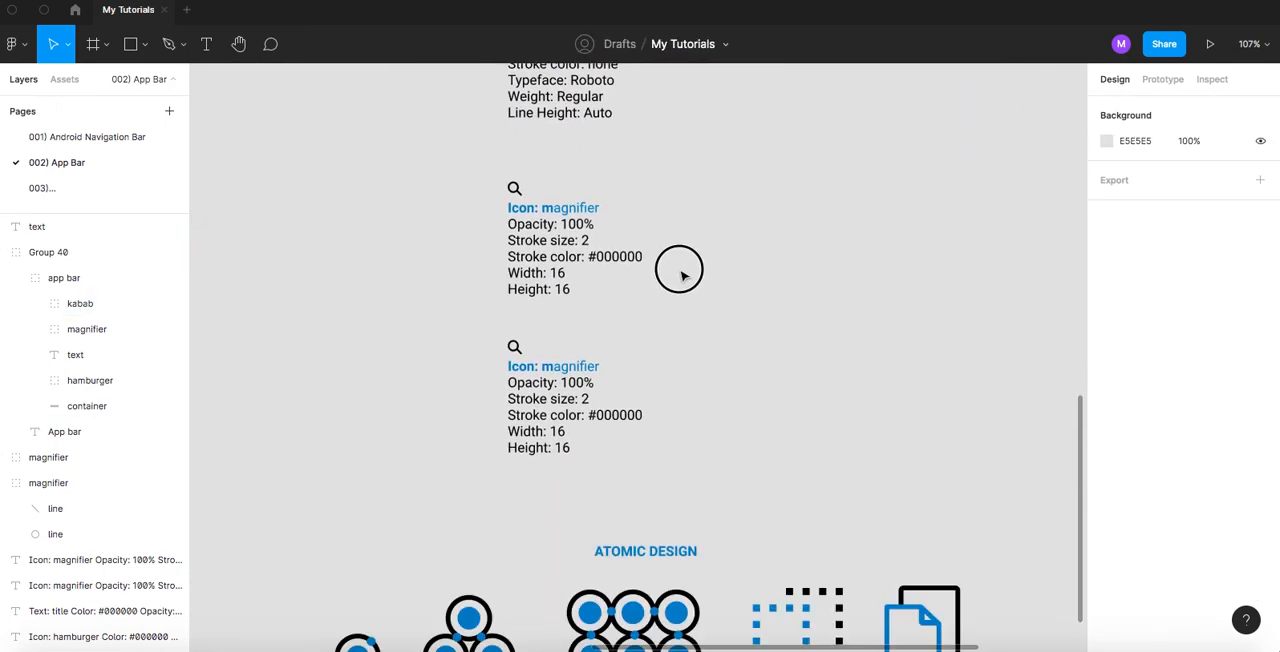
left_click(580, 373)
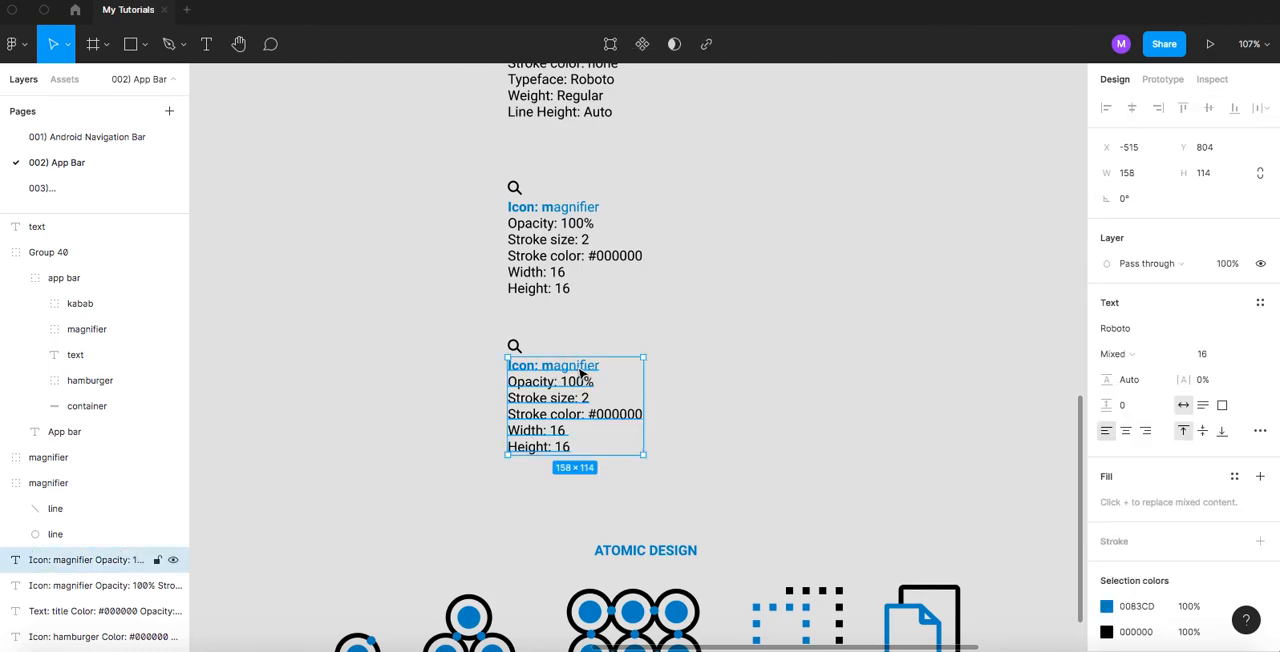
key("ctrl+v")
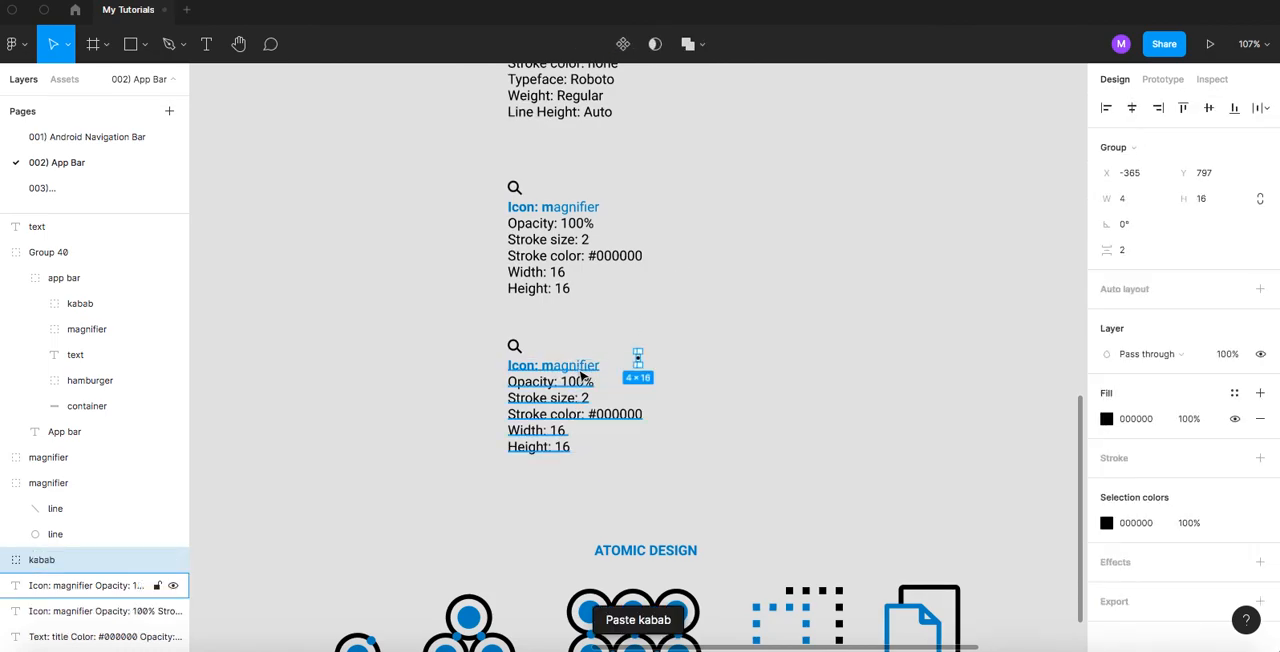
- Delete the lower magnifier icon and put the pasted kabab icon in its place, left-aligned above the specification text
scroll(600, 360, "up", 5)
left_click(428, 324)
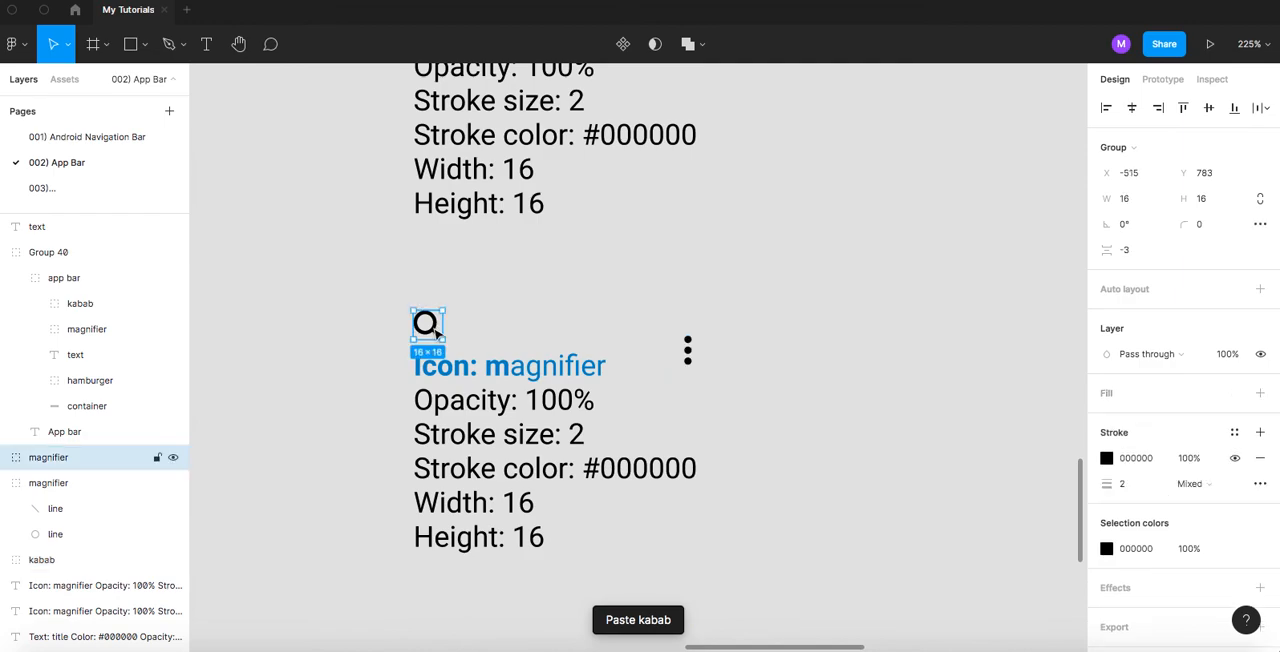
key("Delete")
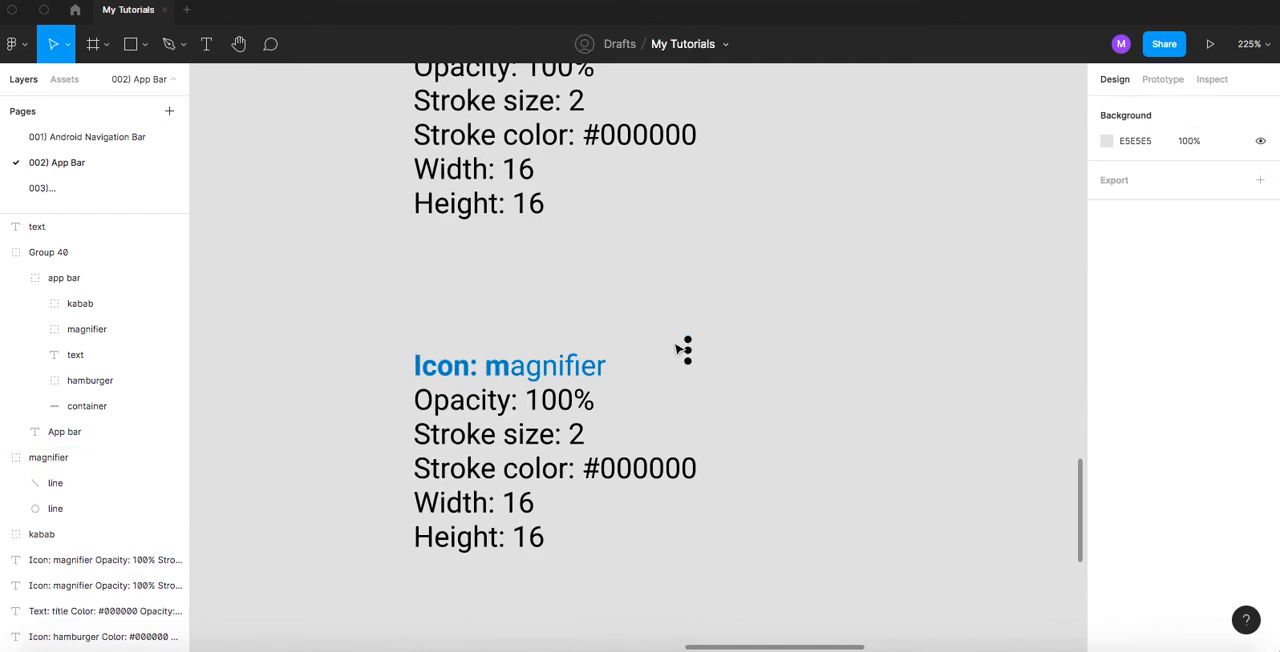
left_click_drag(688, 352, 418, 332)
- Replace the word magnifier with kebab in the heading of the lower specifications
scroll(428, 372, "up", 5)
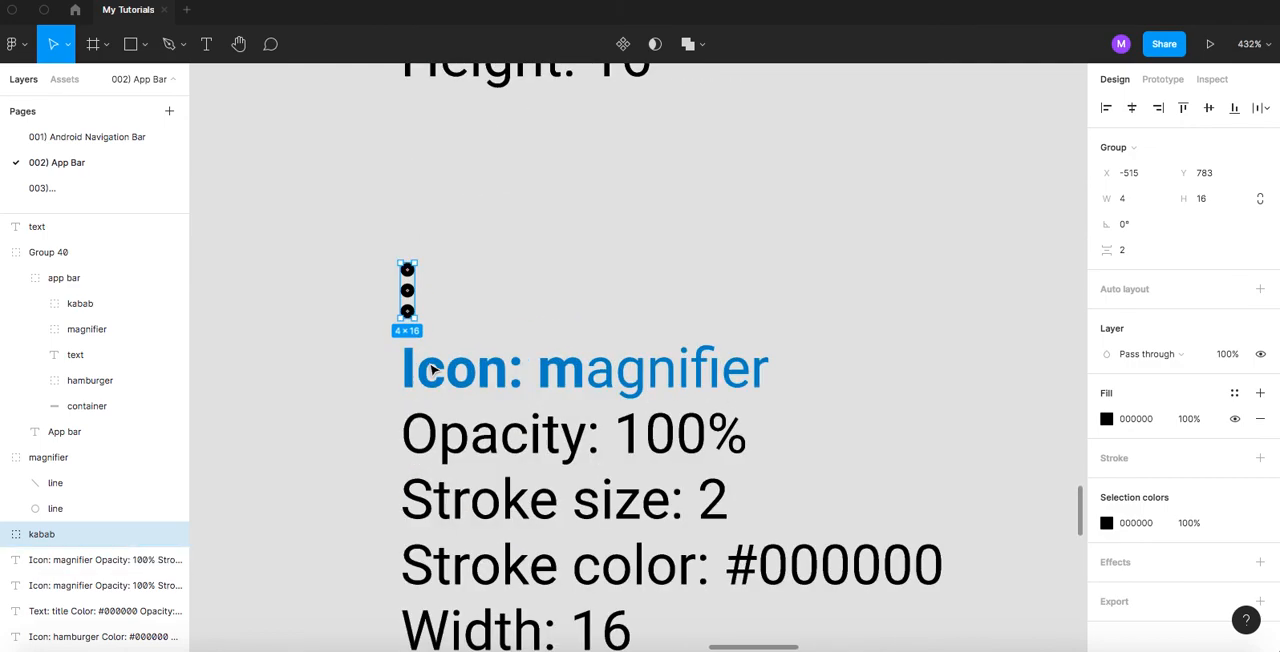
triple_click(443, 377)
left_click(551, 375)
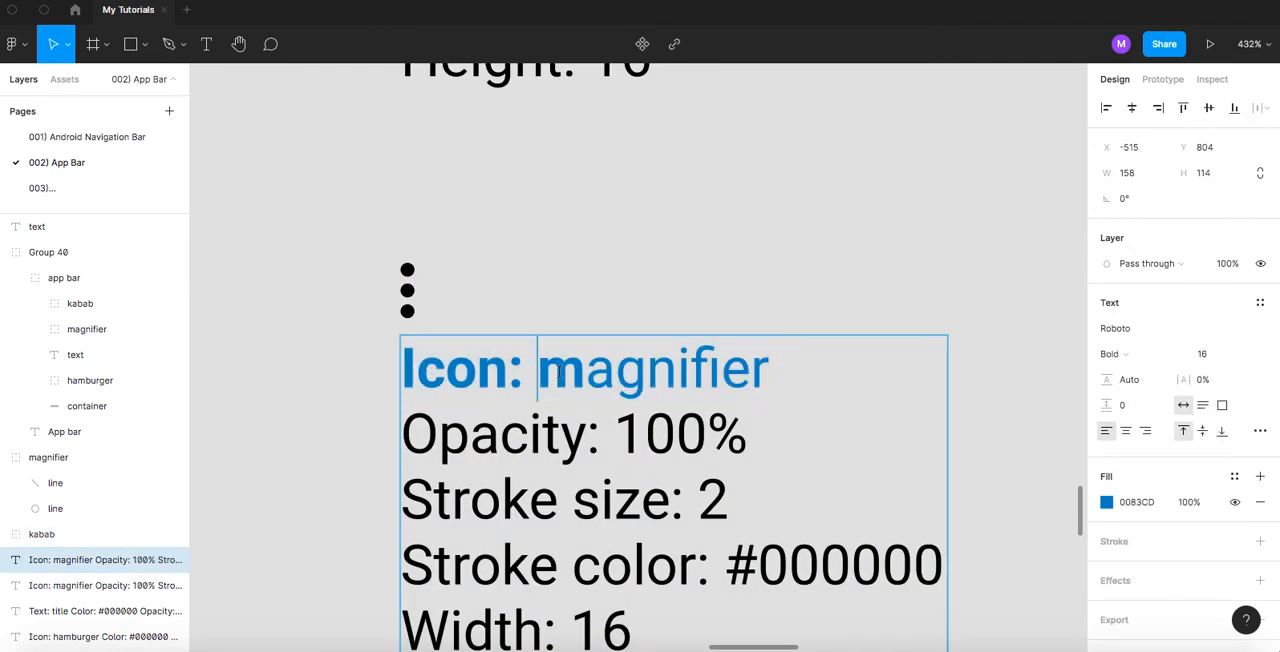
double_click(557, 372)
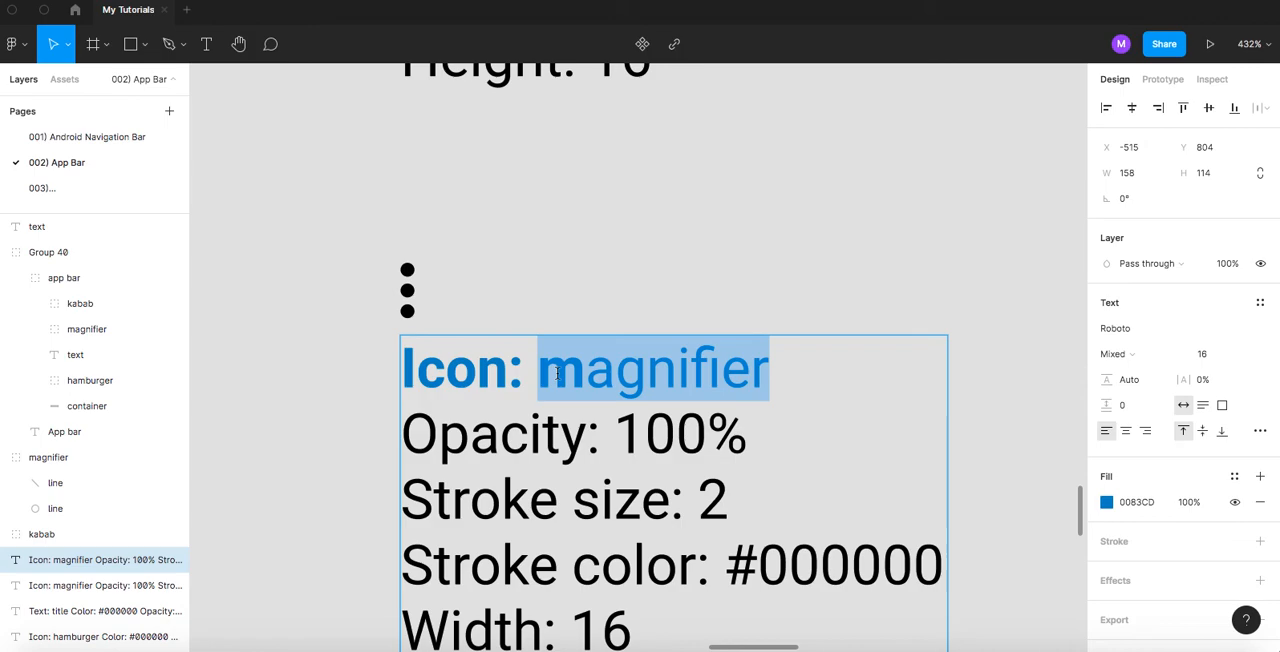
type("Ka")
key("BackSpace")
key("BackSpace")
type("ka")
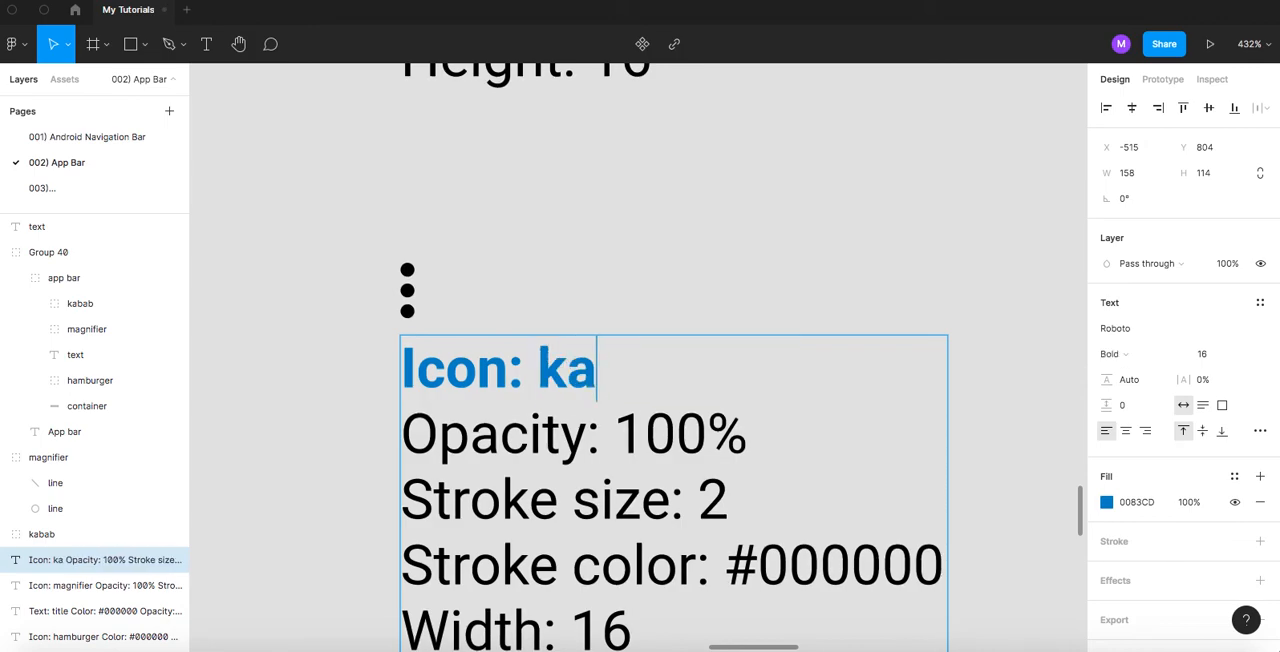
type("bab")
left_click(593, 375)
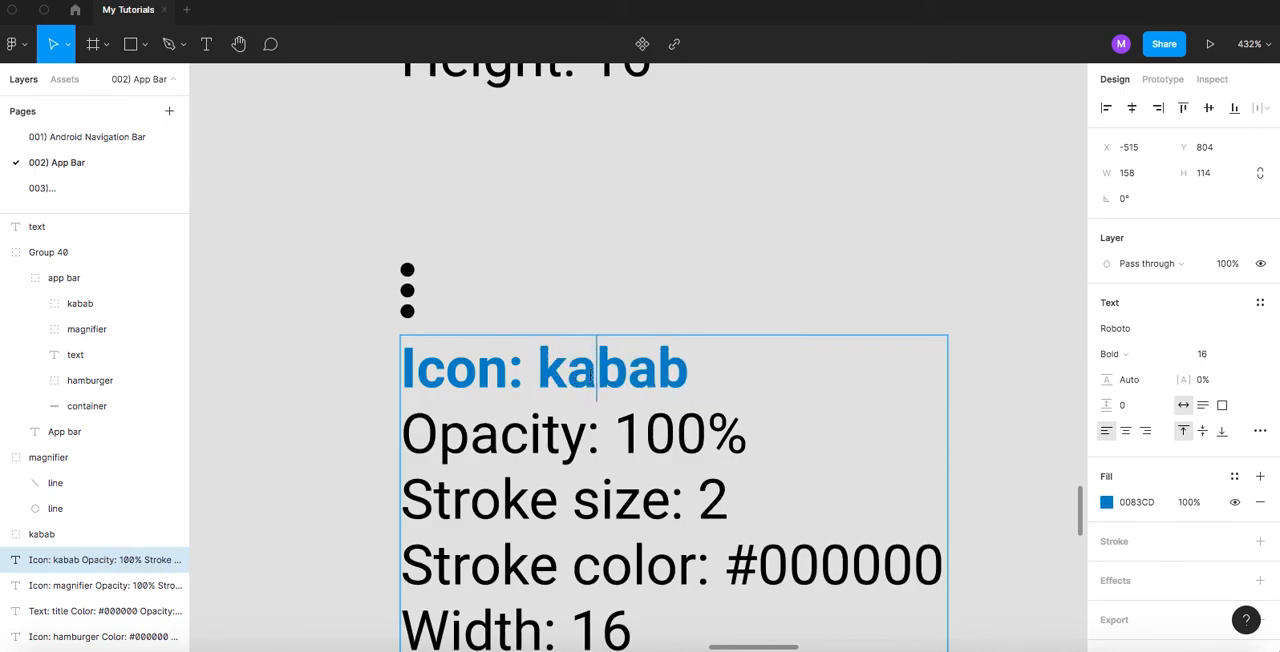
key("BackSpace")
type("e")
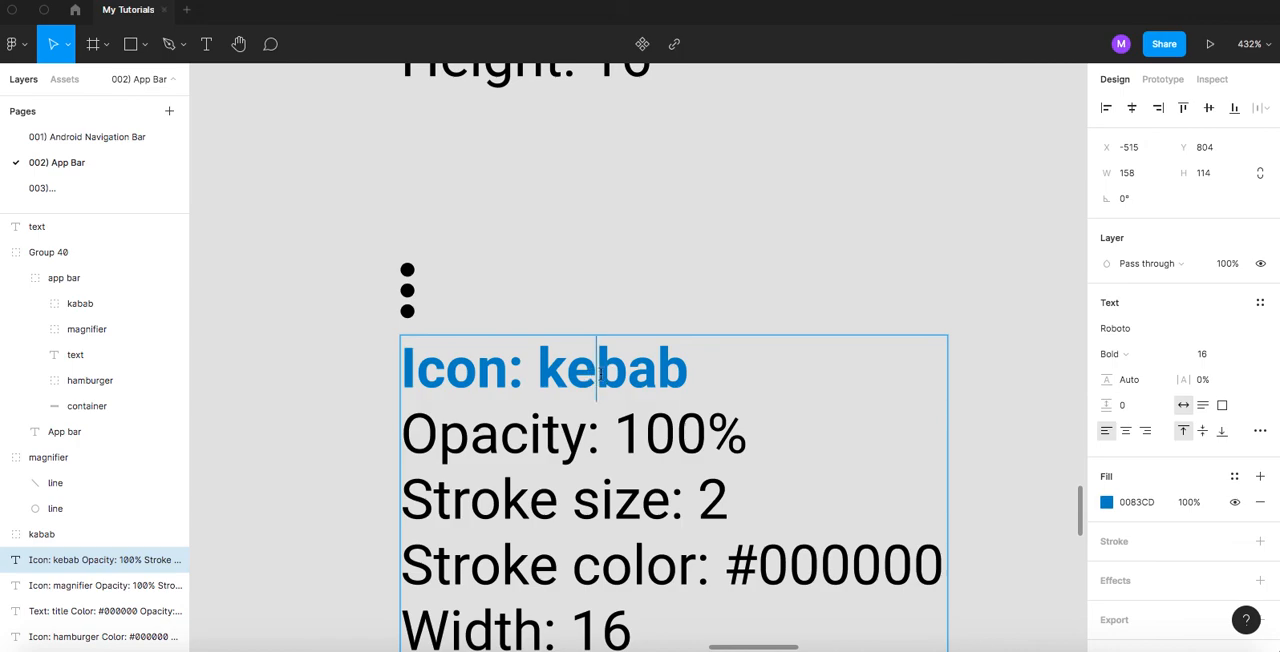
- Set the word kebab in the heading to Regular weight, leaving Icon: bold
double_click(600, 374)
key("ctrl+b")
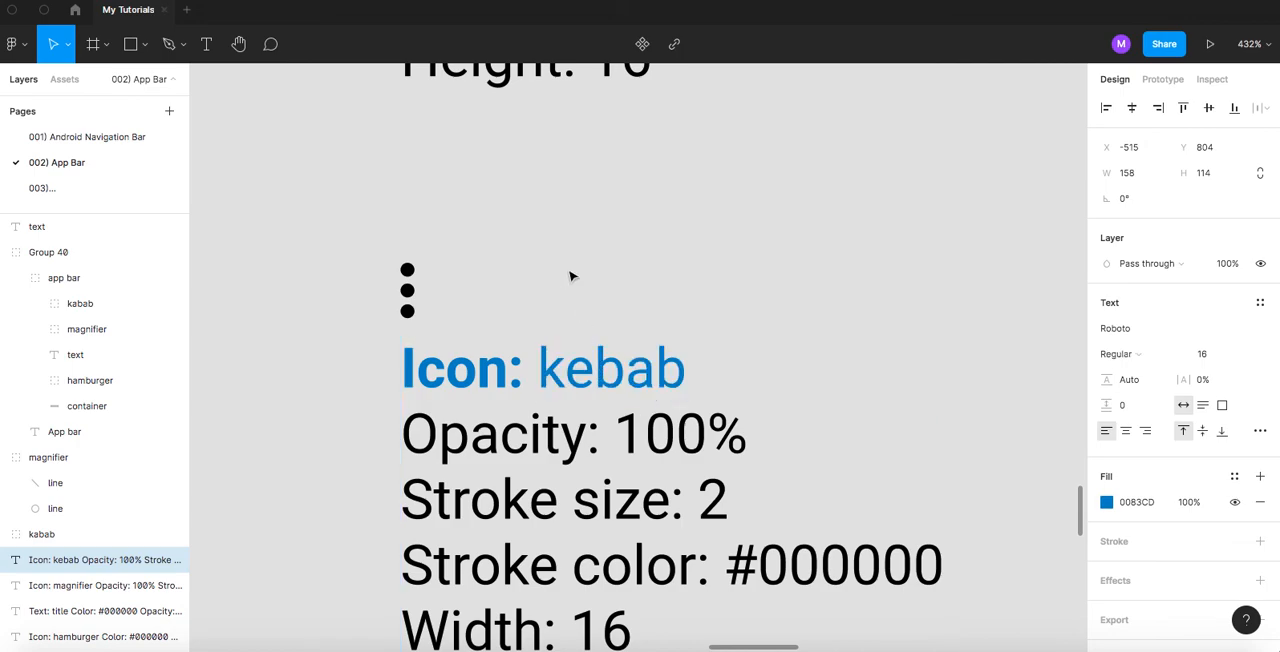
key("Escape")
- Set the whole word magnifier in the upper magnifier specifications' heading to Regular weight
scroll(570, 276, "down", 10)
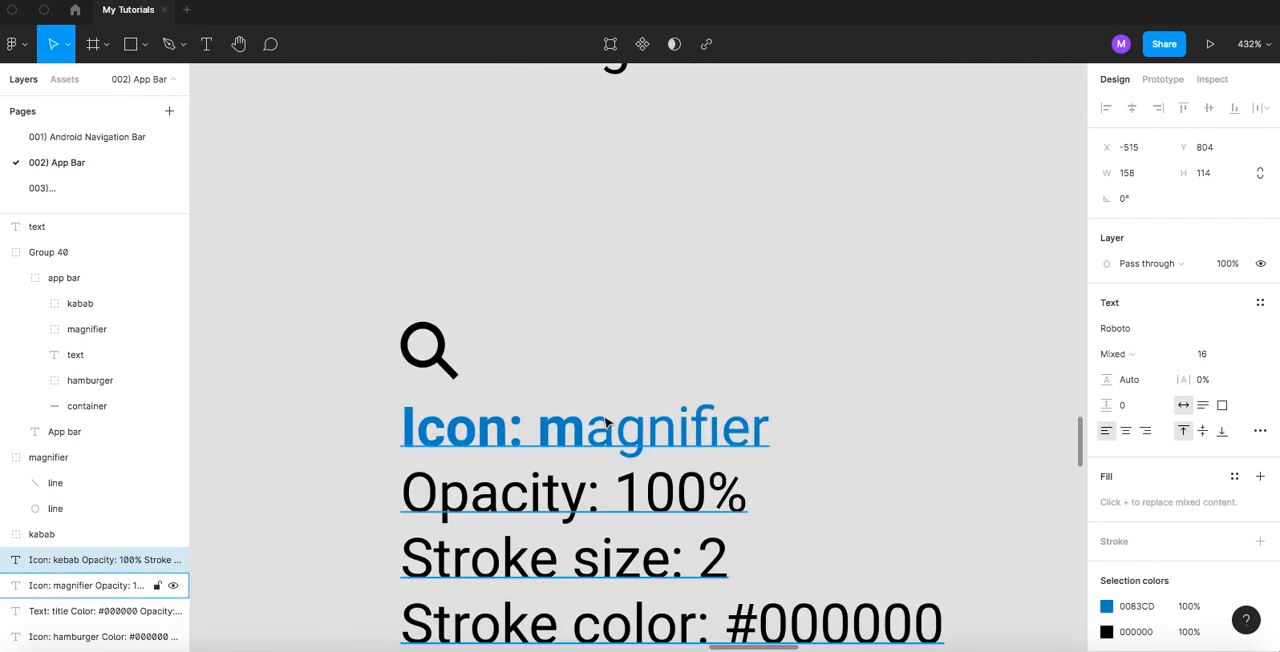
double_click(580, 426)
left_click(580, 426)
left_click_drag(541, 436, 771, 437)
key("super+b")
key("super+b")
key("Escape")
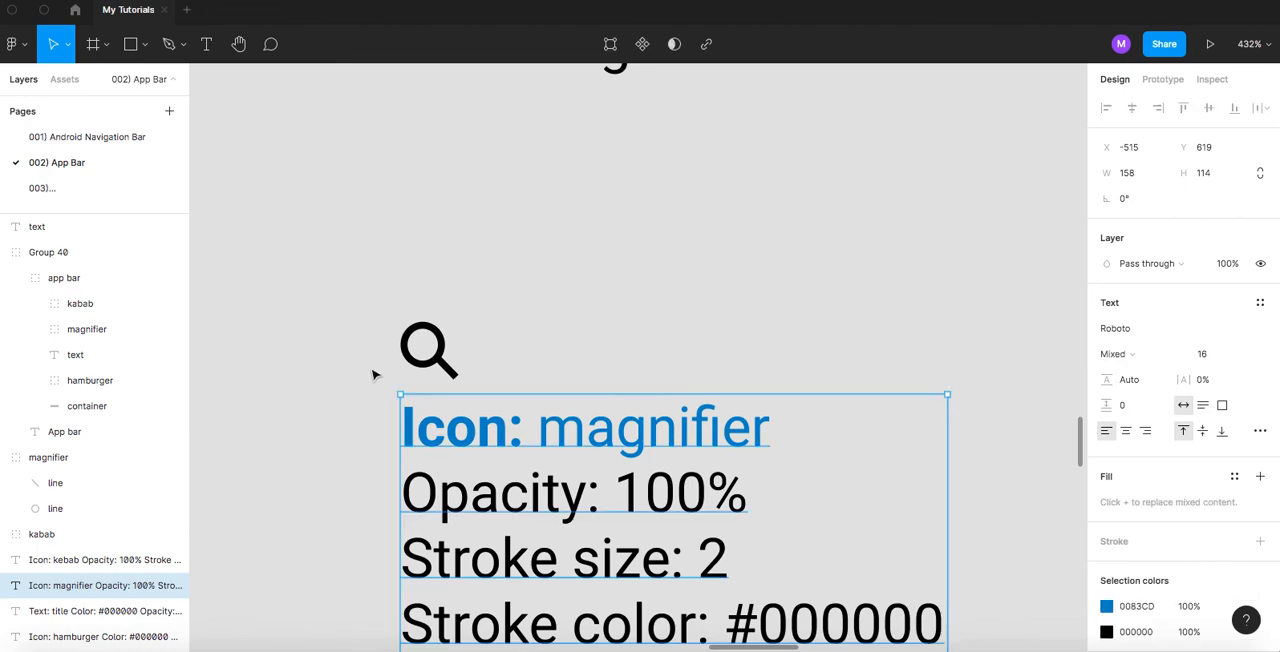
scroll(378, 372, "down", 5)
left_click(549, 318)
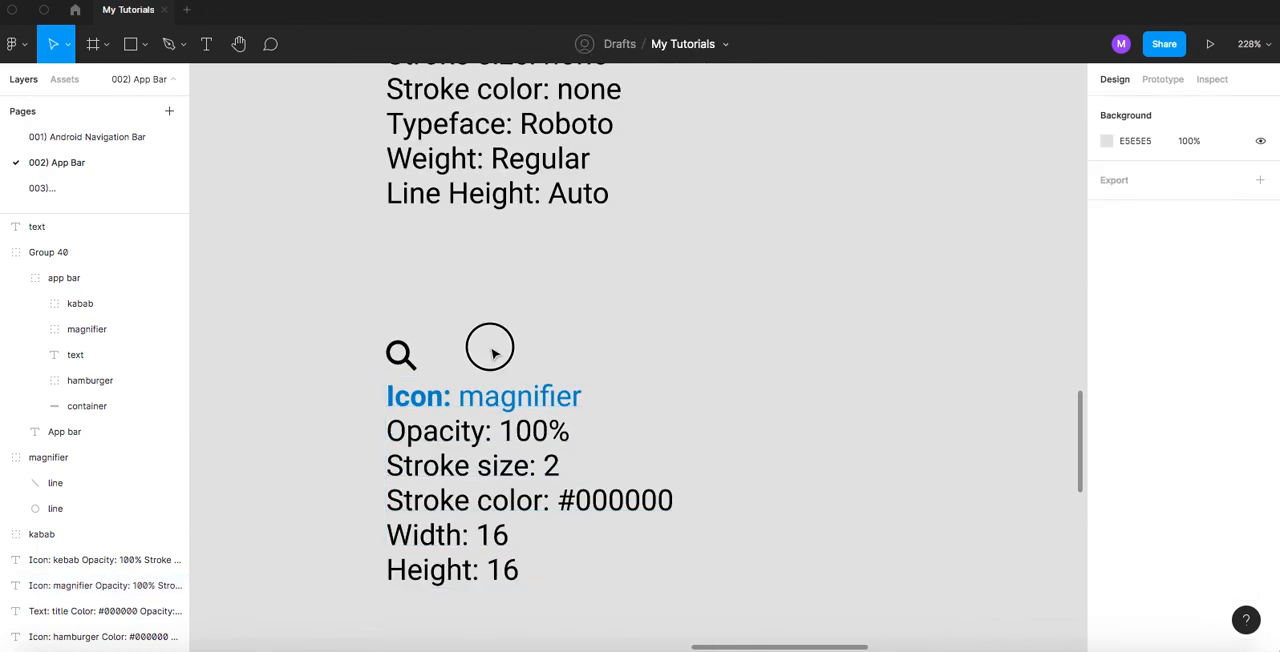
- Copy the hamburger specification lines below the heading, from Color through Margin
scroll(489, 343, "down", 3)
scroll(549, 523, "down", 5)
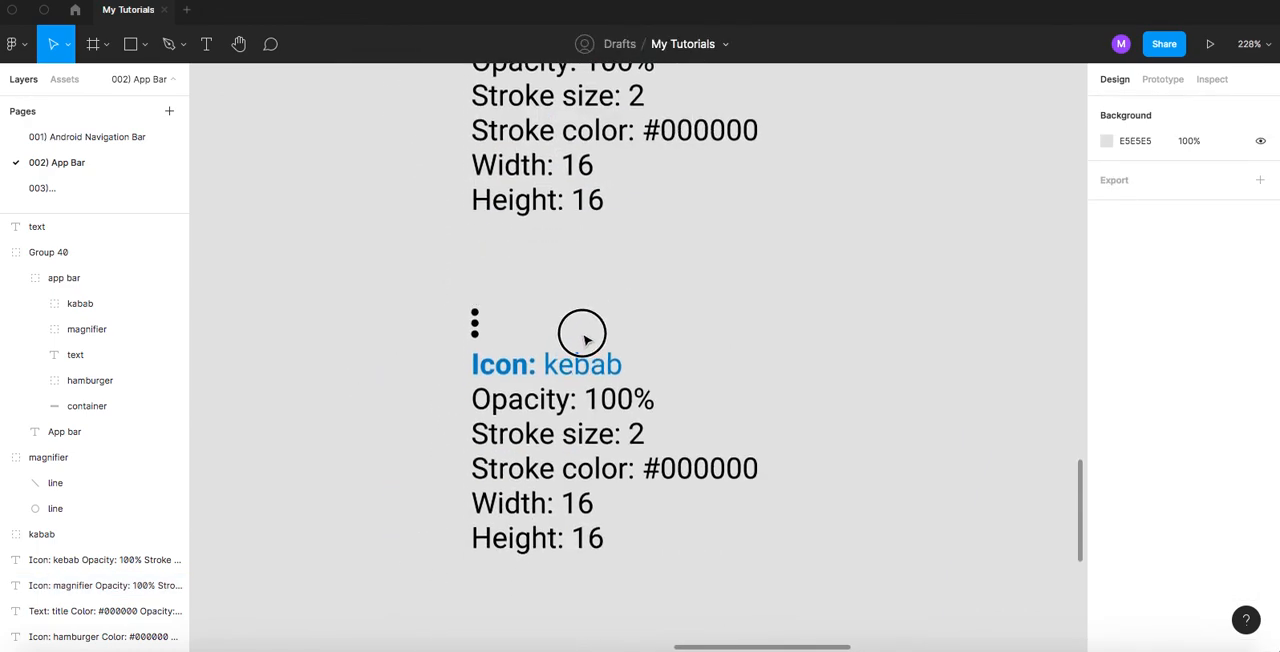
scroll(588, 366, "up", 2)
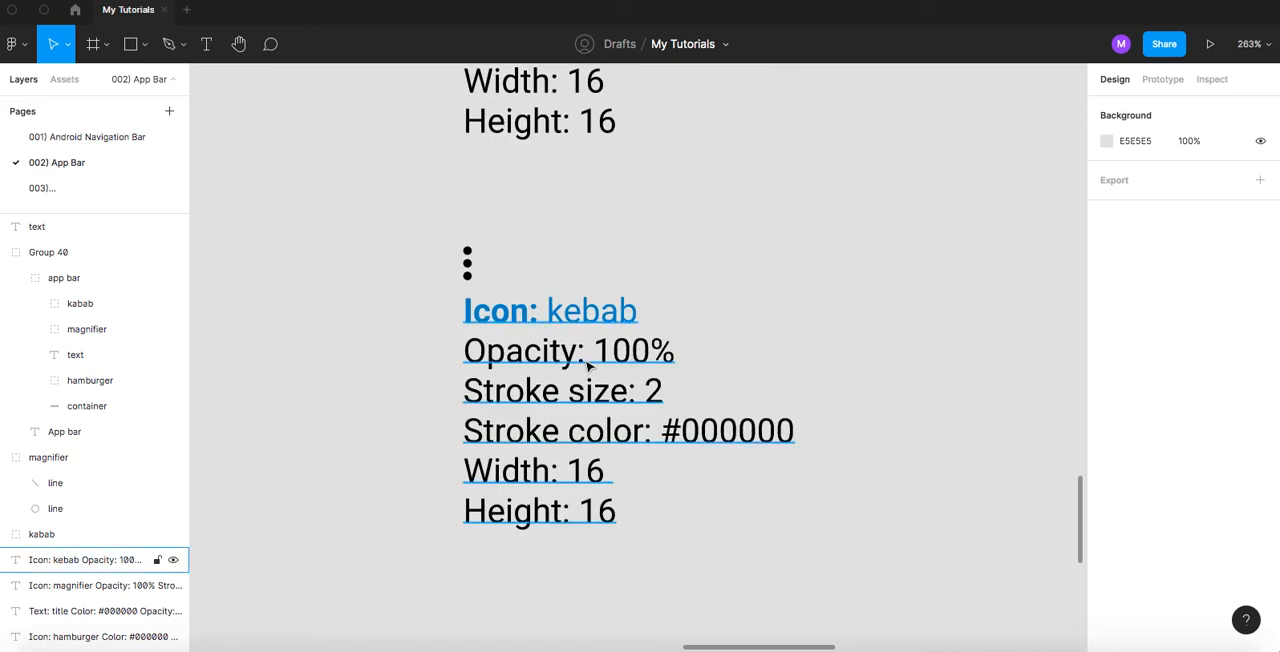
scroll(620, 366, "up", 10)
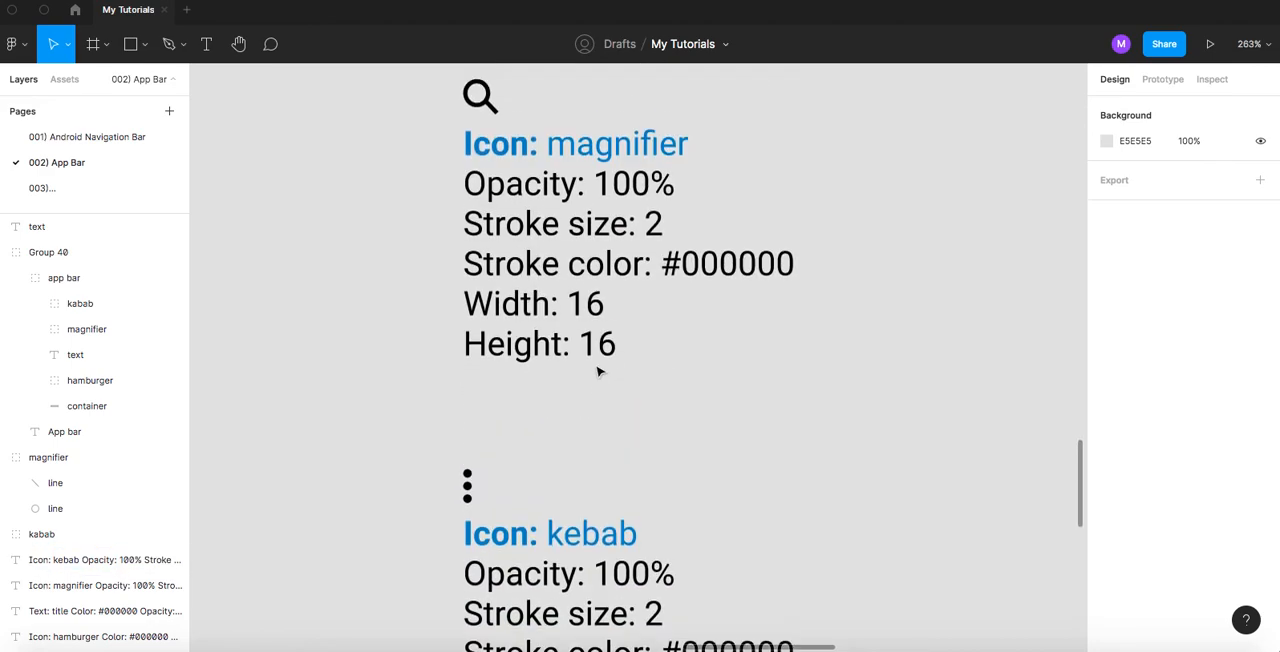
scroll(596, 371, "up", 3)
scroll(596, 371, "down", 6)
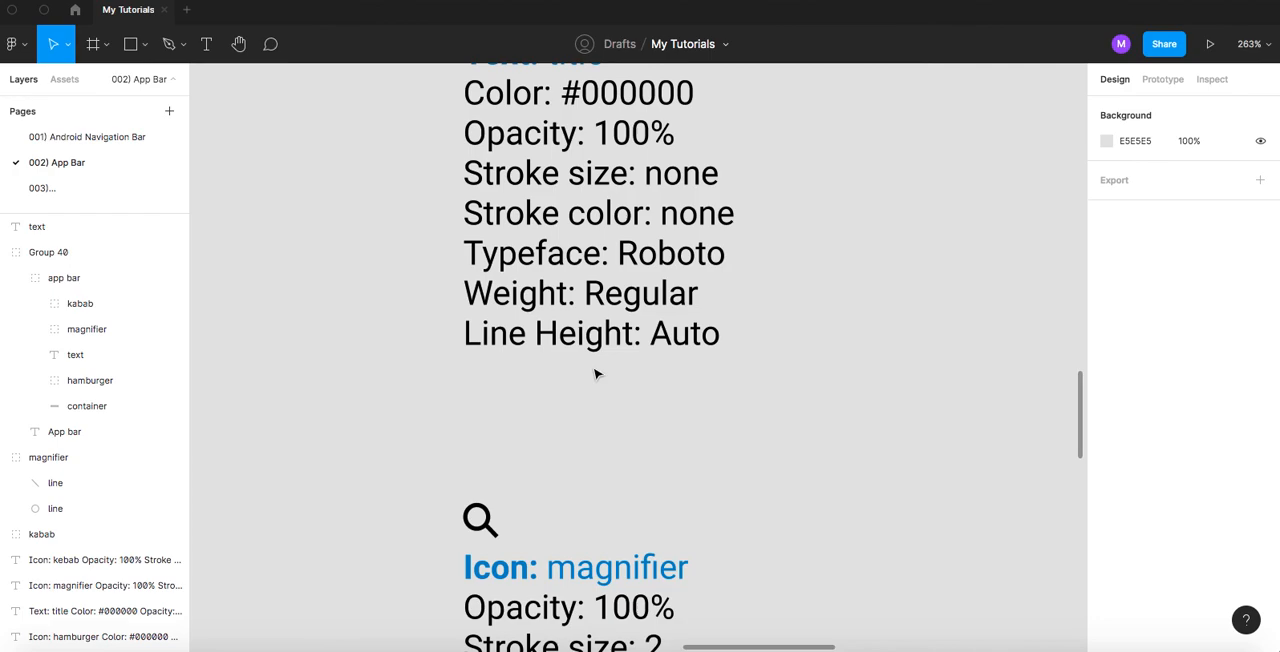
scroll(596, 372, "up", 5)
scroll(596, 372, "down", 1)
scroll(594, 371, "up", 5)
scroll(597, 372, "up", 3)
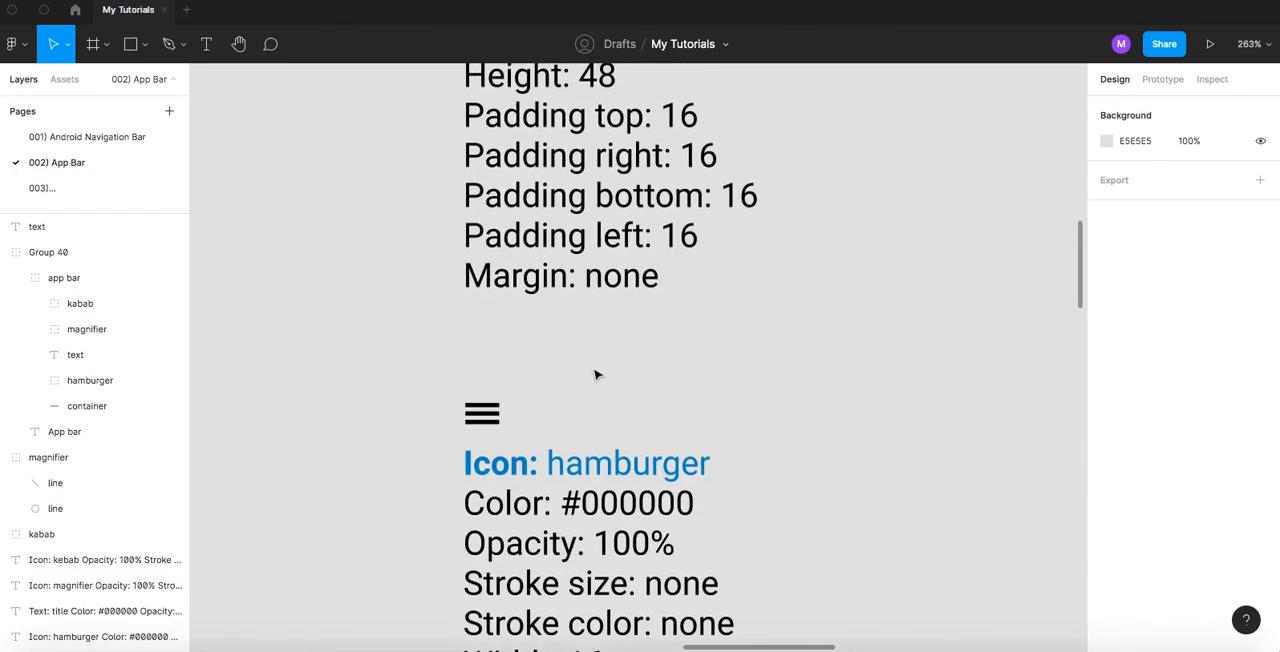
scroll(596, 374, "down", 2)
double_click(553, 377)
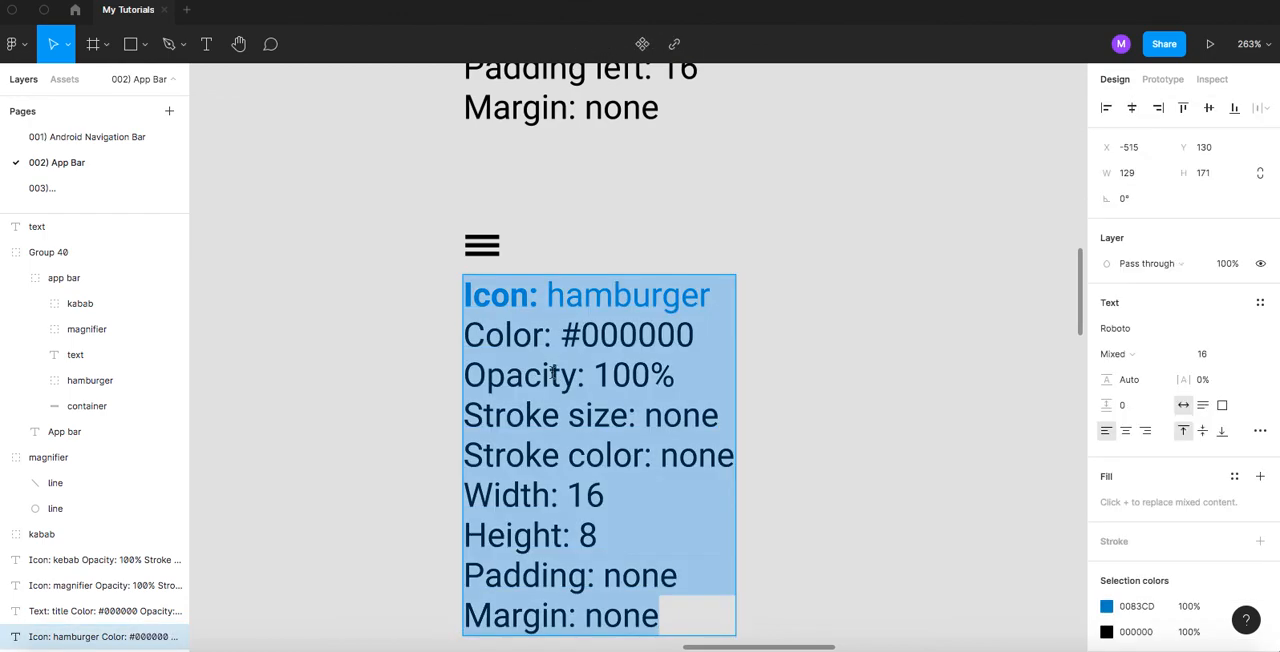
left_click_drag(673, 625, 427, 356)
key("ctrl+c")
key("Escape")
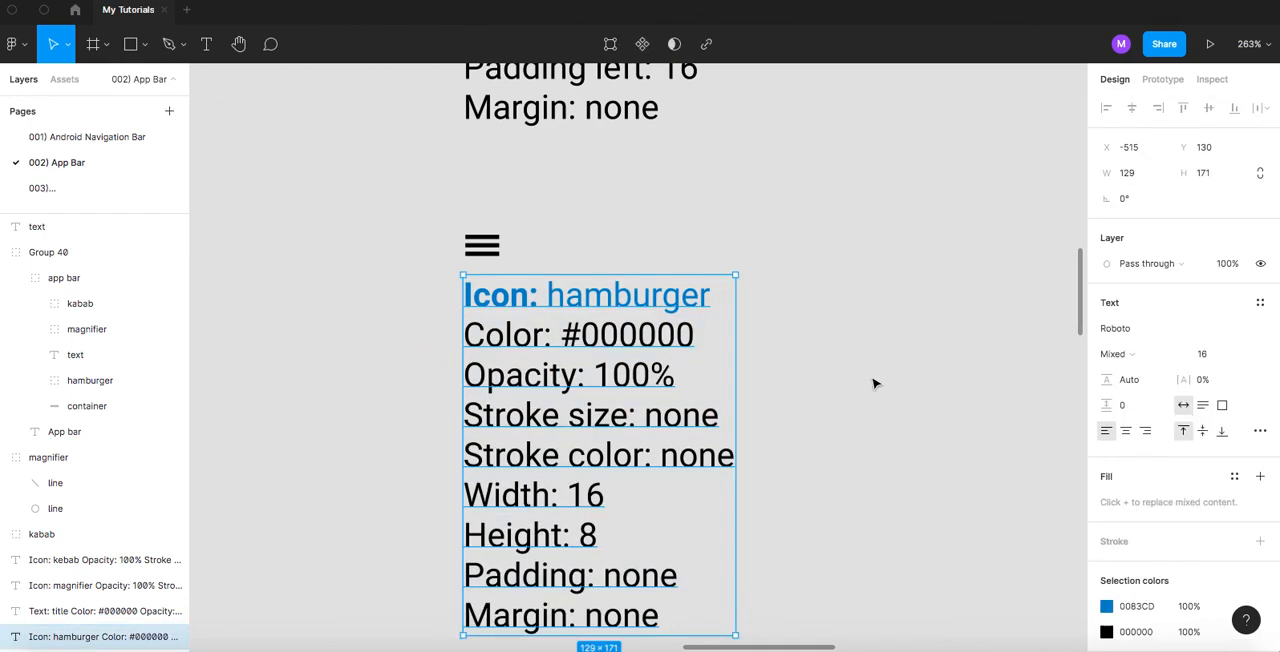
key("Escape")
- Replace all kebab specification lines below the heading with the copied hamburger lines, Color #000000 through Margin none
scroll(677, 400, "down", 10)
scroll(677, 400, "down", 5)
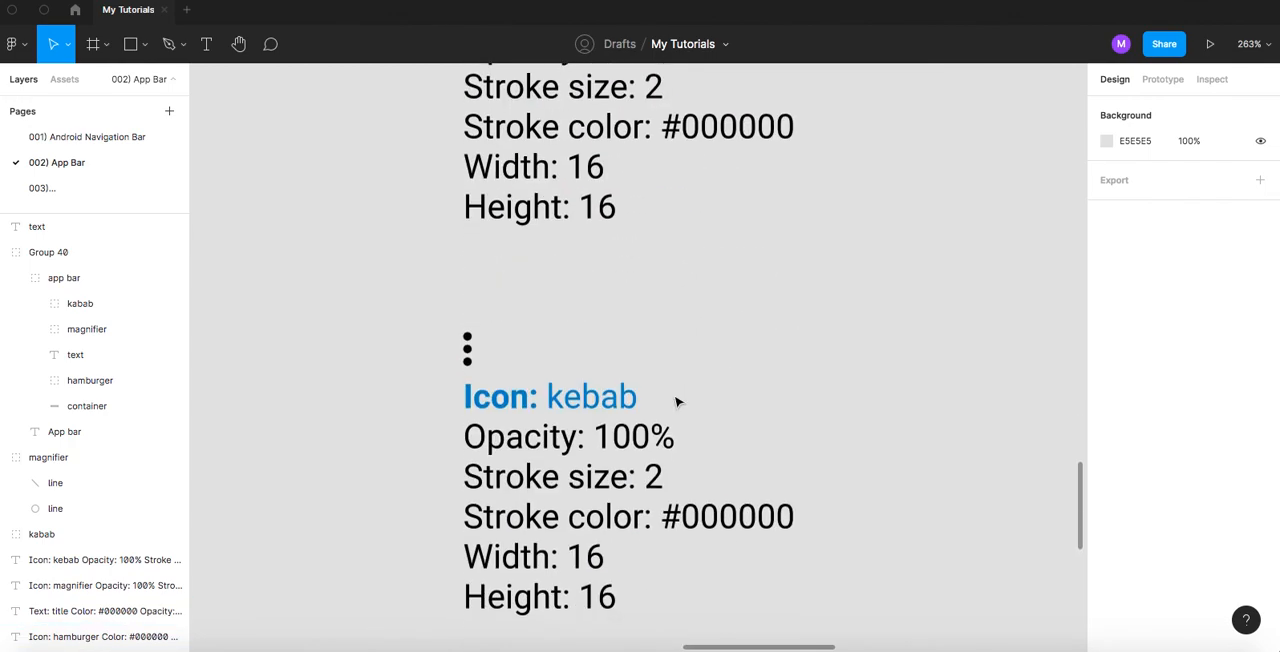
double_click(567, 368)
left_click_drag(621, 404, 425, 258)
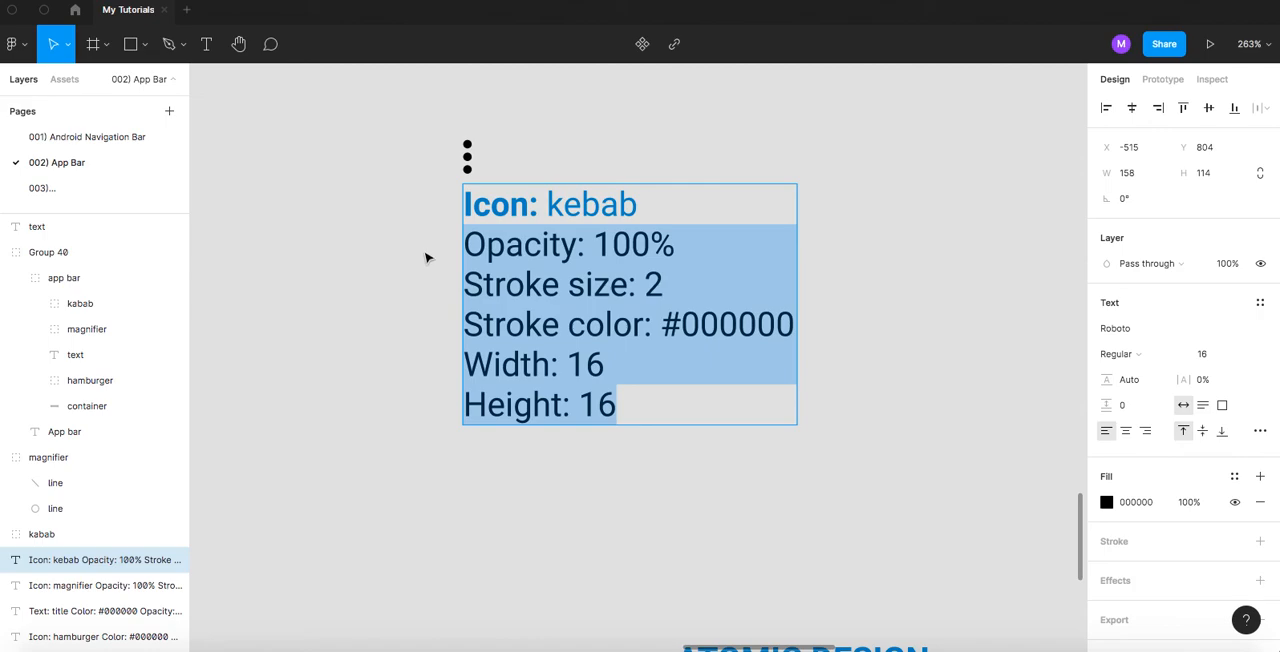
key("ctrl+v")
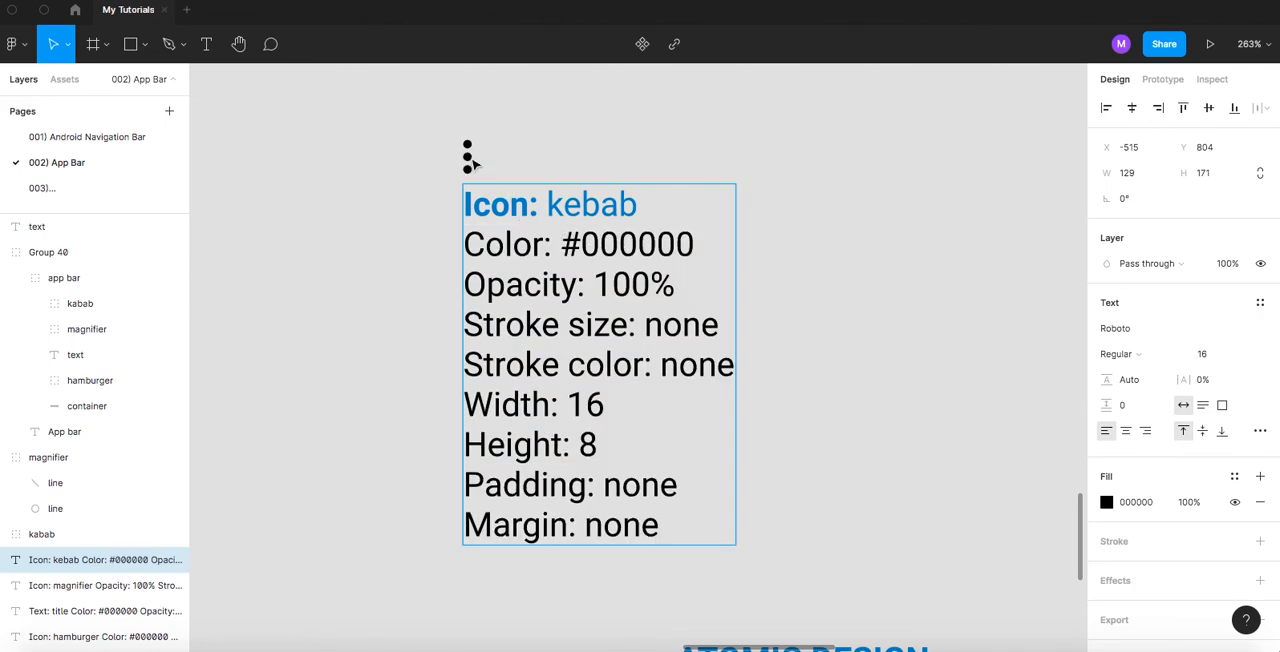
key("Escape")
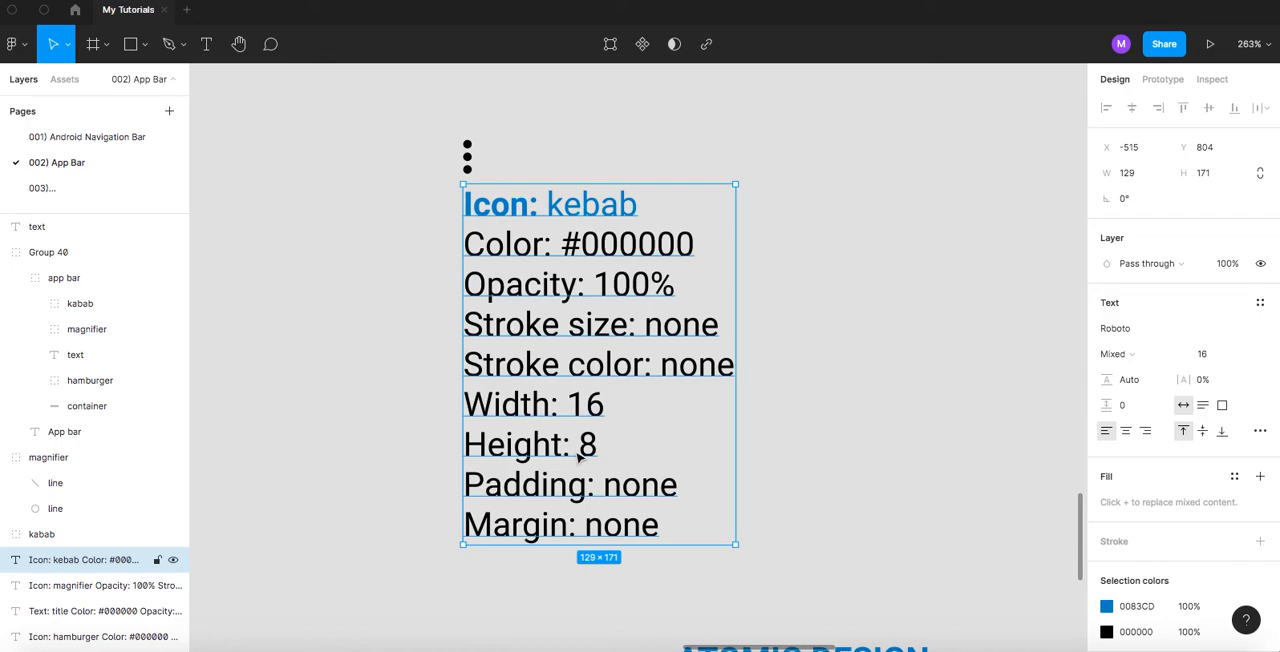
- Move the Atomic Design diagram group further down below the kebab specifications, to Y 1200
scroll(624, 440, "down", 1)
scroll(624, 440, "down", 5)
left_click(702, 290)
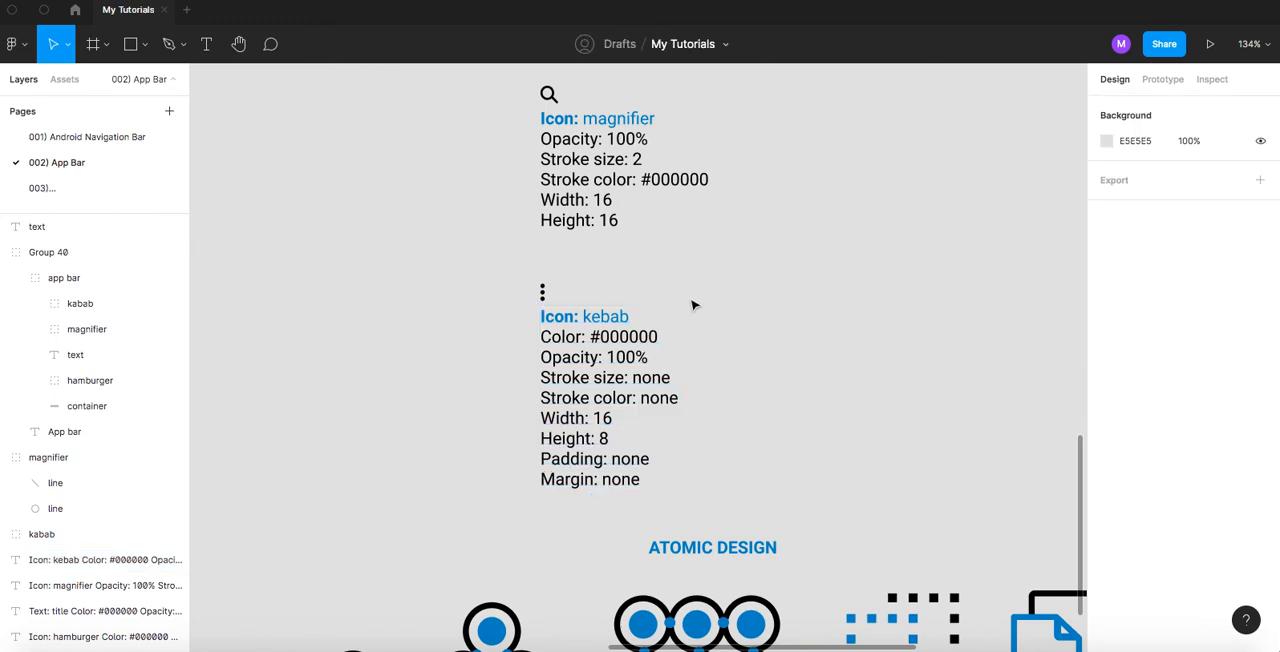
left_click_drag(690, 313, 591, 138)
left_click_drag(594, 311, 595, 480)
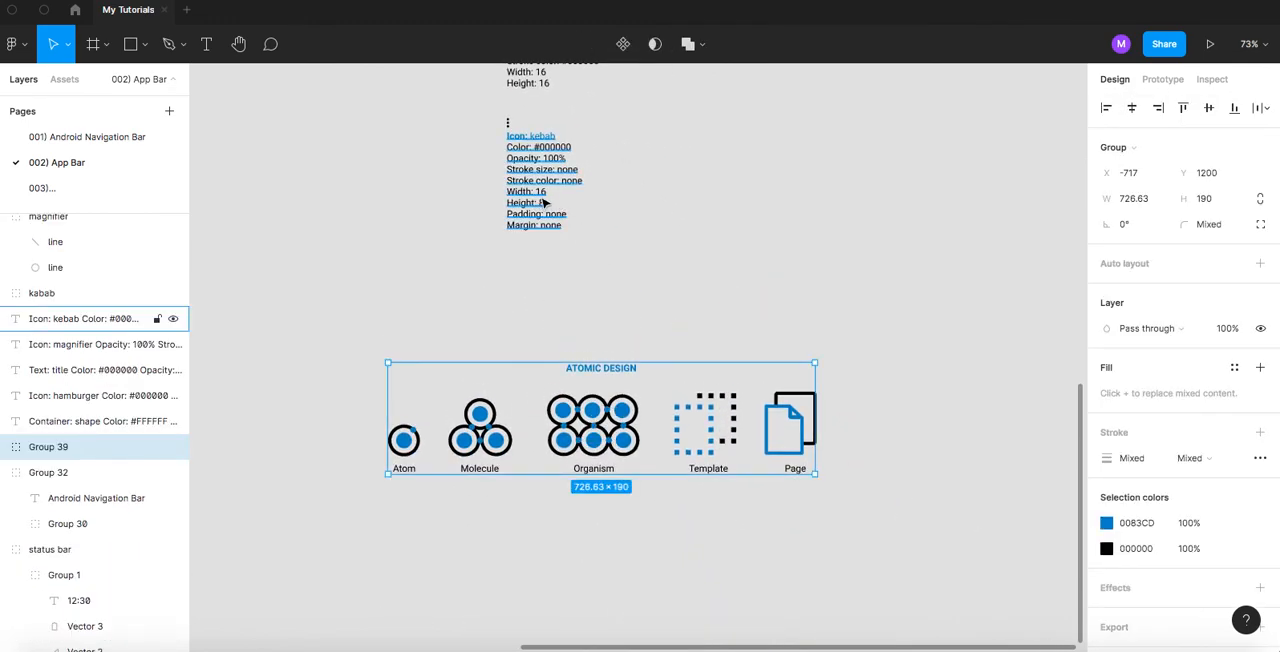
- Move the kebab specification text slightly down from its icon, to Y 812
scroll(511, 258, "up", 2)
scroll(512, 258, "up", 3)
left_click(524, 233)
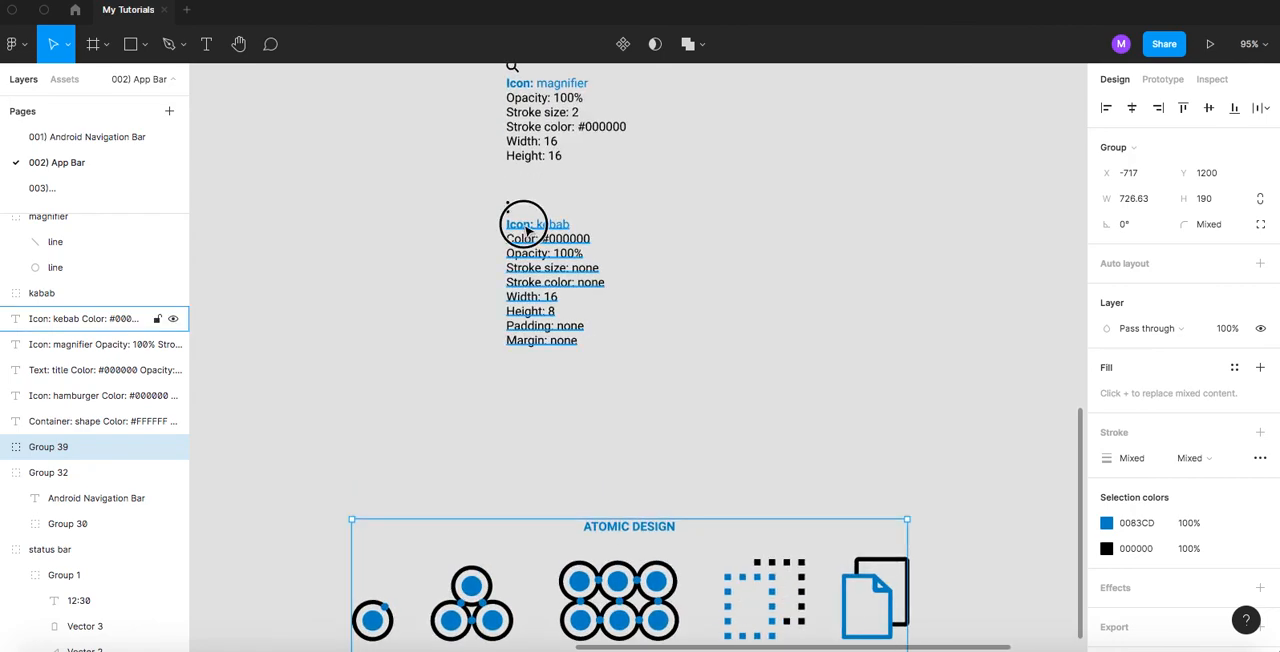
- Hide the editor interface and examine the rebuilt app bar up close
scroll(530, 245, "up", 10)
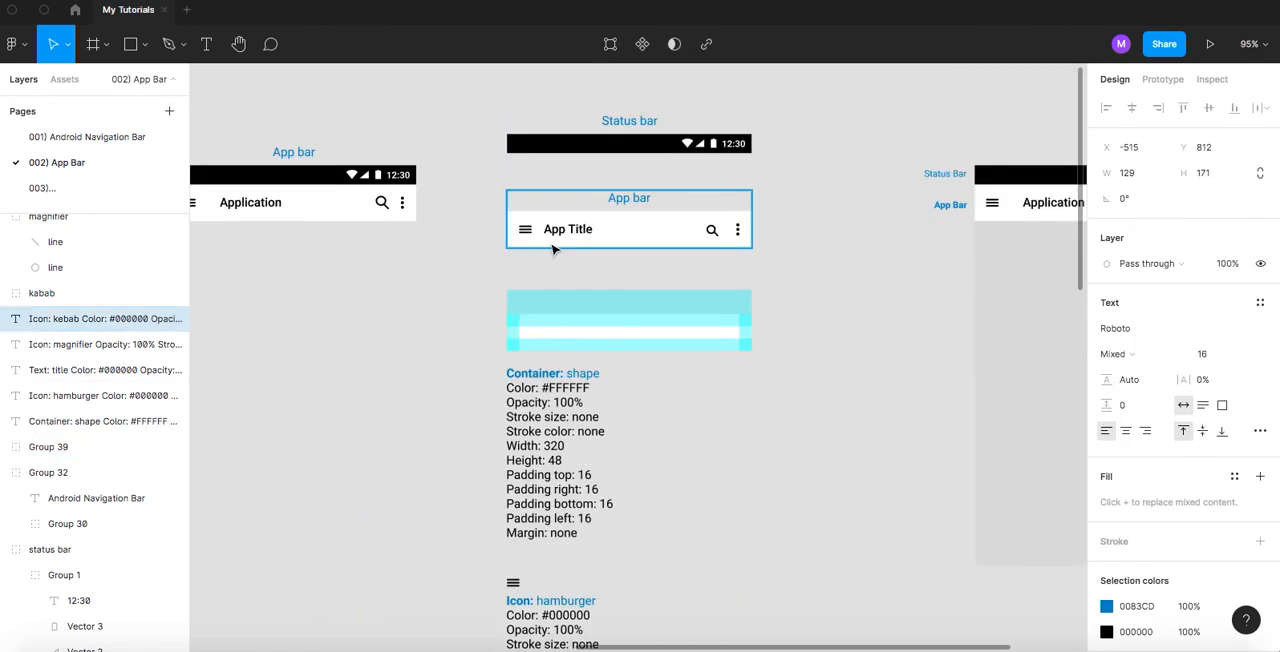
scroll(600, 370, "up", 2)
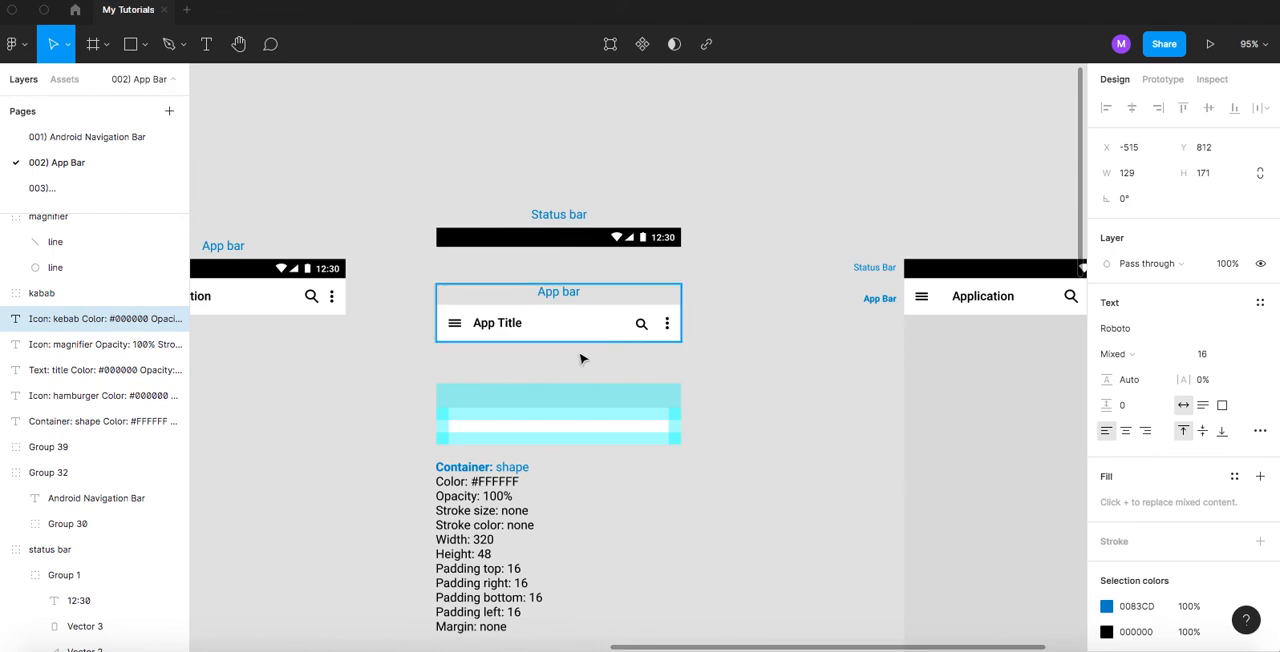
scroll(530, 324, "up", 5)
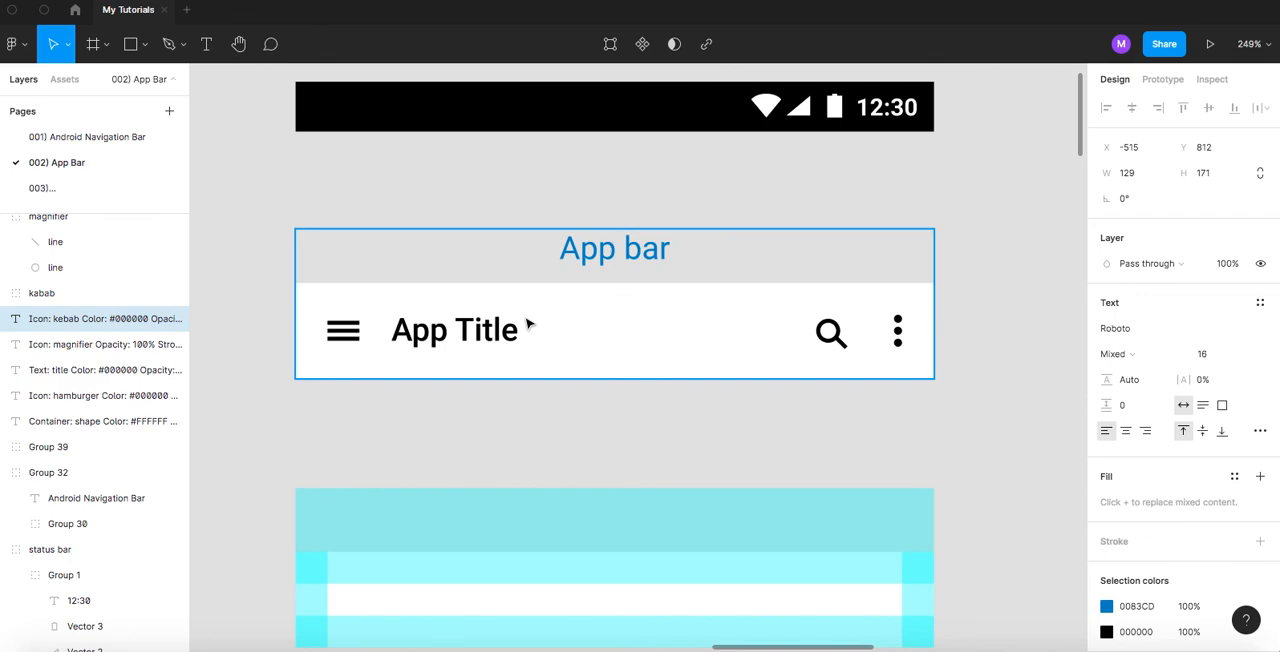
right_click(487, 424)
left_click(517, 460)
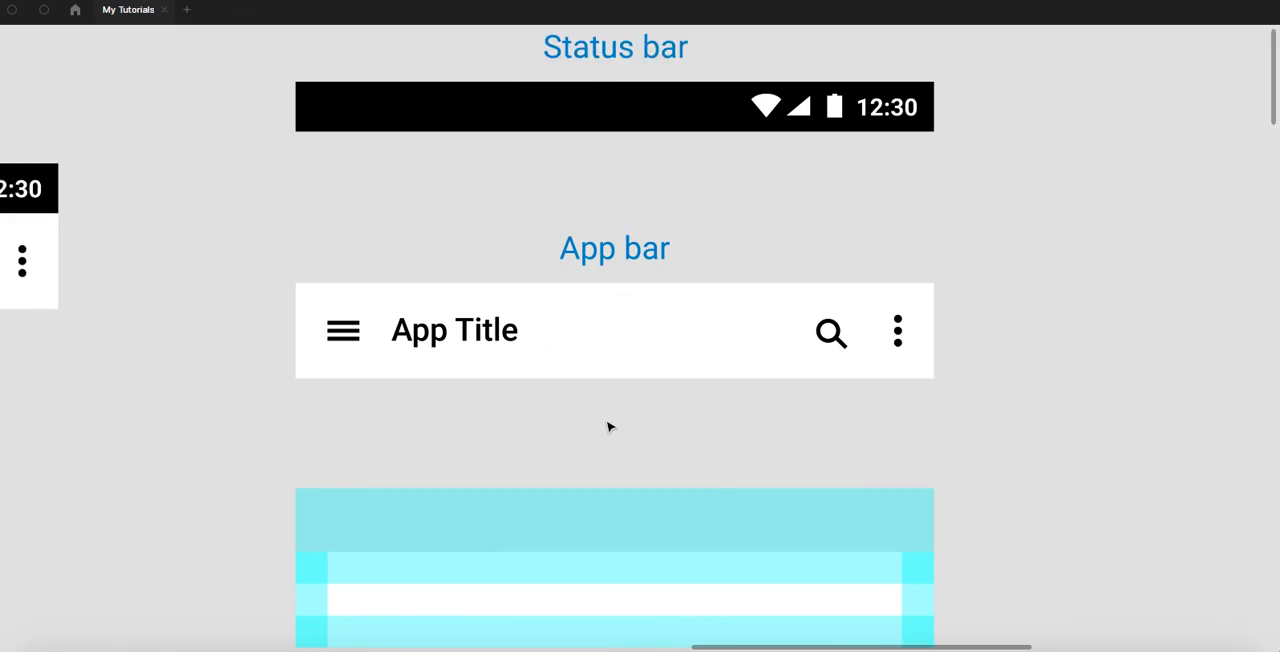
scroll(585, 420, "up", 3)
scroll(583, 418, "up", 5)
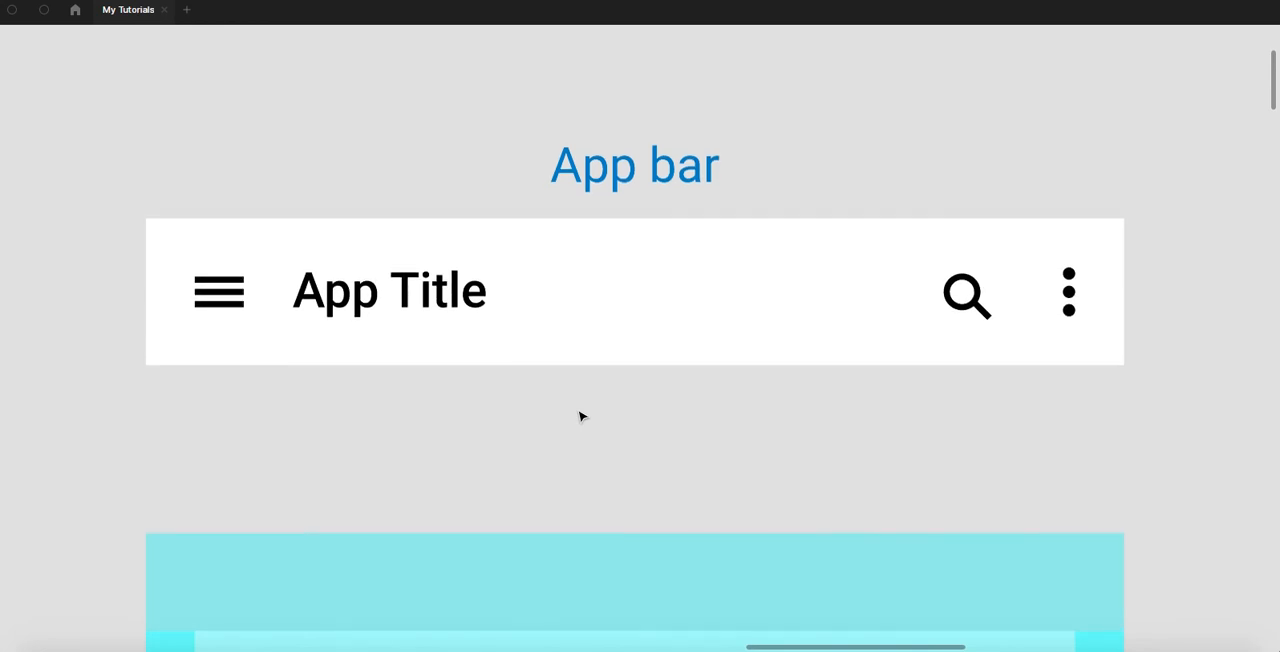
scroll(581, 416, "up", 3)
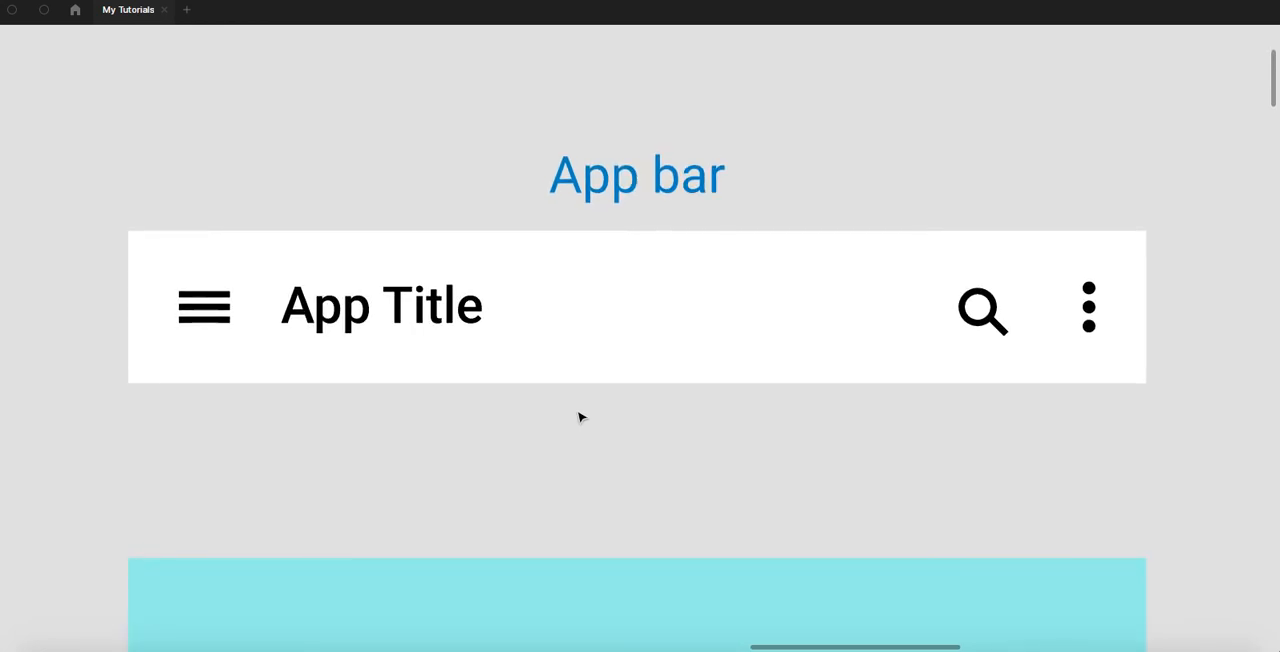
scroll(581, 416, "up", 2)
scroll(581, 417, "up", 1)
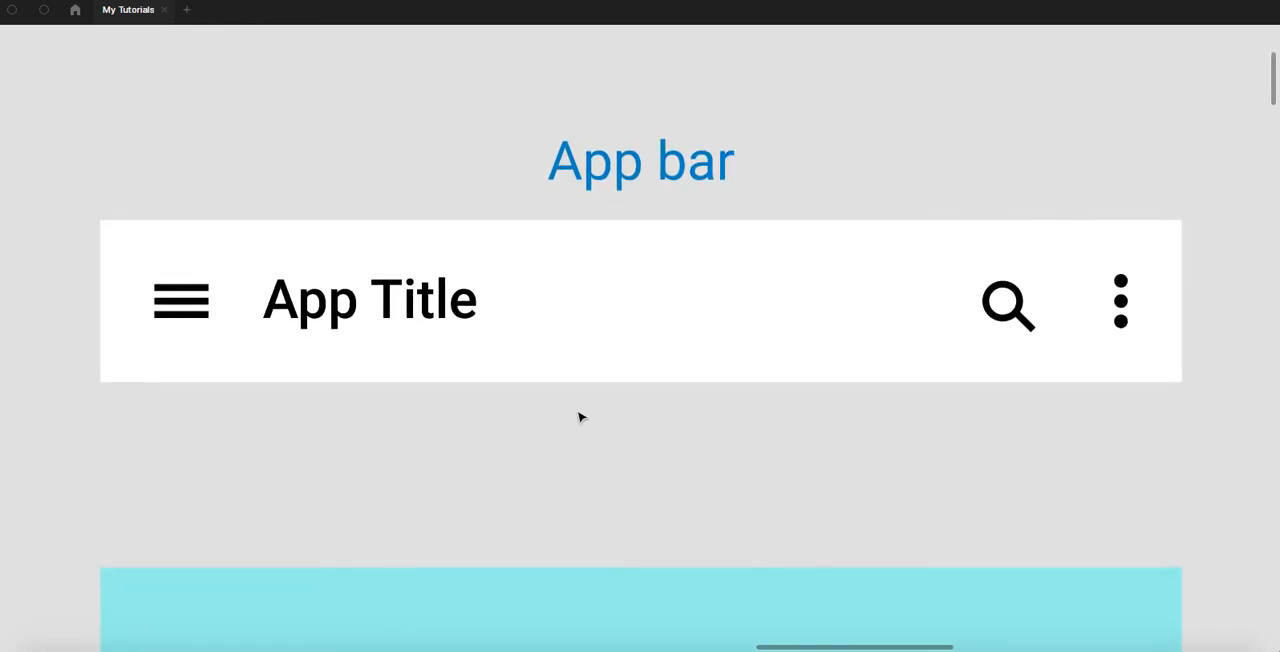
scroll(581, 417, "down", 1)
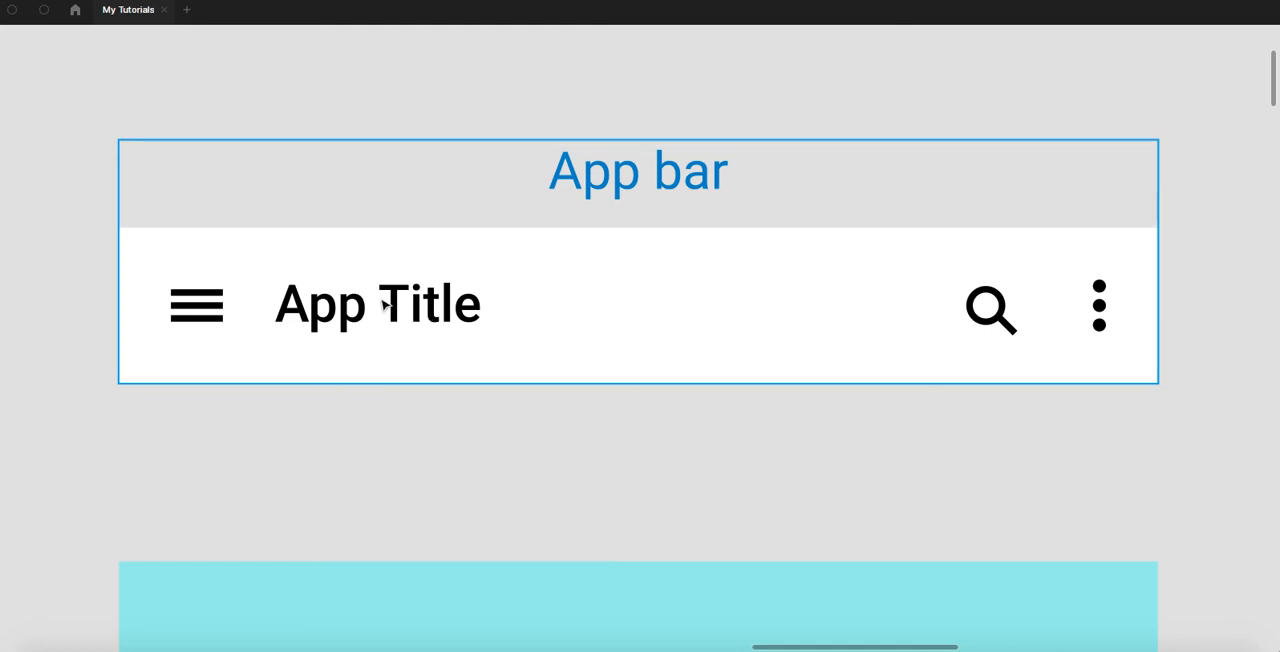
left_click(999, 313)
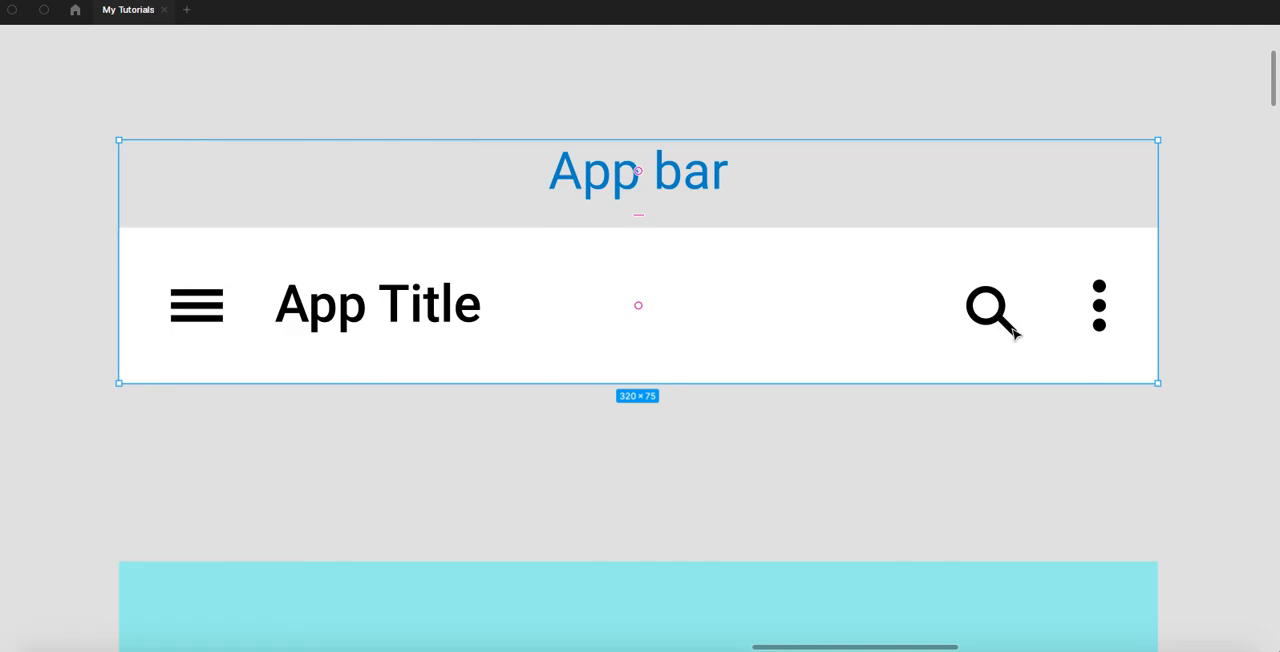
left_click(557, 434)
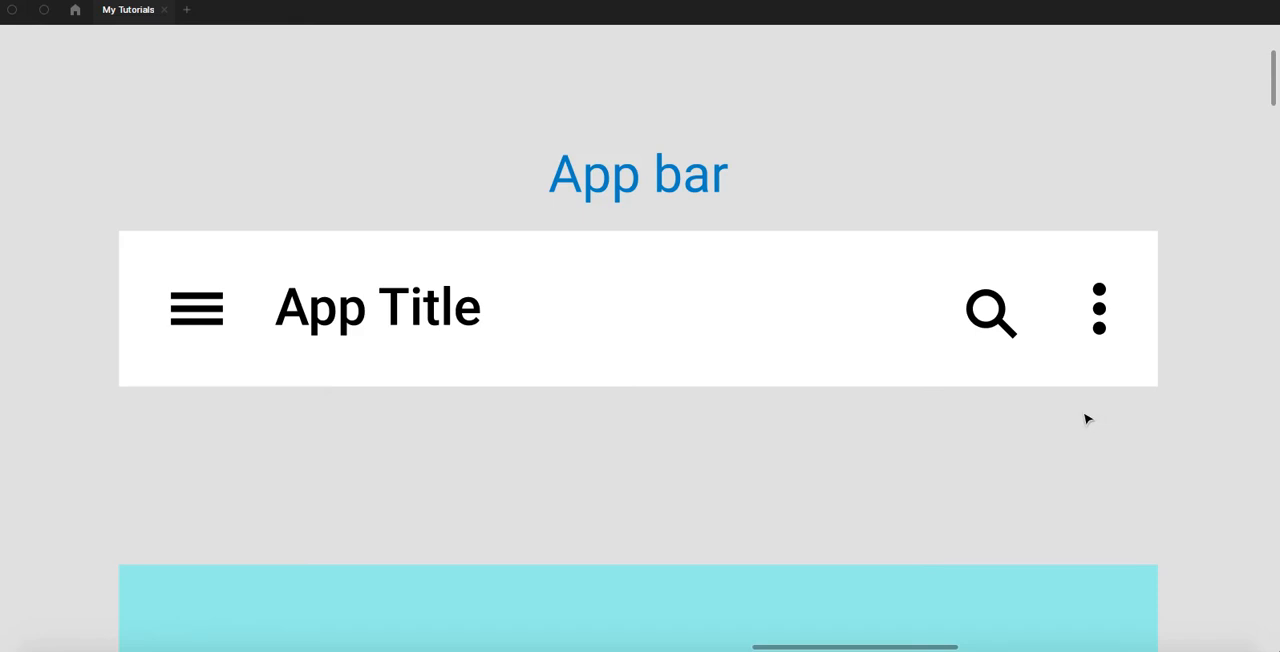
left_click(958, 448)
left_click_drag(960, 449, 931, 457)
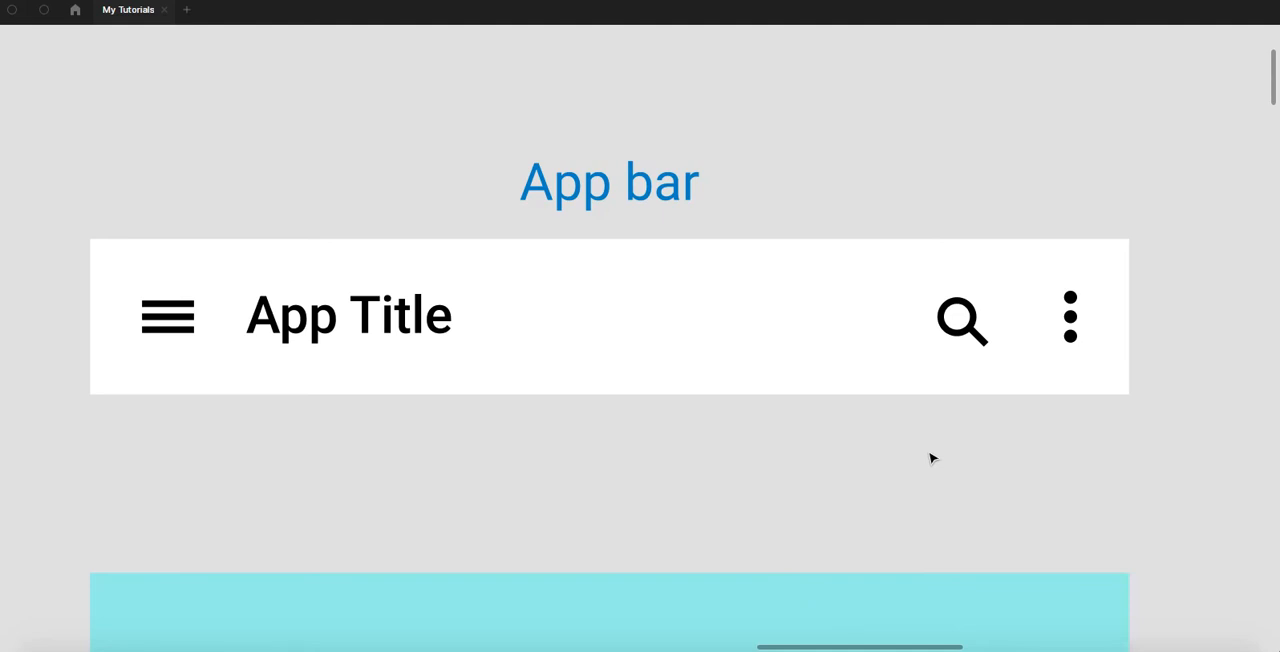